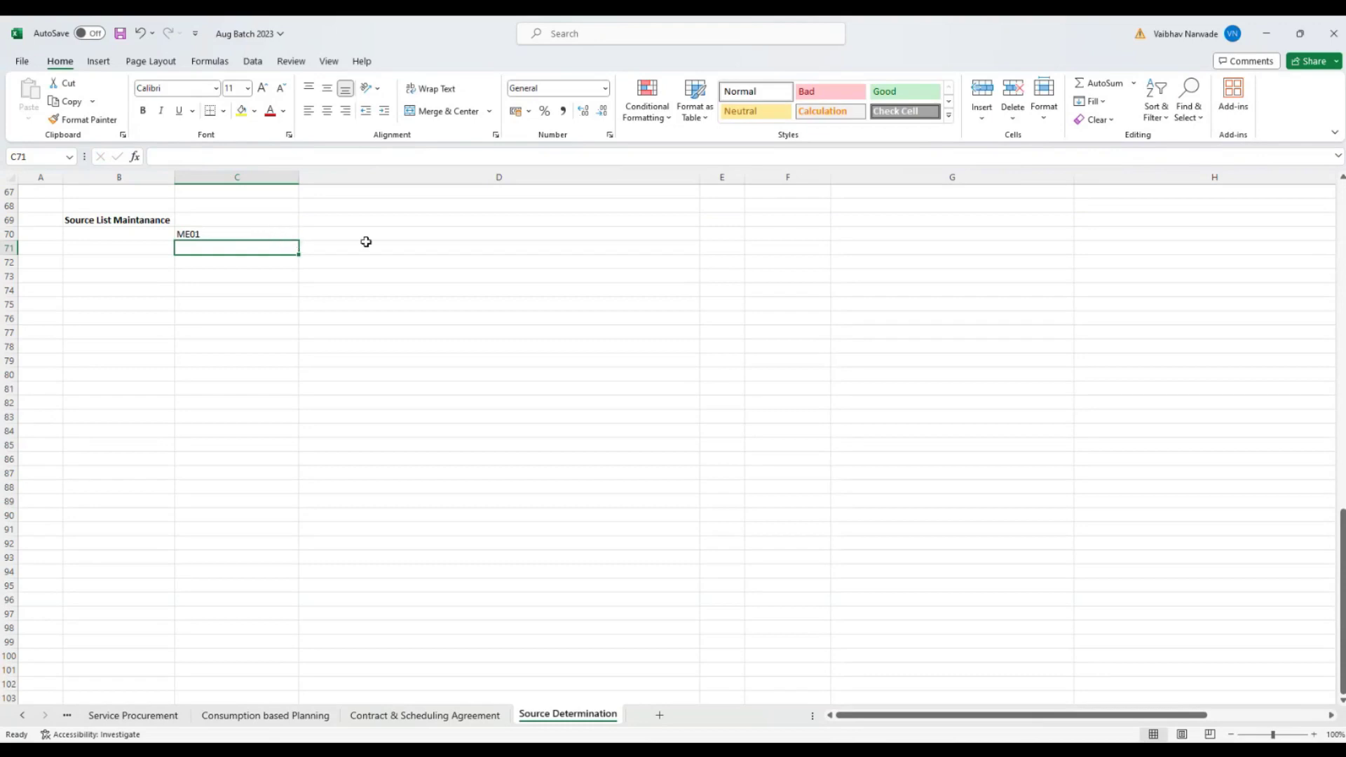
# Step: Enter the transaction codes ME11 in cell D70 and ME31K in cell E70, beside ME01
pyautogui.click(387, 238)
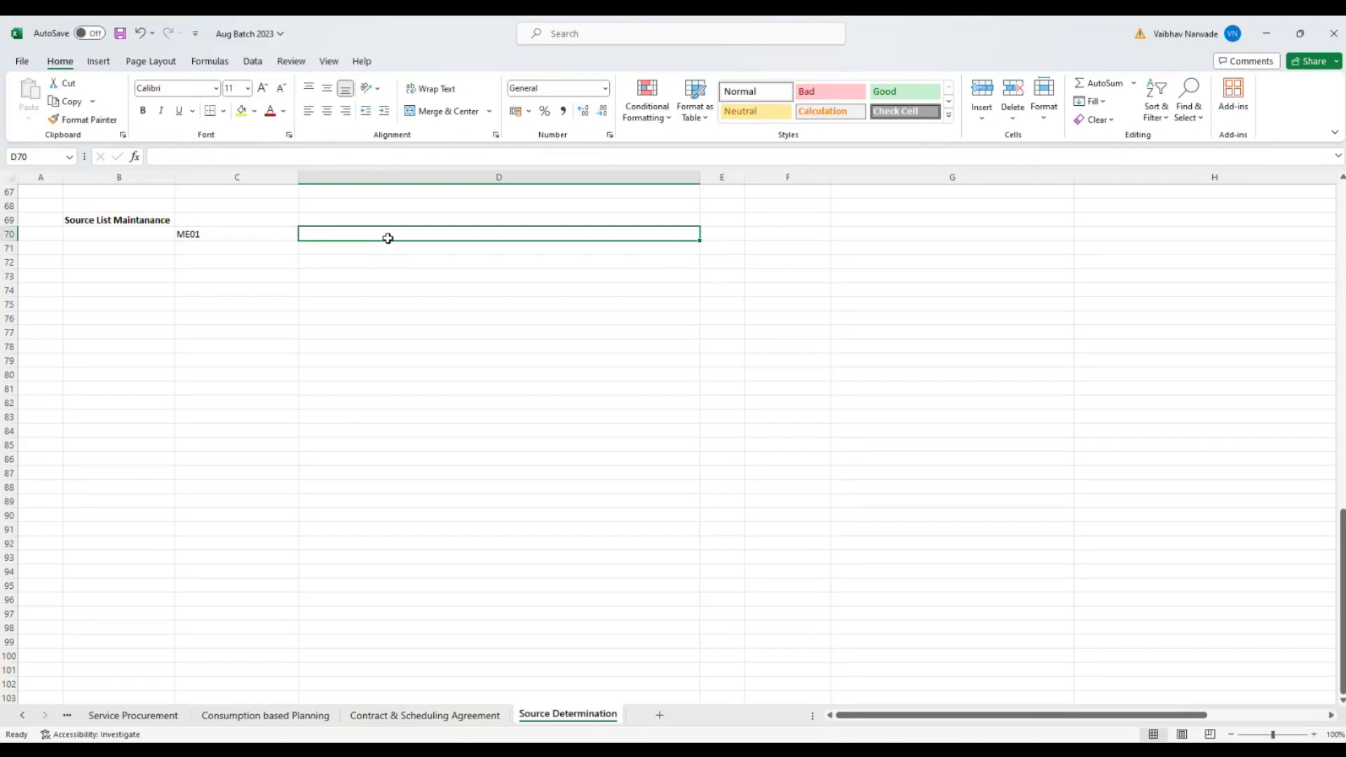
pyautogui.write('ME11')
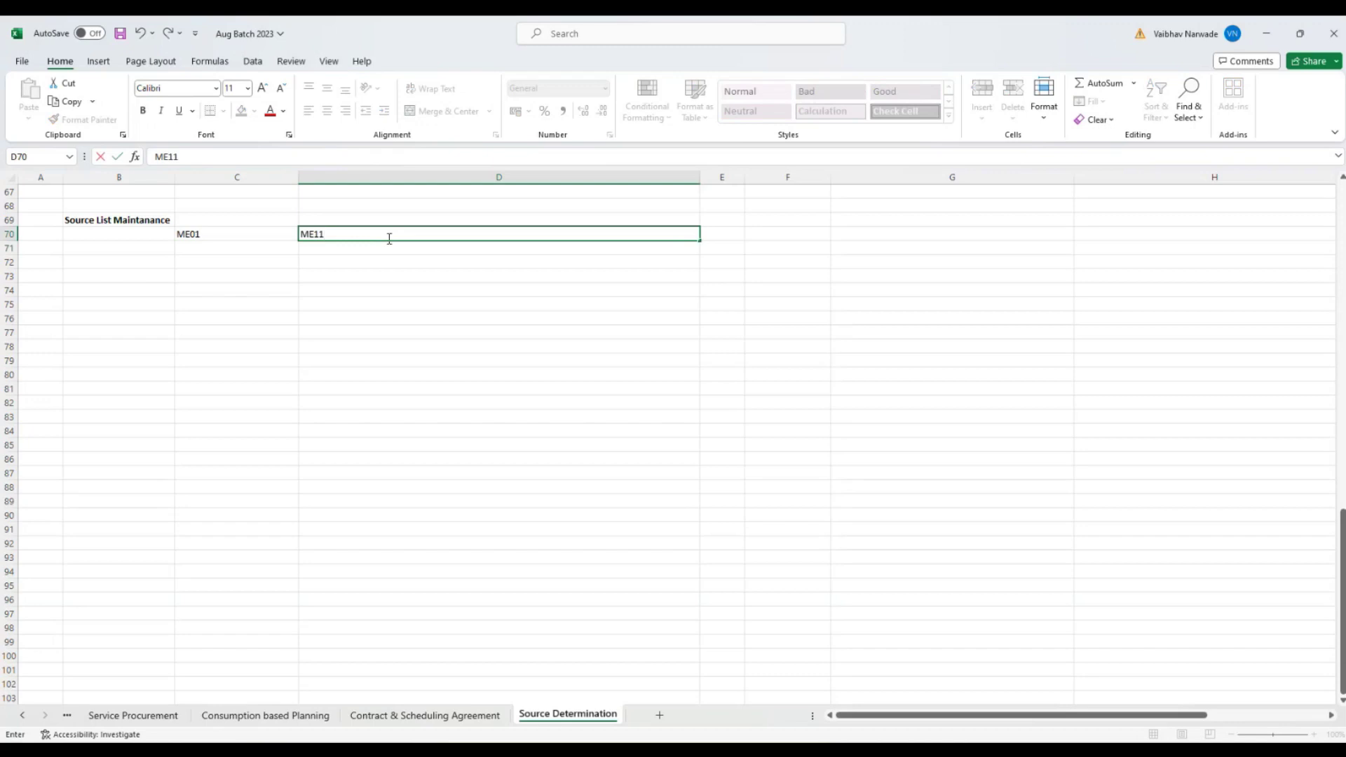
pyautogui.click(723, 236)
pyautogui.write('ME31K')
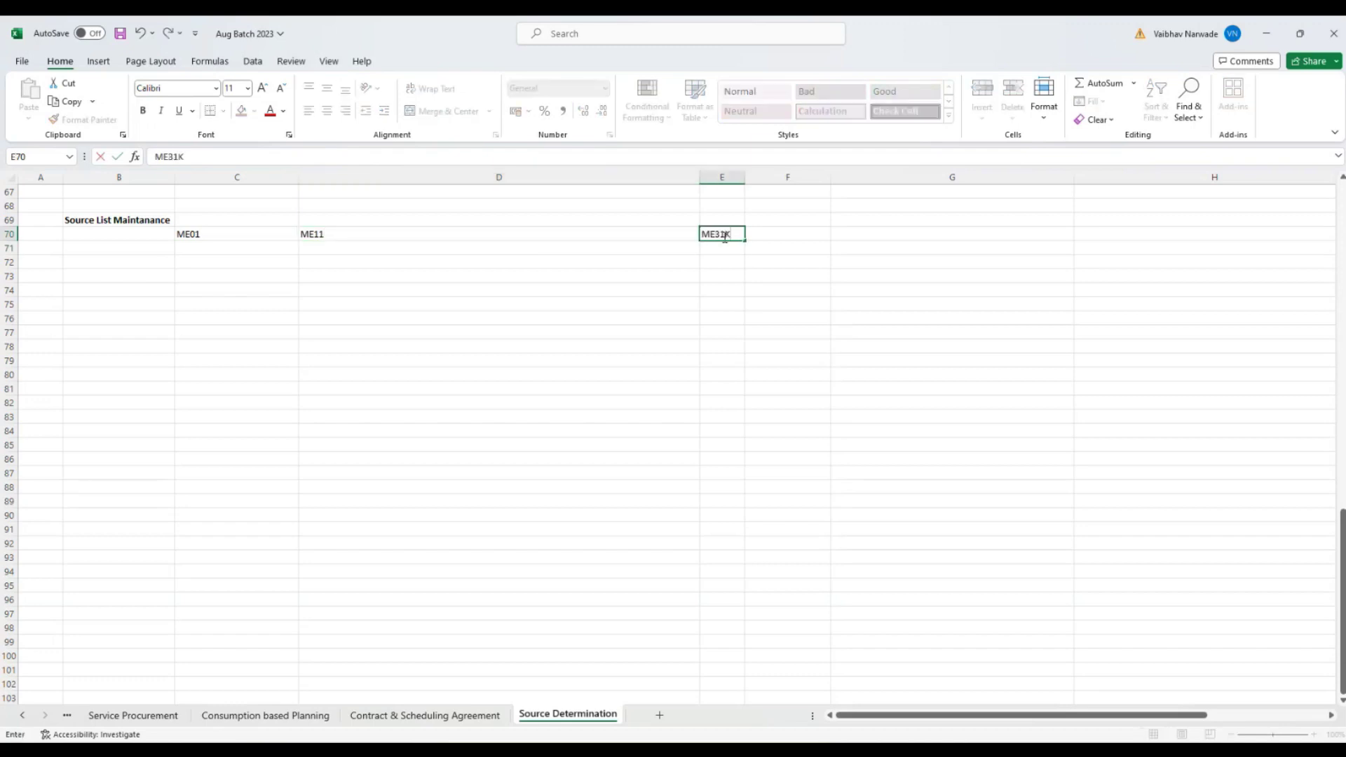
pyautogui.press('Return')
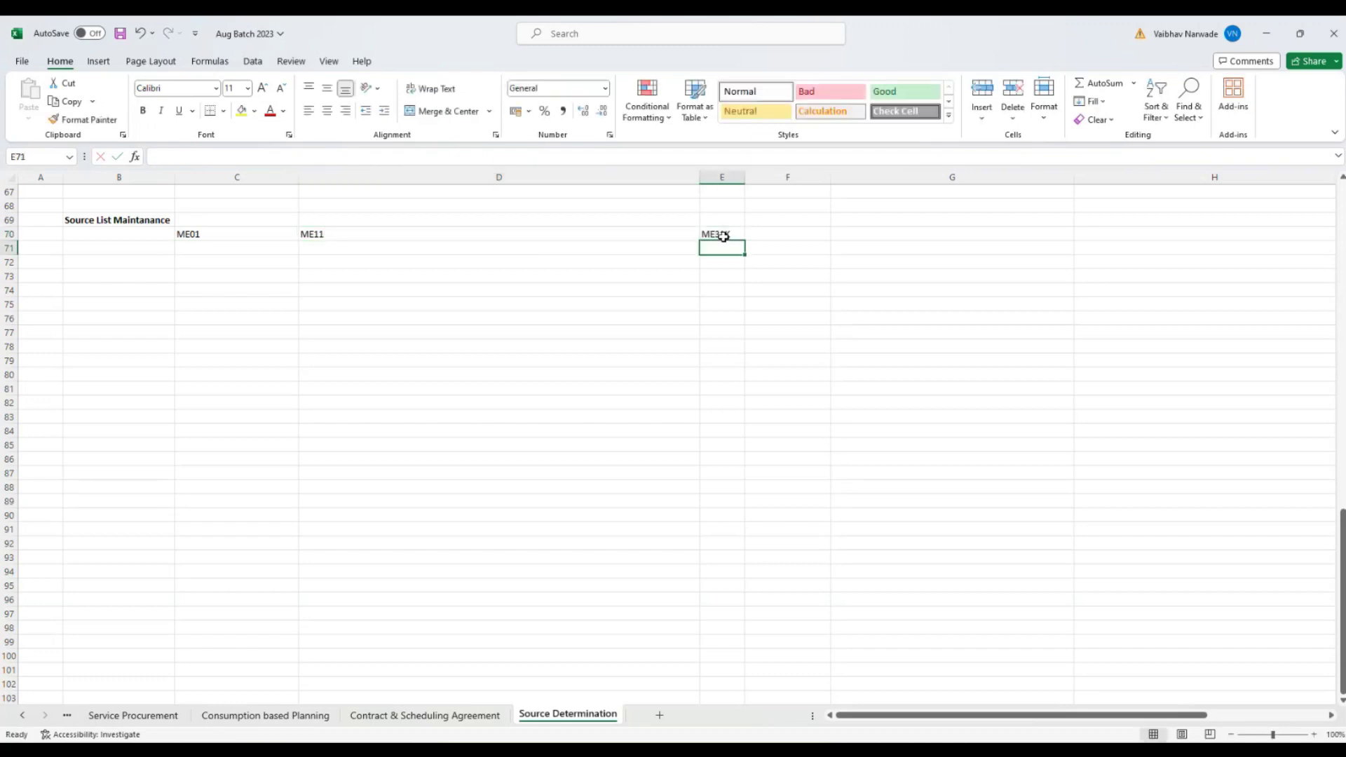
# Step: Enter the transaction code ME31L in cell F70
pyautogui.click(789, 237)
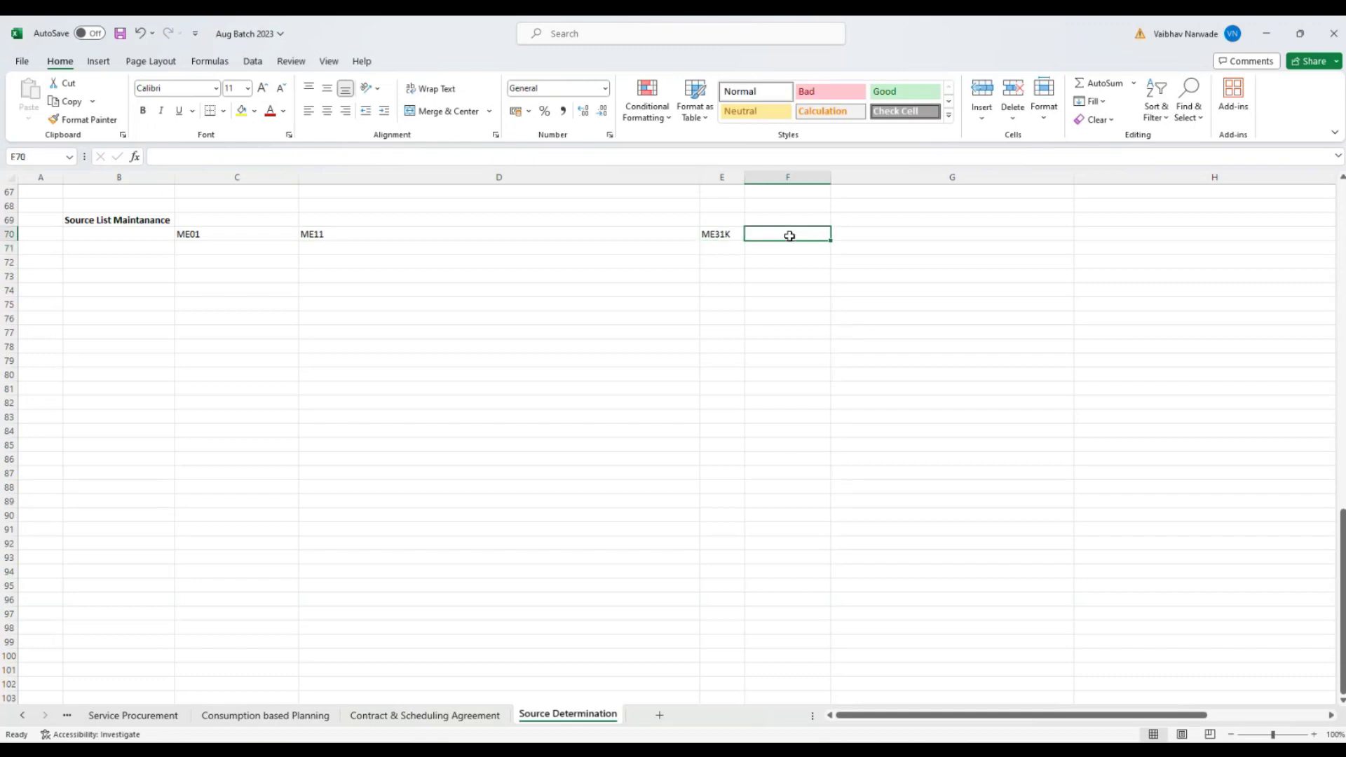
pyautogui.write('ME32k')
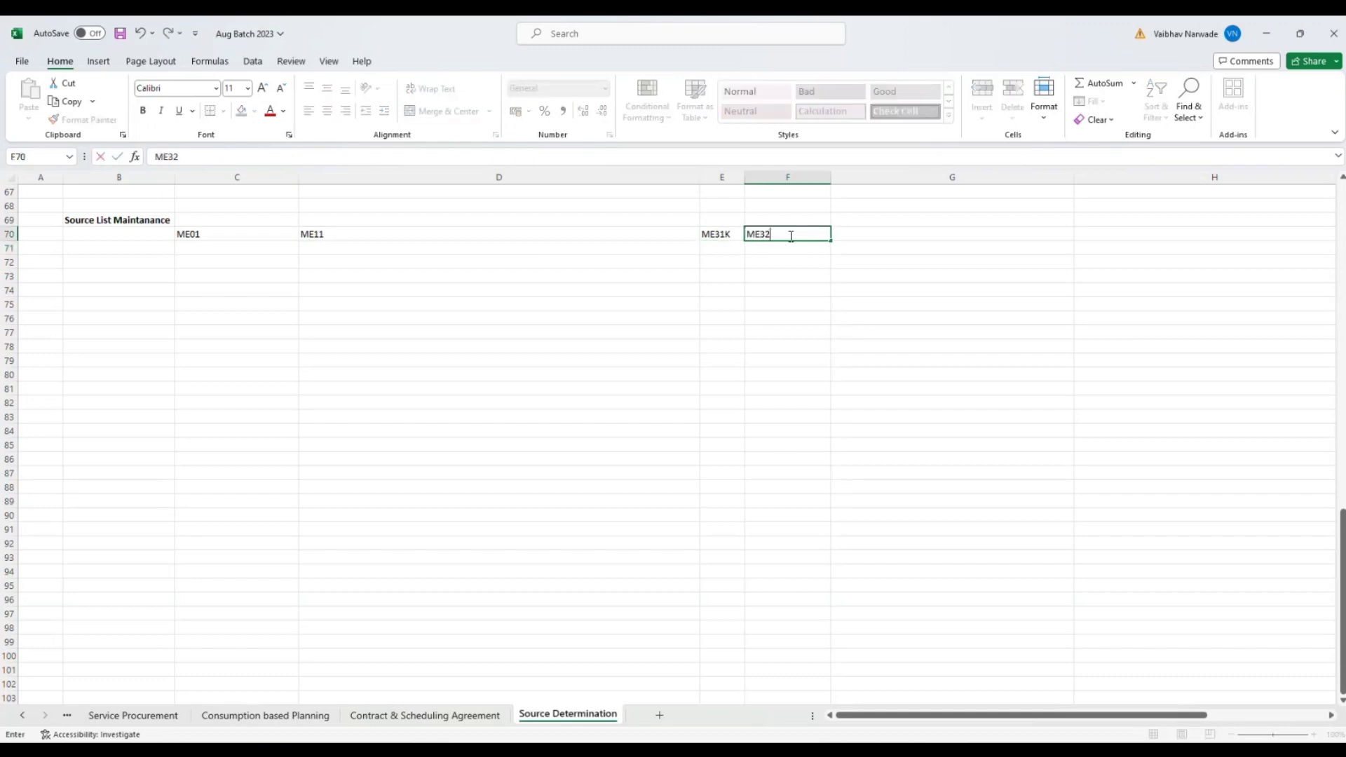
pyautogui.press('BackSpace')
pyautogui.press('BackSpace')
pyautogui.write('1')
pyautogui.press('Tab')
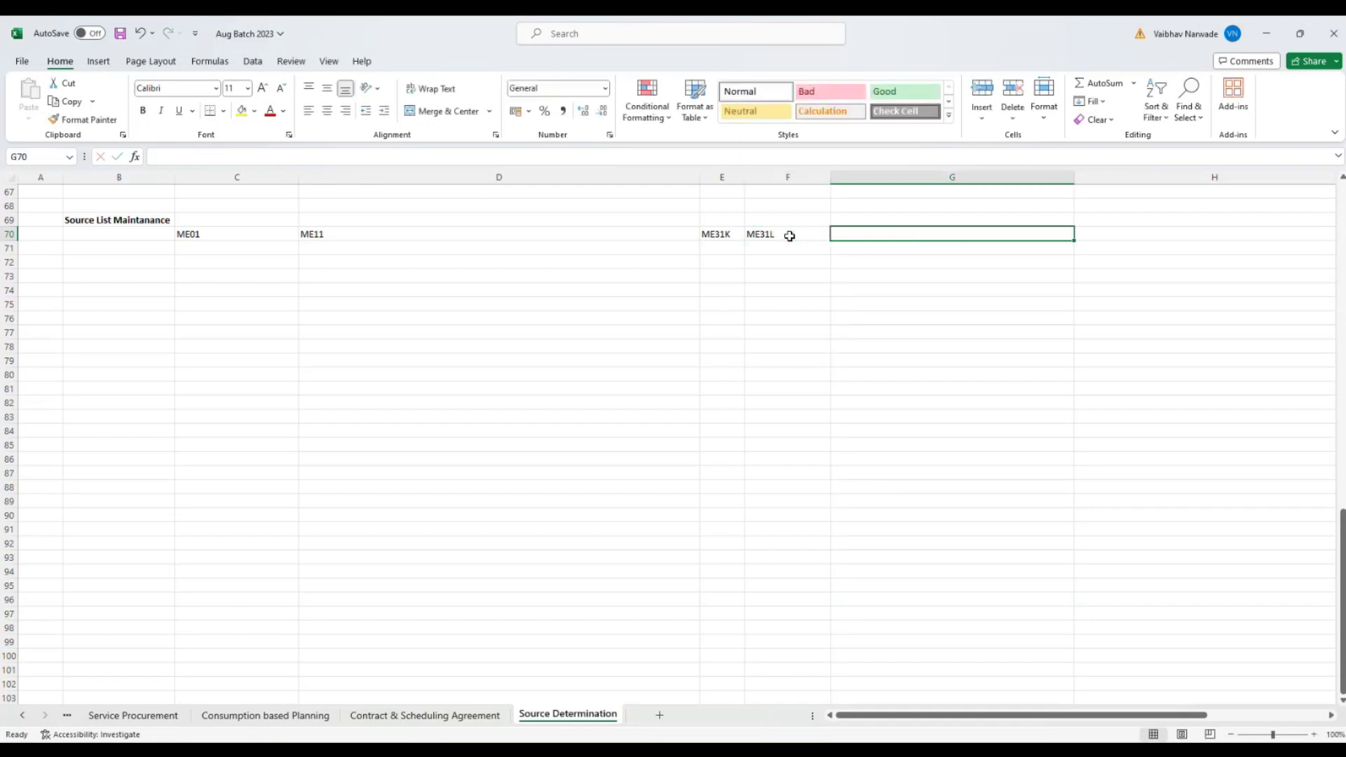
# Step: Add the heading "creating PIR" above ME11 in D69 and "Creating contract" above ME31K in E69
pyautogui.click(222, 235)
pyautogui.click(356, 234)
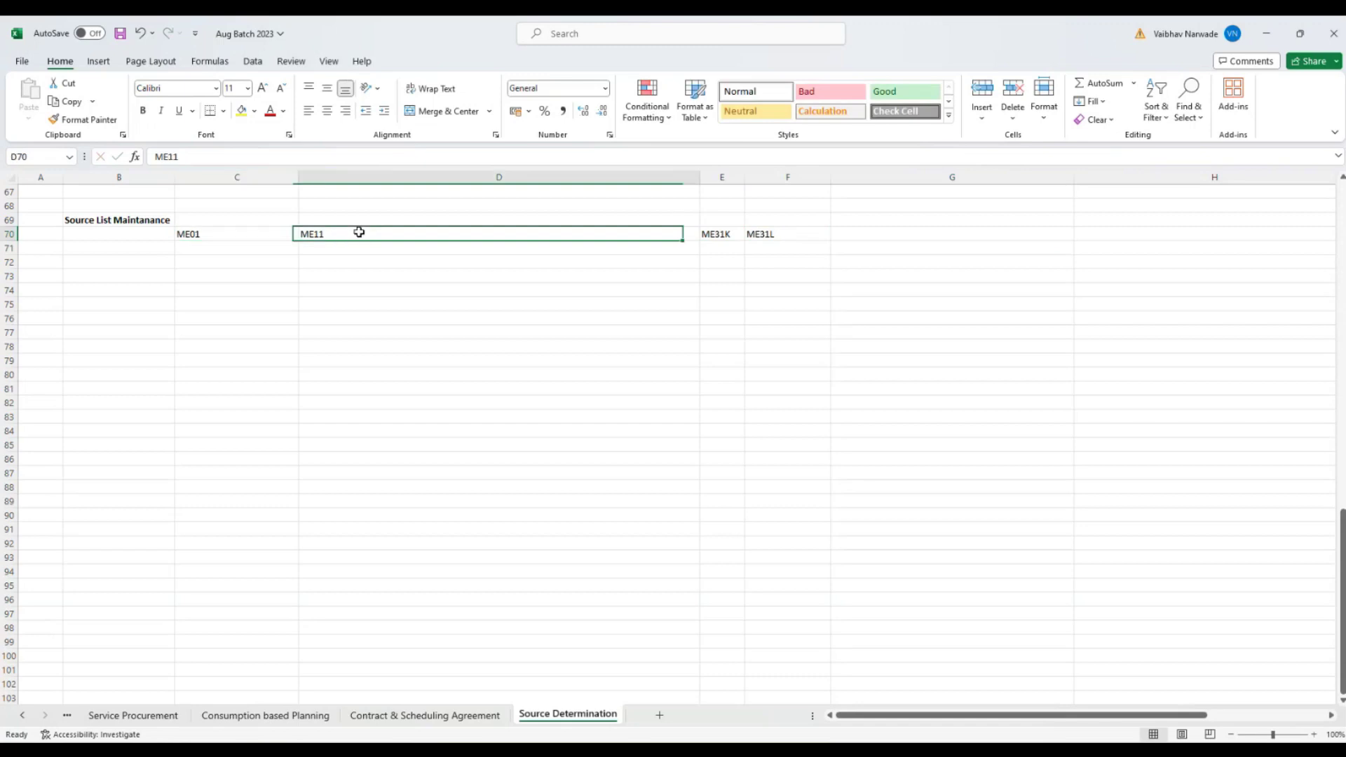
pyautogui.click(371, 220)
pyautogui.write('creating PIR')
pyautogui.press('Tab')
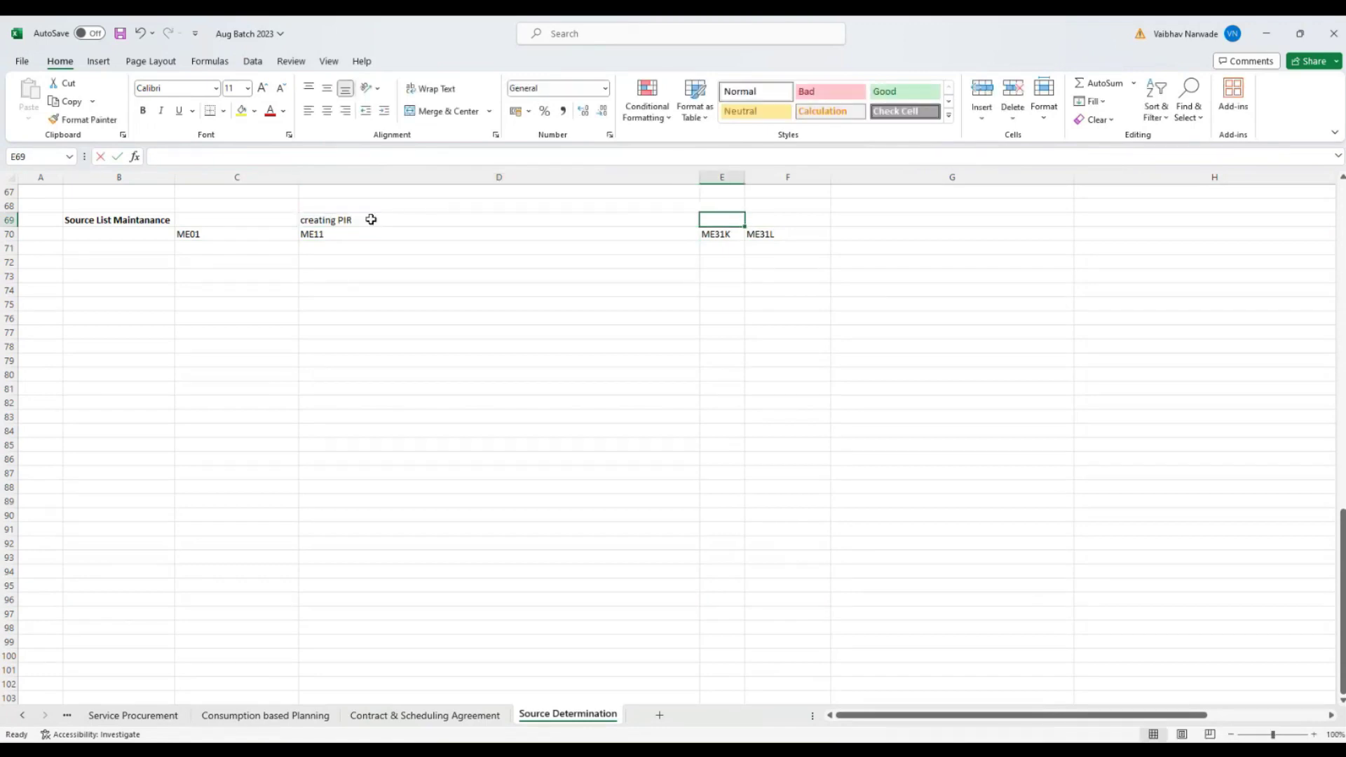
pyautogui.write('Creating contract')
pyautogui.press('Tab')
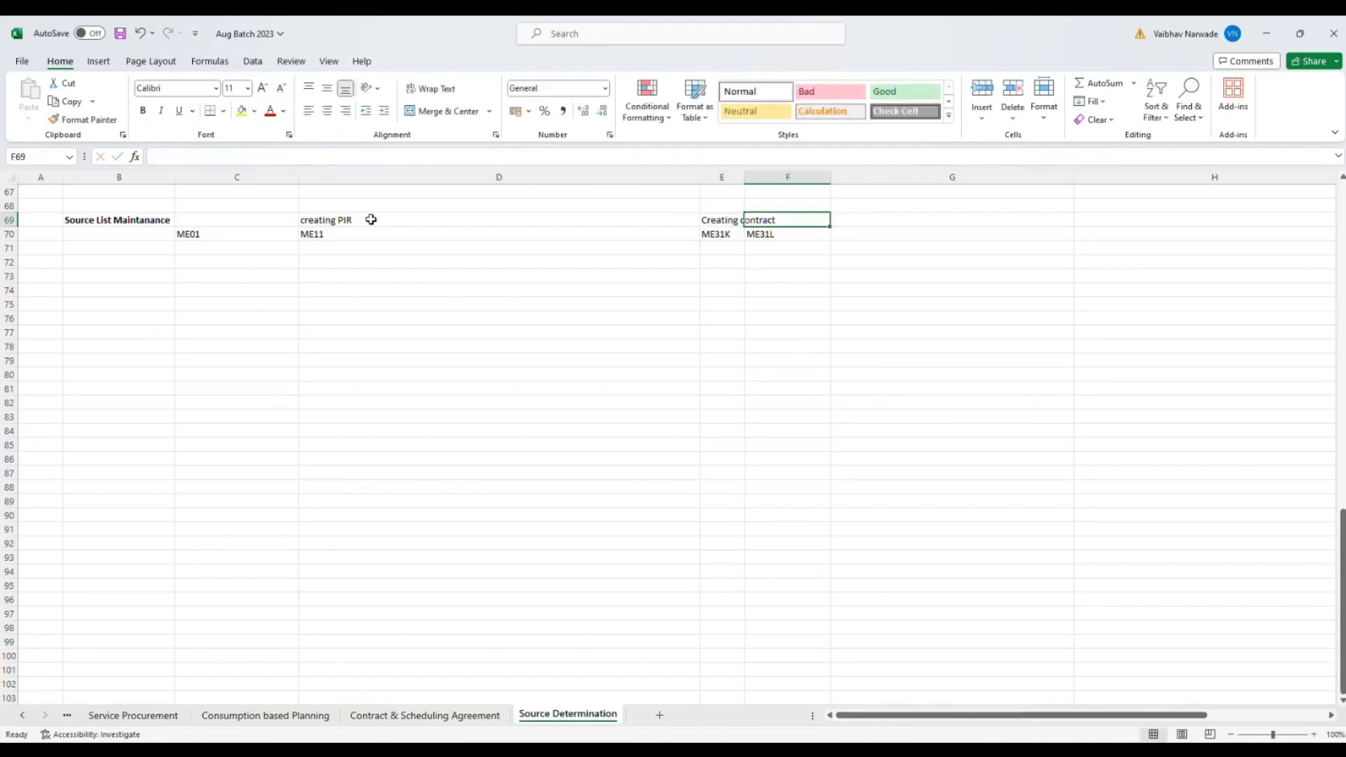
# Step: Add the heading "Scheduling Agreement" above ME31L in cell F69
pyautogui.write('SCheduling ')
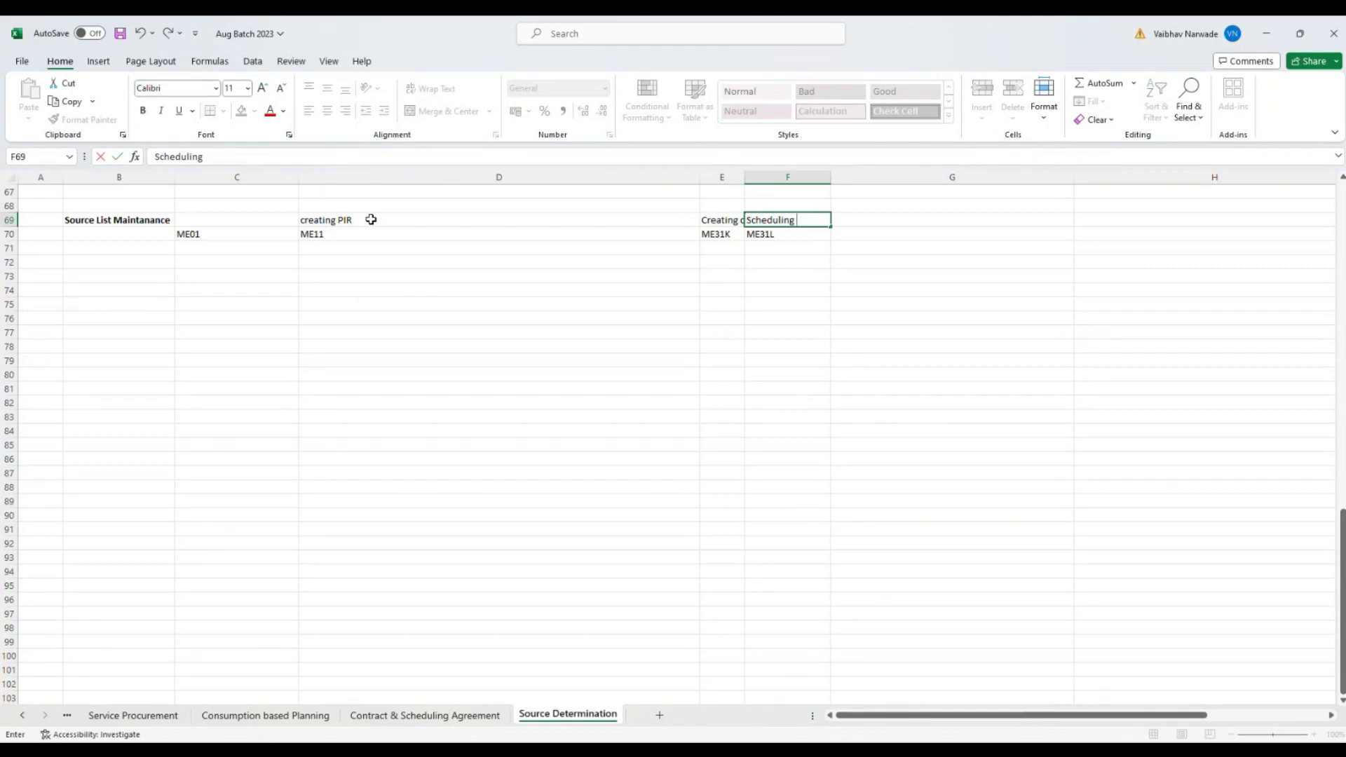
pyautogui.write('Agreement')
pyautogui.press('Tab')
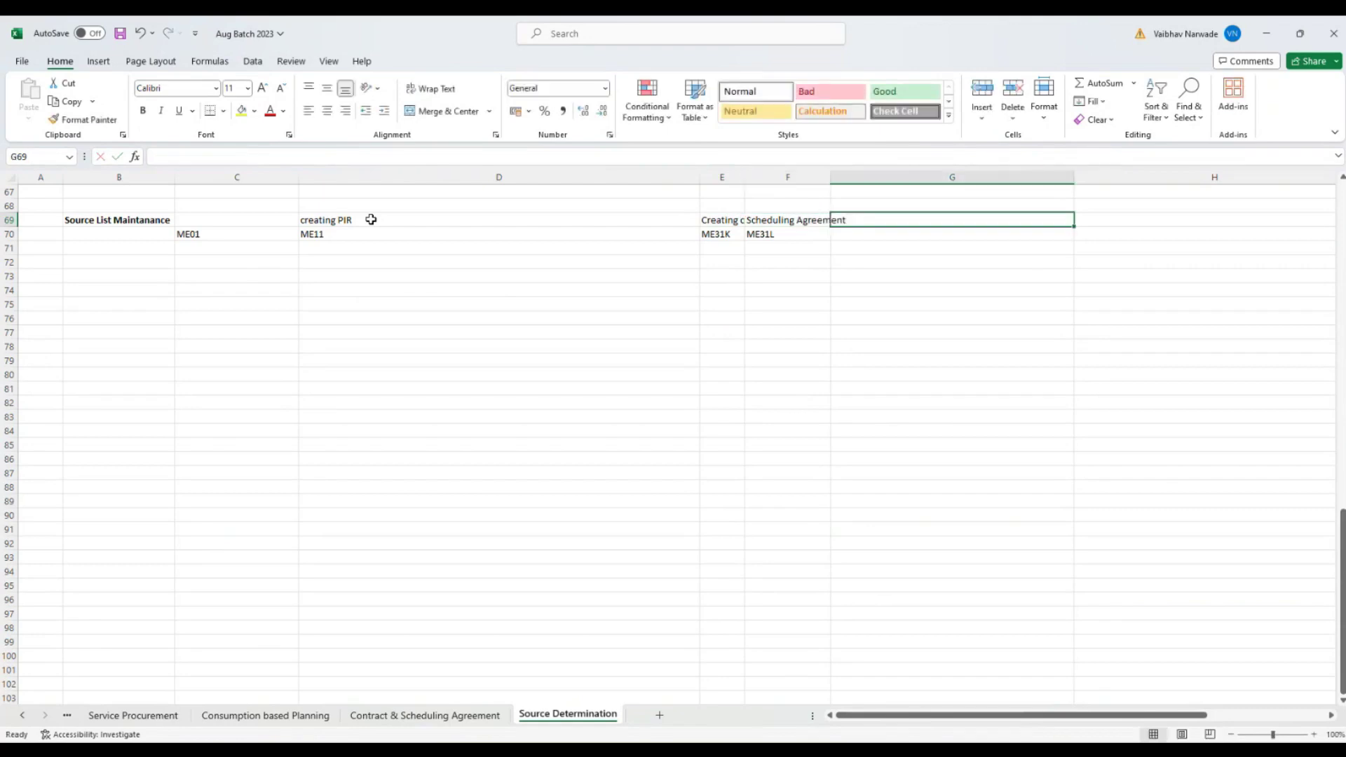
pyautogui.press('Return')
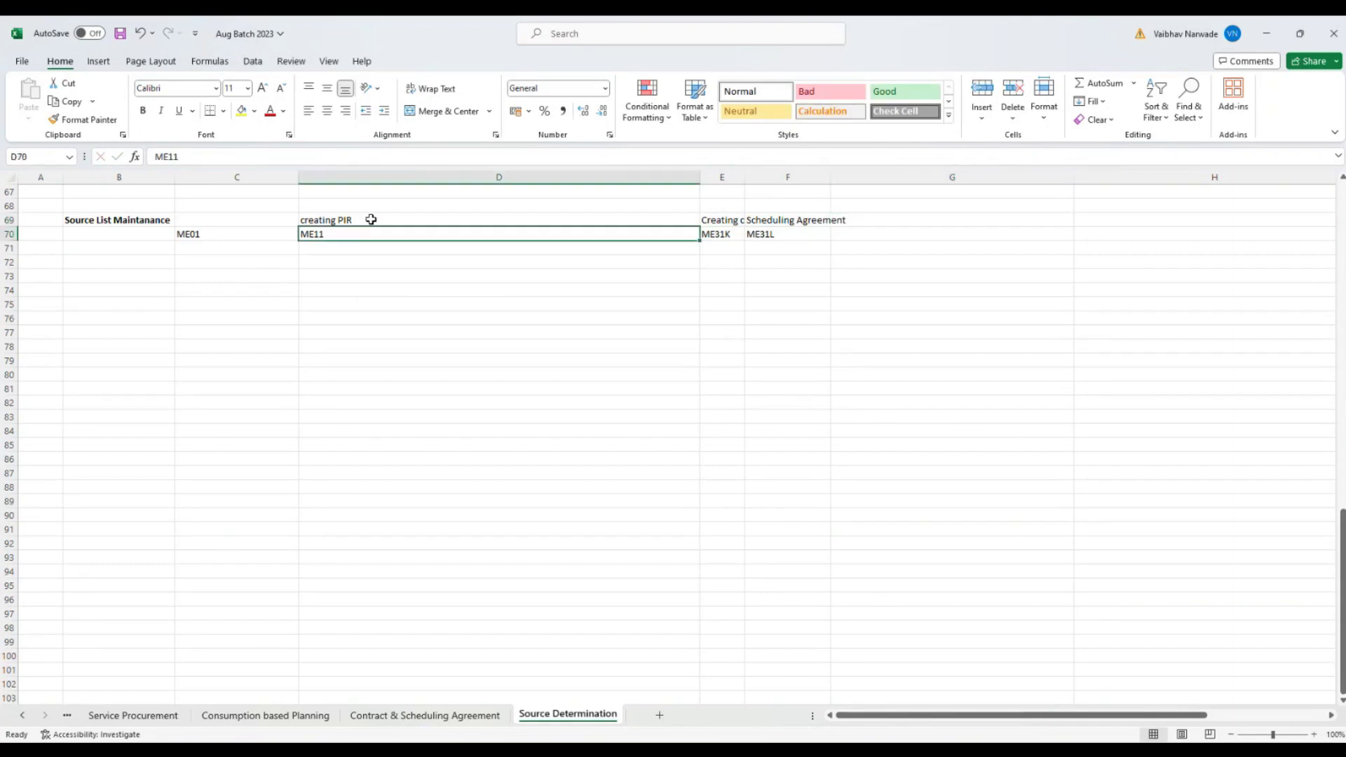
# Step: Enter the transaction code ME05 in cell G70, after ME31L
pyautogui.press('Tab')
pyautogui.press('Tab')
pyautogui.press('Tab')
pyautogui.write('ME')
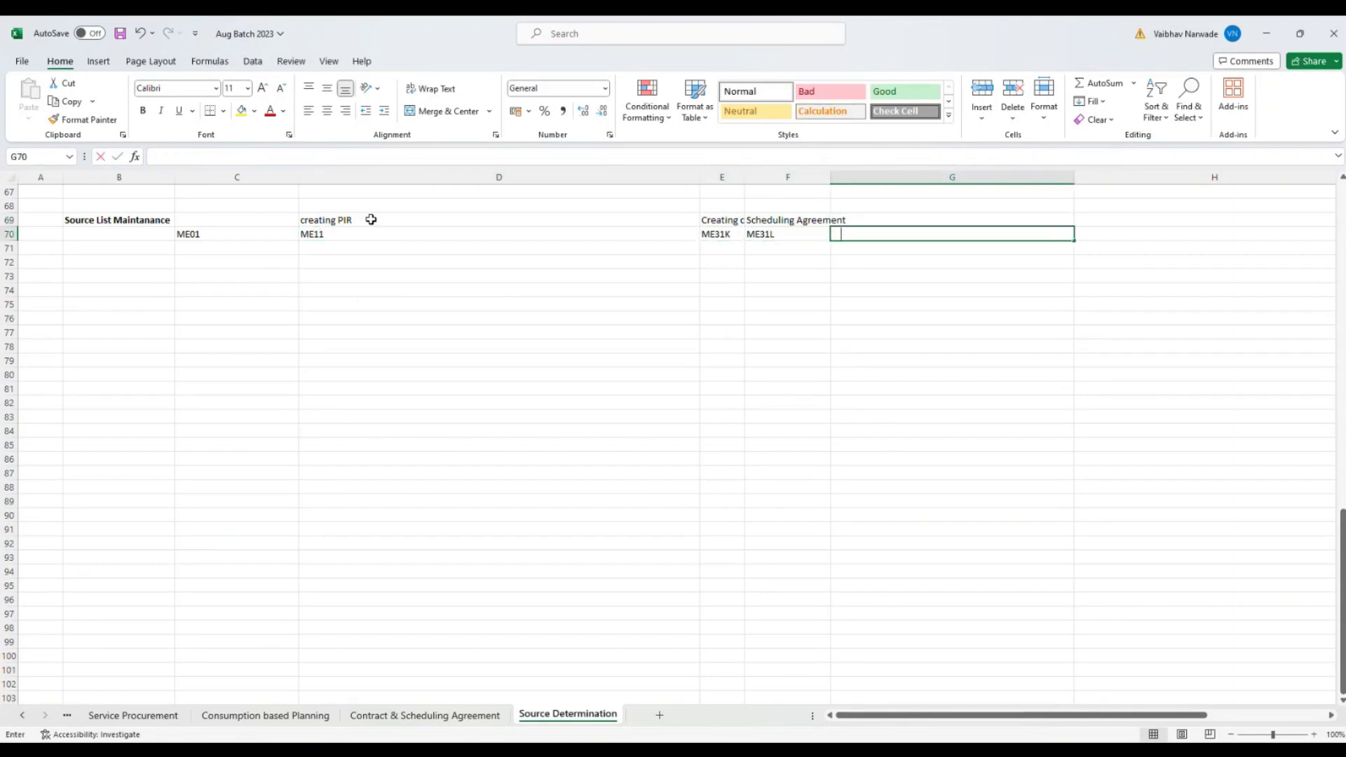
pyautogui.write('05')
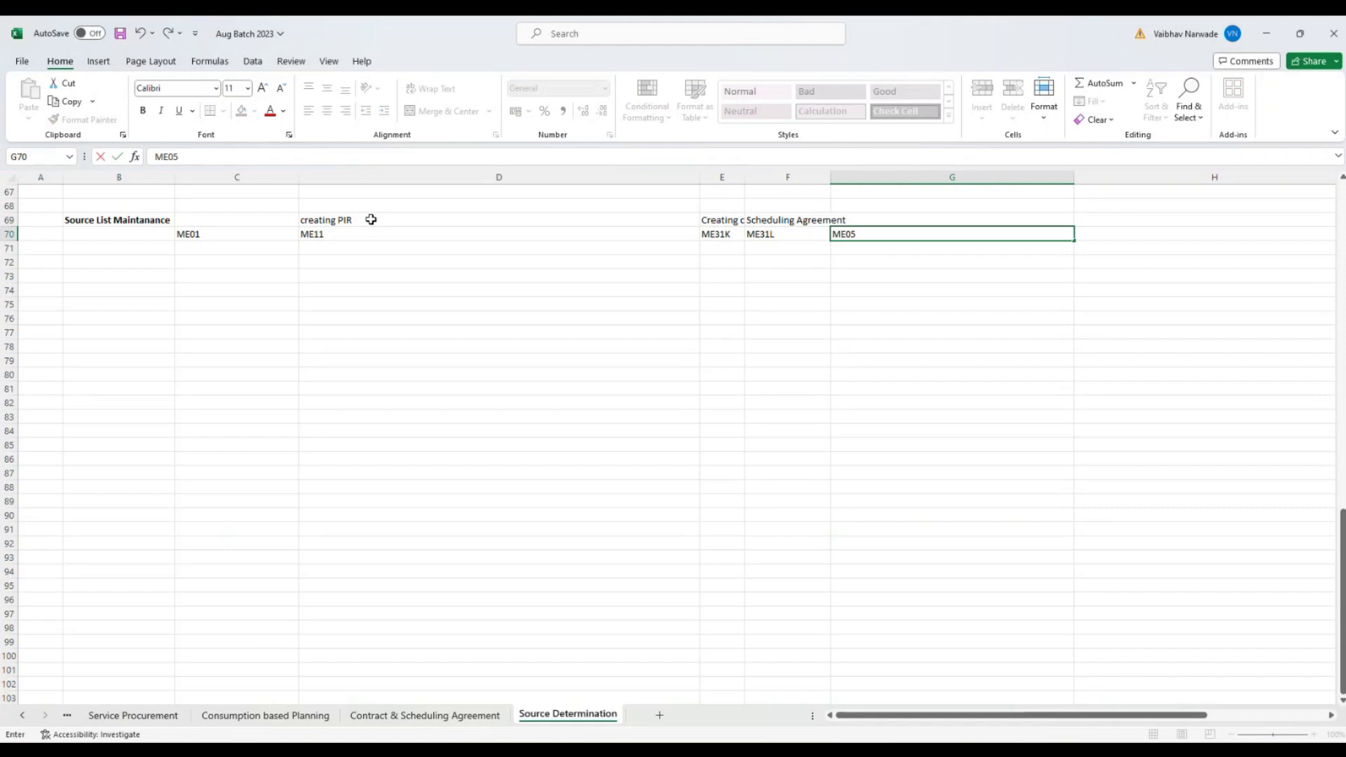
# Step: Add the heading "create Source List Automatically" above ME05 in cell G69
pyautogui.press('Up')
pyautogui.write('cre')
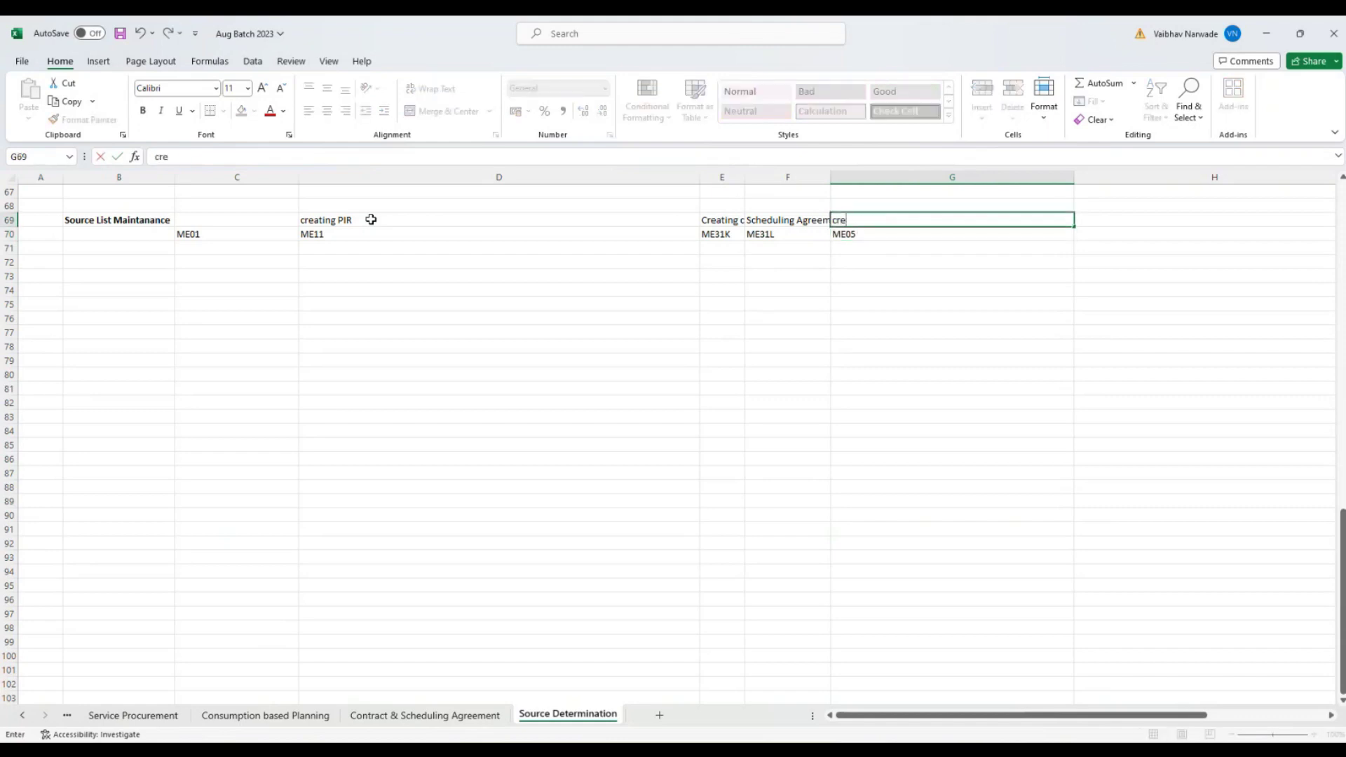
pyautogui.write('ate Source L')
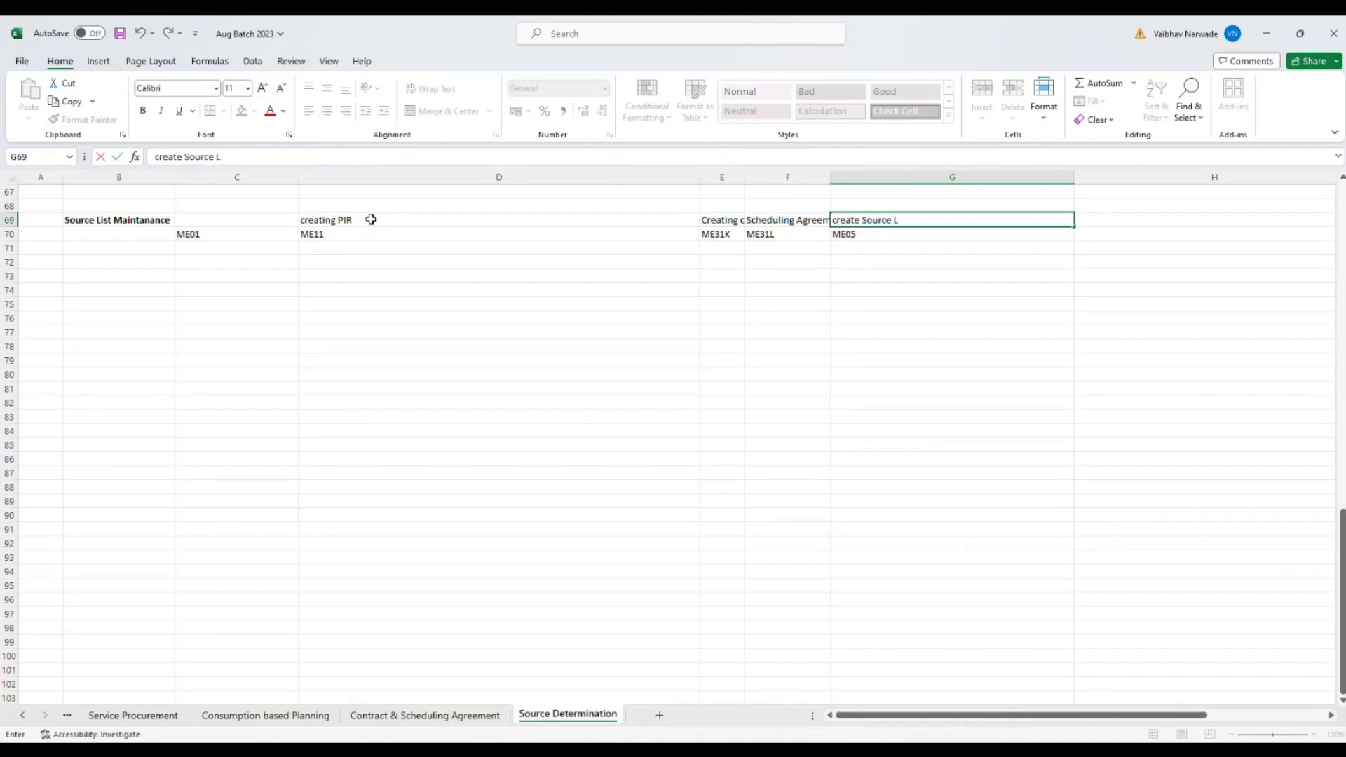
pyautogui.write('ist Automatically')
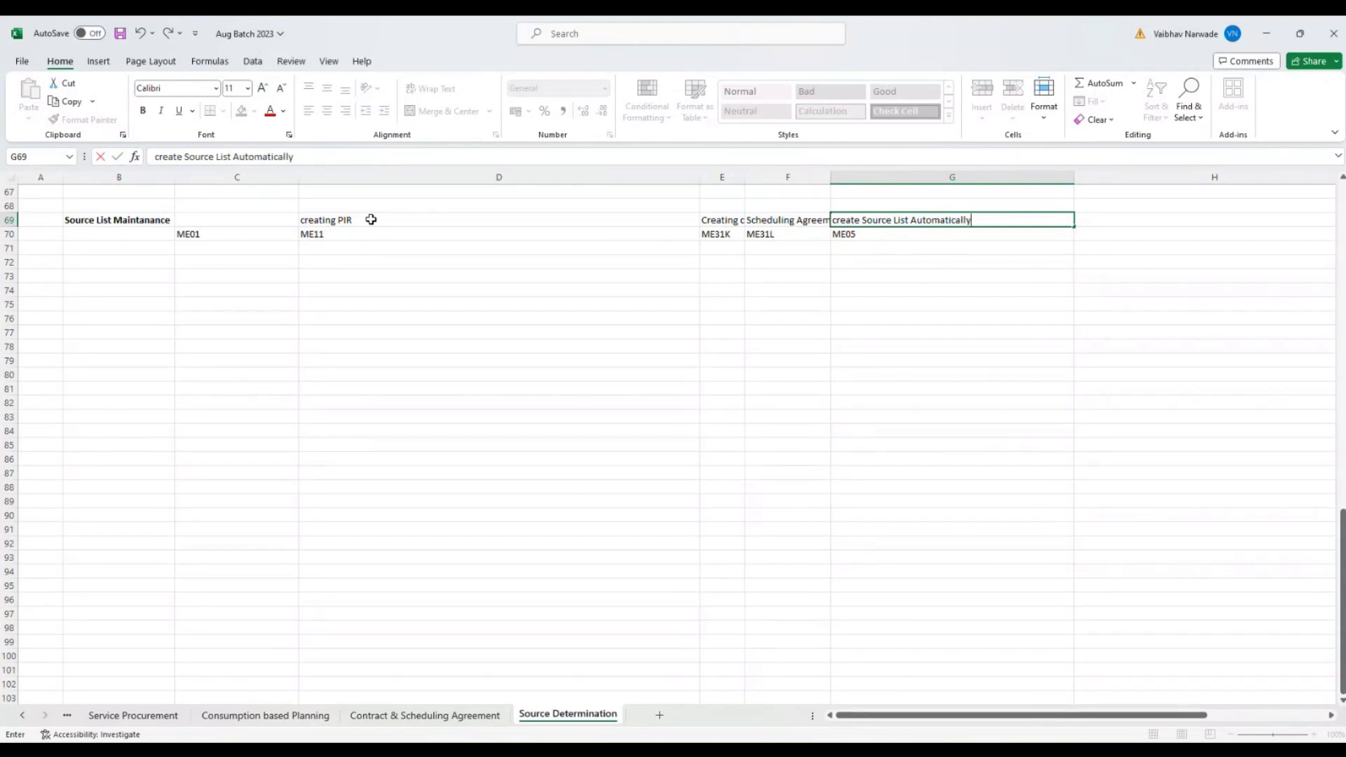
pyautogui.press('Return')
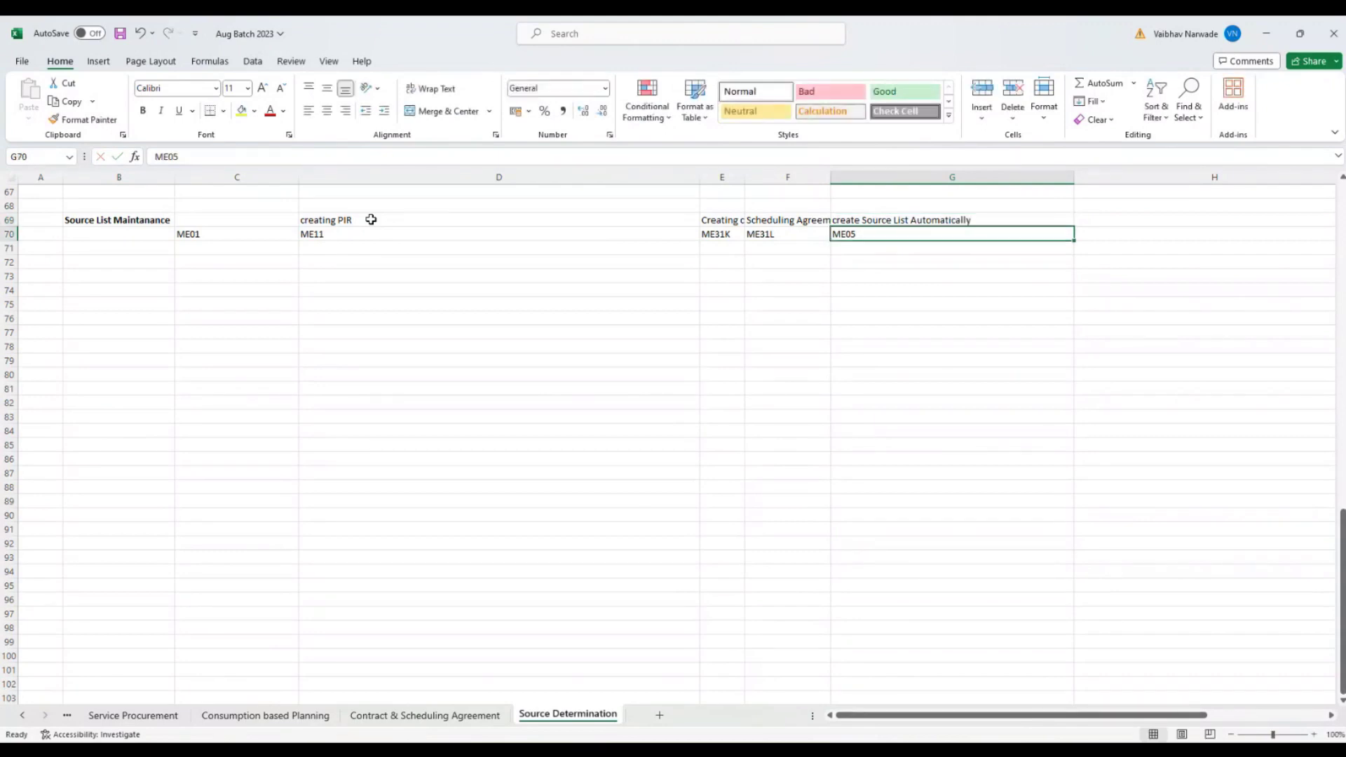
pyautogui.click(207, 233)
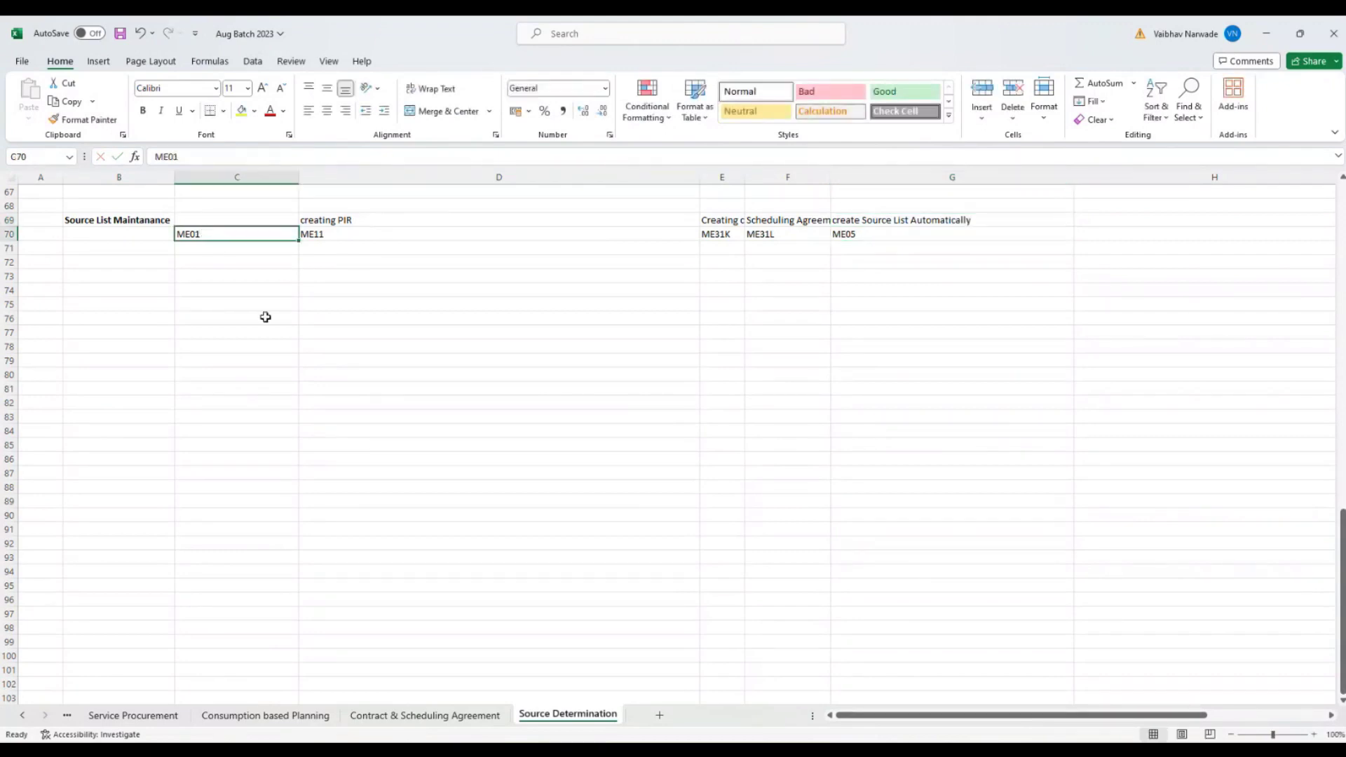
pyautogui.click(316, 235)
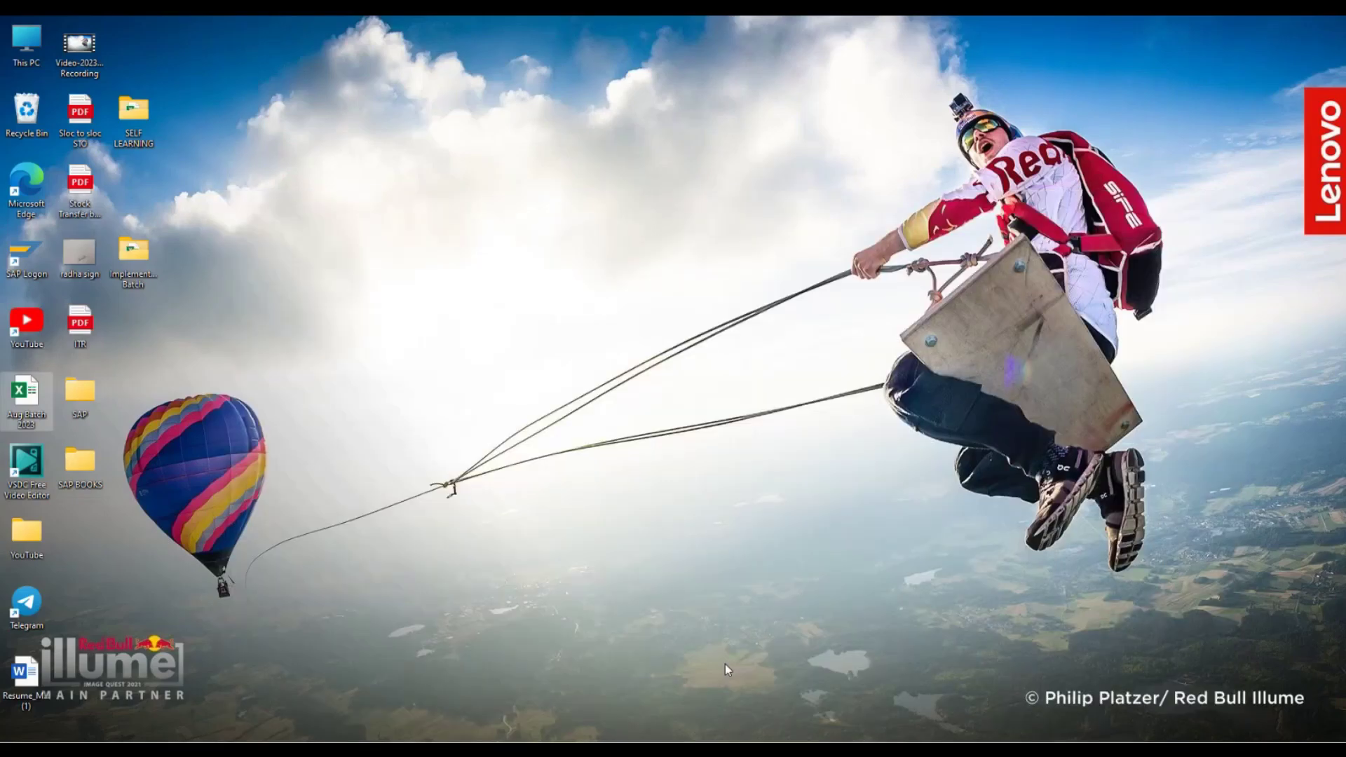
# Step: Open SAP Logon, connect to the "sap mm" system and log on with the account password
pyautogui.doubleClick(30, 257)
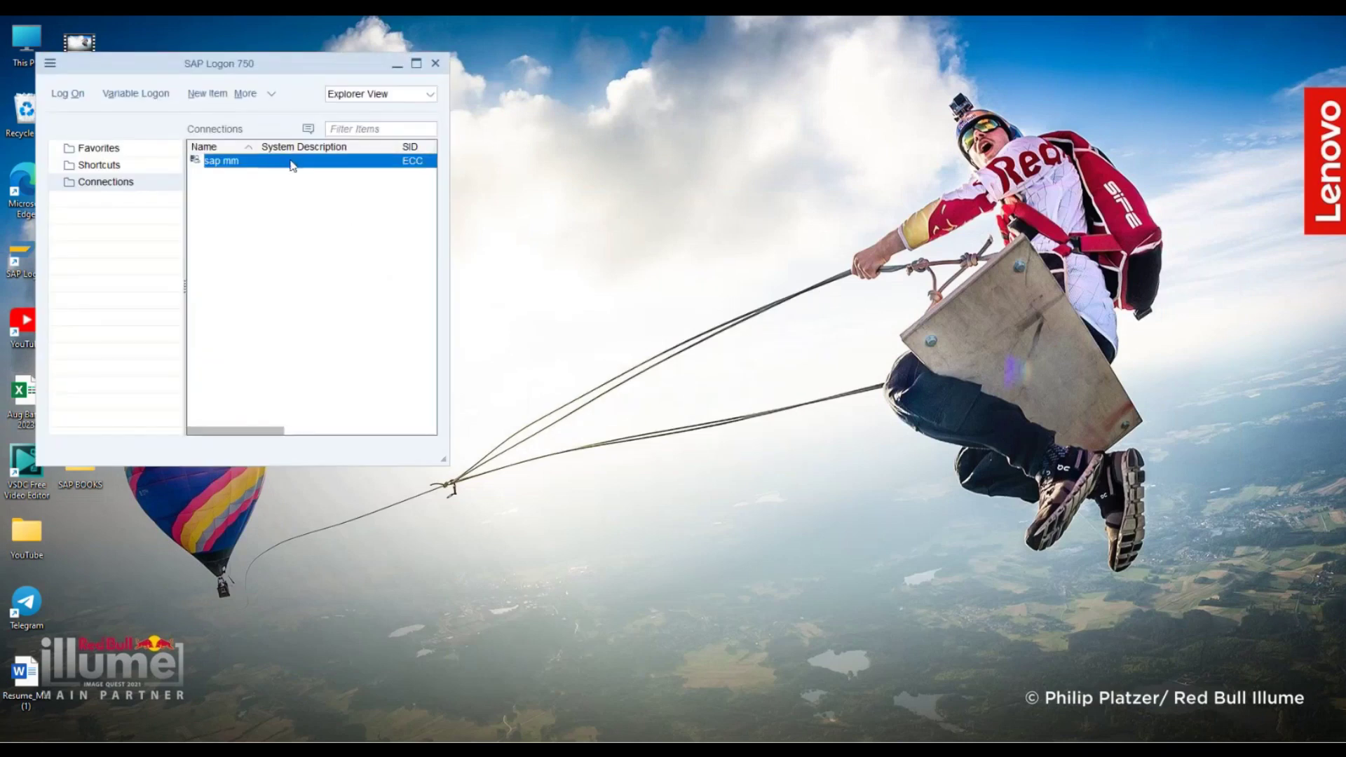
pyautogui.doubleClick(286, 164)
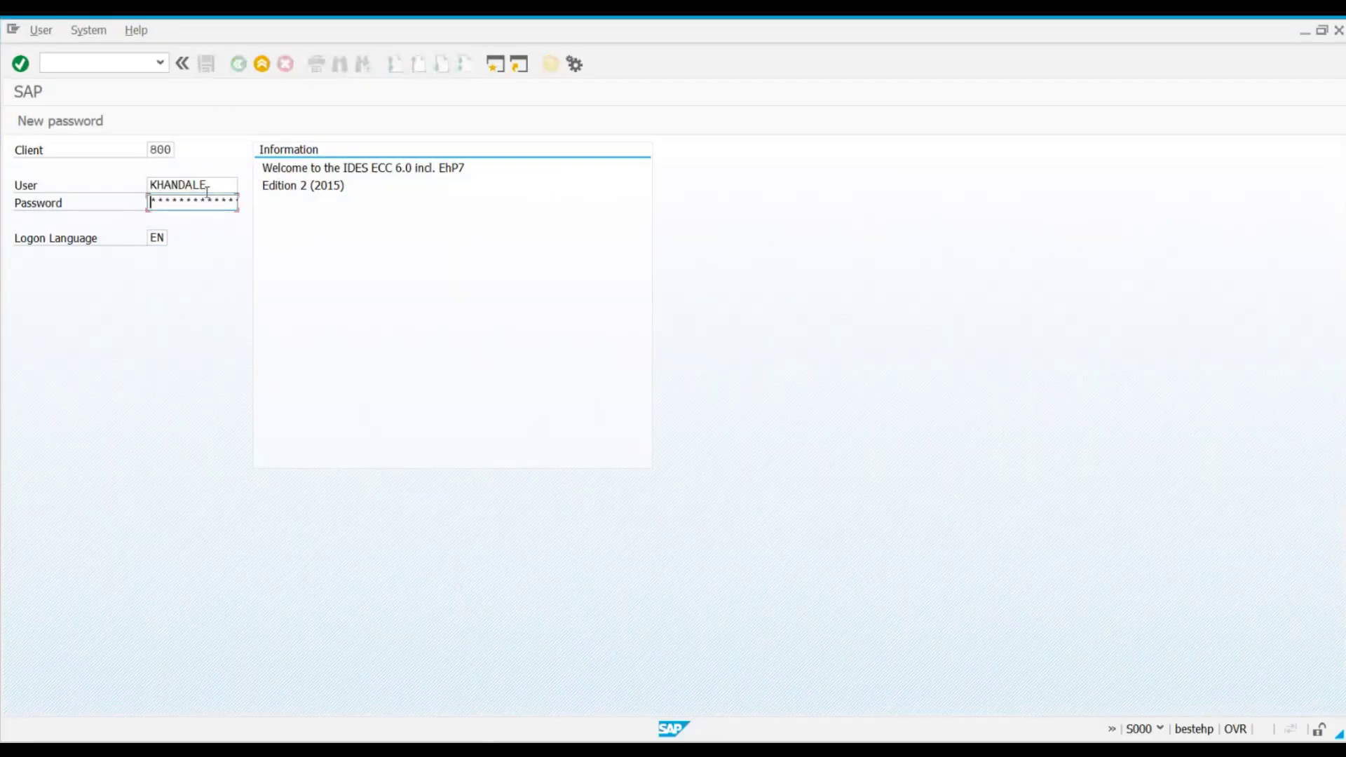
pyautogui.write('*****')
pyautogui.write('****')
pyautogui.press('Return')
# Step: Start creating an info record with transaction ME11 and enter the vendor number
pyautogui.write('me21n')
pyautogui.press('Return')
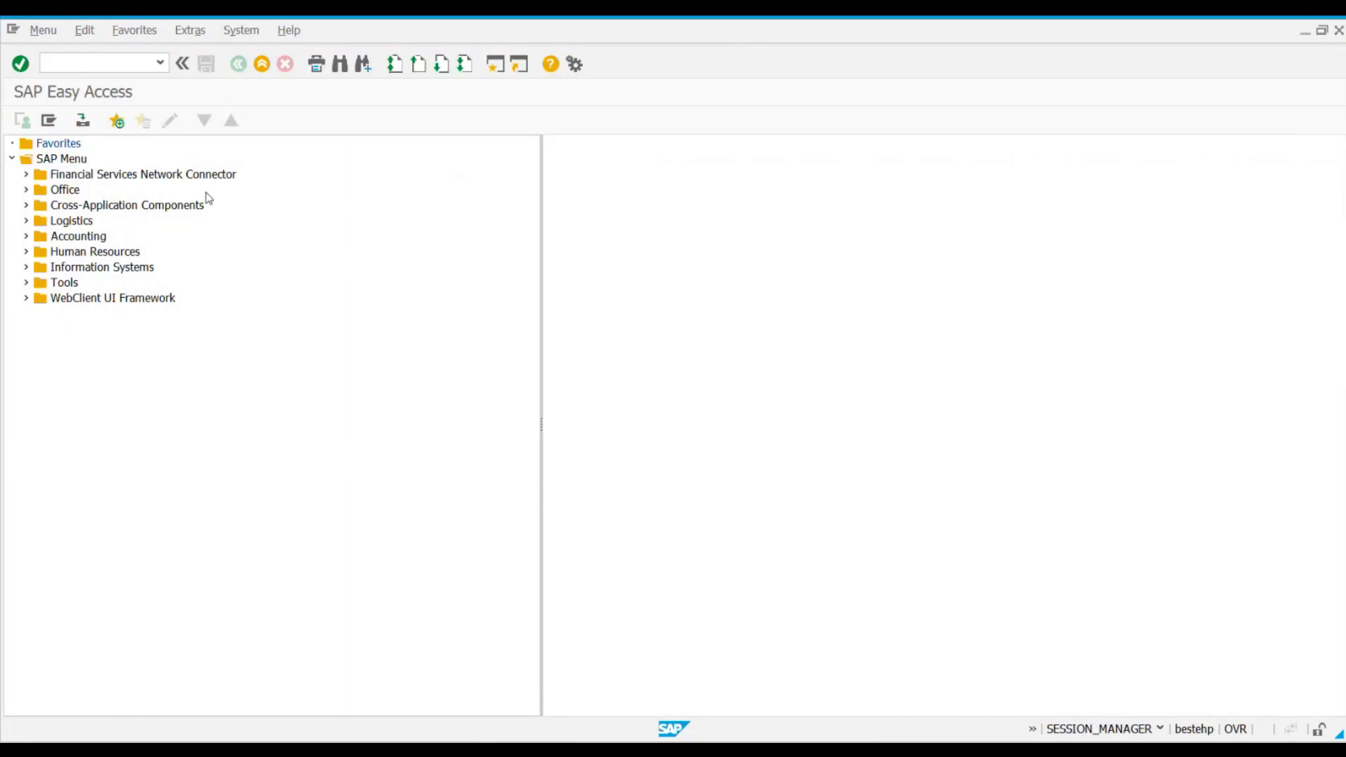
pyautogui.write('1')
pyautogui.click(195, 206)
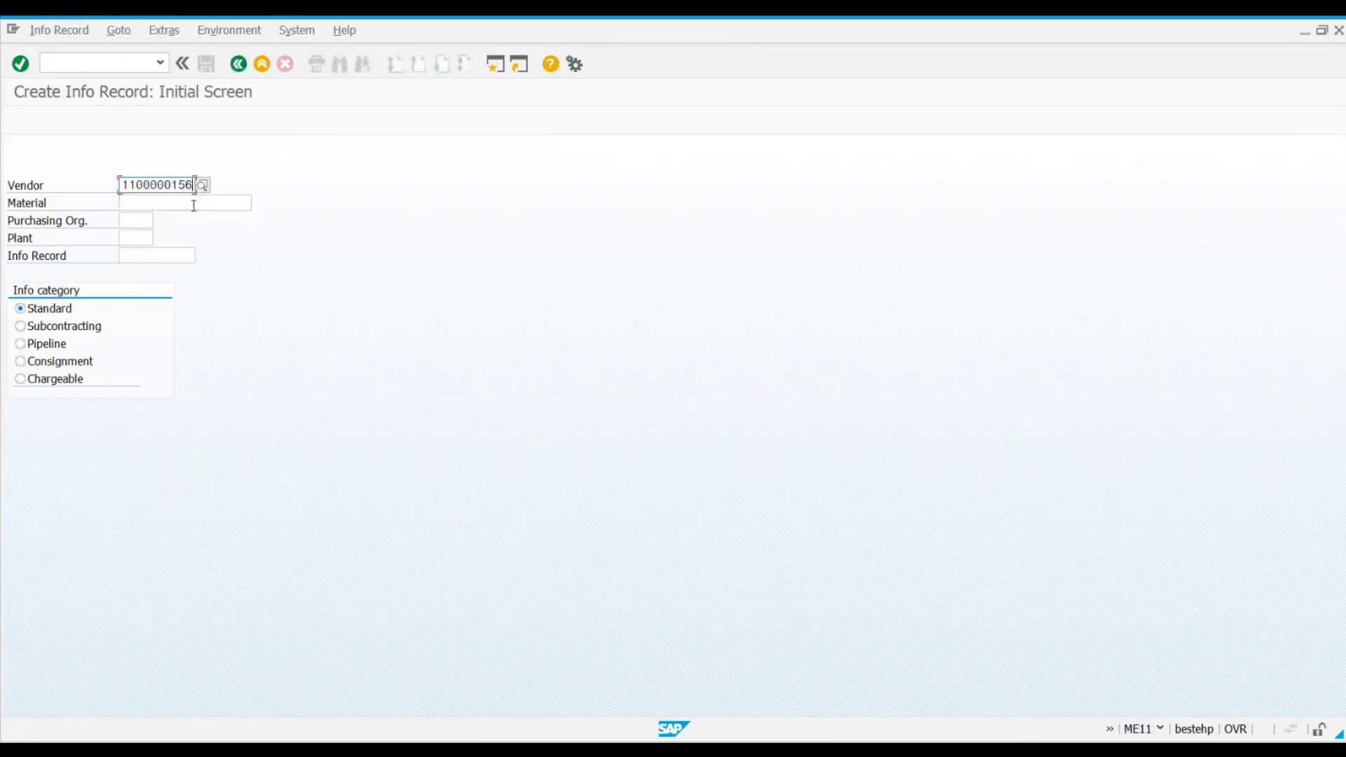
pyautogui.press('Return')
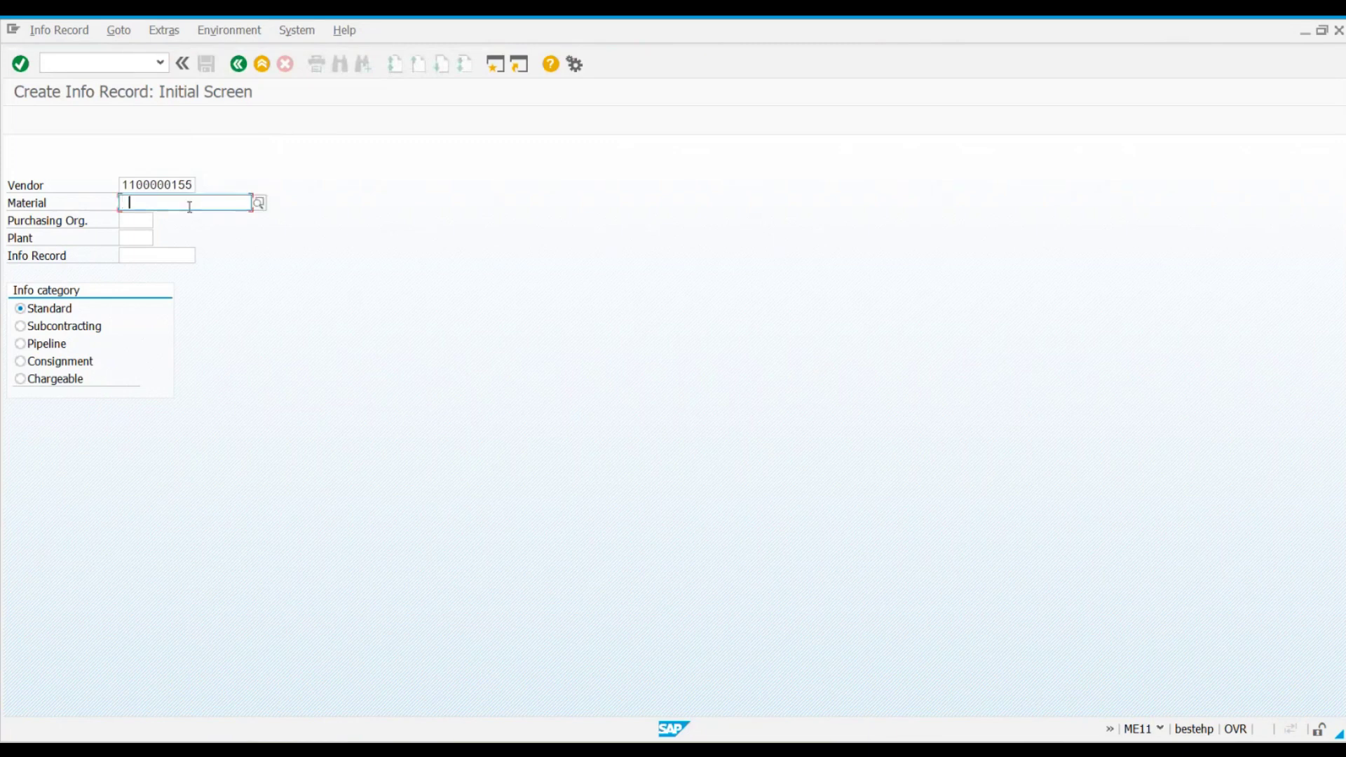
# Step: Open purchase order display ME23N in a separate session and use its document overview to look up the material number
pyautogui.press('BackSpace')
pyautogui.click(495, 64)
pyautogui.write('me23n')
pyautogui.press('Return')
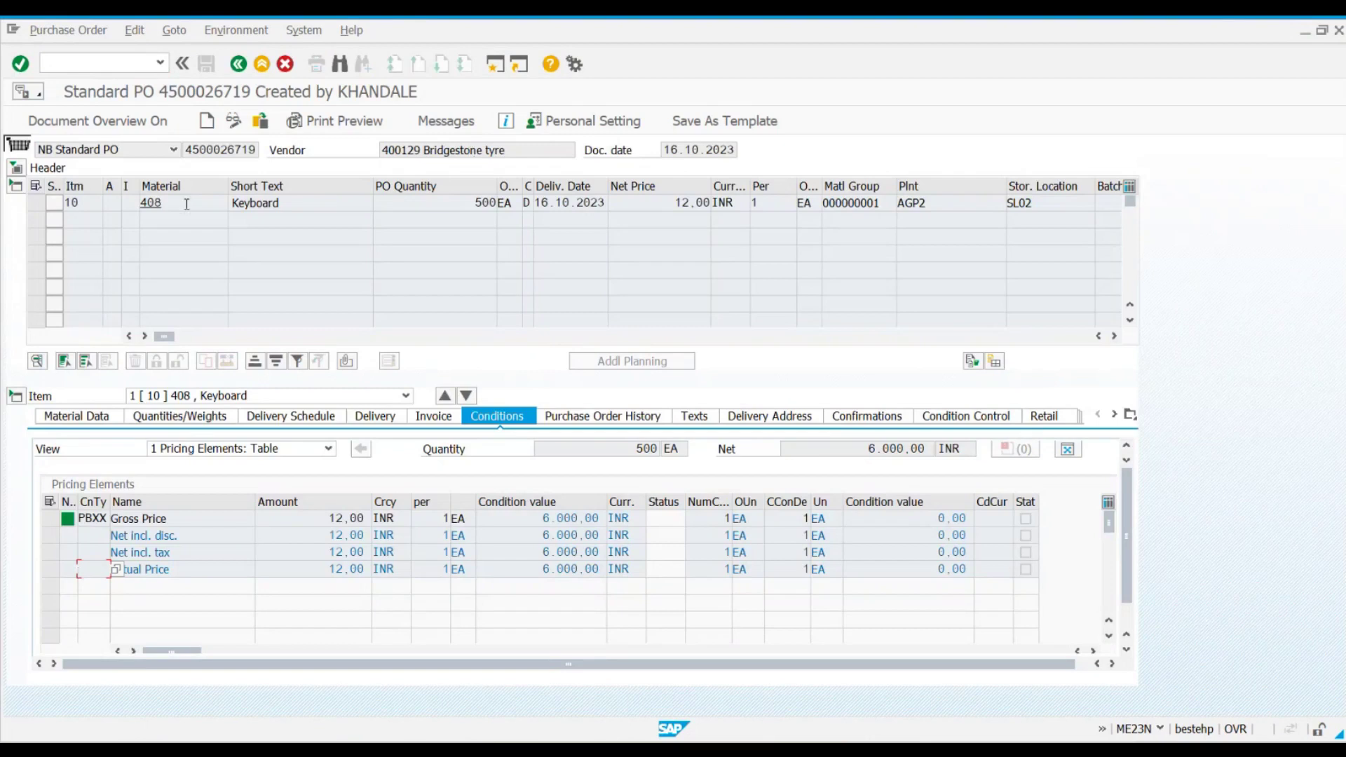
pyautogui.click(132, 125)
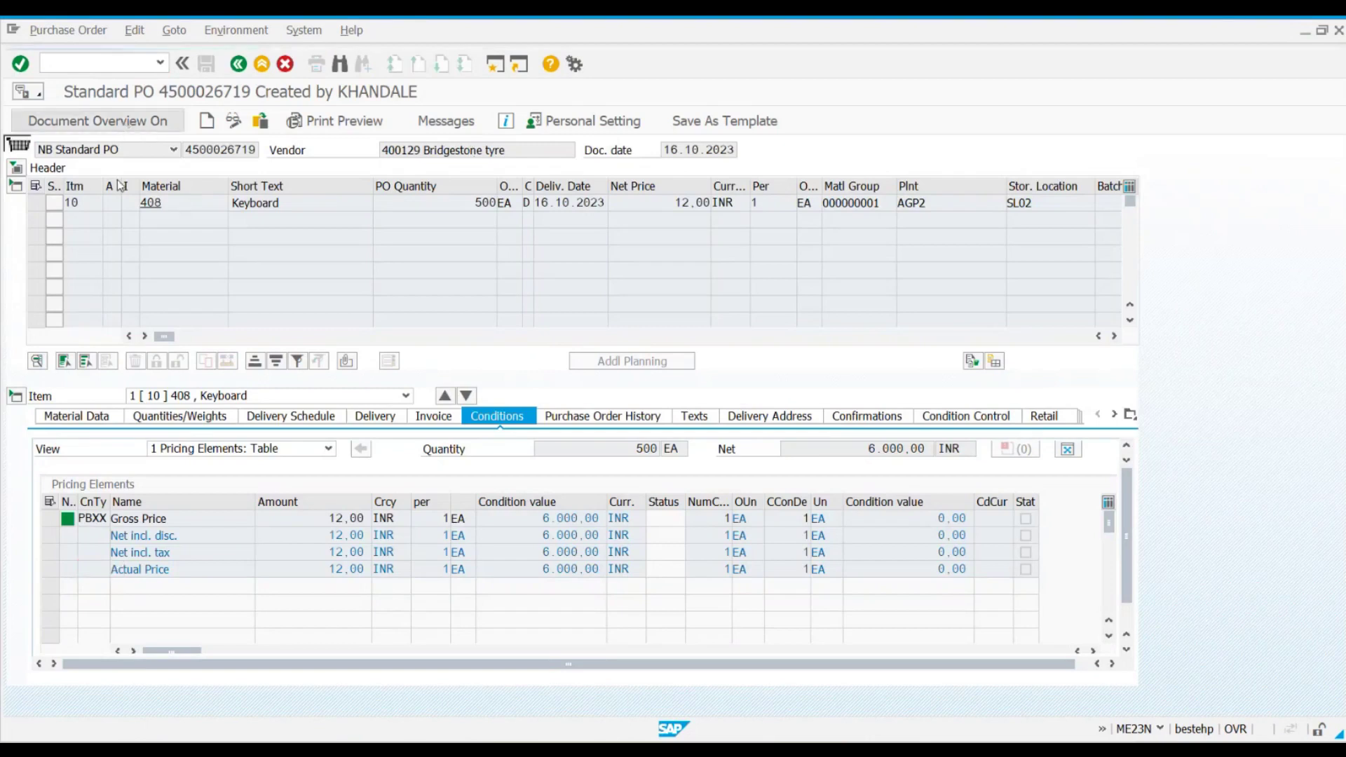
pyautogui.click(70, 363)
pyautogui.doubleClick(69, 363)
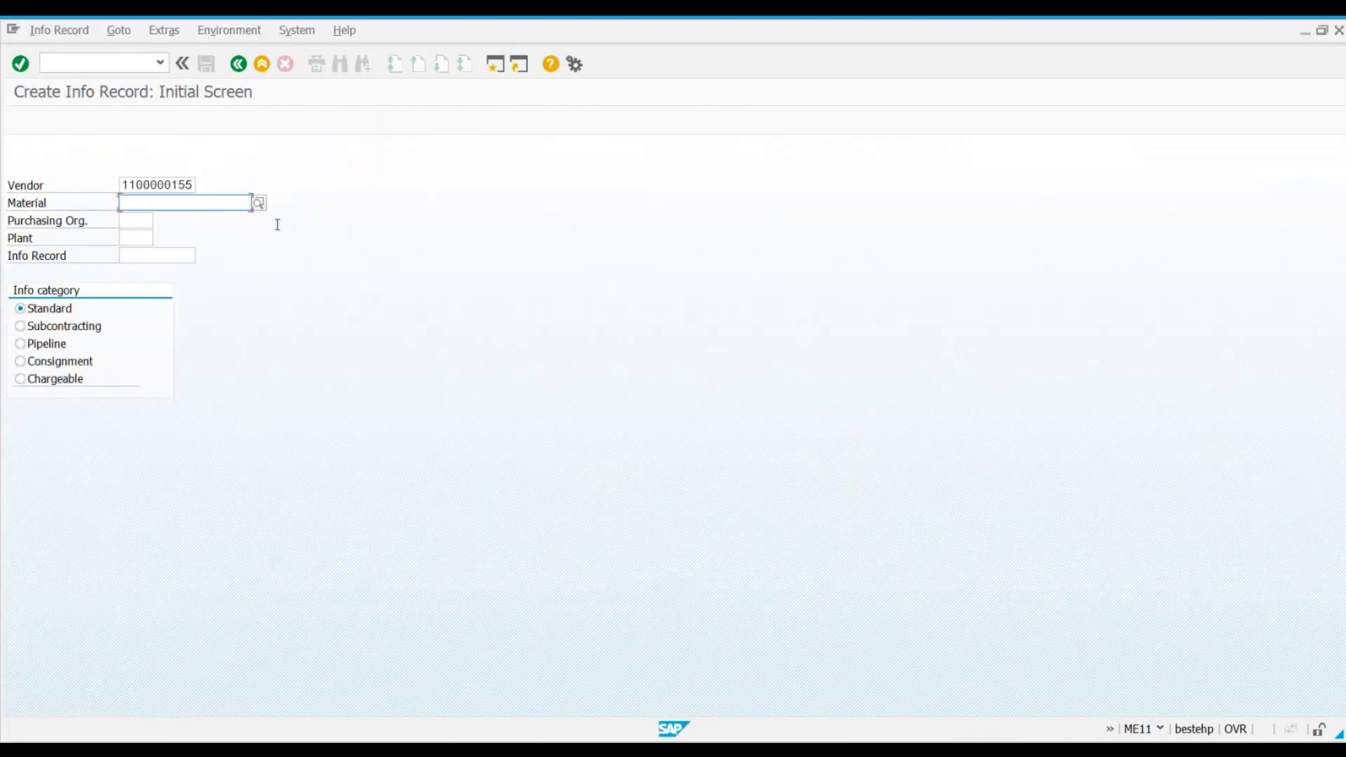
# Step: Set the info record's material to 45000101, purchasing organization to A100 and plant to PA11, and proceed to the general data
pyautogui.write('45000101')
pyautogui.press('Tab')
pyautogui.click(130, 220)
pyautogui.click(139, 236)
pyautogui.click(139, 236)
pyautogui.click(128, 252)
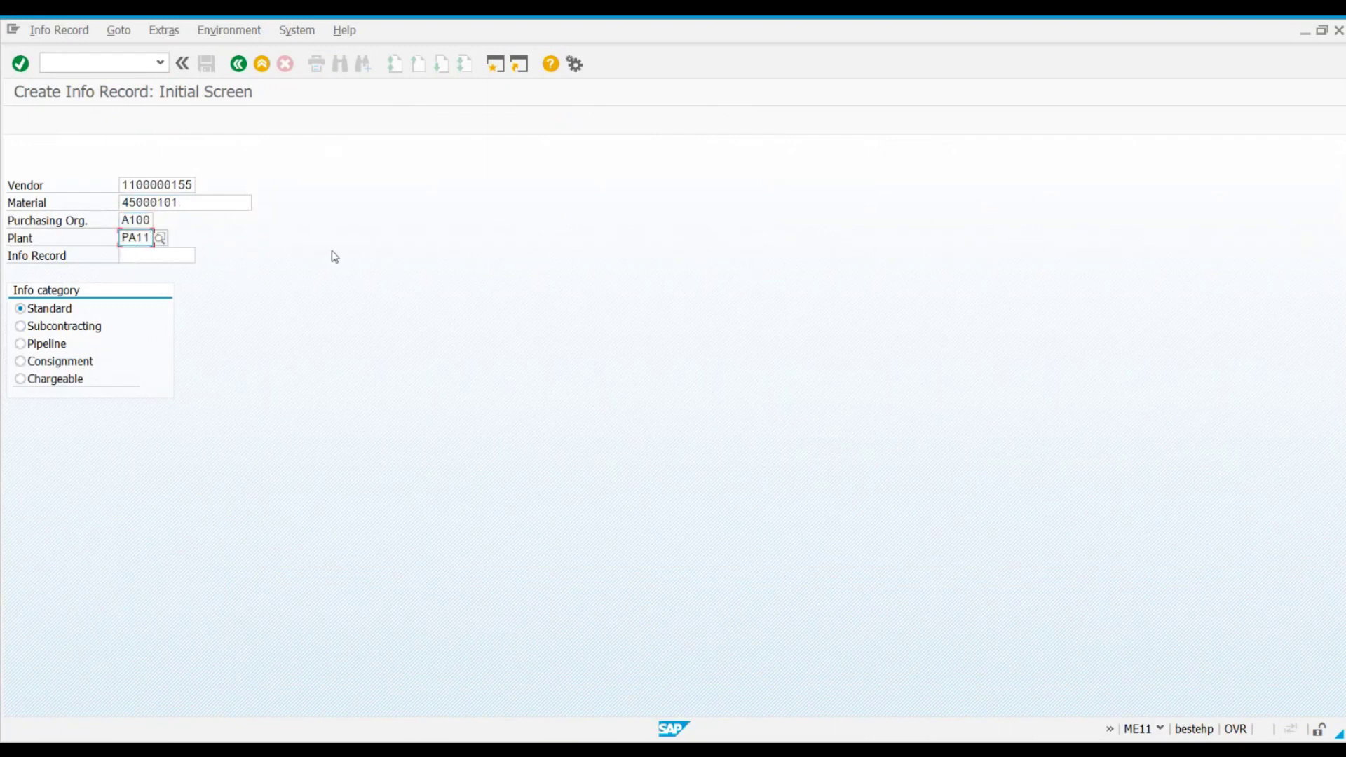
pyautogui.press('Return')
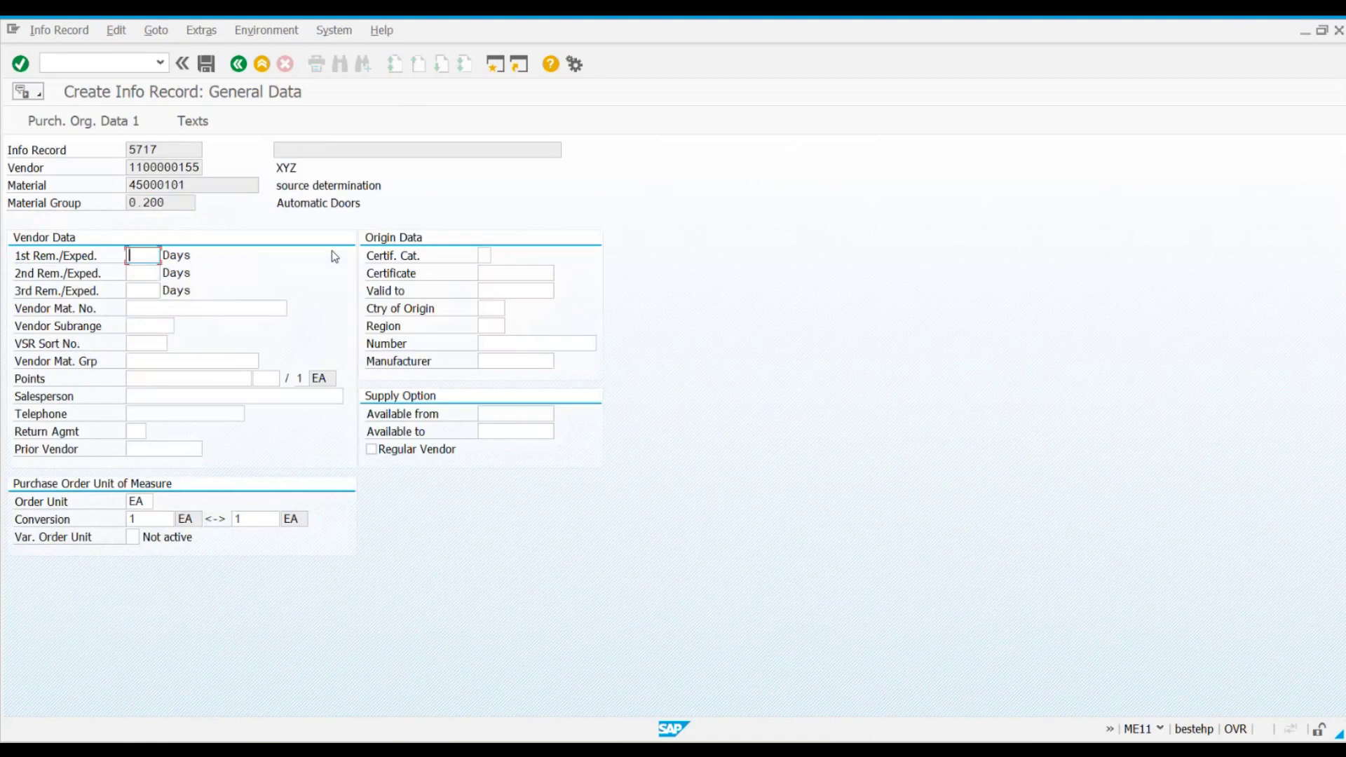
# Step: Fill in the info record's net price under Purch. Organization Data 1 and continue to Purch. Organization Data 2
pyautogui.press('Return')
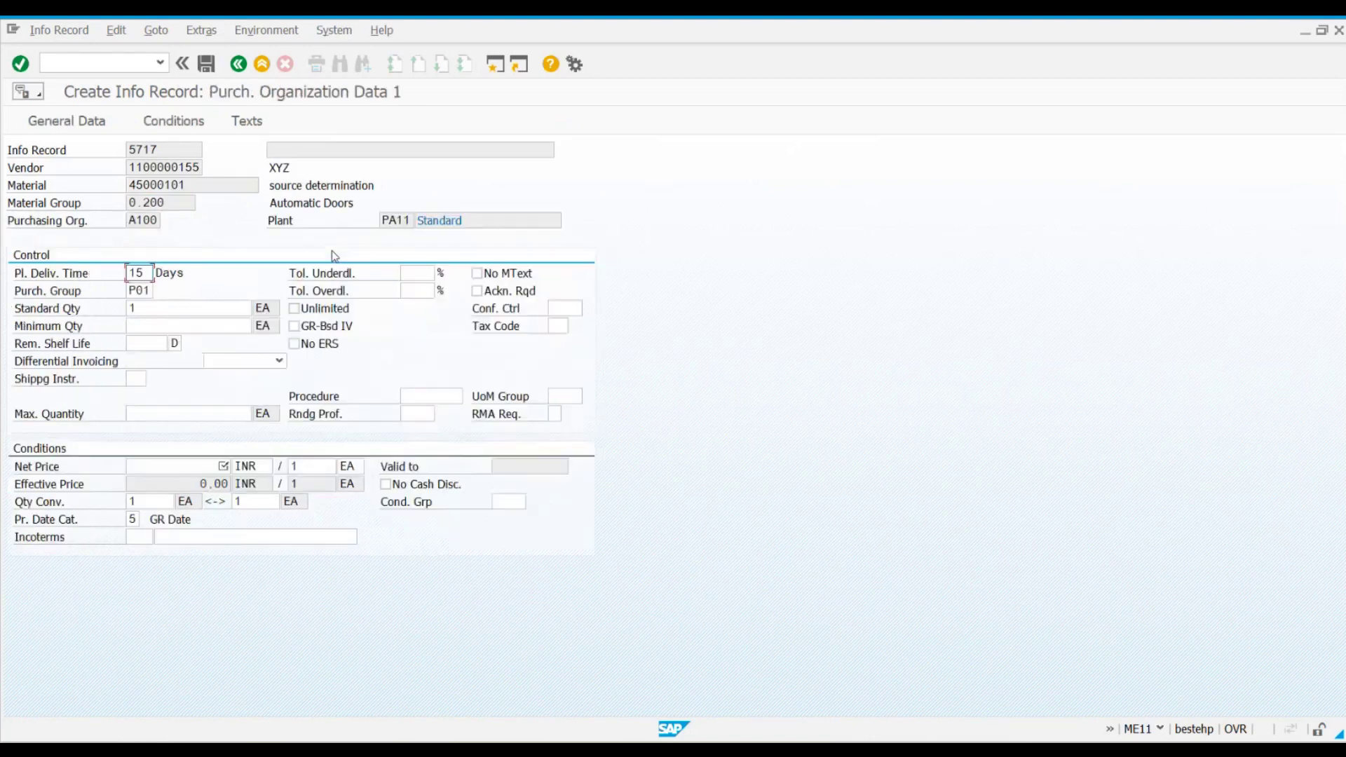
pyautogui.click(167, 468)
pyautogui.press('Return')
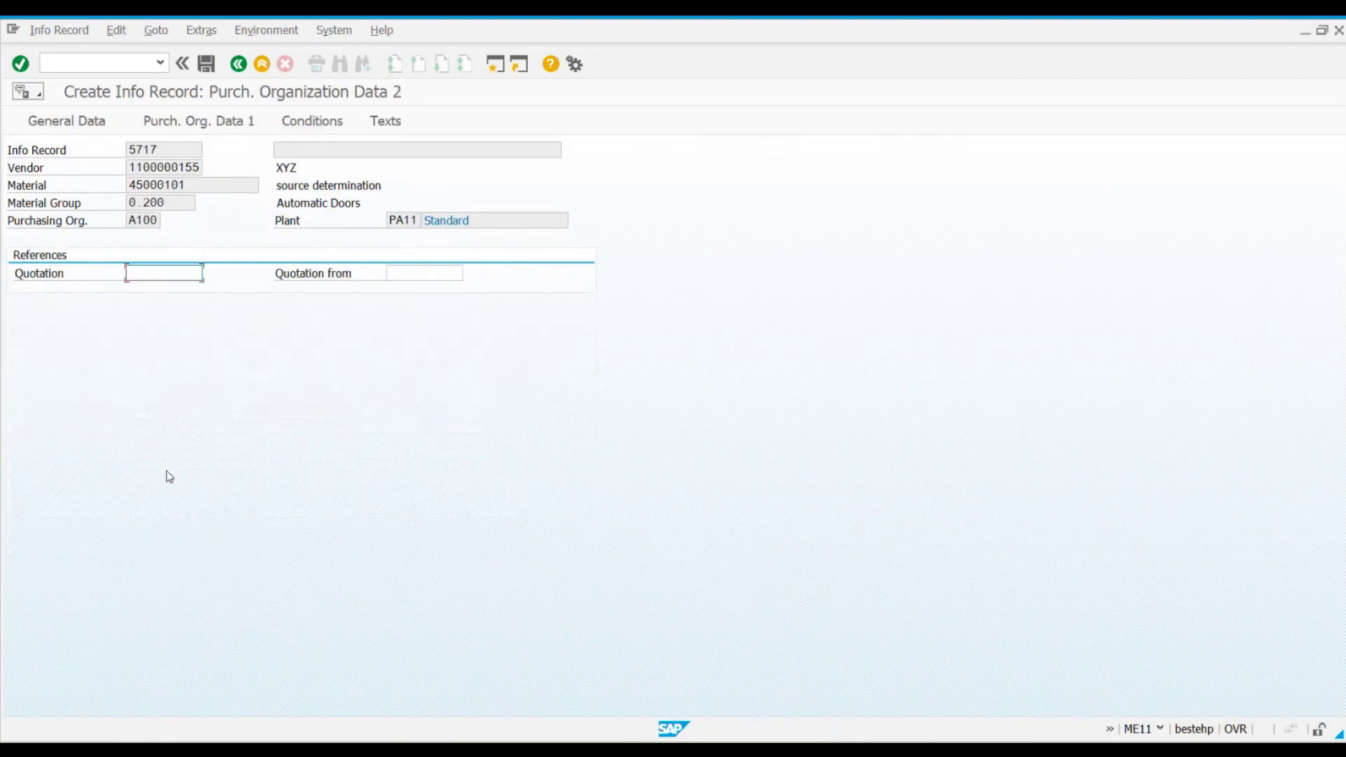
# Step: Open the source list records belonging to the info record being created
pyautogui.click(199, 31)
pyautogui.click(215, 35)
pyautogui.click(214, 35)
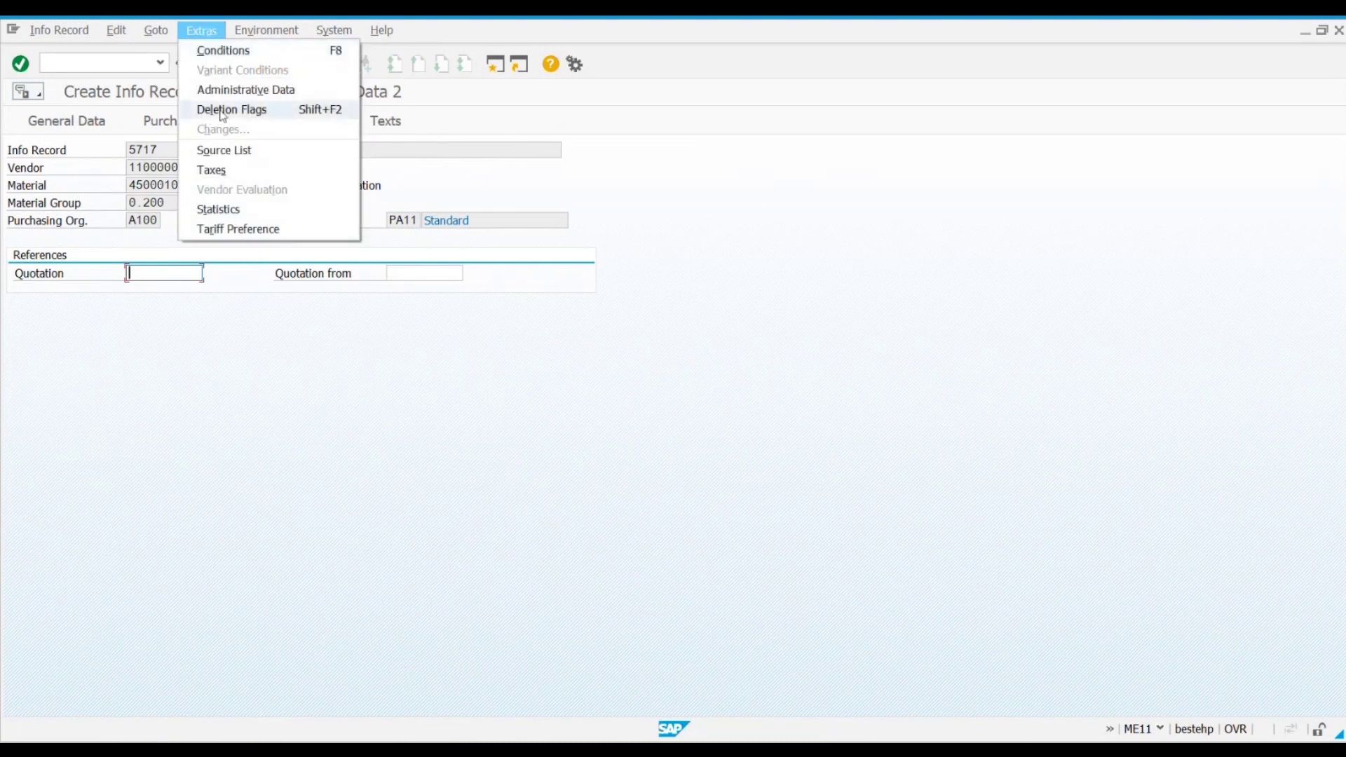
pyautogui.click(203, 150)
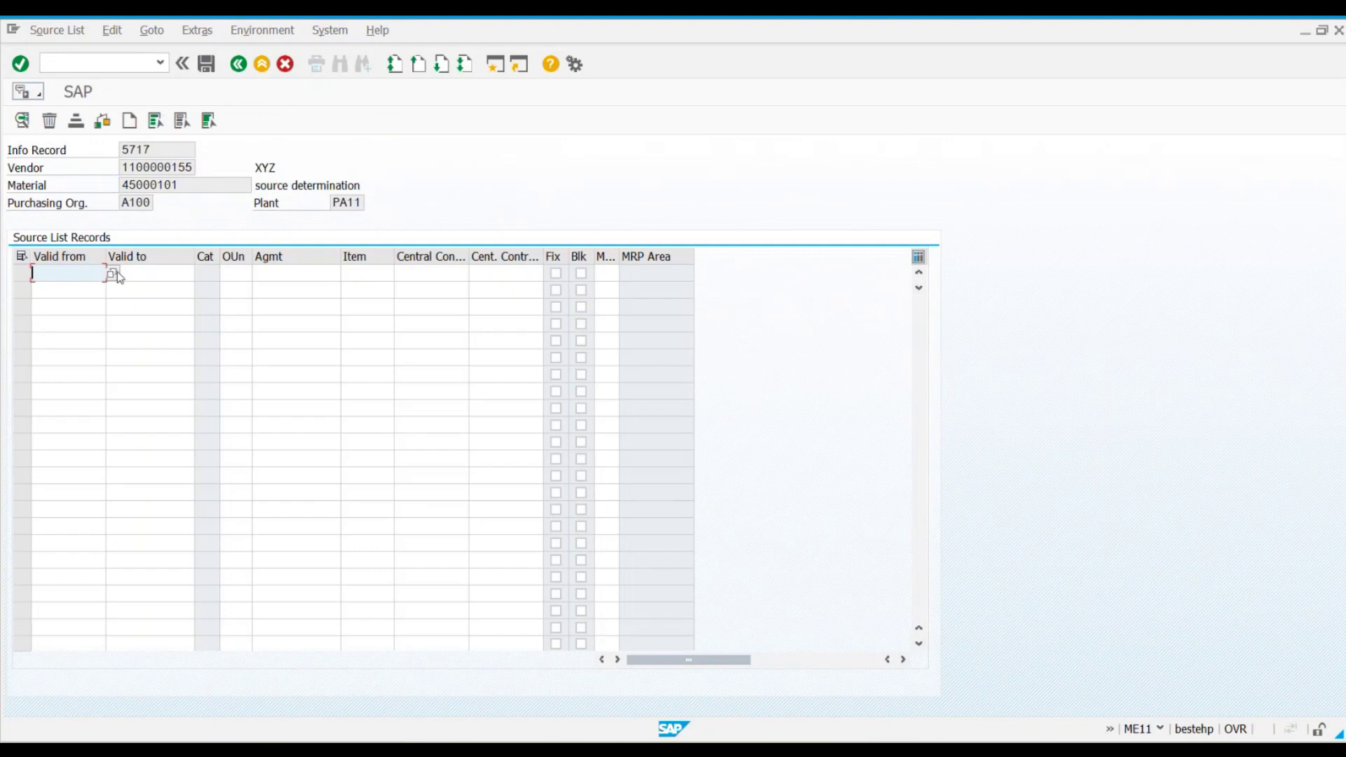
# Step: Set the first source list record's validity from 23.10.2023 to 31.12.9999
pyautogui.click(114, 273)
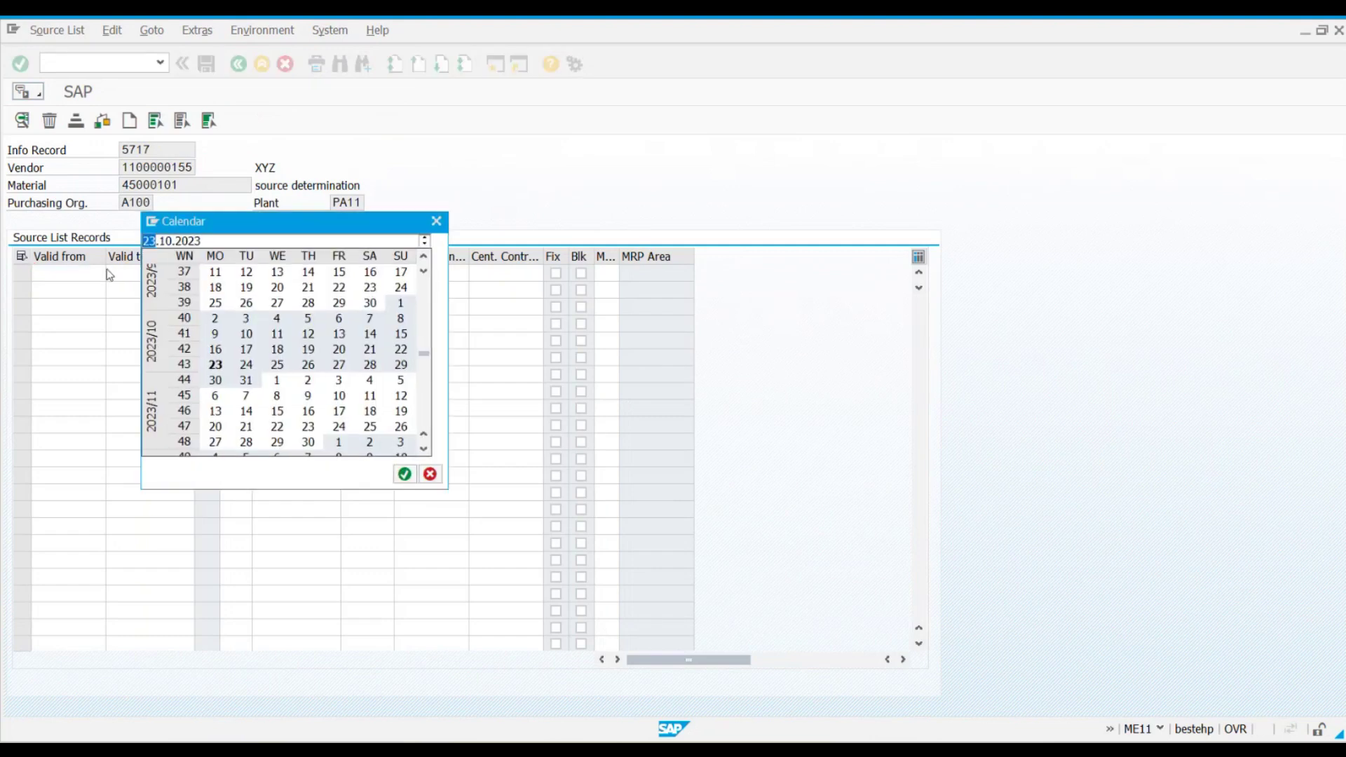
pyautogui.doubleClick(216, 364)
pyautogui.click(169, 272)
pyautogui.click(199, 273)
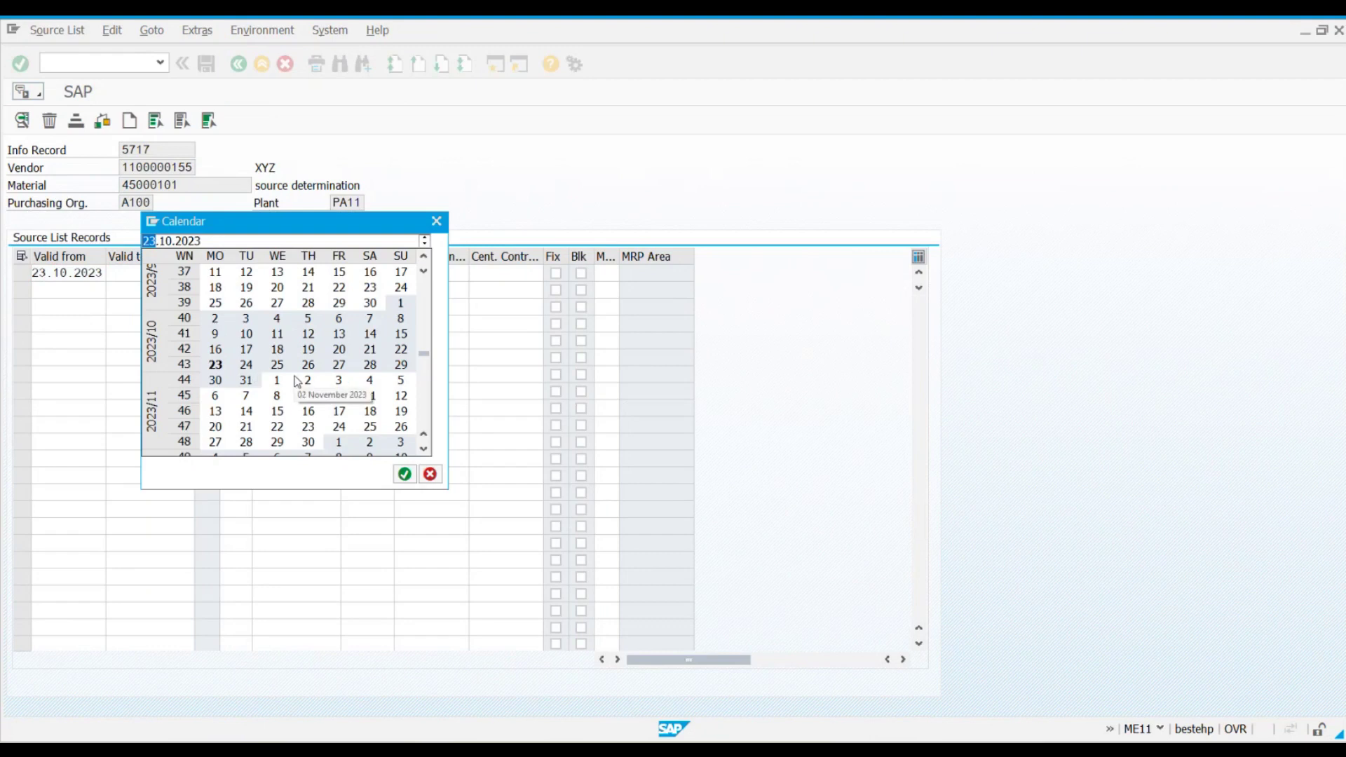
pyautogui.click(435, 221)
pyautogui.click(151, 274)
pyautogui.click(143, 302)
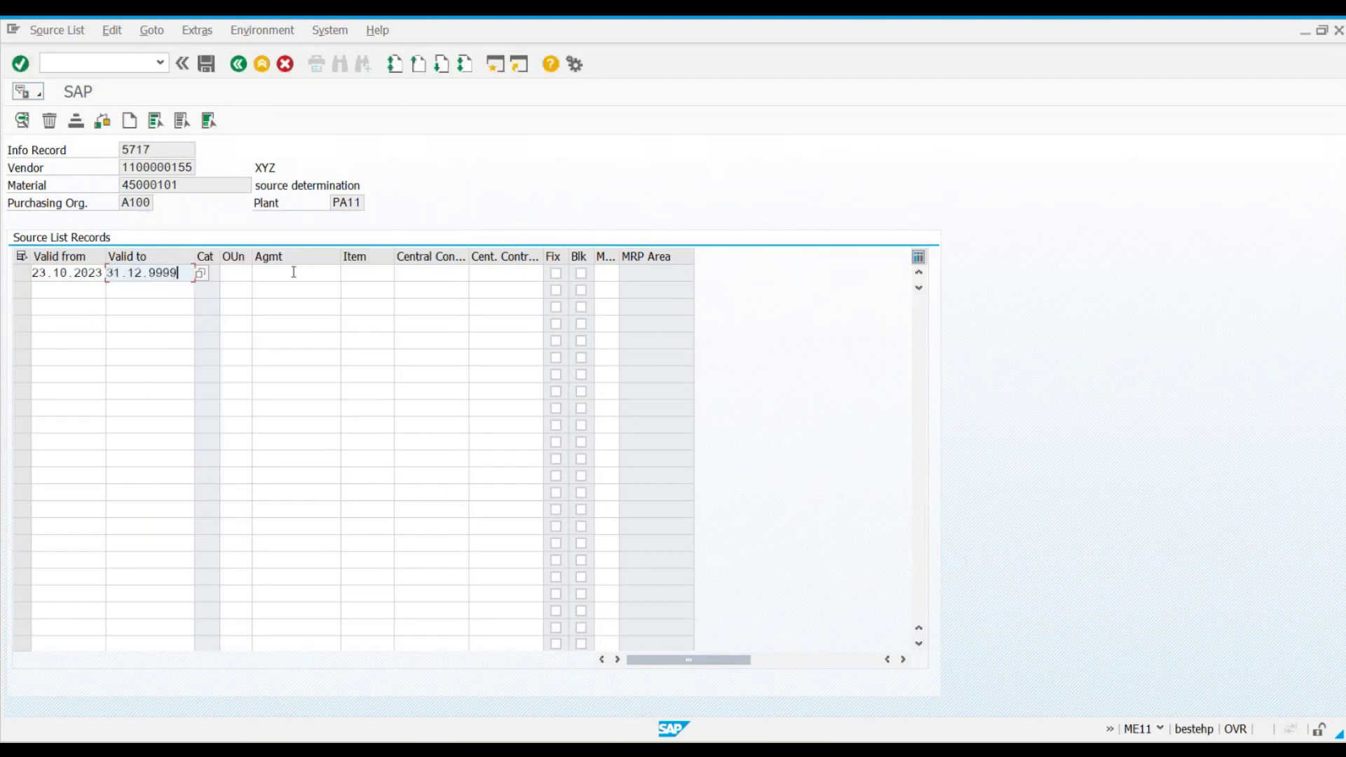
pyautogui.press('Tab')
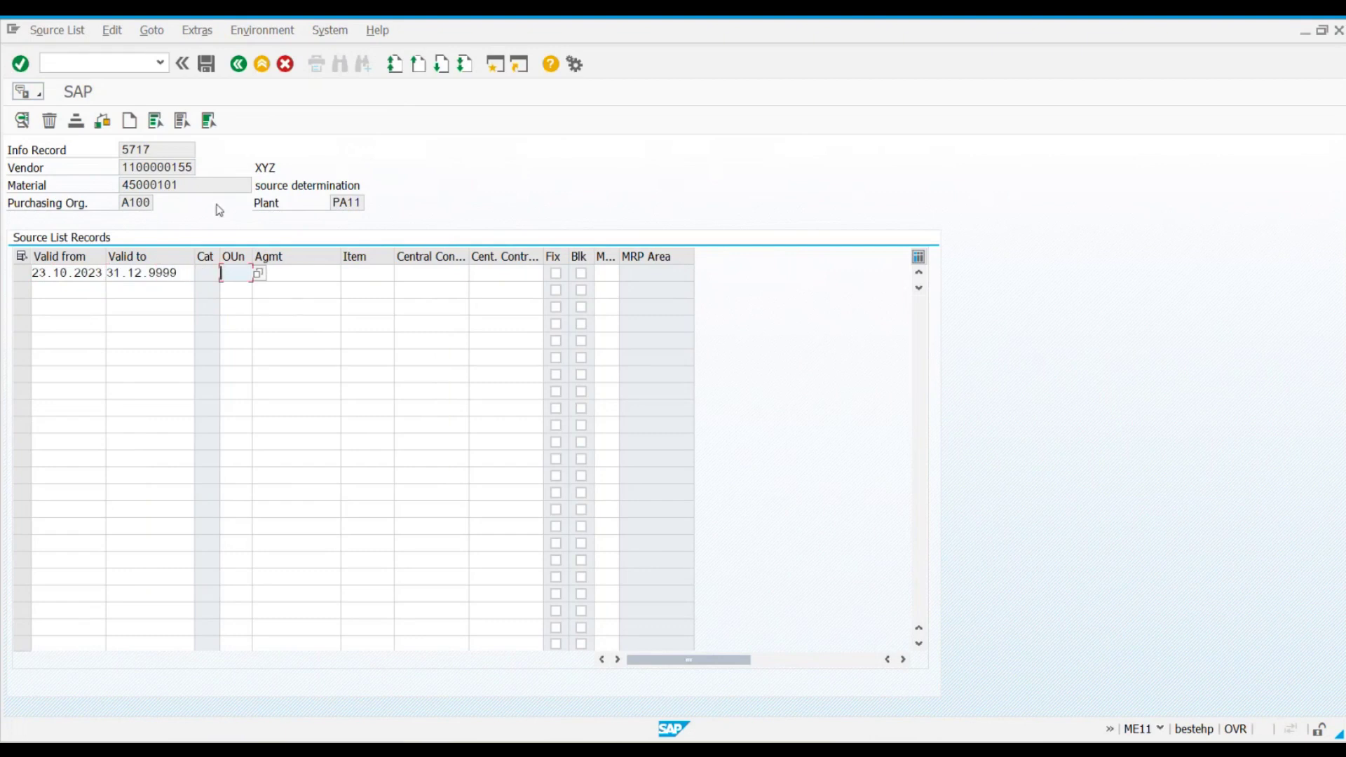
# Step: Mark the source list record as relevant to MRP with indicator 1 and save the info record
pyautogui.click(323, 270)
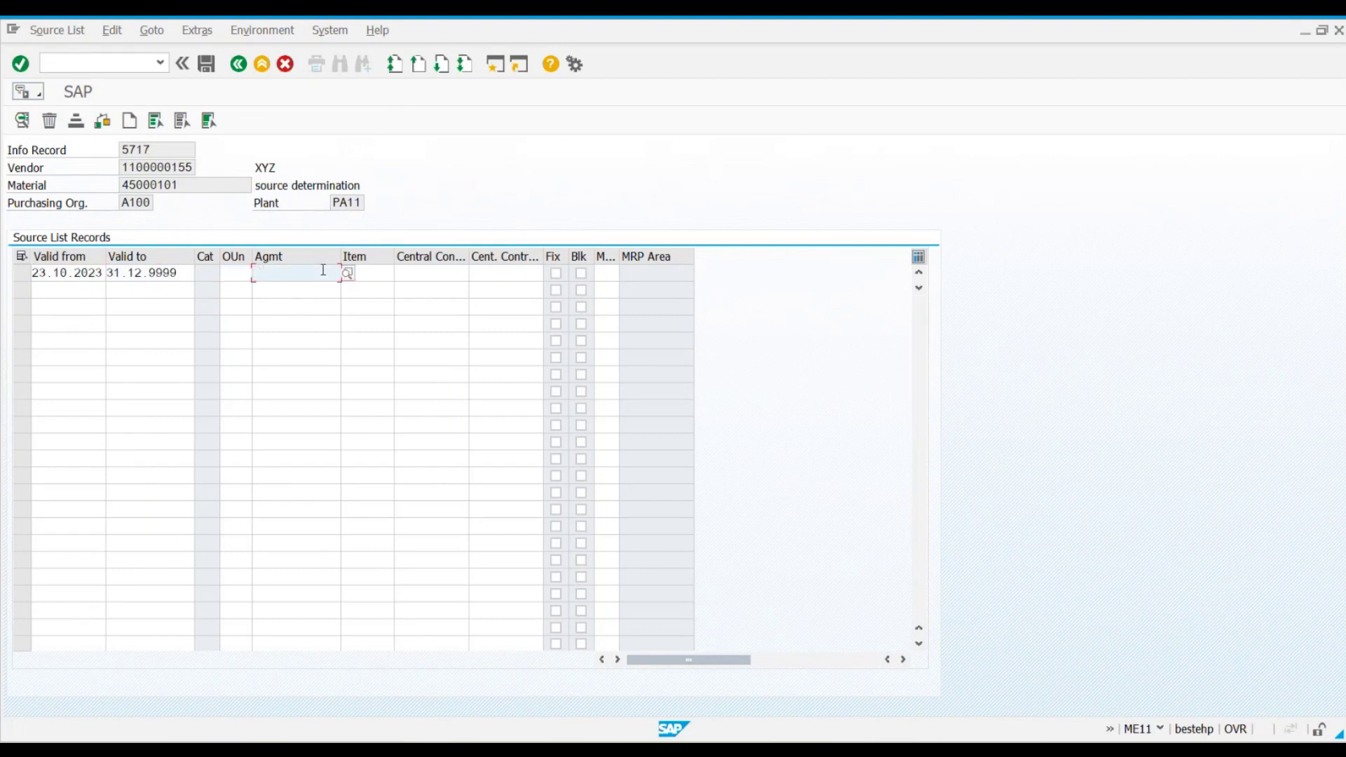
pyautogui.click(424, 274)
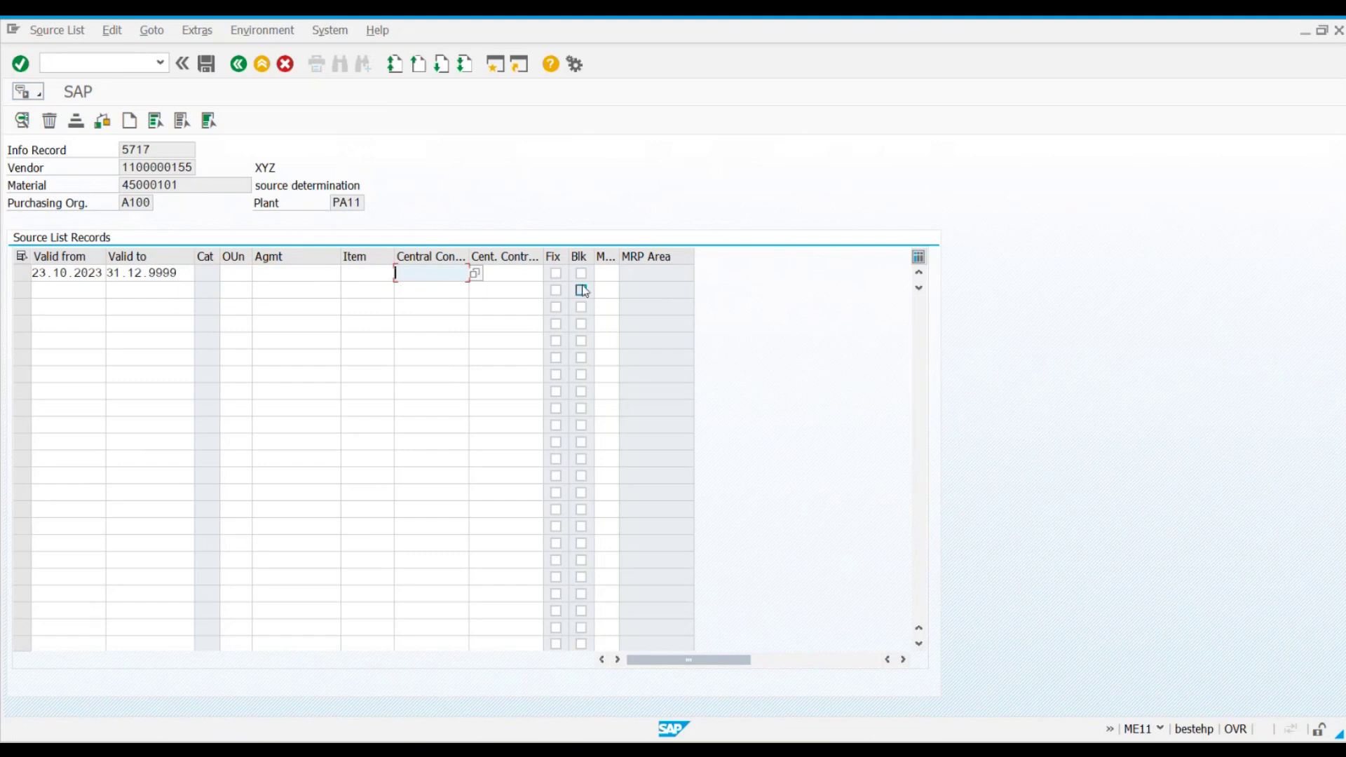
pyautogui.click(607, 279)
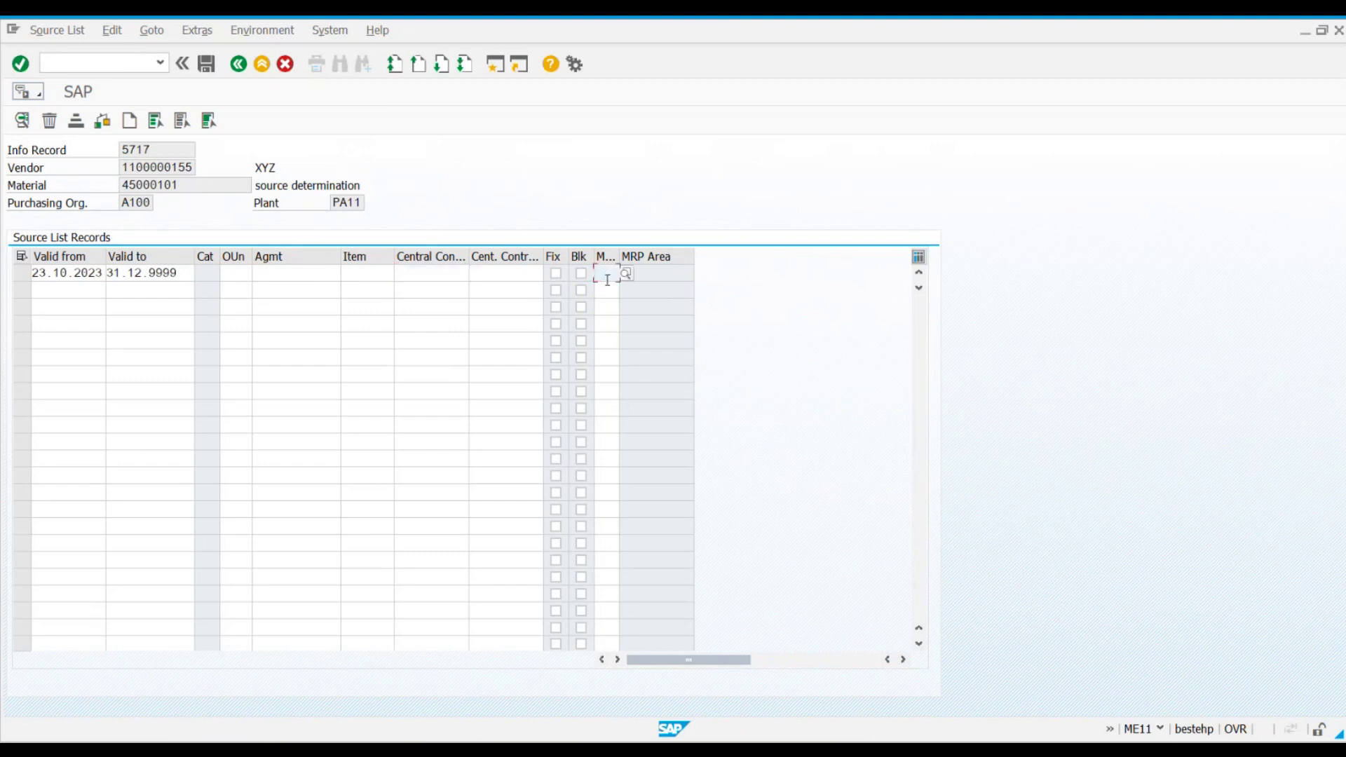
pyautogui.write('1')
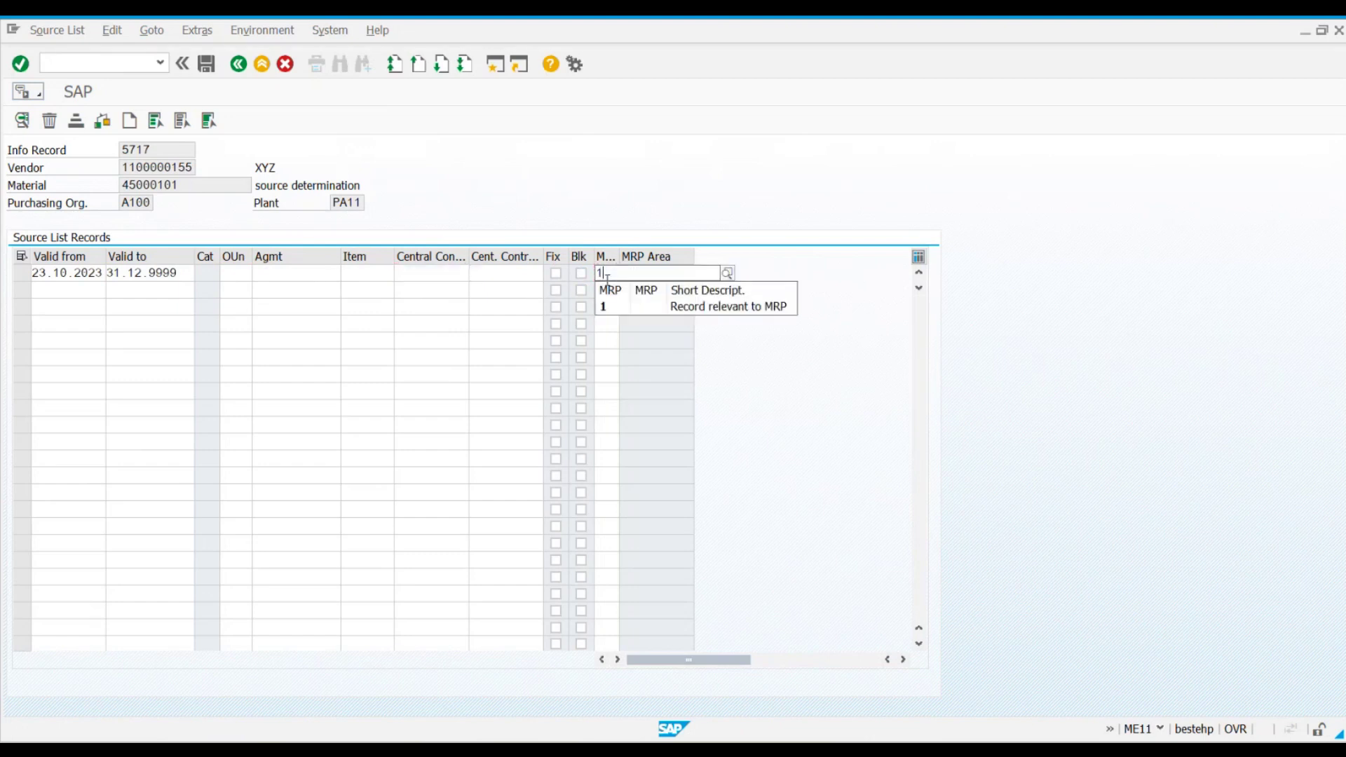
pyautogui.press('Return')
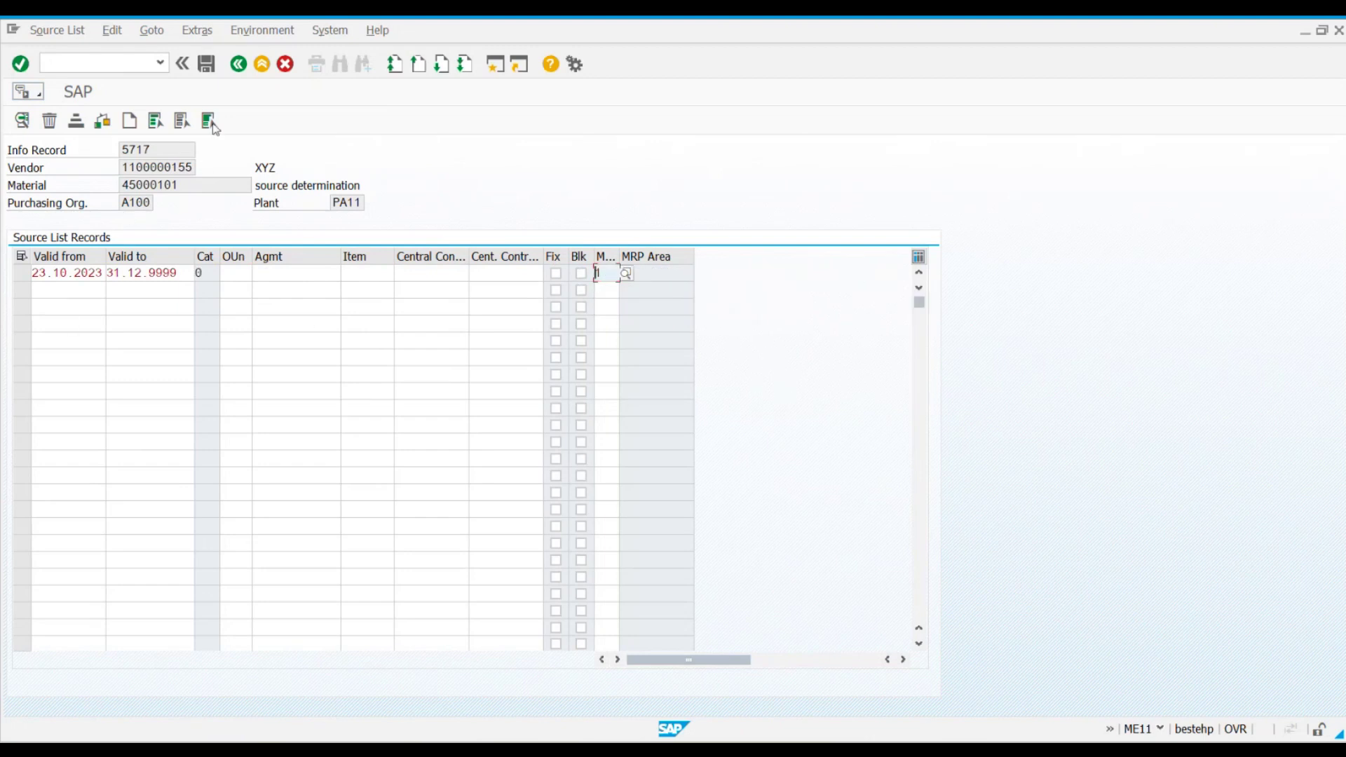
pyautogui.click(209, 66)
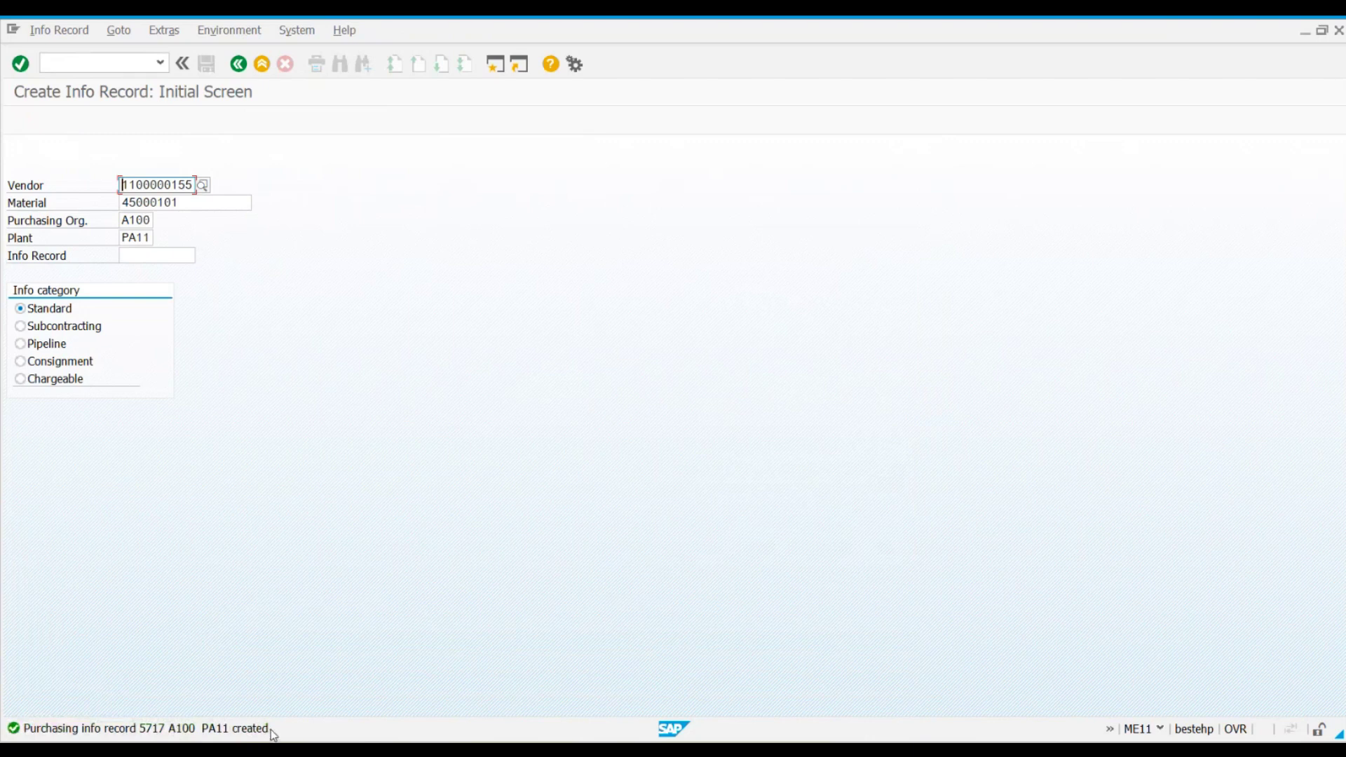
# Step: Open transaction ME03 in a new session and display the source list of material 45000101 in plant PA11
pyautogui.click(503, 70)
pyautogui.write('me')
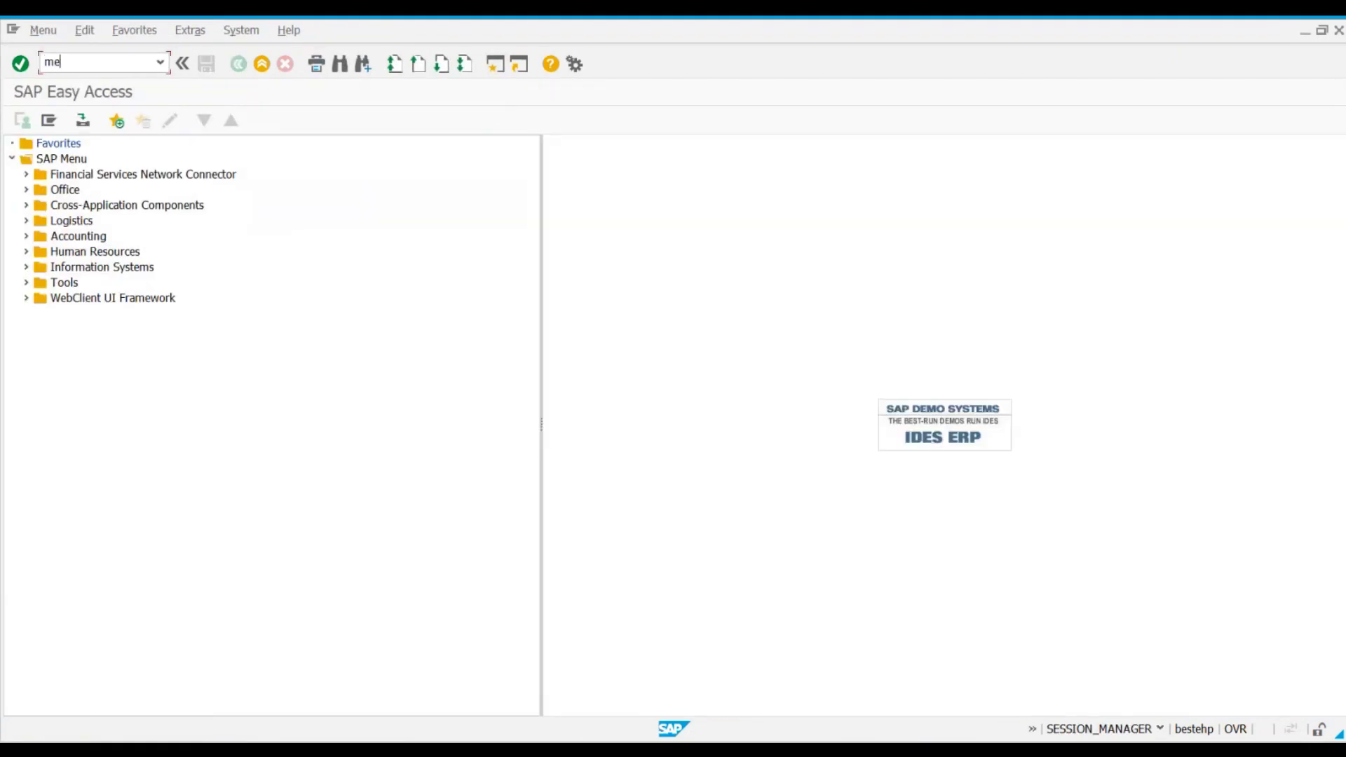
pyautogui.write('03')
pyautogui.press('Return')
pyautogui.press('Return')
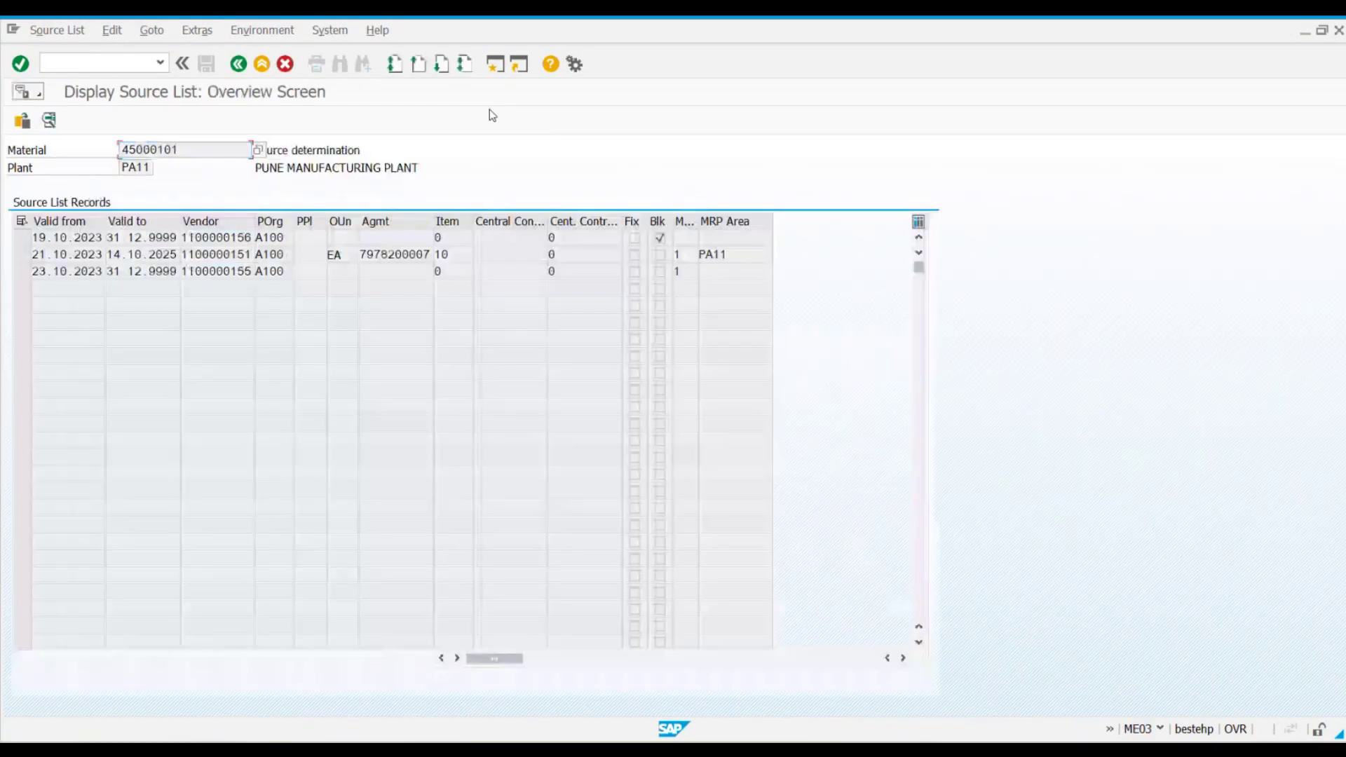
pyautogui.click(172, 239)
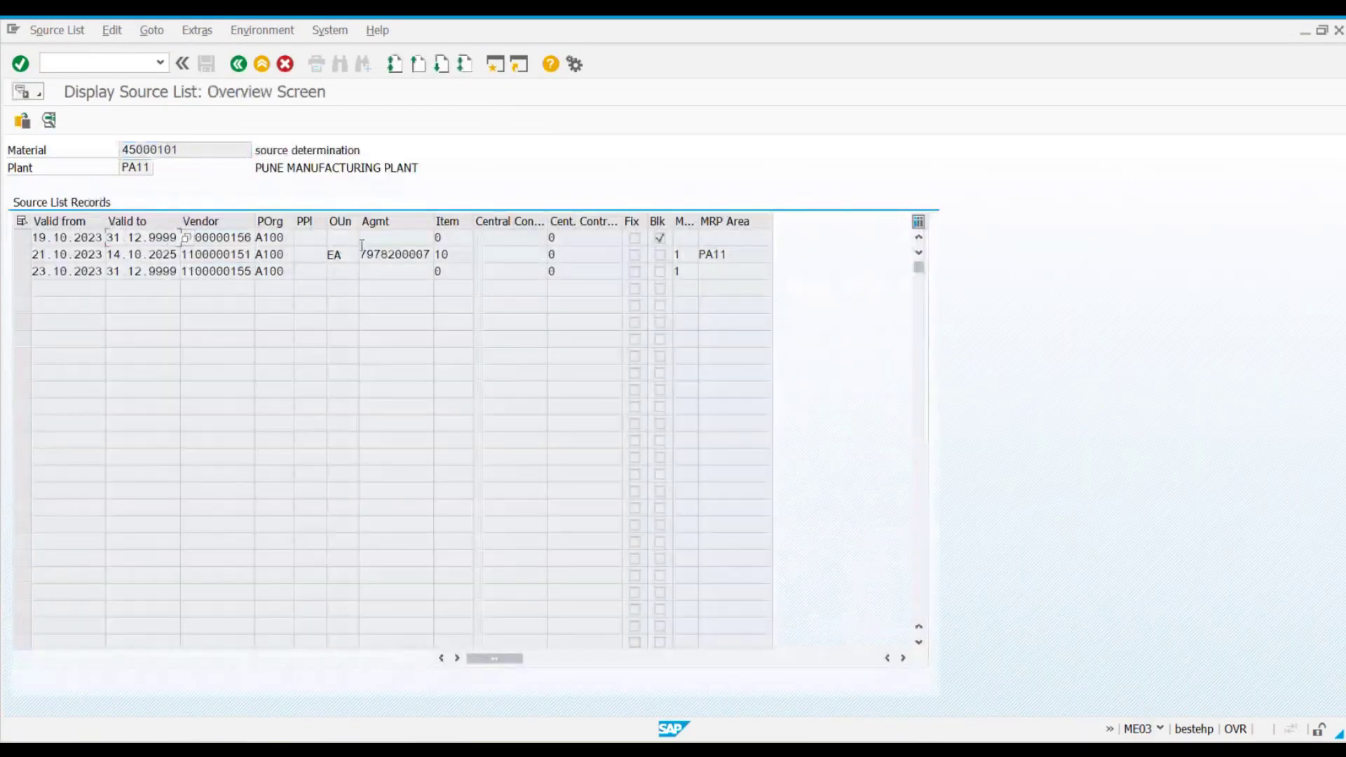
# Step: Return to the info record session, display the saved info record in ME13 and check its source list record
pyautogui.hotkey('alt', 'Tab')
pyautogui.click(45, 28)
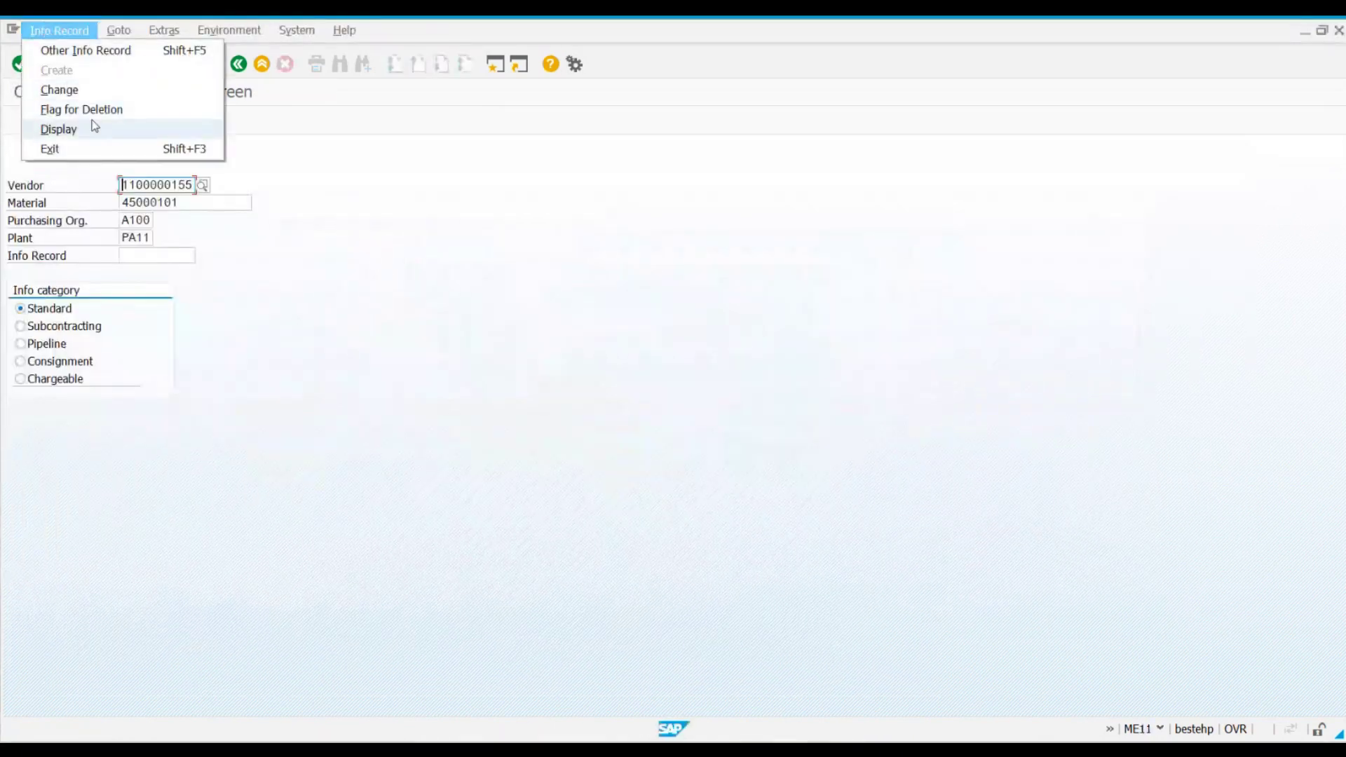
pyautogui.click(91, 128)
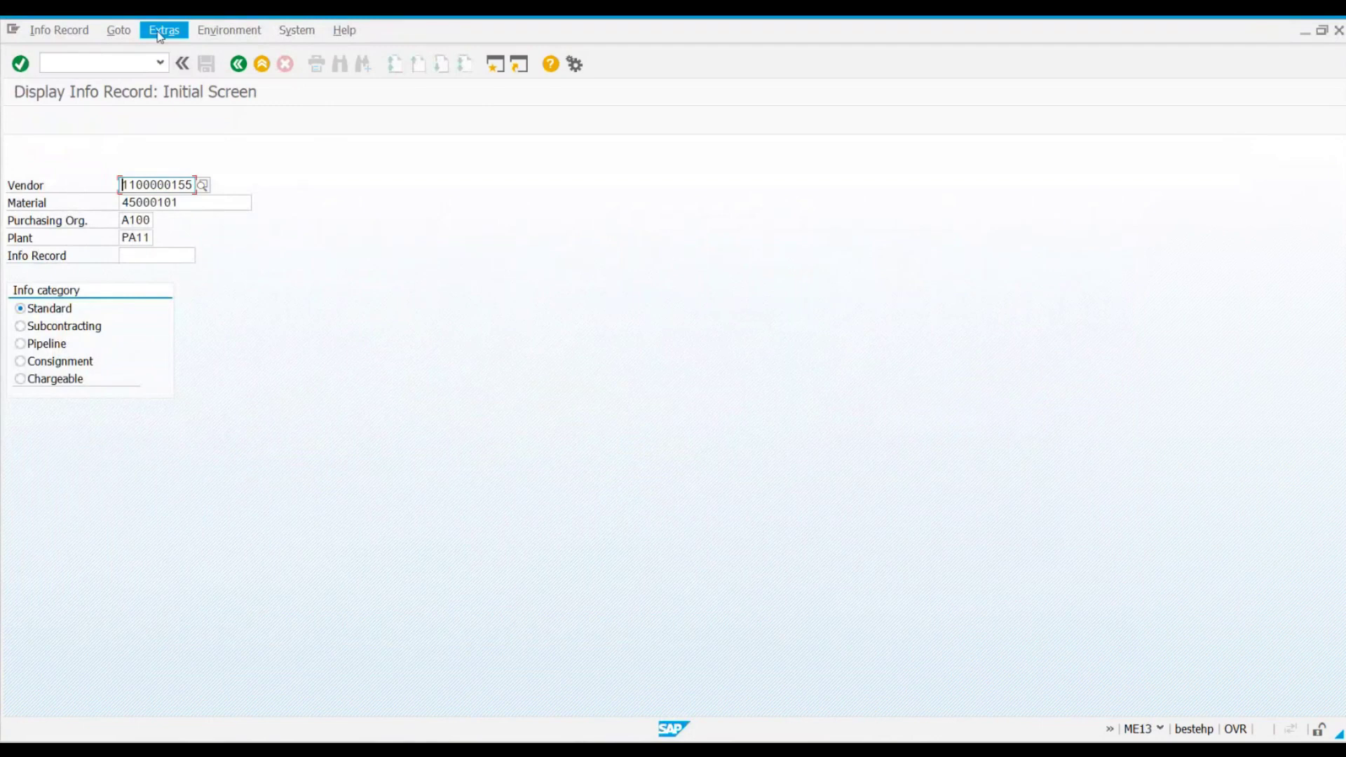
pyautogui.press('Return')
pyautogui.click(201, 30)
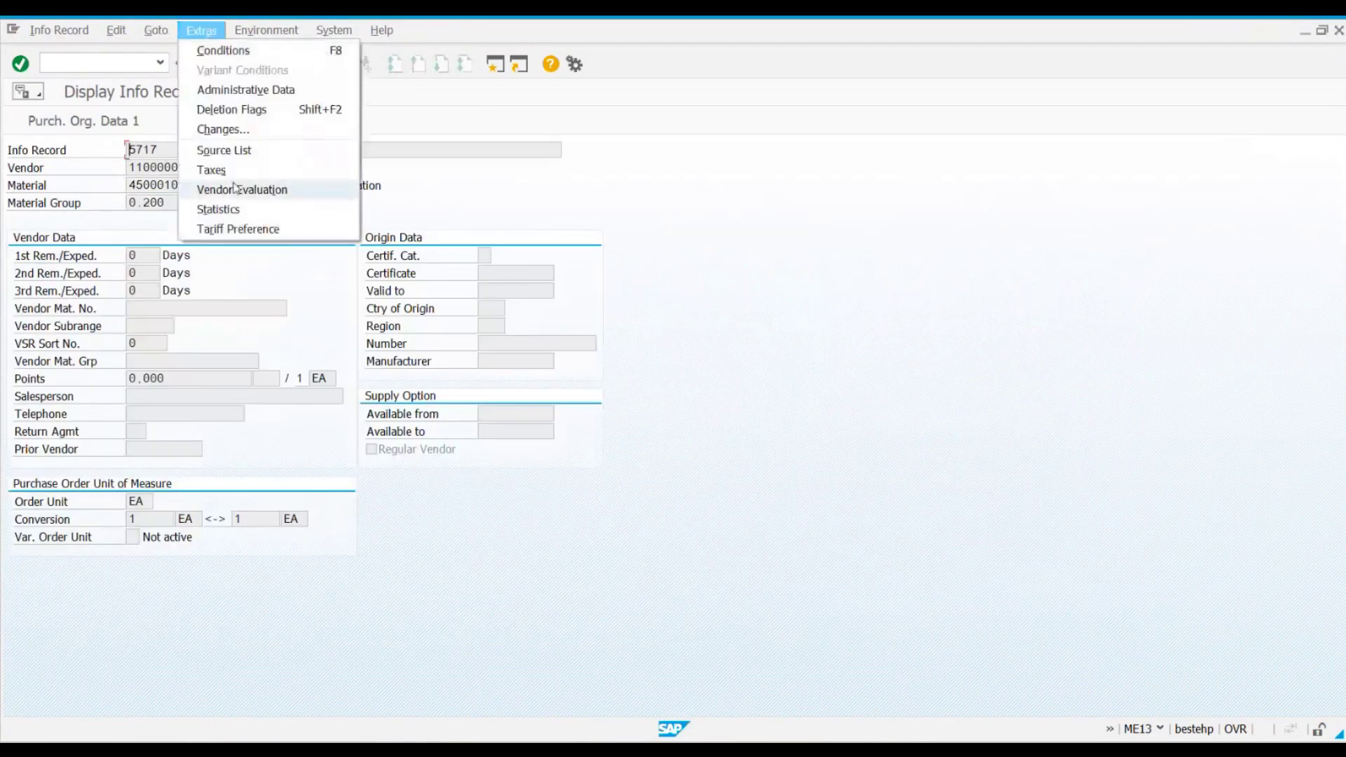
pyautogui.click(239, 150)
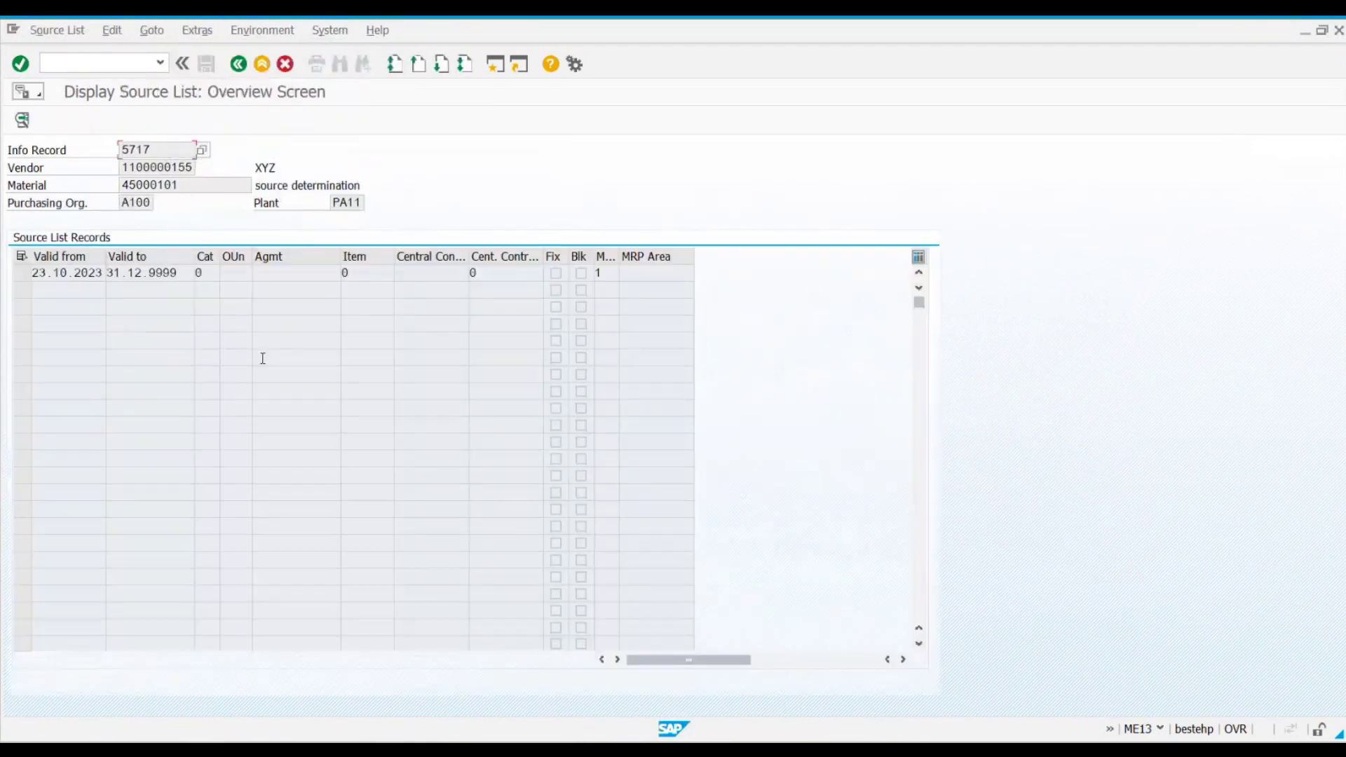
pyautogui.click(20, 278)
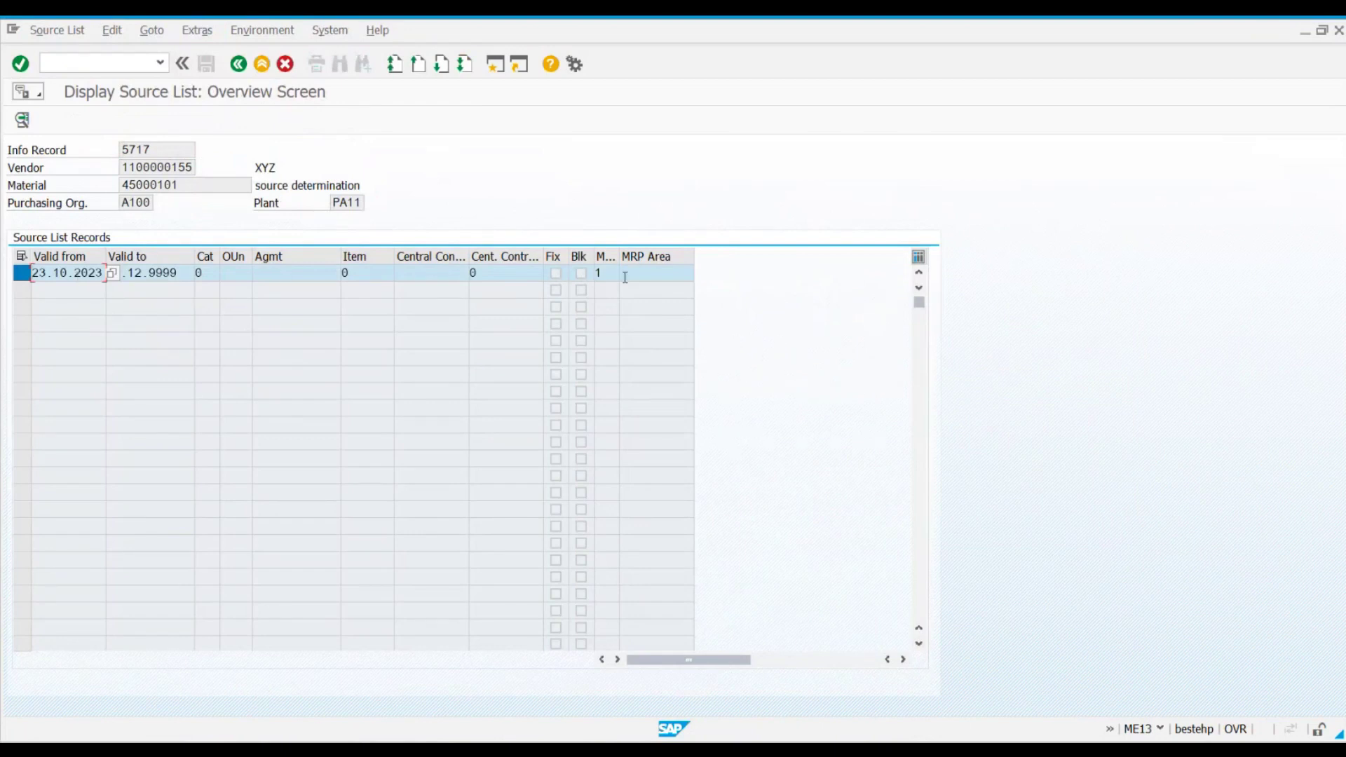
# Step: Switch to the ME03 session and examine the vendor and MRP entries of the record valid from 23.10.2023
pyautogui.hotkey('alt', 'Tab')
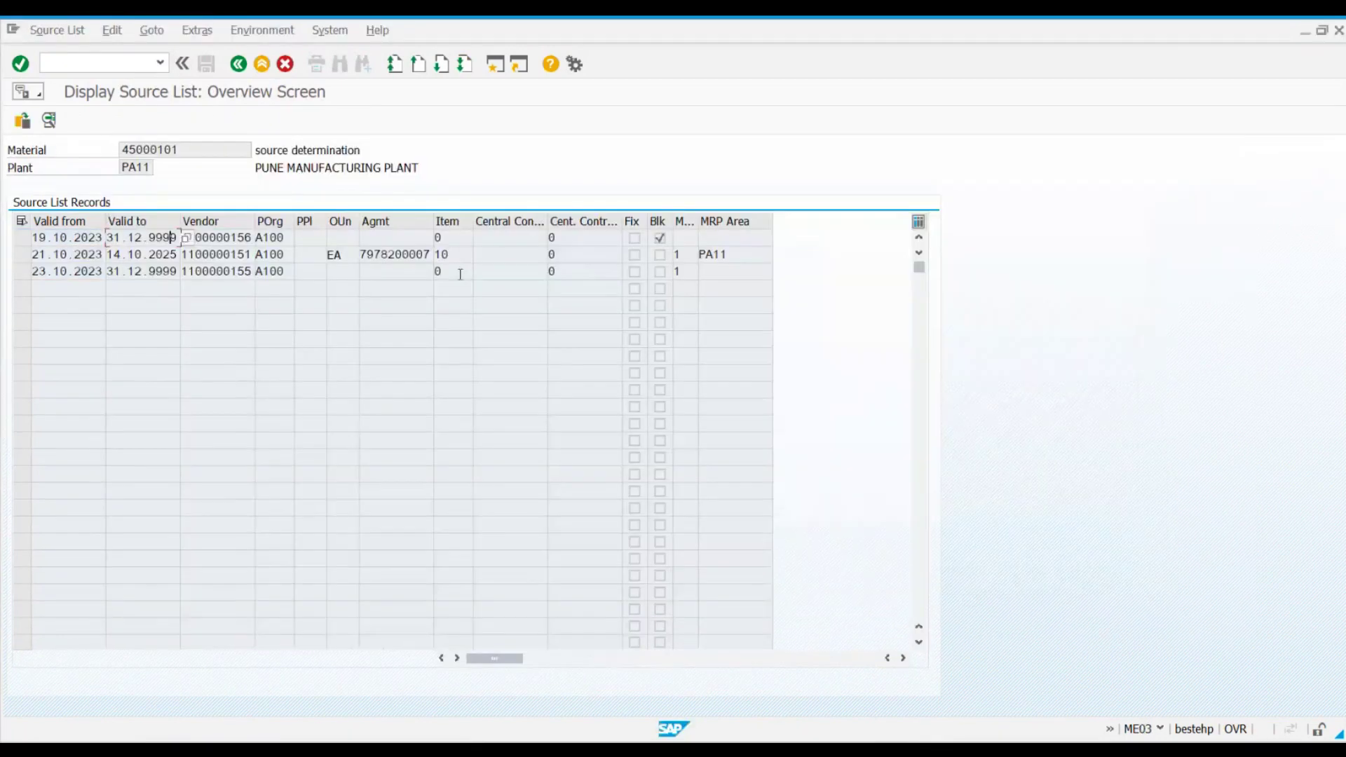
pyautogui.click(681, 255)
pyautogui.click(22, 272)
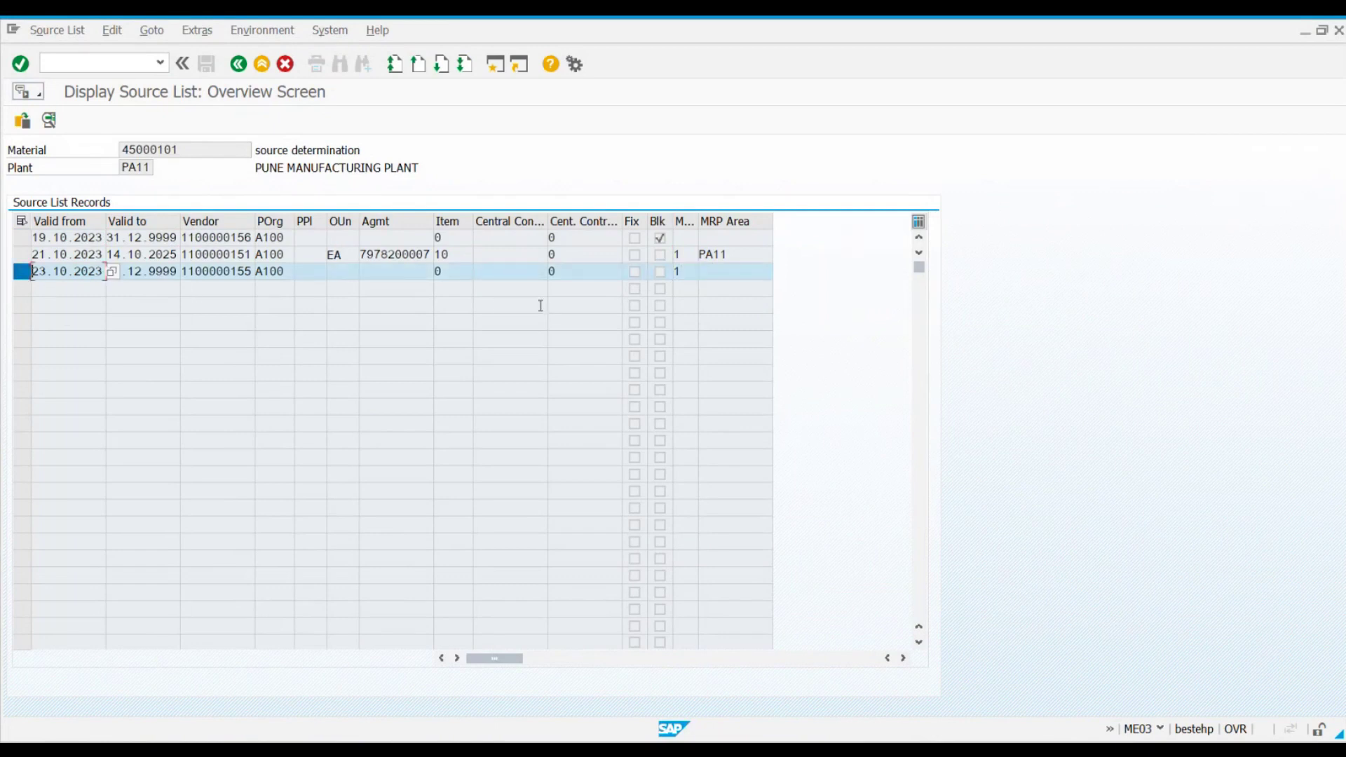
pyautogui.moveTo(222, 277); pyautogui.dragTo(254, 274)
pyautogui.click(255, 274)
# Step: Copy the agreement number from the source list record valid from 21.10.2023 and display that contract with ME33K in the info record session
pyautogui.moveTo(362, 252); pyautogui.dragTo(433, 253)
pyautogui.hotkey('ctrl', 'c')
pyautogui.hotkey('alt', 'Tab')
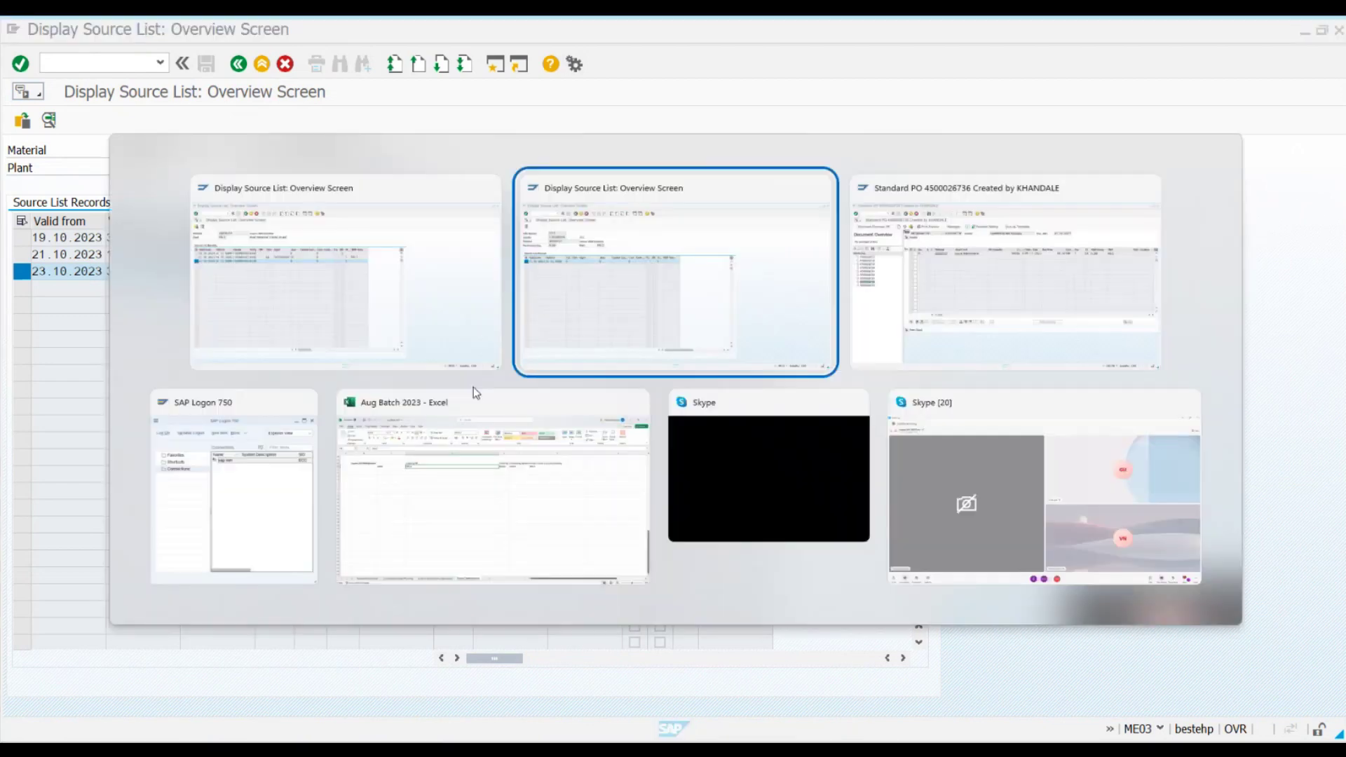
pyautogui.click(238, 64)
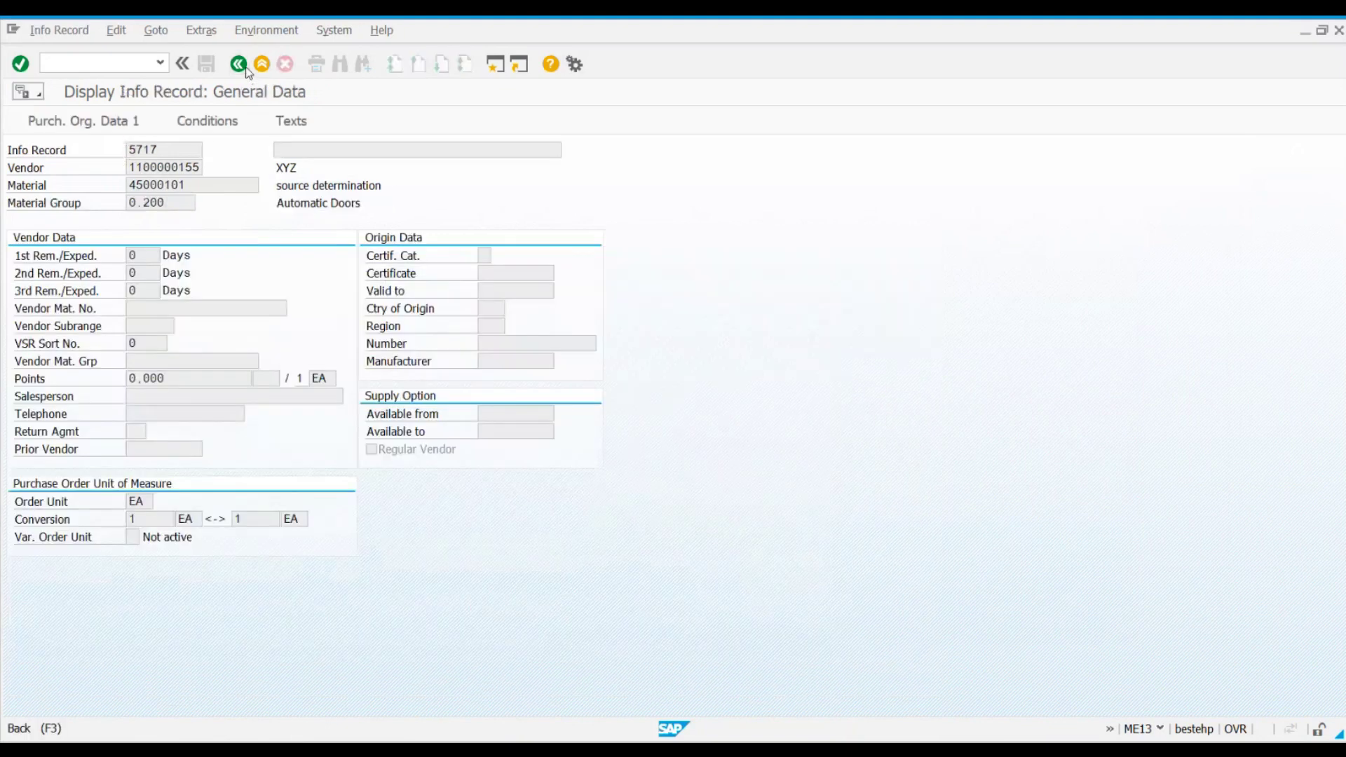
pyautogui.click(238, 64)
pyautogui.click(238, 64)
pyautogui.write('me33k')
pyautogui.press('Return')
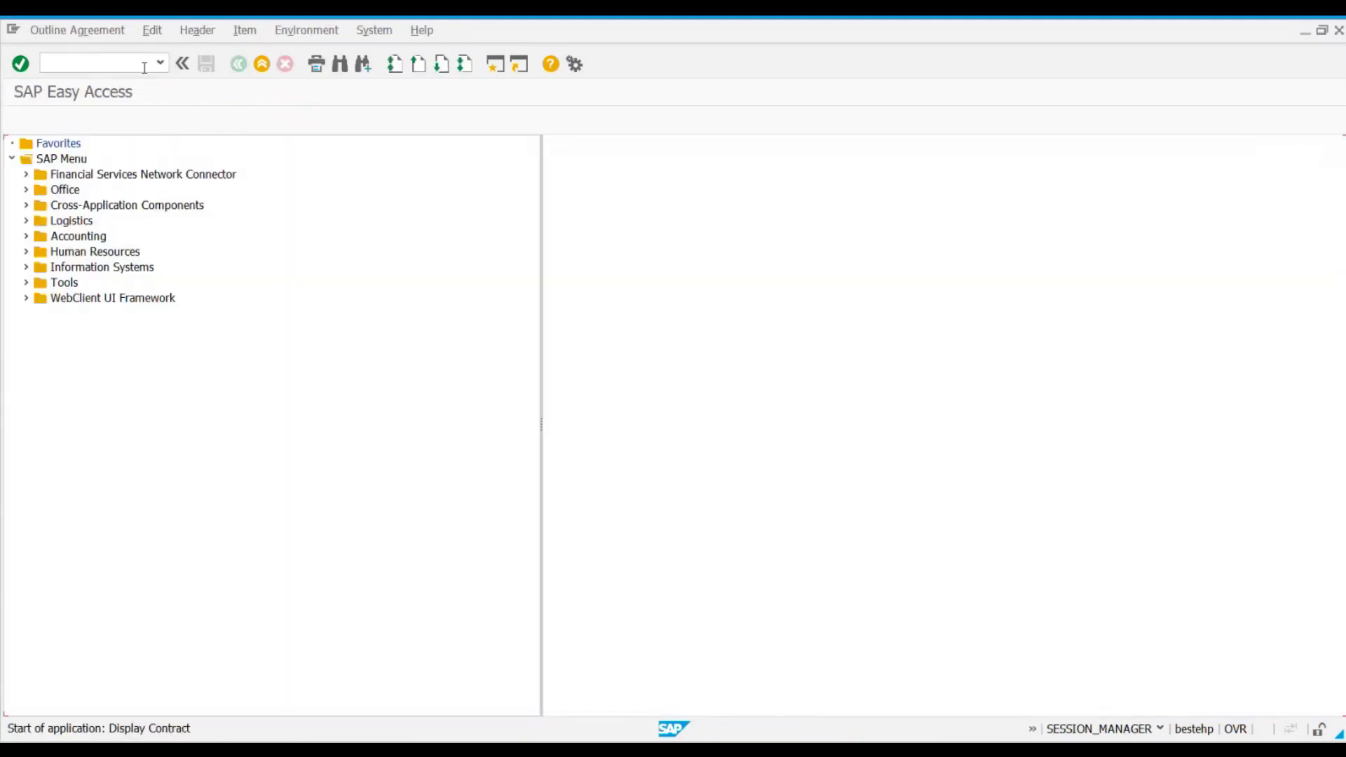
pyautogui.hotkey('ctrl', 'v')
pyautogui.press('Return')
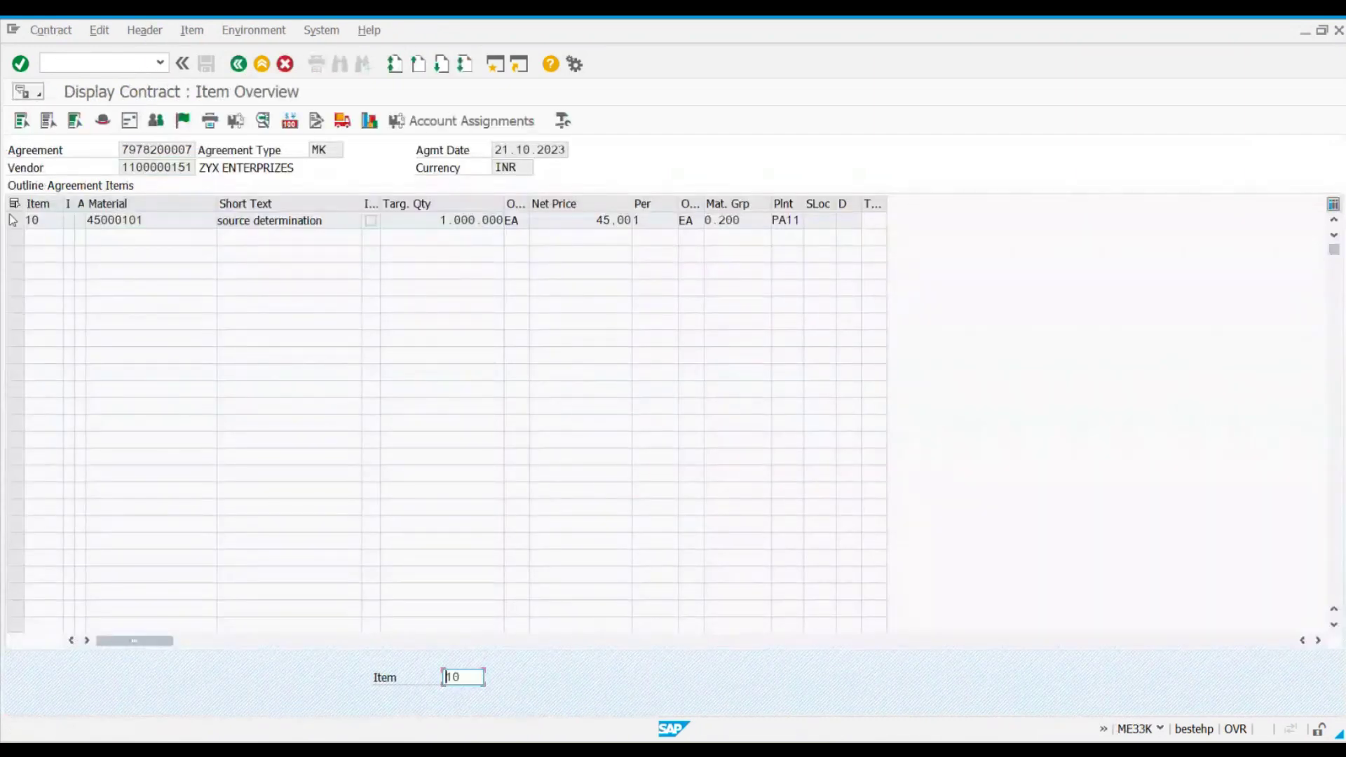
# Step: View the source list belonging to item 10 of the displayed contract and return to the item overview
pyautogui.click(17, 221)
pyautogui.click(191, 31)
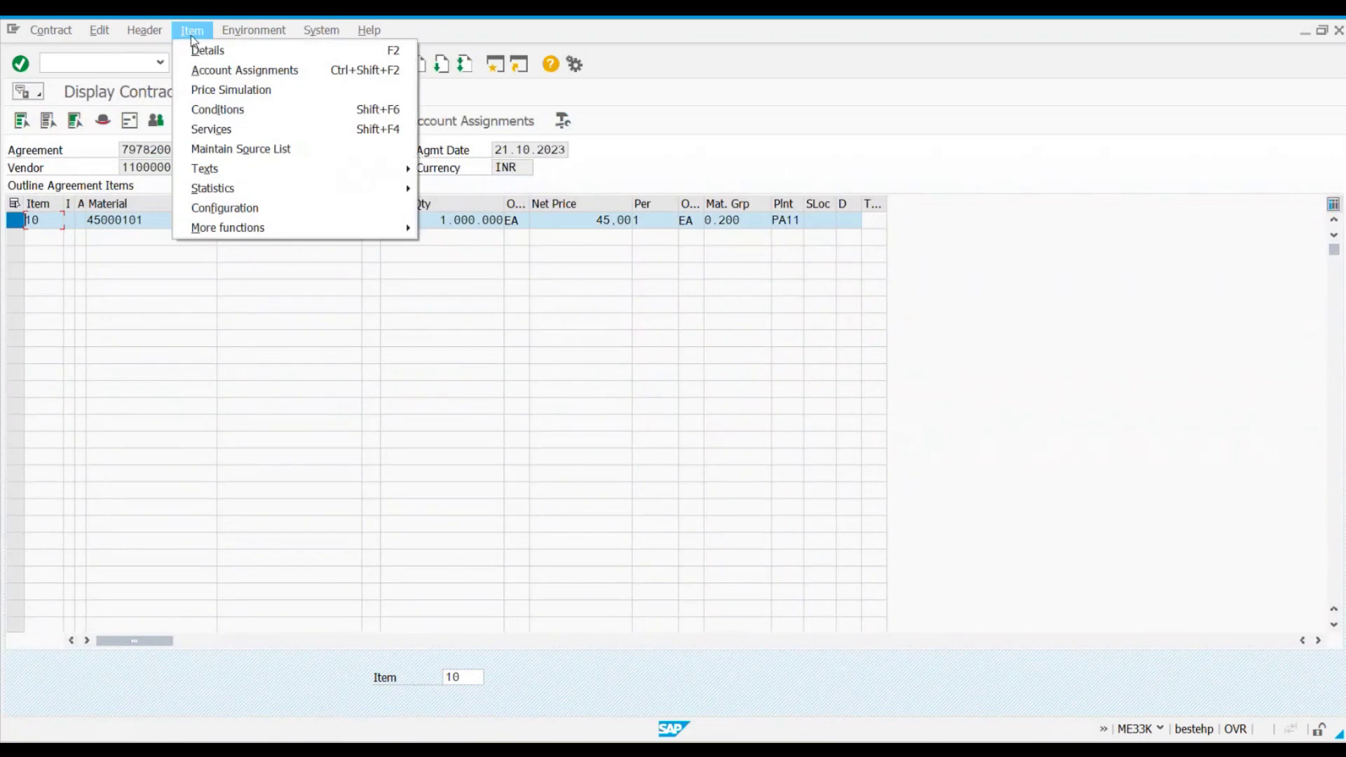
pyautogui.moveTo(240, 41)
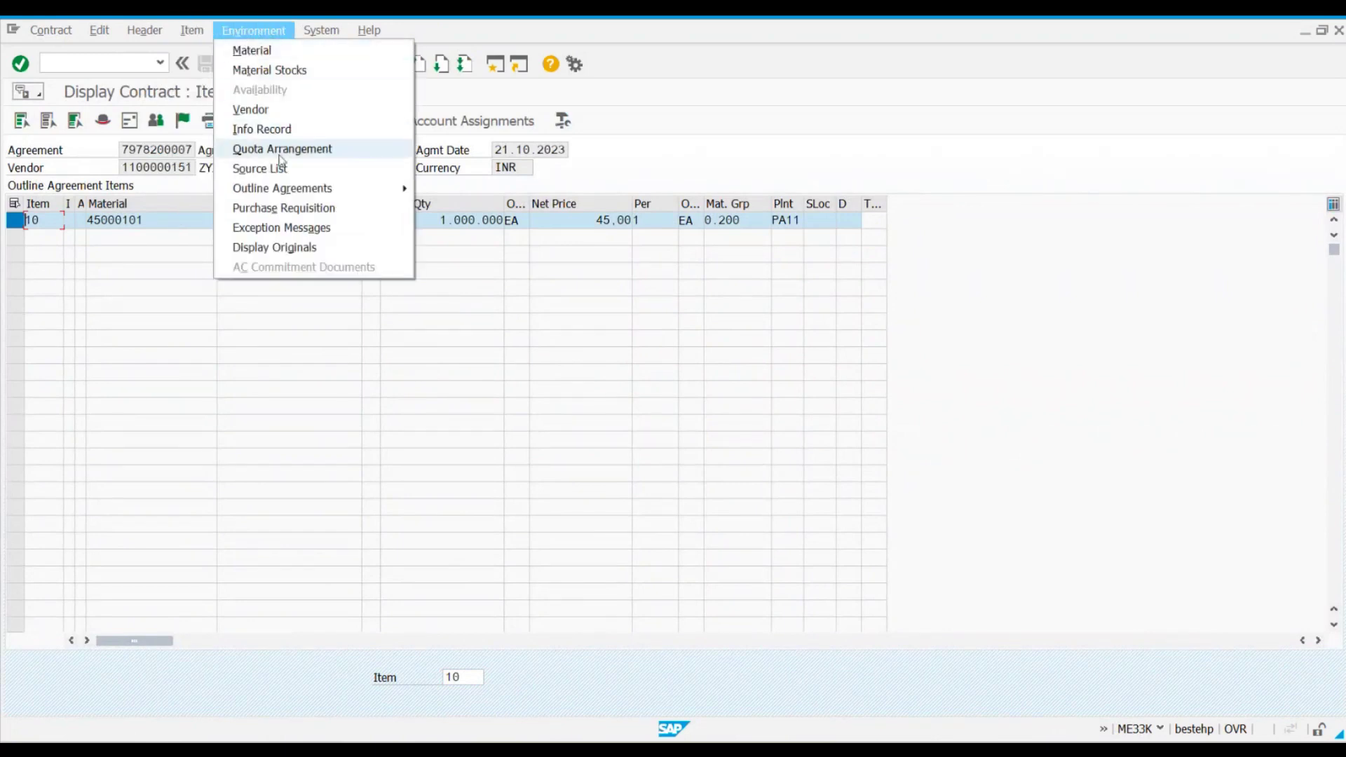
pyautogui.click(343, 170)
pyautogui.click(315, 270)
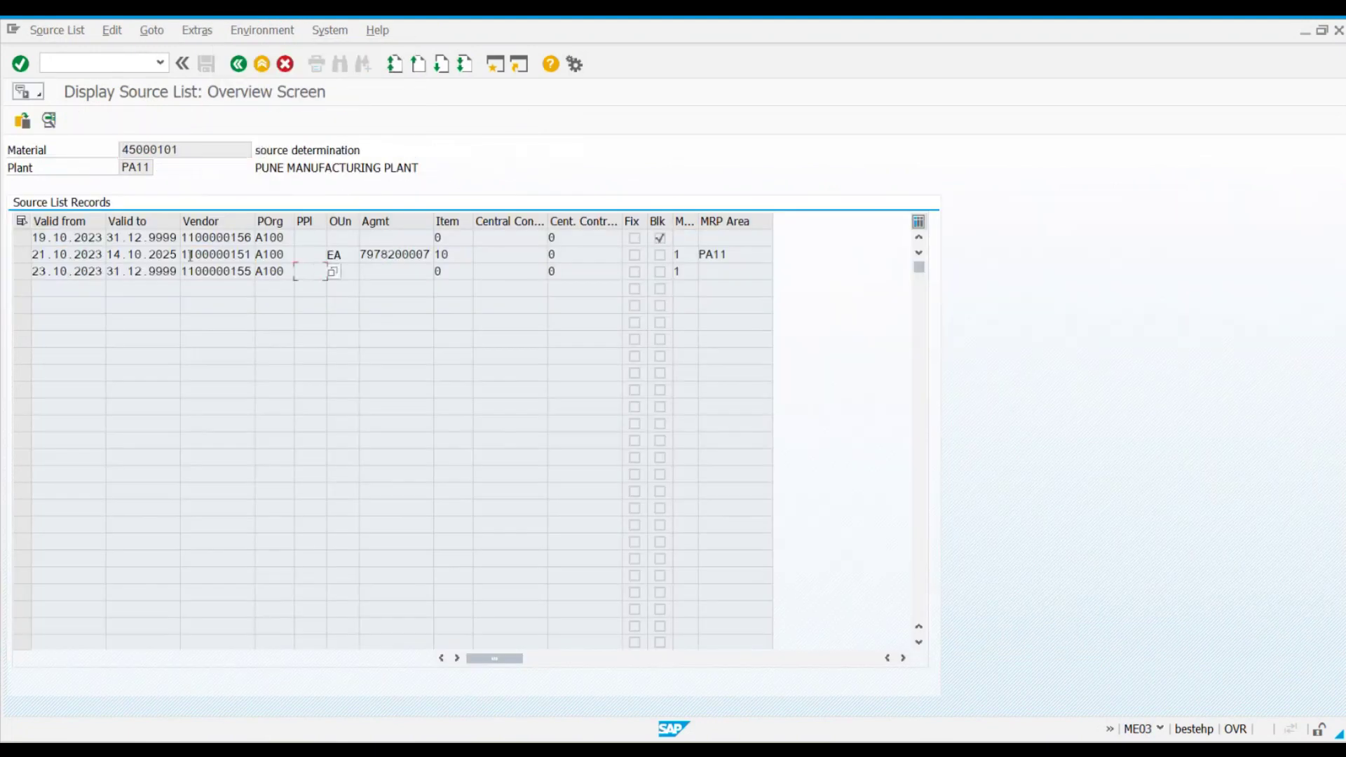
pyautogui.click(238, 64)
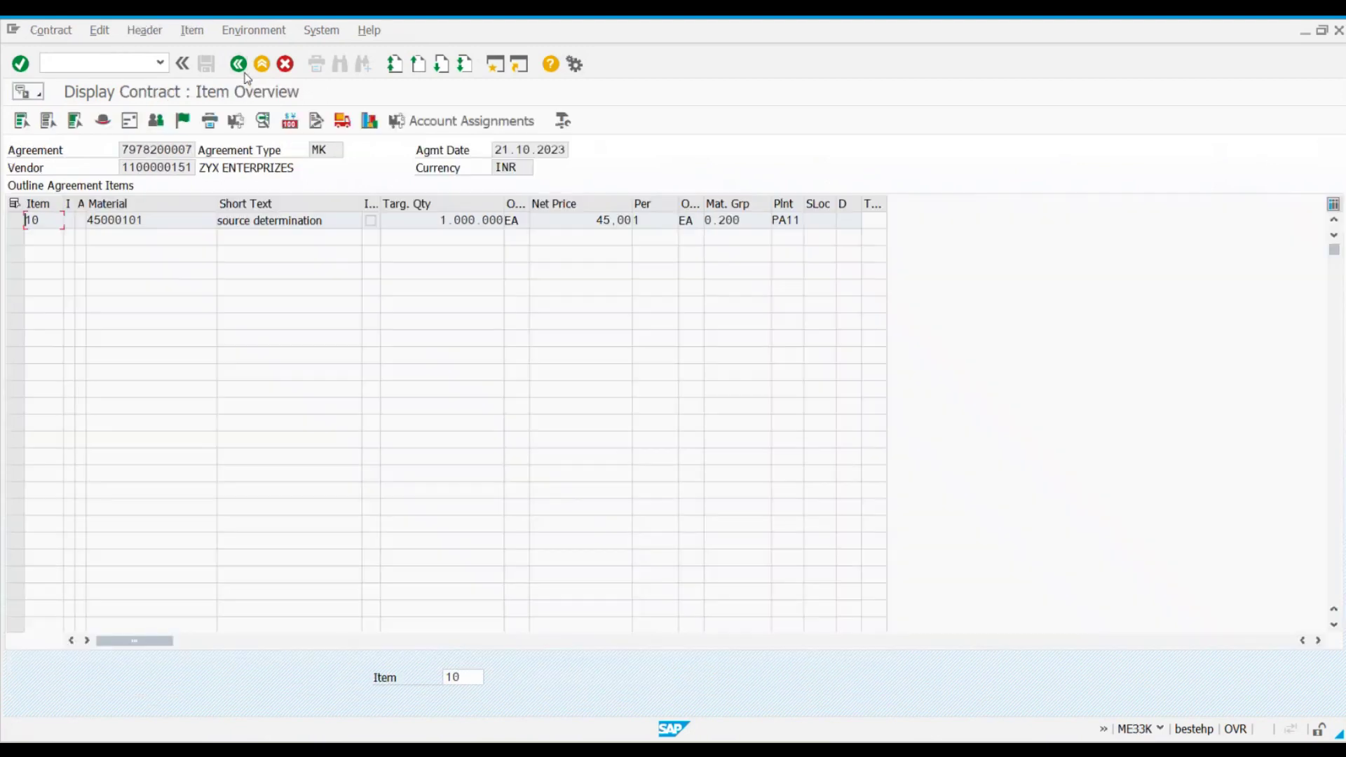
# Step: Reopen the source list of contract item 10, then go back to the Display Contract initial screen
pyautogui.click(14, 219)
pyautogui.click(254, 30)
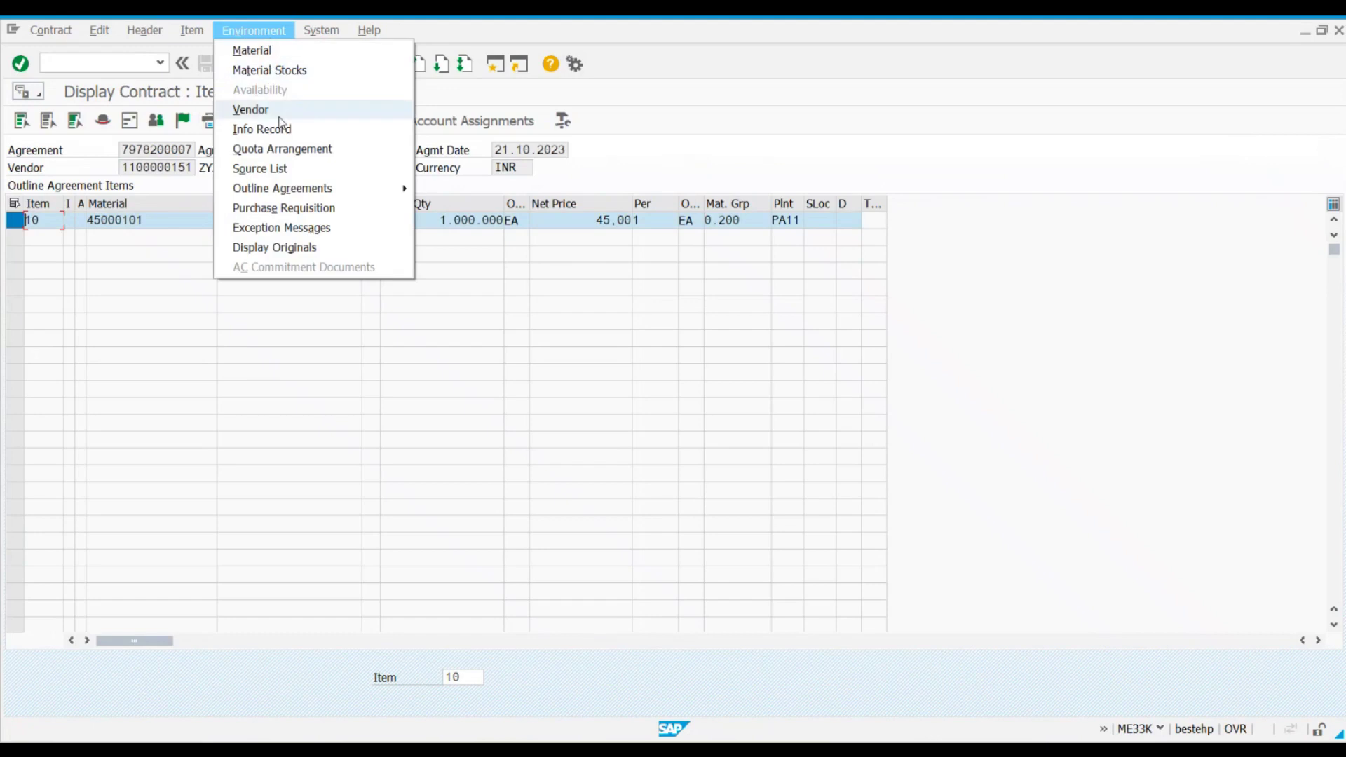
pyautogui.click(298, 169)
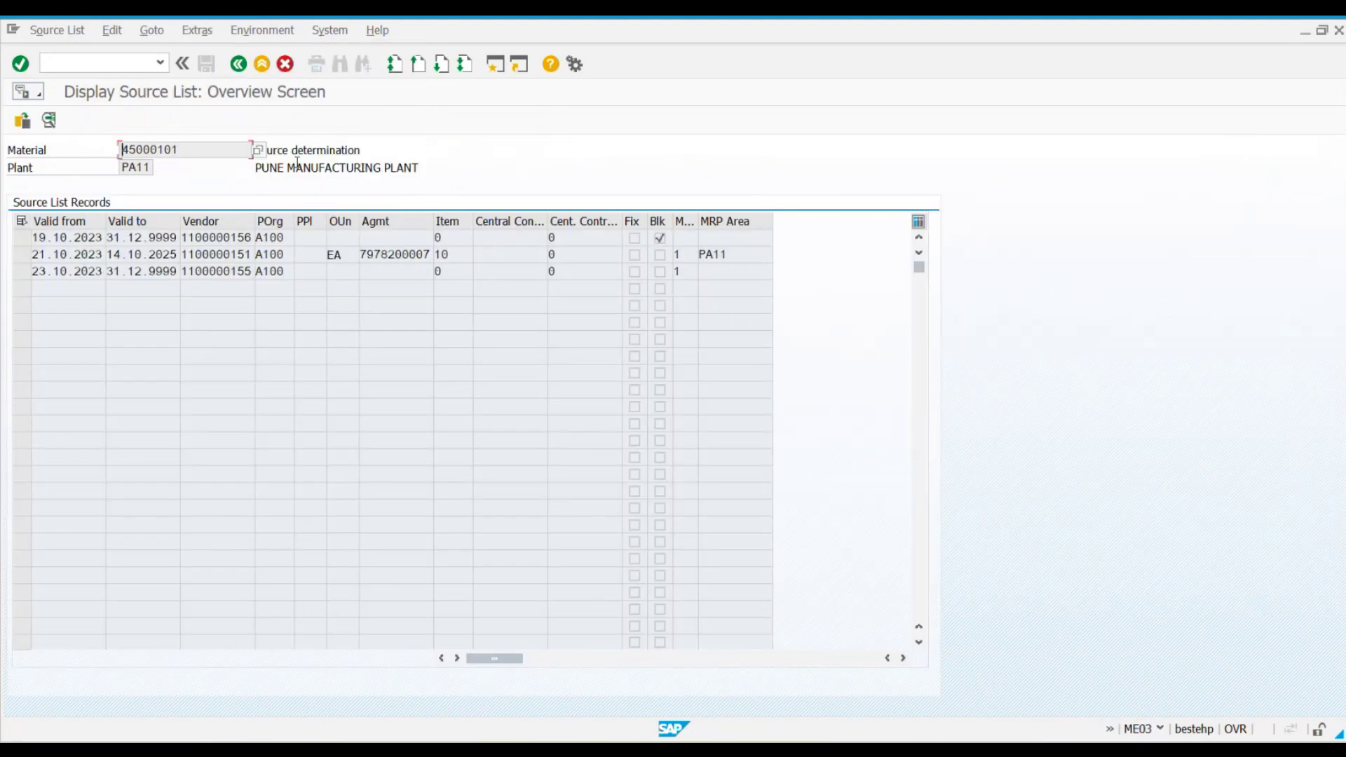
pyautogui.click(239, 66)
pyautogui.click(239, 66)
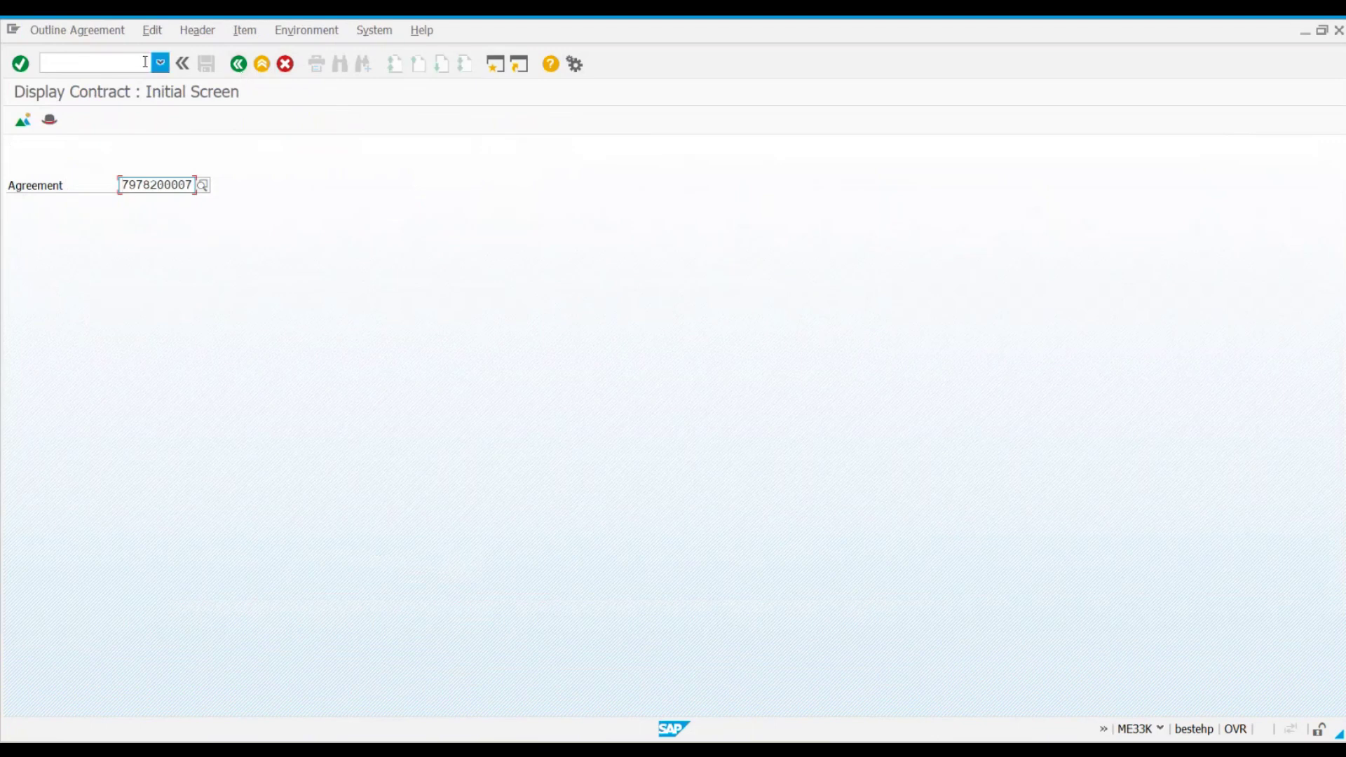
# Step: Open the same contract in change mode and display the source list of its item 10
pyautogui.click(80, 31)
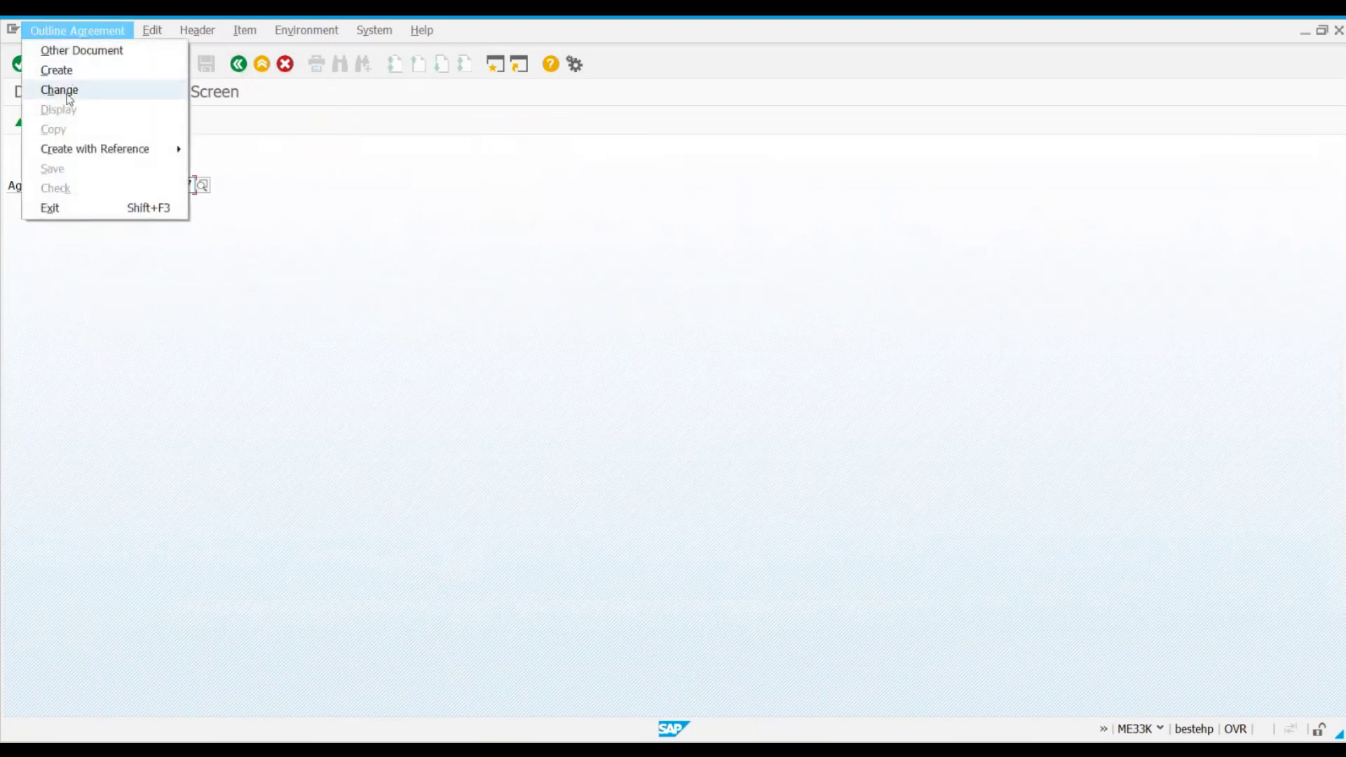
pyautogui.click(71, 91)
pyautogui.press('Return')
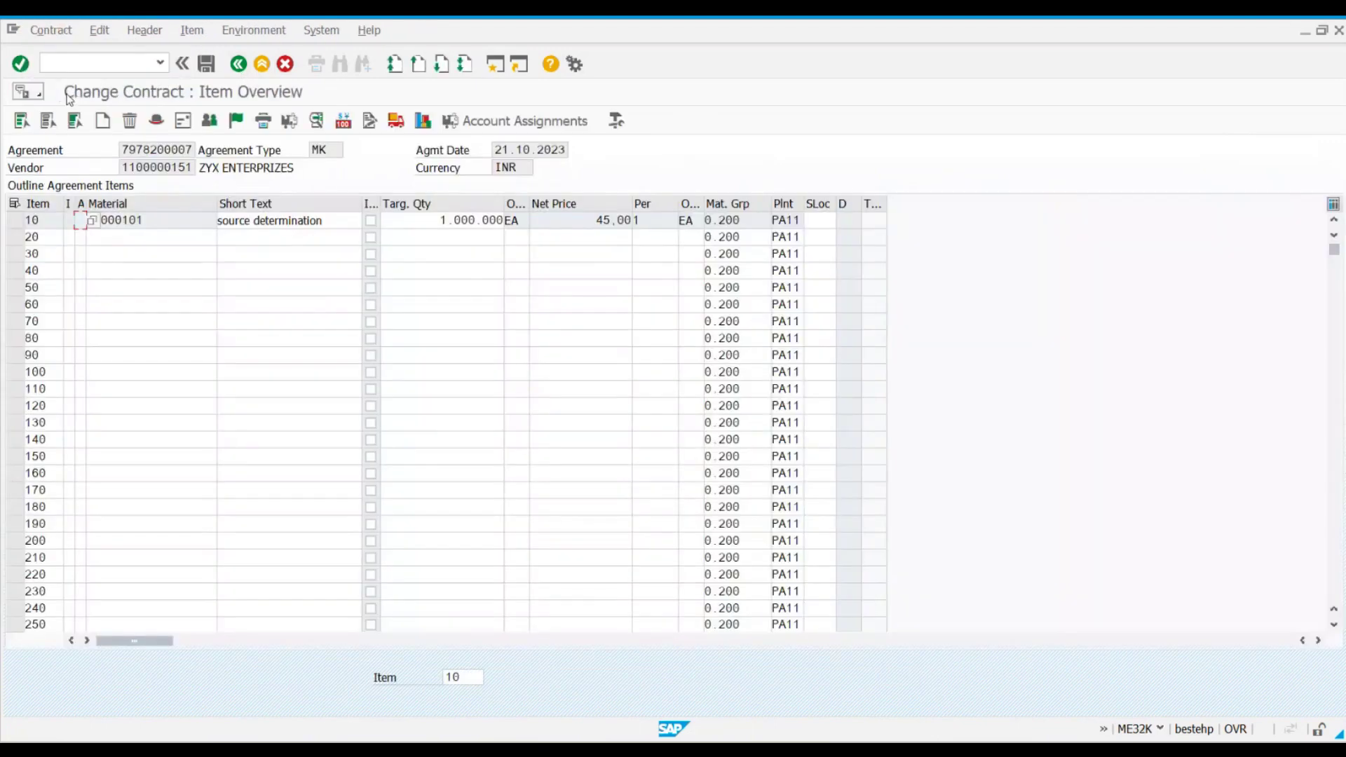
pyautogui.click(21, 218)
pyautogui.click(226, 32)
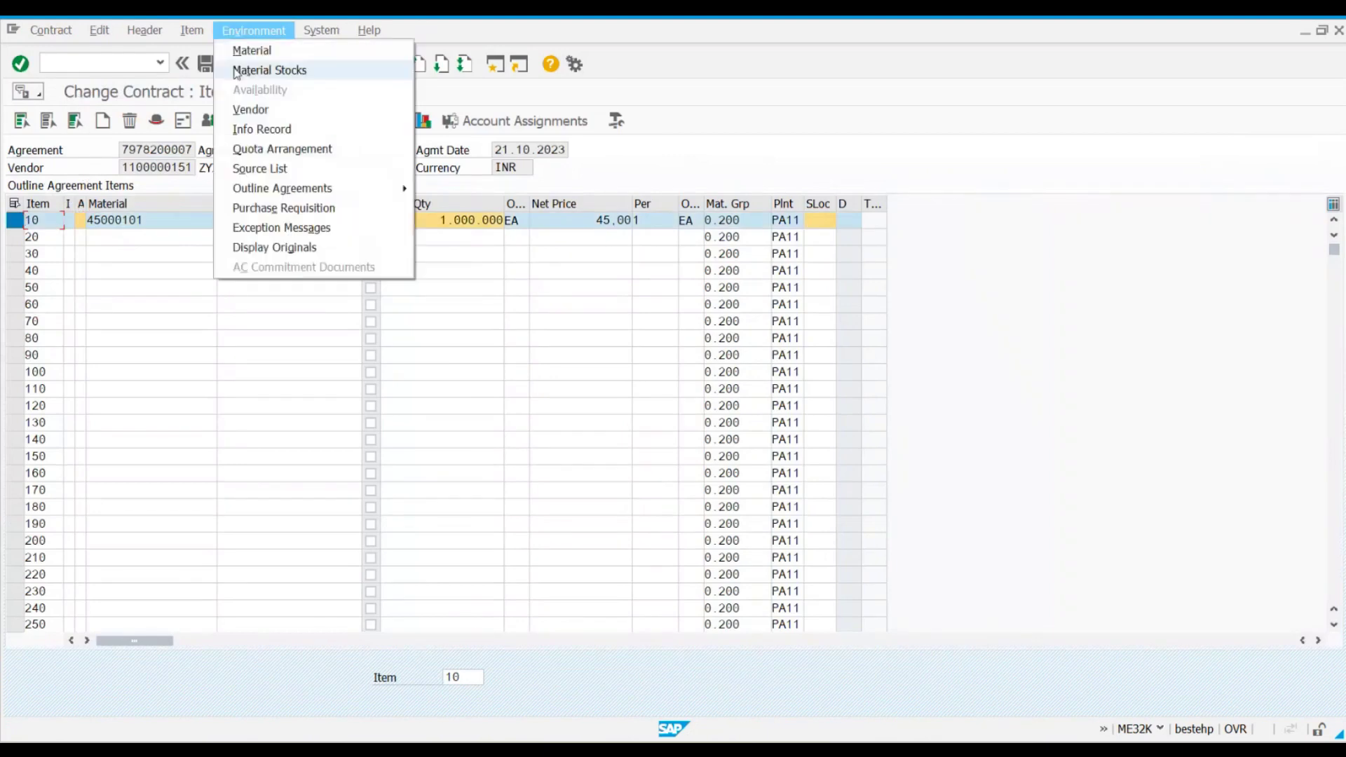
pyautogui.click(247, 168)
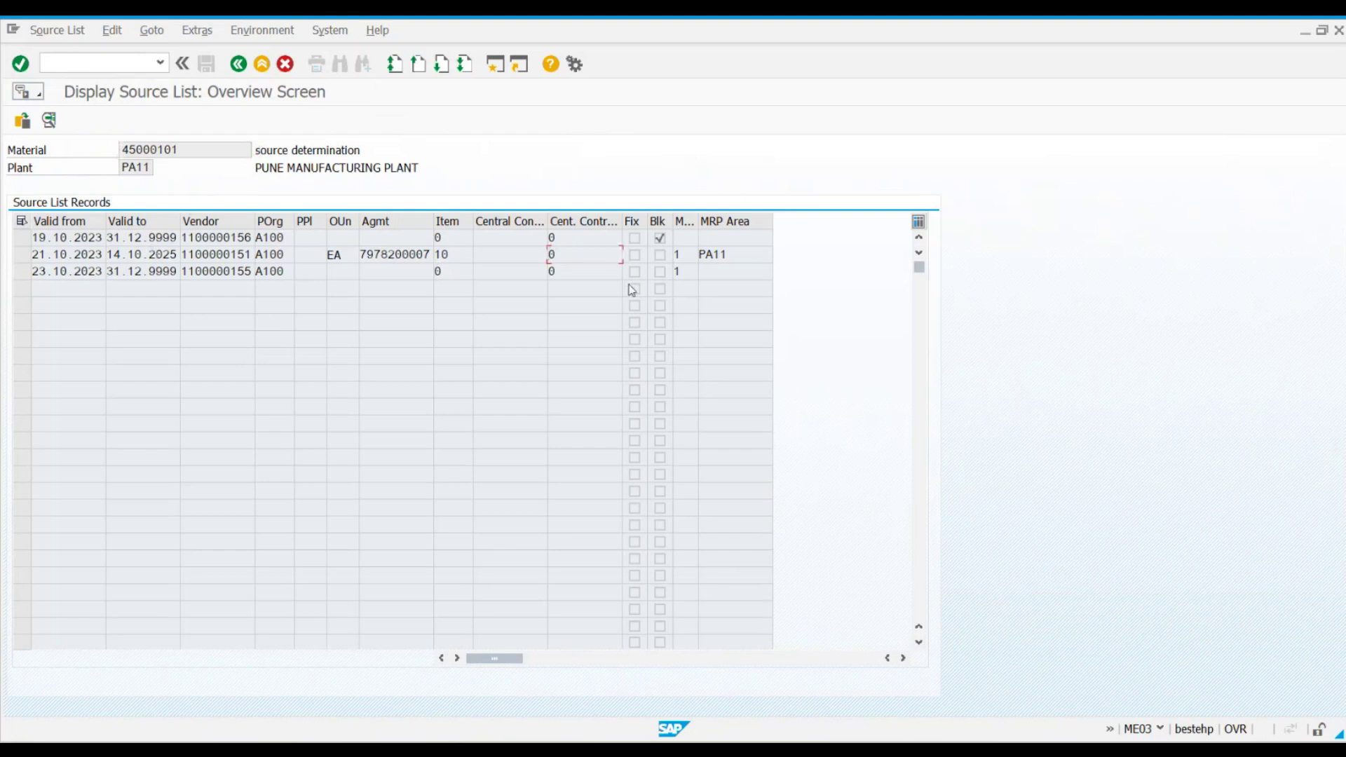
# Step: Leave the contract's source list and the contract change transaction, and start creating a scheduling agreement with ME31L
pyautogui.click(499, 272)
pyautogui.click(238, 64)
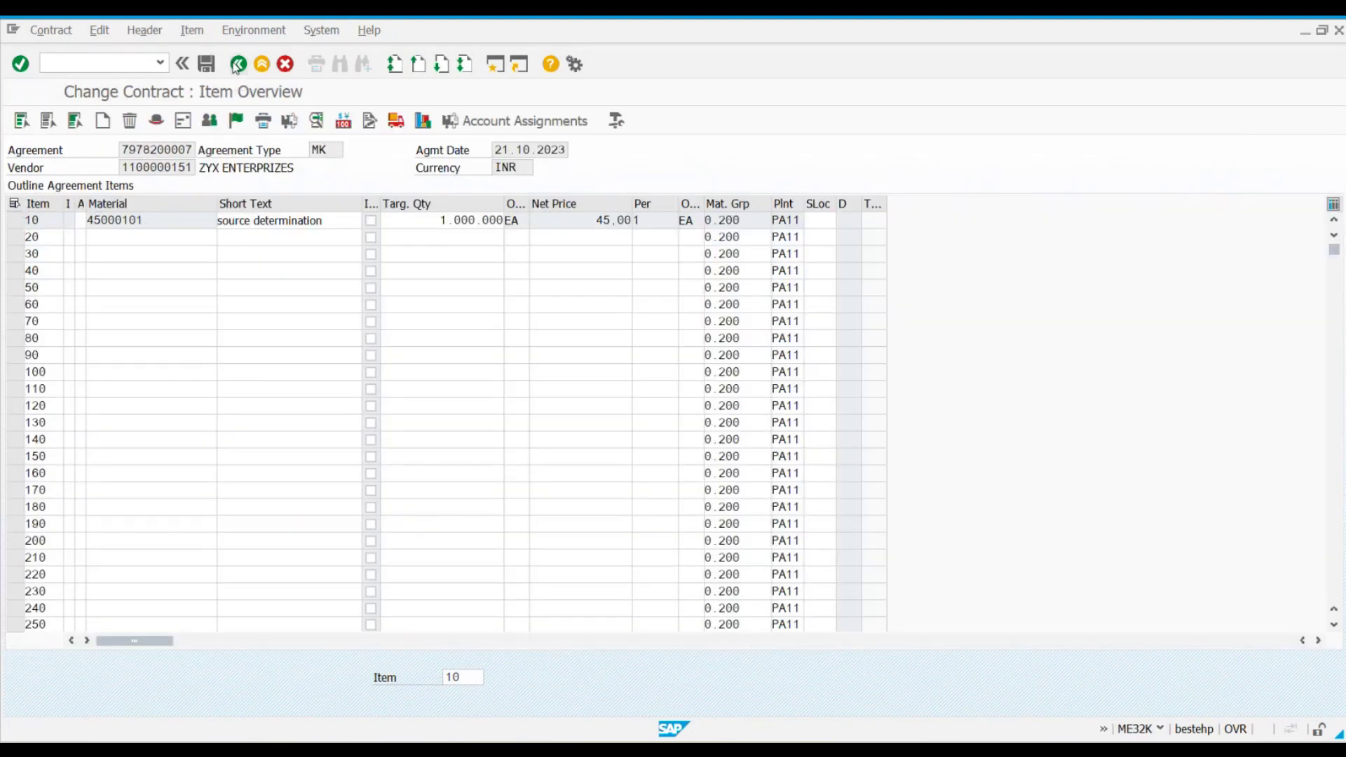
pyautogui.click(238, 64)
pyautogui.click(238, 64)
pyautogui.write('me')
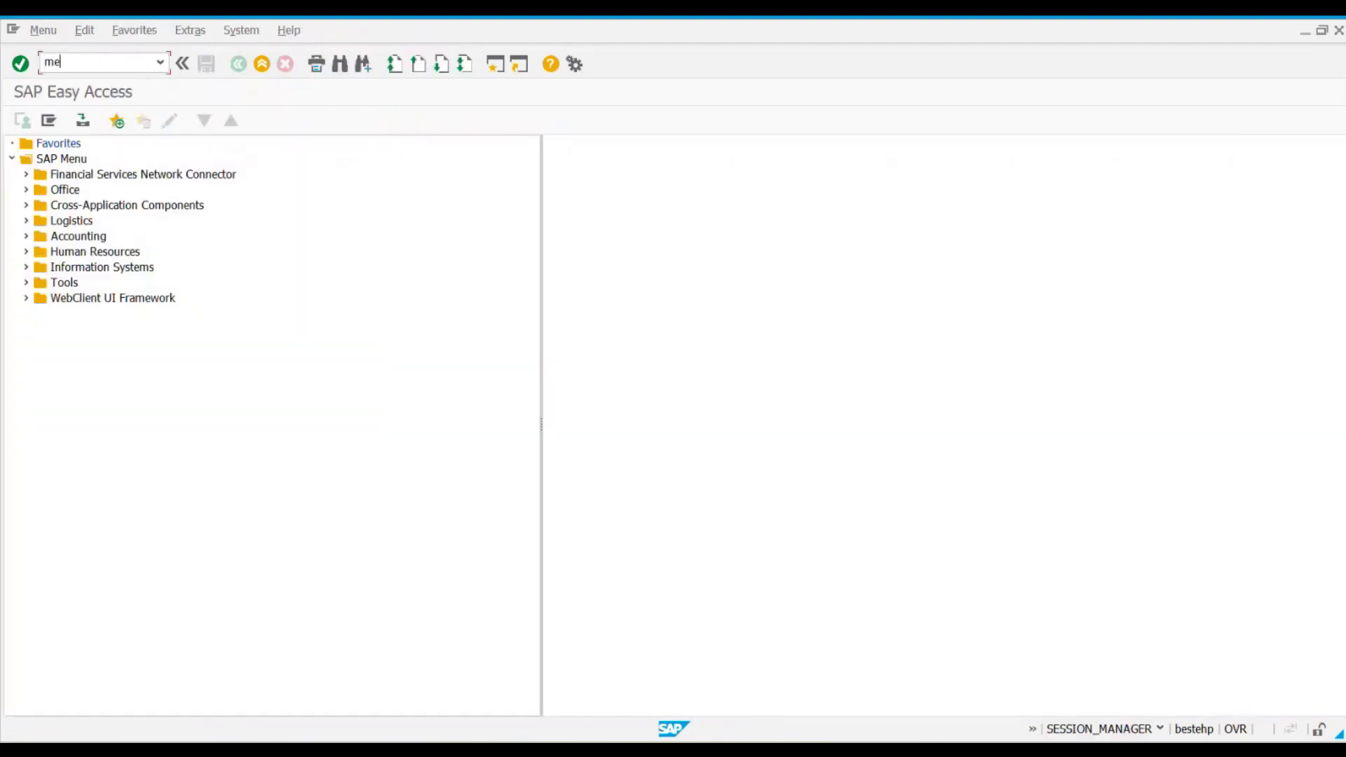
pyautogui.write('31l')
pyautogui.press('Return')
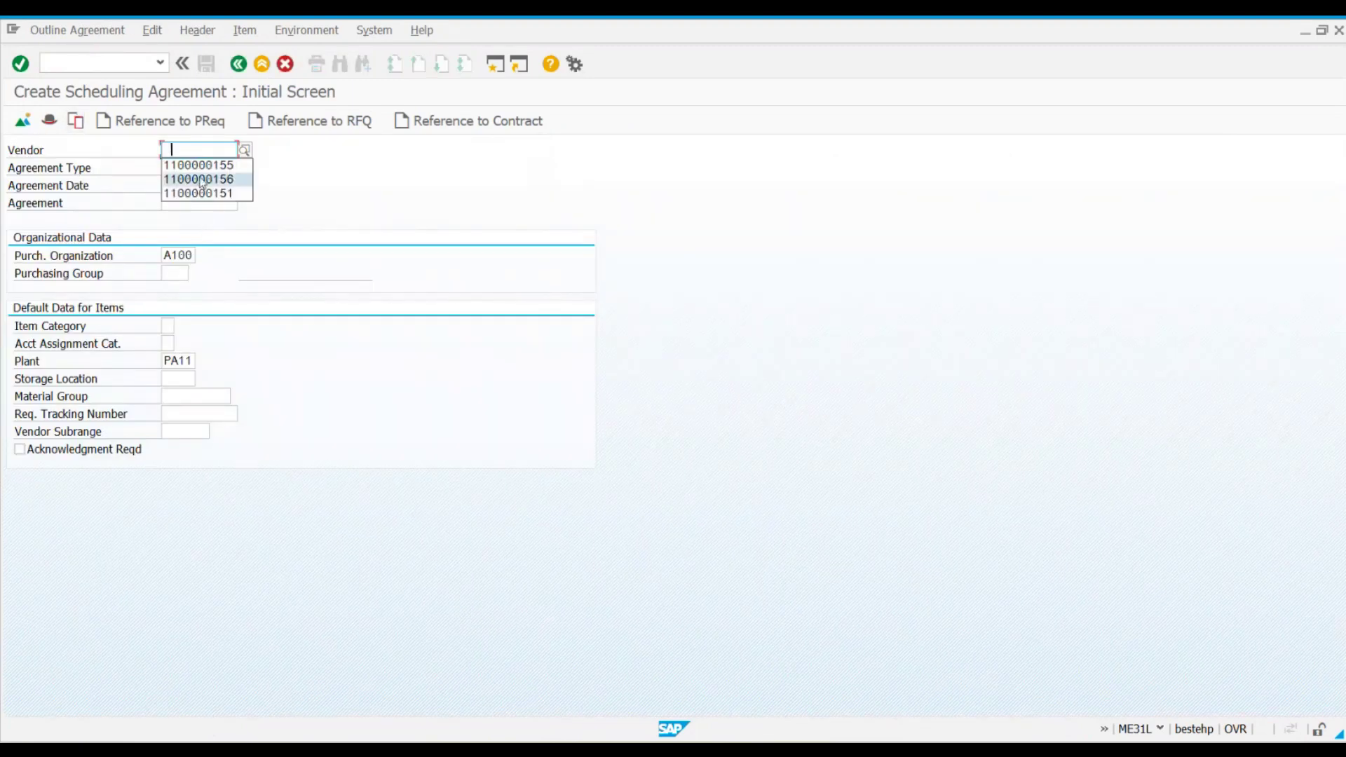
# Step: Enter vendor ABC Company, agreement type LP, purchasing group P00 and validity end 14.10.2025 for the new scheduling agreement
pyautogui.click(202, 179)
pyautogui.click(178, 169)
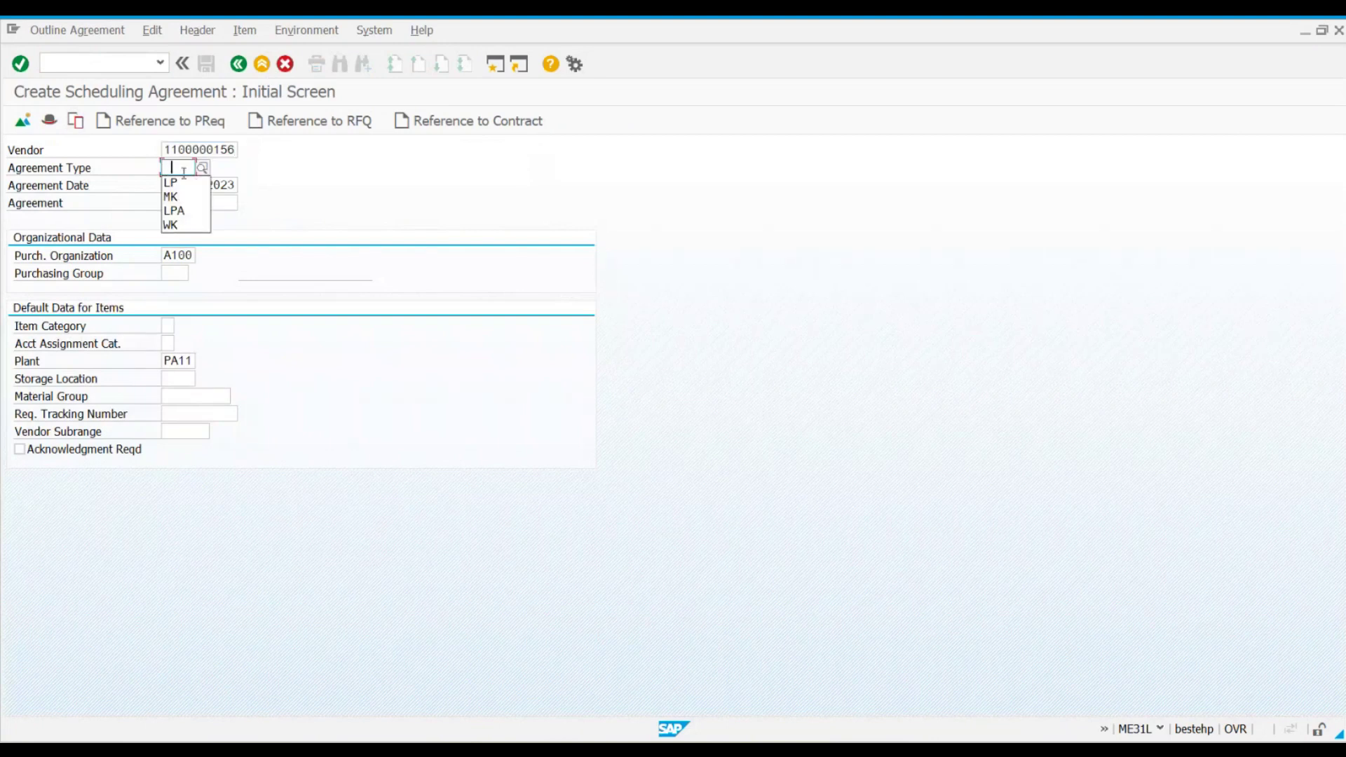
pyautogui.click(186, 188)
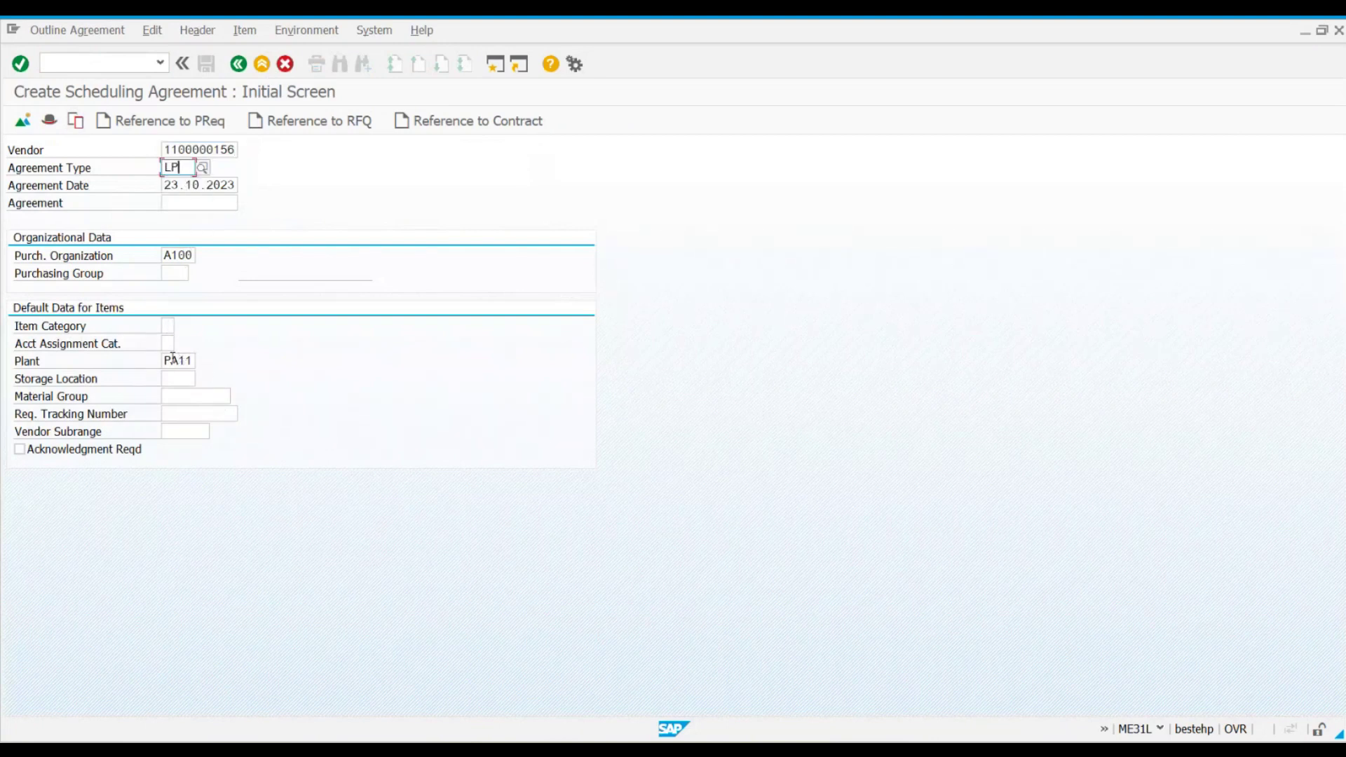
pyautogui.press('Return')
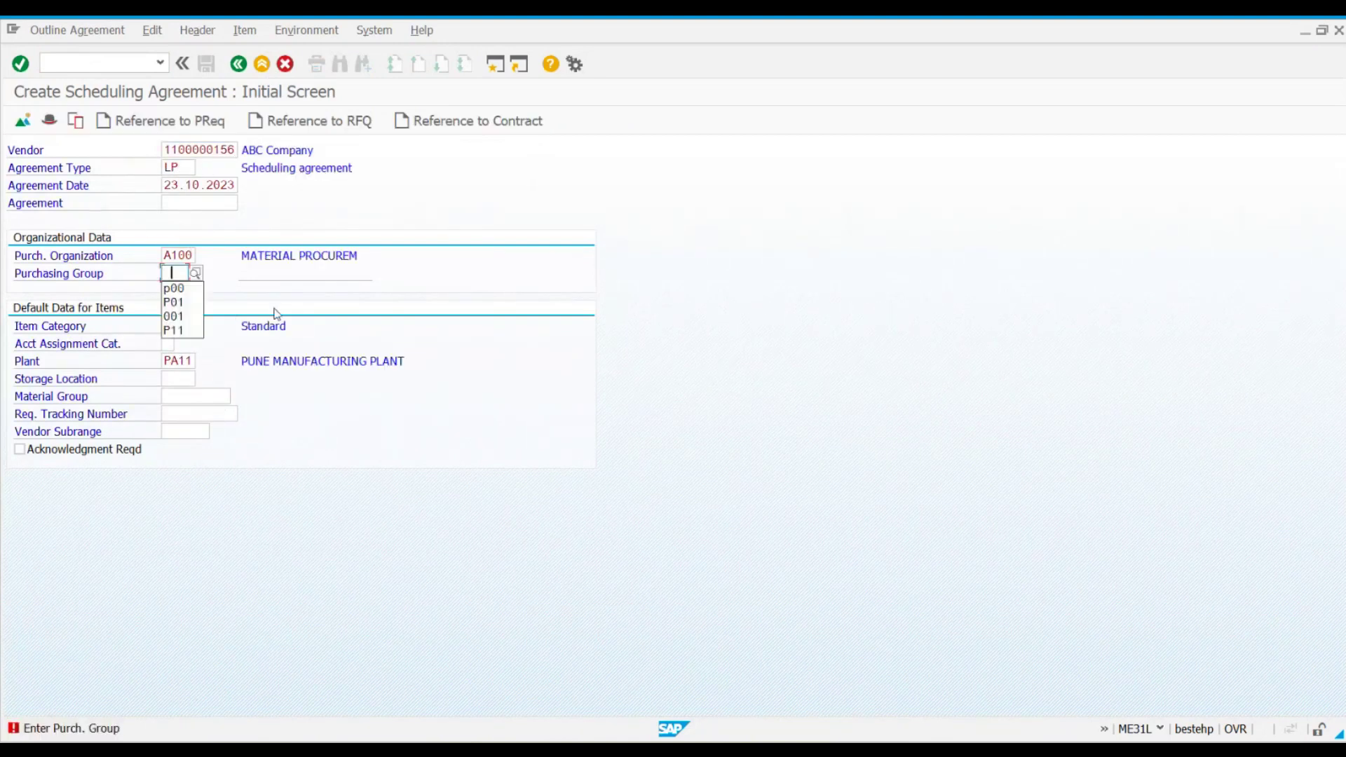
pyautogui.click(174, 288)
pyautogui.press('Return')
pyautogui.press('Return')
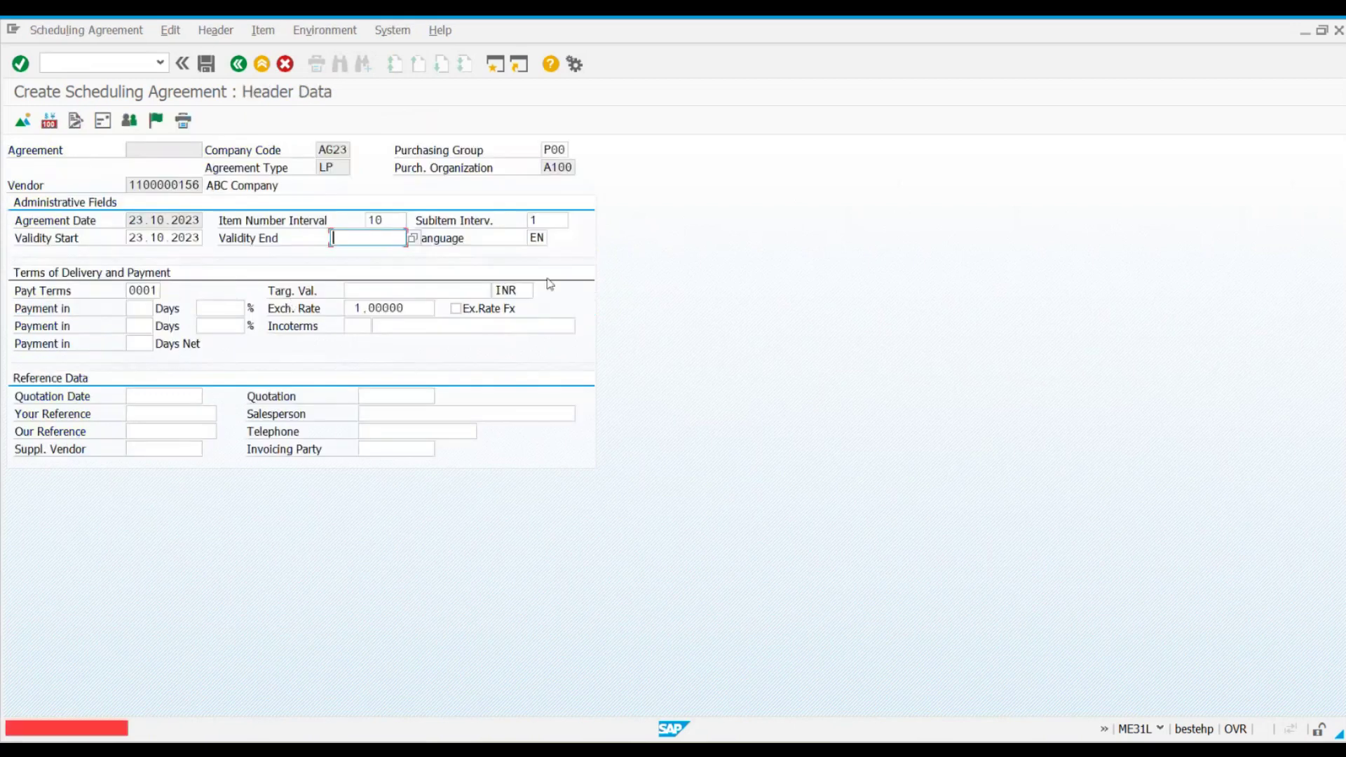
pyautogui.click(373, 253)
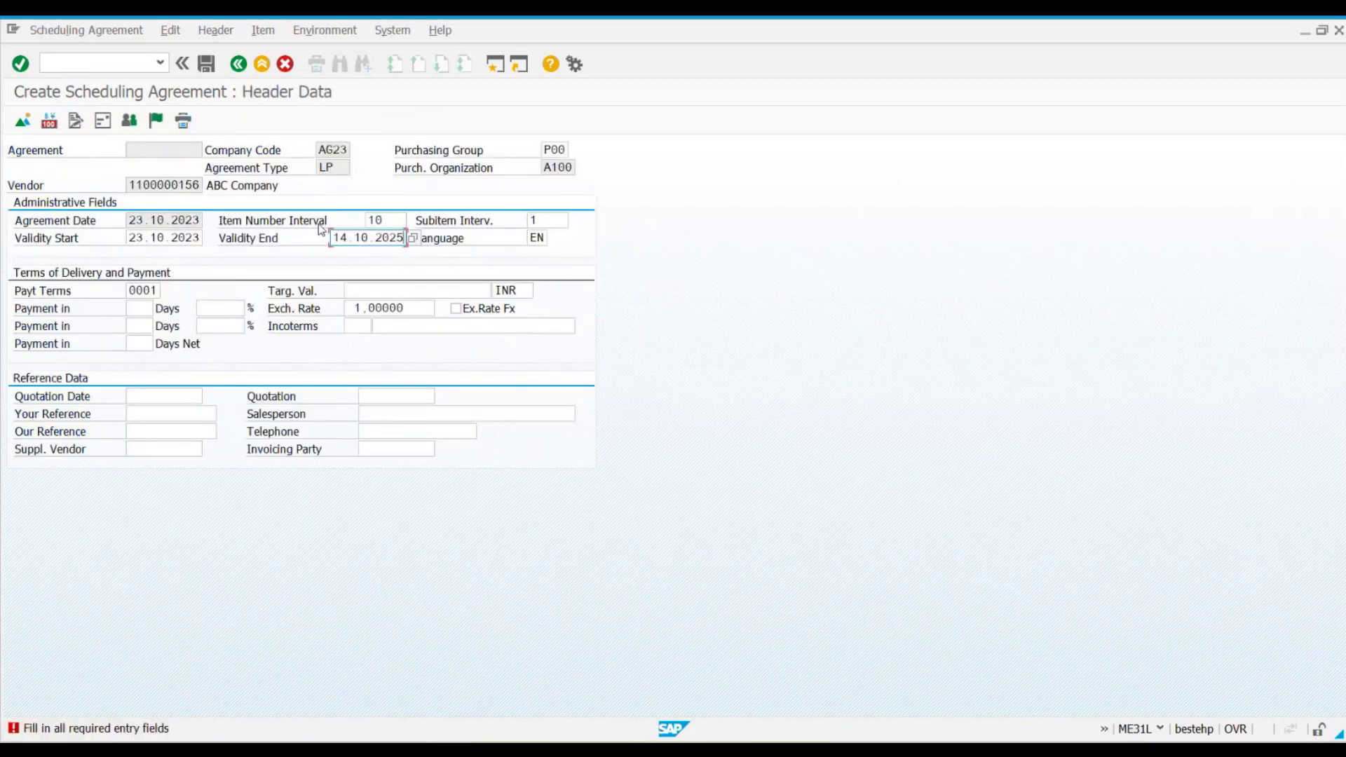
pyautogui.press('Return')
# Step: Enter item 10 with material 45000107, target quantity 100 and net price 45
pyautogui.click(184, 222)
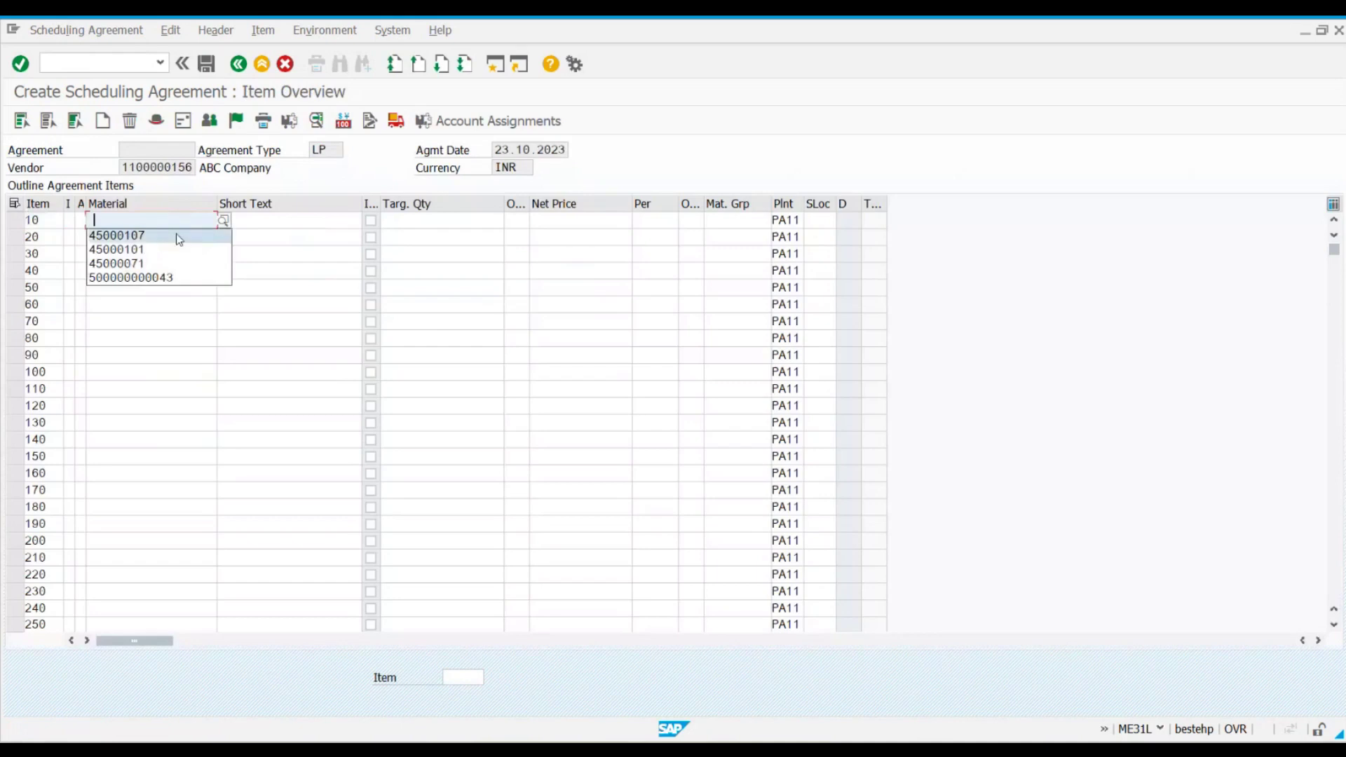
pyautogui.click(171, 239)
pyautogui.click(470, 220)
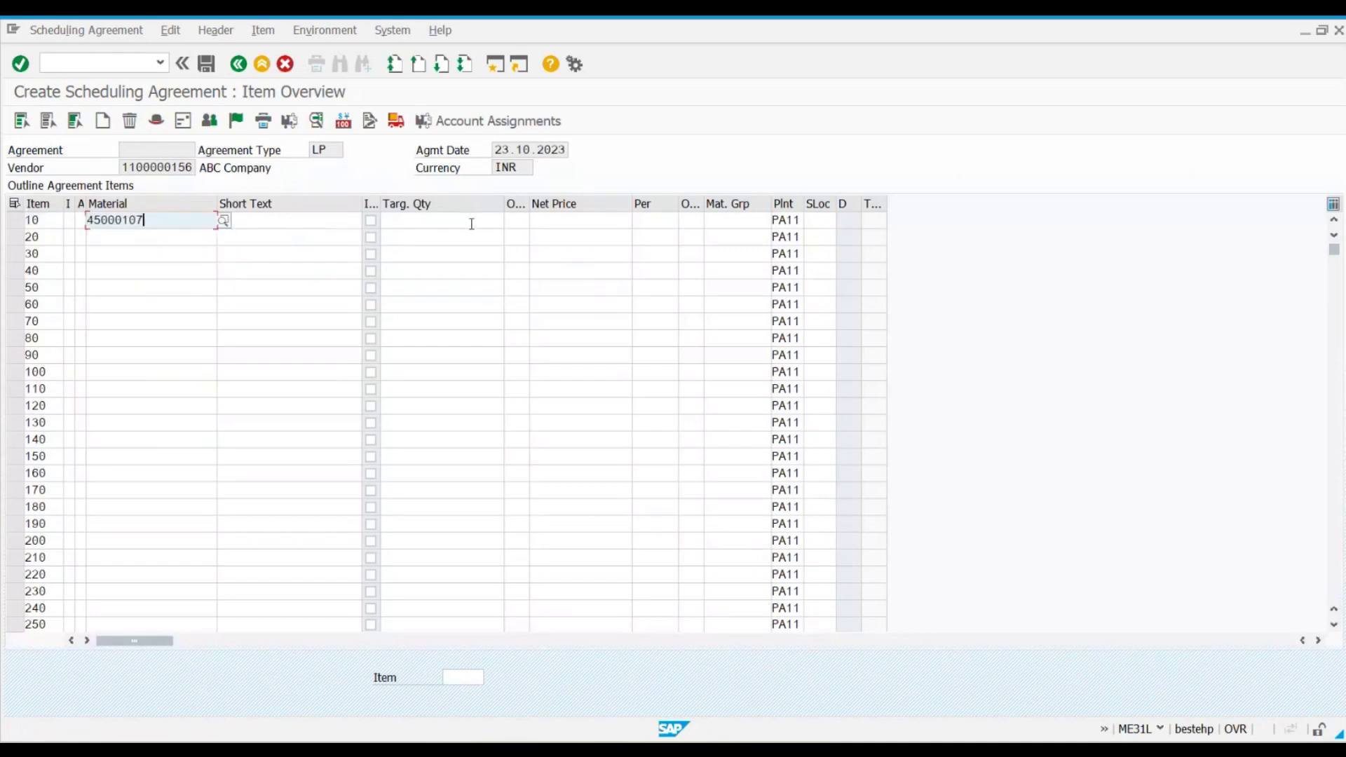
pyautogui.click(468, 237)
pyautogui.press('Return')
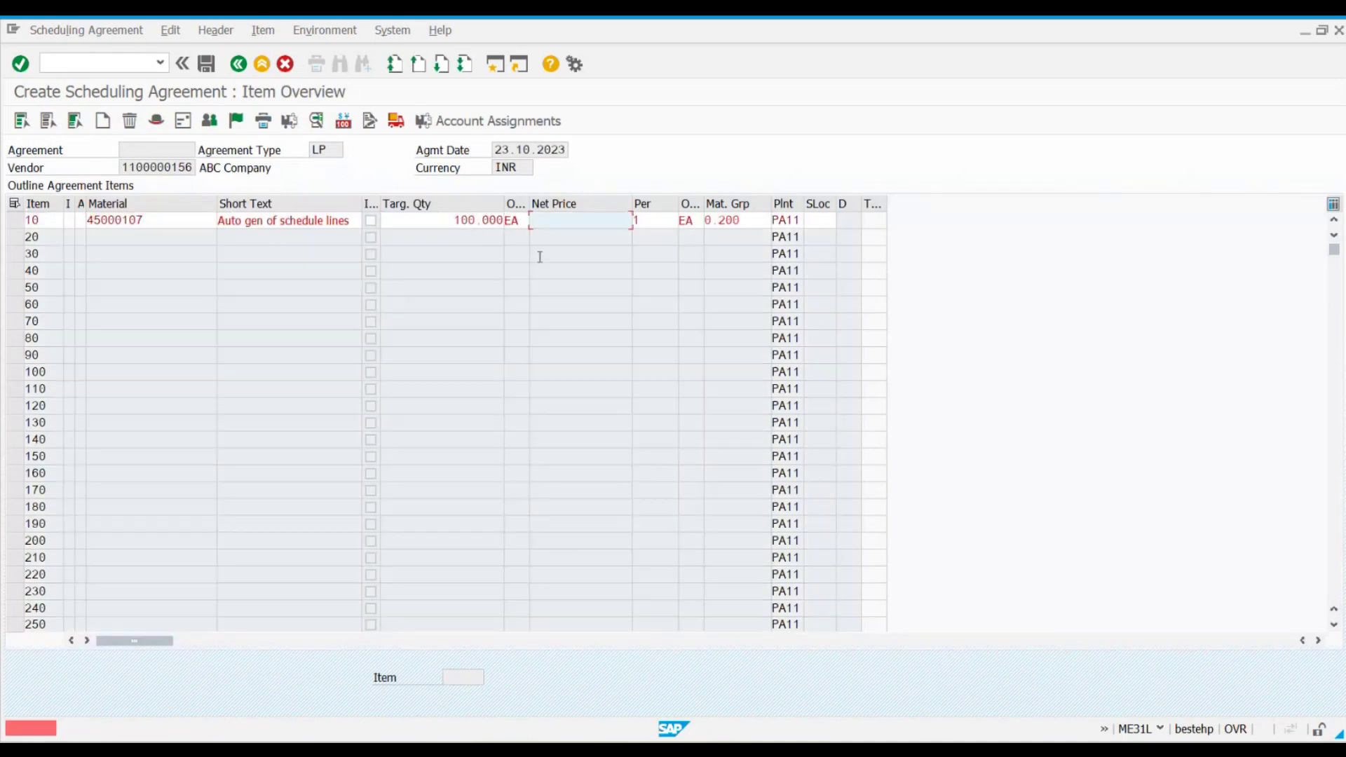
pyautogui.click(589, 221)
pyautogui.click(559, 237)
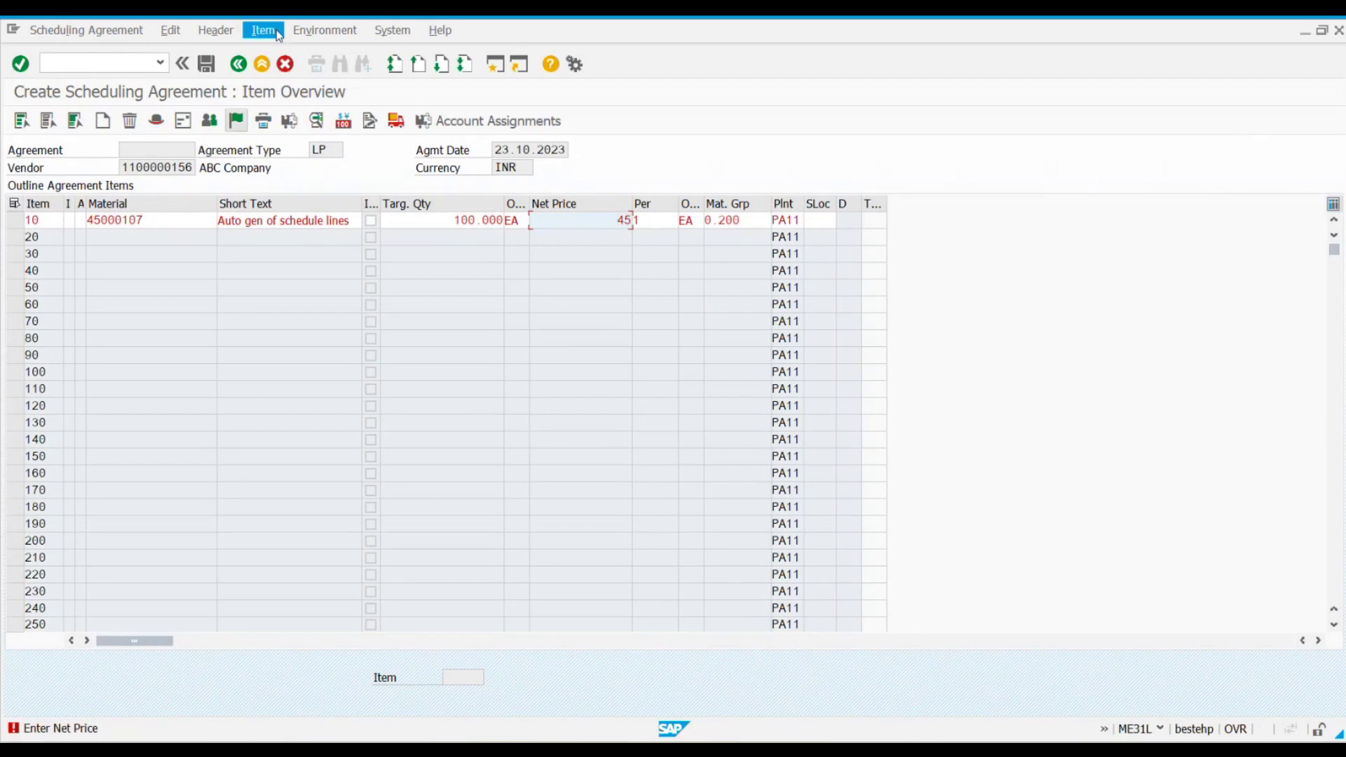
# Step: Display the source list of scheduling agreement item 10 and switch it to maintenance mode
pyautogui.click(17, 222)
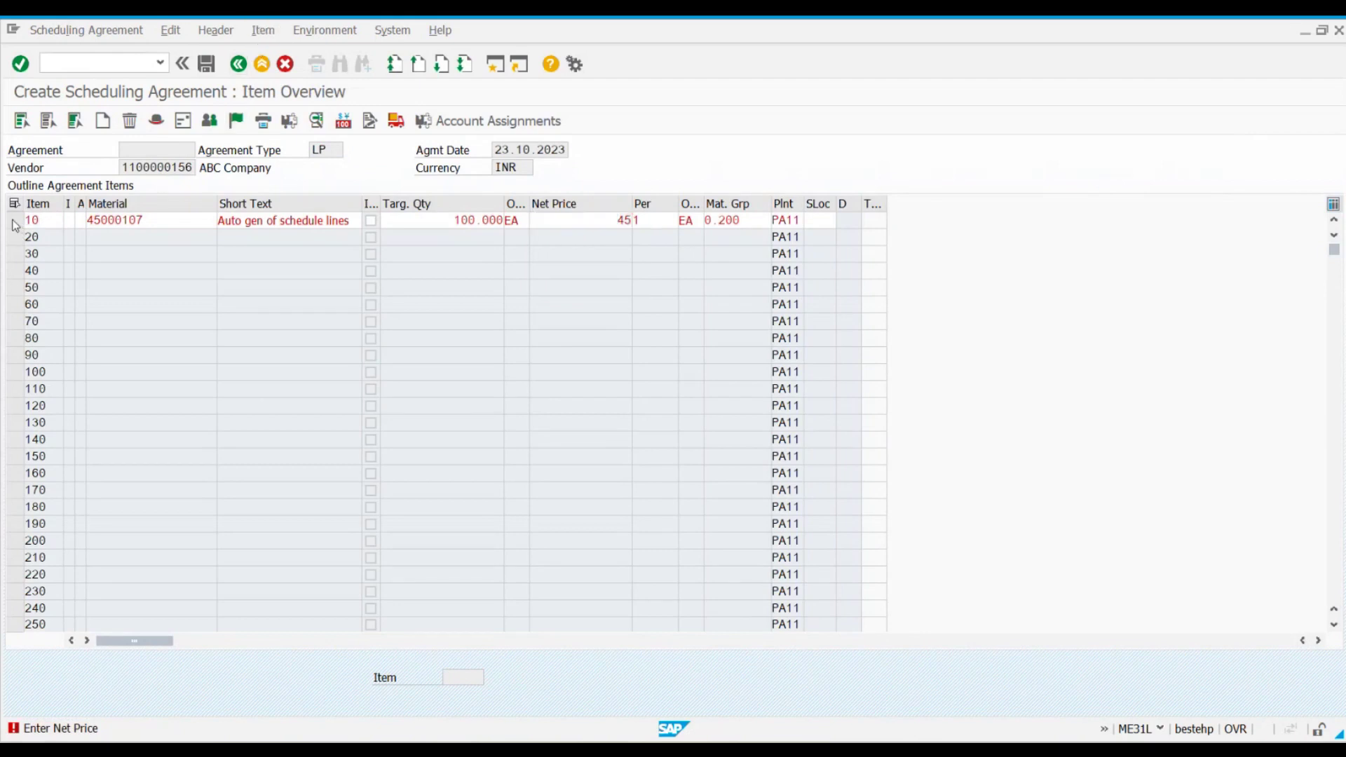
pyautogui.click(337, 37)
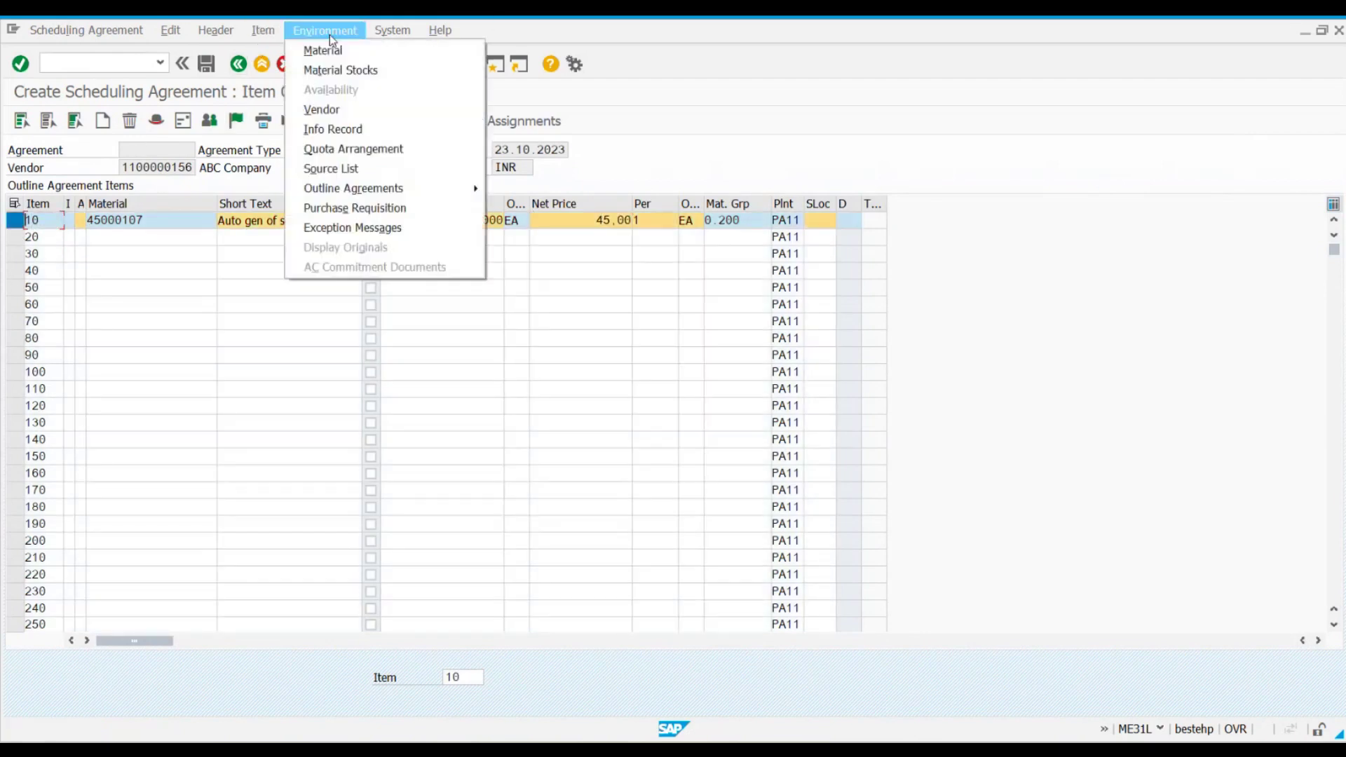
pyautogui.click(336, 171)
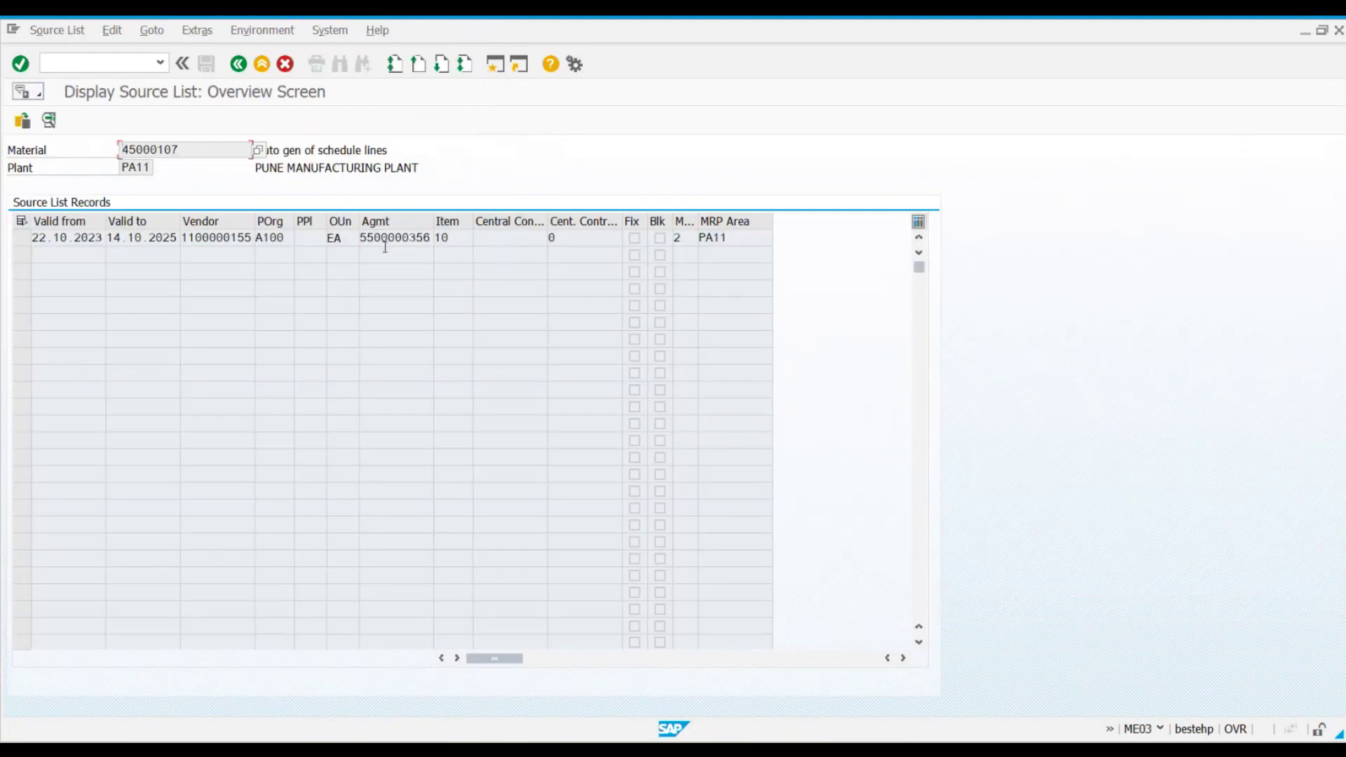
pyautogui.click(366, 241)
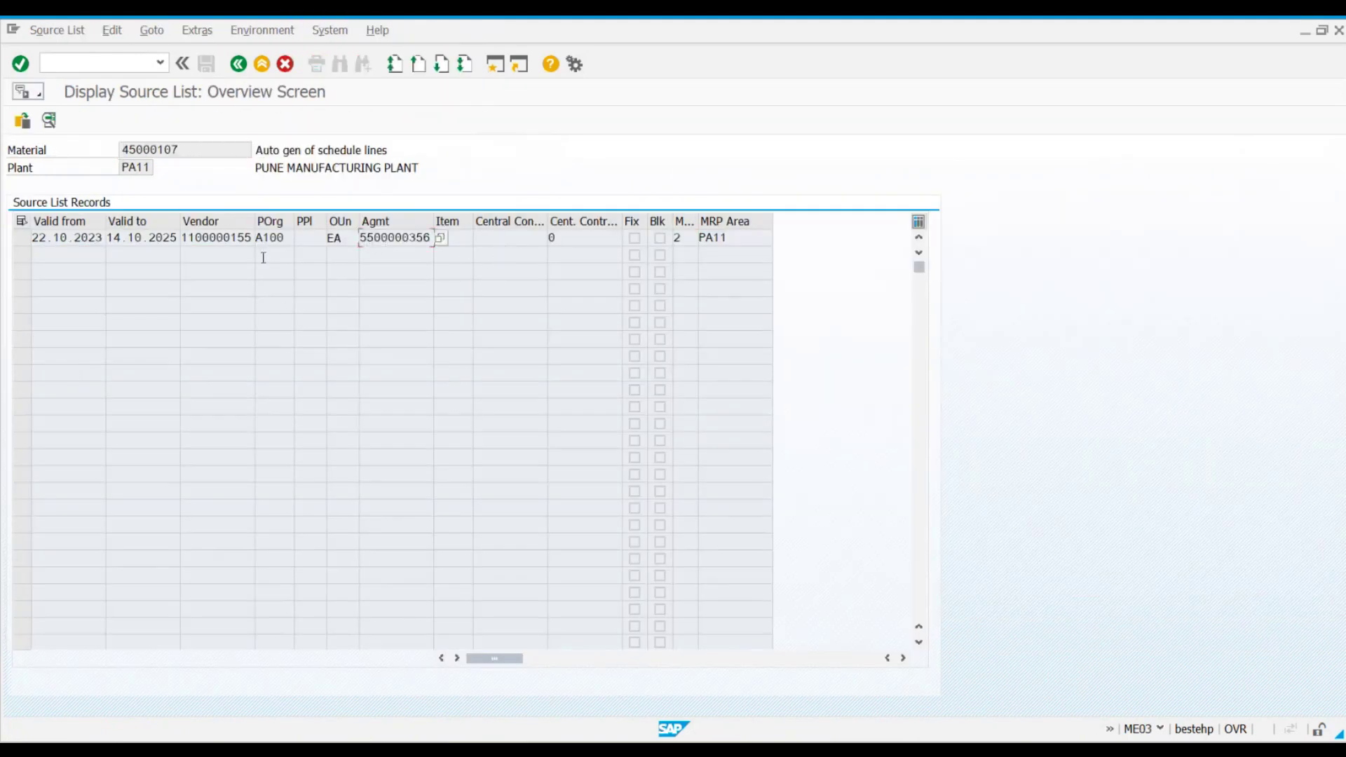
pyautogui.click(231, 238)
pyautogui.click(428, 237)
pyautogui.click(111, 31)
pyautogui.click(57, 30)
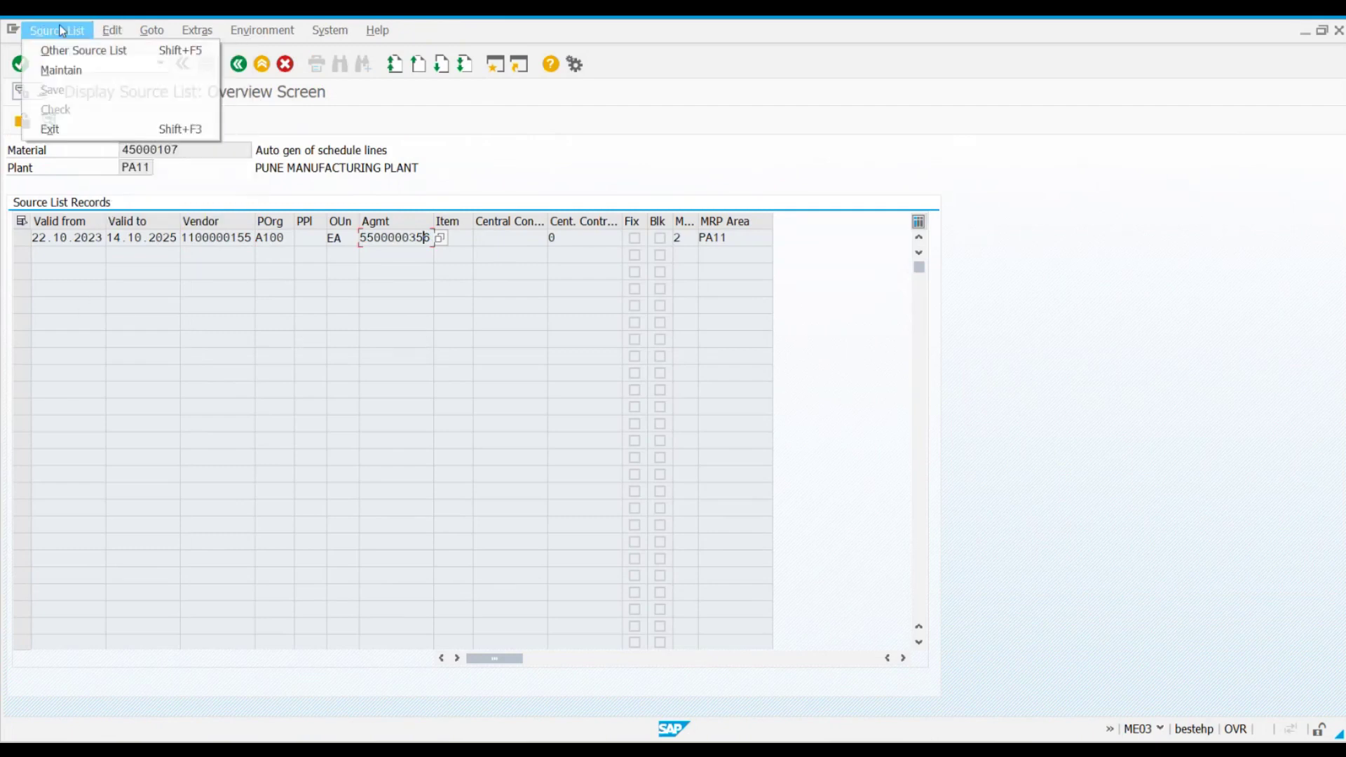
pyautogui.click(62, 70)
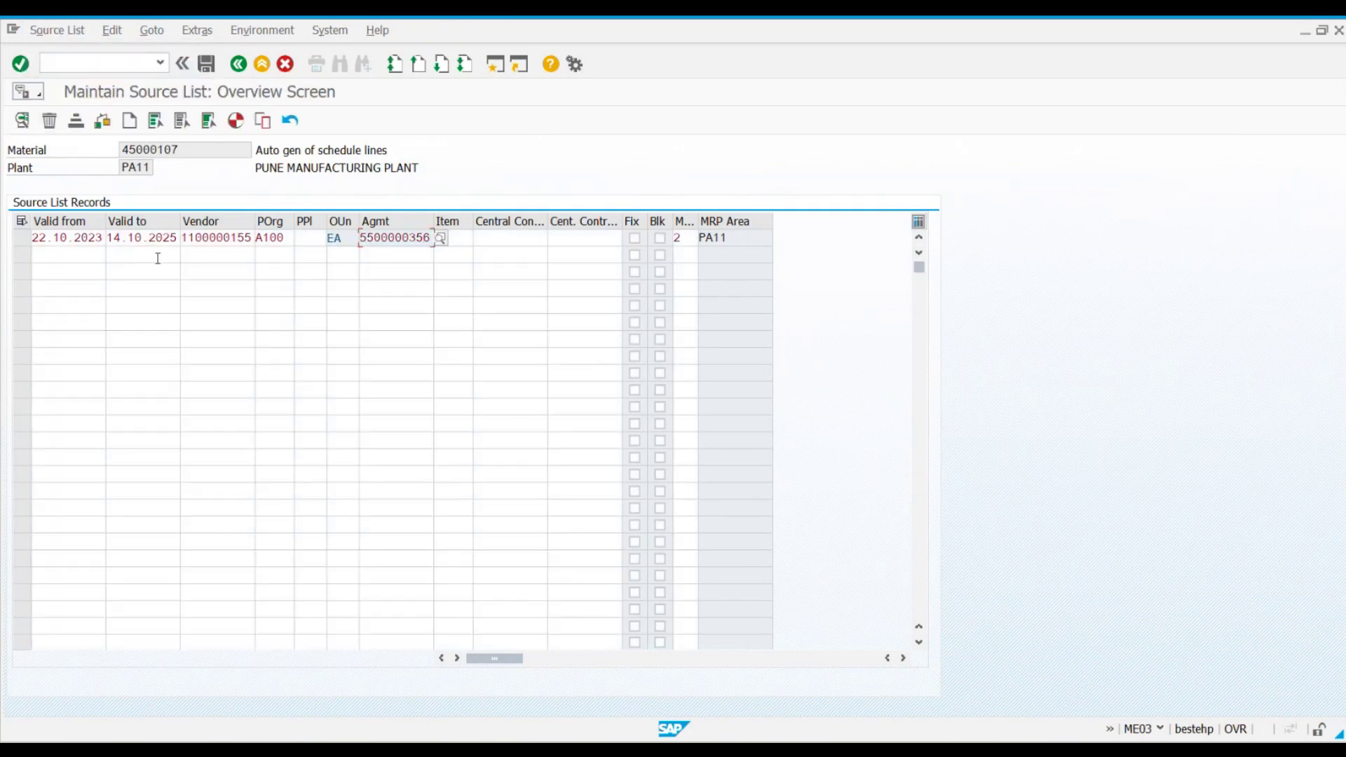
# Step: Start a second source list record with 23.10.2023 as its valid-from date
pyautogui.click(60, 253)
pyautogui.click(112, 255)
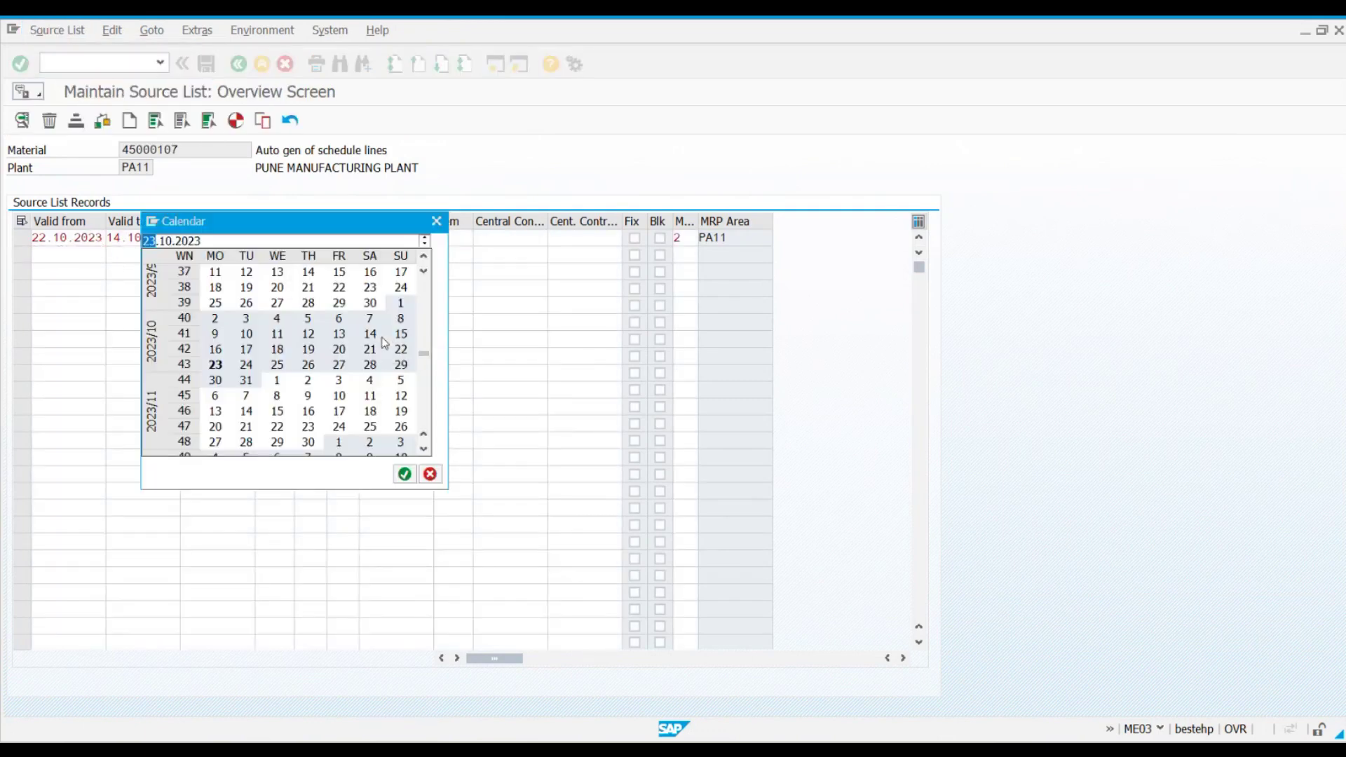
pyautogui.doubleClick(212, 365)
pyautogui.click(138, 253)
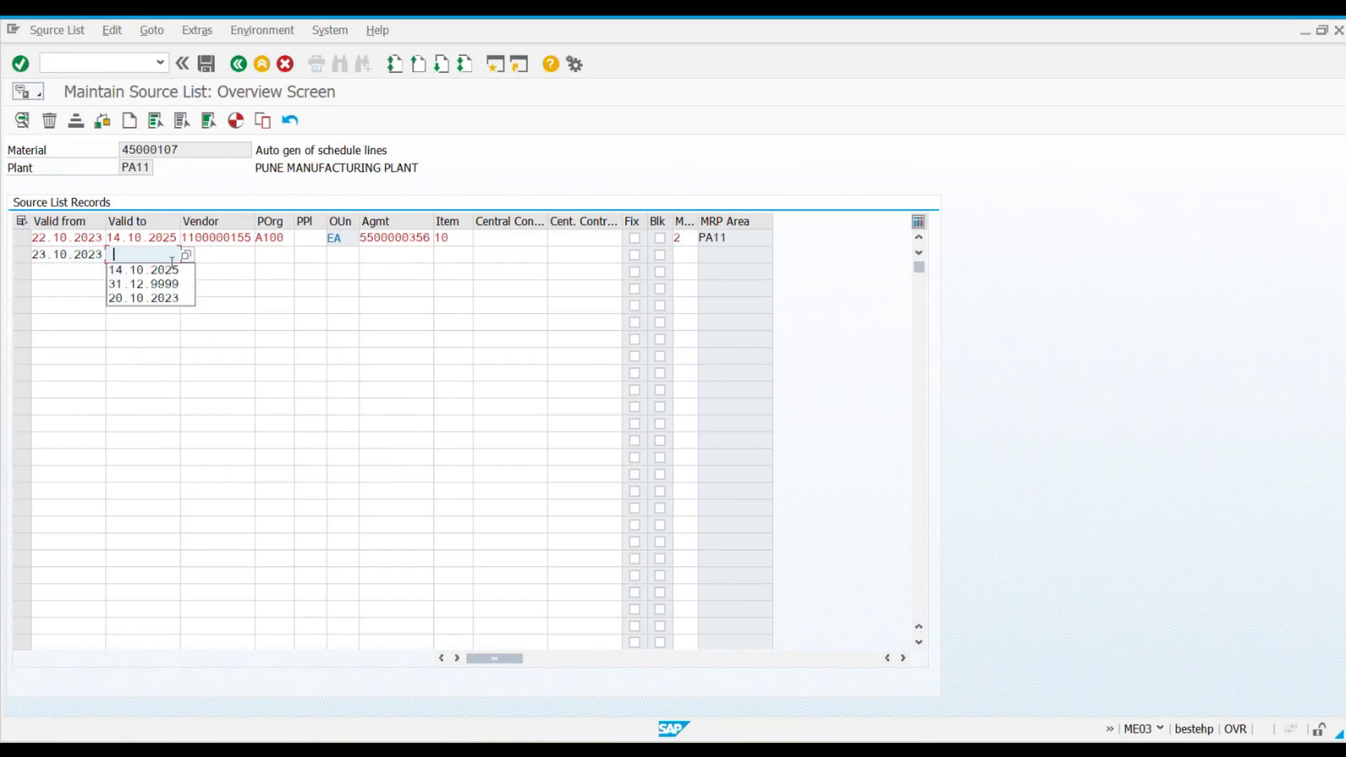
pyautogui.click(170, 298)
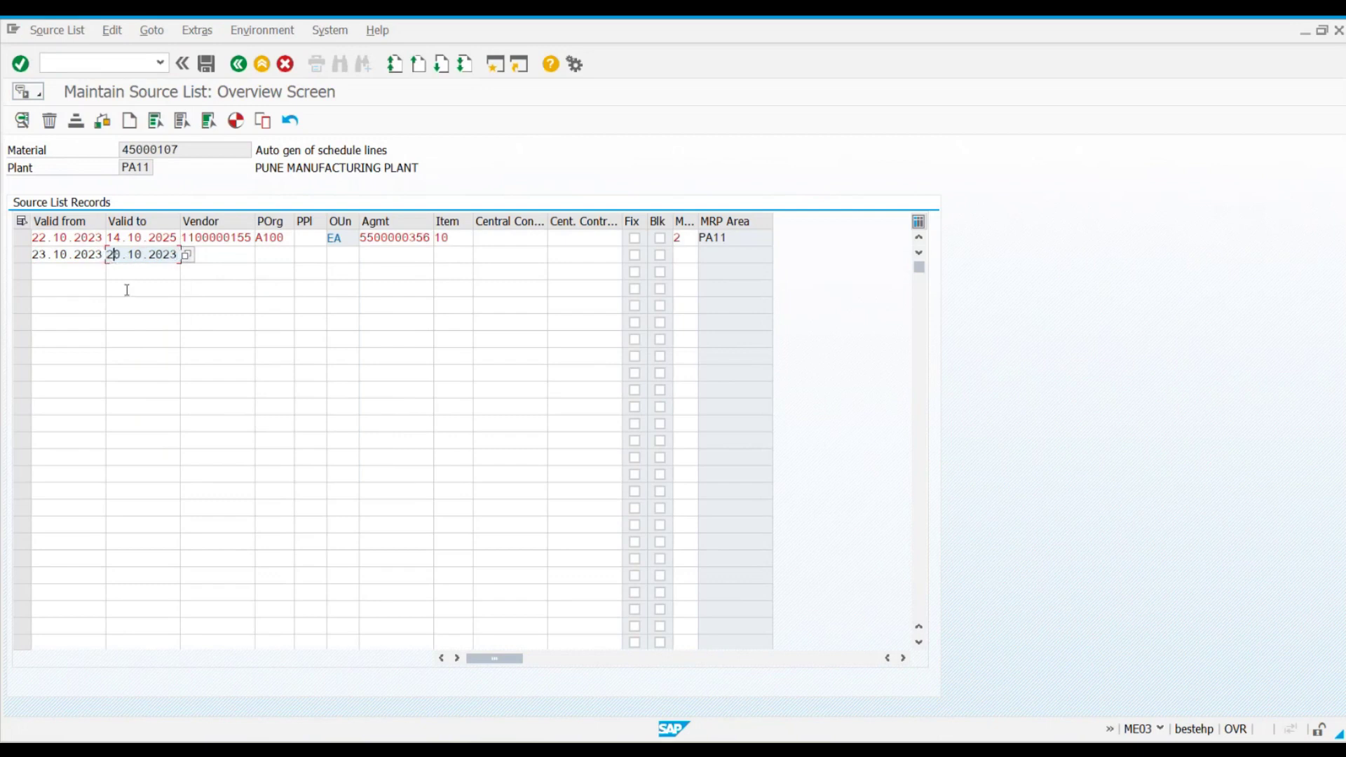
pyautogui.press('Home')
pyautogui.press('Delete')
pyautogui.press('Delete')
pyautogui.press('Delete')
pyautogui.press('Delete')
pyautogui.press('Delete')
pyautogui.press('Delete')
pyautogui.press('Delete')
pyautogui.press('Delete')
pyautogui.press('Delete')
# Step: Copy the valid-to date 14.10.2025 from the first source list record into the second record
pyautogui.moveTo(110, 239); pyautogui.dragTo(178, 239)
pyautogui.hotkey('ctrl', 'c')
pyautogui.click(137, 254)
pyautogui.hotkey('ctrl', 'v')
pyautogui.press('Tab')
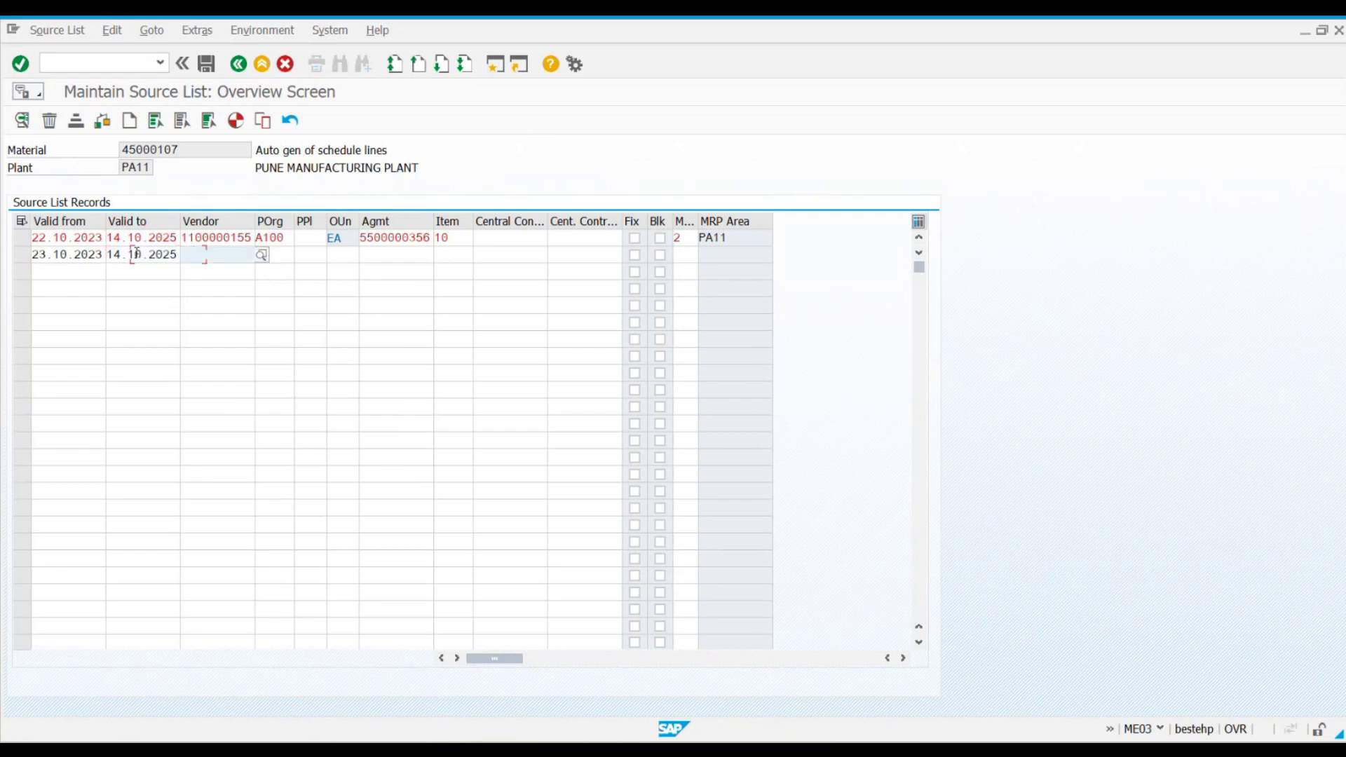
# Step: Copy the first record's vendor into the second record, enter purchasing organization A100 and save the source list
pyautogui.moveTo(183, 238); pyautogui.dragTo(255, 238)
pyautogui.hotkey('ctrl', 'c')
pyautogui.click(237, 253)
pyautogui.hotkey('ctrl', 'v')
pyautogui.press('Tab')
pyautogui.write('A')
pyautogui.click(278, 271)
pyautogui.press('Return')
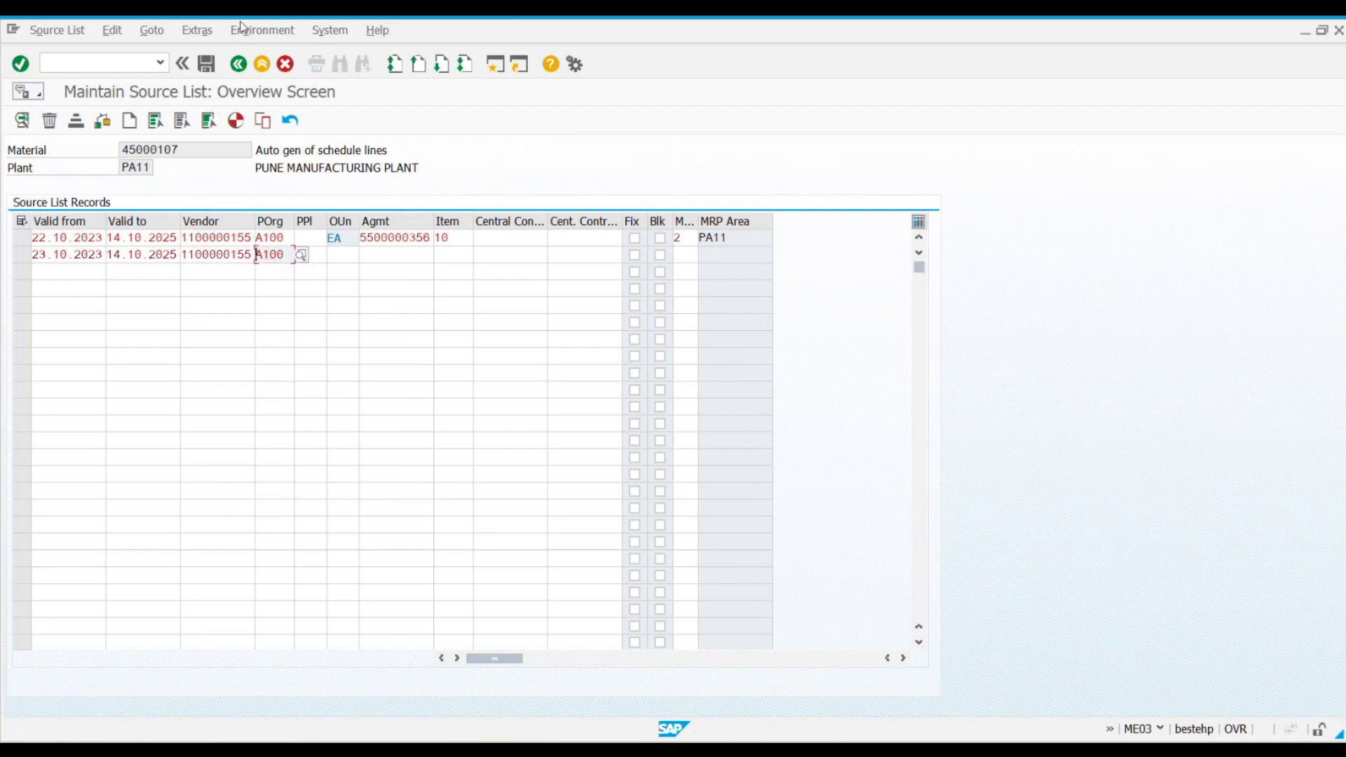
pyautogui.click(206, 64)
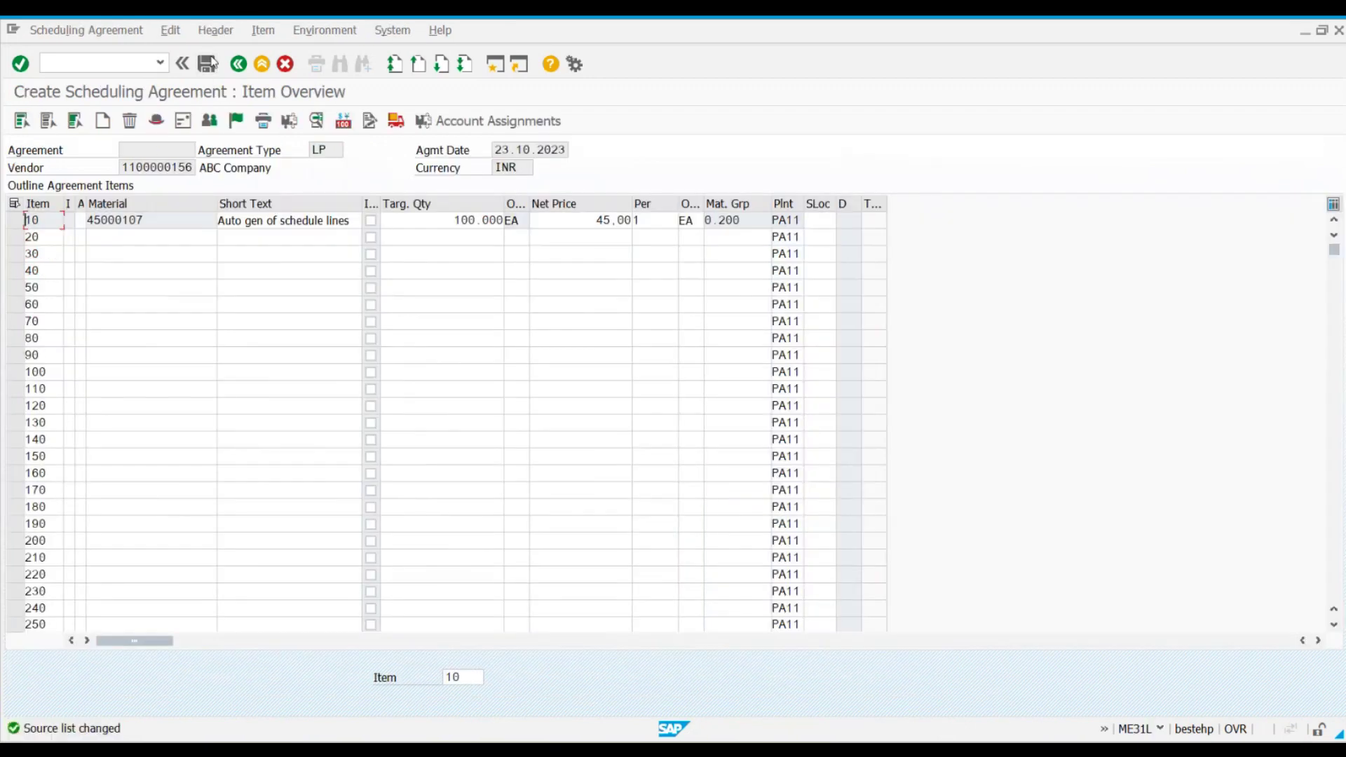
# Step: Save the scheduling agreement while leaving its item overview, and open the saved agreement in display mode
pyautogui.click(238, 63)
pyautogui.click(254, 319)
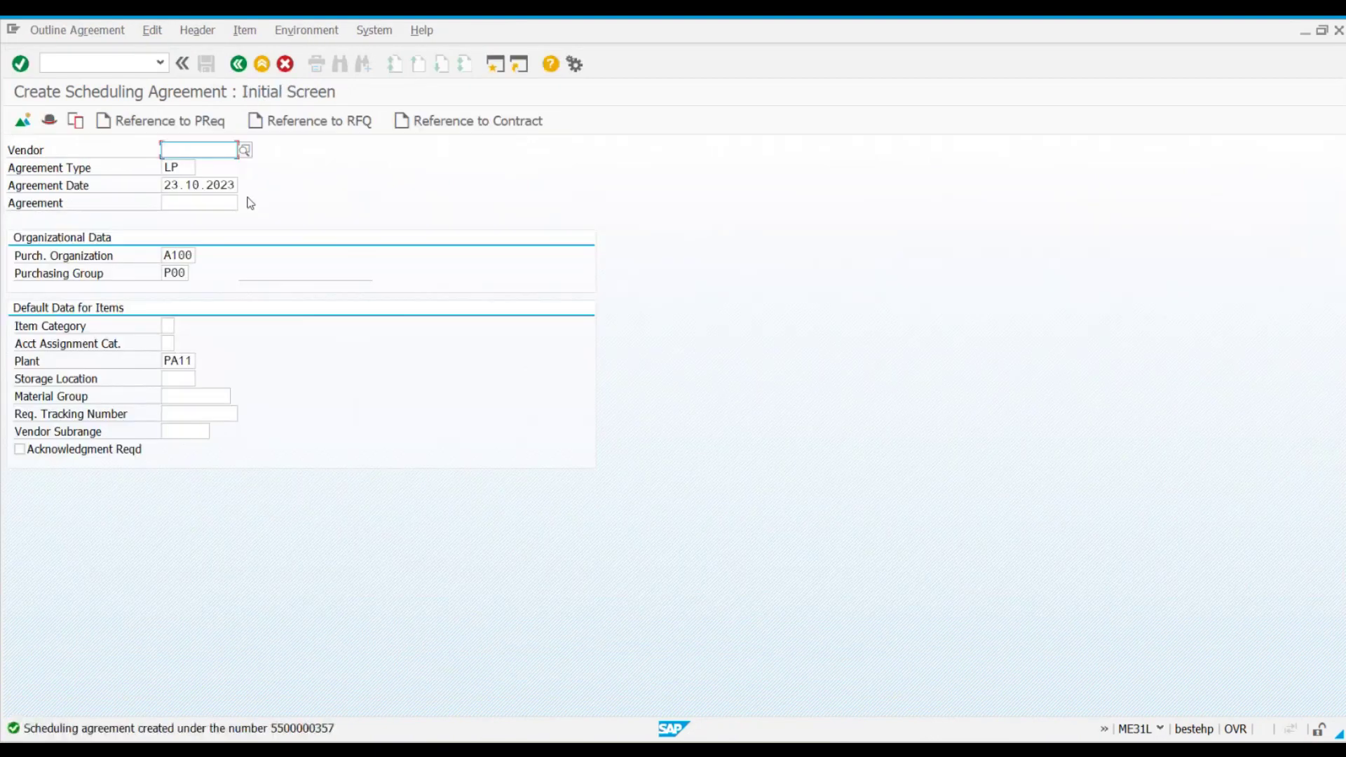
pyautogui.click(80, 29)
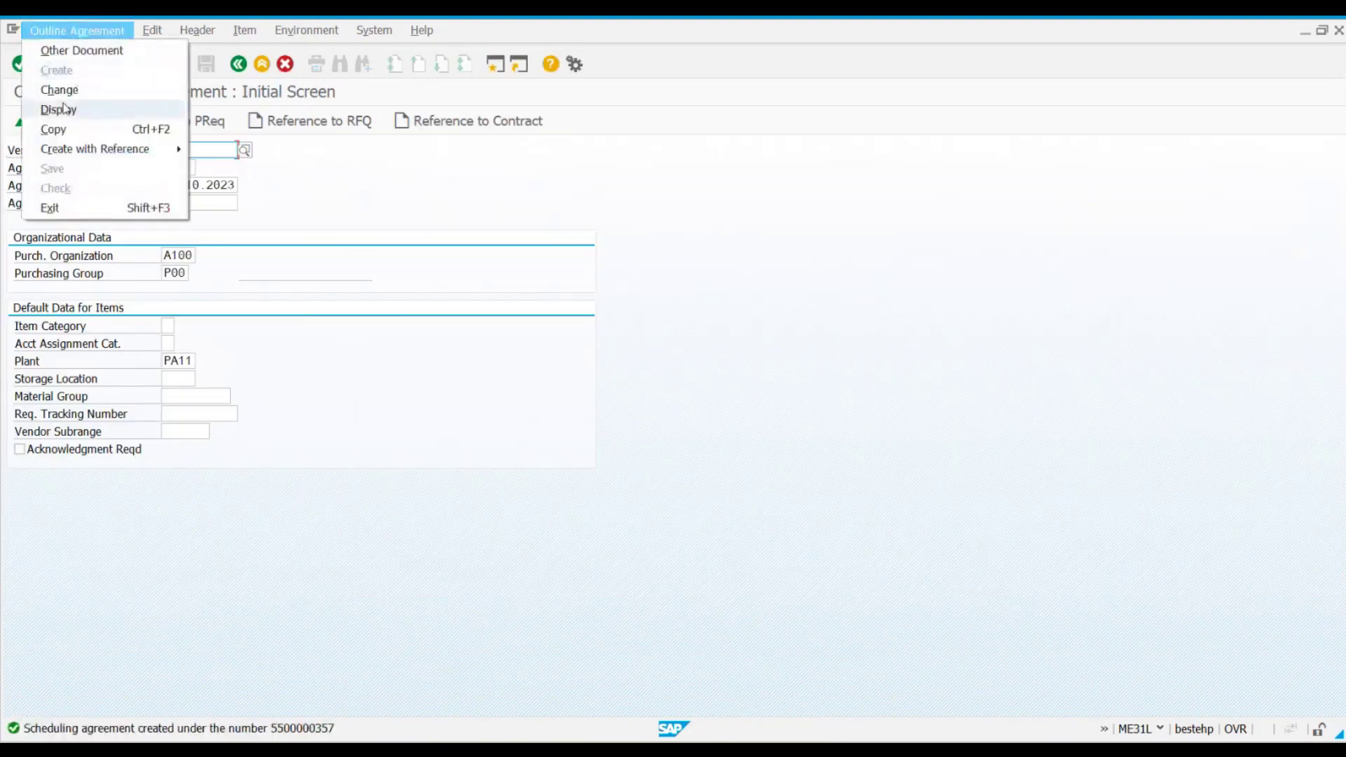
pyautogui.click(63, 109)
pyautogui.press('Return')
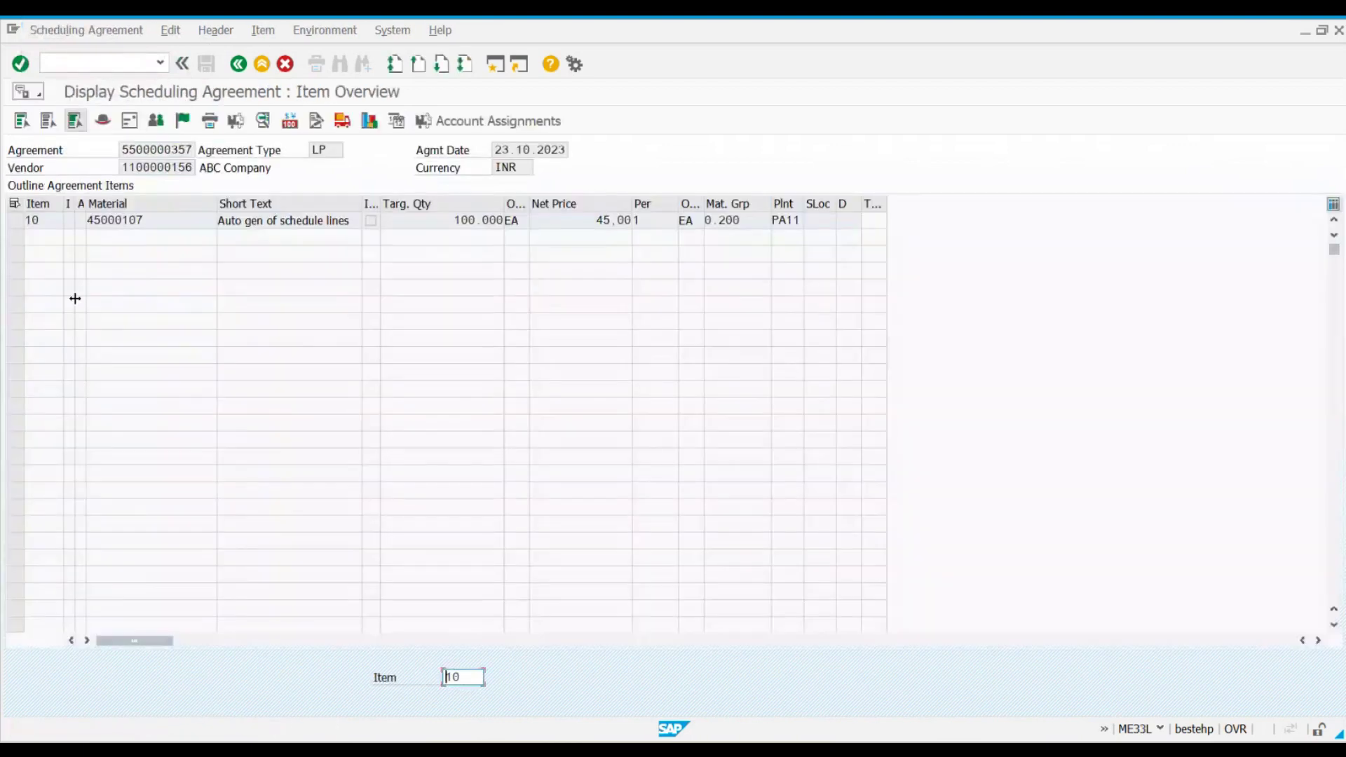
# Step: Display the source list of the saved scheduling agreement's item 10 and widen the agreement column
pyautogui.click(14, 220)
pyautogui.click(325, 32)
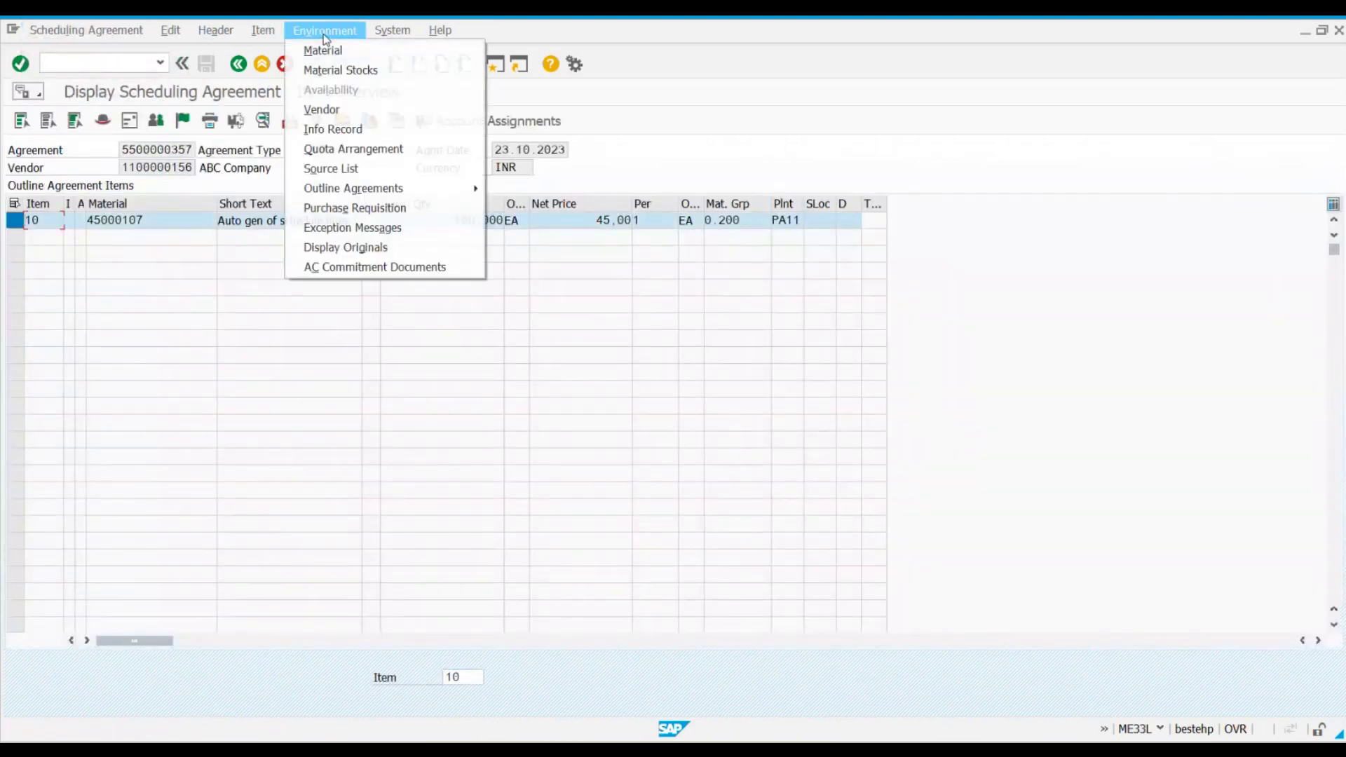
pyautogui.click(344, 168)
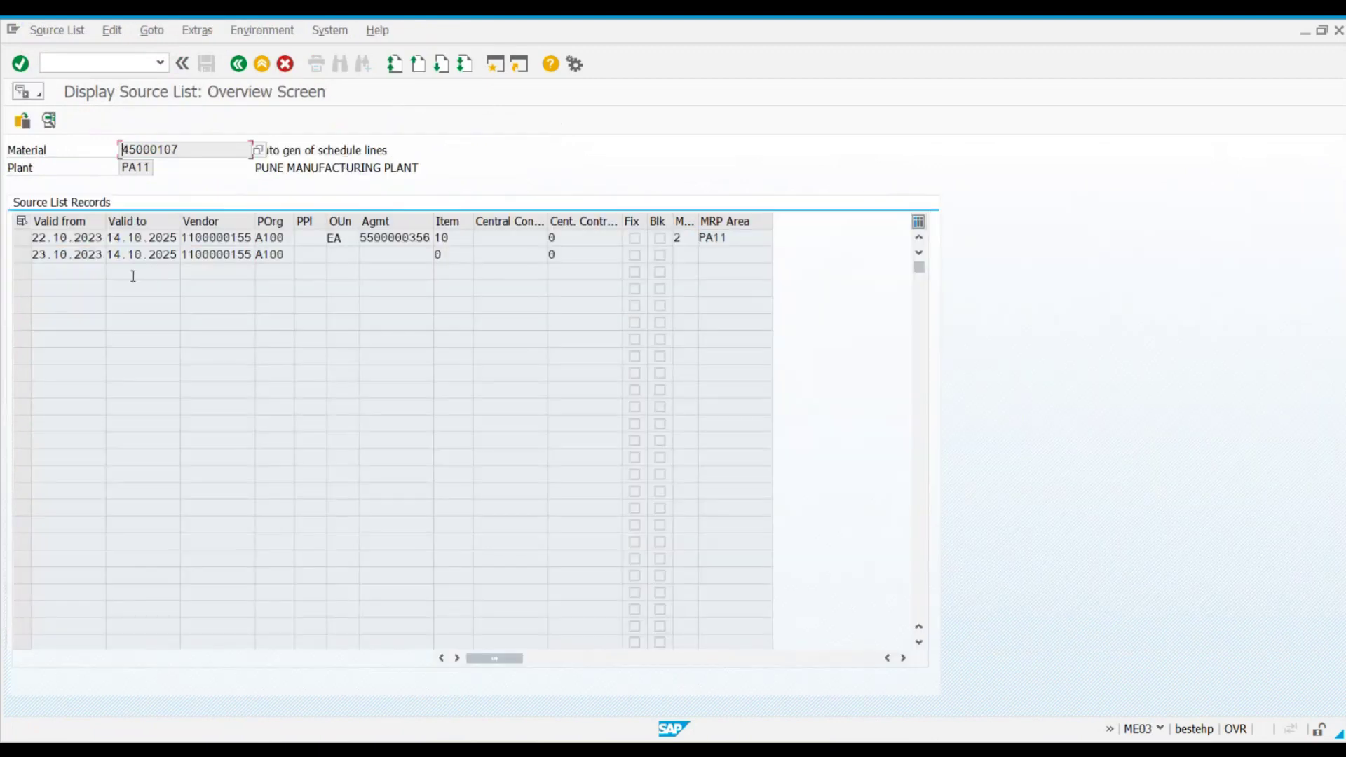
pyautogui.click(418, 238)
pyautogui.moveTo(440, 220); pyautogui.dragTo(462, 223)
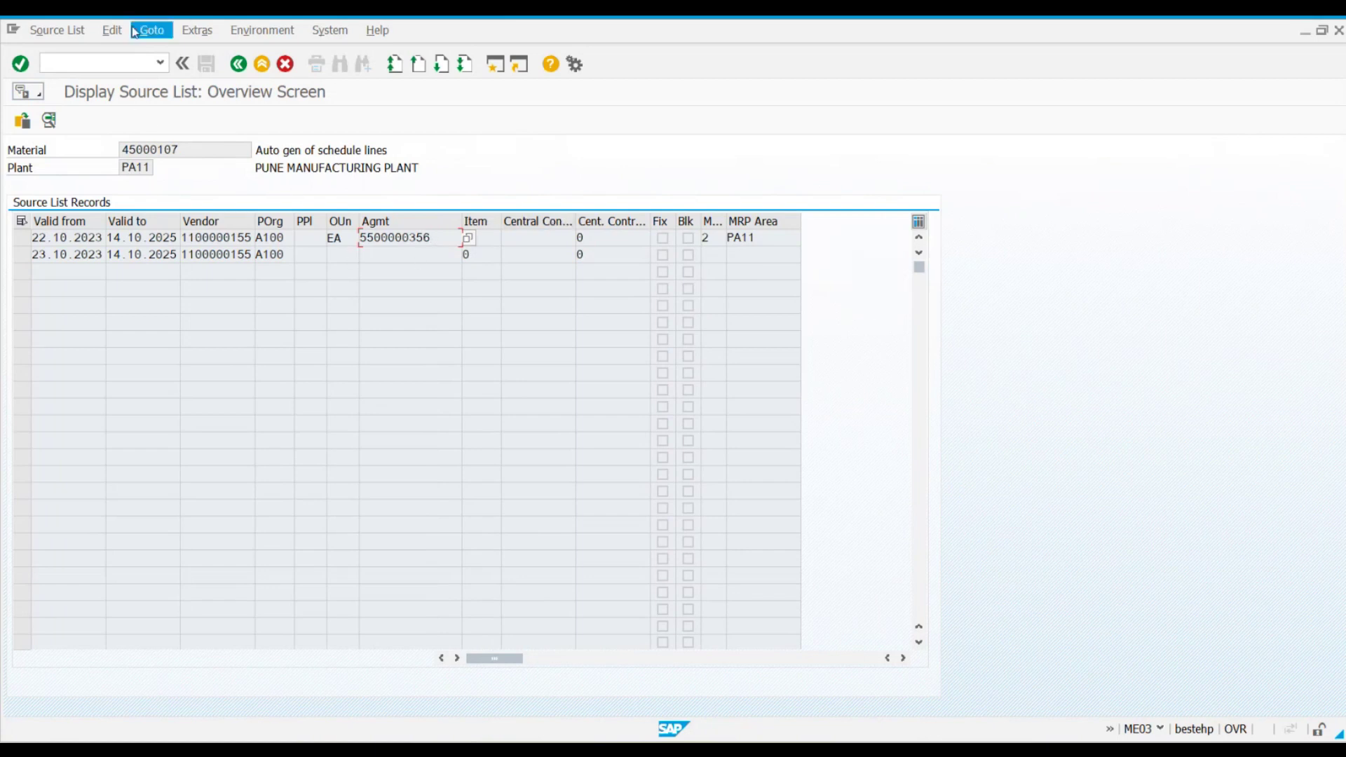
# Step: Try to replace the first source list record's agreement with the new scheduling agreement in change mode, leaving the list without saving
pyautogui.click(57, 30)
pyautogui.hotkey('ctrl', 'F1')
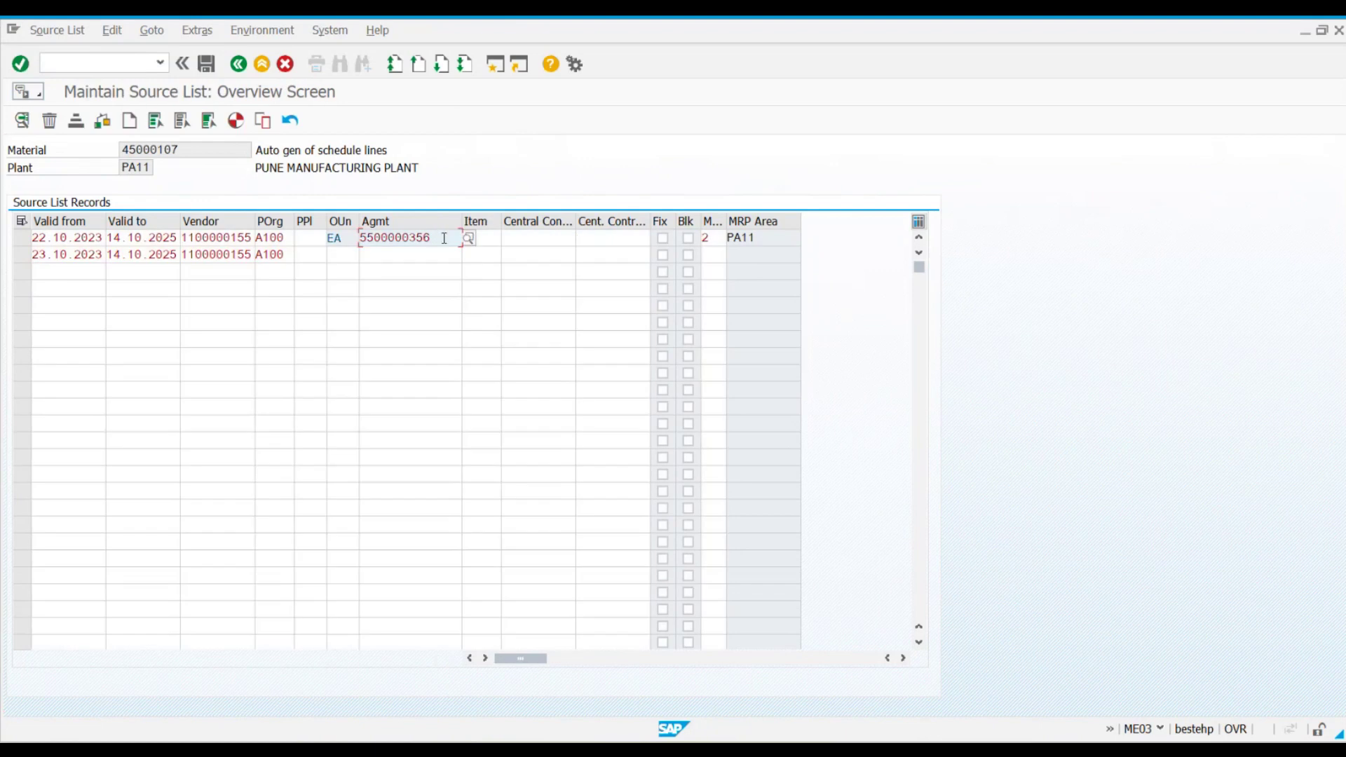
pyautogui.press('Return')
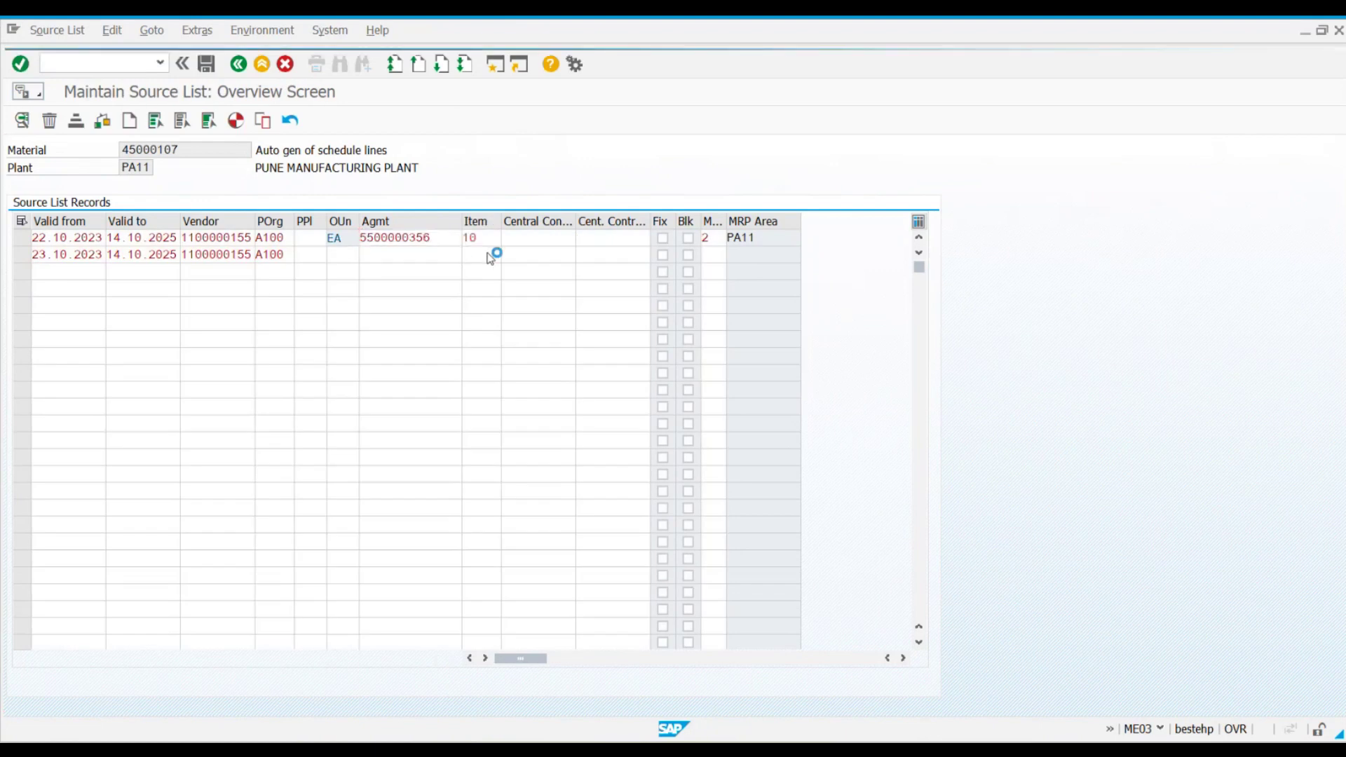
pyautogui.press('Return')
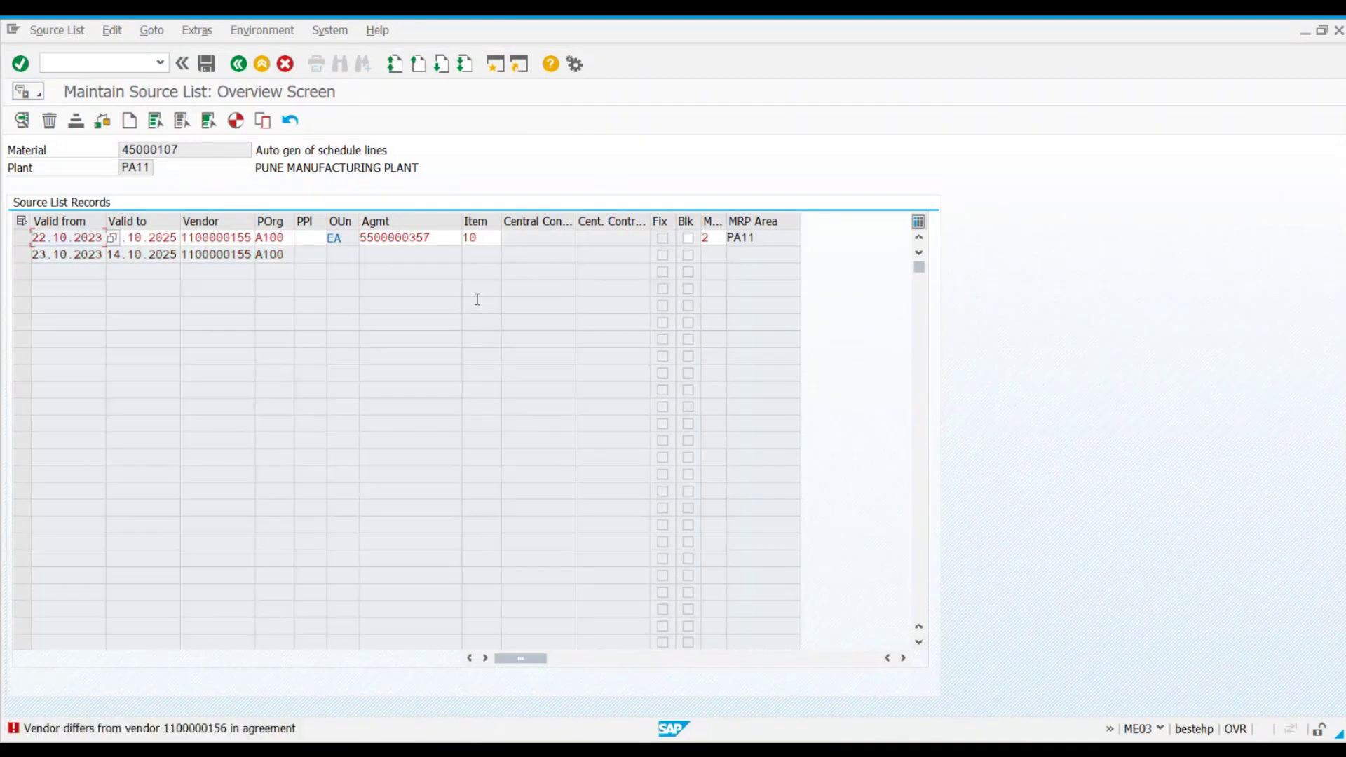
pyautogui.click(242, 239)
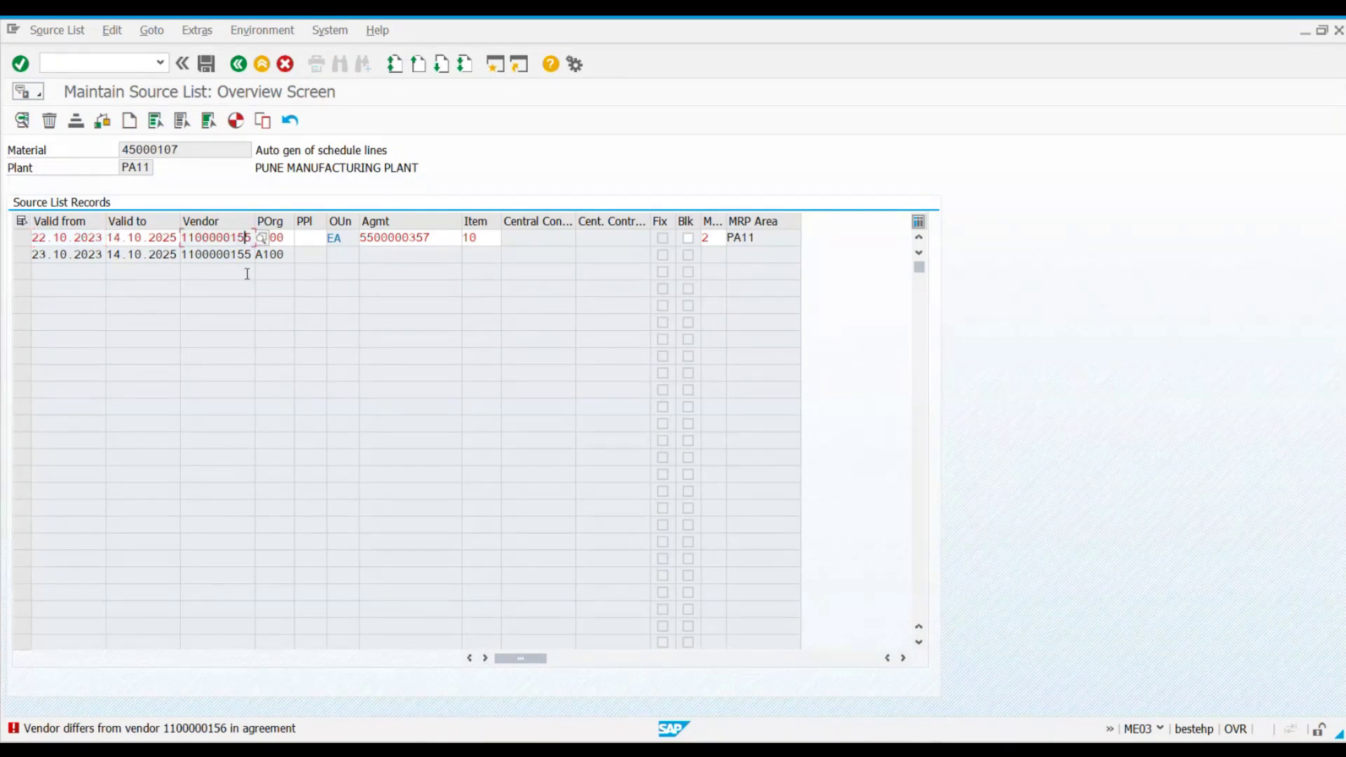
pyautogui.click(456, 237)
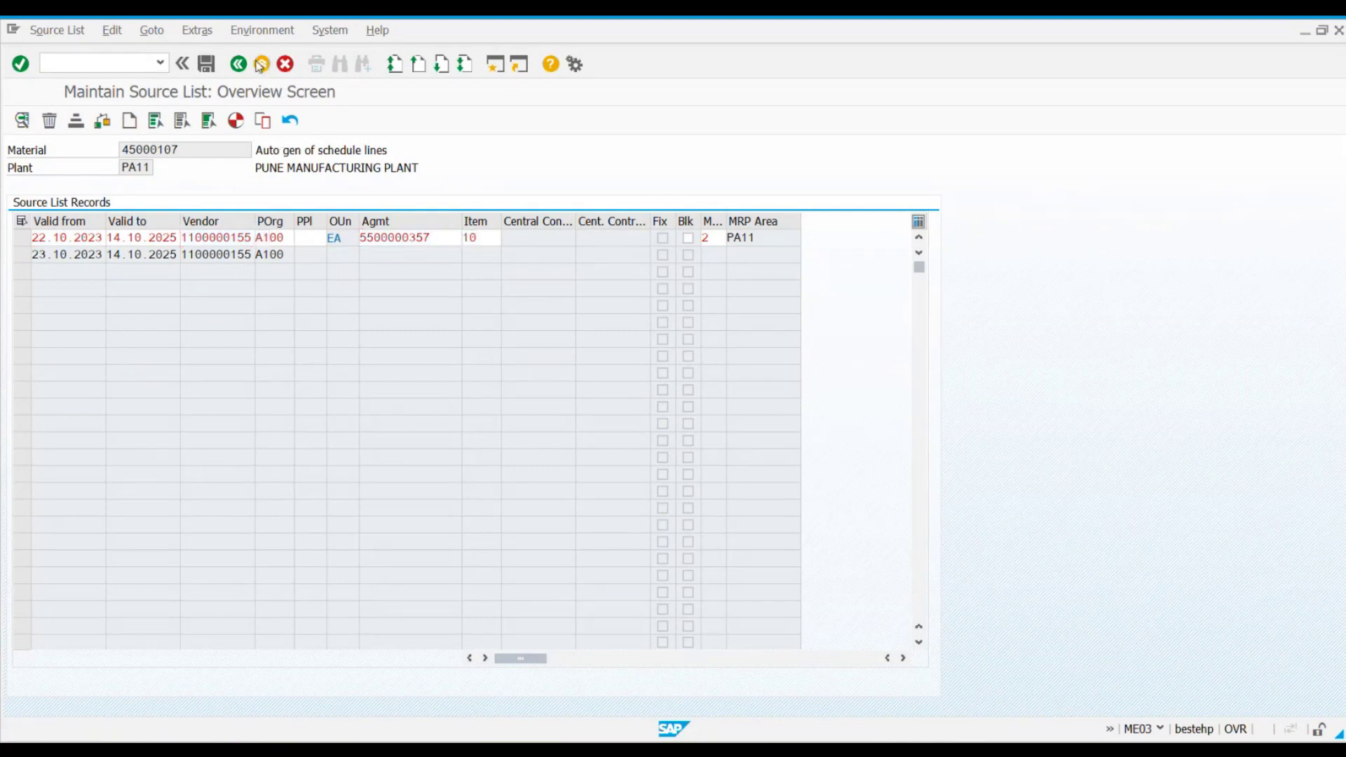
pyautogui.click(262, 65)
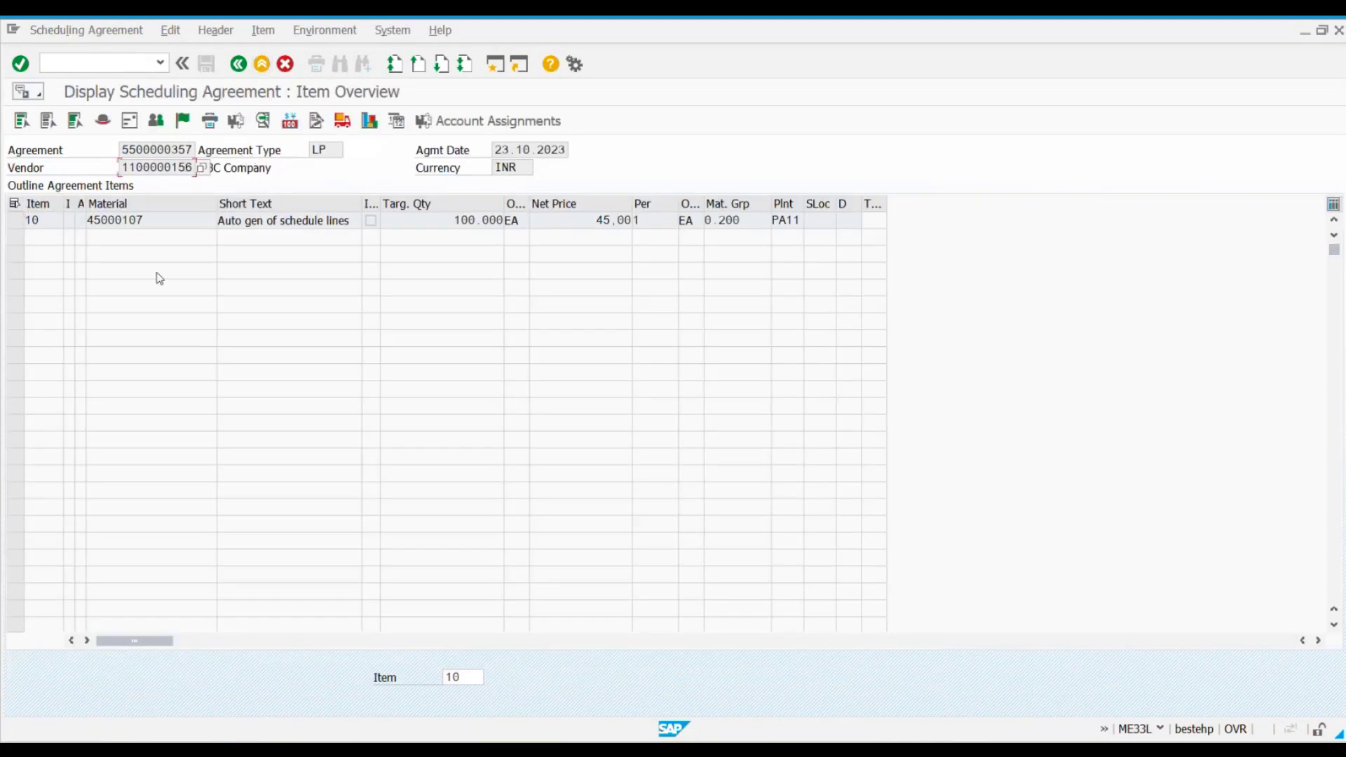
# Step: Open the source list of the scheduling agreement's item 10 and switch it to change mode
pyautogui.click(15, 220)
pyautogui.click(351, 31)
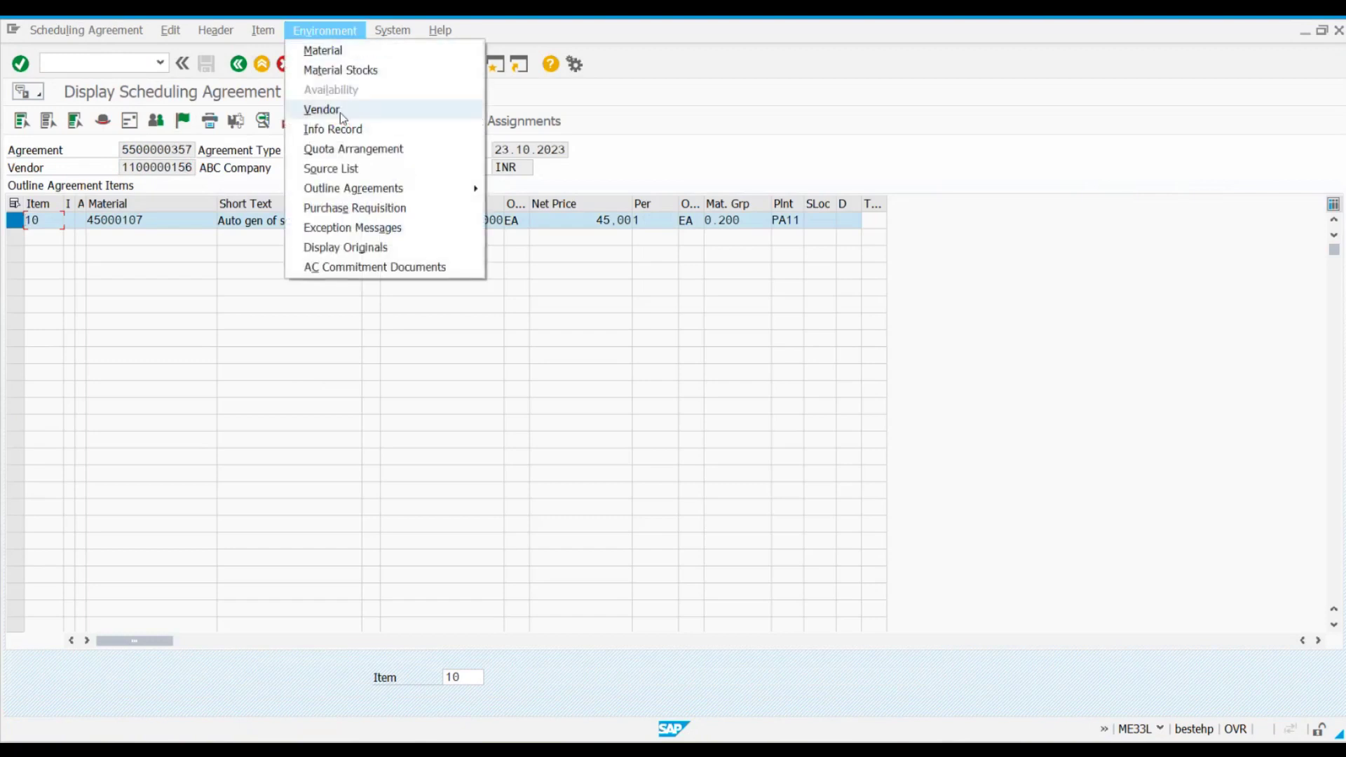
pyautogui.click(329, 169)
pyautogui.click(56, 31)
pyautogui.click(49, 70)
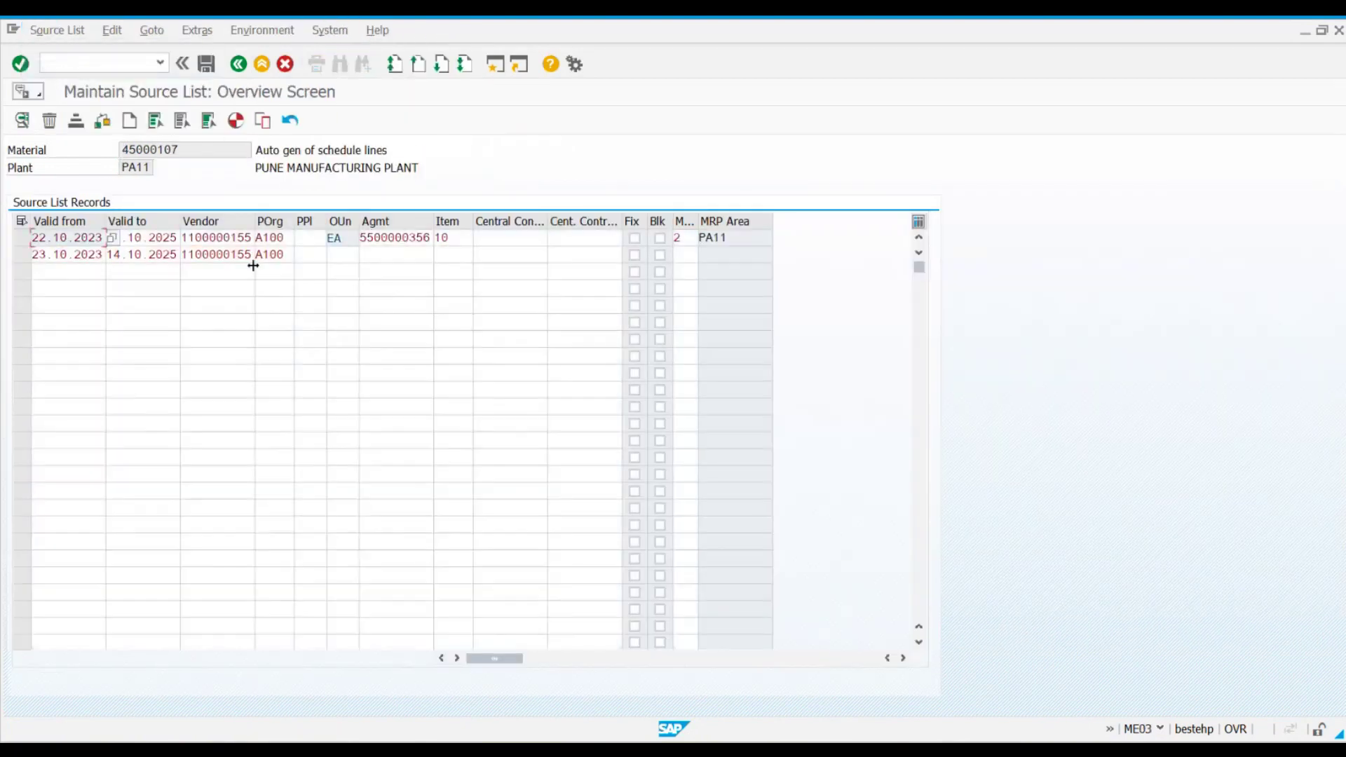
# Step: Assign the new scheduling agreement's vendor, agreement number and item 10 to the first source list record and save the list
pyautogui.click(247, 237)
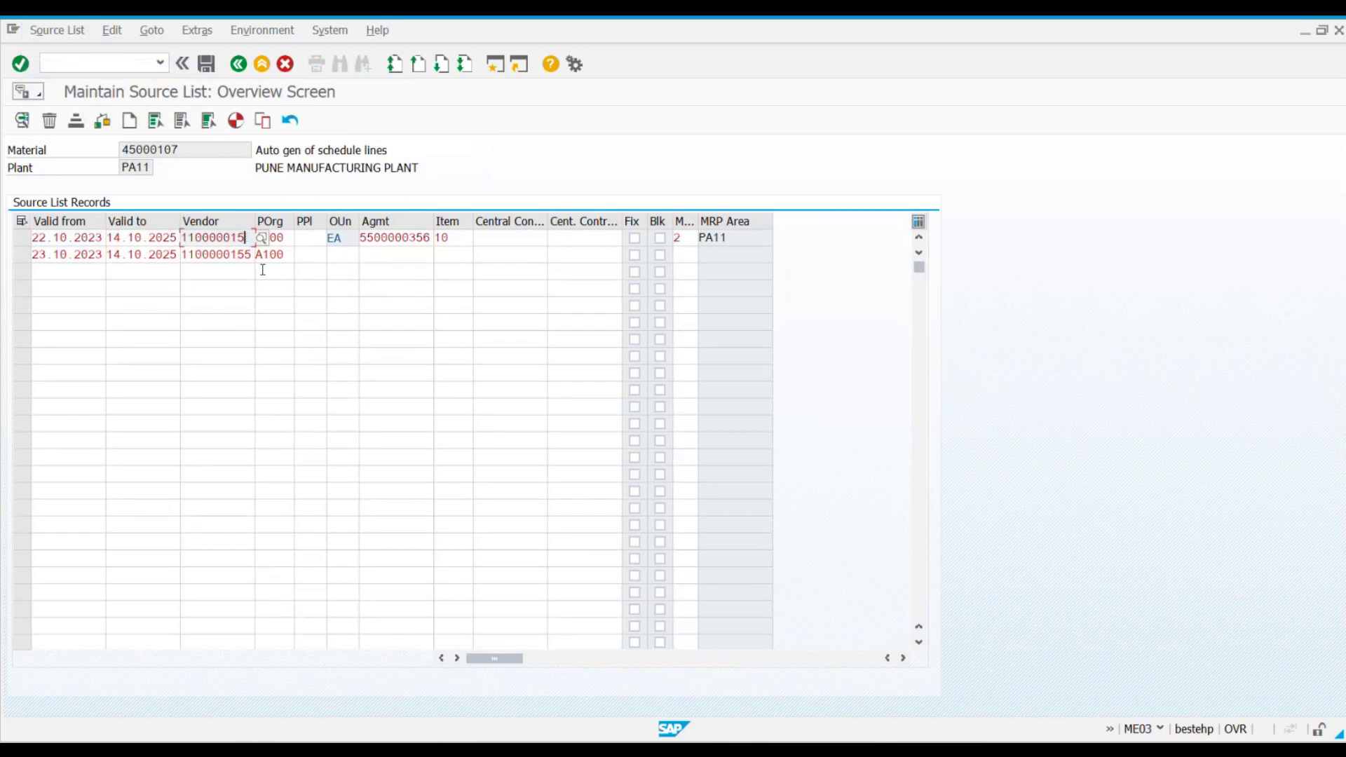
pyautogui.press('Return')
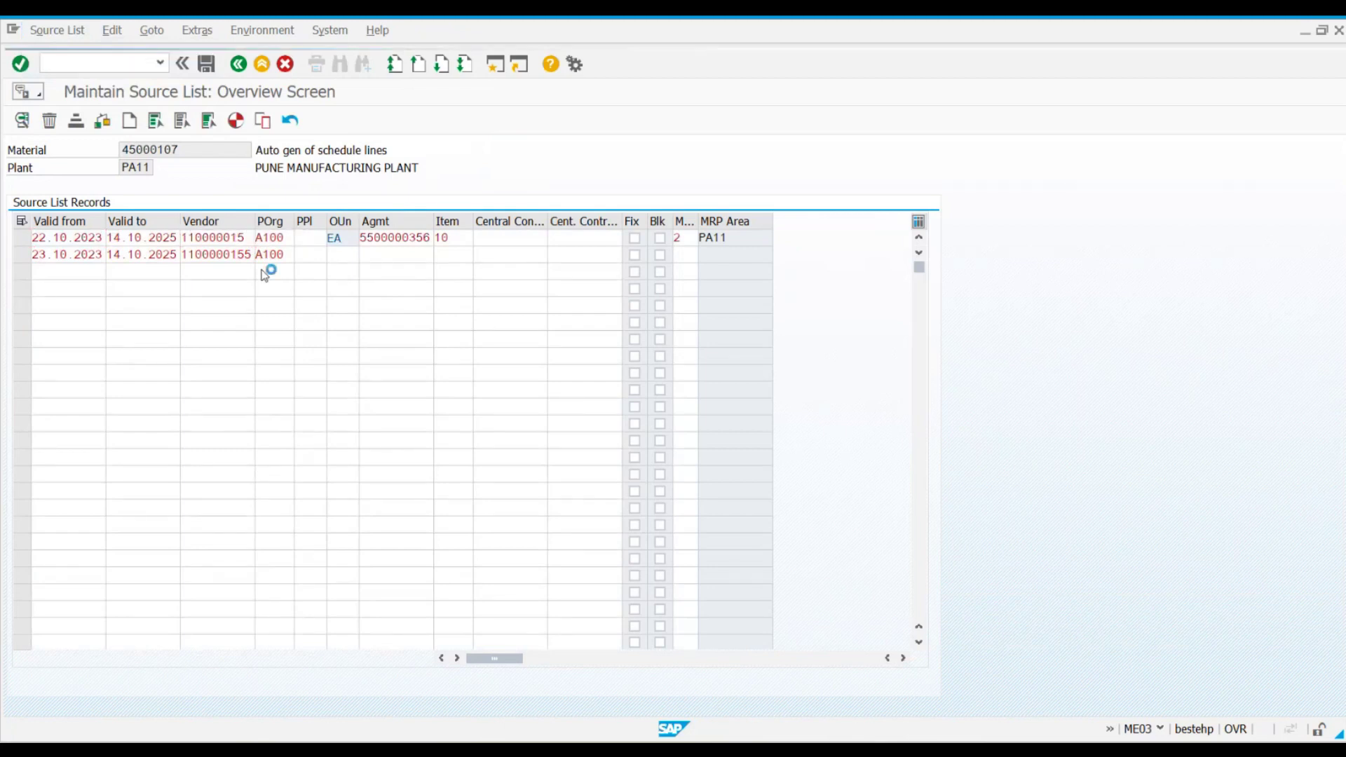
pyautogui.click(421, 237)
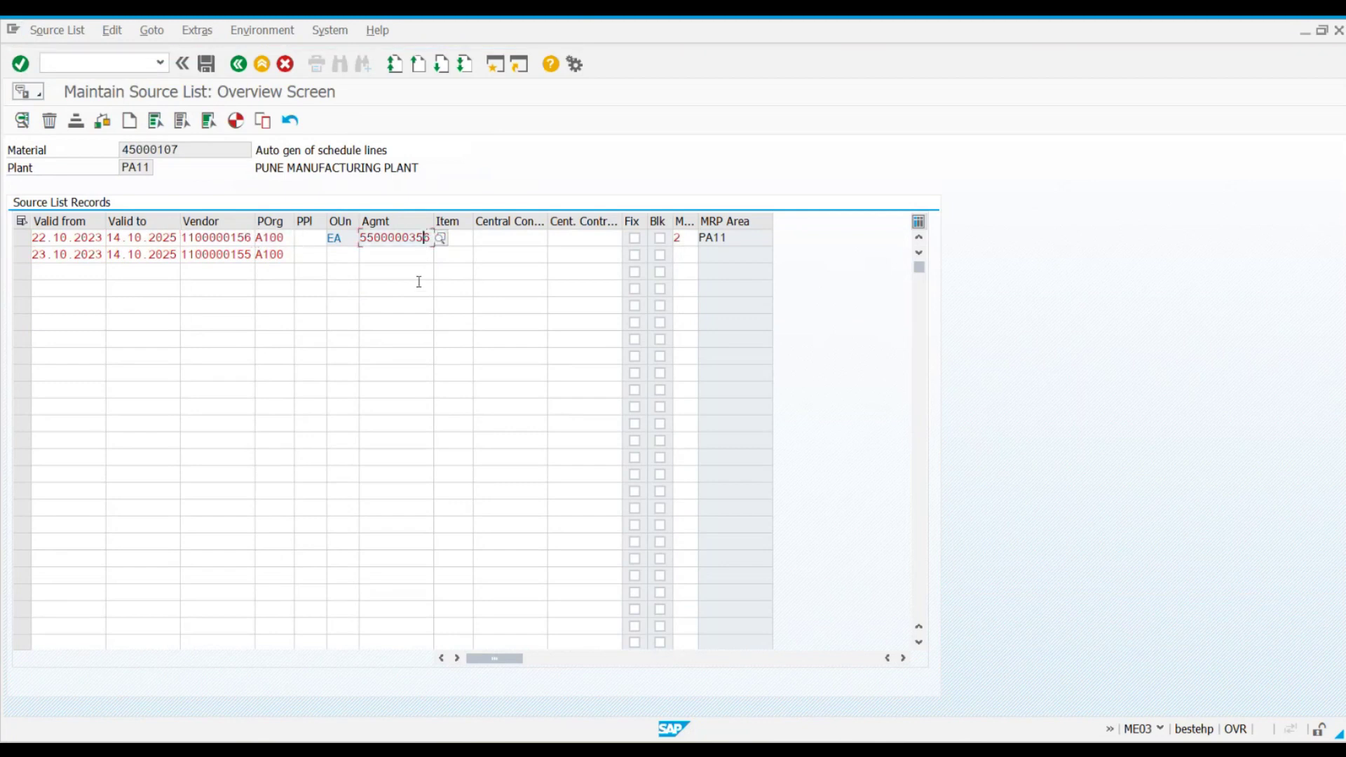
pyautogui.write('7')
pyautogui.press('Return')
pyautogui.press('Return')
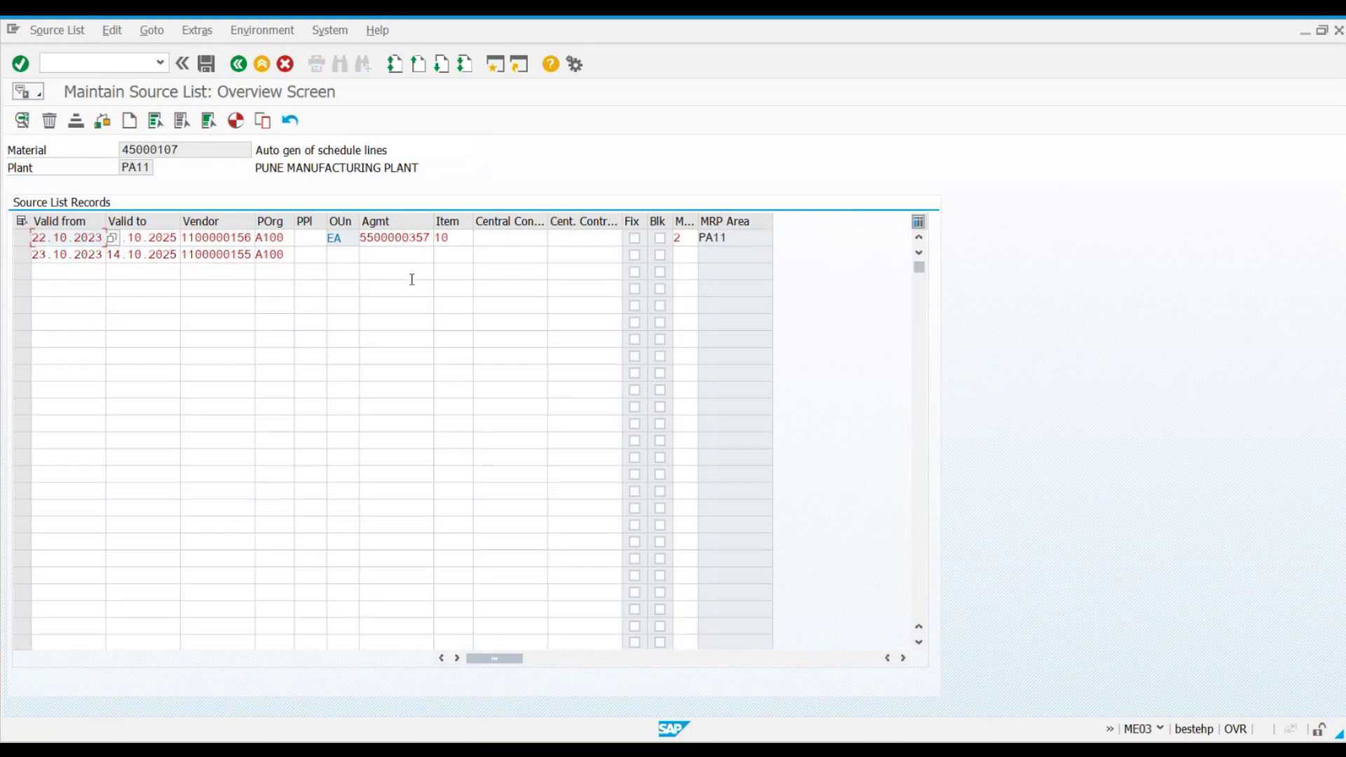
pyautogui.click(211, 68)
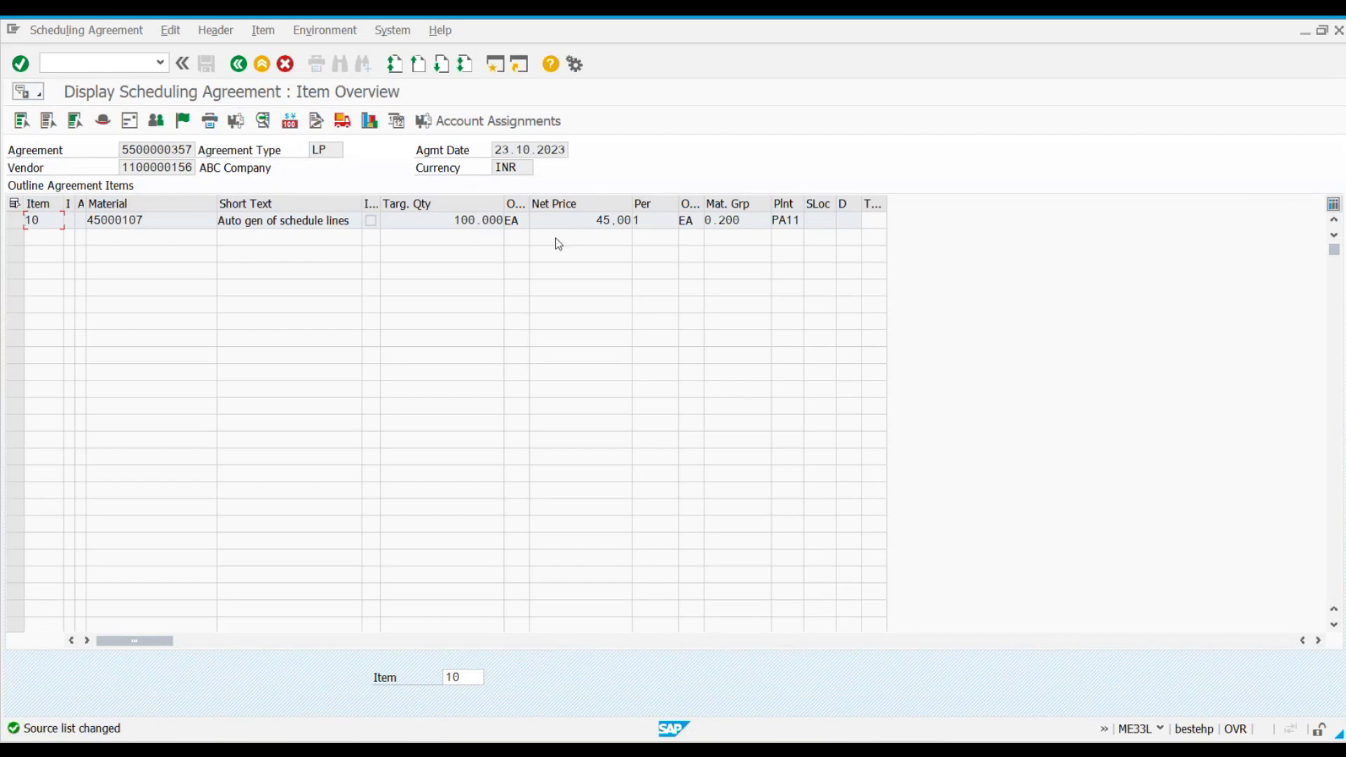
# Step: Reopen the scheduling agreement in display mode and display the source list of item 10
pyautogui.click(239, 75)
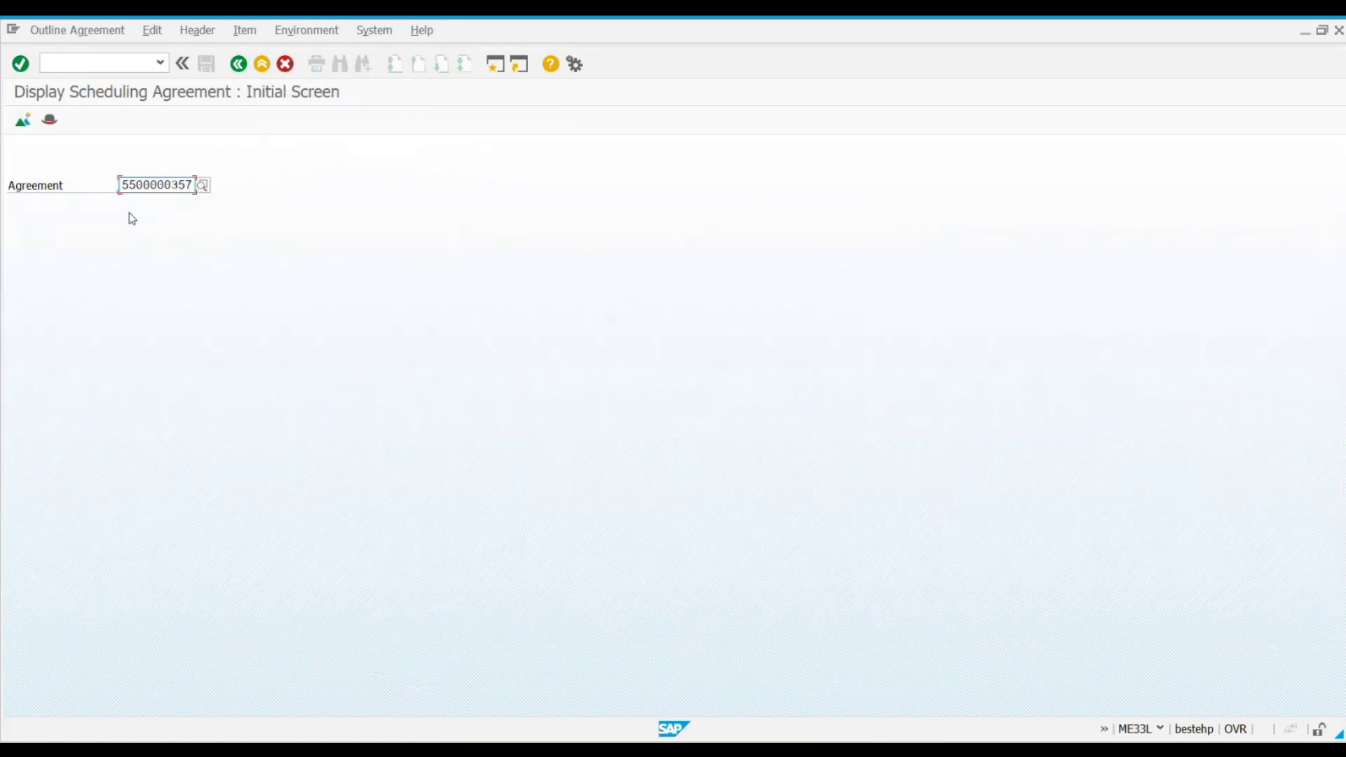
pyautogui.press('Return')
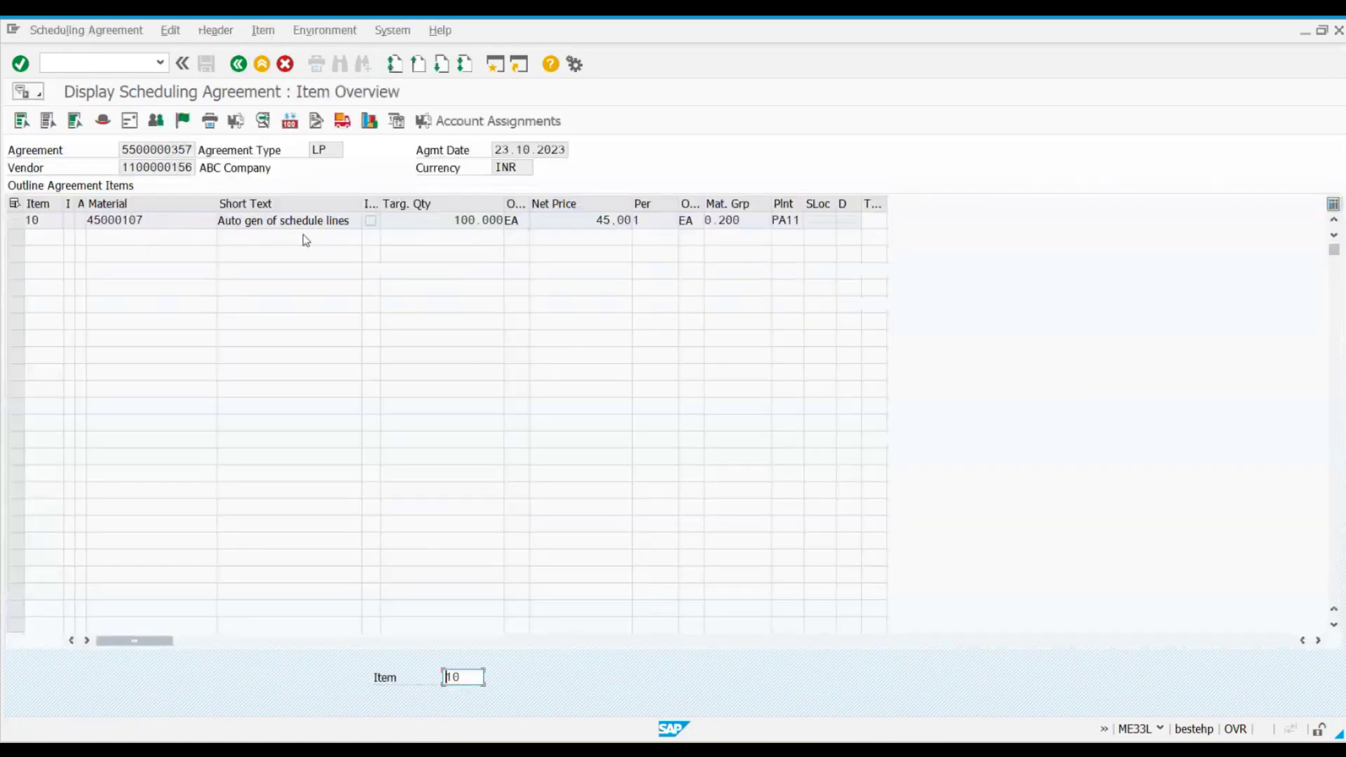
pyautogui.click(15, 220)
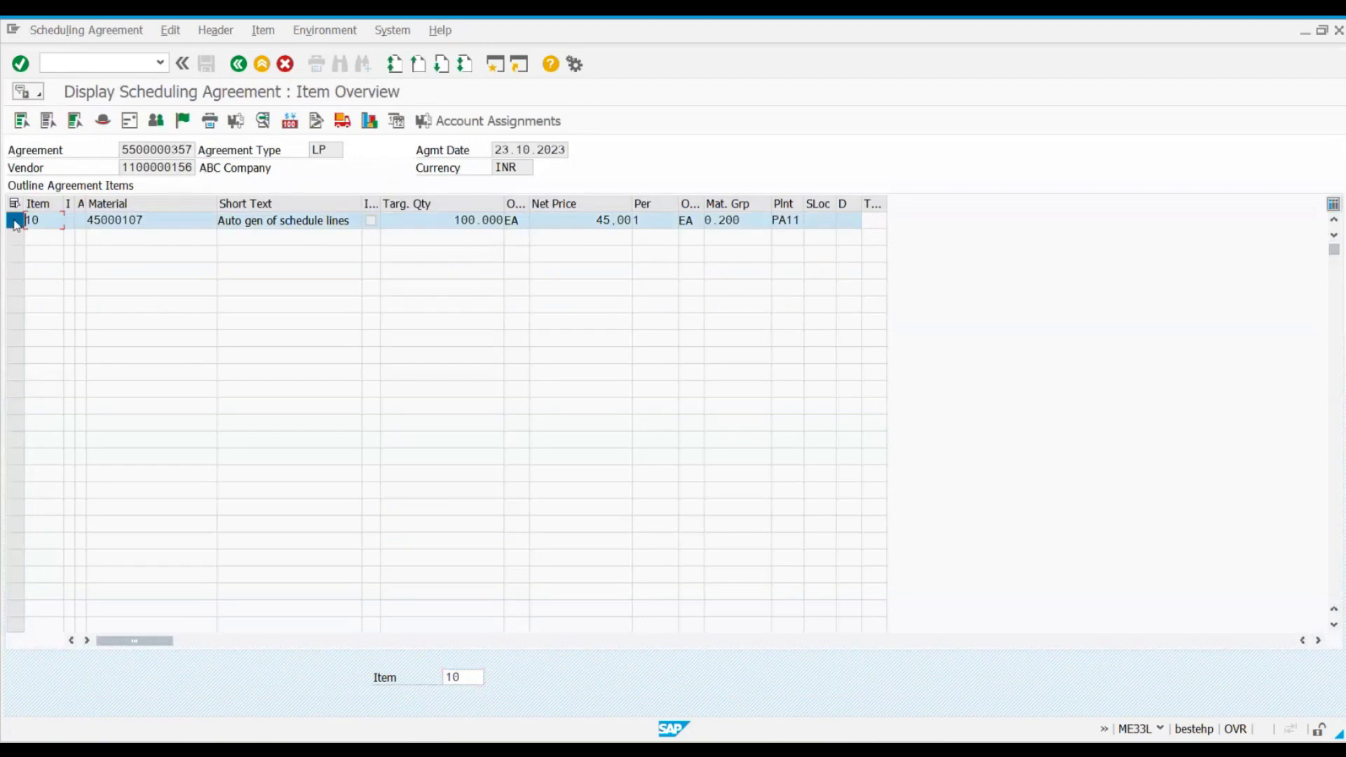
pyautogui.click(304, 32)
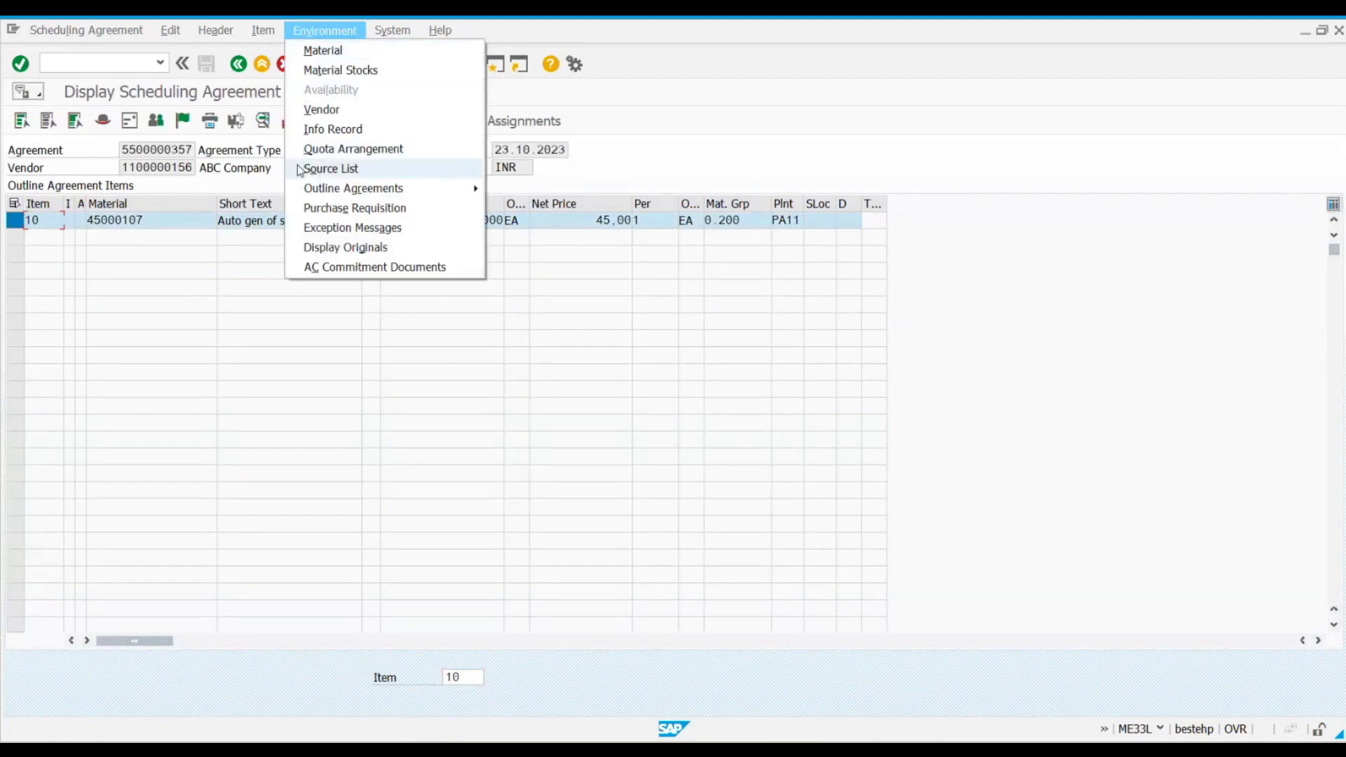
pyautogui.click(330, 169)
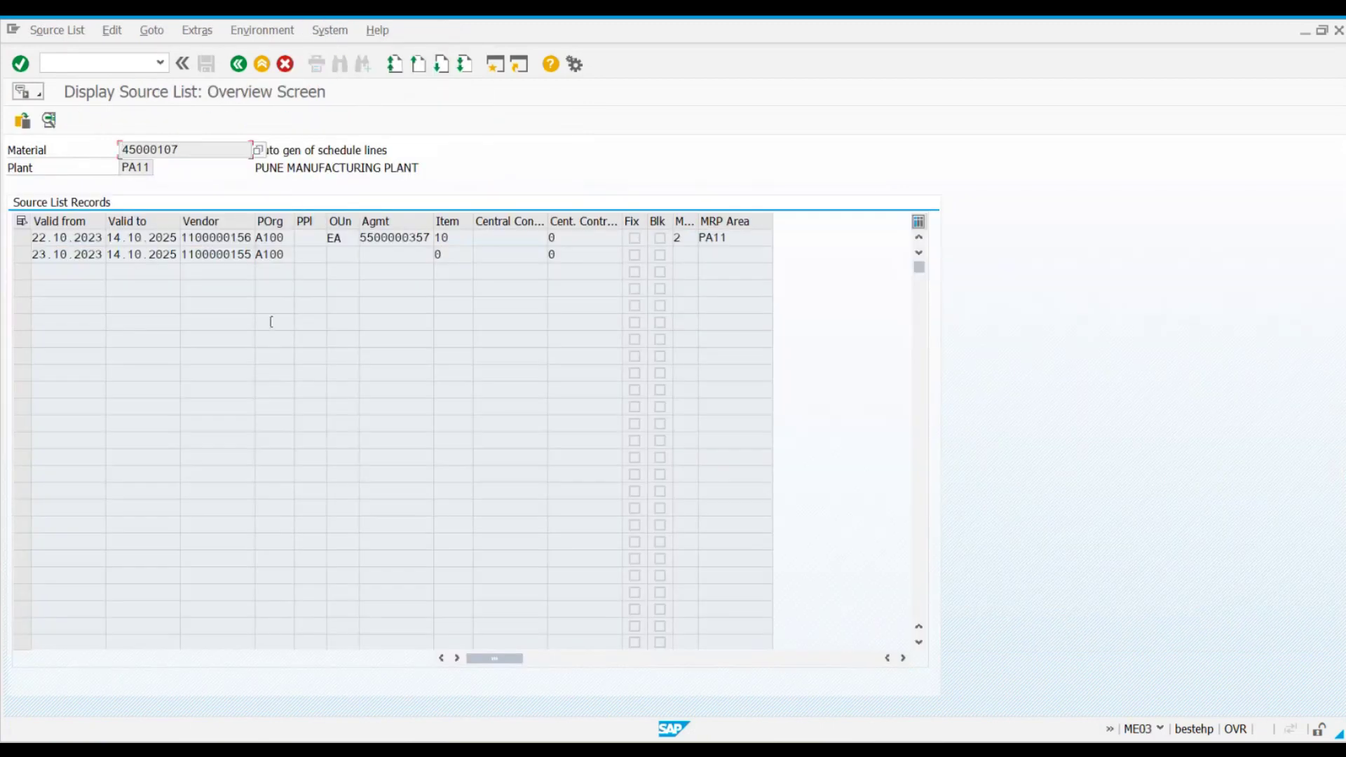
# Step: Examine the first source list record's vendor, agreement and MRP indicator, widening the MRP column
pyautogui.click(237, 238)
pyautogui.click(430, 239)
pyautogui.click(22, 238)
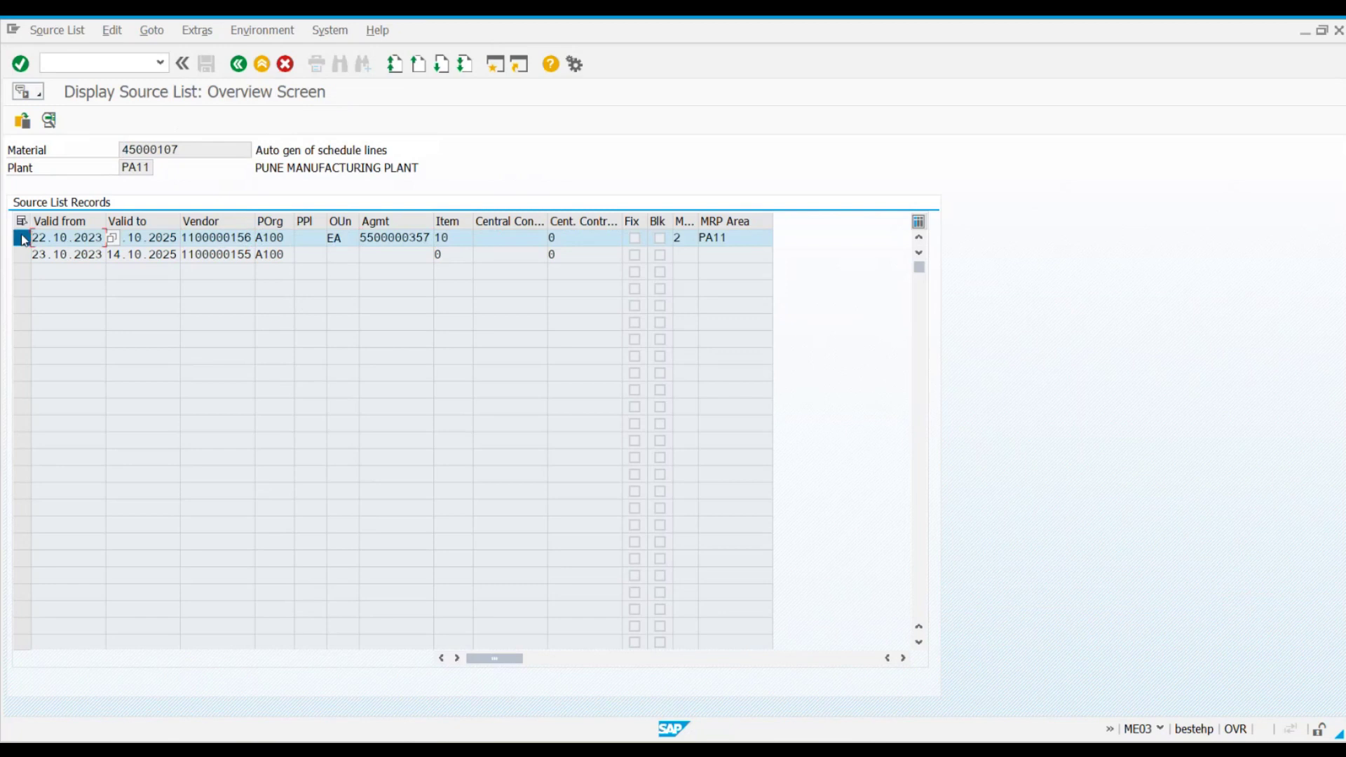
pyautogui.click(702, 236)
pyautogui.moveTo(696, 222); pyautogui.dragTo(704, 221)
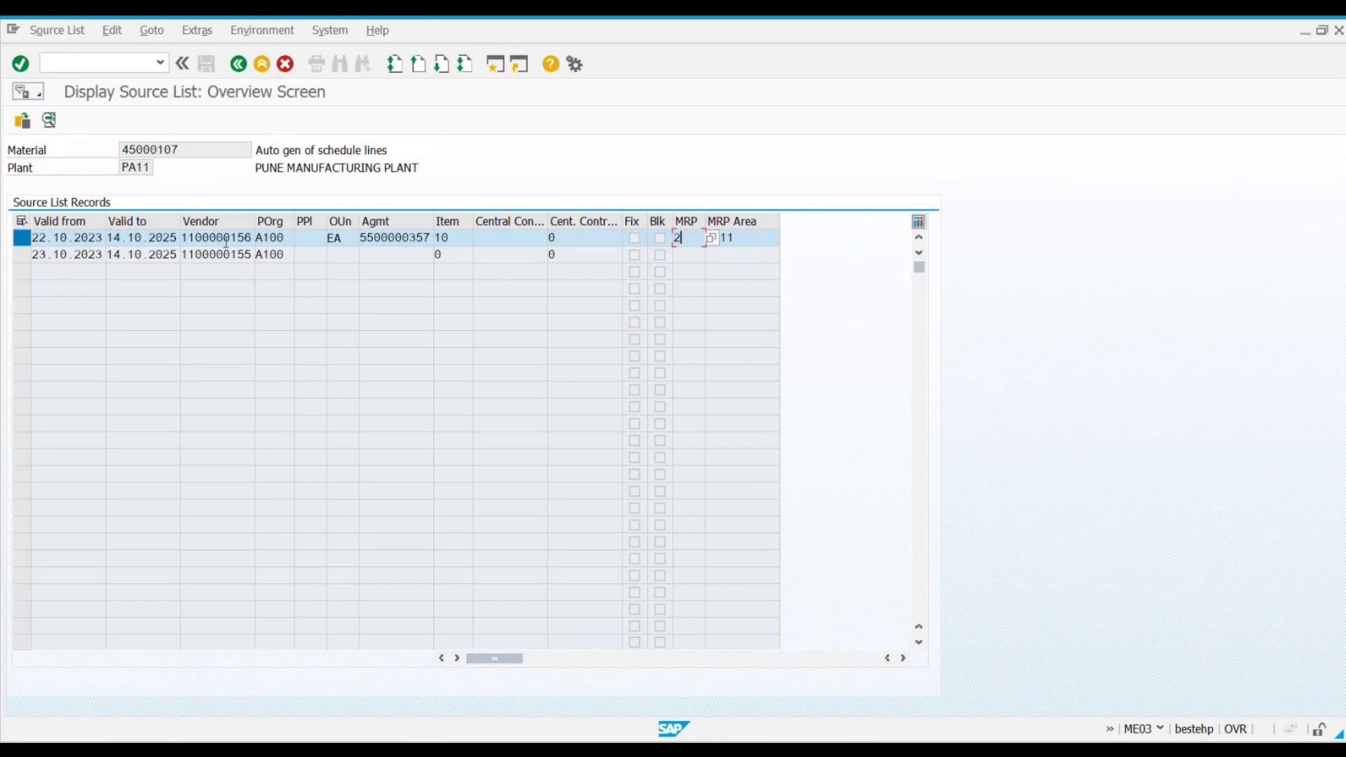
pyautogui.click(418, 238)
pyautogui.click(677, 239)
pyautogui.click(1133, 586)
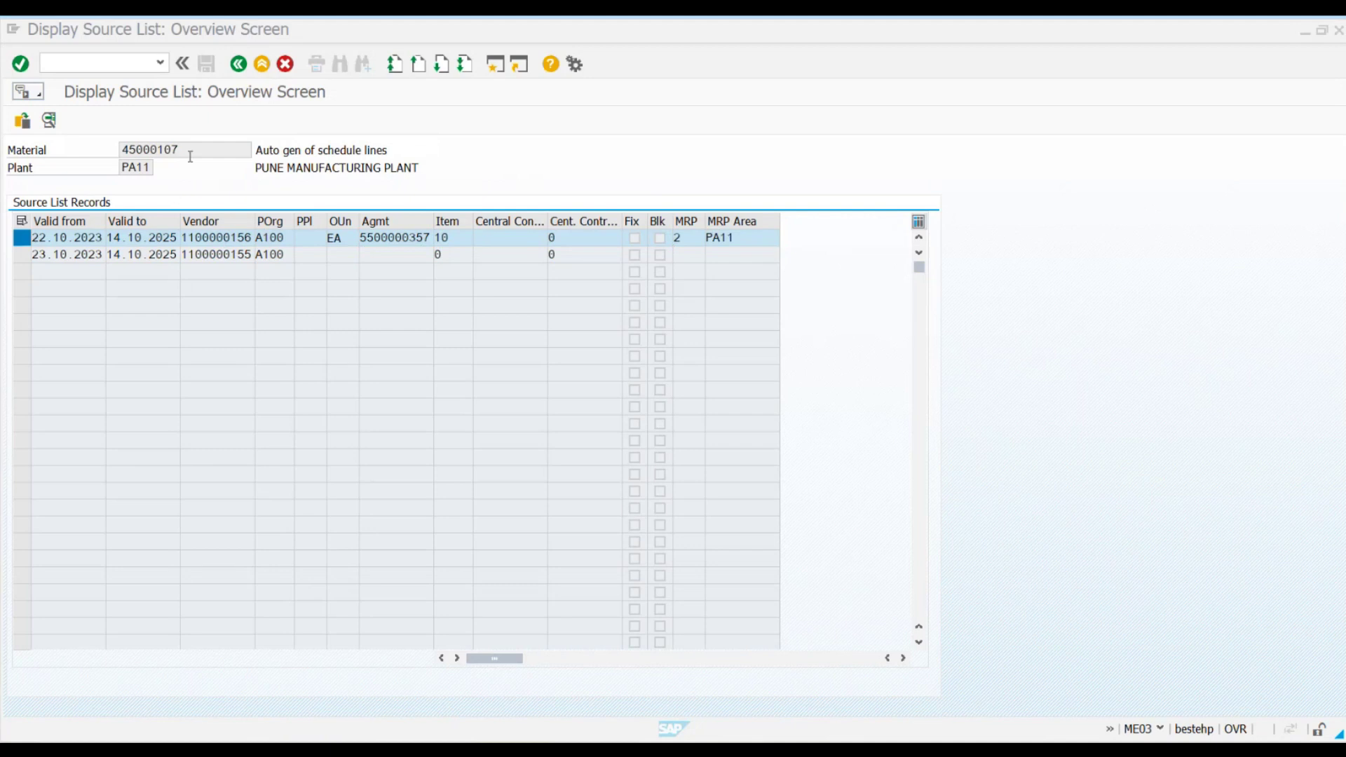
pyautogui.click(117, 150)
# Step: Leave the source list, reopen the scheduling agreement and check the delivery schedule of item 10
pyautogui.click(239, 64)
pyautogui.click(239, 64)
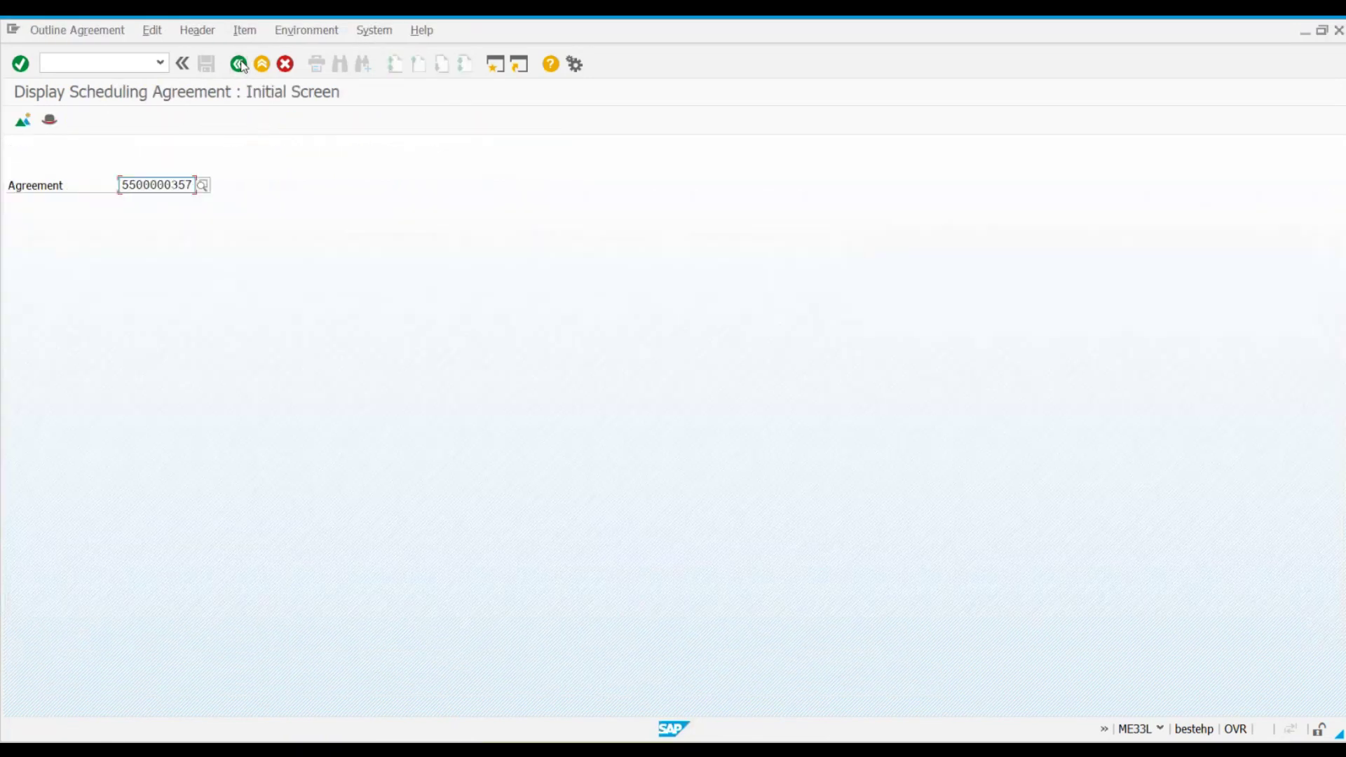
pyautogui.click(58, 69)
pyautogui.press('Return')
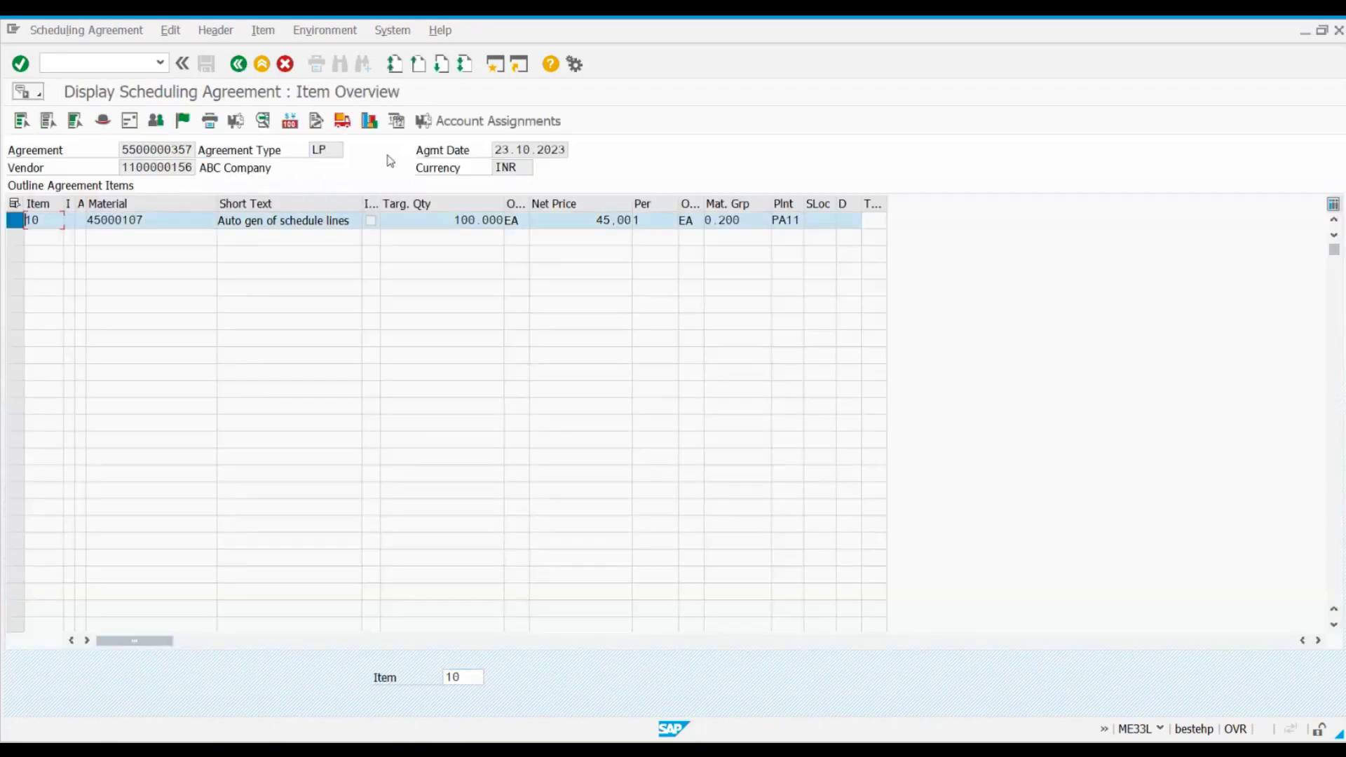
pyautogui.click(392, 123)
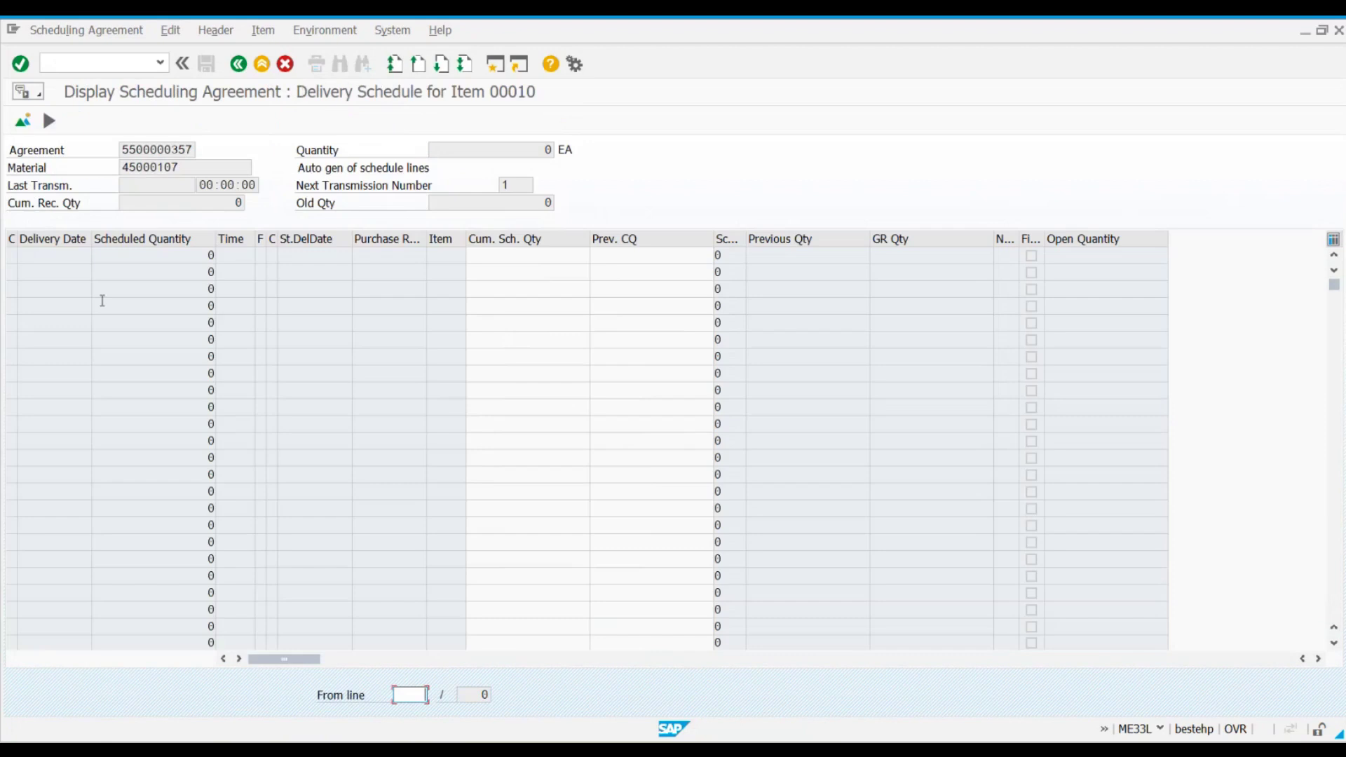
pyautogui.click(238, 64)
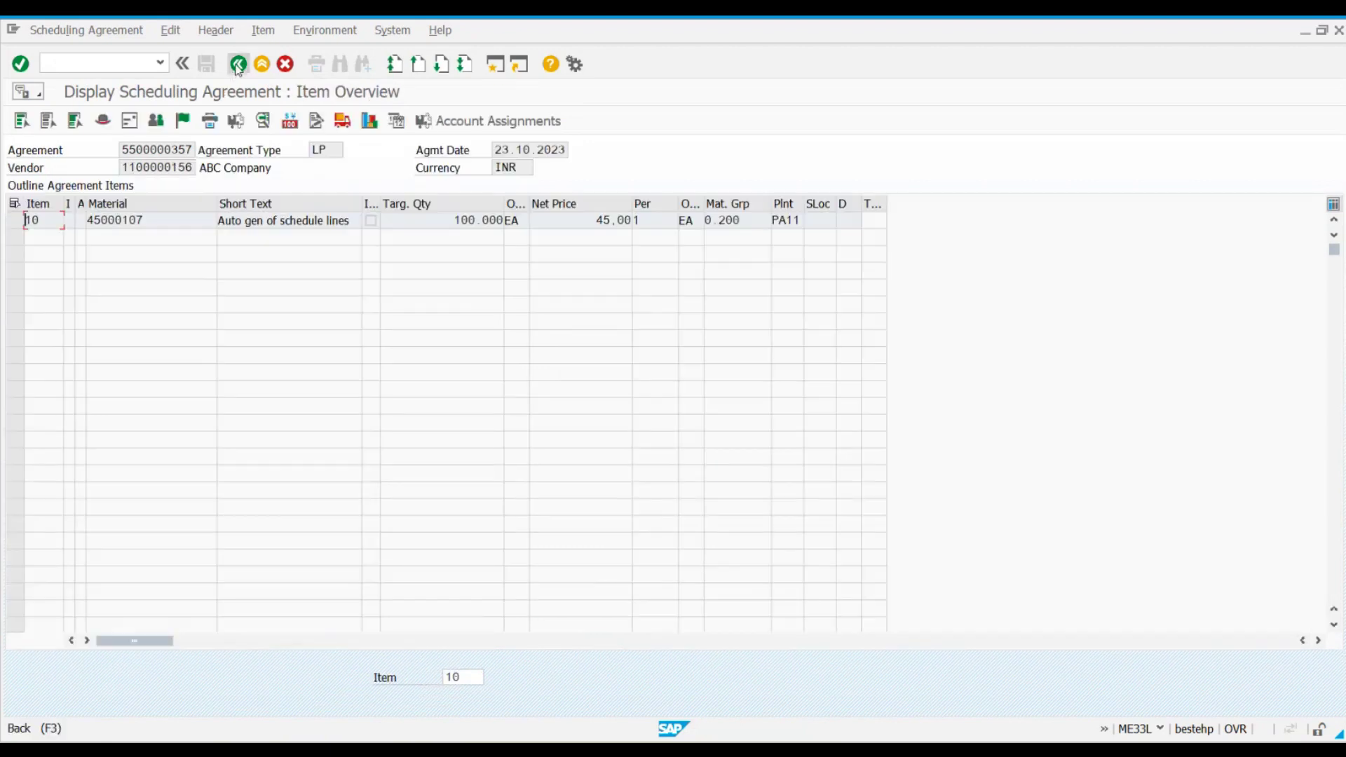
# Step: Leave the scheduling agreement and open the view selection for material 45000107 in transaction MM03
pyautogui.click(238, 64)
pyautogui.click(238, 64)
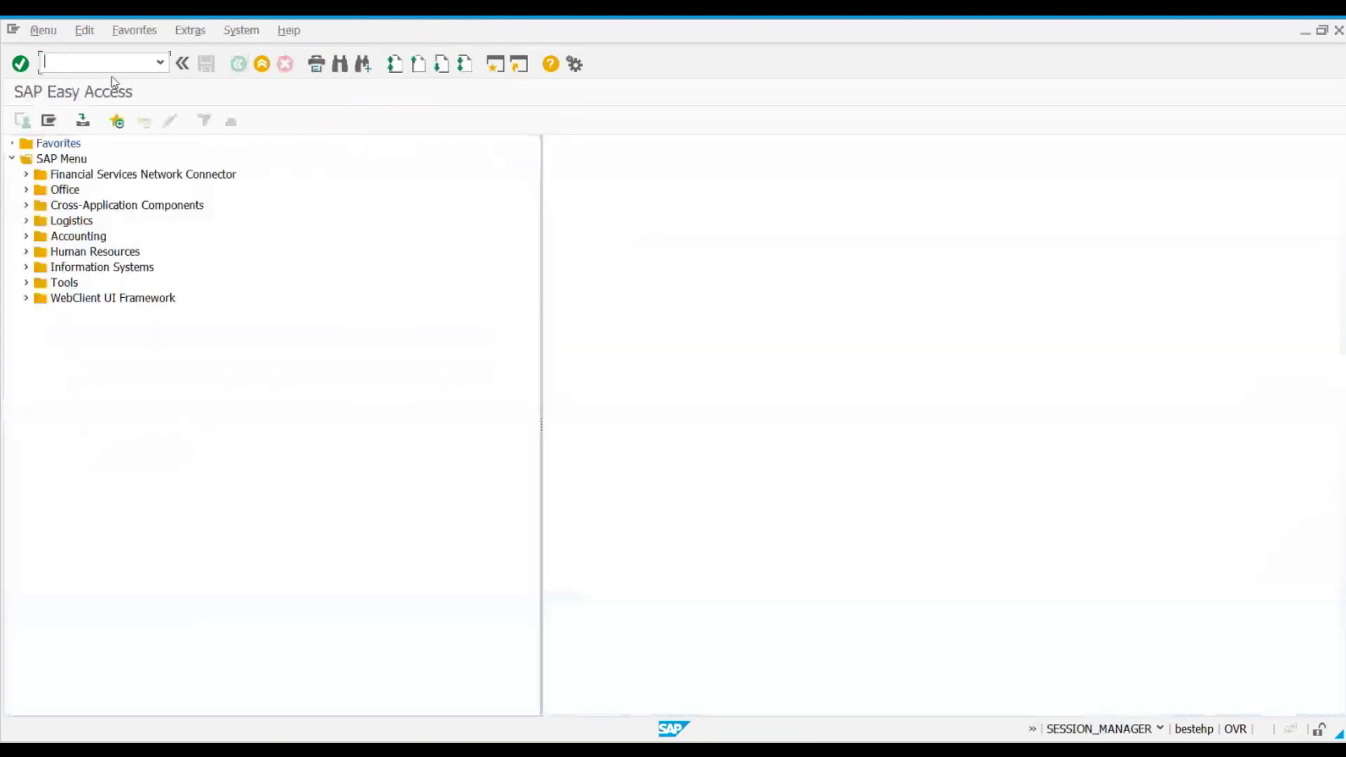
pyautogui.write('mm')
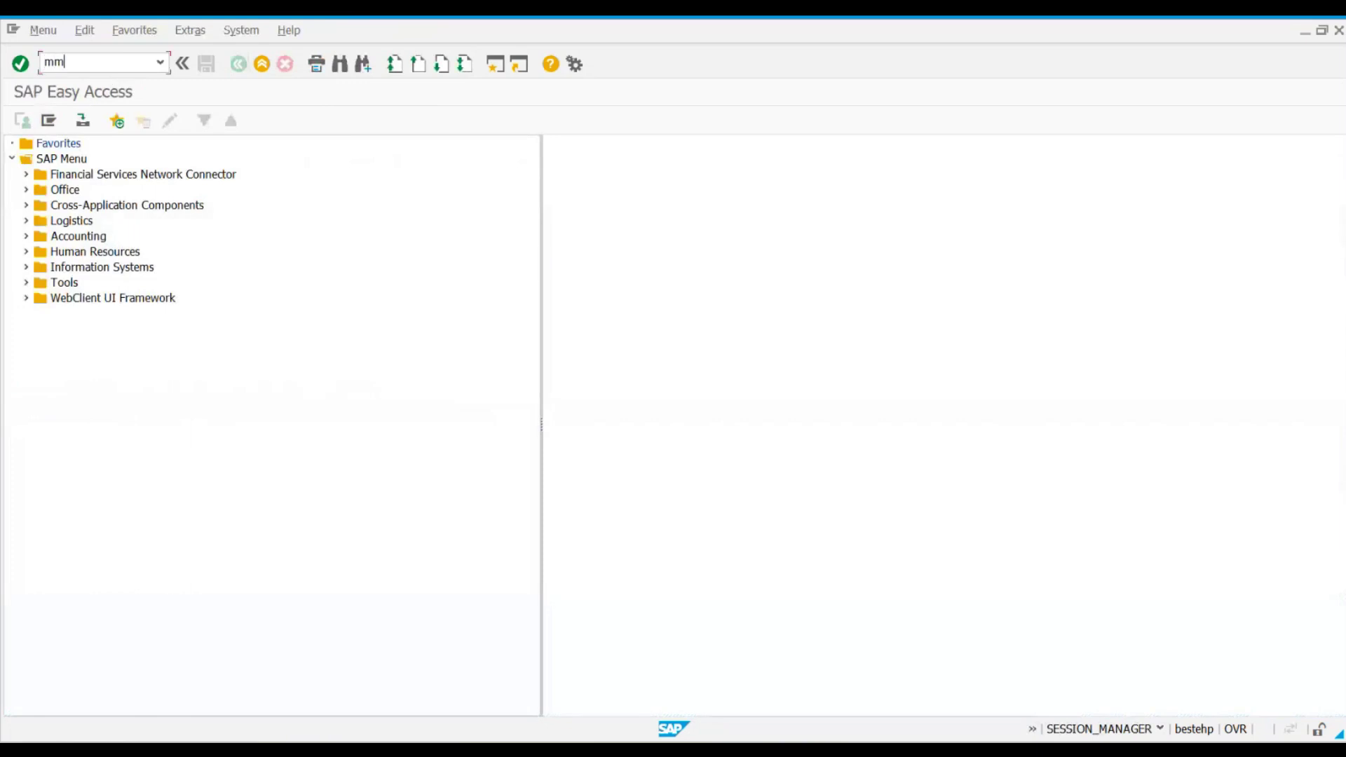
pyautogui.write('03')
pyautogui.press('Return')
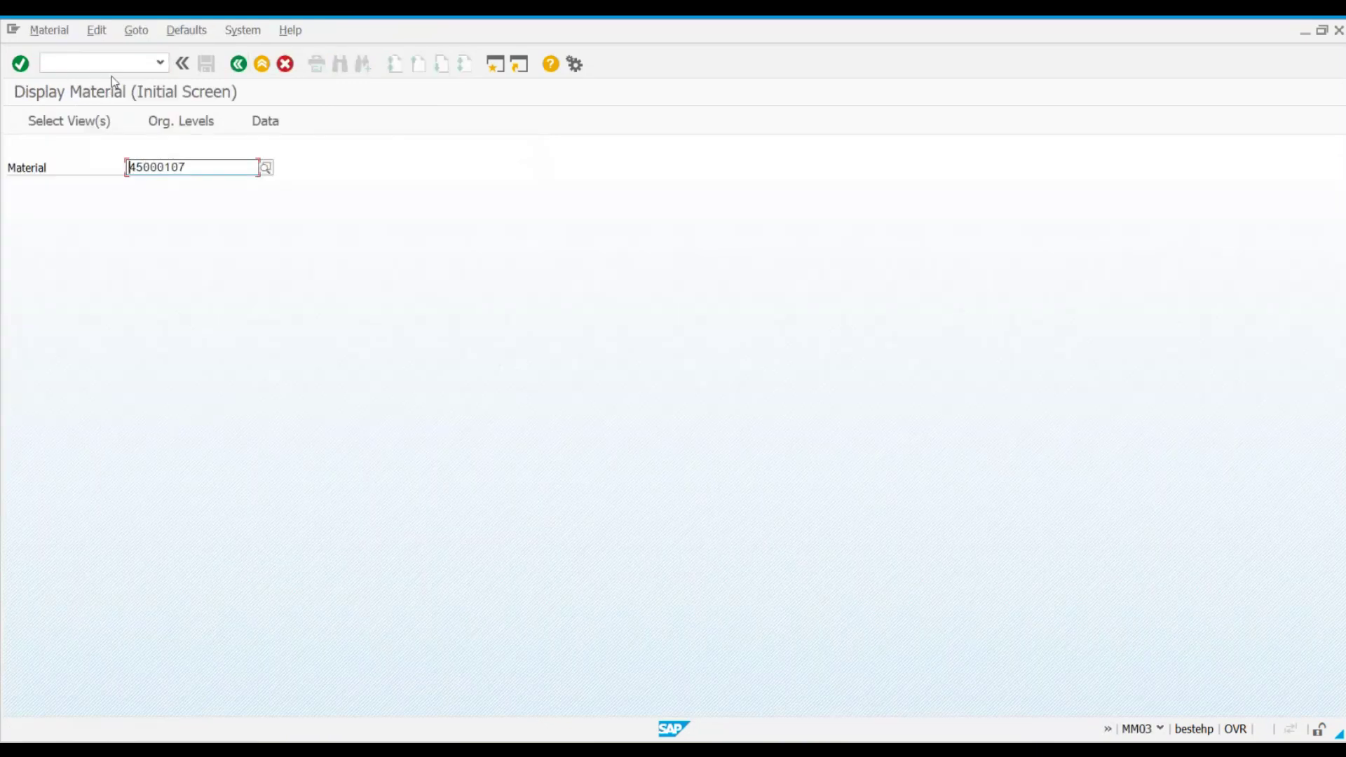
pyautogui.press('Return')
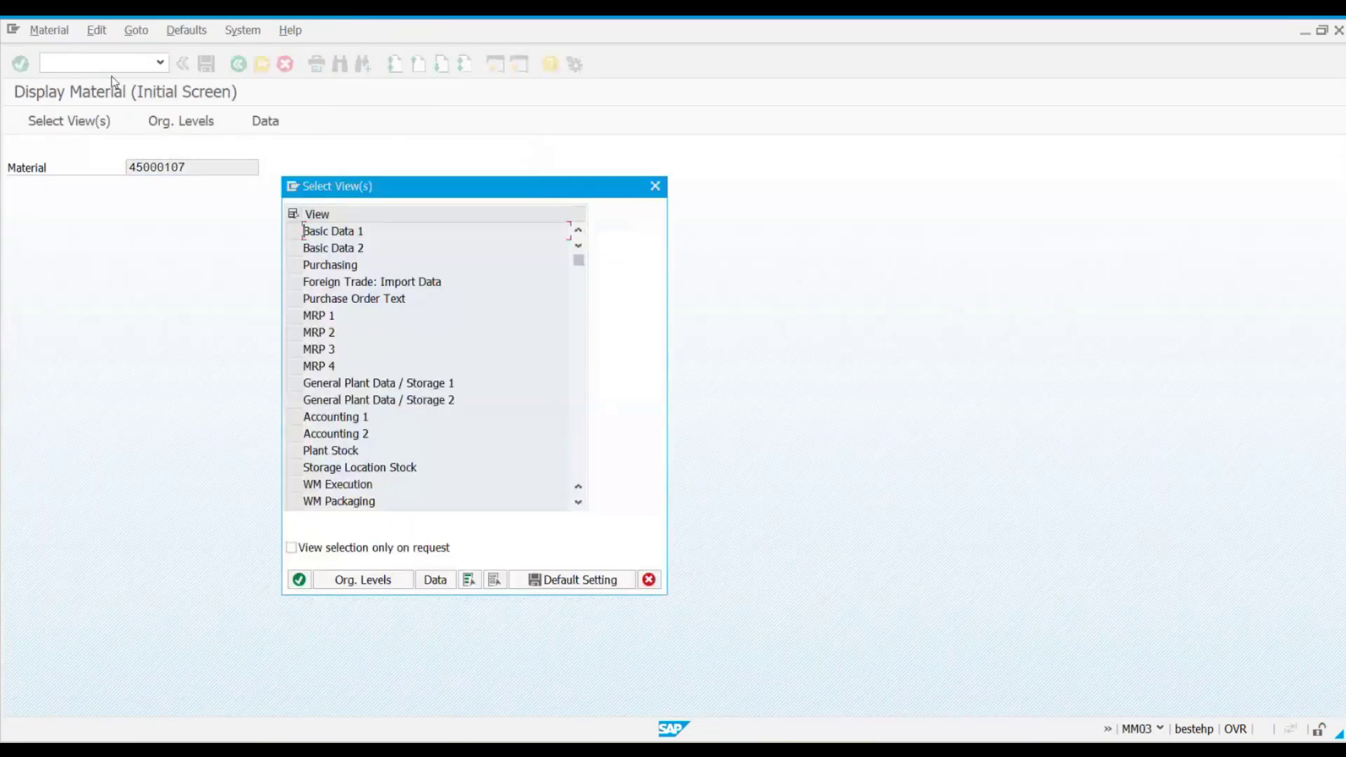
# Step: Display the material's MRP 1 and MRP 2 views for plant PA11
pyautogui.click(293, 315)
pyautogui.click(293, 332)
pyautogui.click(354, 582)
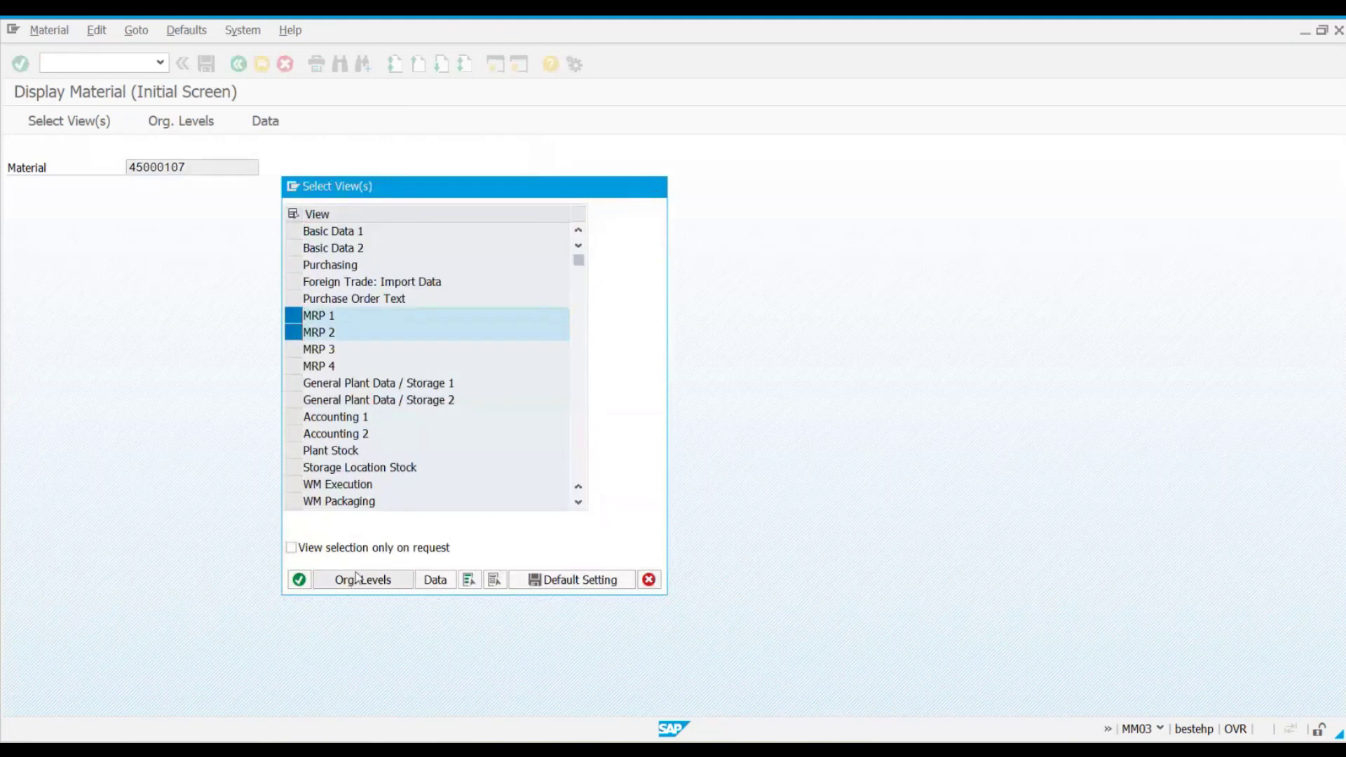
pyautogui.click(390, 299)
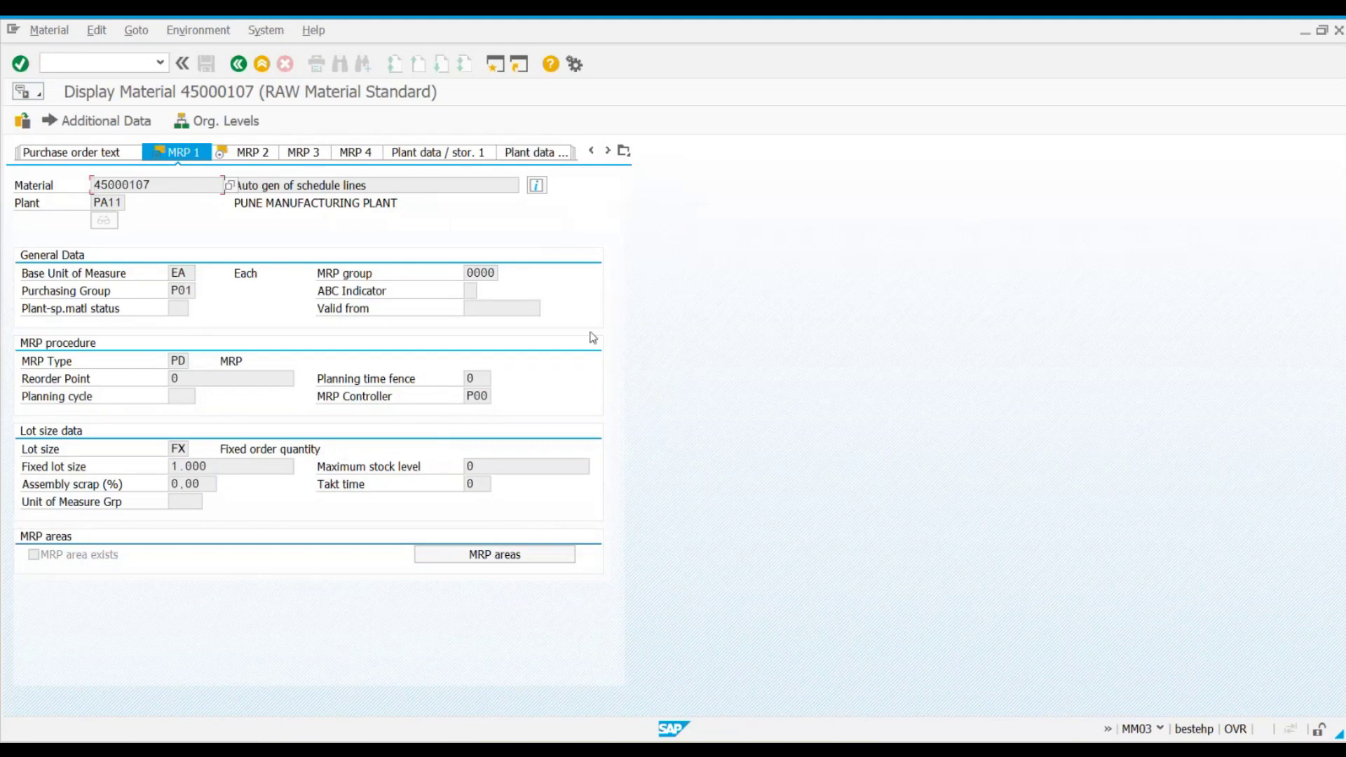
# Step: Open single-item, single-level planning with transaction MD03 and enable displaying results before they are saved
pyautogui.click(235, 65)
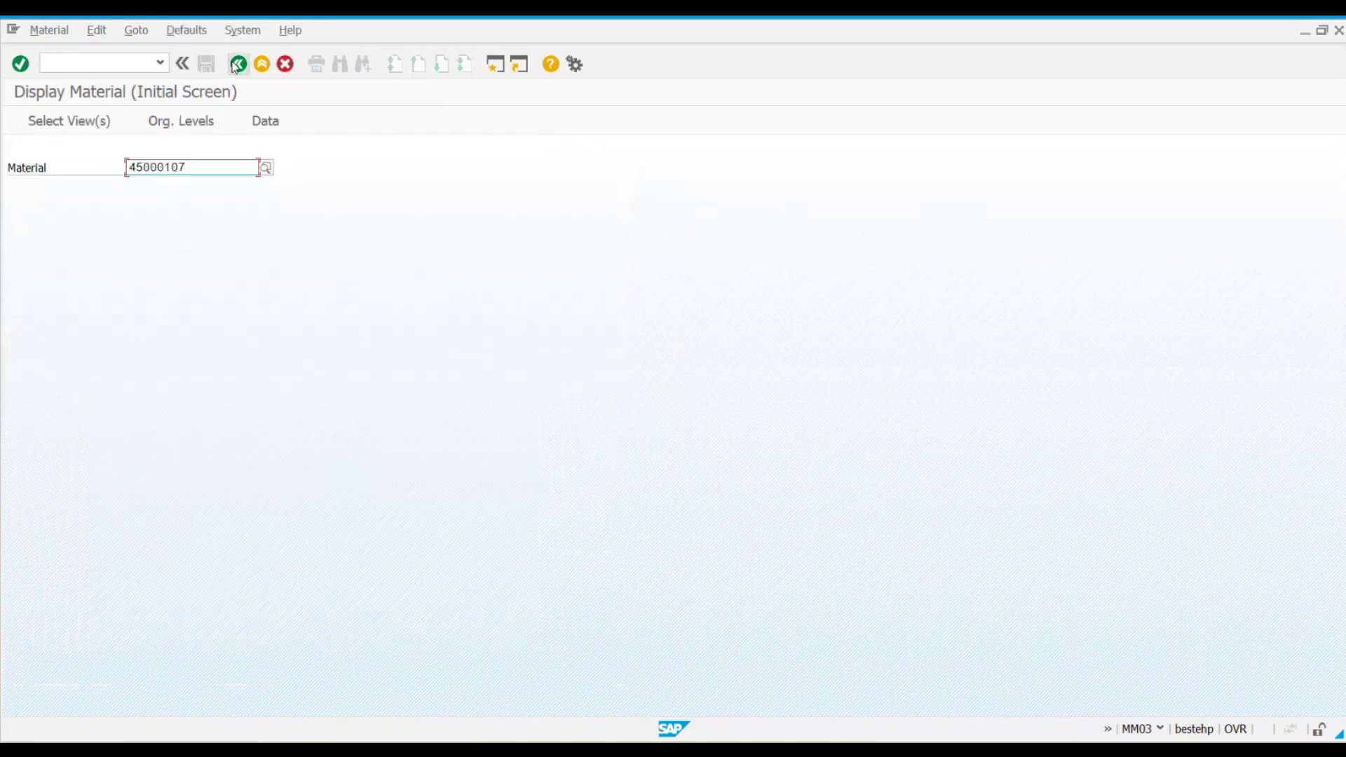
pyautogui.click(235, 65)
pyautogui.write('md03')
pyautogui.press('Return')
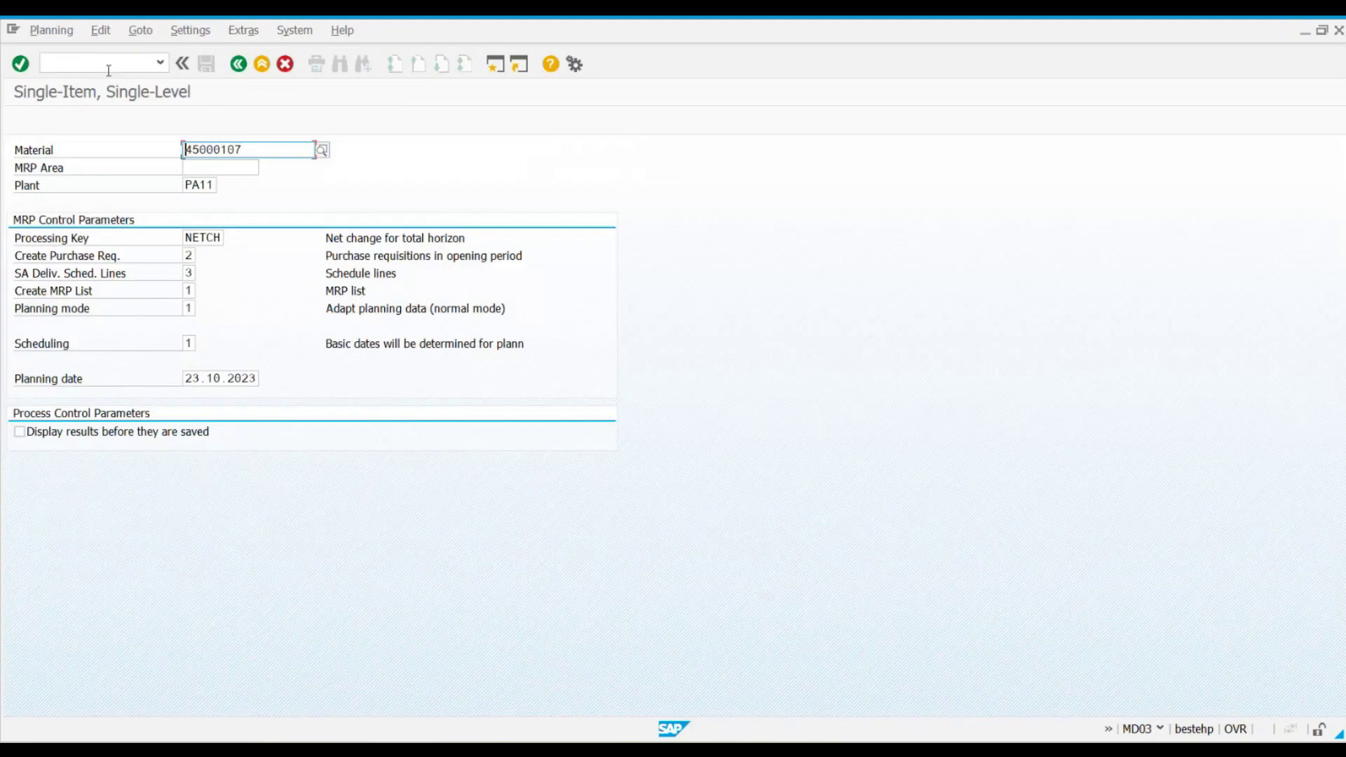
pyautogui.click(19, 432)
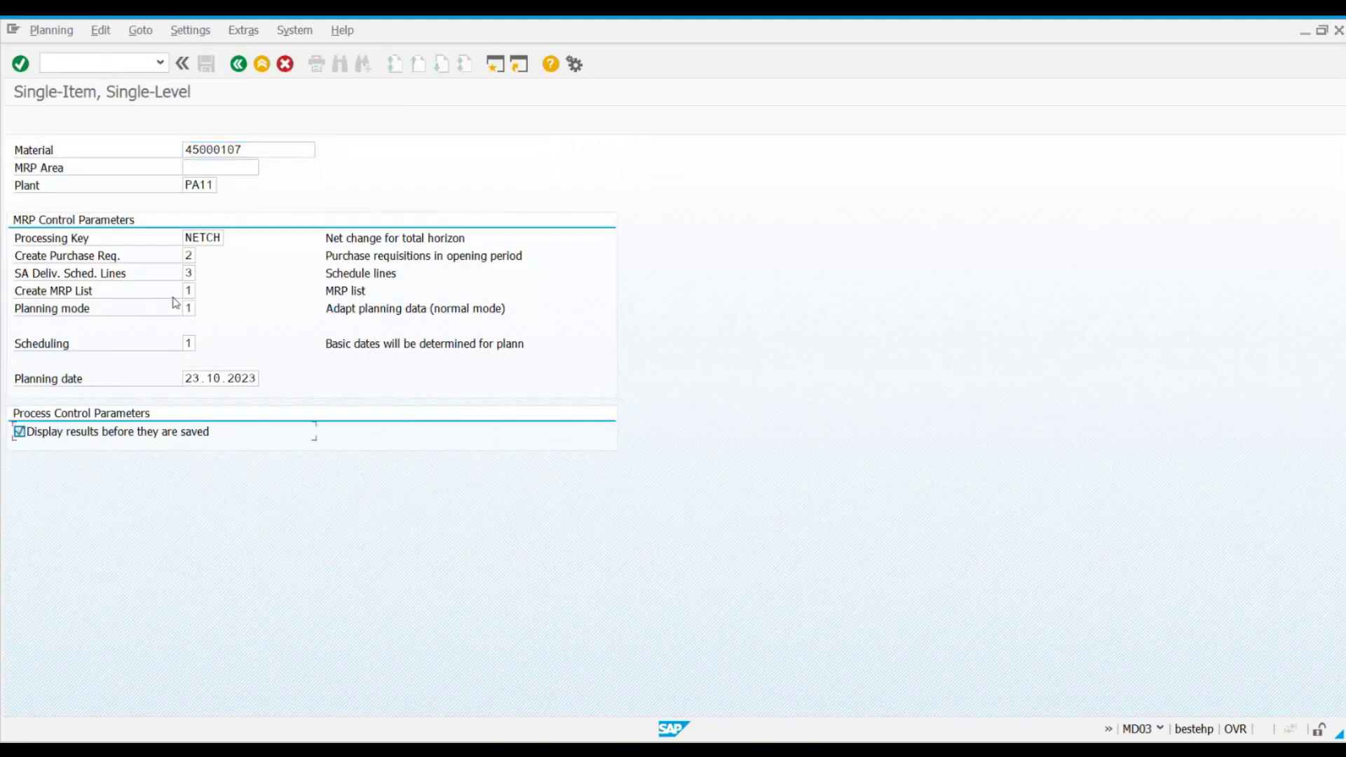
# Step: Set the planning mode to 3, delete and recreate planning data, and run the planning for material 45000107 in plant PA11
pyautogui.click(193, 275)
pyautogui.click(189, 309)
pyautogui.click(204, 309)
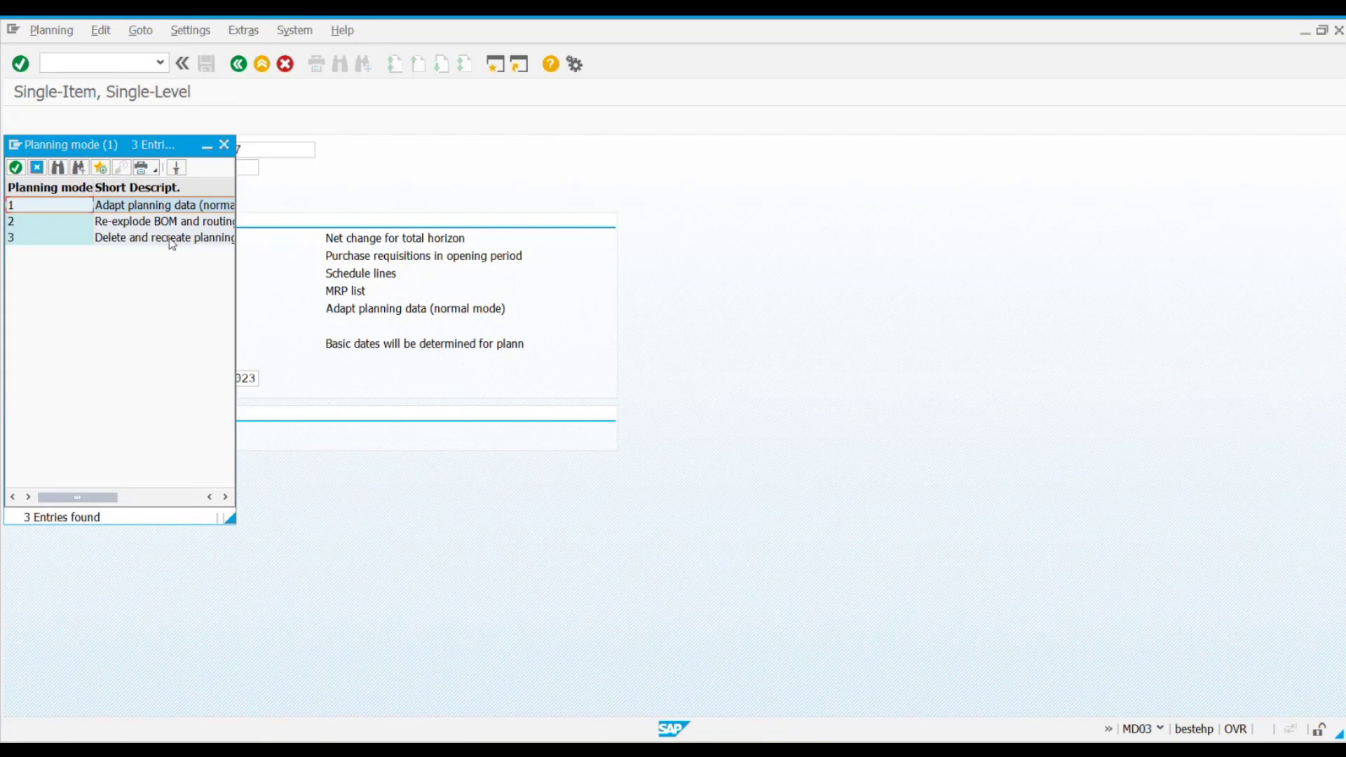
pyautogui.doubleClick(170, 238)
pyautogui.press('Return')
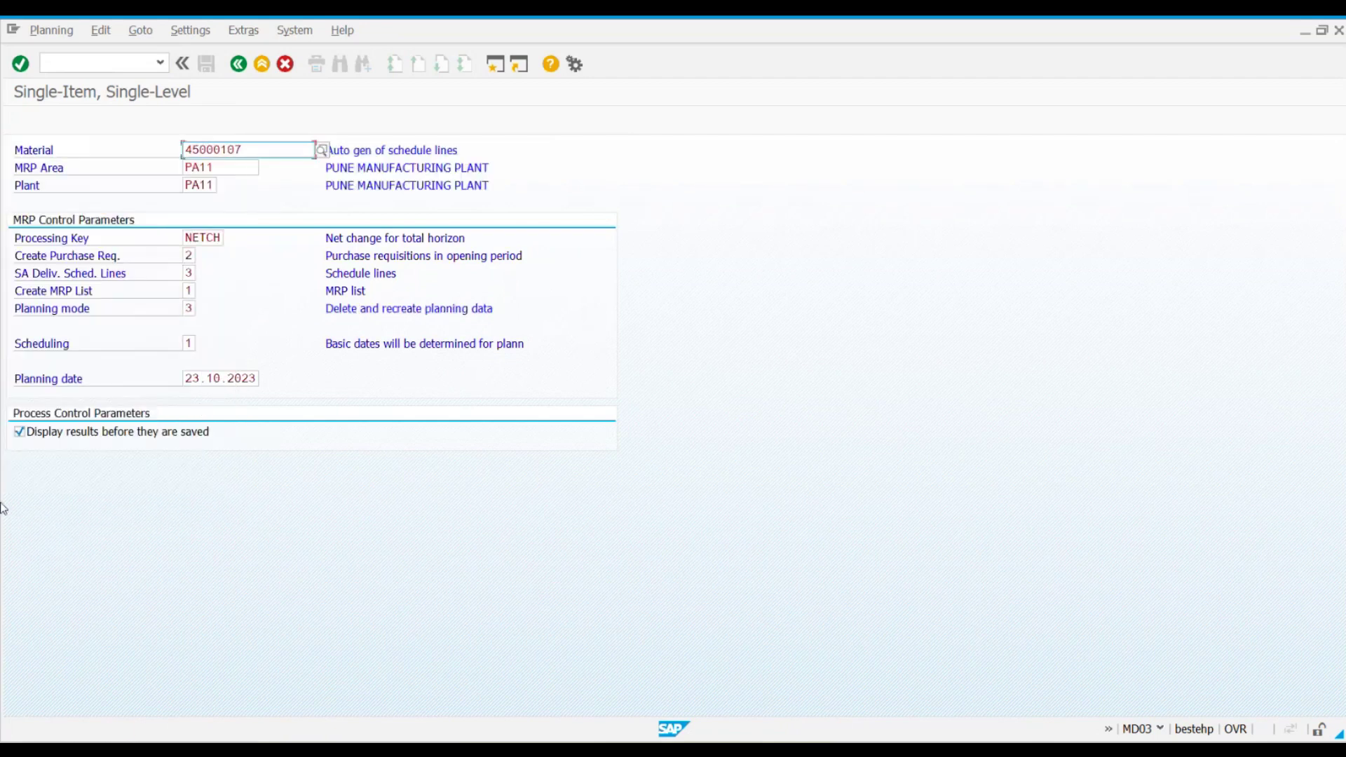
pyautogui.press('Return')
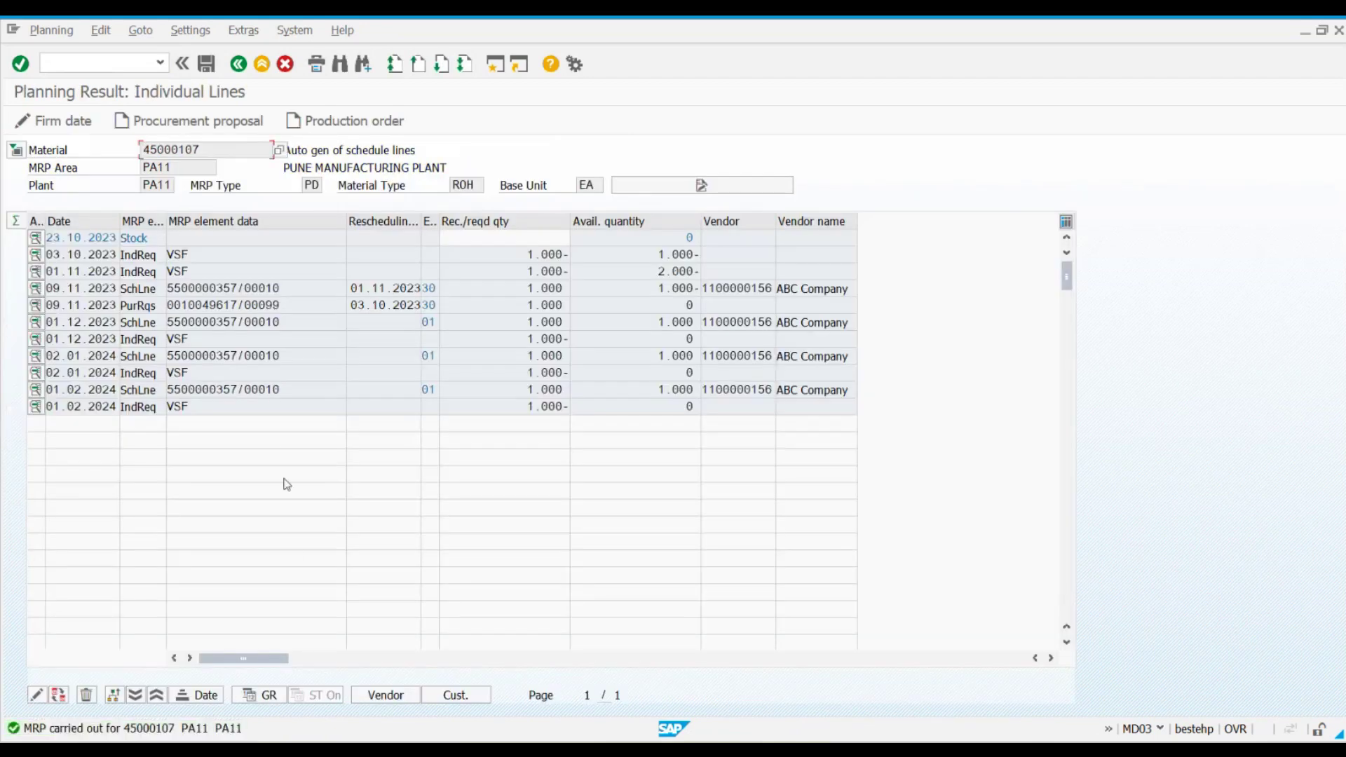
# Step: Review the schedule lines, their quantities and vendors in the planning result, and save the planning run
pyautogui.click(225, 389)
pyautogui.moveTo(300, 391); pyautogui.dragTo(166, 393)
pyautogui.hotkey('ctrl', 'c')
pyautogui.moveTo(309, 389); pyautogui.dragTo(240, 390)
pyautogui.hotkey('ctrl', 'c')
pyautogui.click(525, 391)
pyautogui.click(512, 320)
pyautogui.click(507, 288)
pyautogui.click(730, 370)
pyautogui.click(731, 322)
pyautogui.click(205, 64)
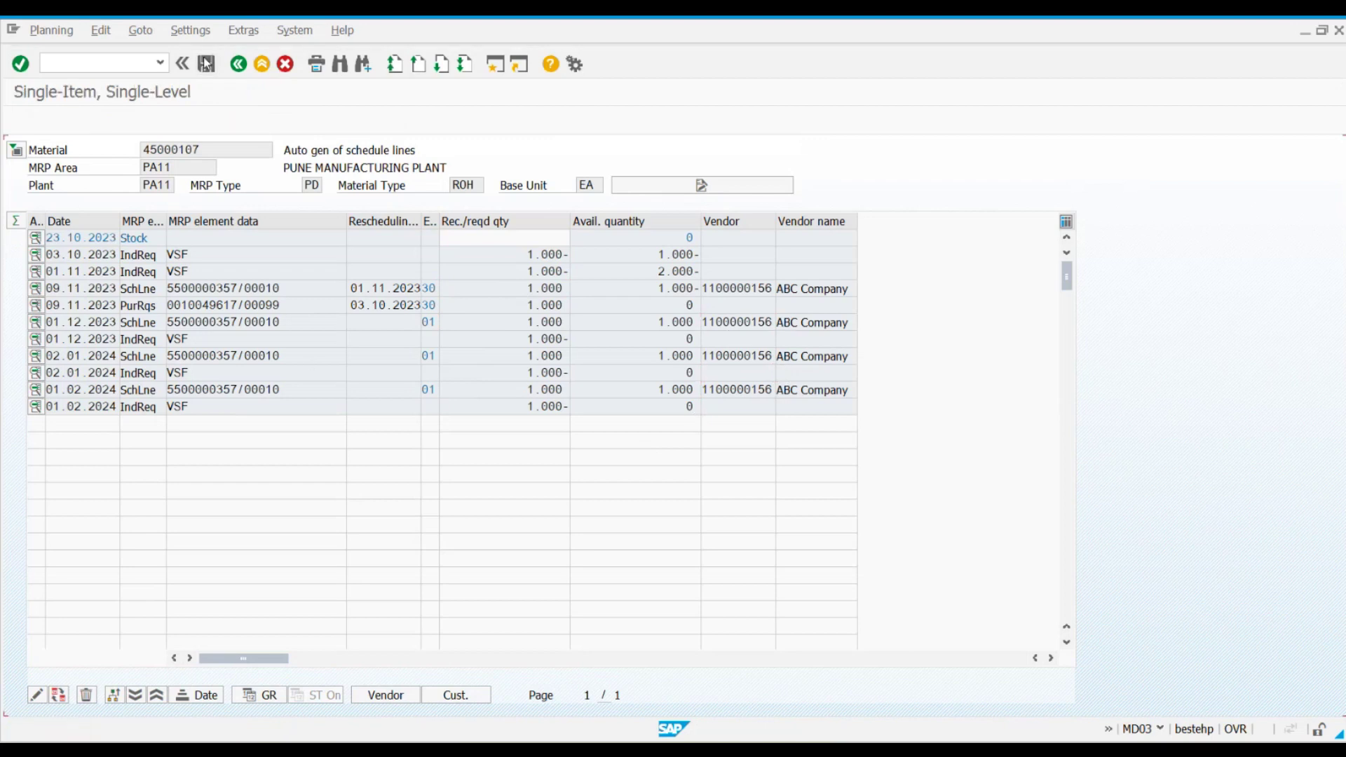
# Step: Switch to the source list session and display the delivery schedule of scheduling agreement item 10 with transaction ME33L
pyautogui.hotkey('alt', 'Tab')
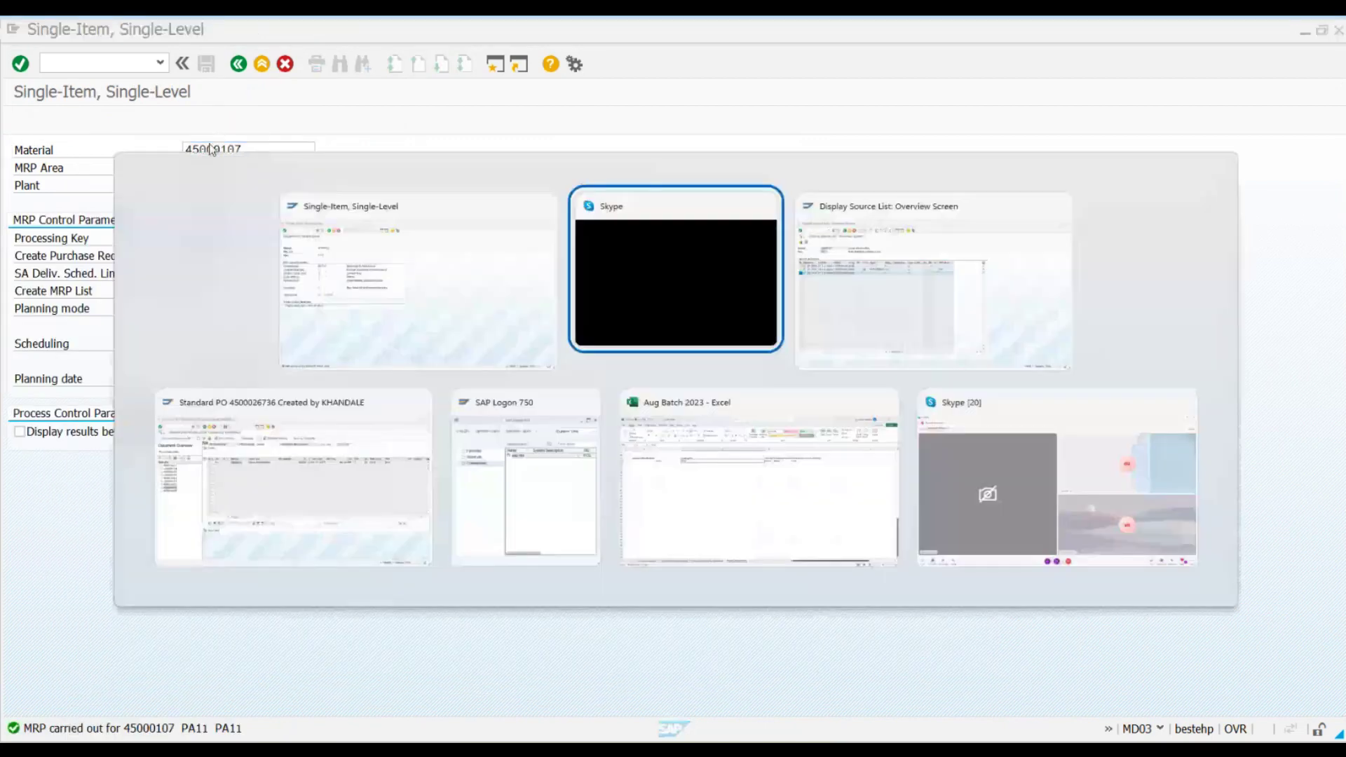
pyautogui.hotkey('alt', 'Tab')
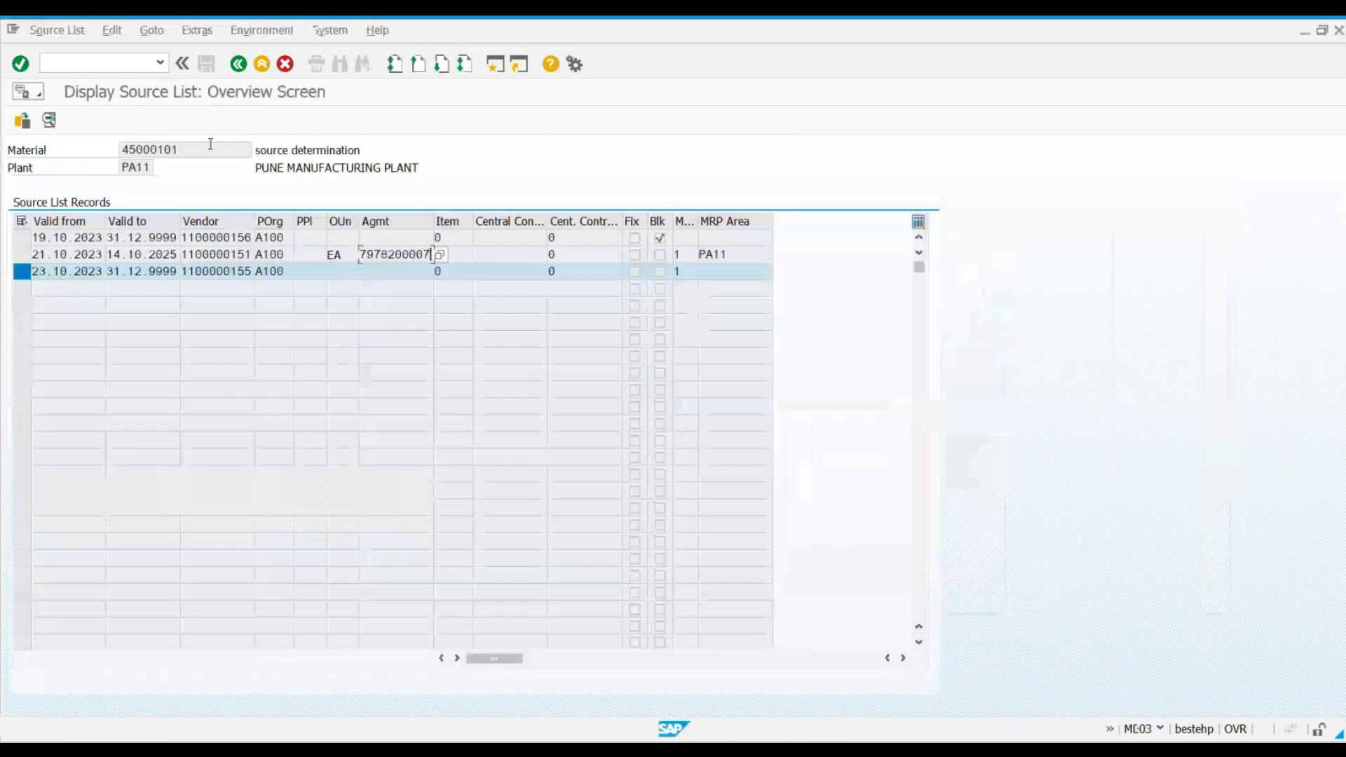
pyautogui.click(239, 64)
pyautogui.click(238, 64)
pyautogui.write('me33l')
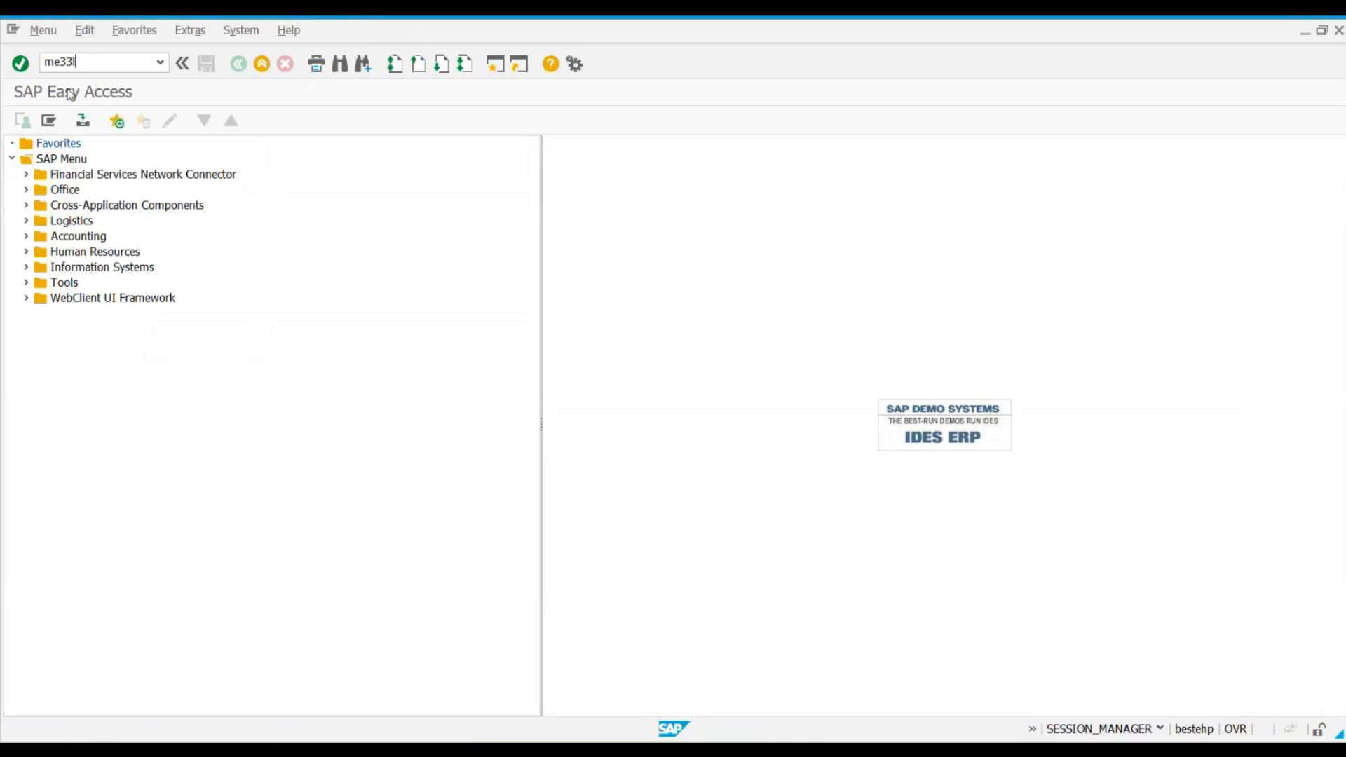
pyautogui.press('Return')
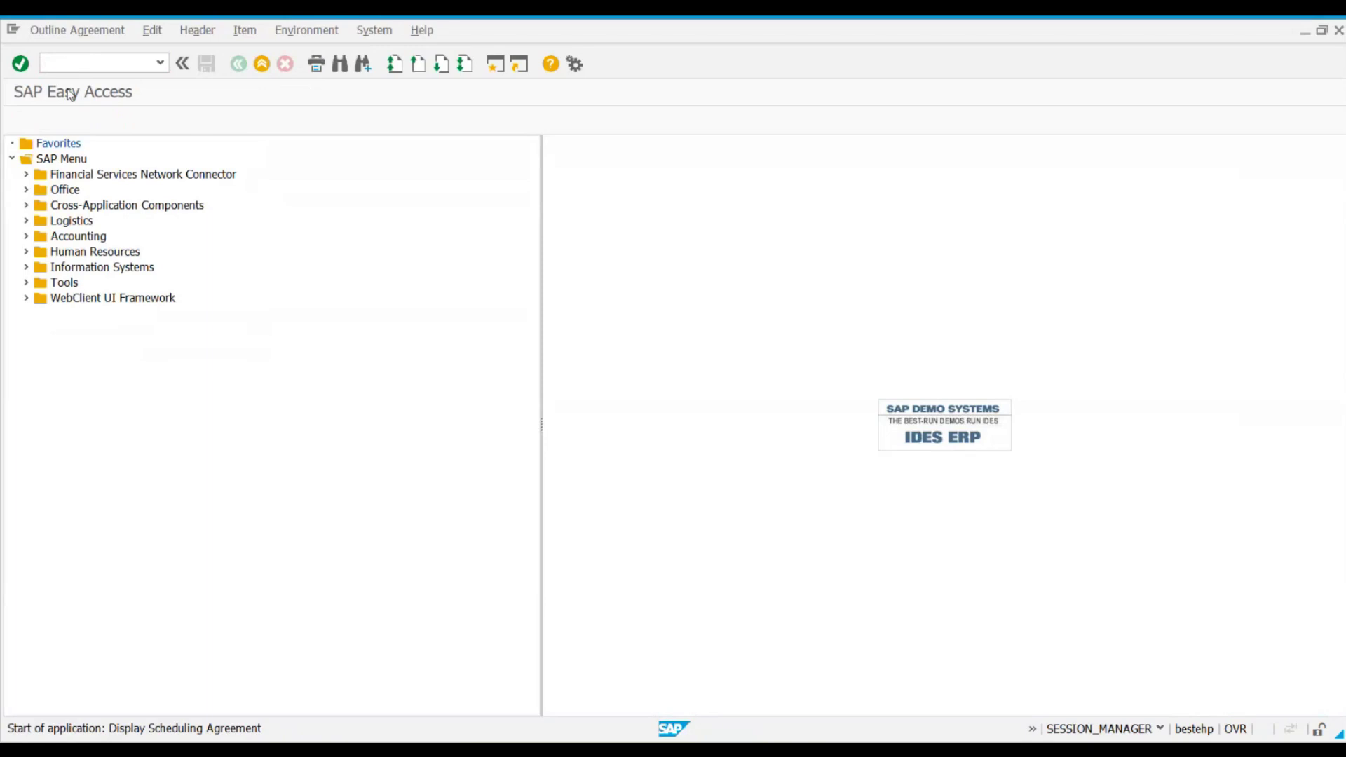
pyautogui.press('Return')
pyautogui.click(14, 220)
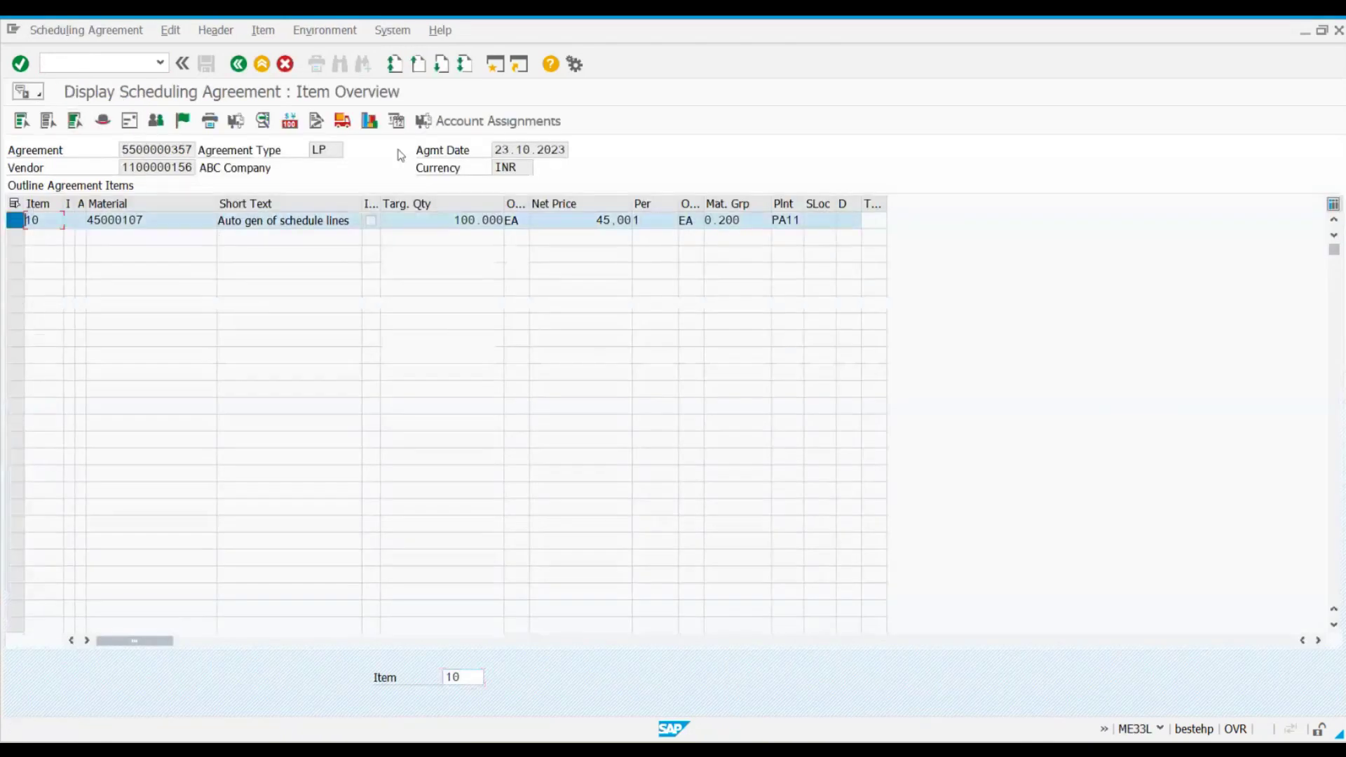
pyautogui.click(397, 121)
pyautogui.click(173, 251)
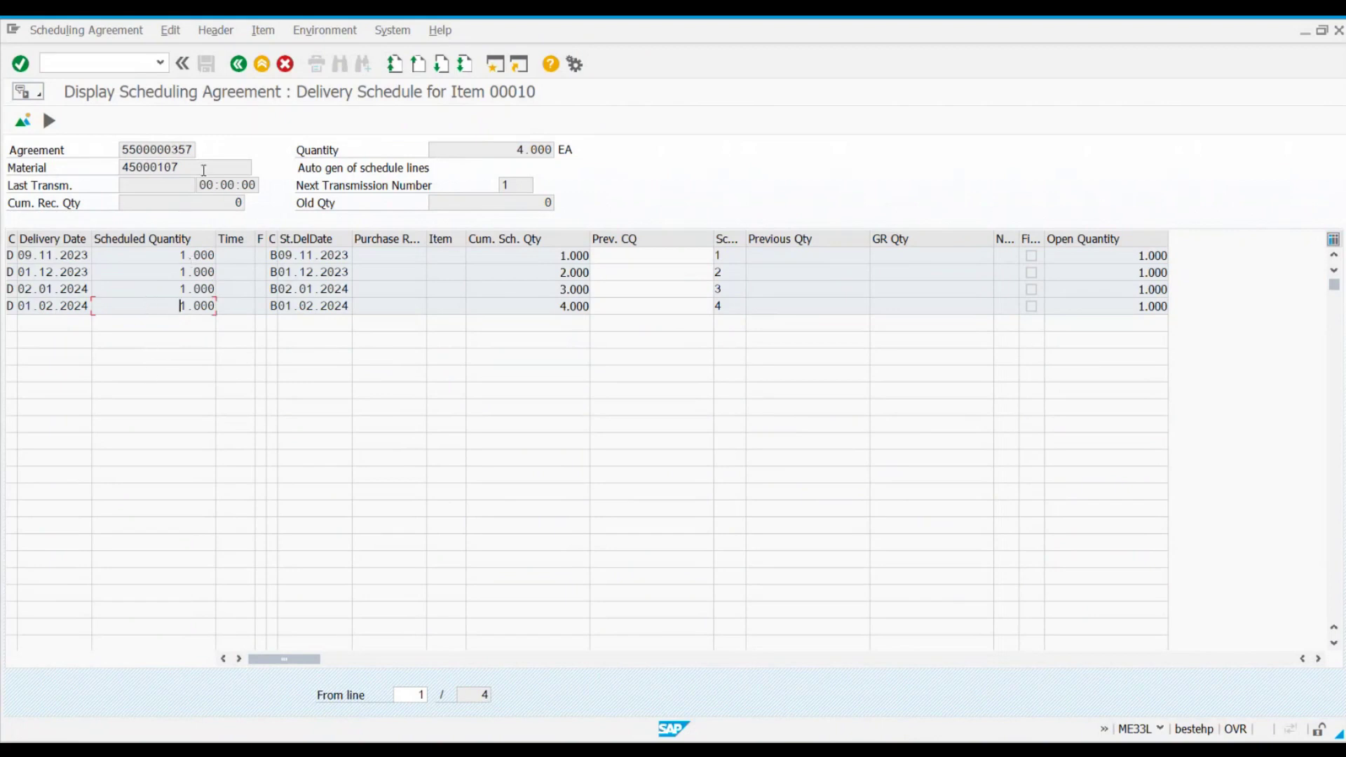
# Step: Leave the scheduling agreement and display the source list of material 45000107 in plant PA11 with transaction ME03
pyautogui.click(245, 75)
pyautogui.click(244, 75)
pyautogui.click(246, 73)
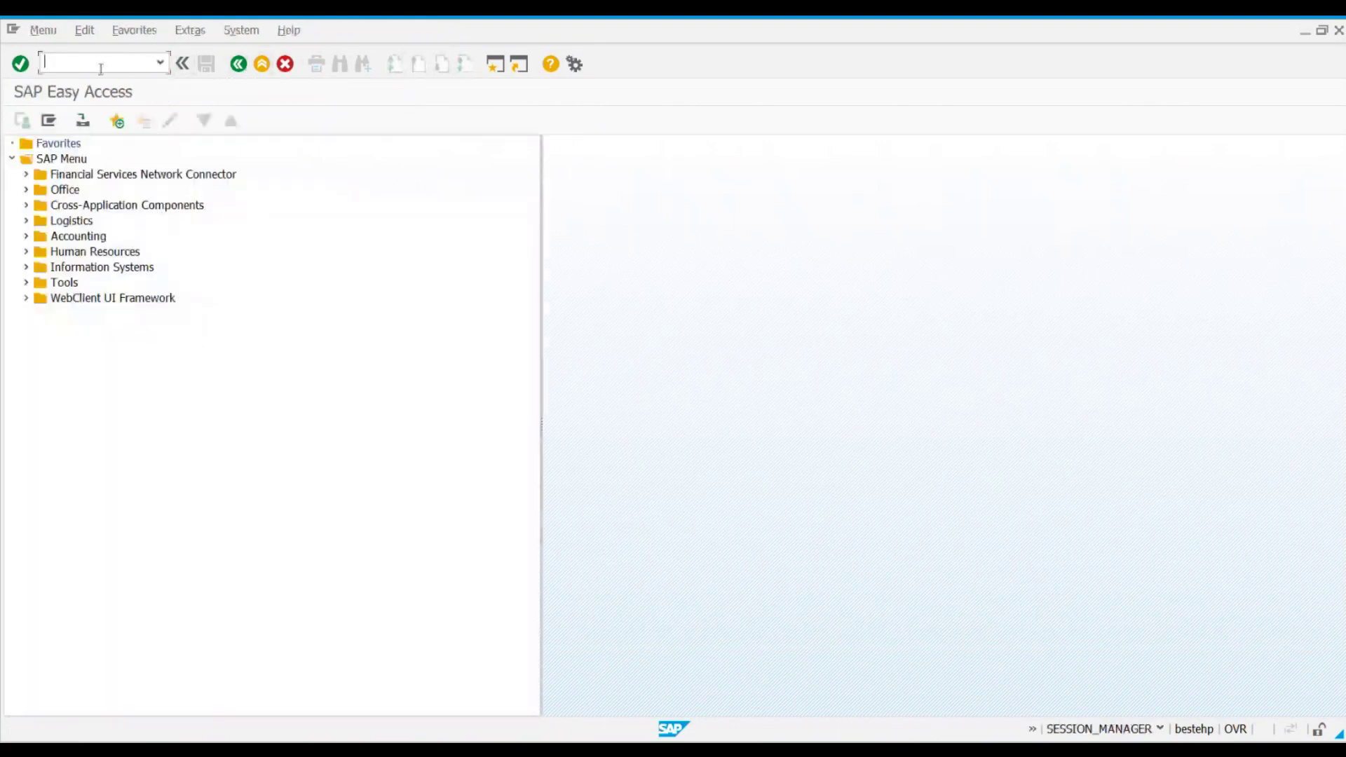
pyautogui.write('03')
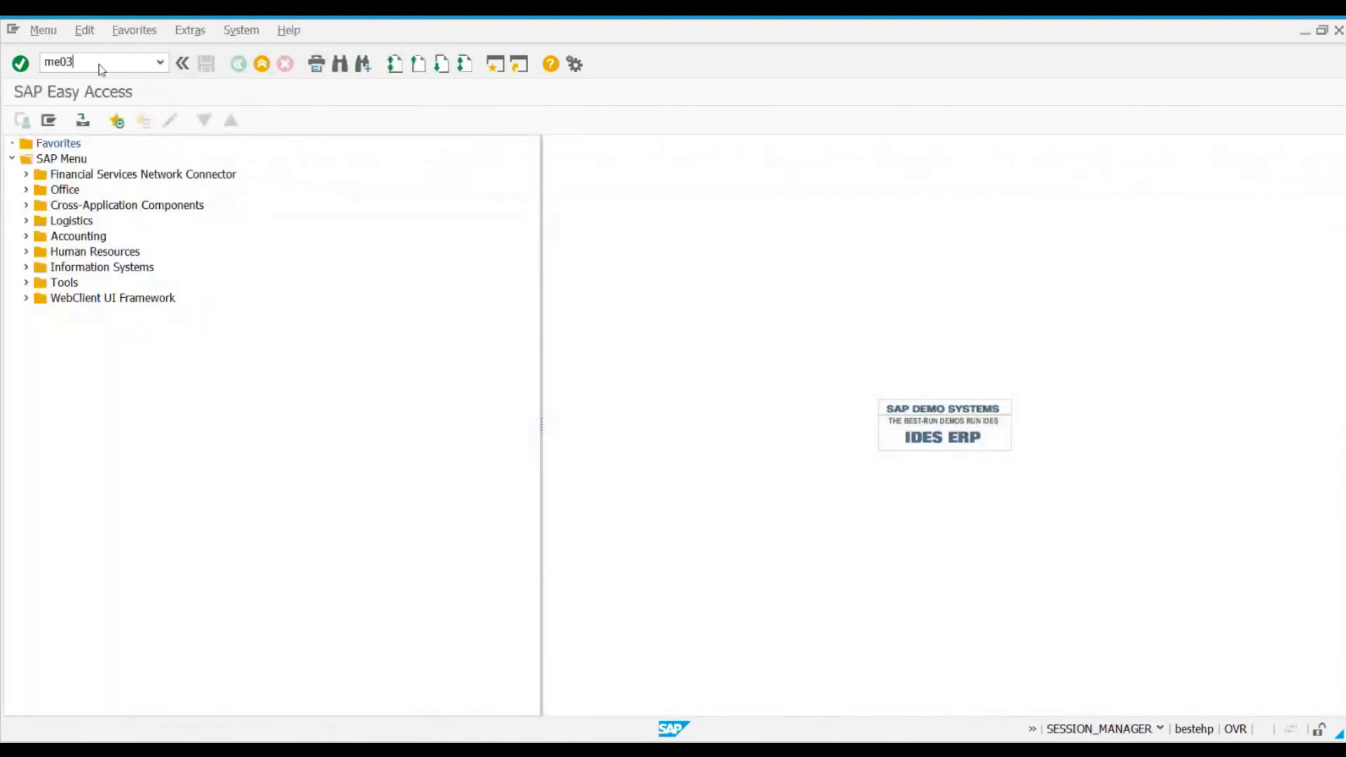
pyautogui.press('Return')
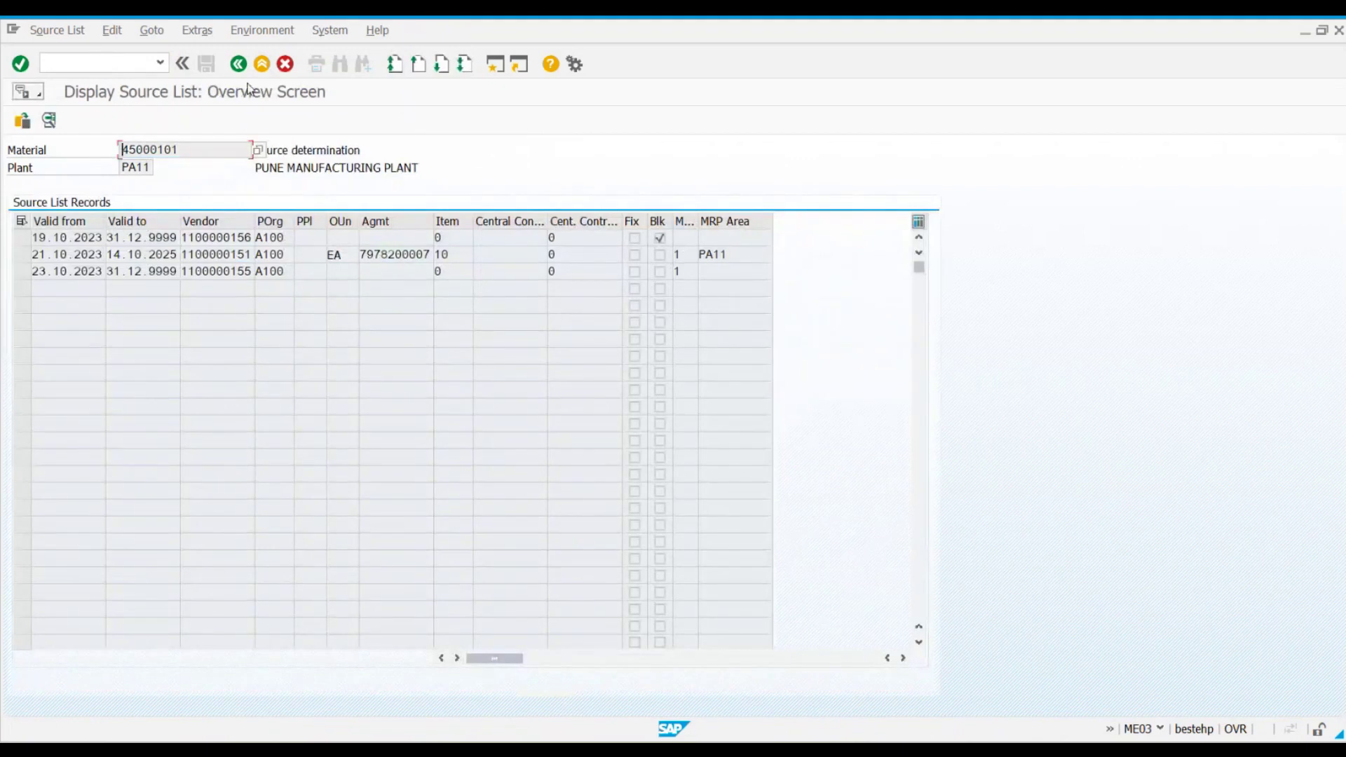
pyautogui.click(239, 64)
pyautogui.click(196, 183)
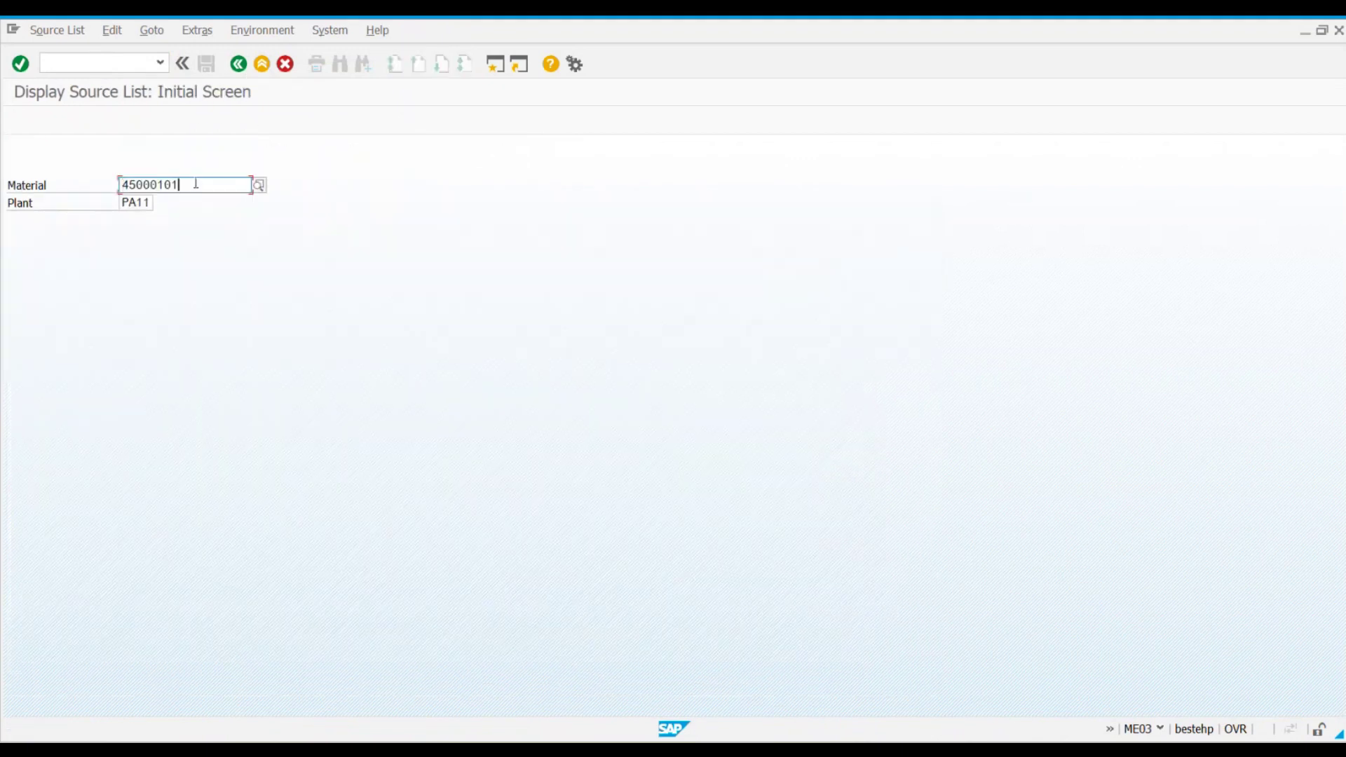
pyautogui.press('BackSpace')
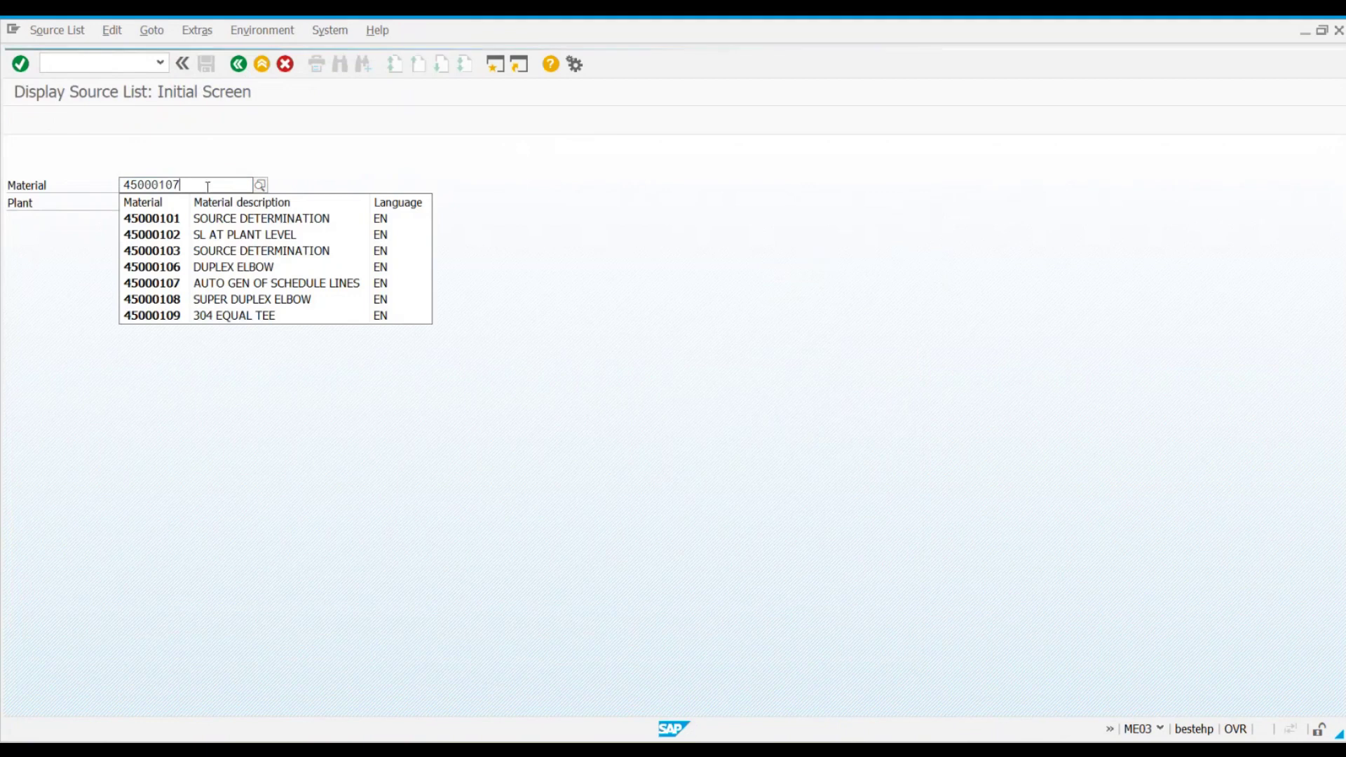
pyautogui.write('7')
pyautogui.click(166, 220)
pyautogui.press('Return')
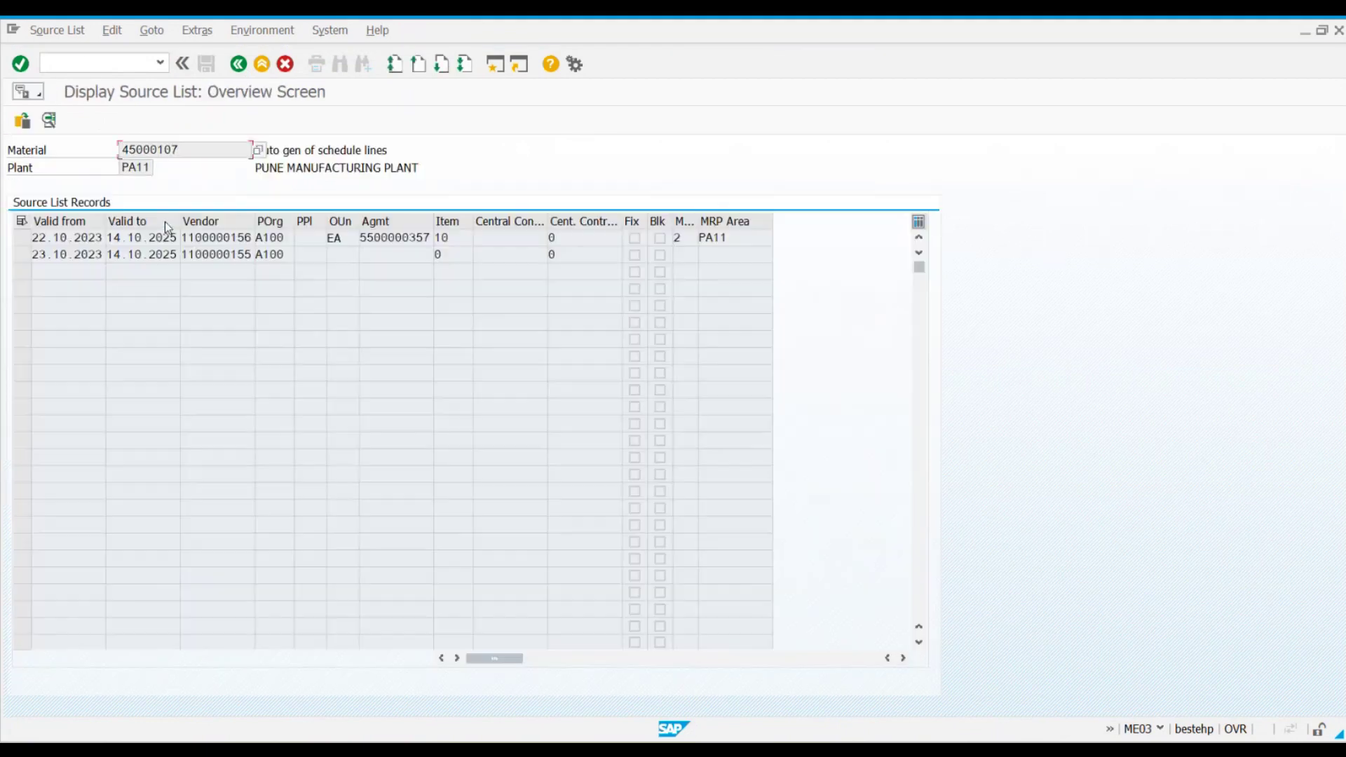
# Step: Switch the source list to change mode, clear the MRP indicator of the scheduling agreement record and set the second record's to 2
pyautogui.click(690, 237)
pyautogui.click(70, 35)
pyautogui.click(62, 70)
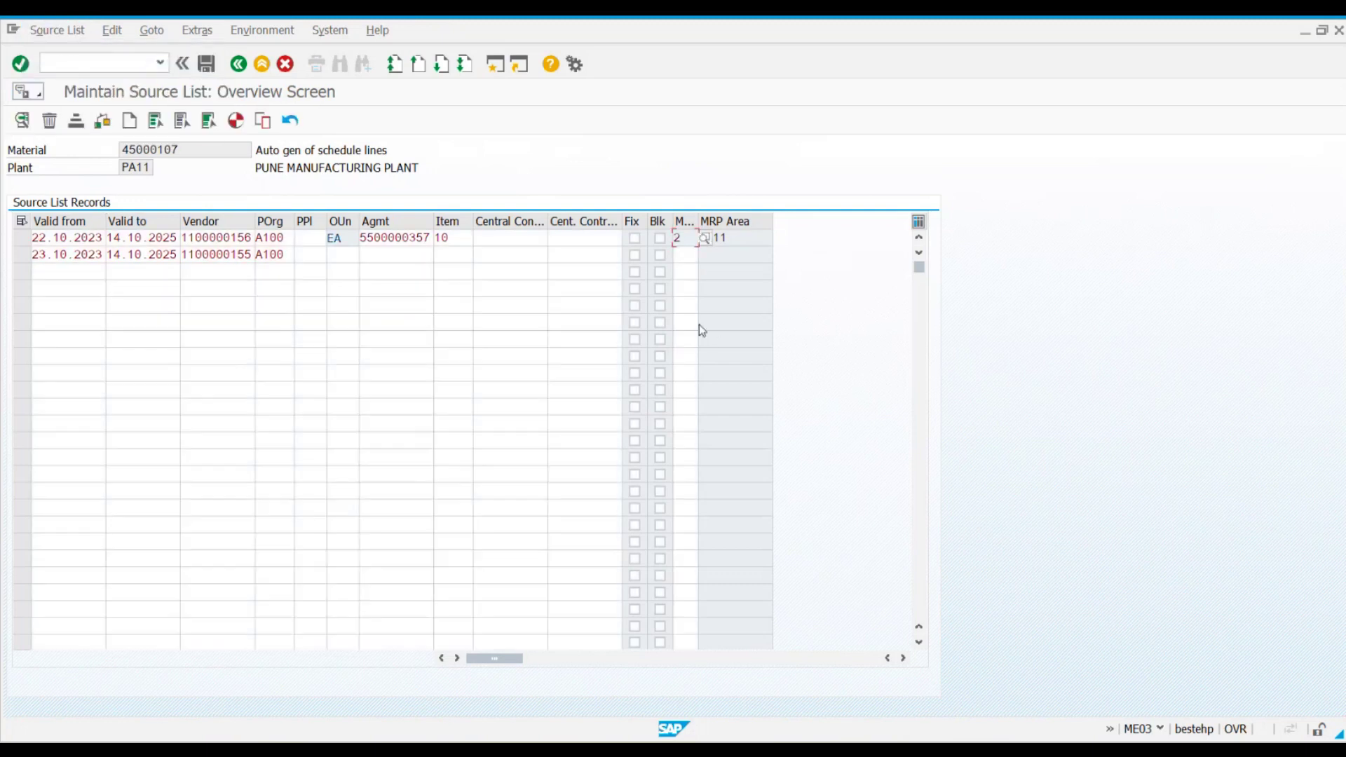
pyautogui.click(703, 238)
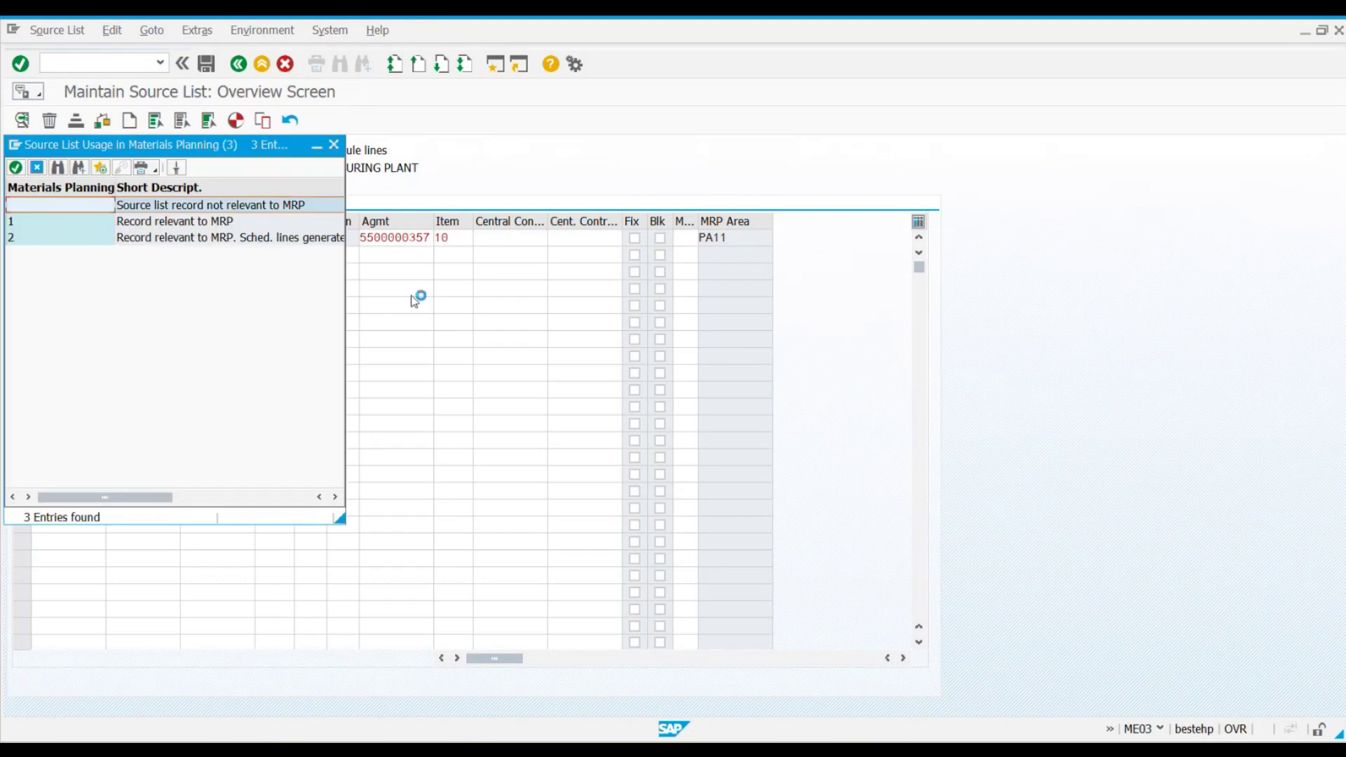
pyautogui.click(47, 238)
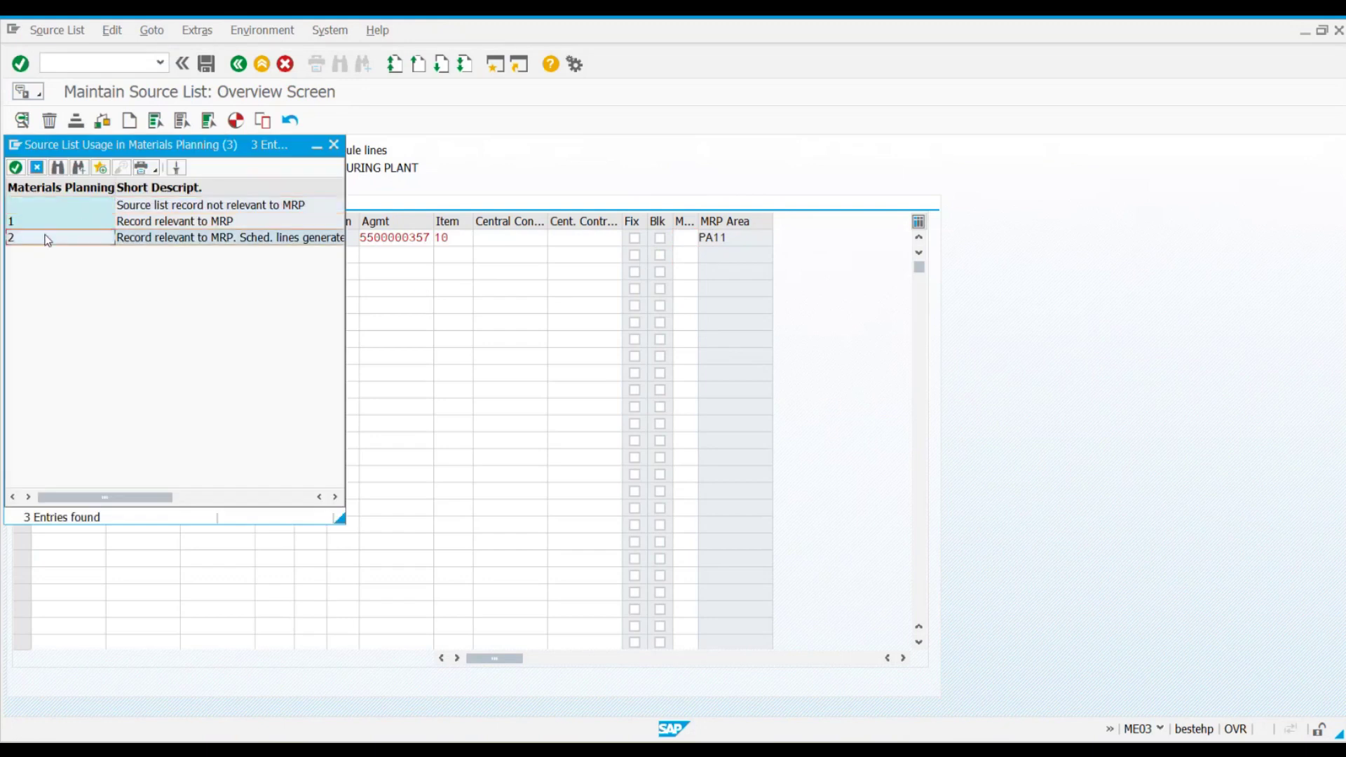
pyautogui.click(46, 238)
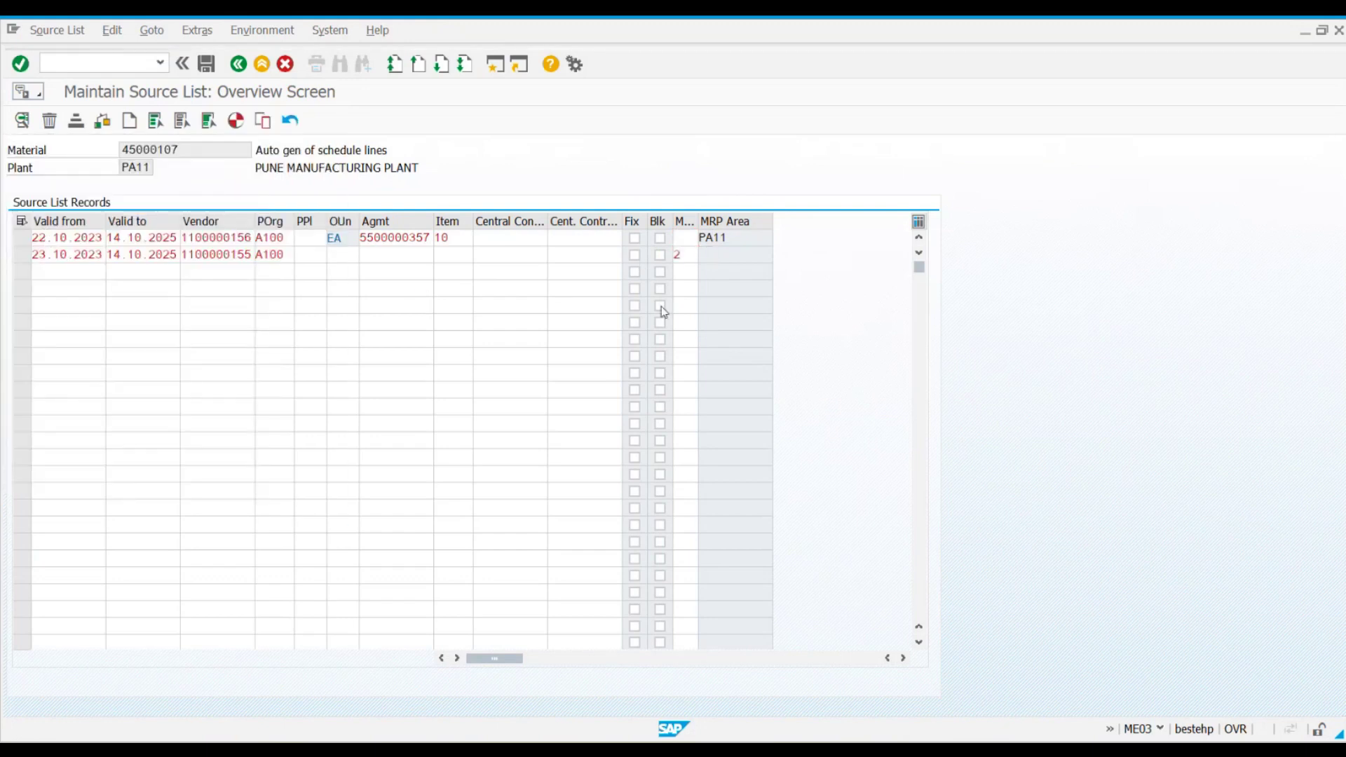
# Step: Set the MRP indicator of the second source list record to 1 and save the source list
pyautogui.press('F4')
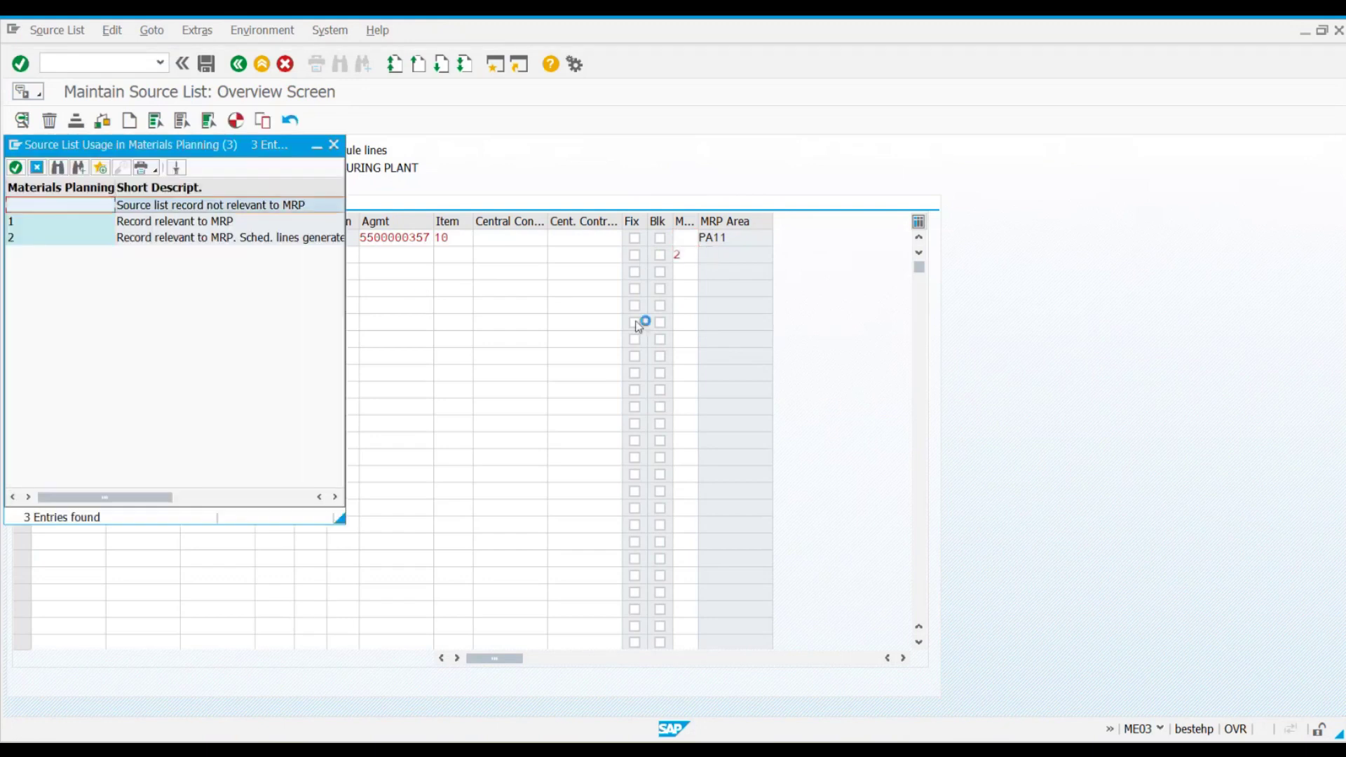
pyautogui.doubleClick(94, 220)
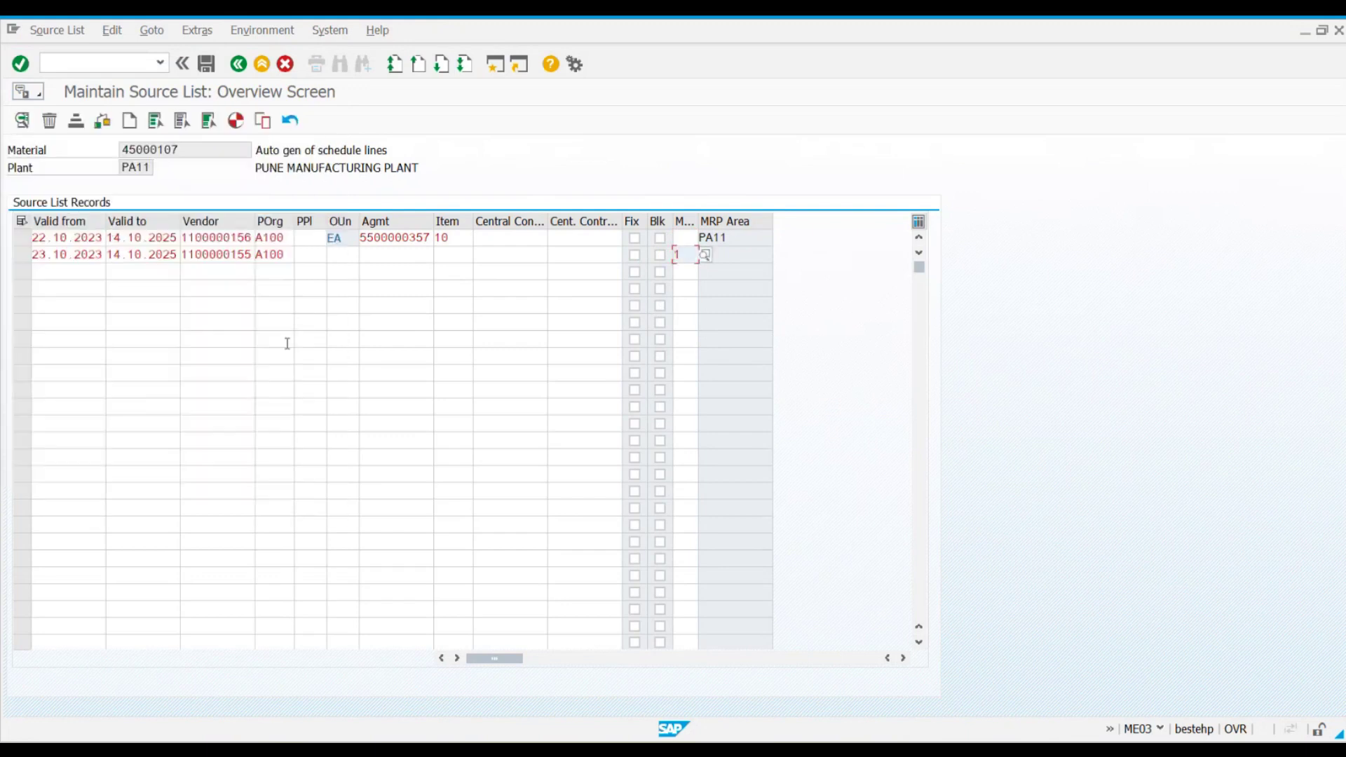
pyautogui.click(198, 265)
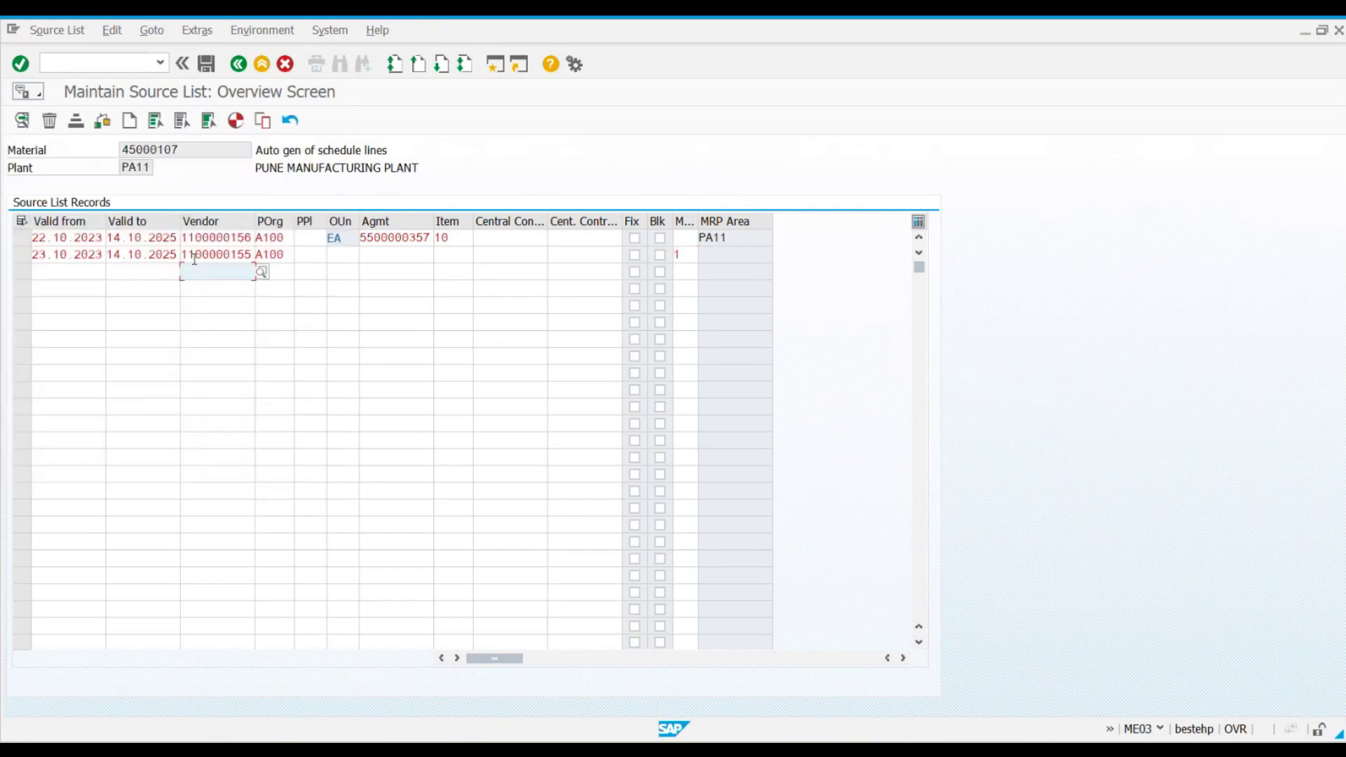
pyautogui.click(195, 255)
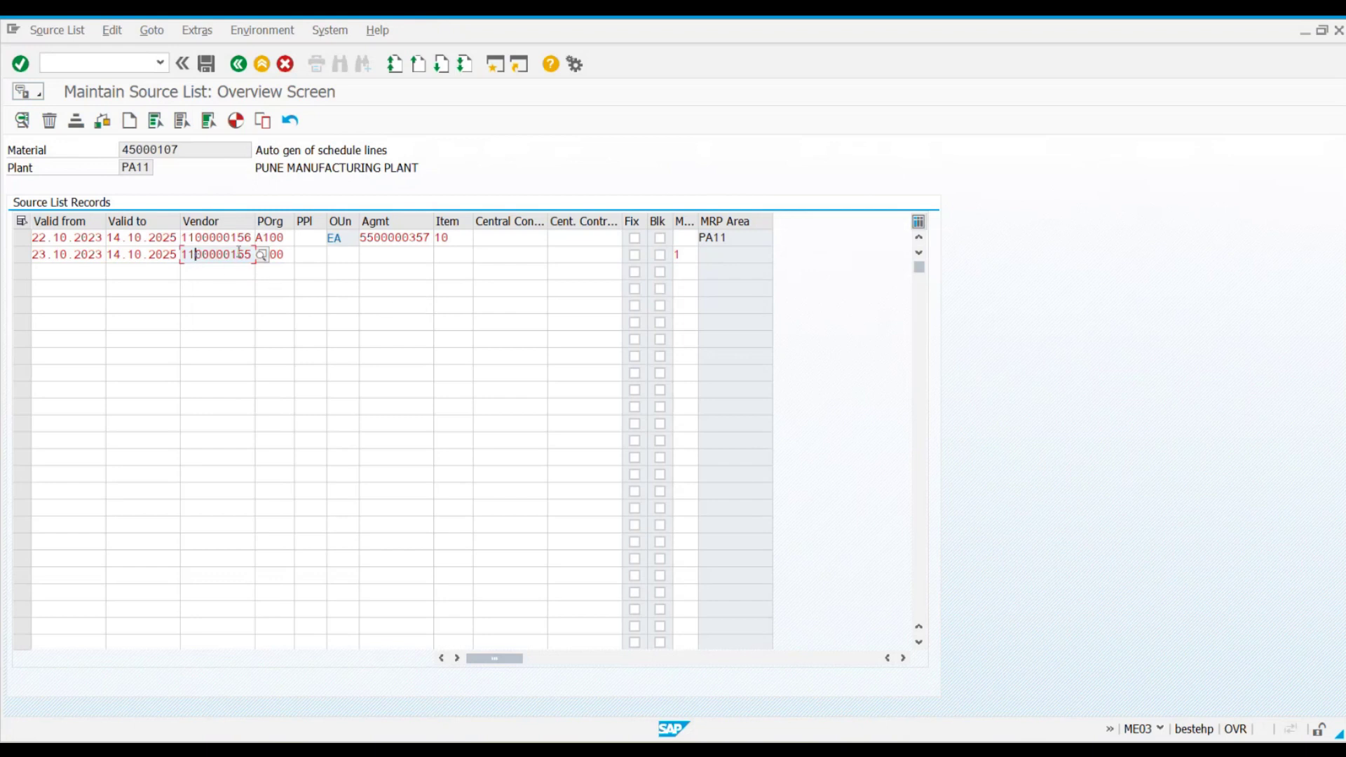
pyautogui.click(206, 65)
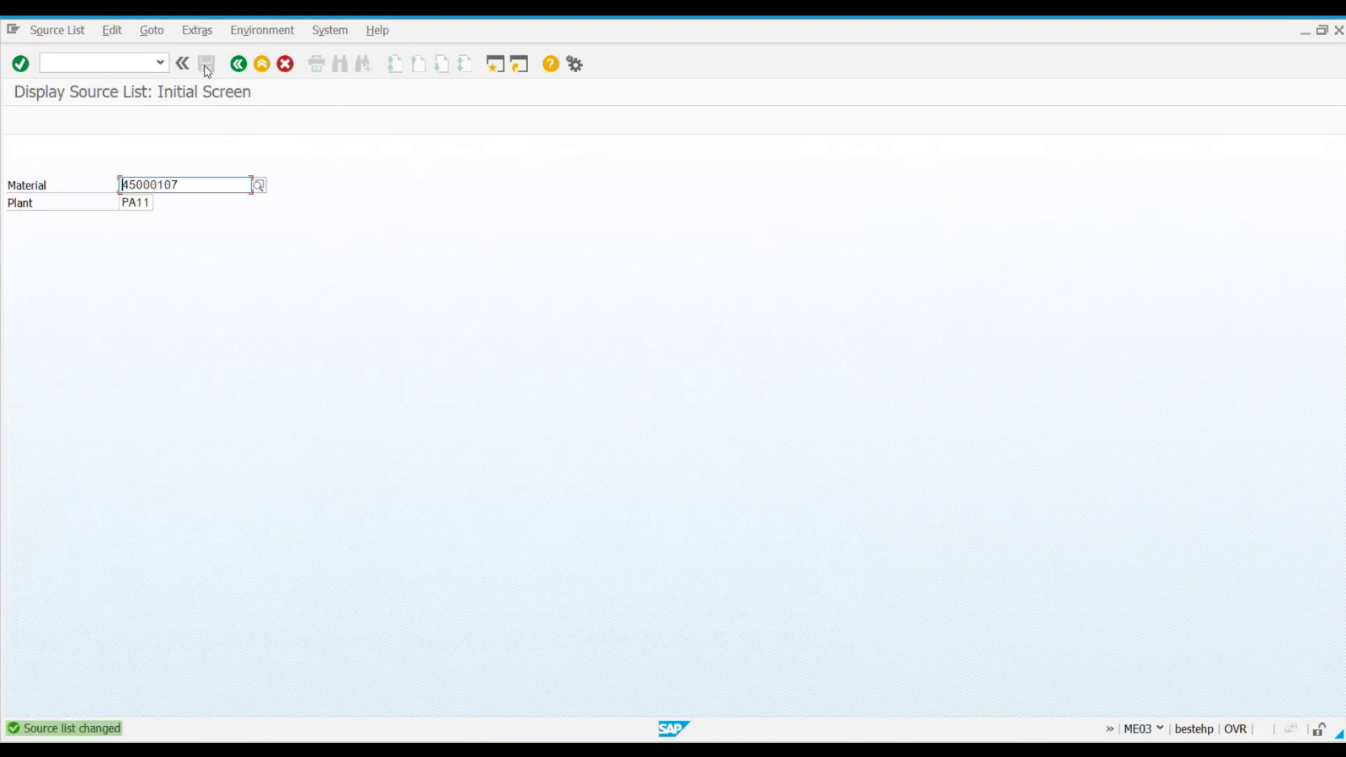
# Step: Run MD03 planning for material 45000107 in plant PA11 with the results displayed before they are saved
pyautogui.click(239, 64)
pyautogui.write('md03')
pyautogui.press('Return')
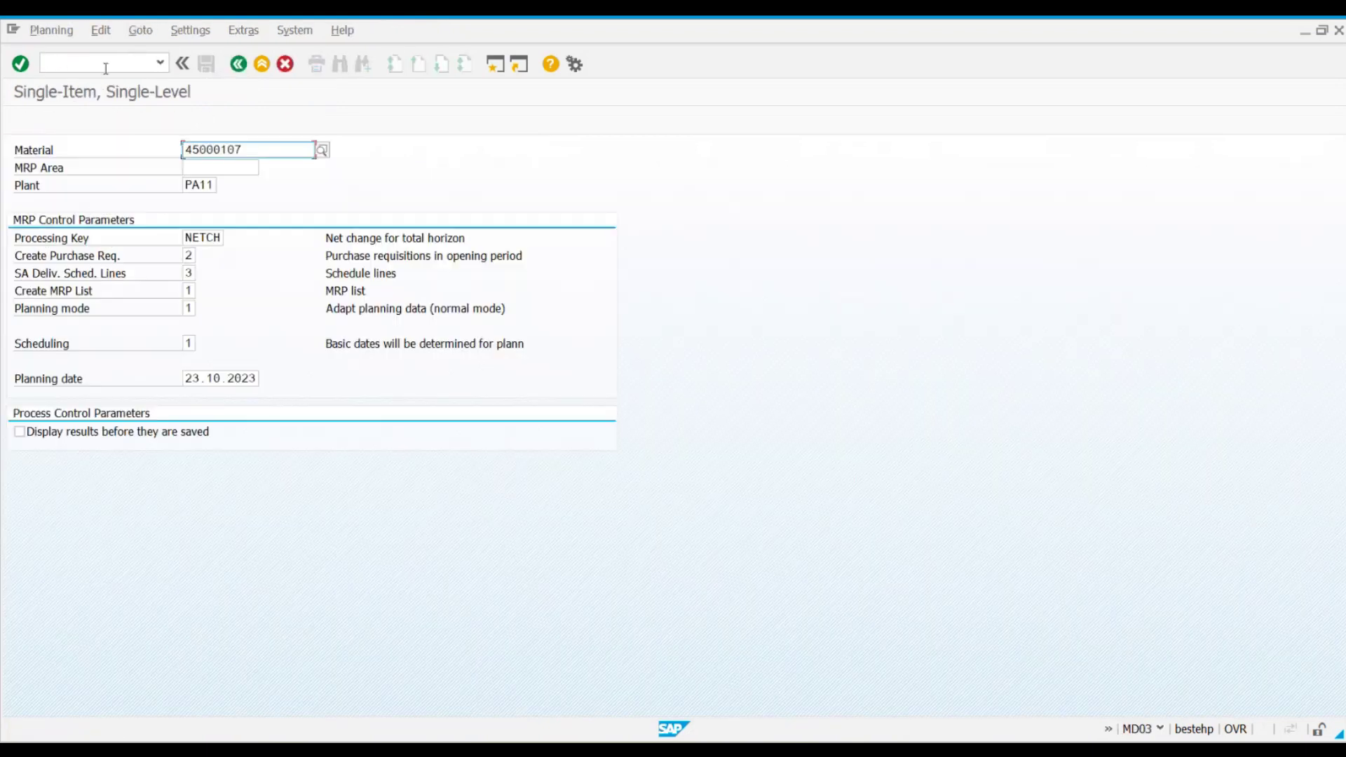
pyautogui.click(43, 439)
pyautogui.press('Return')
pyautogui.press('Return')
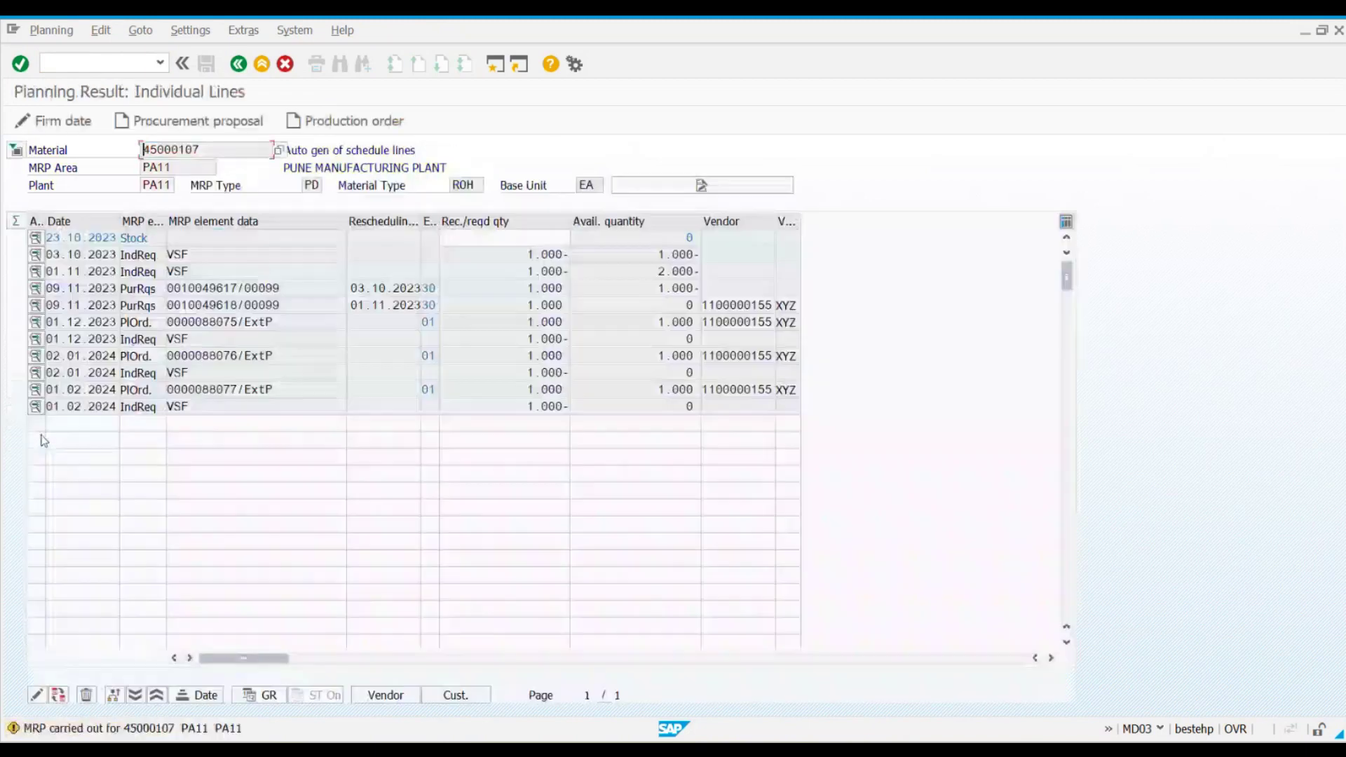
# Step: Examine the purchase requisitions and planned orders in the planning result and the vendor assigned to each
pyautogui.moveTo(750, 389); pyautogui.dragTo(772, 387)
pyautogui.click(772, 389)
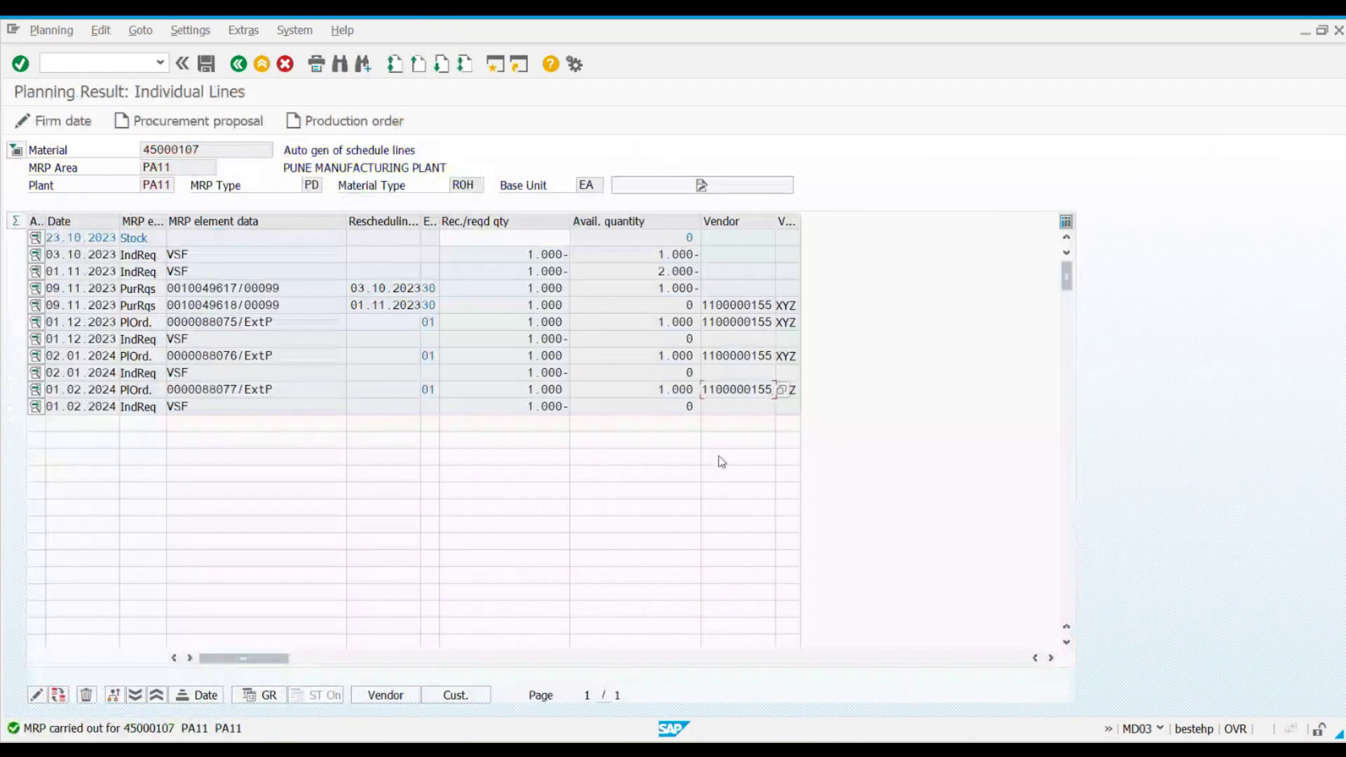
pyautogui.click(289, 390)
pyautogui.moveTo(768, 389); pyautogui.dragTo(709, 396)
pyautogui.click(709, 395)
pyautogui.click(309, 295)
pyautogui.click(312, 306)
pyautogui.moveTo(714, 306); pyautogui.dragTo(793, 312)
pyautogui.click(772, 308)
pyautogui.moveTo(703, 306); pyautogui.dragTo(766, 306)
pyautogui.click(719, 254)
# Step: Leave the planning result without saving it and exit single-item planning
pyautogui.click(238, 65)
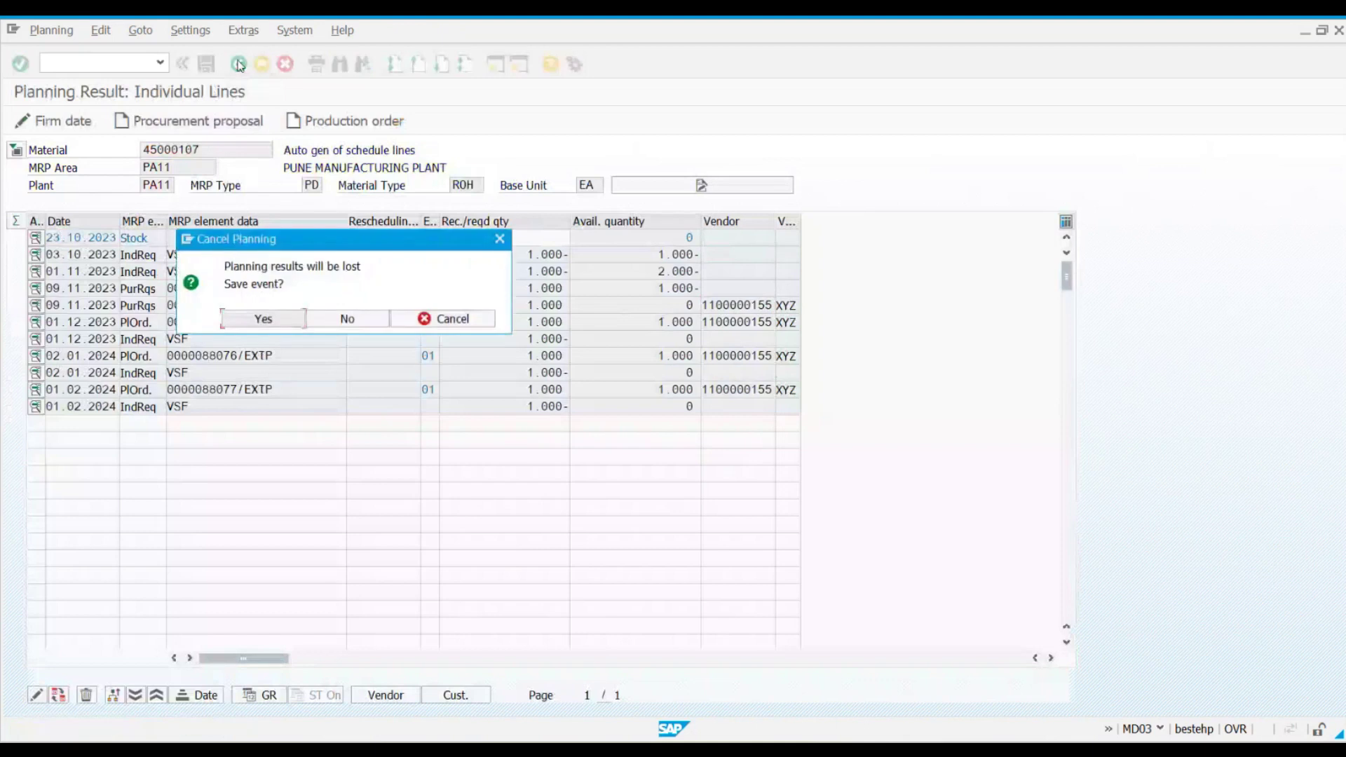
pyautogui.click(346, 319)
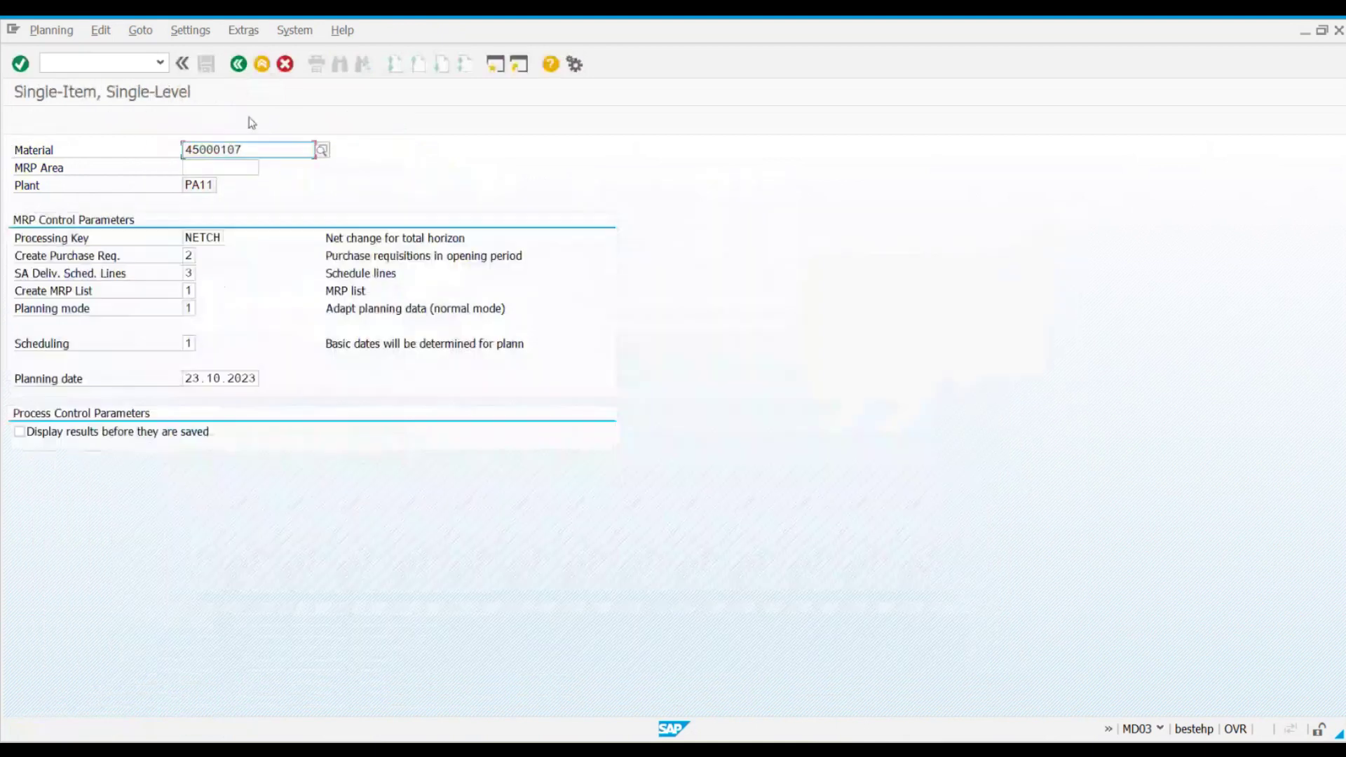
pyautogui.click(239, 65)
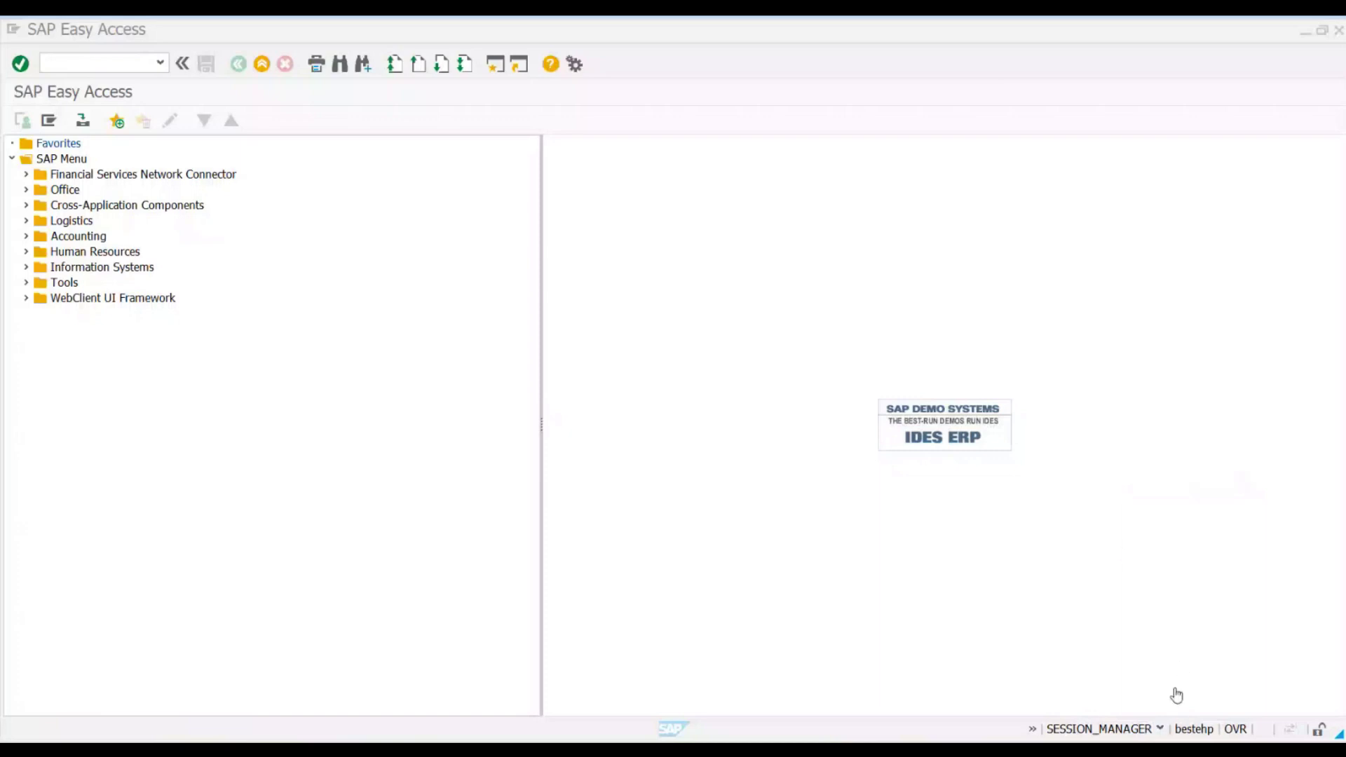
# Step: Display the source list of material 45000107 in plant PA11 again with transaction ME03
pyautogui.click(139, 68)
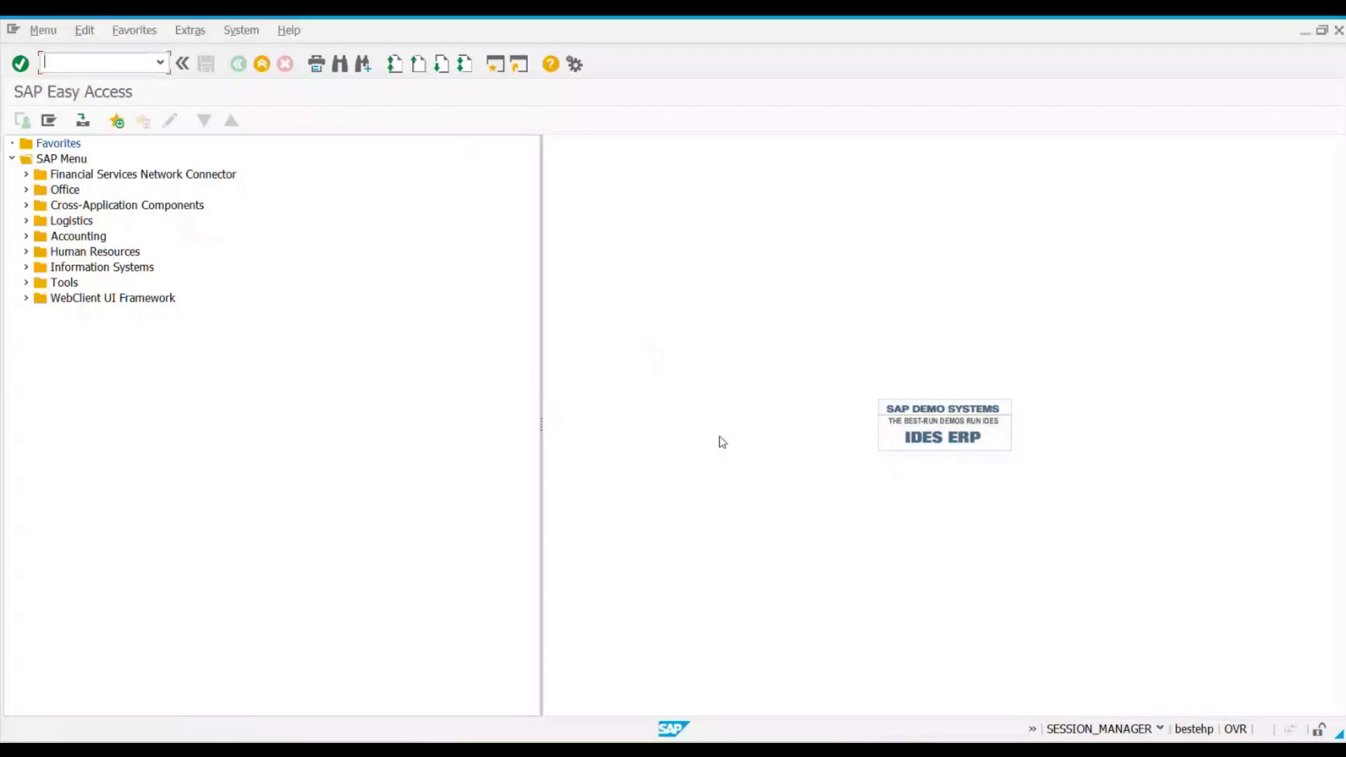
pyautogui.click(1198, 582)
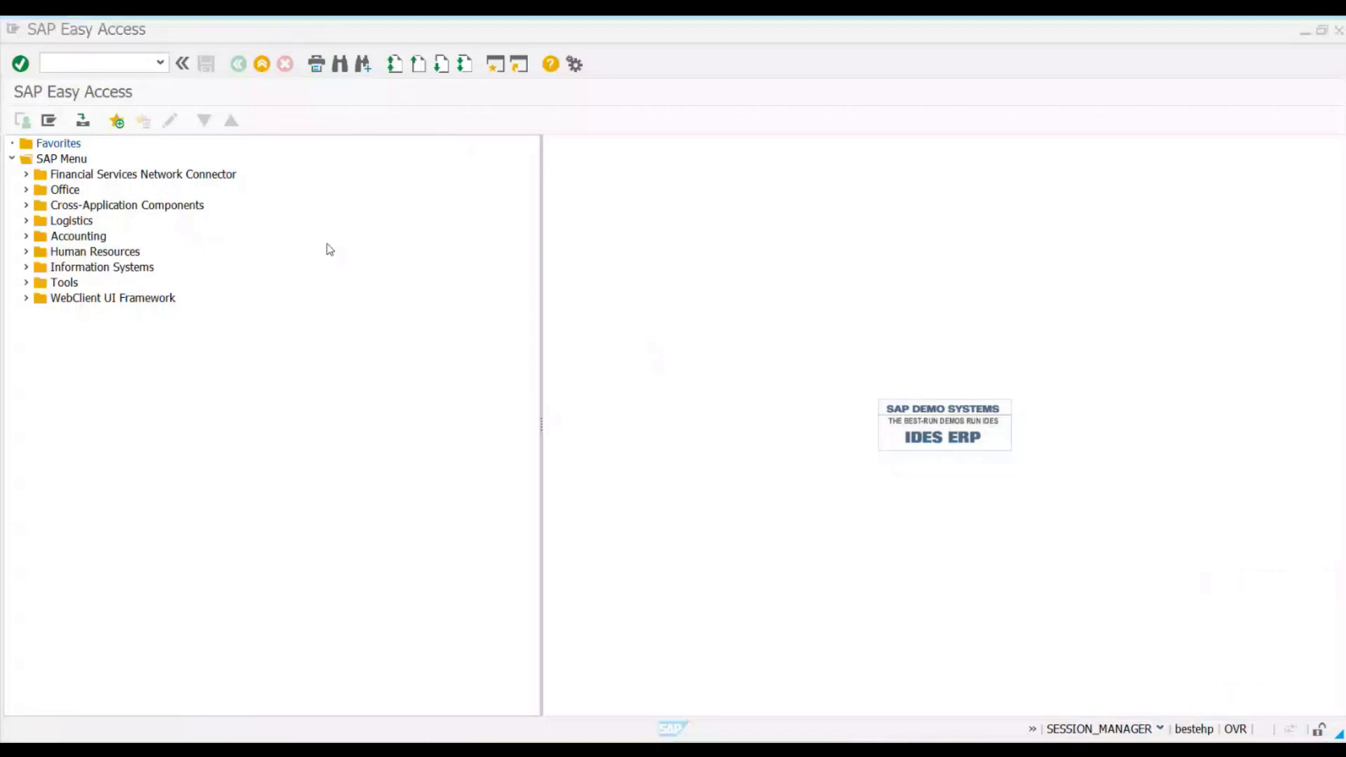
pyautogui.click(72, 63)
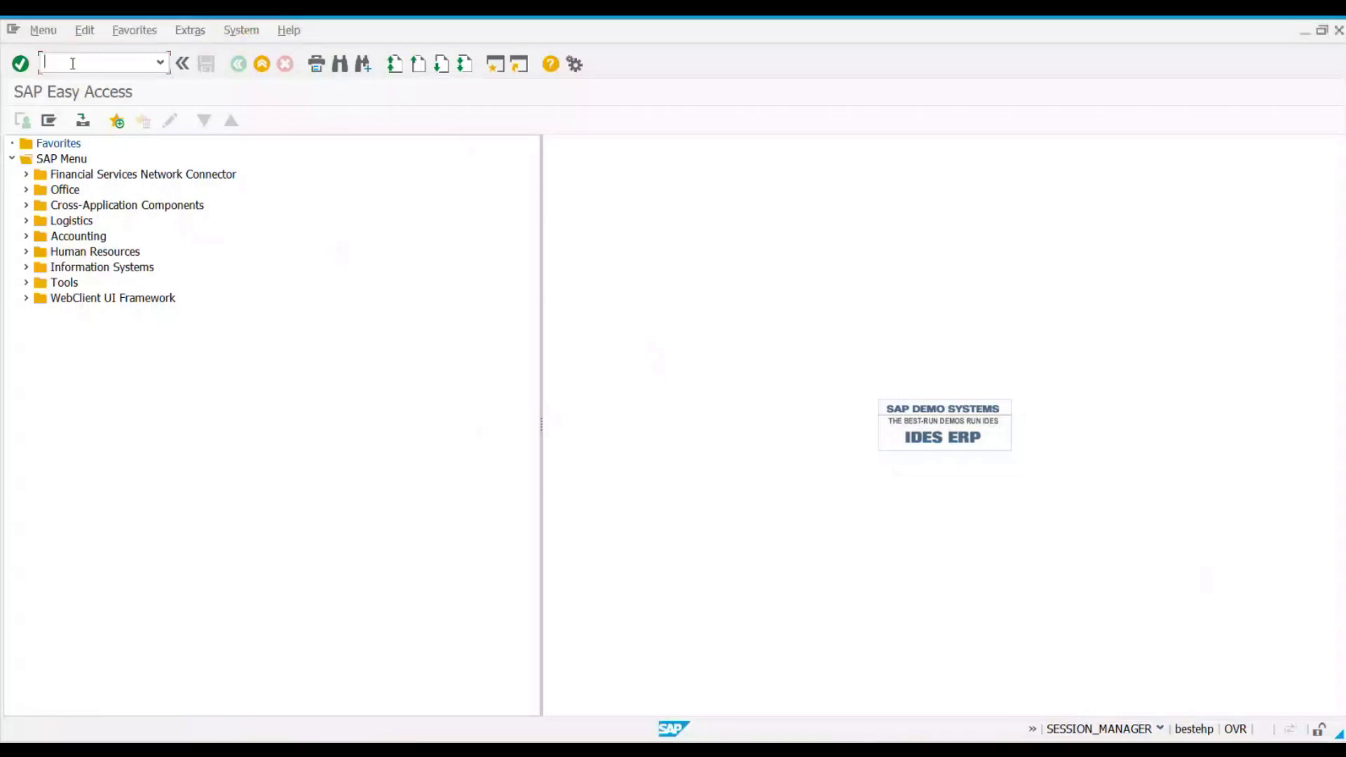
pyautogui.write('me03')
pyautogui.press('Return')
pyautogui.press('Return')
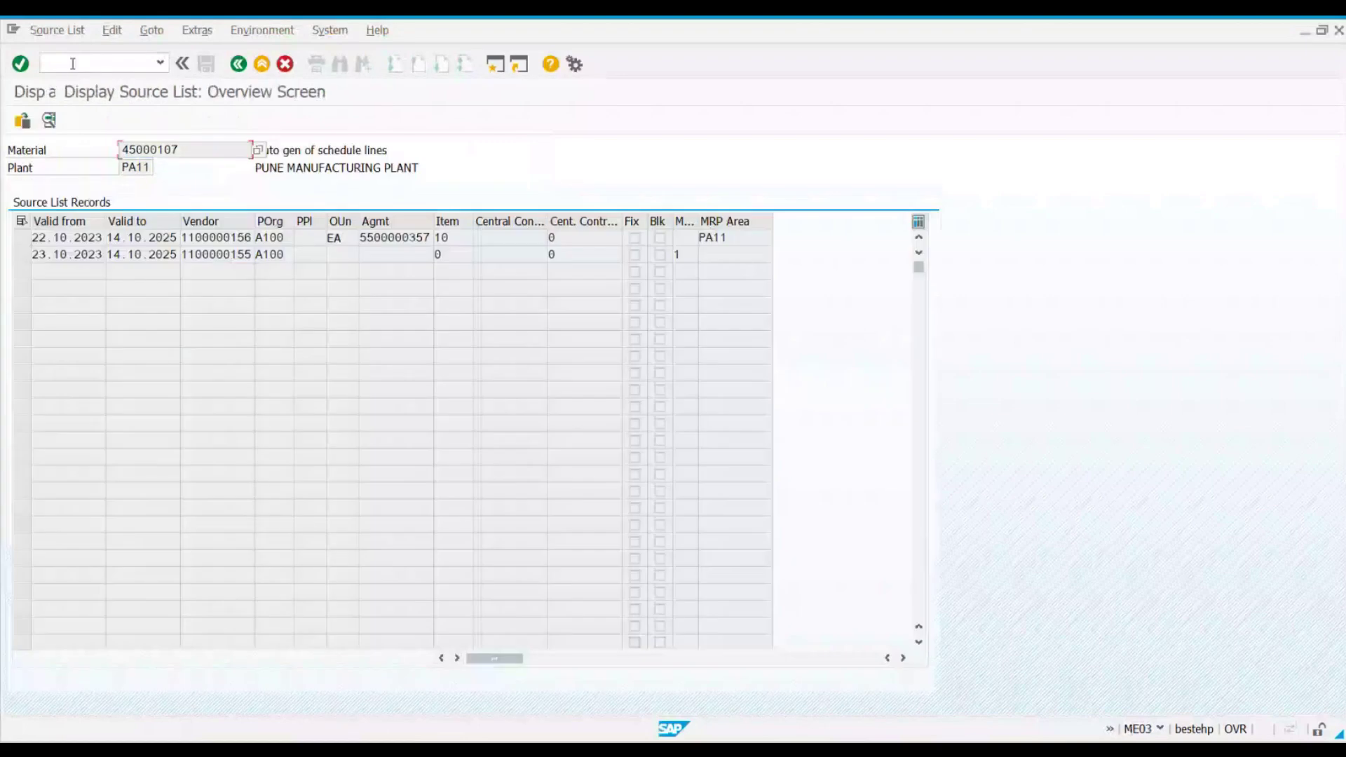
# Step: Examine the validity, vendor, purchasing organization and agreement of the first source list record
pyautogui.click(121, 169)
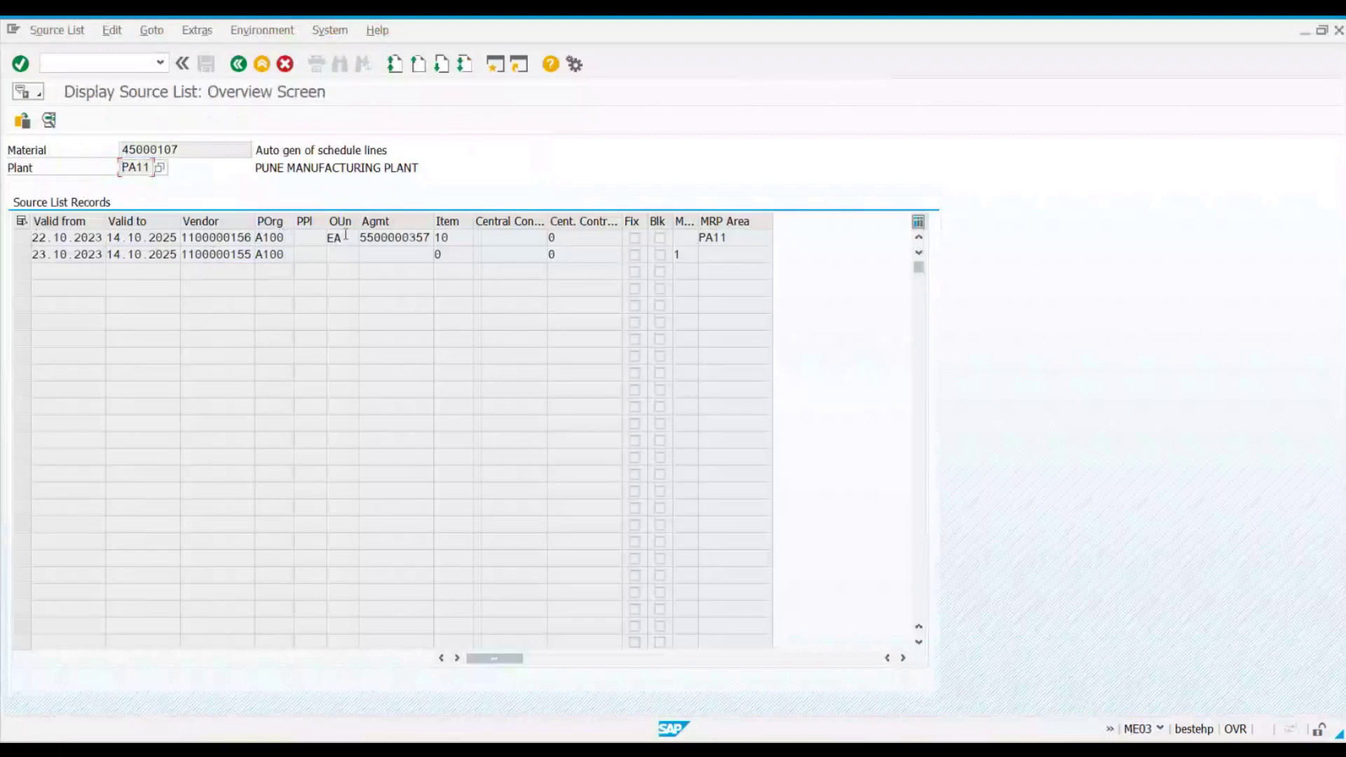
pyautogui.click(163, 237)
pyautogui.click(219, 239)
pyautogui.click(274, 237)
pyautogui.click(404, 238)
# Step: Leave the source list display, start transaction ME05 and enter plant PA11 for material 45000107
pyautogui.click(239, 64)
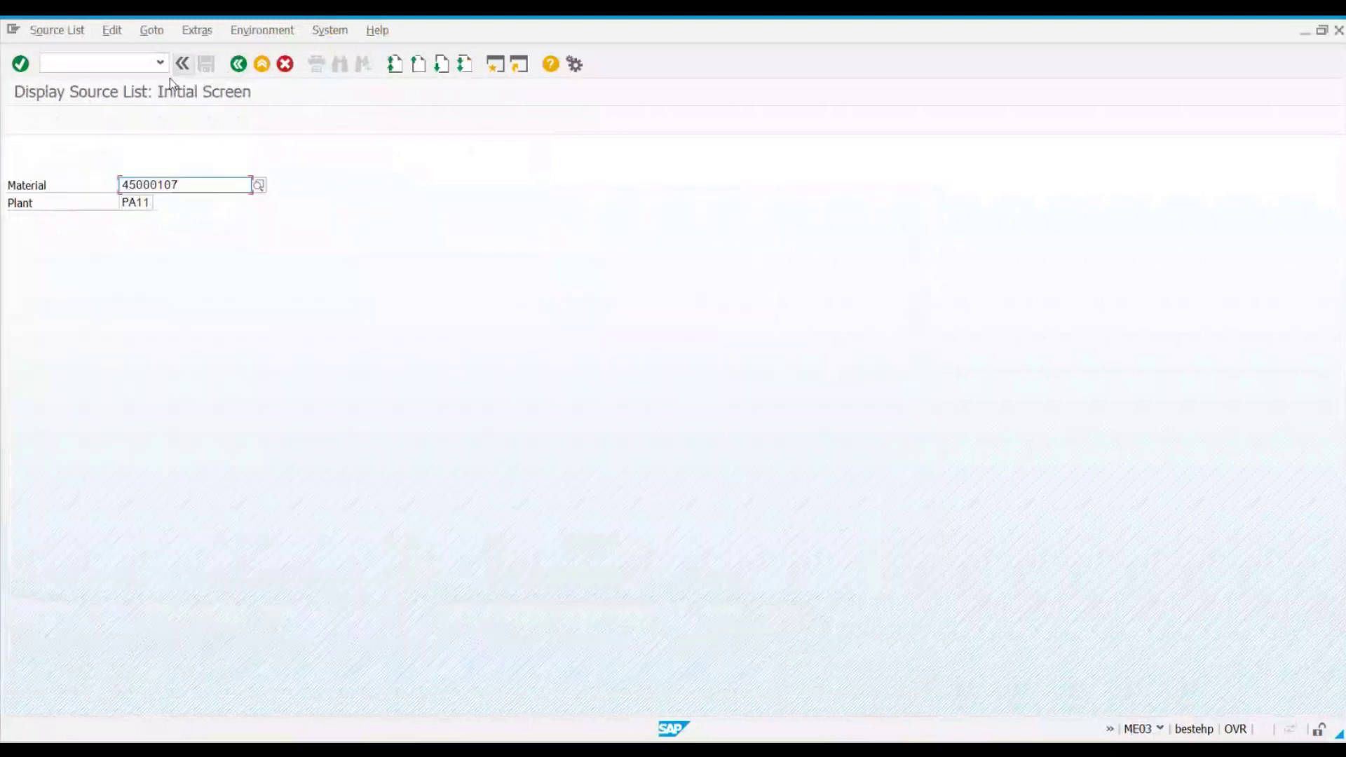
pyautogui.click(238, 64)
pyautogui.write('me05')
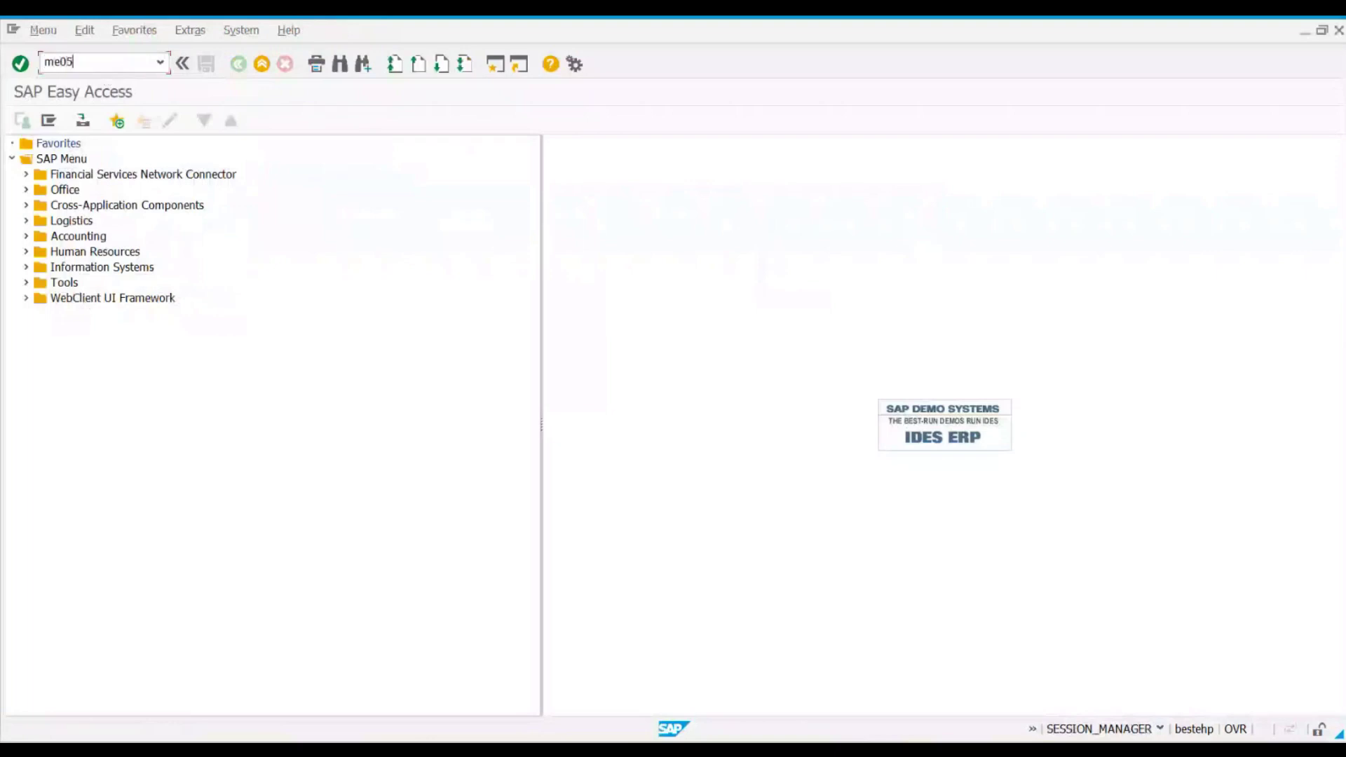
pyautogui.press('Return')
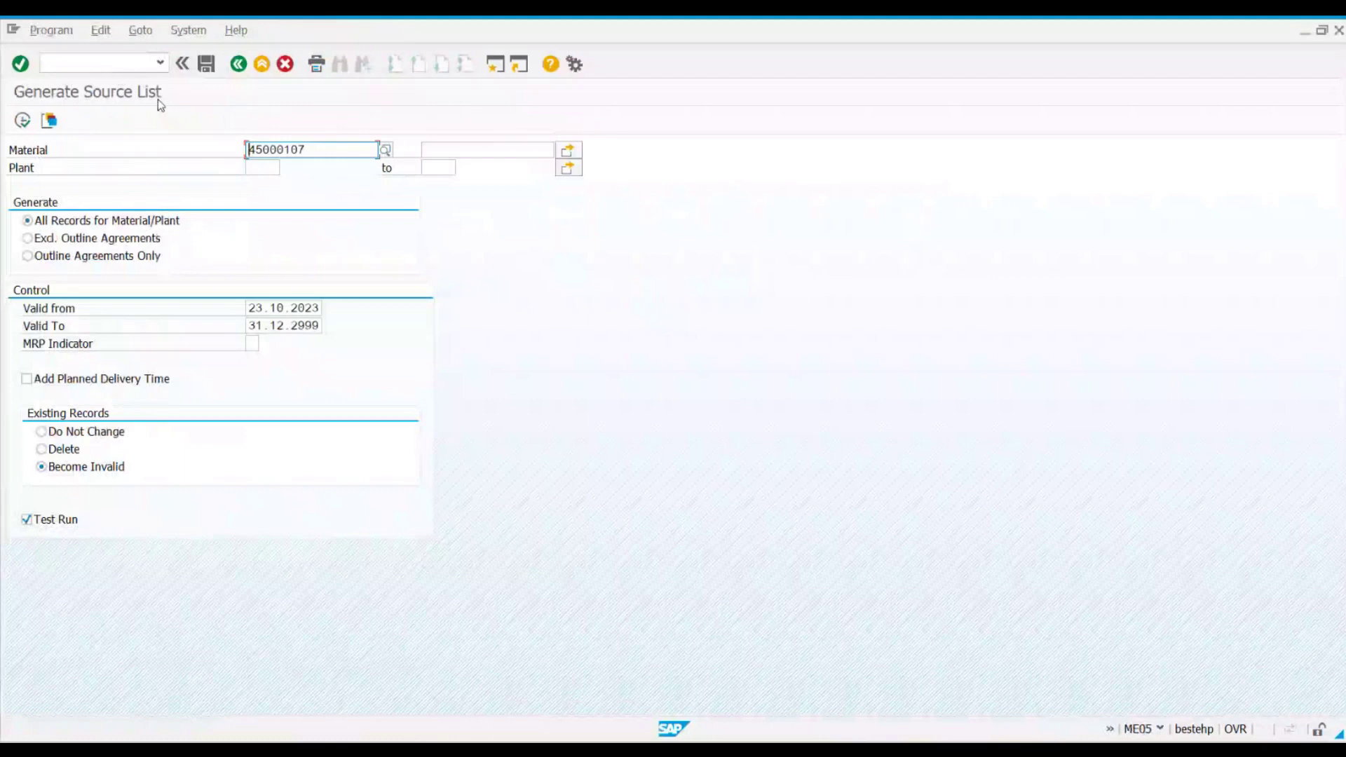
pyautogui.click(350, 150)
pyautogui.click(274, 168)
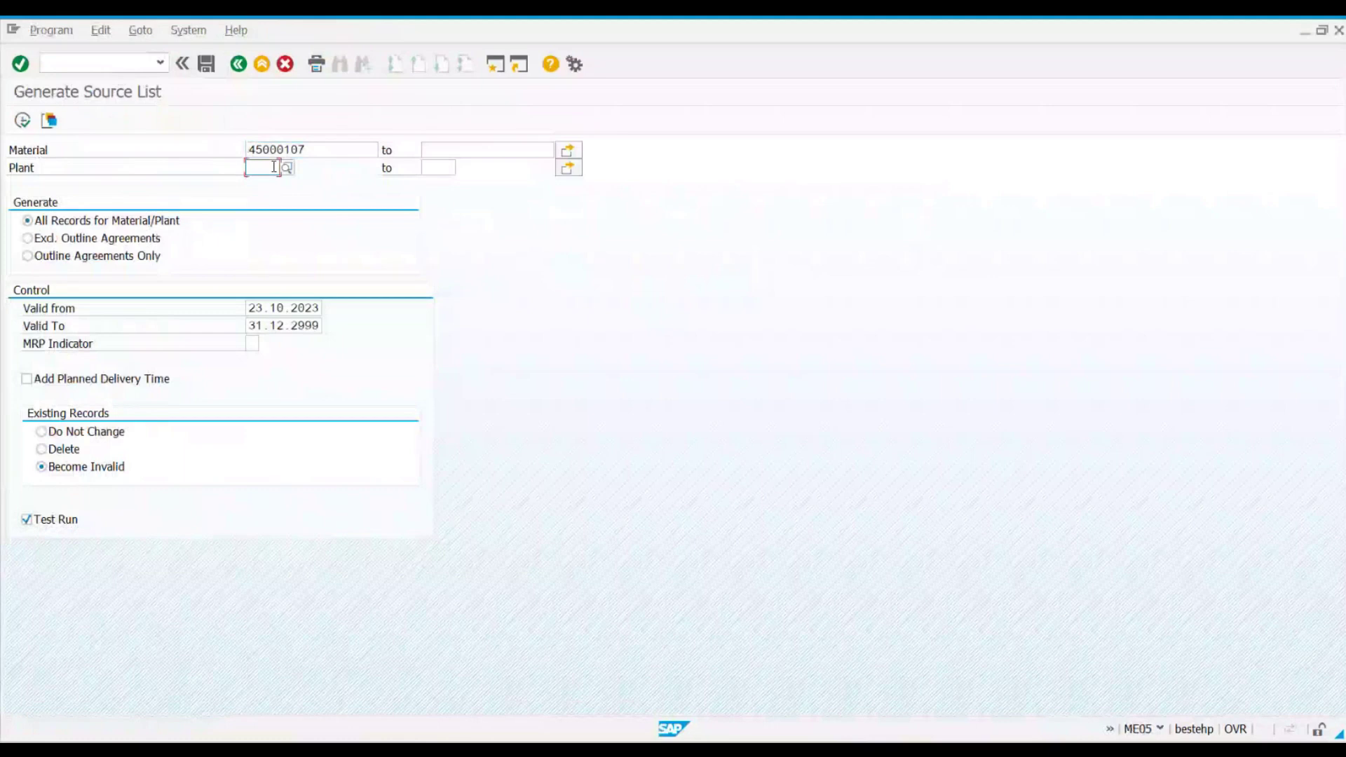
pyautogui.write('pa11')
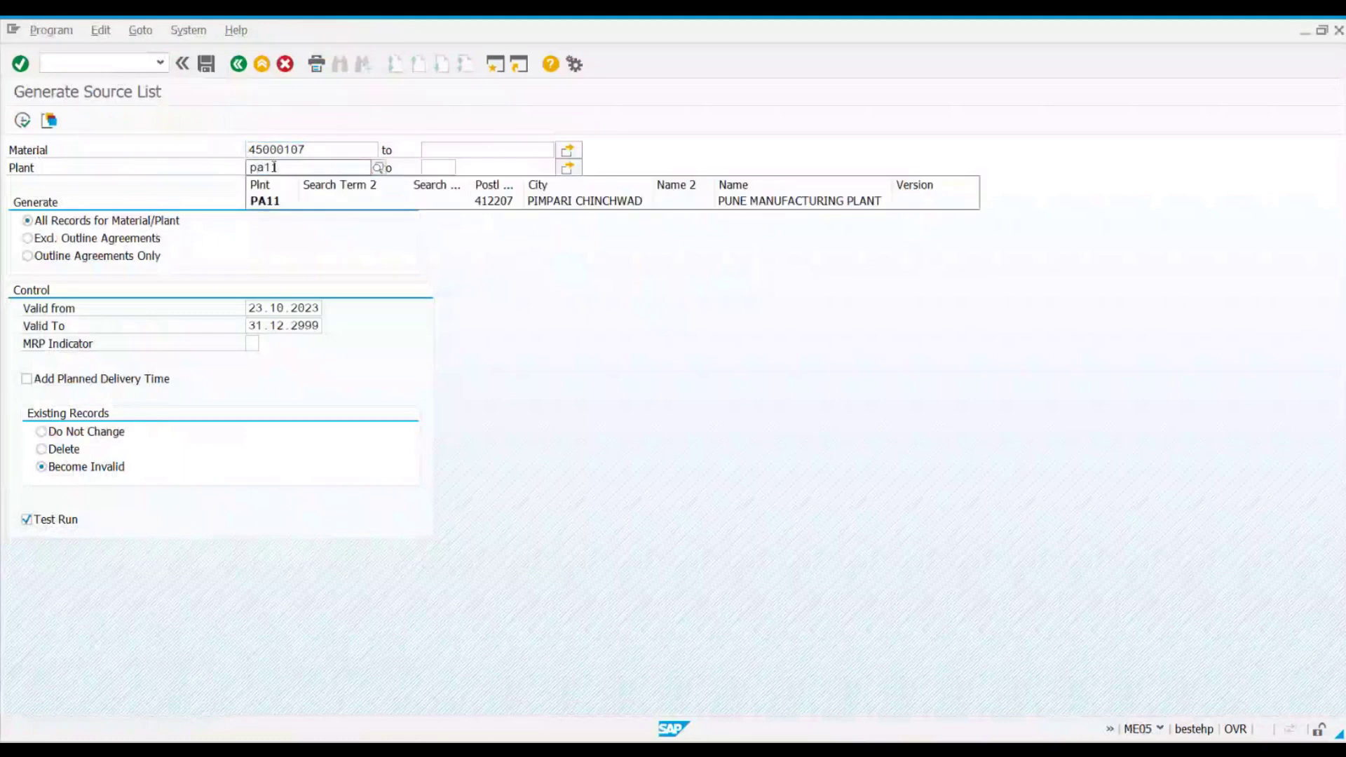
pyautogui.click(266, 201)
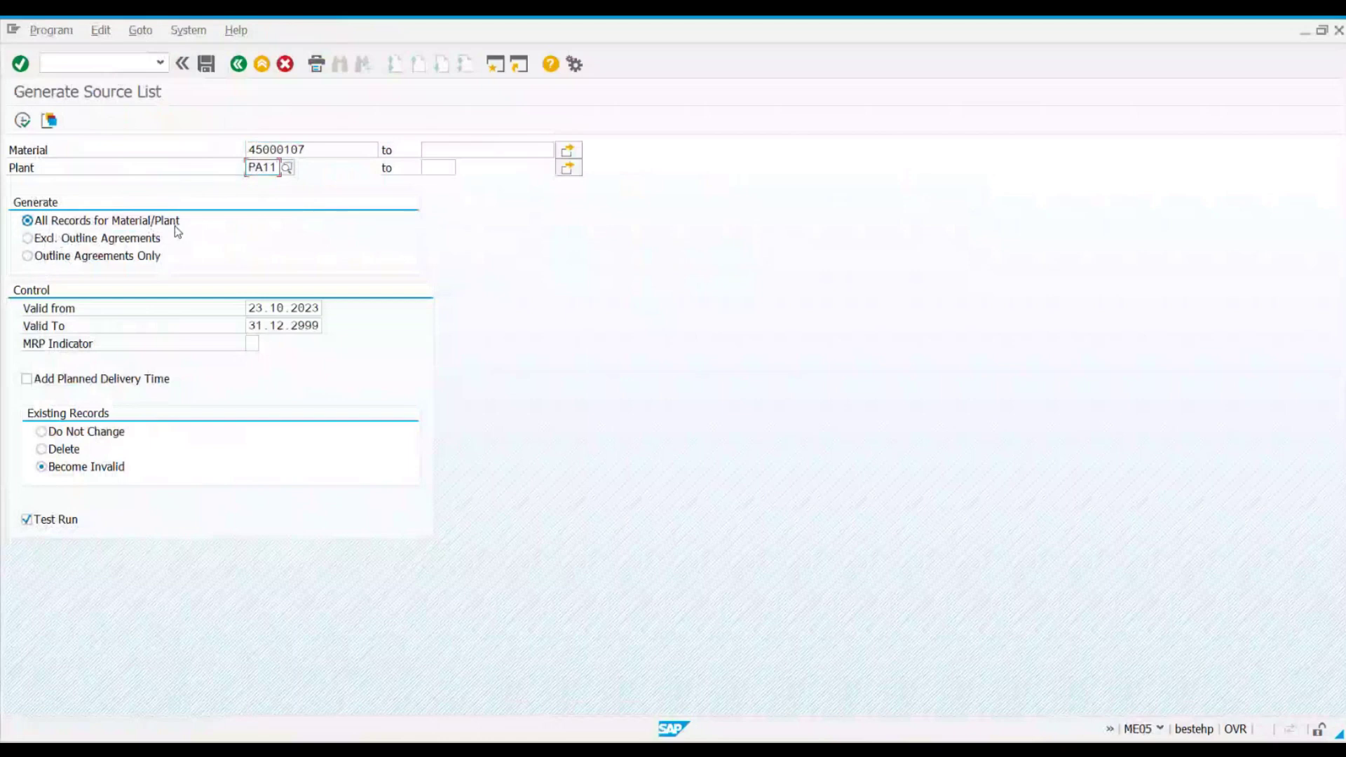
# Step: Examine the material, plant, validity dates and MRP indicator fields on the source list generation screen
pyautogui.click(315, 150)
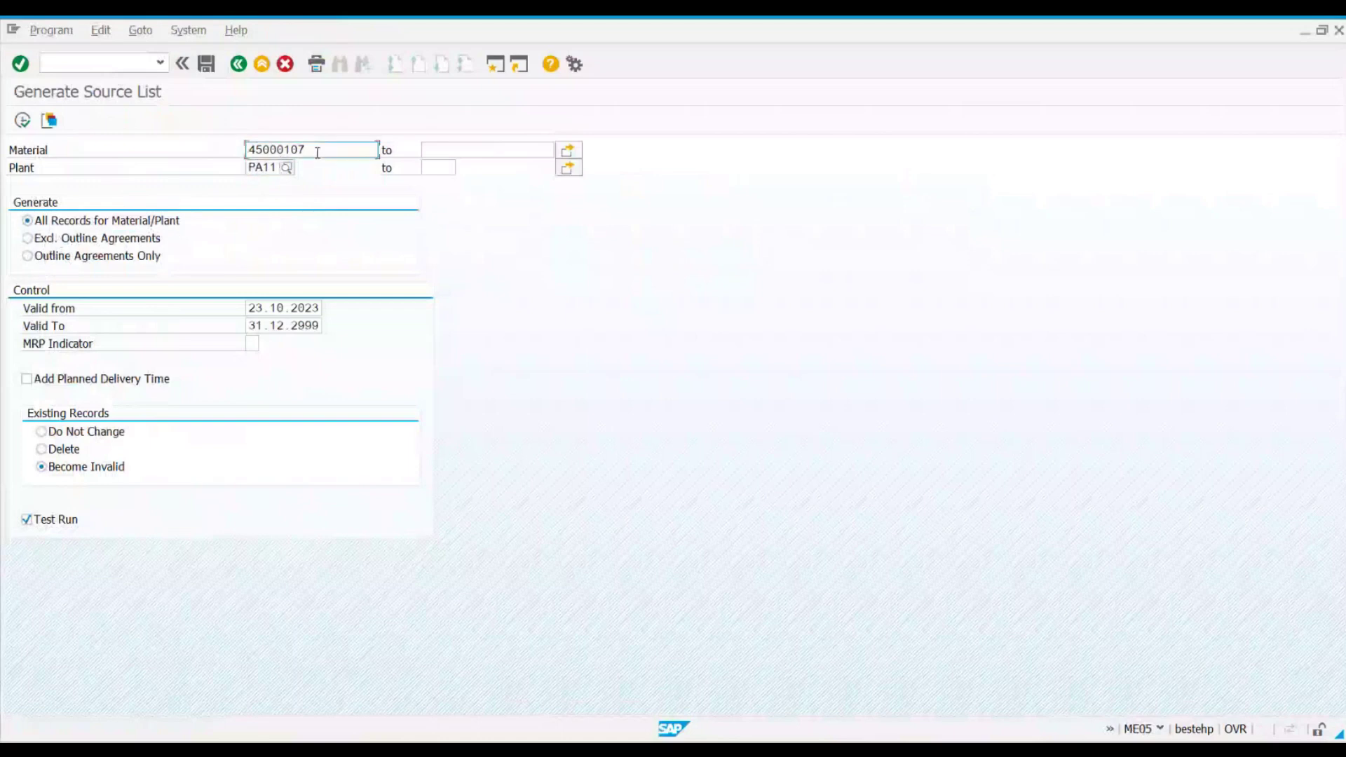
pyautogui.click(261, 169)
pyautogui.click(320, 156)
pyautogui.click(88, 312)
pyautogui.click(96, 324)
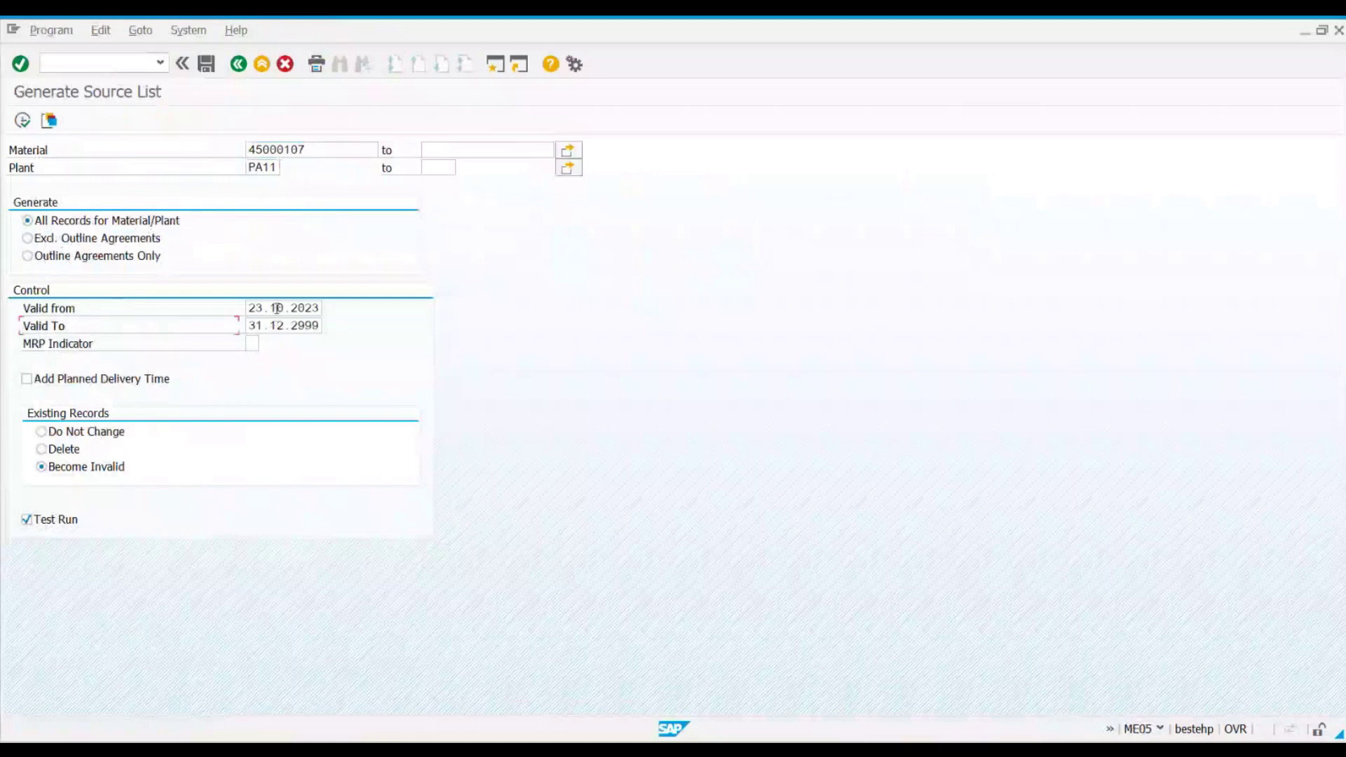
pyautogui.click(276, 308)
pyautogui.click(271, 326)
pyautogui.click(253, 343)
pyautogui.click(249, 150)
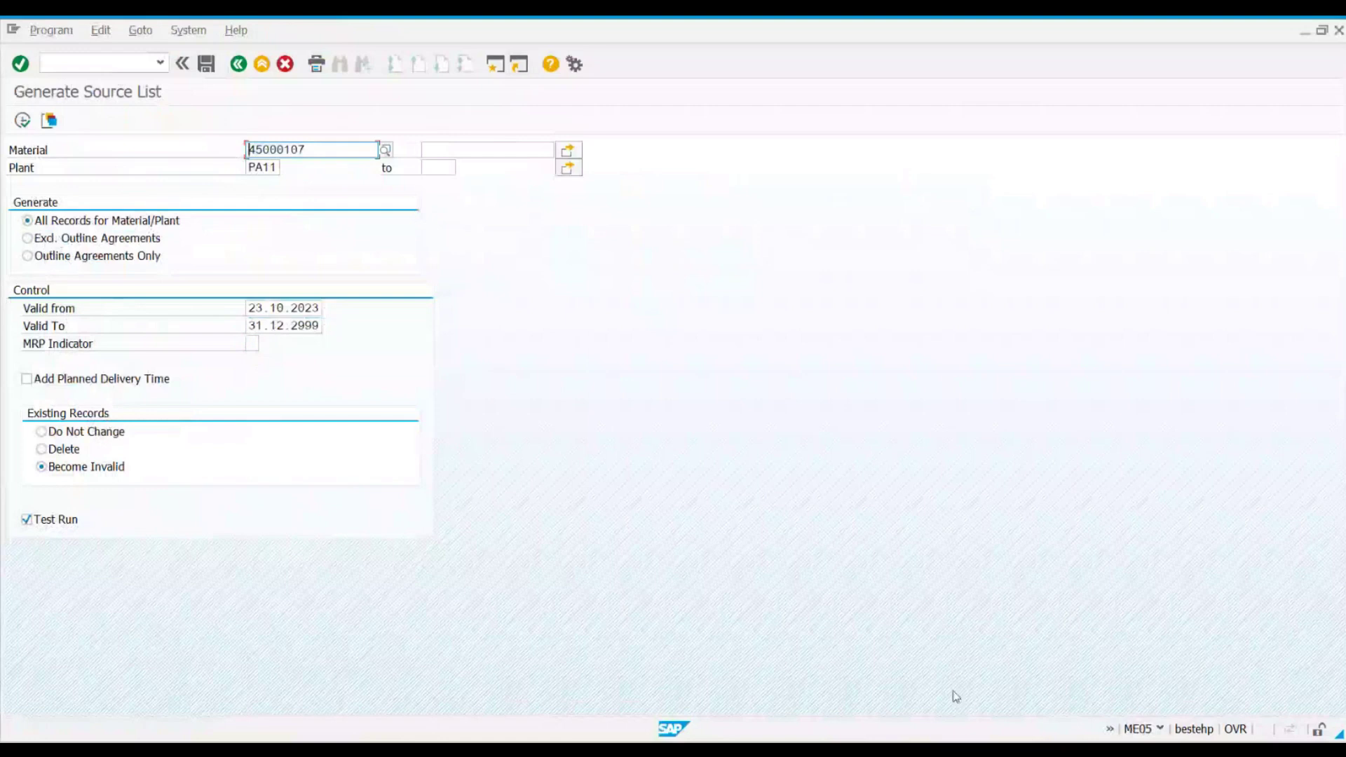
# Step: Switch to the other SAP session and display the source list of material 45000107 in plant PA11 with transaction ME03
pyautogui.moveTo(924, 749)
pyautogui.click(805, 705)
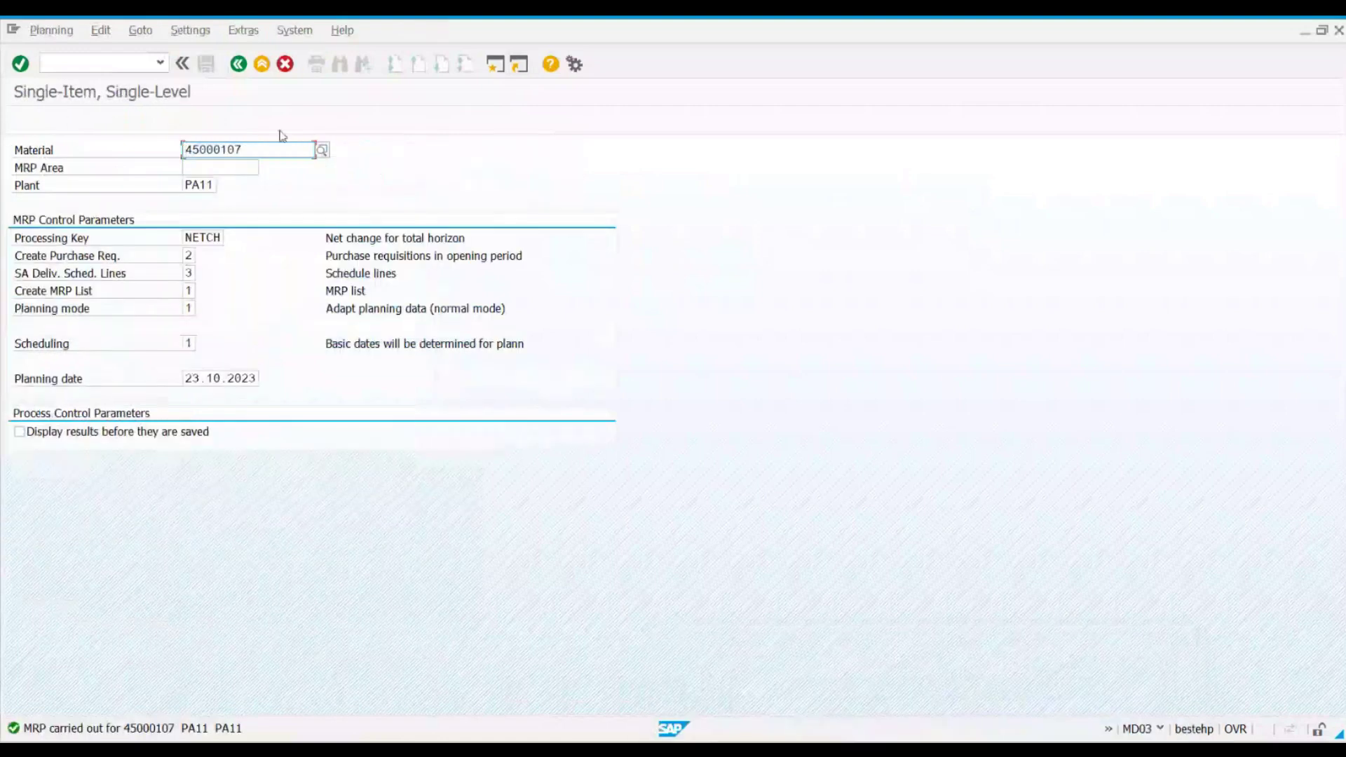
pyautogui.write('me03')
pyautogui.press('Return')
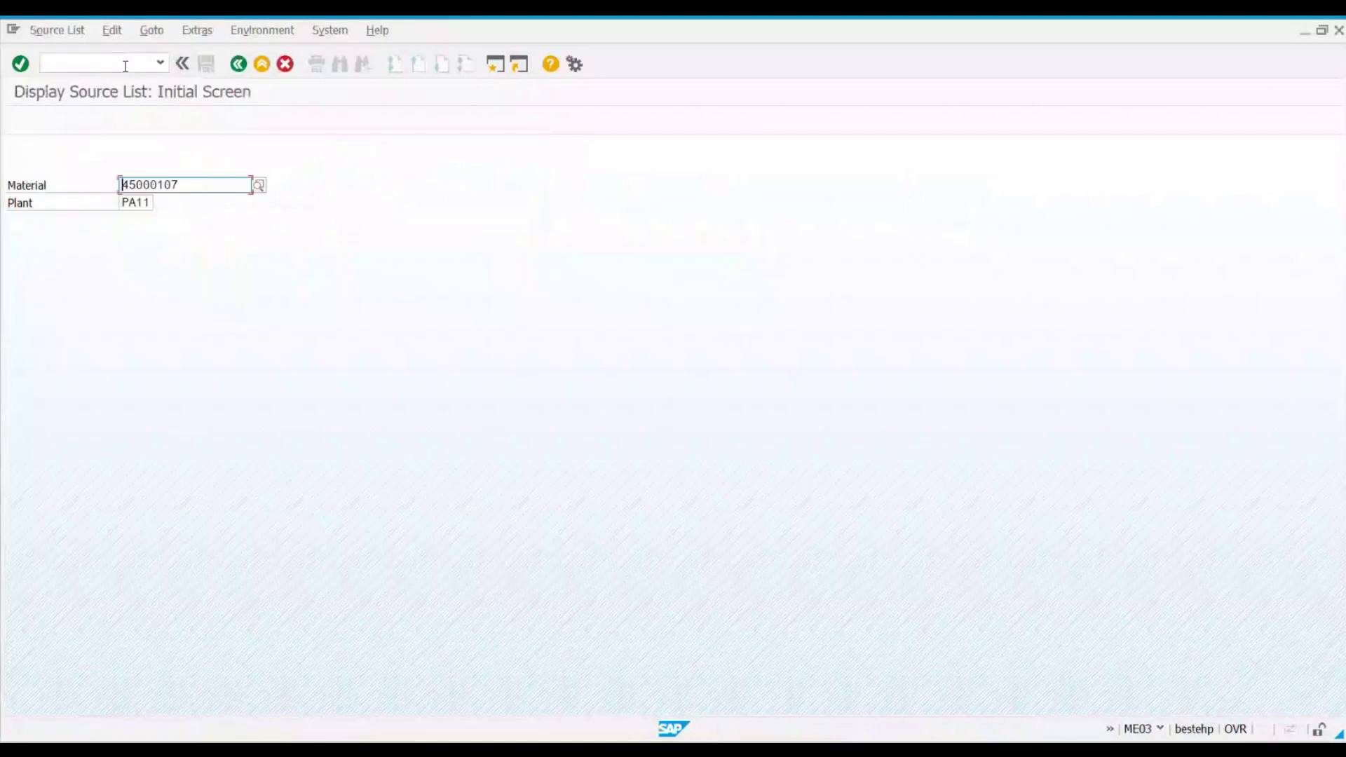
pyautogui.press('Return')
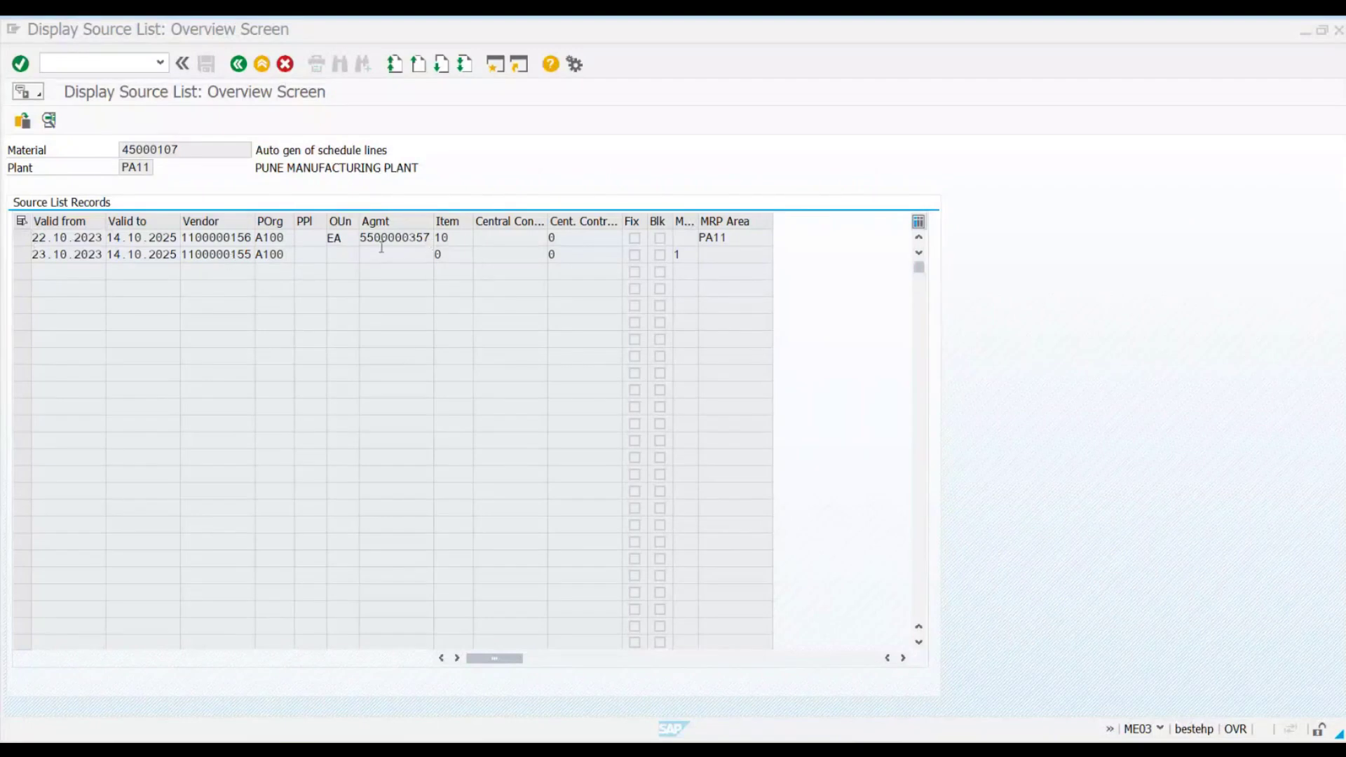
# Step: Compare the validity dates of the current source list records with the Existing Records options for source list generation
pyautogui.click(120, 237)
pyautogui.click(134, 254)
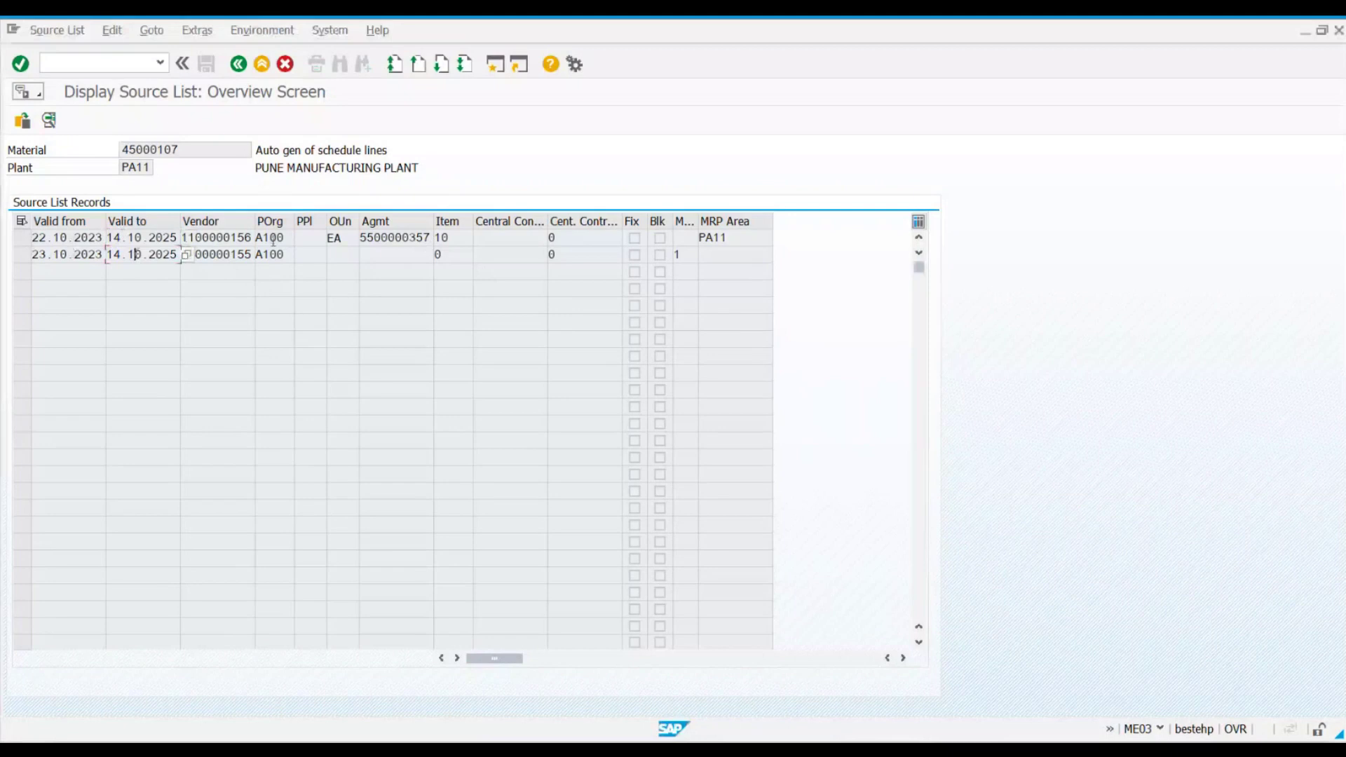
pyautogui.hotkey('alt', 'Tab')
pyautogui.press('Tab')
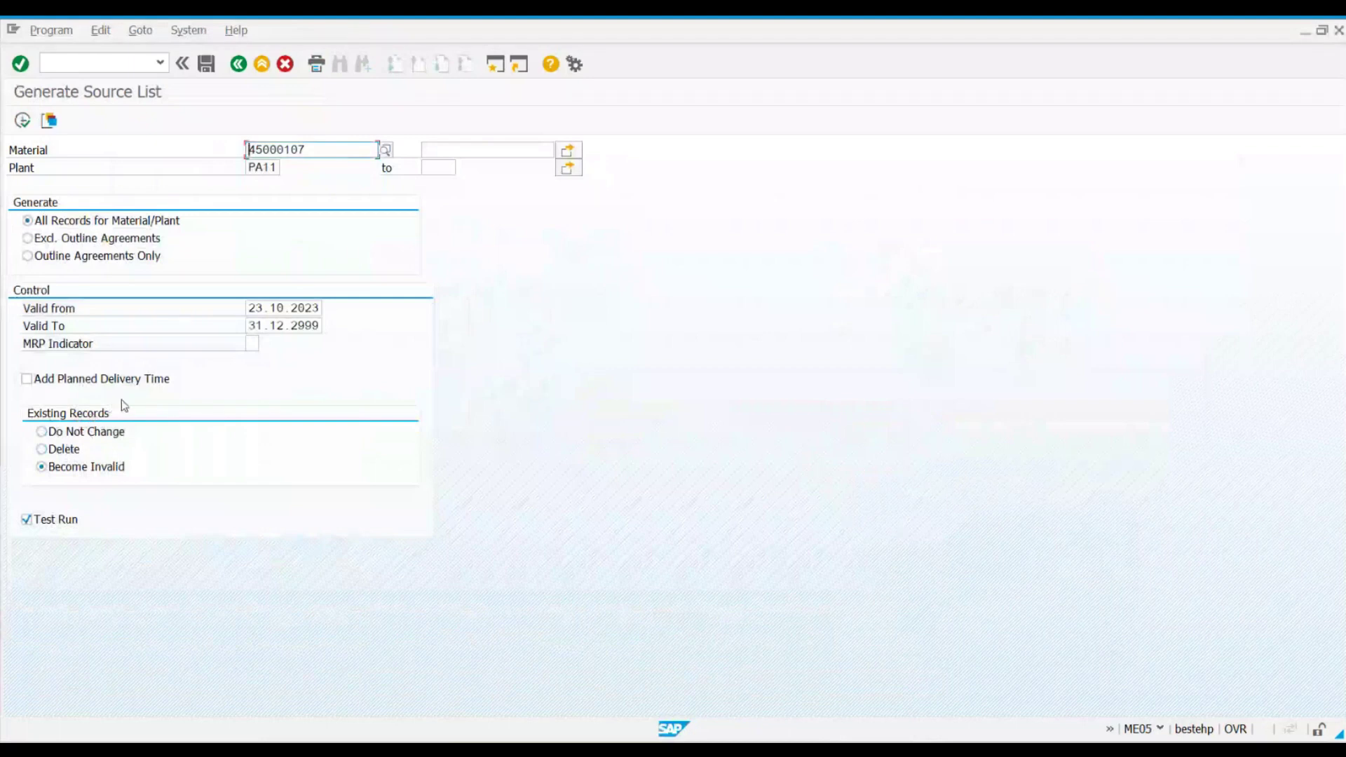
pyautogui.click(272, 169)
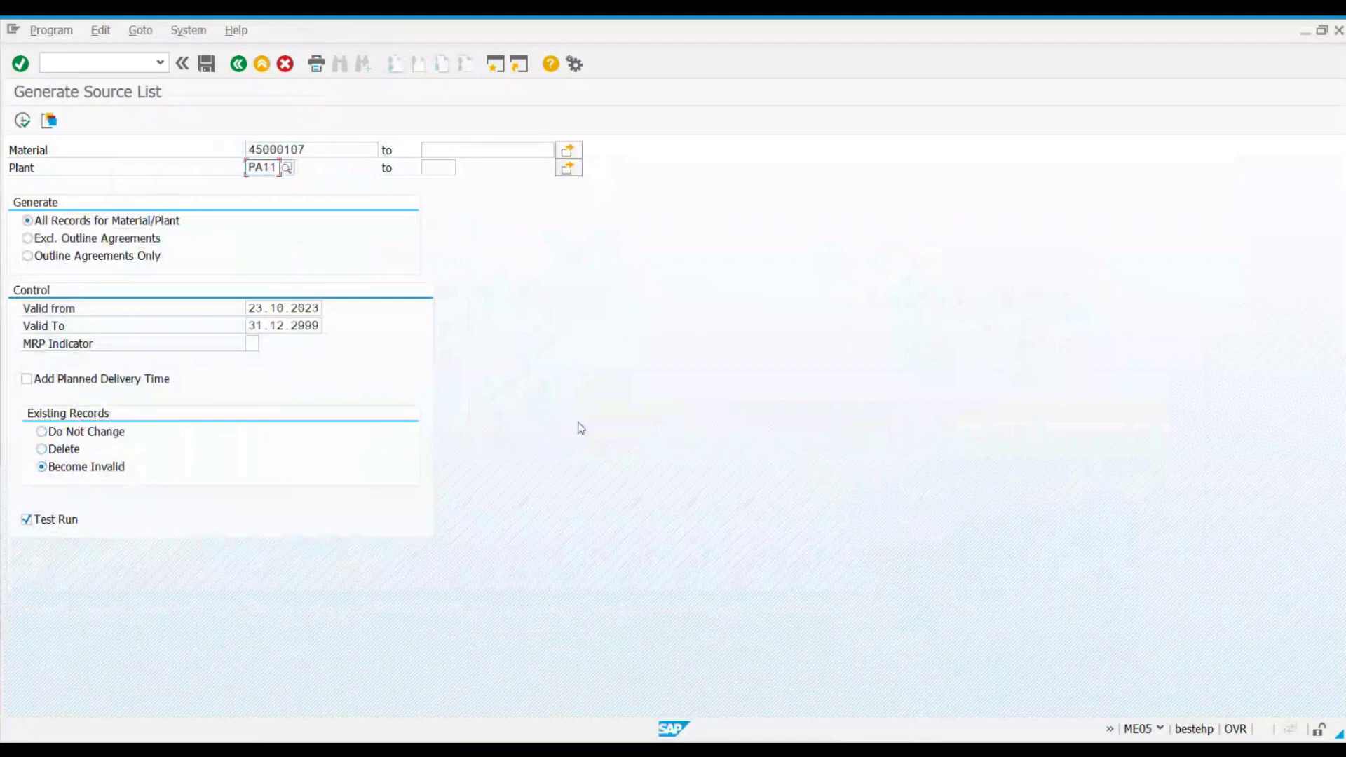
pyautogui.hotkey('alt', 'Tab')
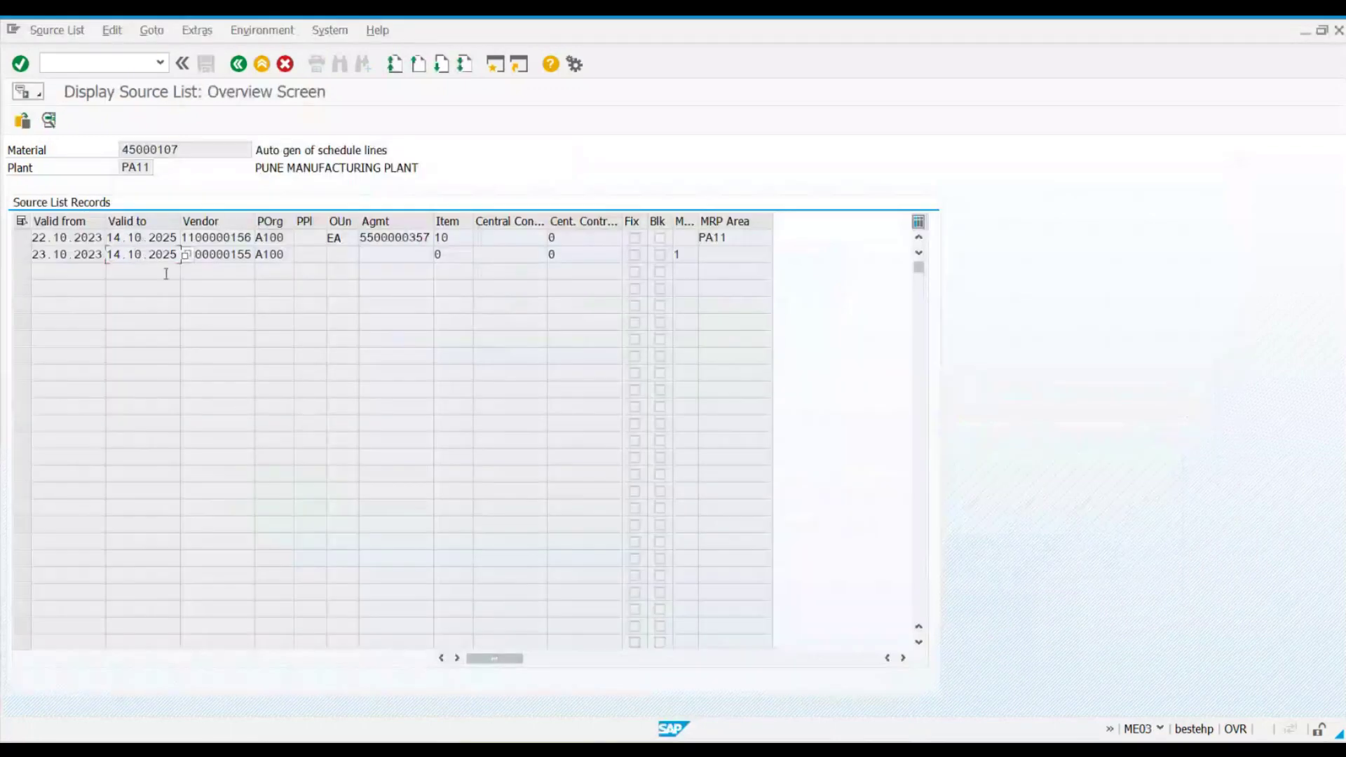
pyautogui.click(127, 239)
pyautogui.hotkey('alt', 'Tab')
pyautogui.click(70, 466)
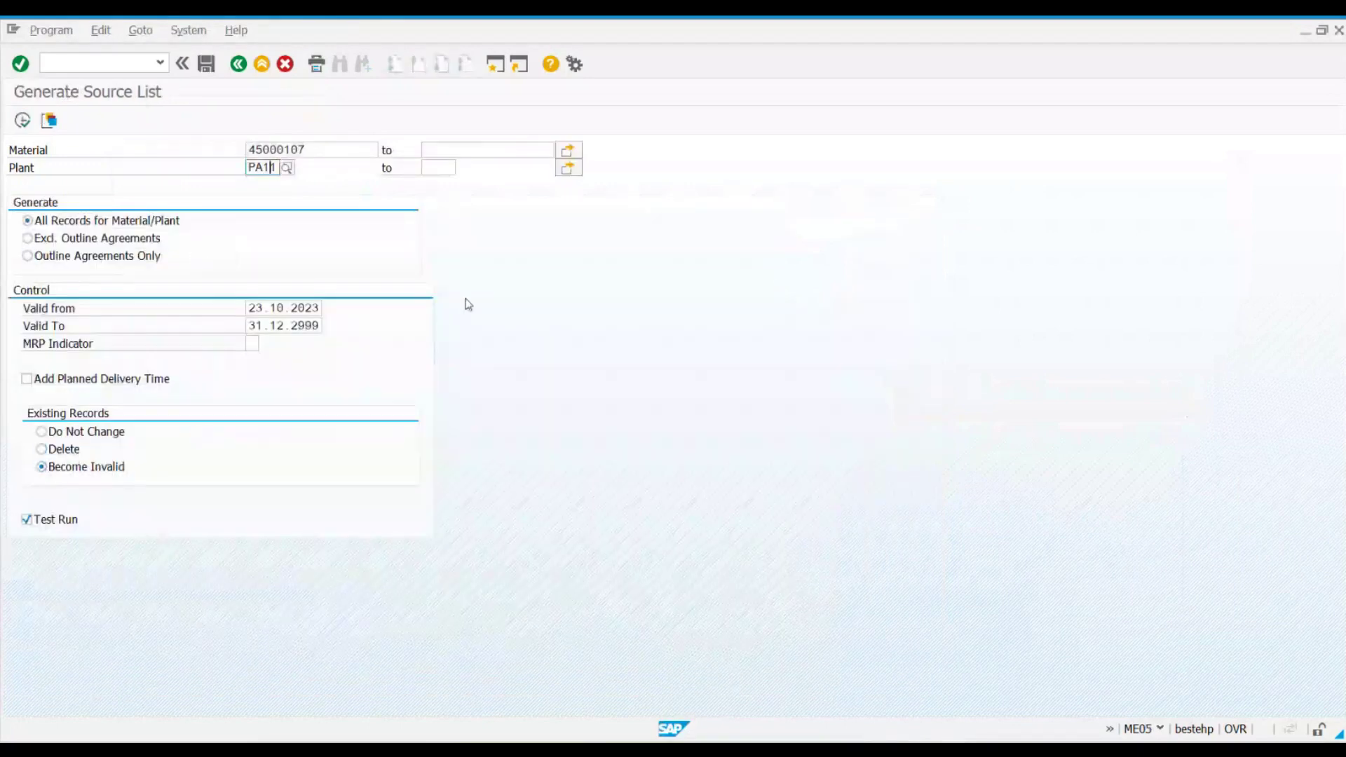
pyautogui.hotkey('alt', 'Tab')
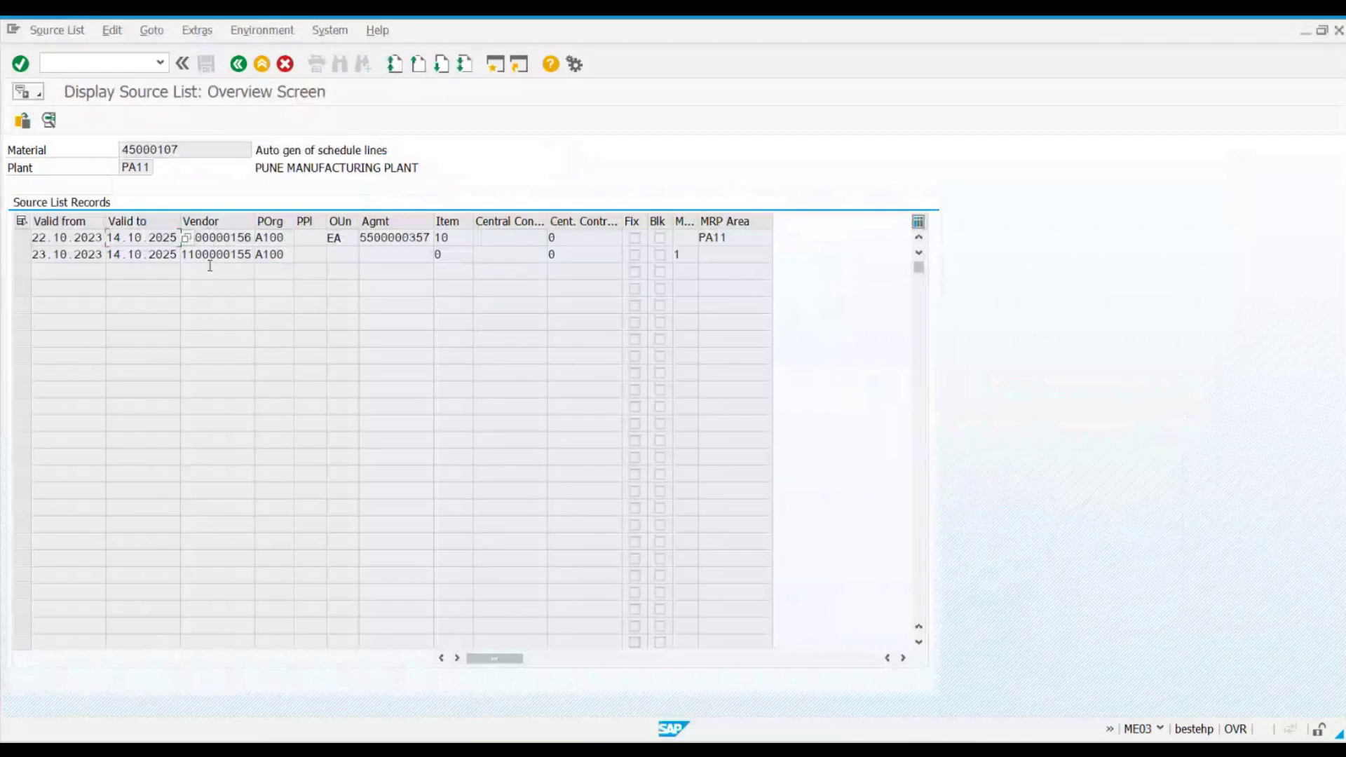
pyautogui.hotkey('alt', 'Tab')
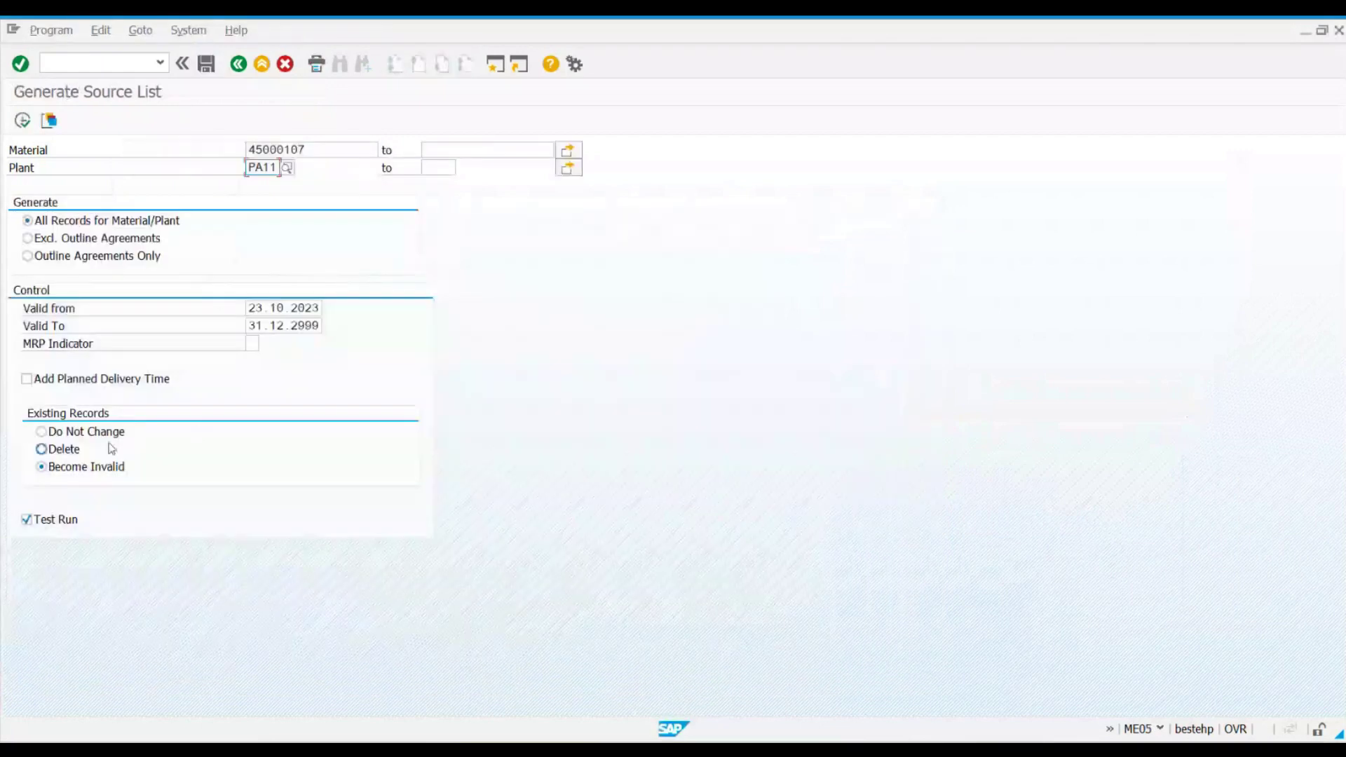
pyautogui.hotkey('alt', 'Tab')
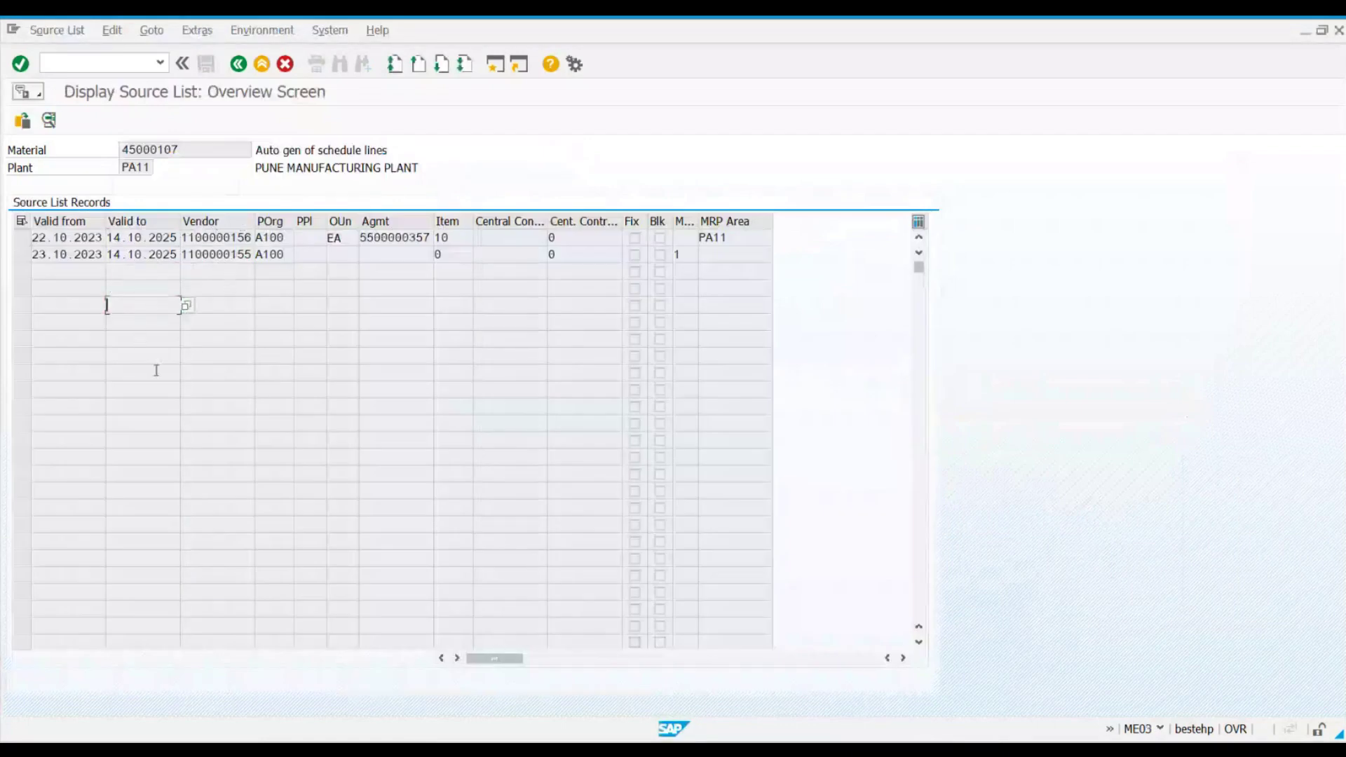
pyautogui.hotkey('alt', 'Tab')
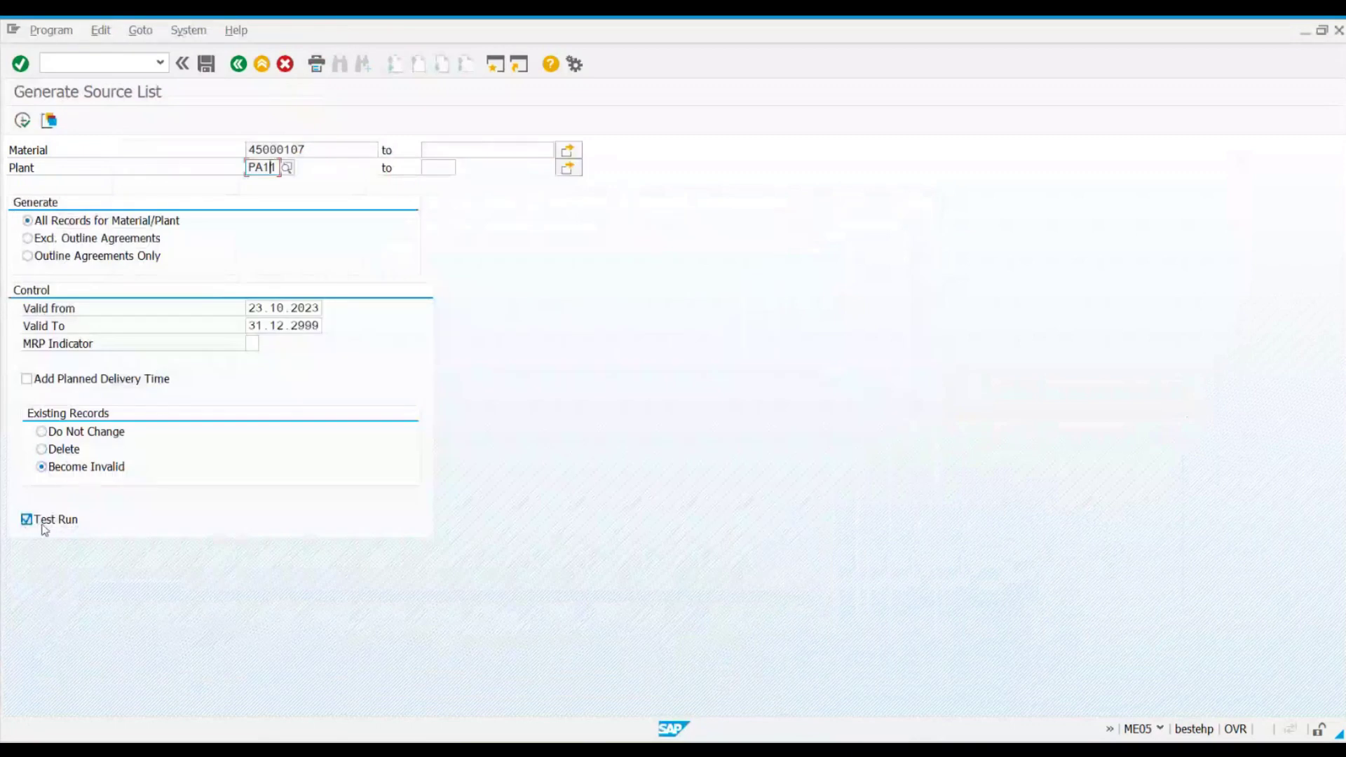
# Step: Choose Do Not Change for existing records and simulate source list generation for plant PA11 as a test run
pyautogui.click(83, 433)
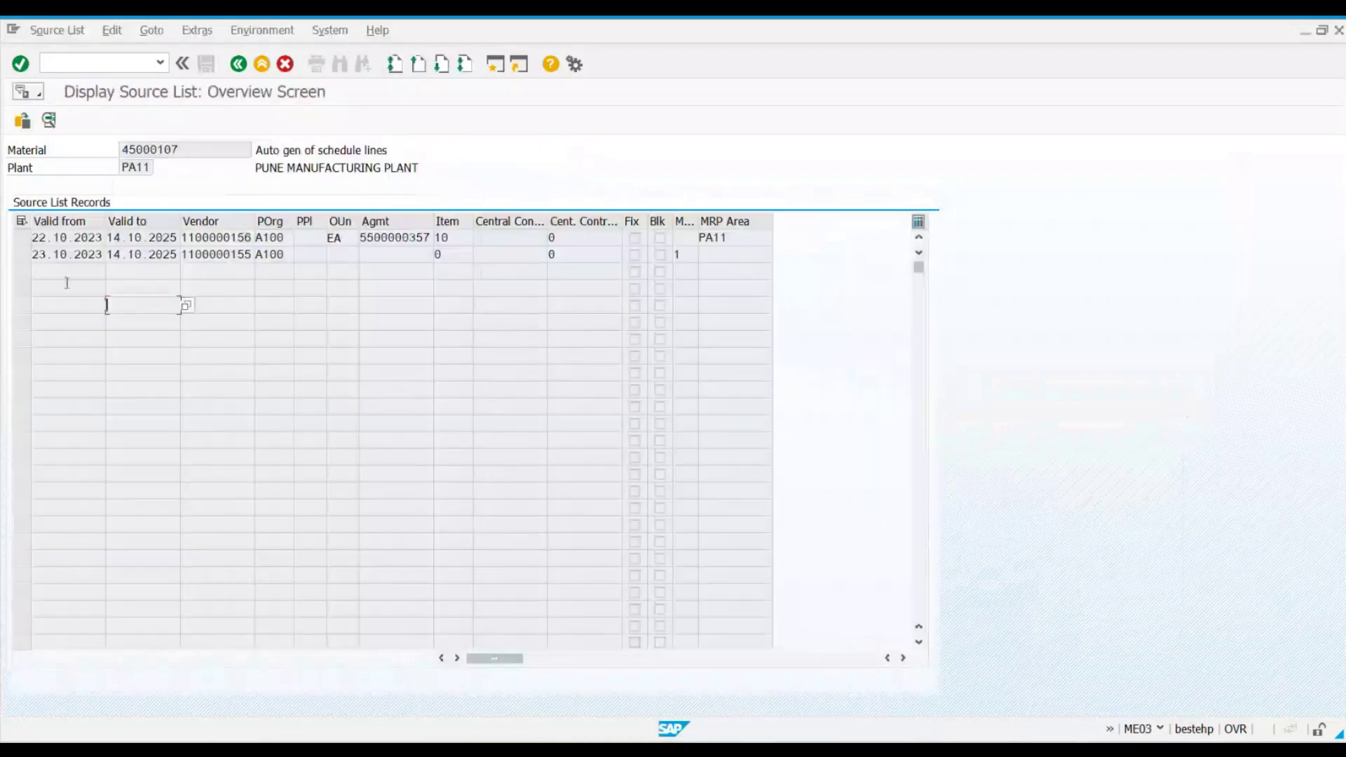
pyautogui.click(21, 239)
pyautogui.click(21, 254)
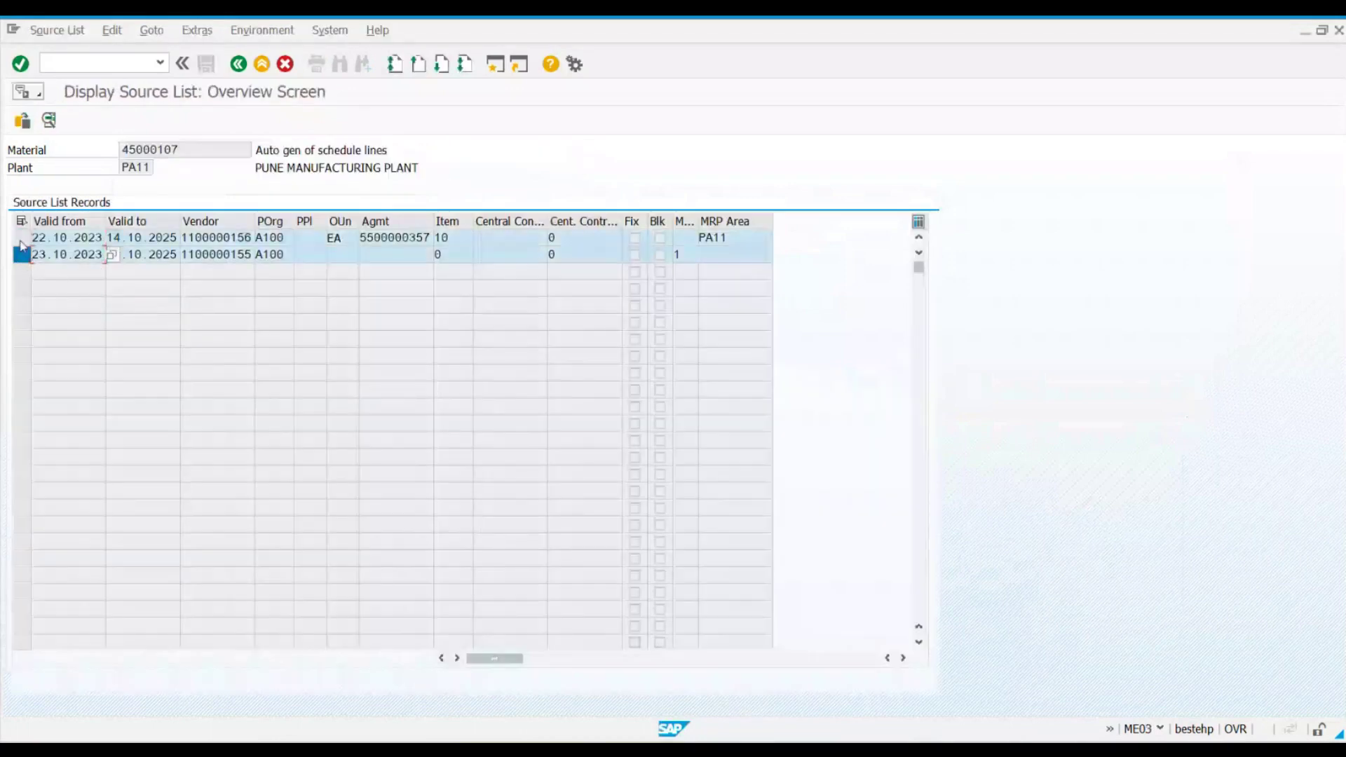
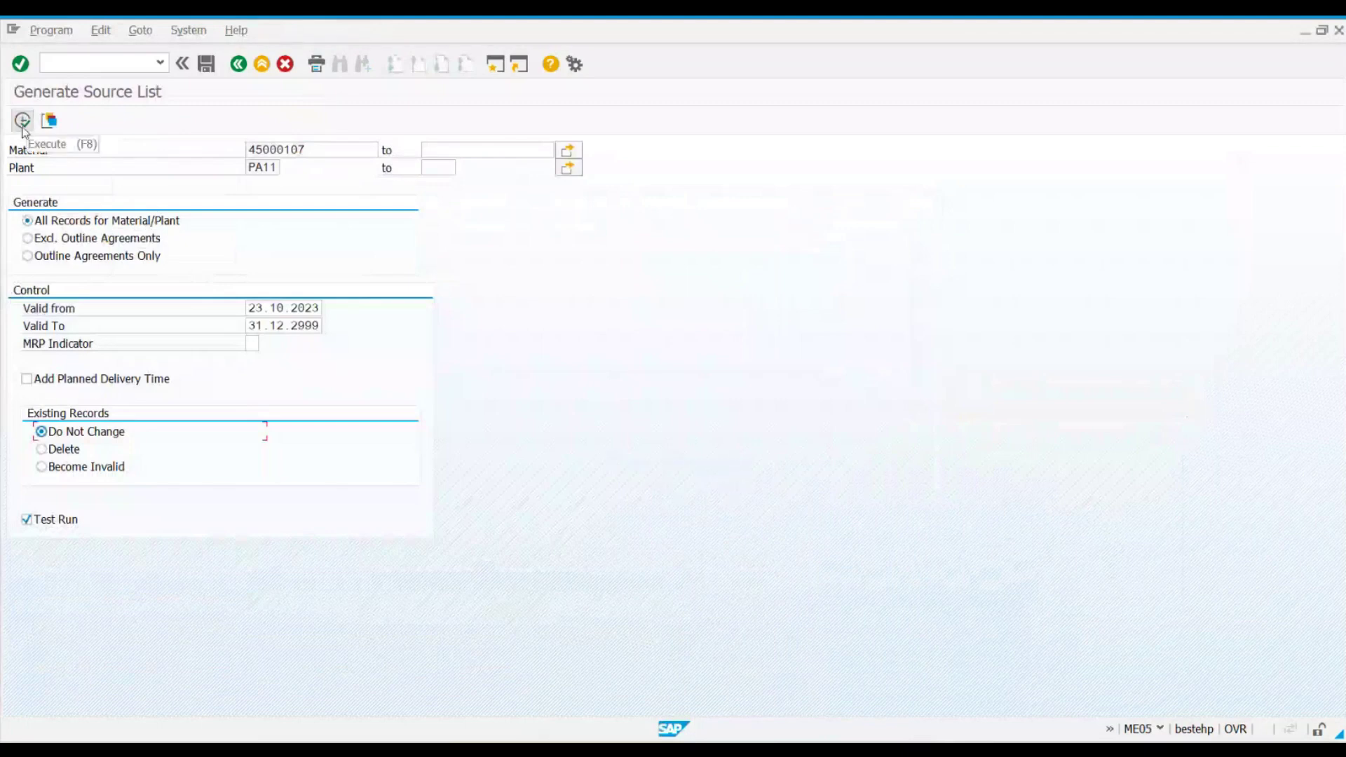
pyautogui.click(23, 121)
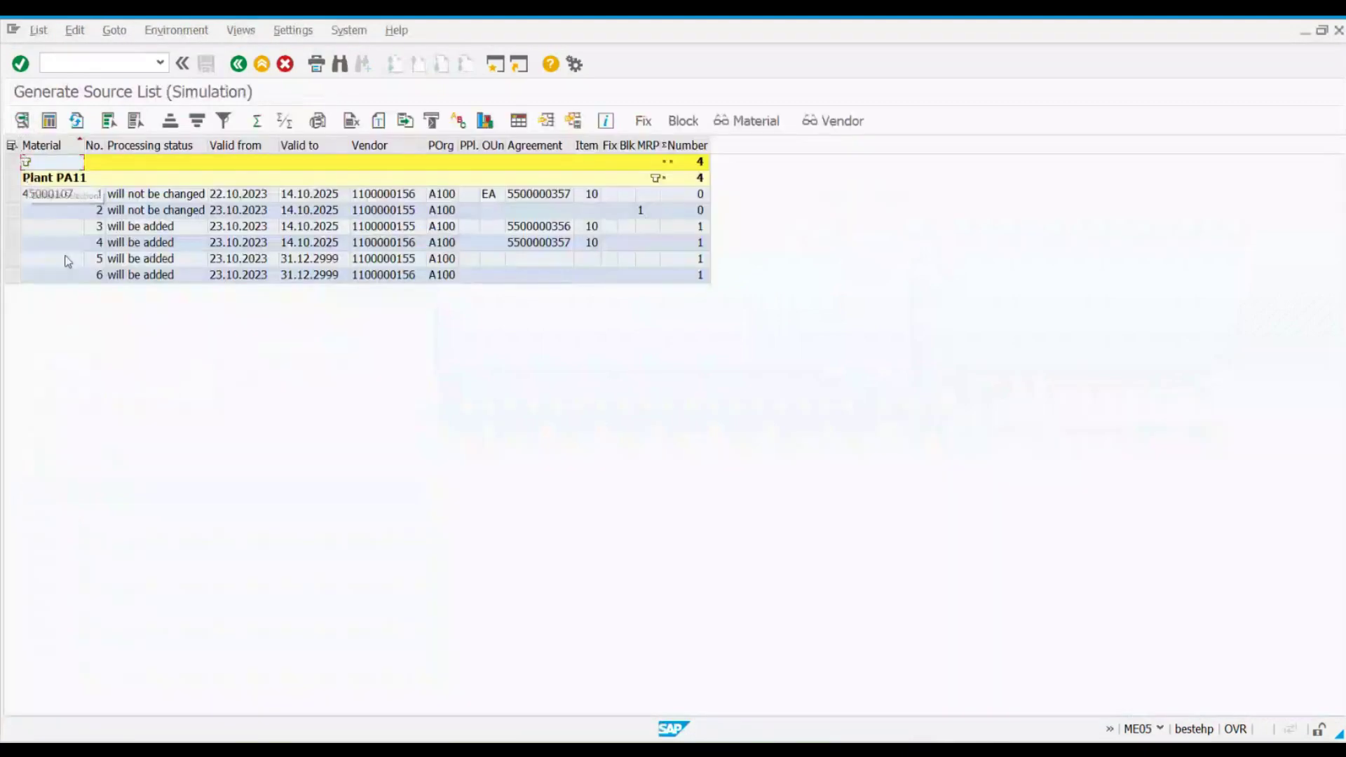
# Step: Compare the existing records in the simulation with the two records in the displayed source list
pyautogui.click(144, 211)
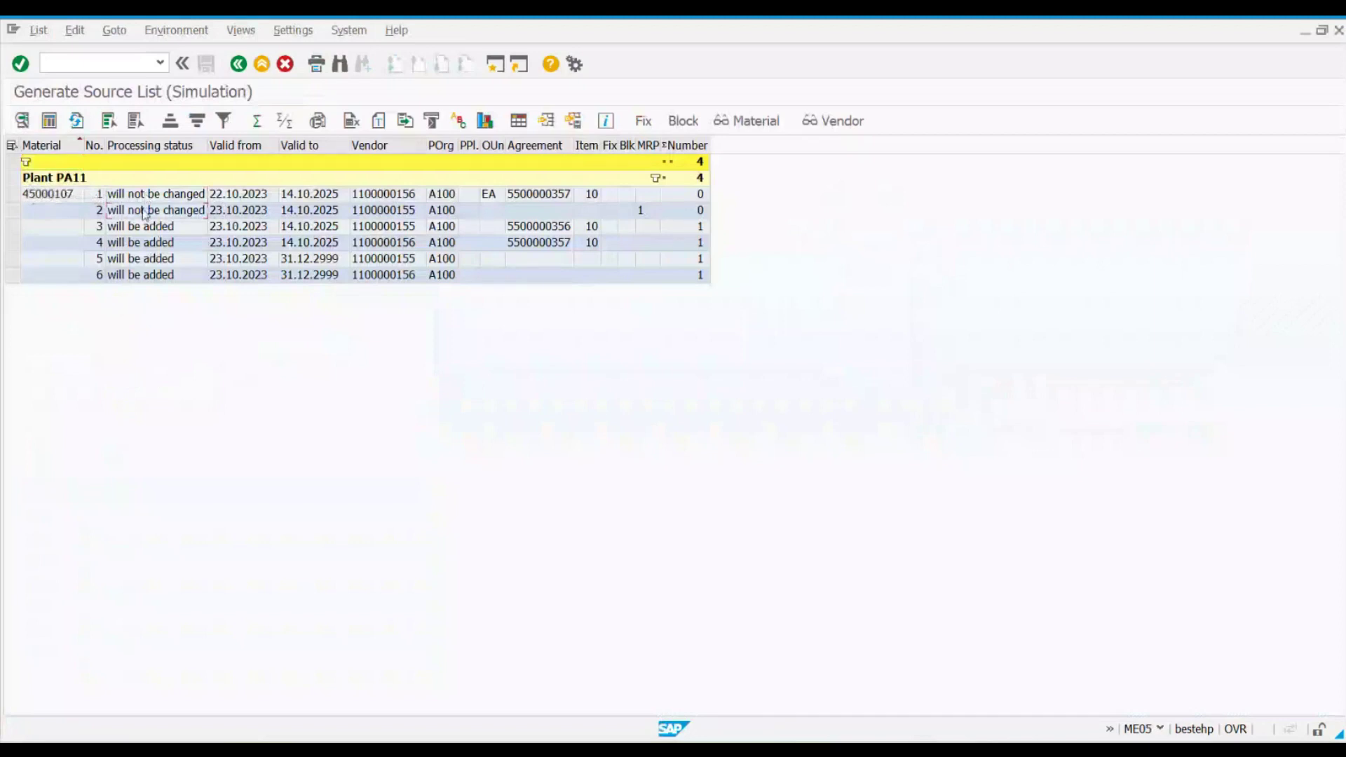
pyautogui.click(538, 200)
pyautogui.hotkey('alt', 'Tab')
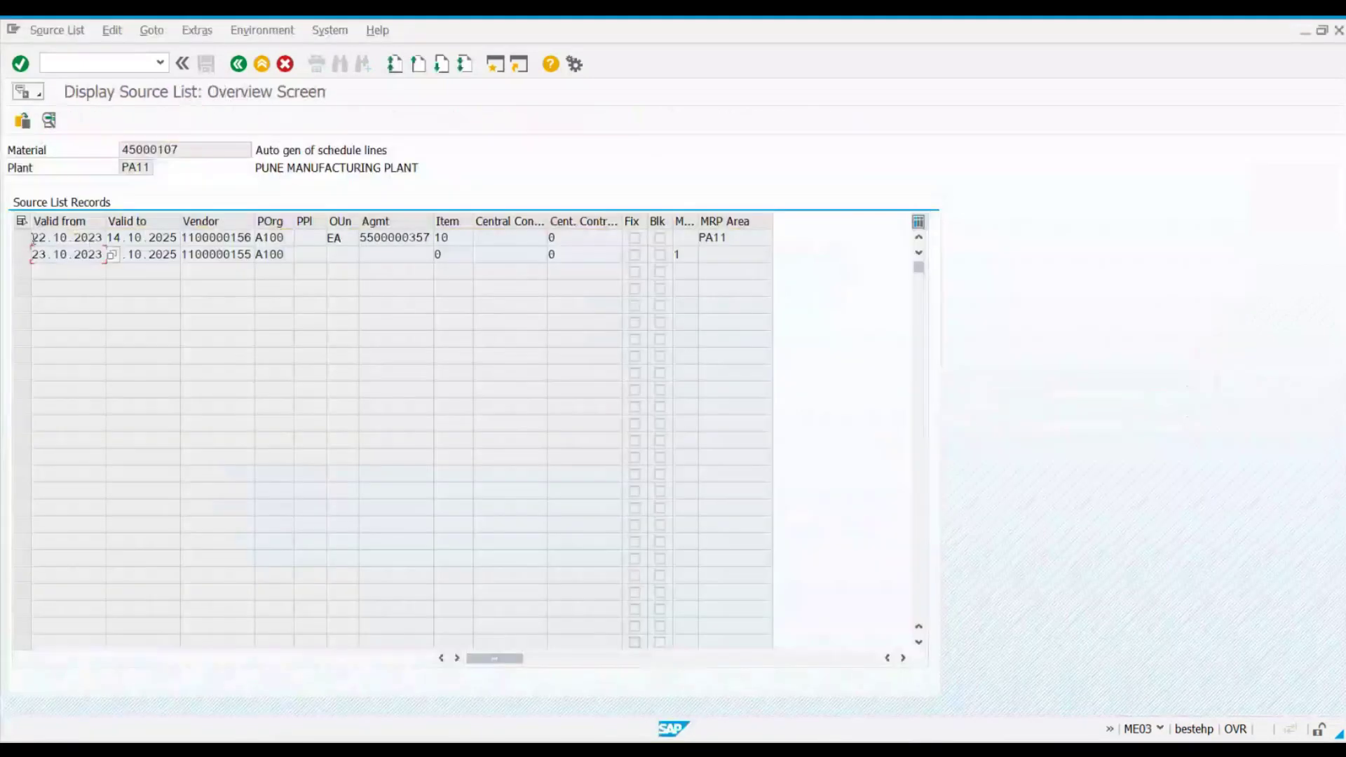
pyautogui.click(22, 238)
pyautogui.click(418, 238)
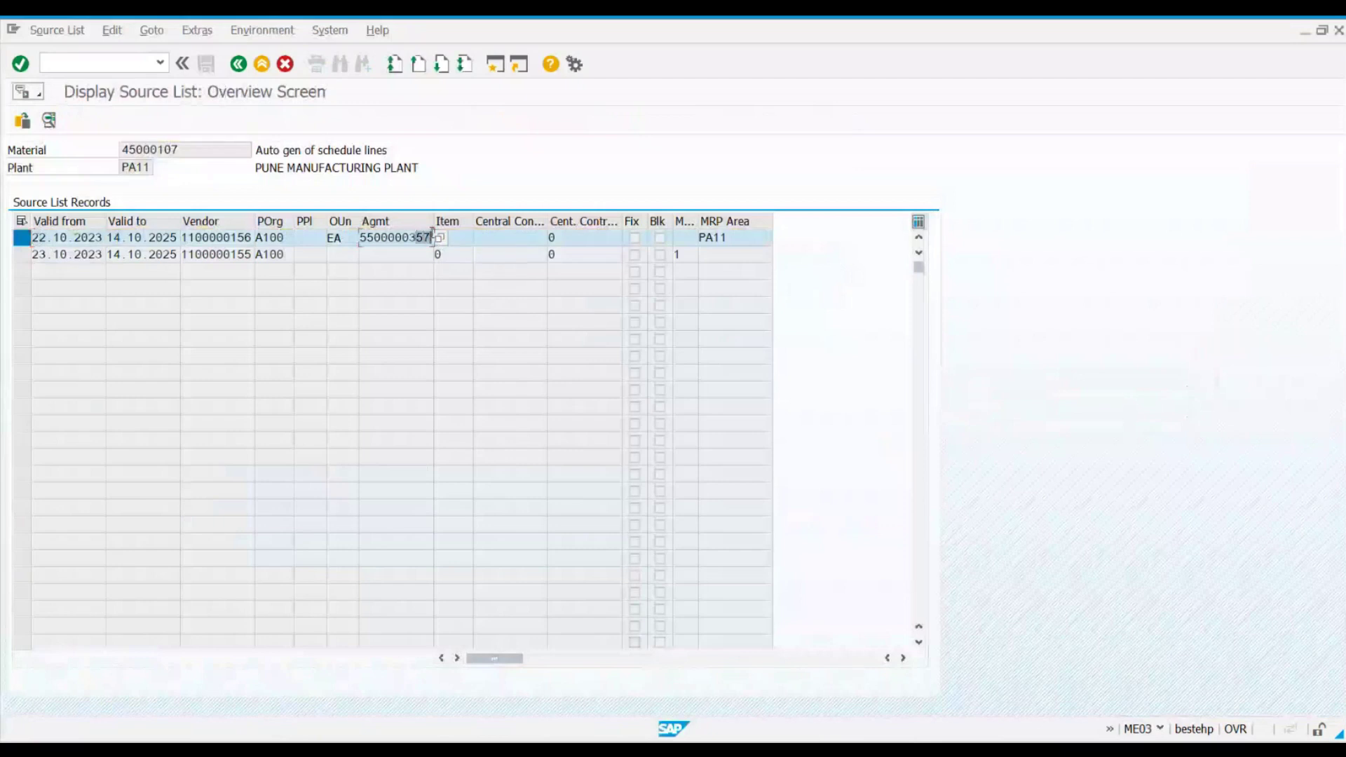
pyautogui.click(22, 255)
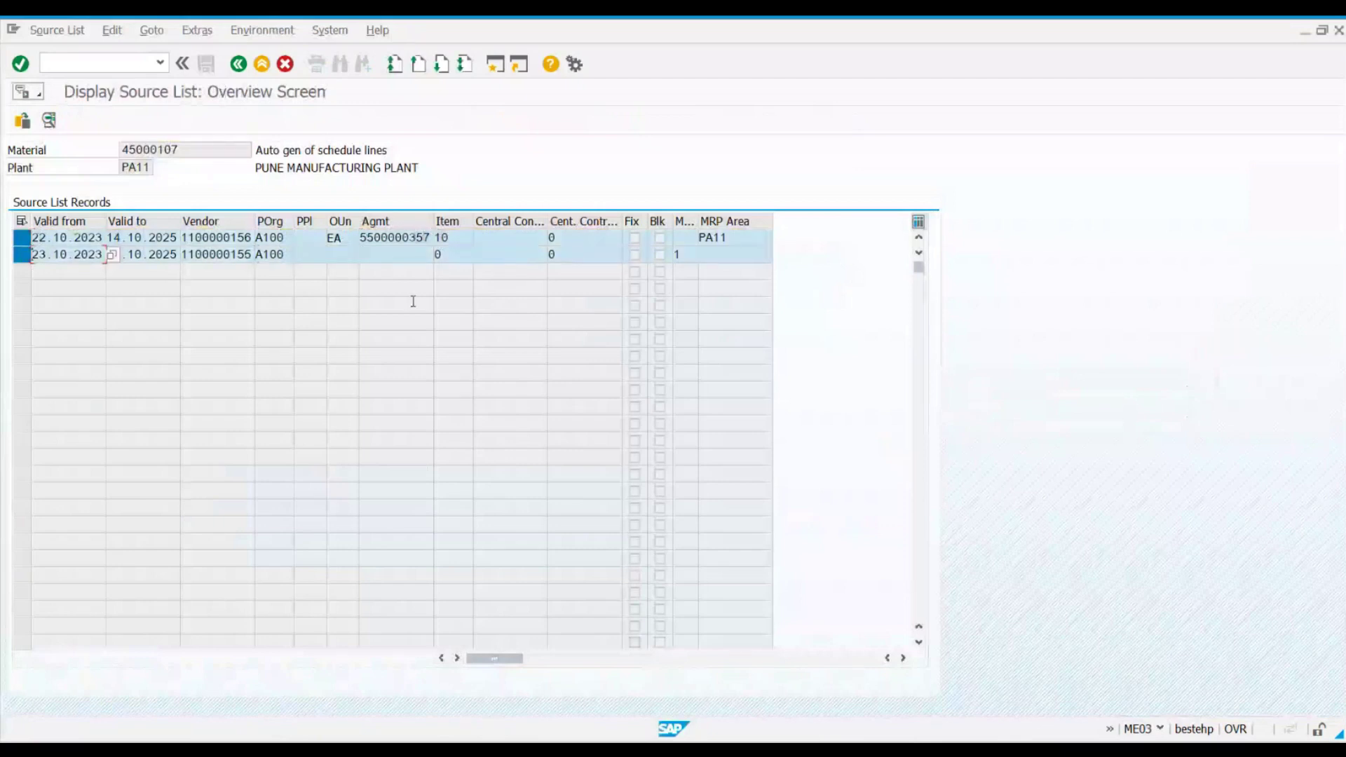
pyautogui.hotkey('alt', 'Tab')
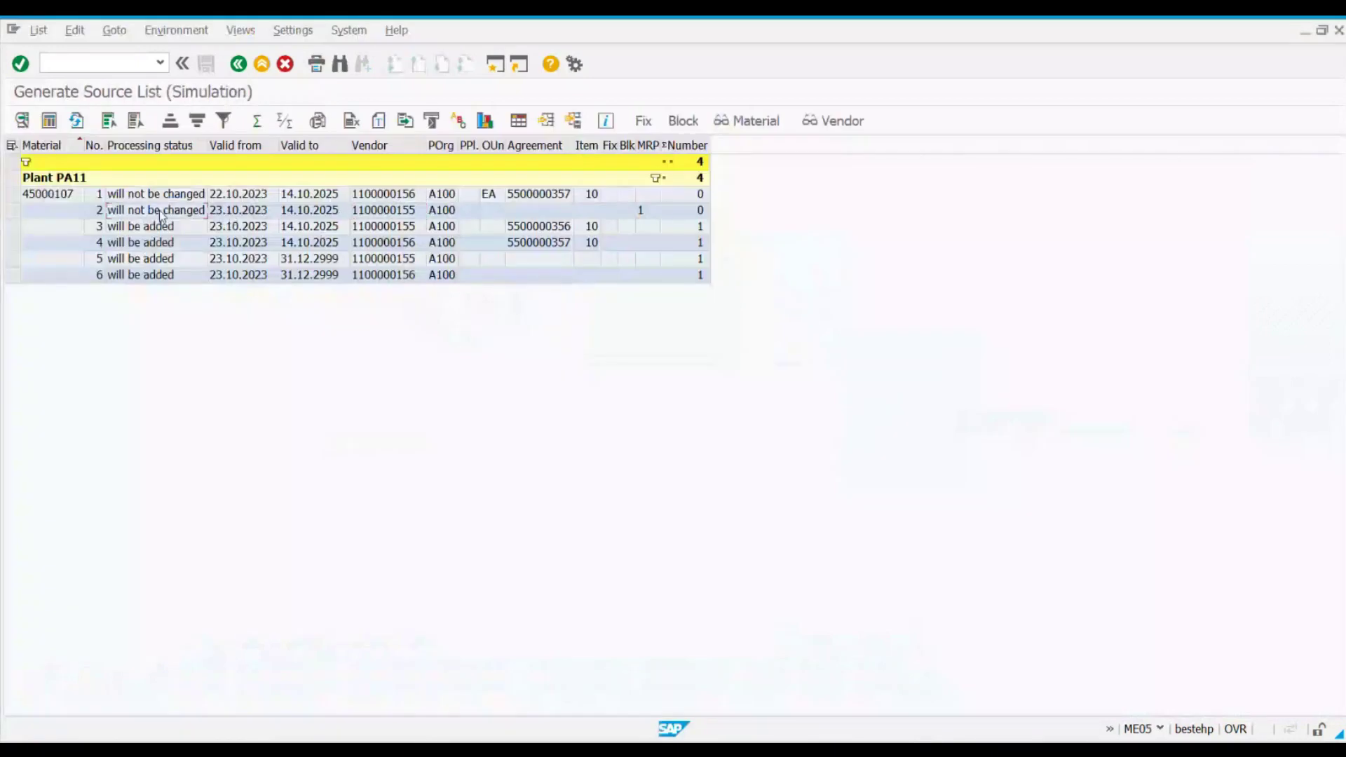
# Step: Review the processing status and validity of the simulated source list records, and return to the selection screen
pyautogui.click(161, 198)
pyautogui.click(248, 210)
pyautogui.click(102, 230)
pyautogui.click(99, 274)
pyautogui.click(168, 228)
pyautogui.click(249, 242)
pyautogui.click(238, 65)
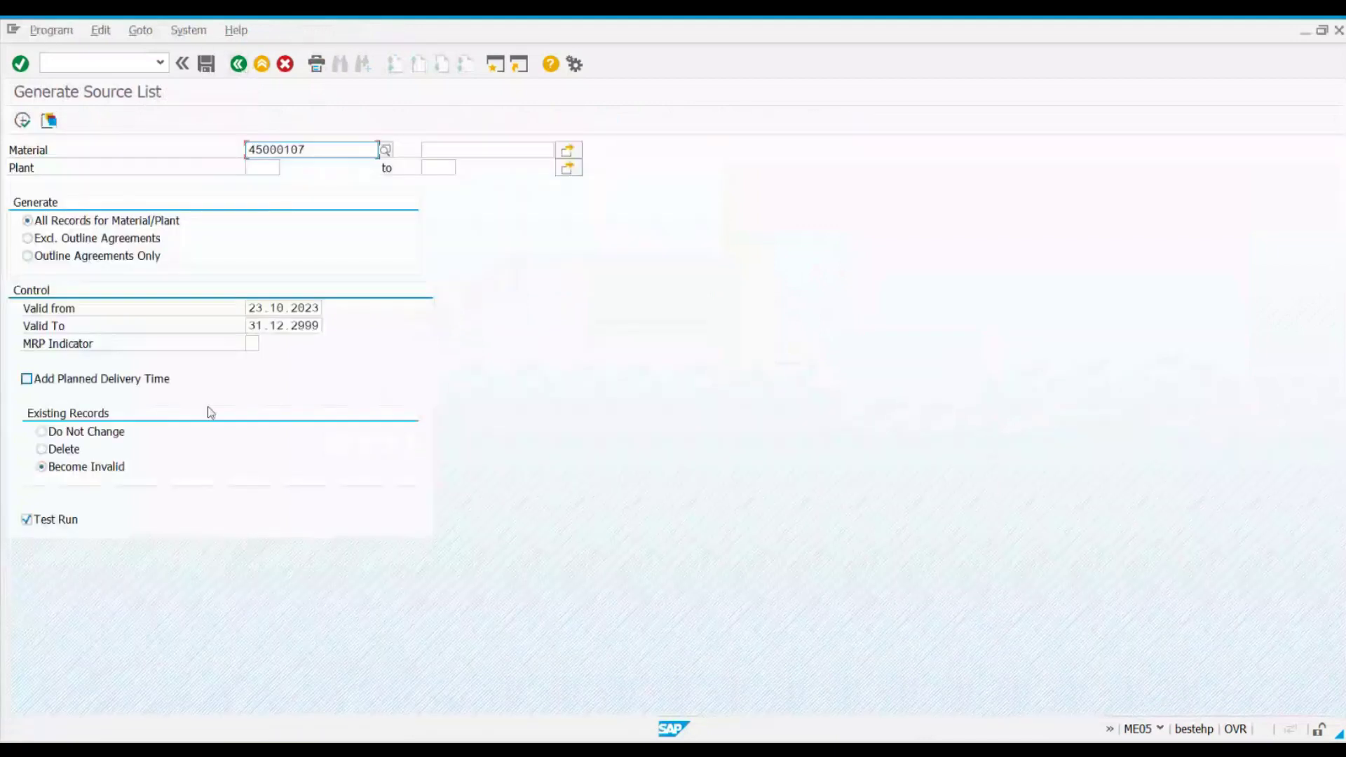
# Step: Run source list generation for material 45000107 in plant PA11 with existing records set to Do Not Change and Test Run off
pyautogui.click(26, 520)
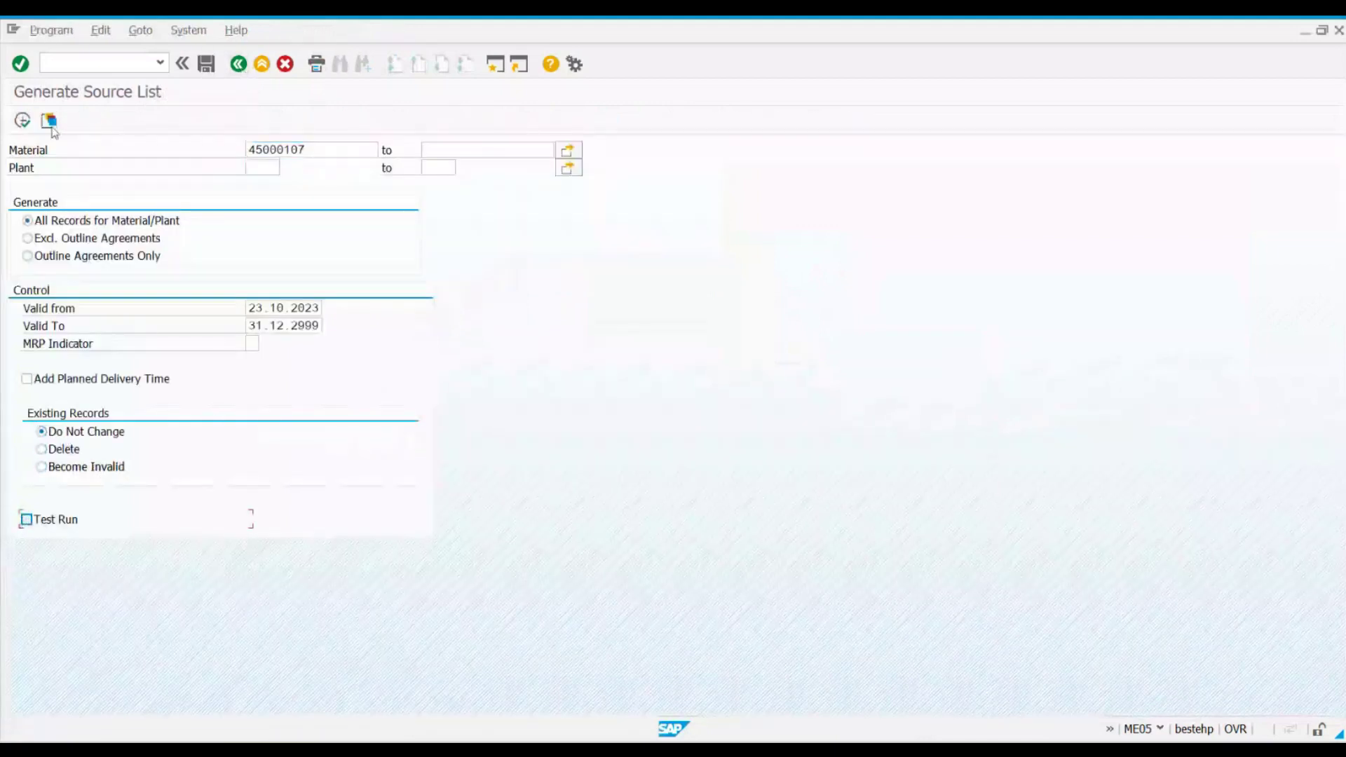
pyautogui.click(257, 167)
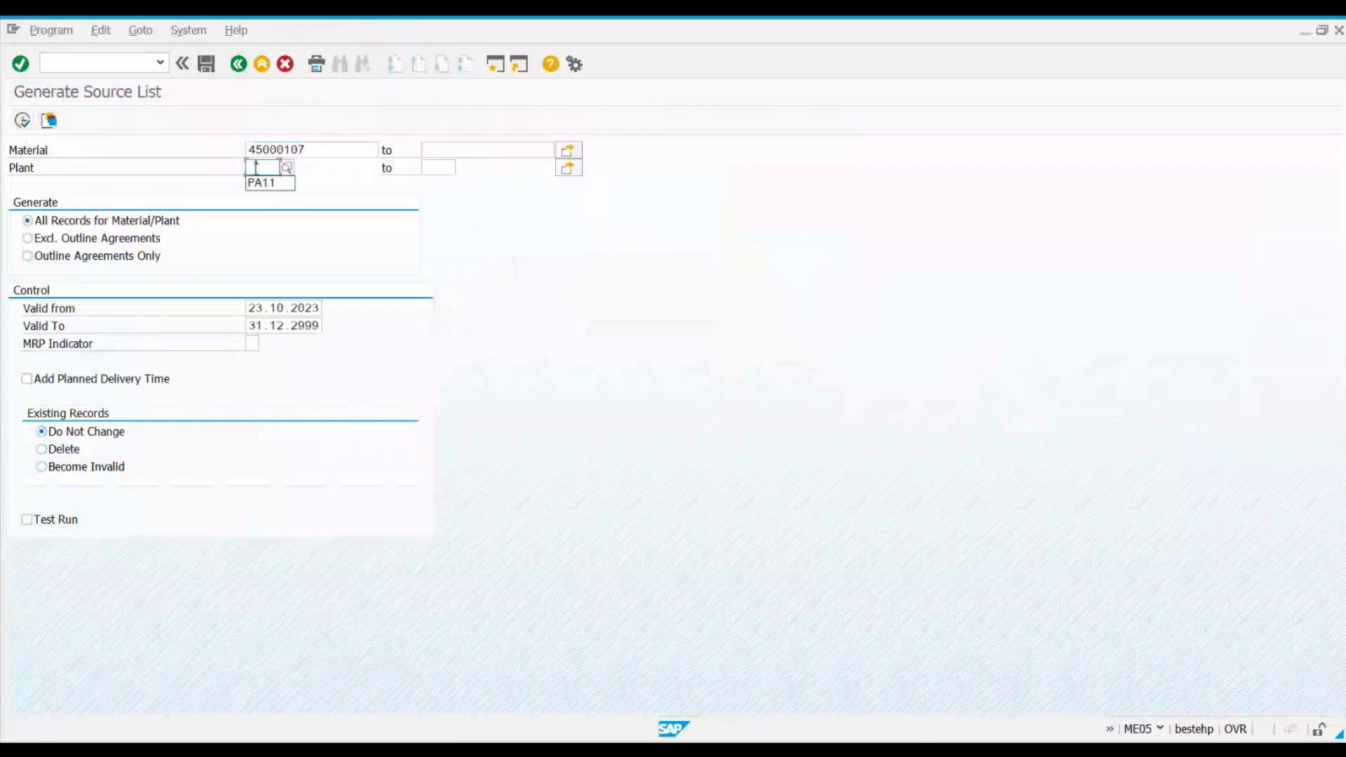
pyautogui.click(261, 183)
pyautogui.click(22, 120)
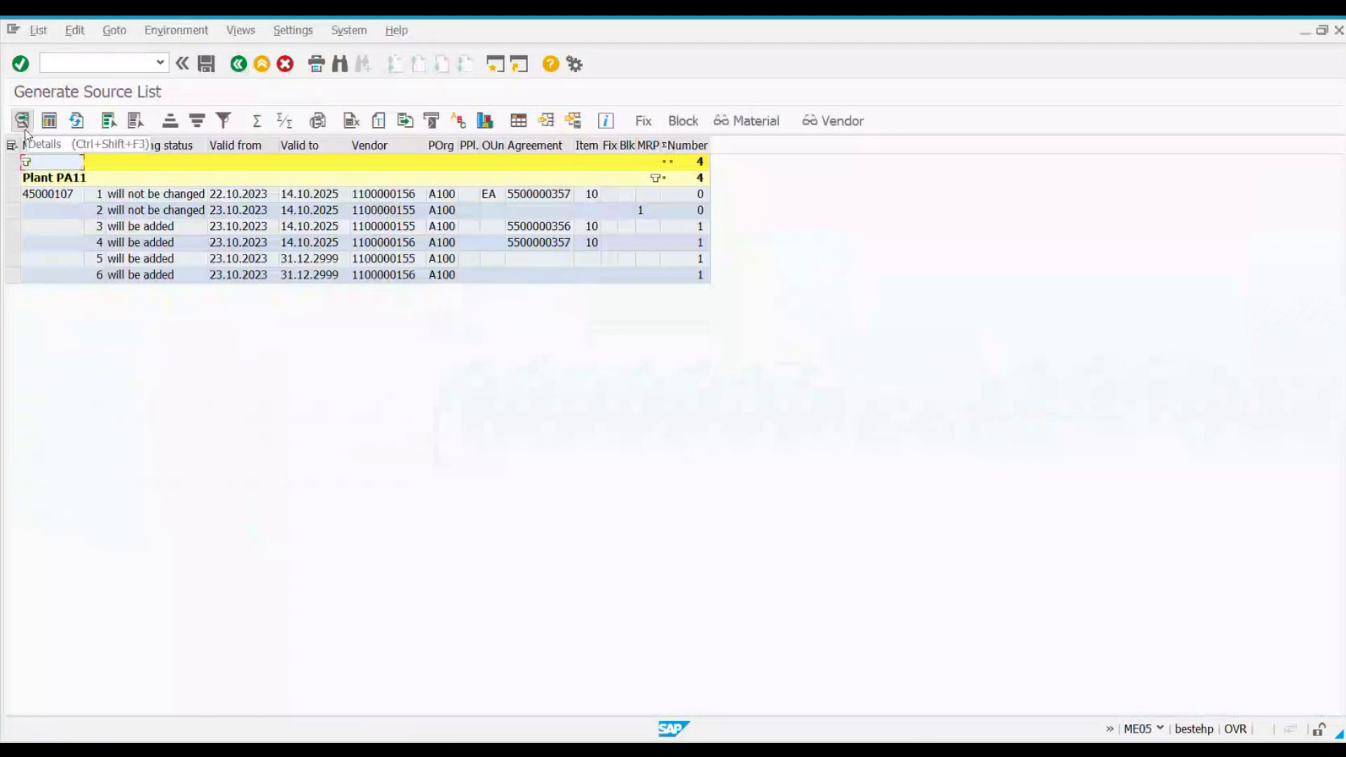
# Step: Redisplay the source list of material 45000107 in plant PA11 and compare it with the generated records
pyautogui.click(23, 125)
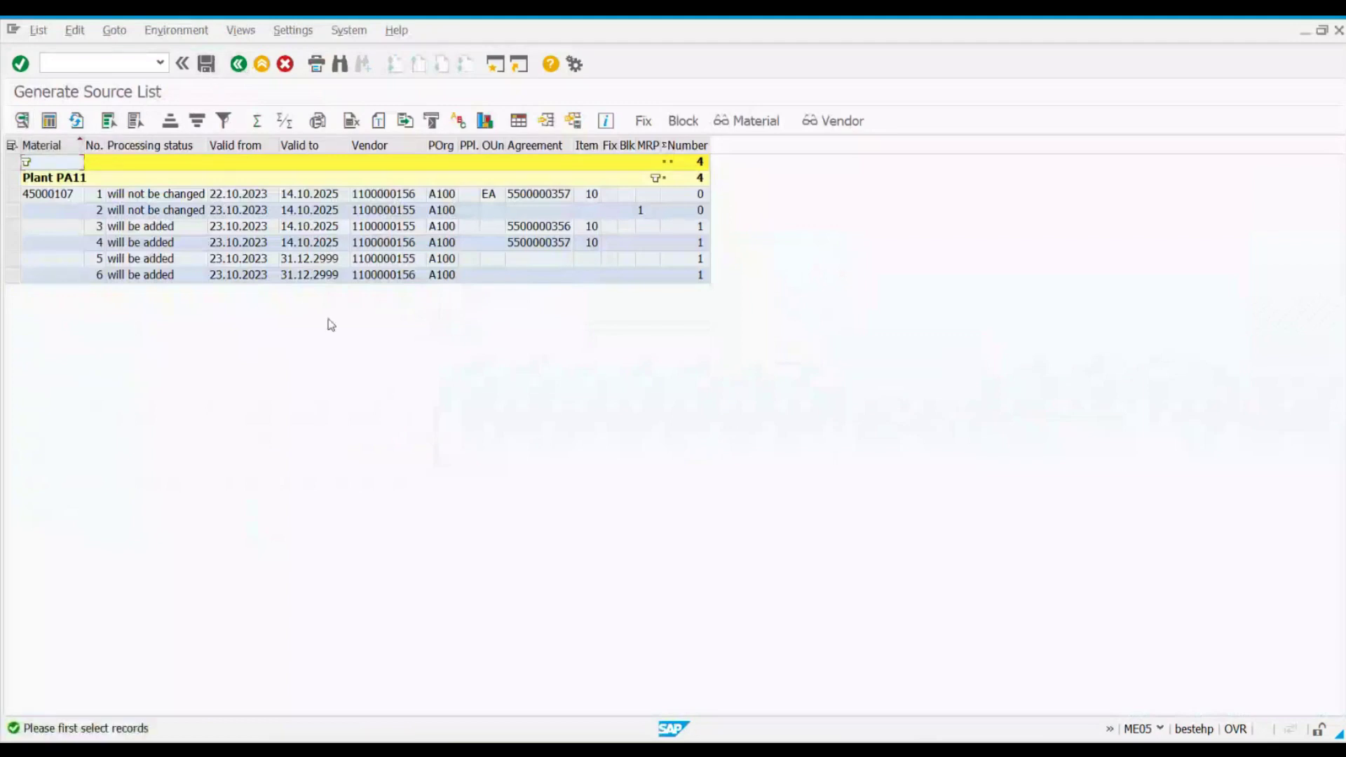
pyautogui.click(134, 208)
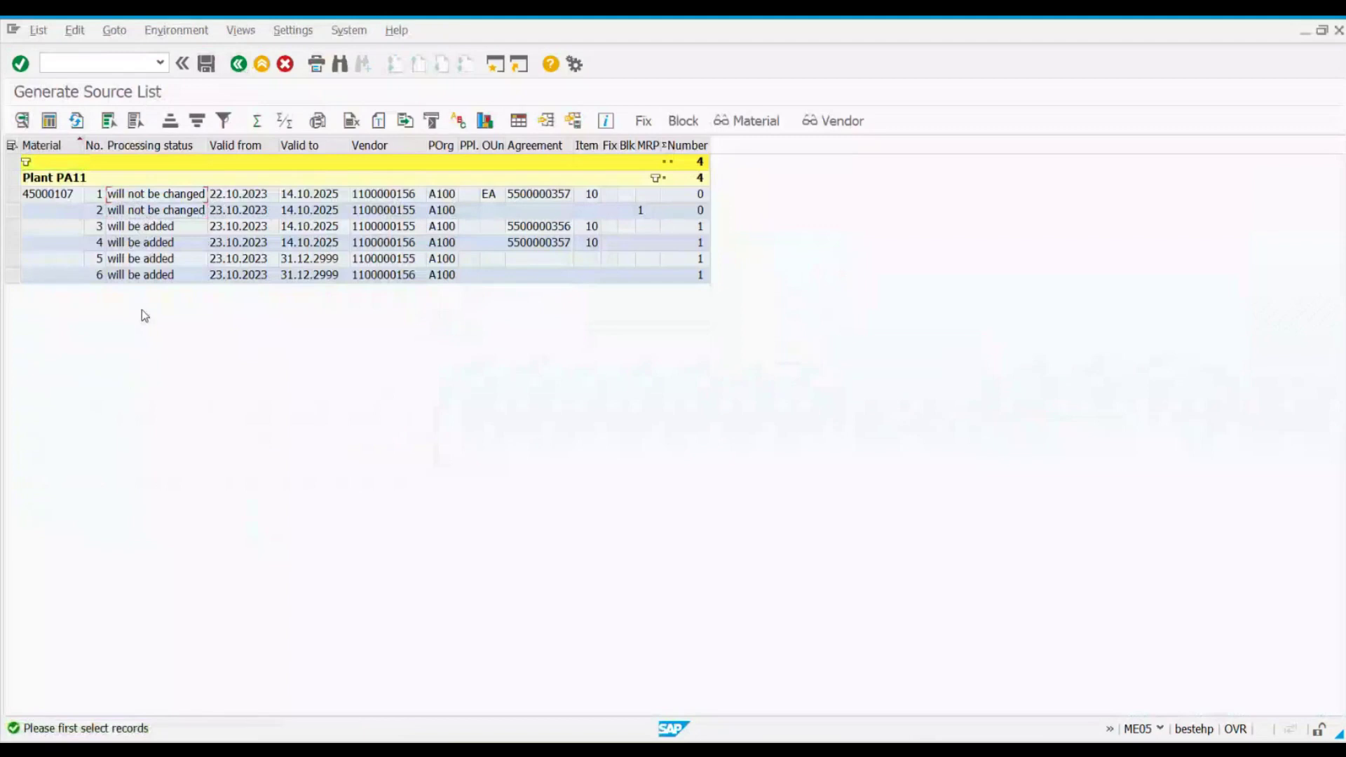
pyautogui.hotkey('alt', 'Tab')
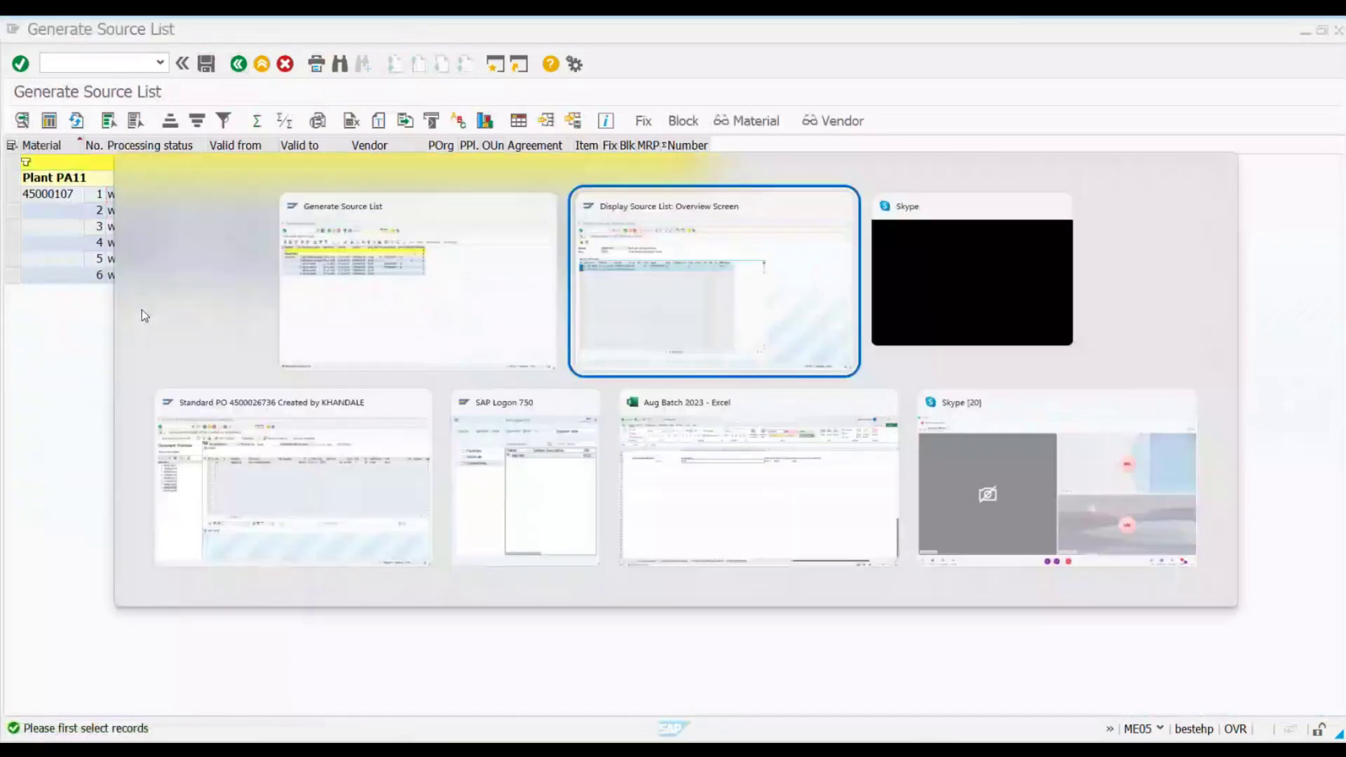
pyautogui.click(238, 64)
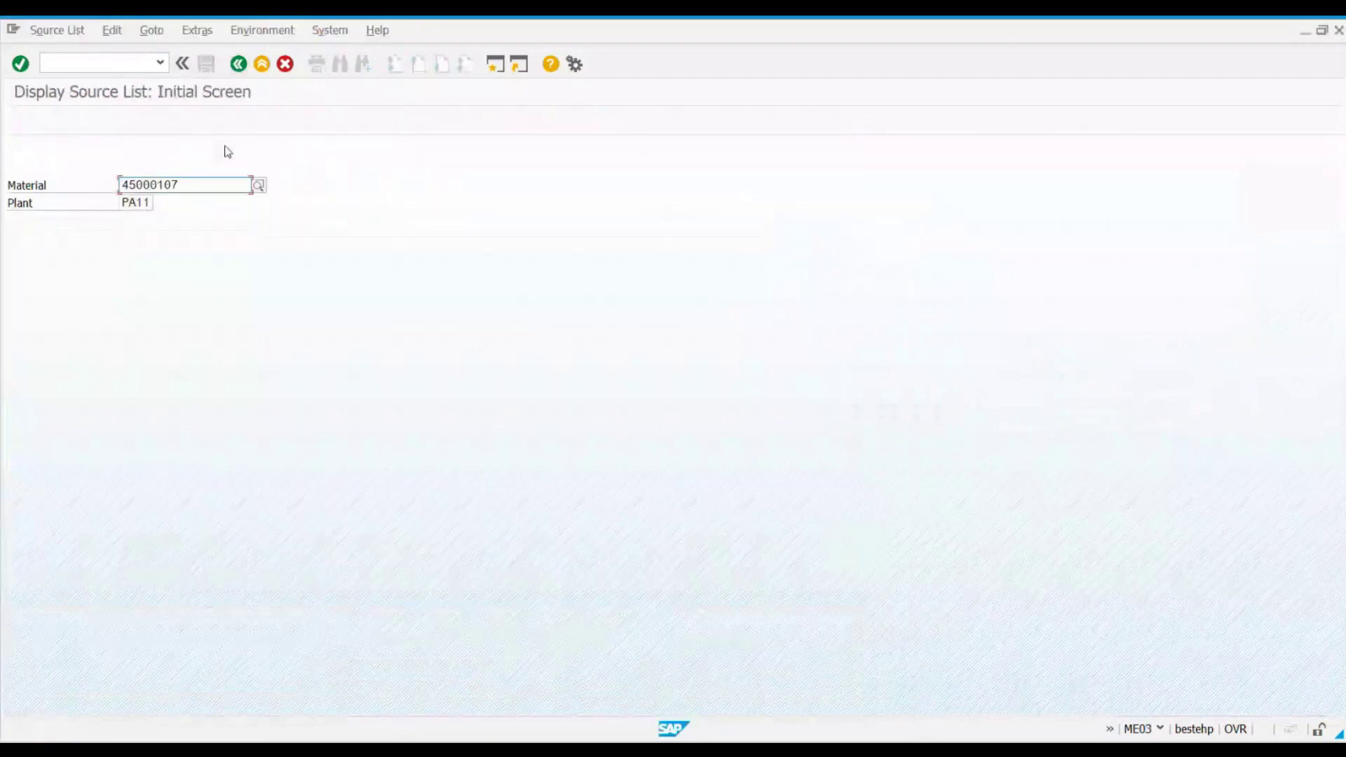
pyautogui.press('Return')
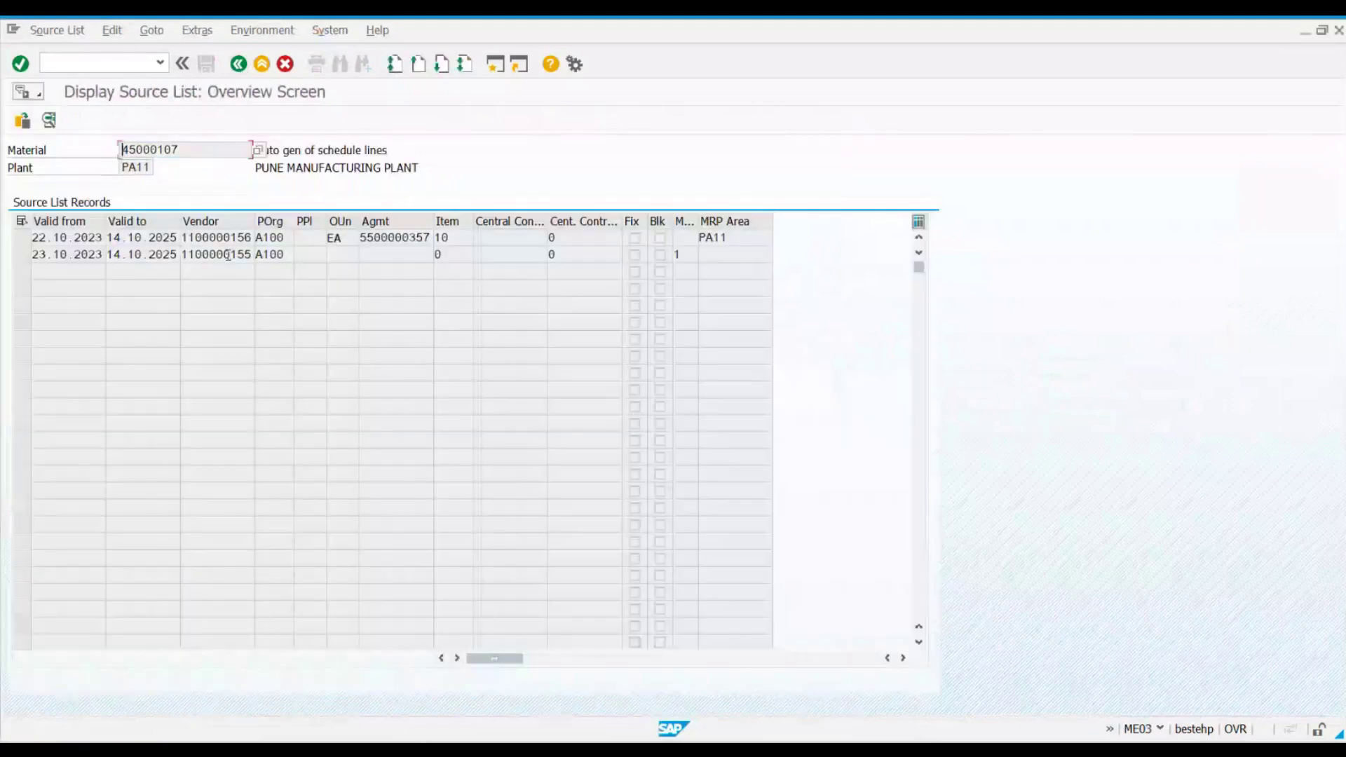
# Step: Restart transaction ME03 and display the source list records of material 45000107 in plant PA11
pyautogui.click(238, 65)
pyautogui.click(238, 64)
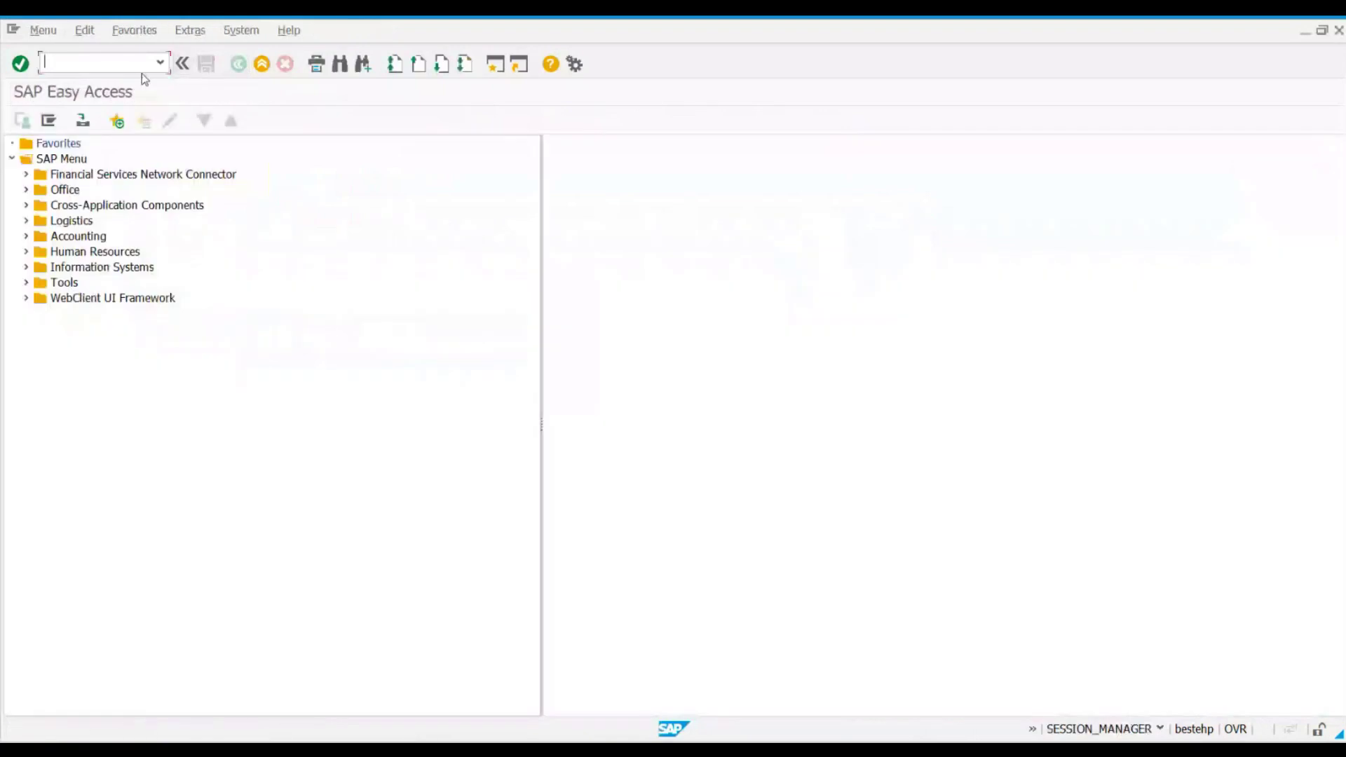
pyautogui.click(124, 68)
pyautogui.write('me3')
pyautogui.press('Return')
pyautogui.write('me03')
pyautogui.press('Return')
pyautogui.press('Return')
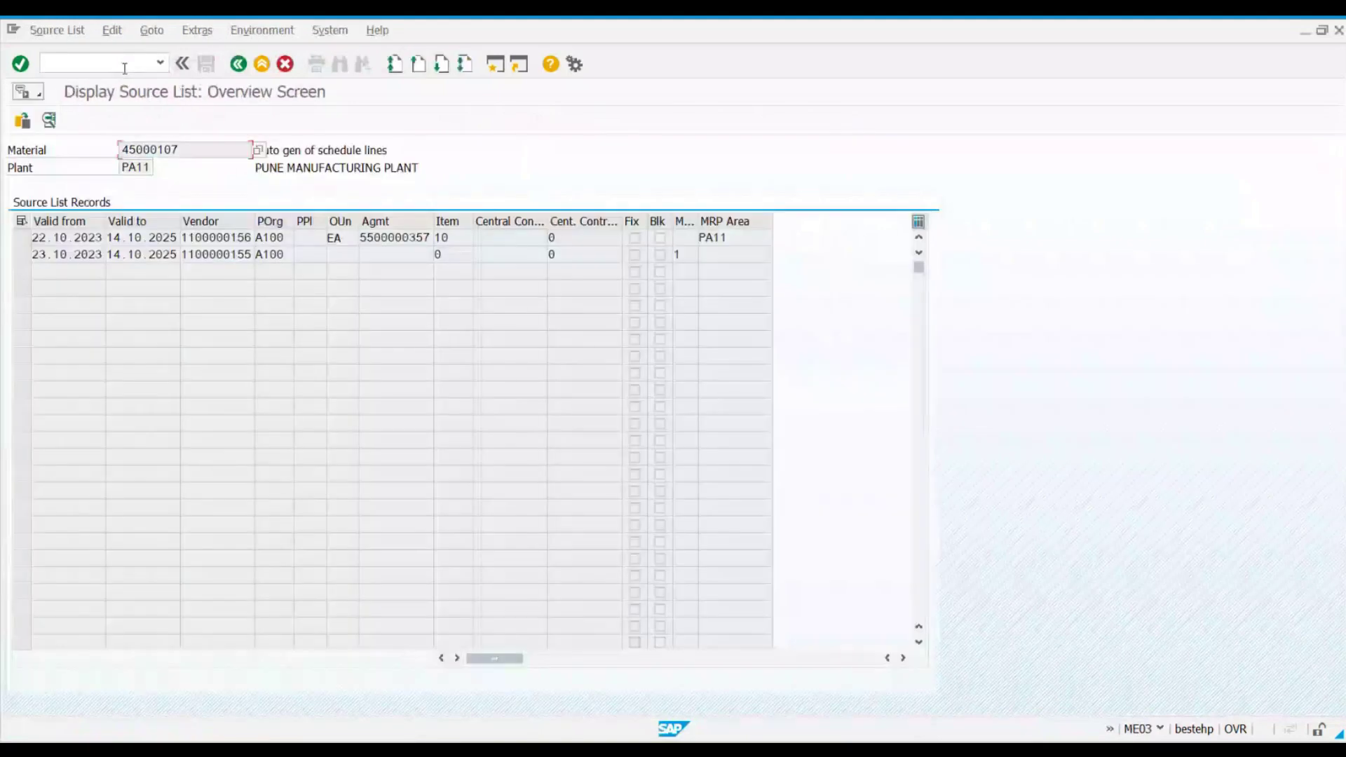
# Step: Select the four generated records with status "will be added", numbers 3 to 6, and save them
pyautogui.hotkey('alt', 'Tab')
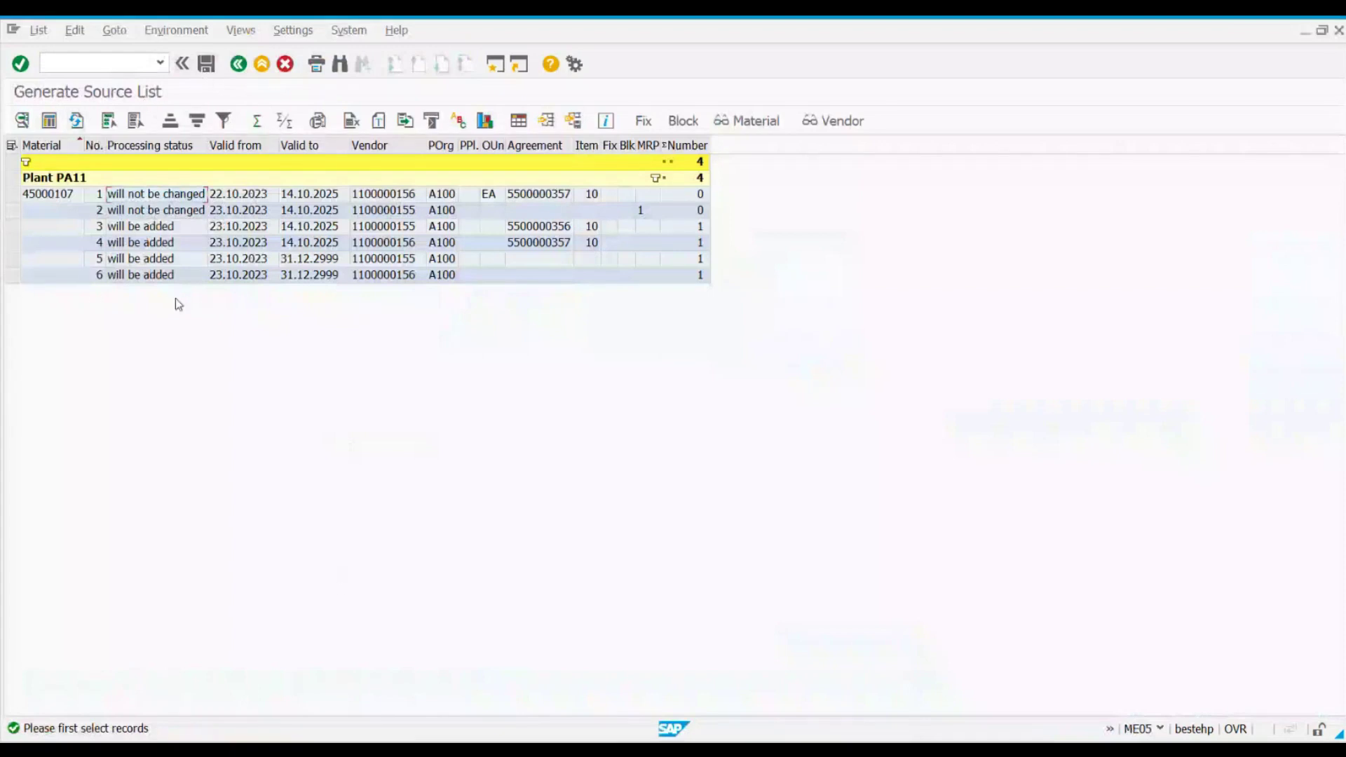
pyautogui.click(12, 243)
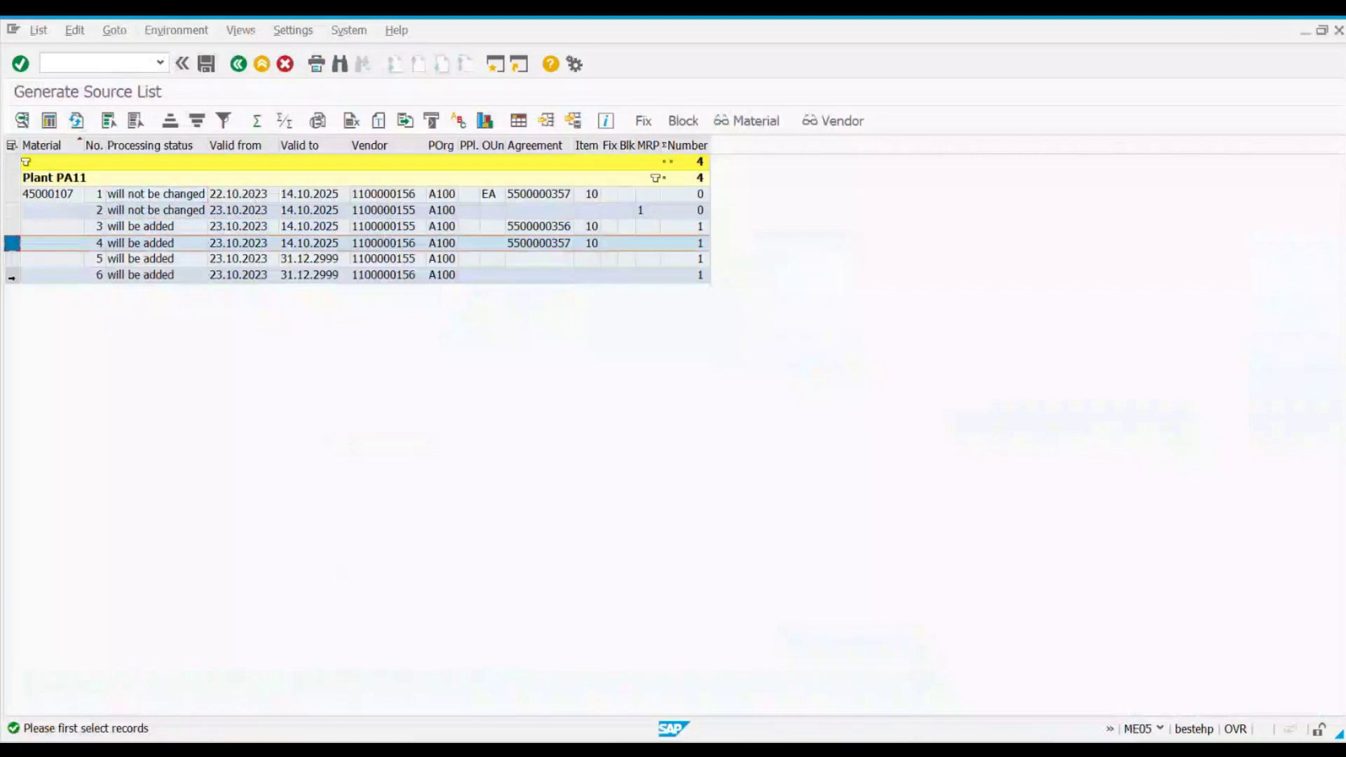
pyautogui.keyDown('ctrl'); pyautogui.click(10, 275); pyautogui.keyUp('ctrl')
pyautogui.keyDown('ctrl'); pyautogui.click(12, 258); pyautogui.keyUp('ctrl')
pyautogui.keyDown('ctrl'); pyautogui.click(12, 227); pyautogui.keyUp('ctrl')
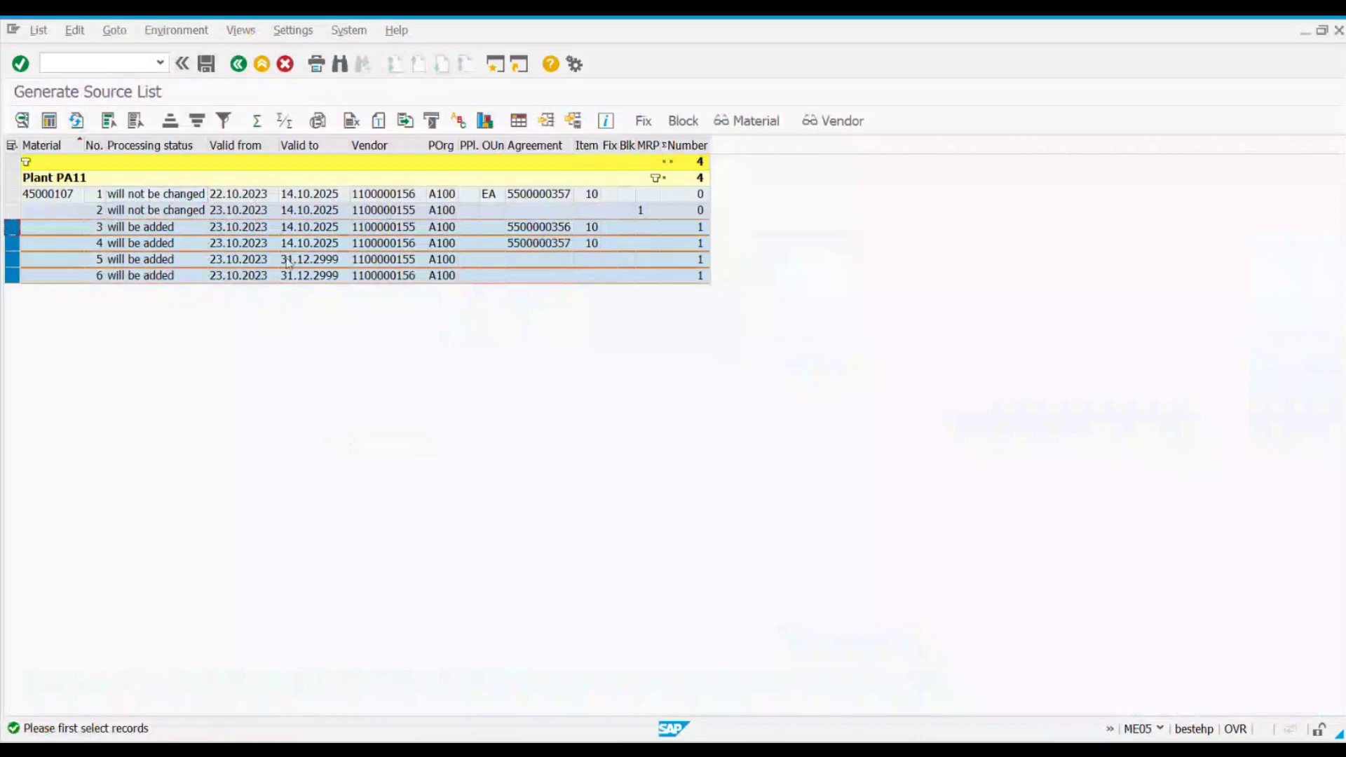
pyautogui.click(205, 67)
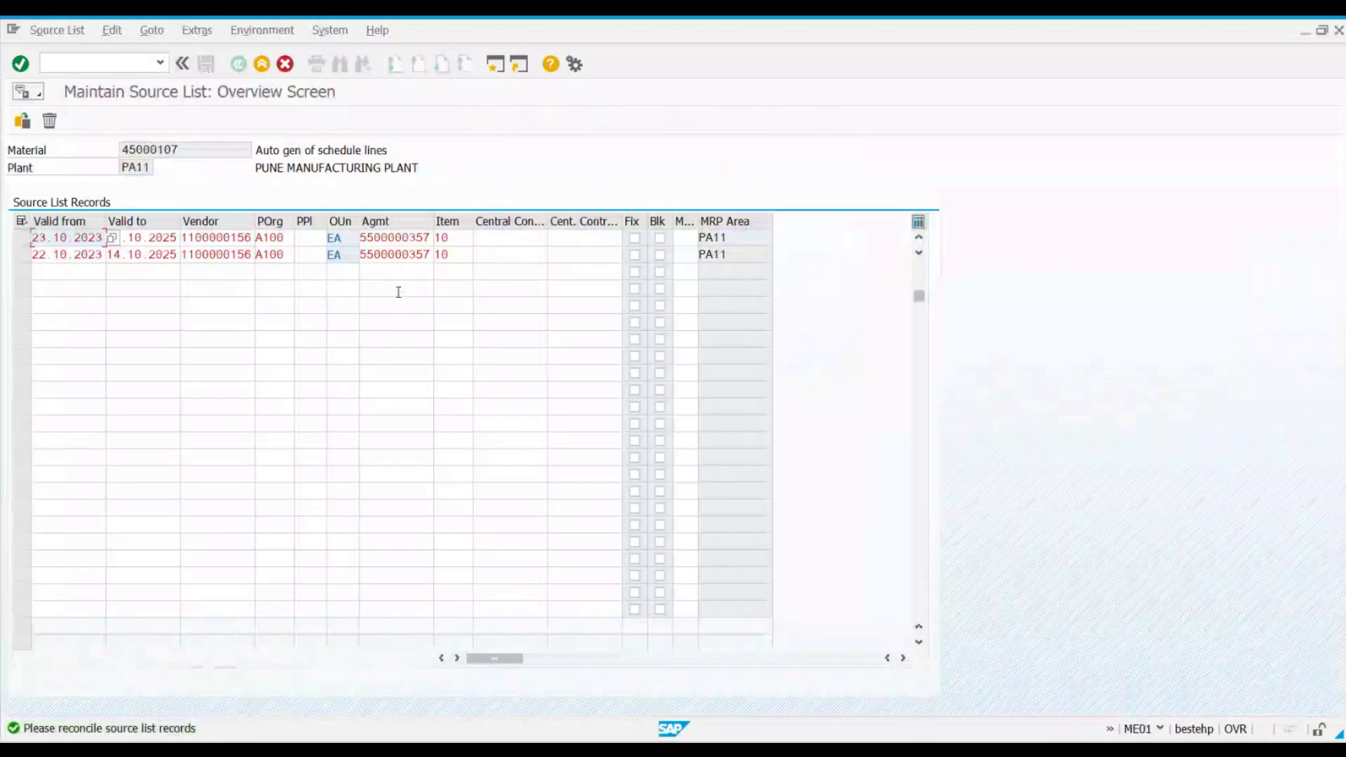
# Step: Compare the two conflicting records for the same agreement with the displayed source list and delete the one valid from 22.10.2023
pyautogui.click(16, 258)
pyautogui.click(426, 257)
pyautogui.click(419, 240)
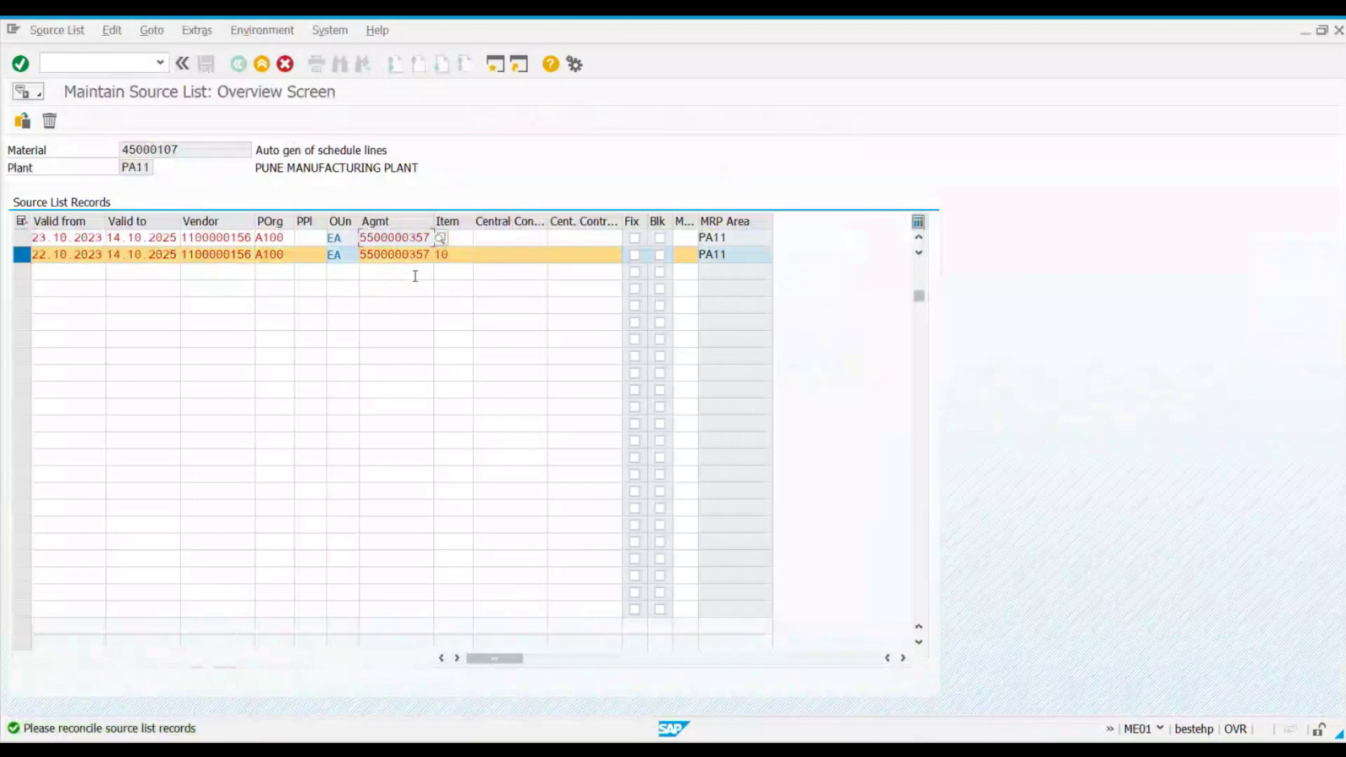
pyautogui.hotkey('alt', 'Tab')
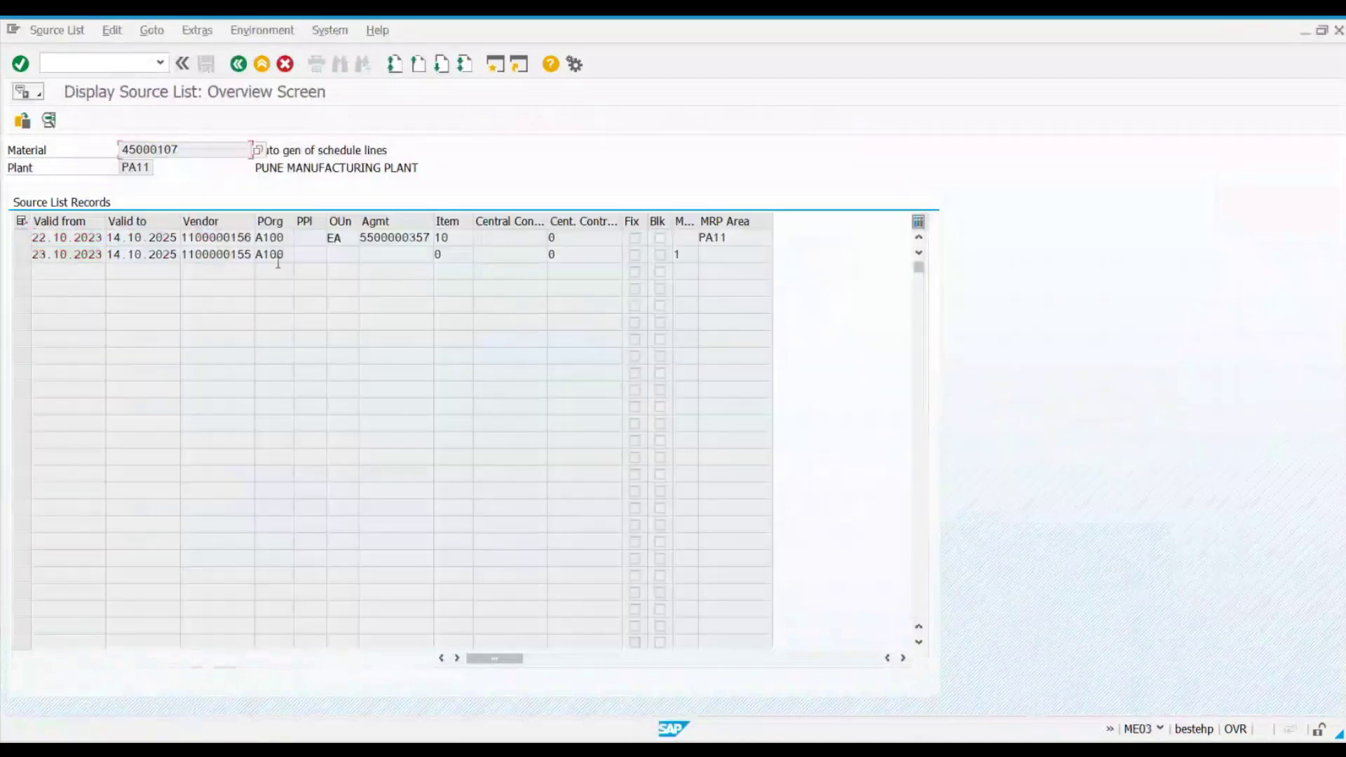
pyautogui.click(412, 238)
pyautogui.hotkey('alt', 'Tab')
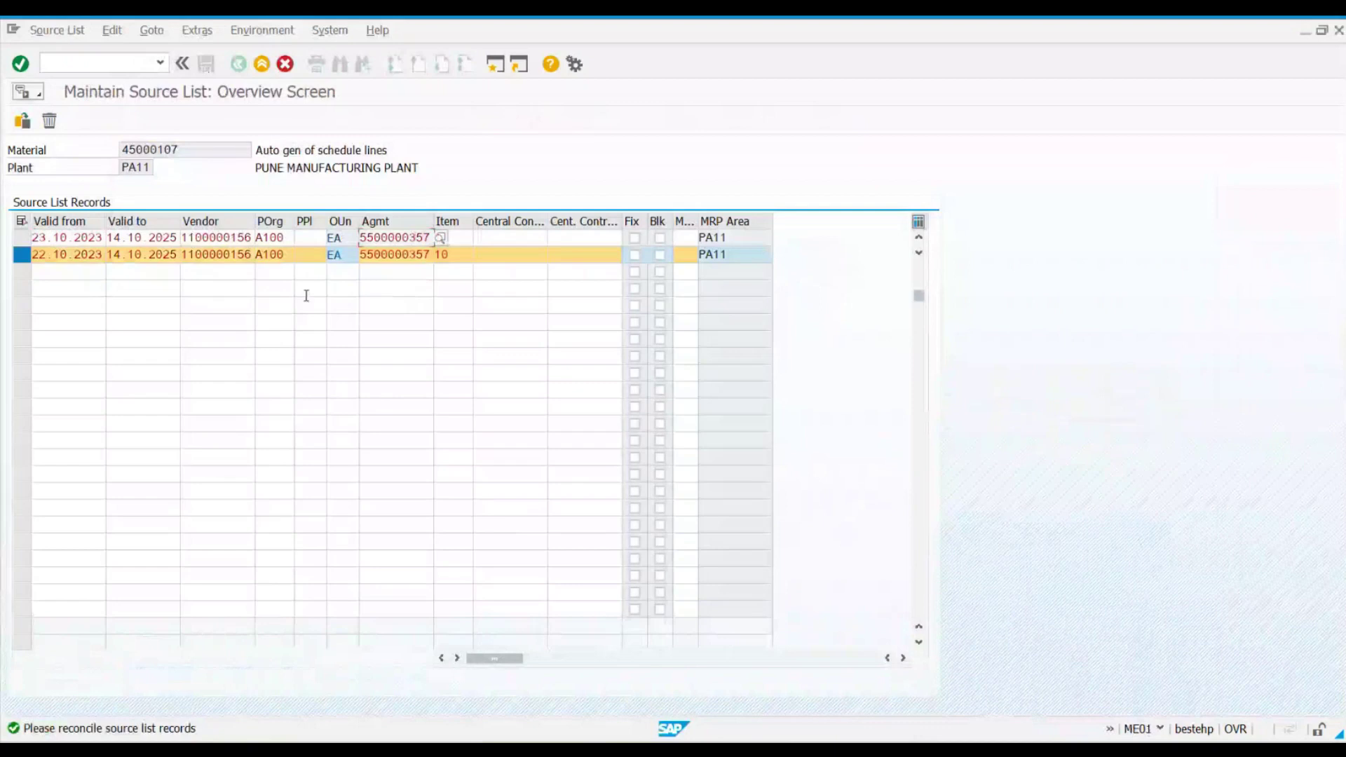
pyautogui.click(49, 121)
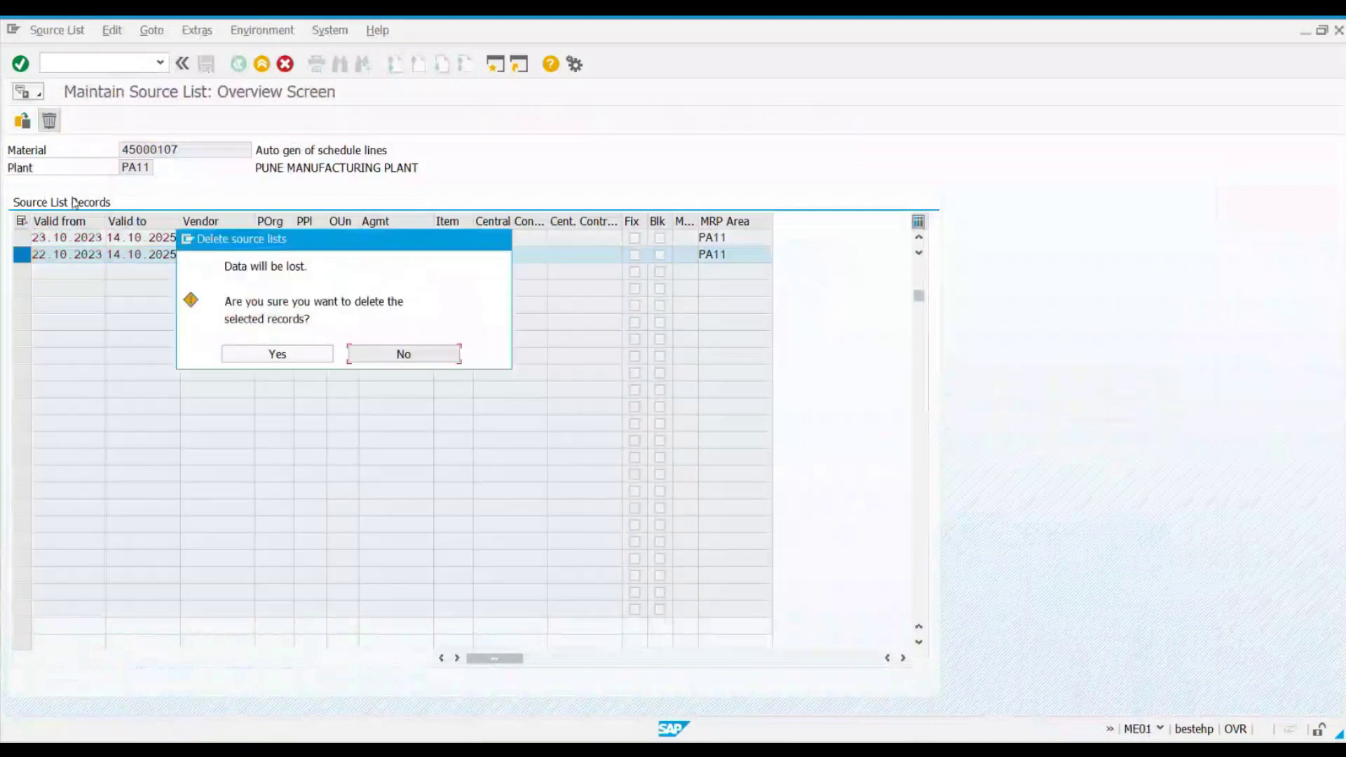
pyautogui.click(276, 352)
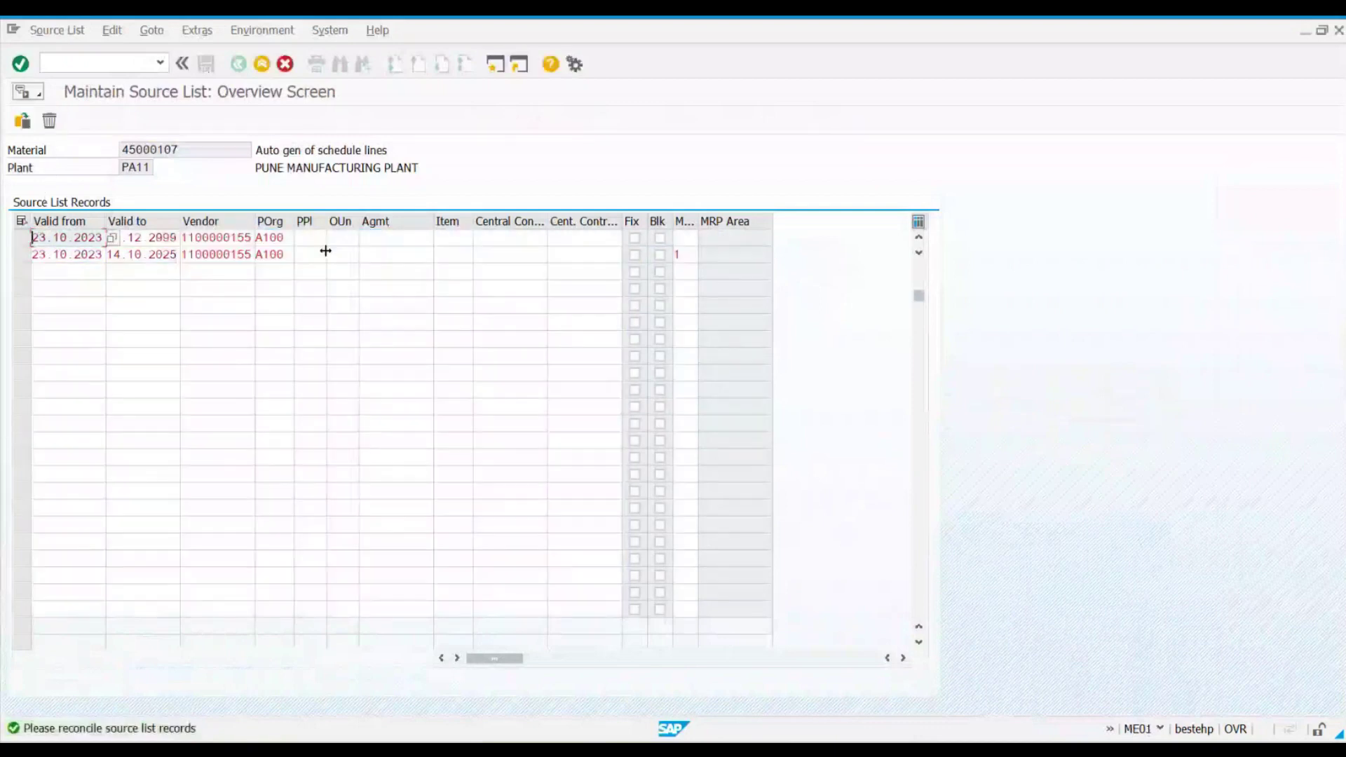
# Step: Delete the conflicting record with MRP indicator 1, valid from 23.10.2023 to 14.10.2025
pyautogui.click(232, 238)
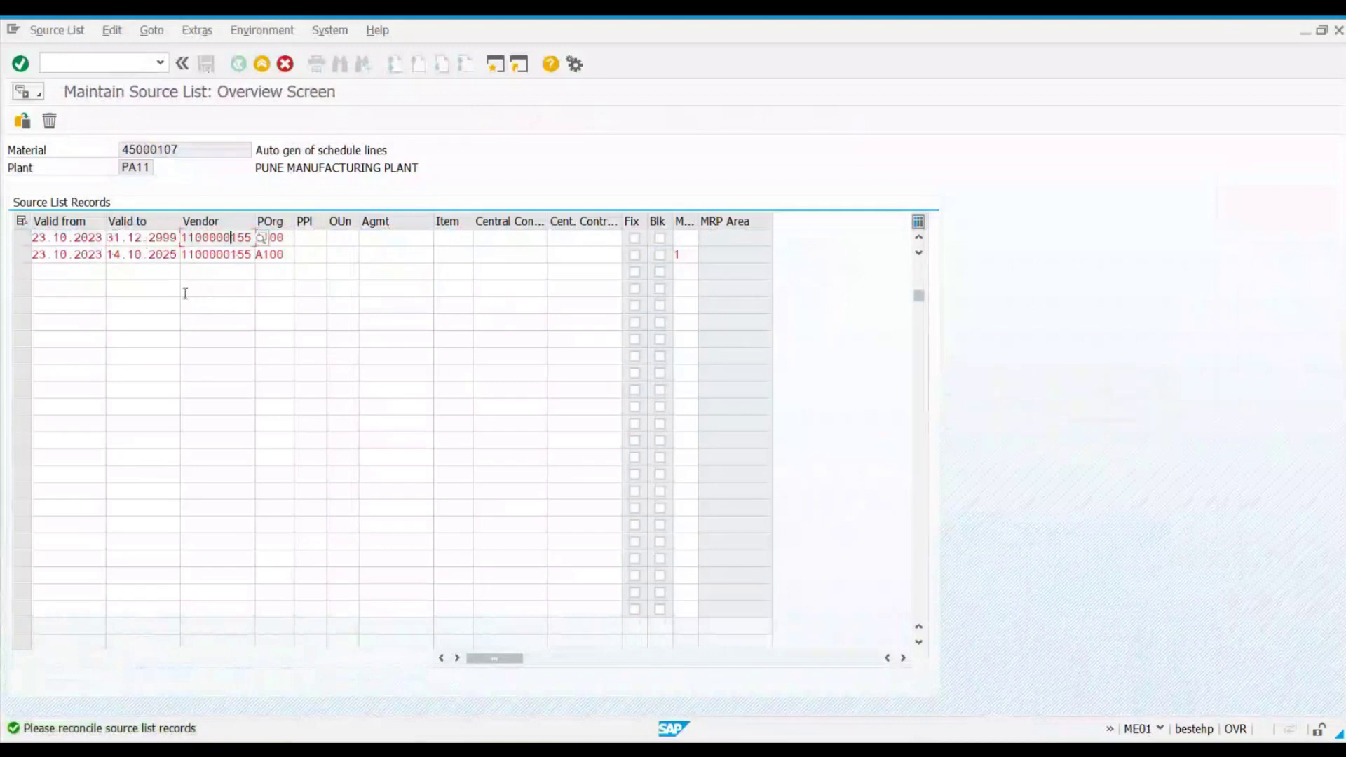
pyautogui.click(22, 253)
pyautogui.click(49, 122)
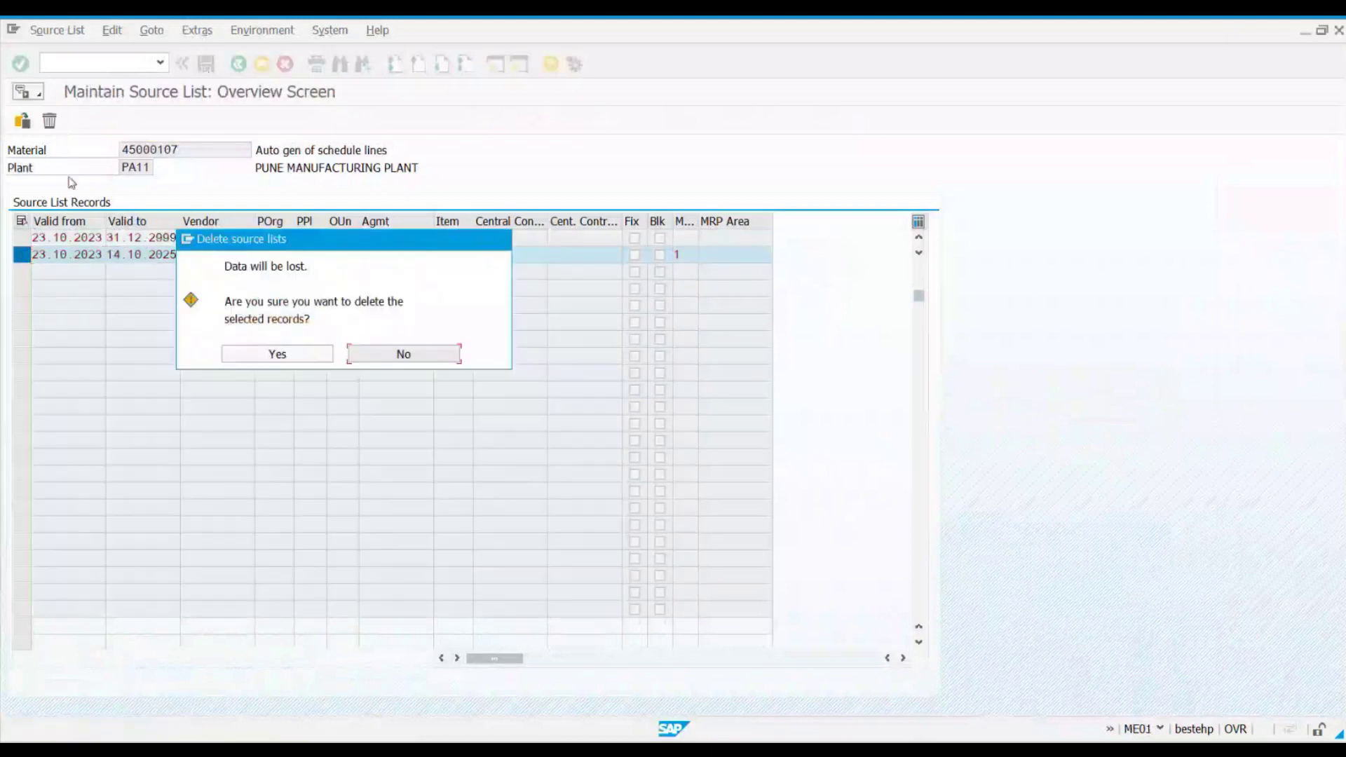
pyautogui.click(277, 353)
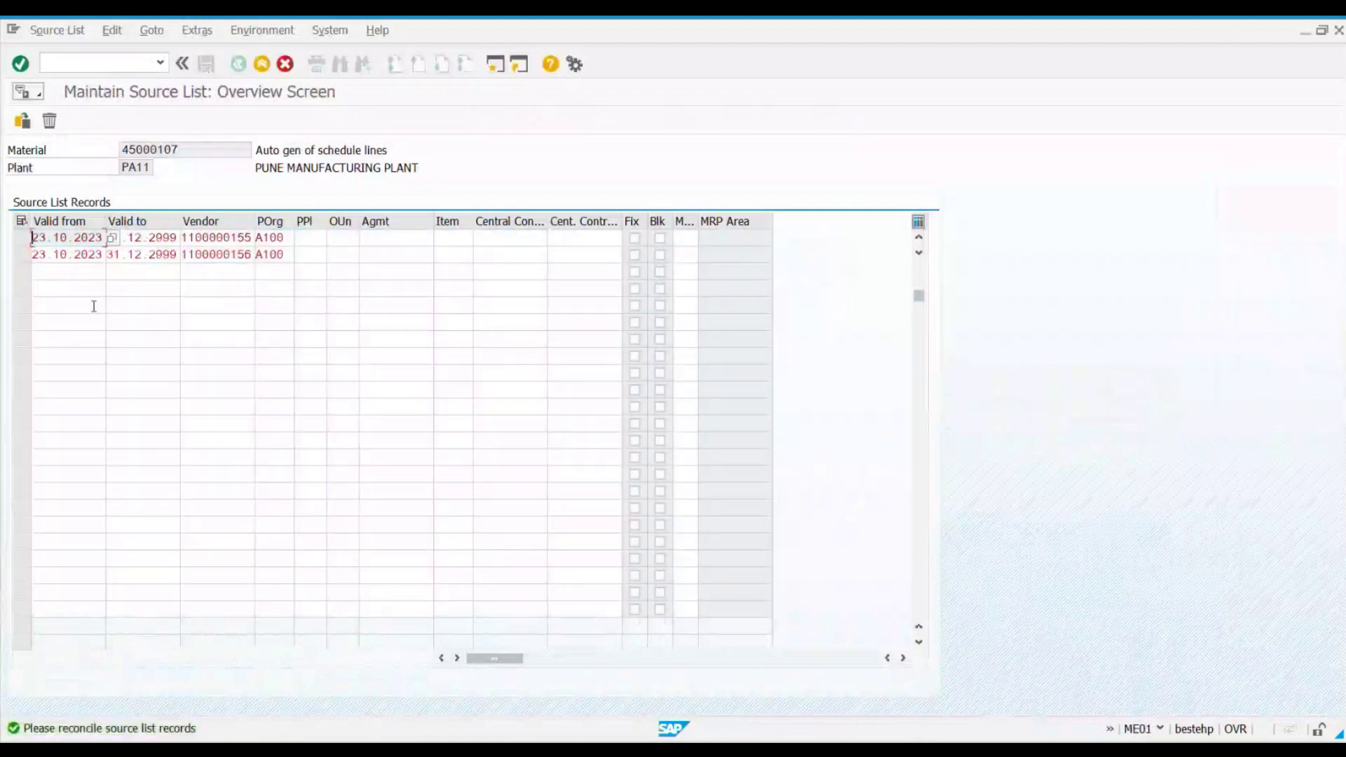
# Step: Delete both conflicting records without an agreement that are valid from 23.10.2023 to 31.12.2999
pyautogui.click(21, 254)
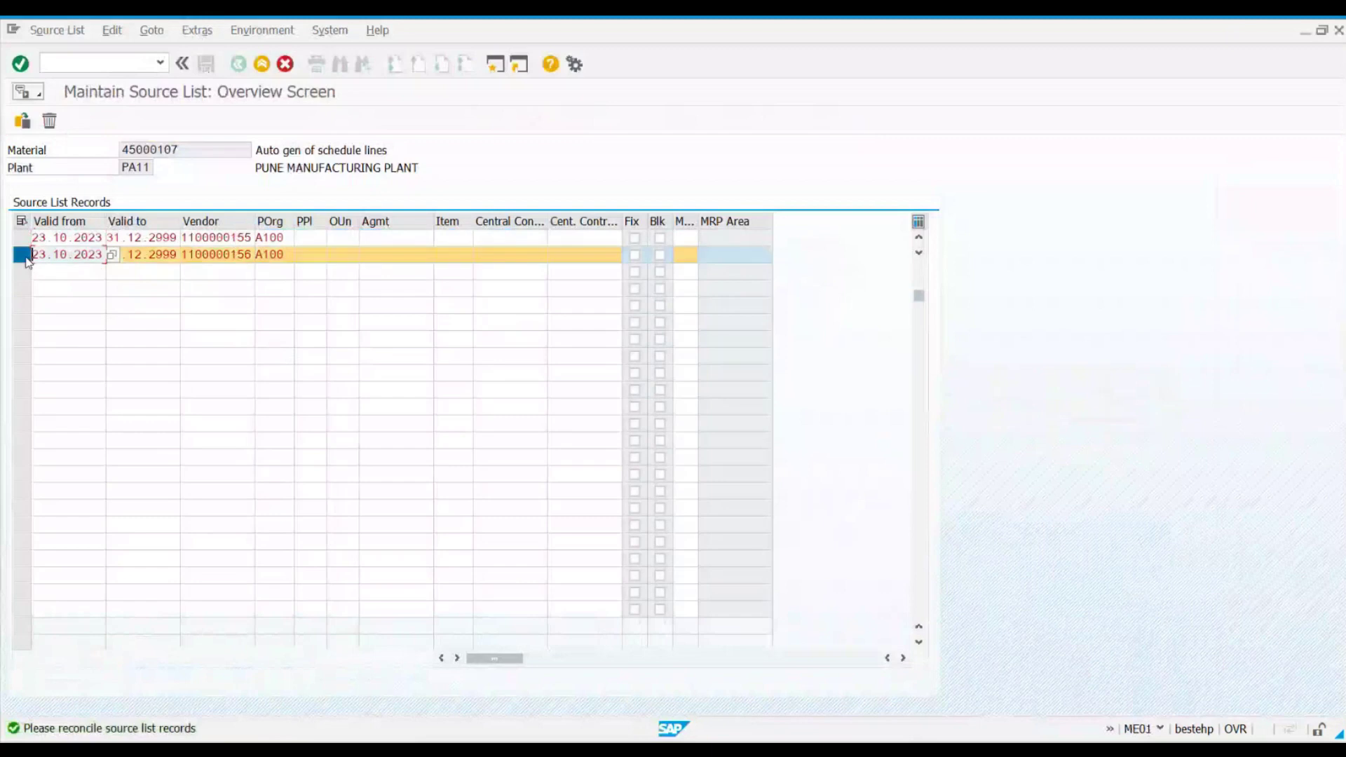
pyautogui.click(52, 127)
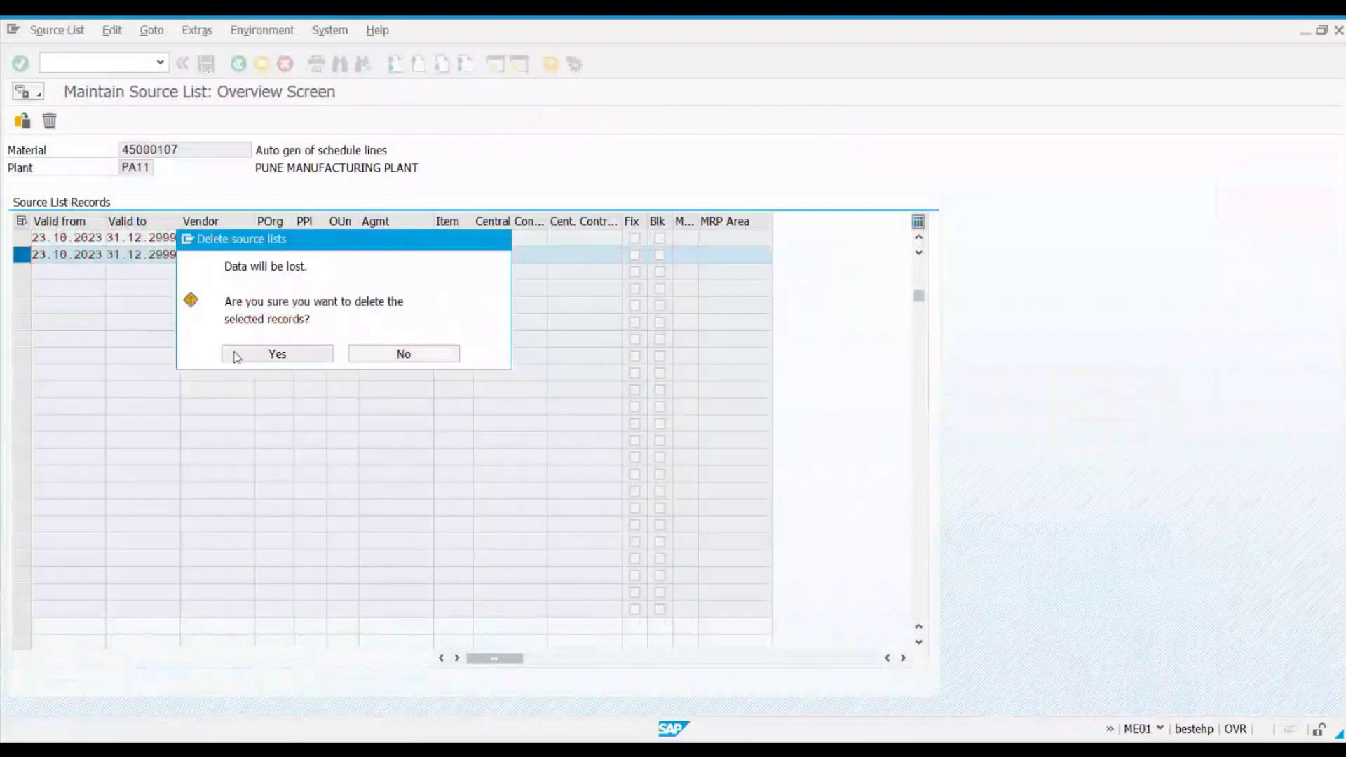
pyautogui.click(233, 358)
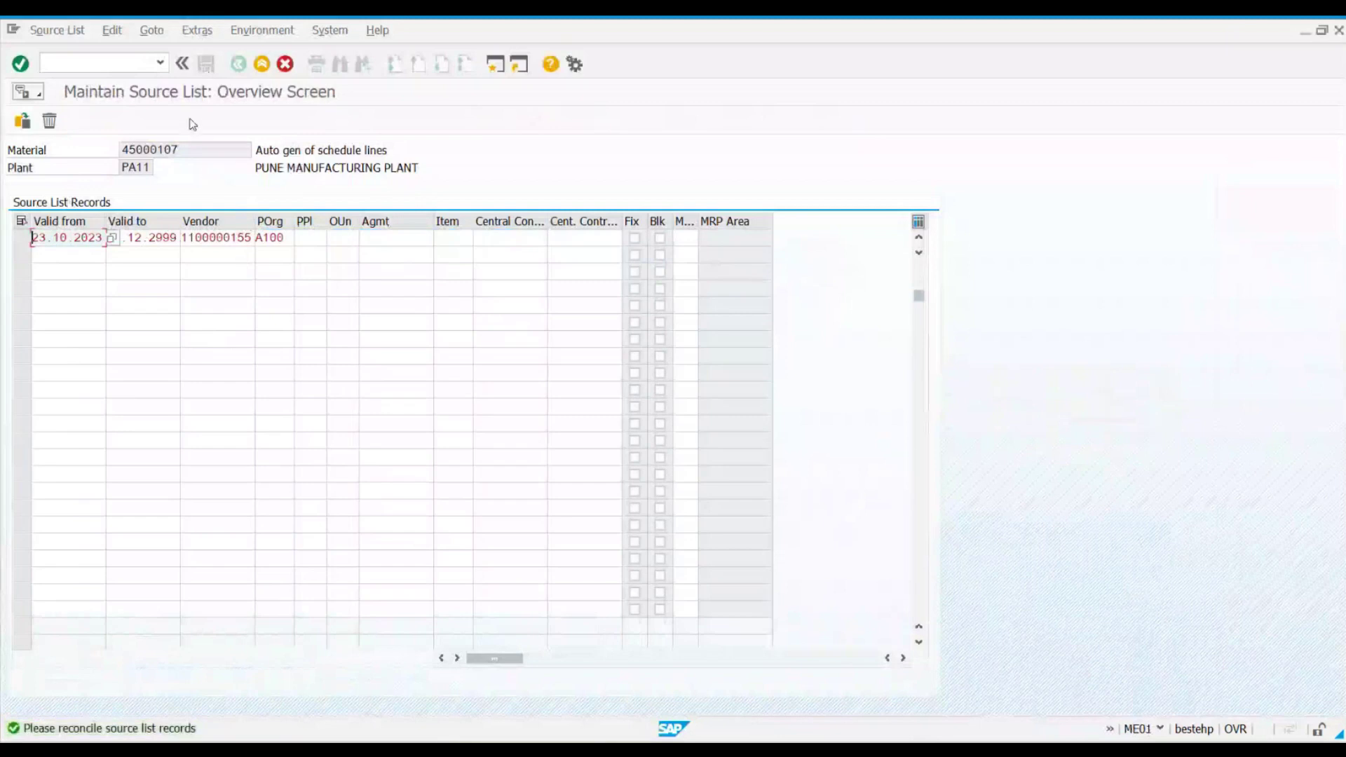
pyautogui.click(21, 237)
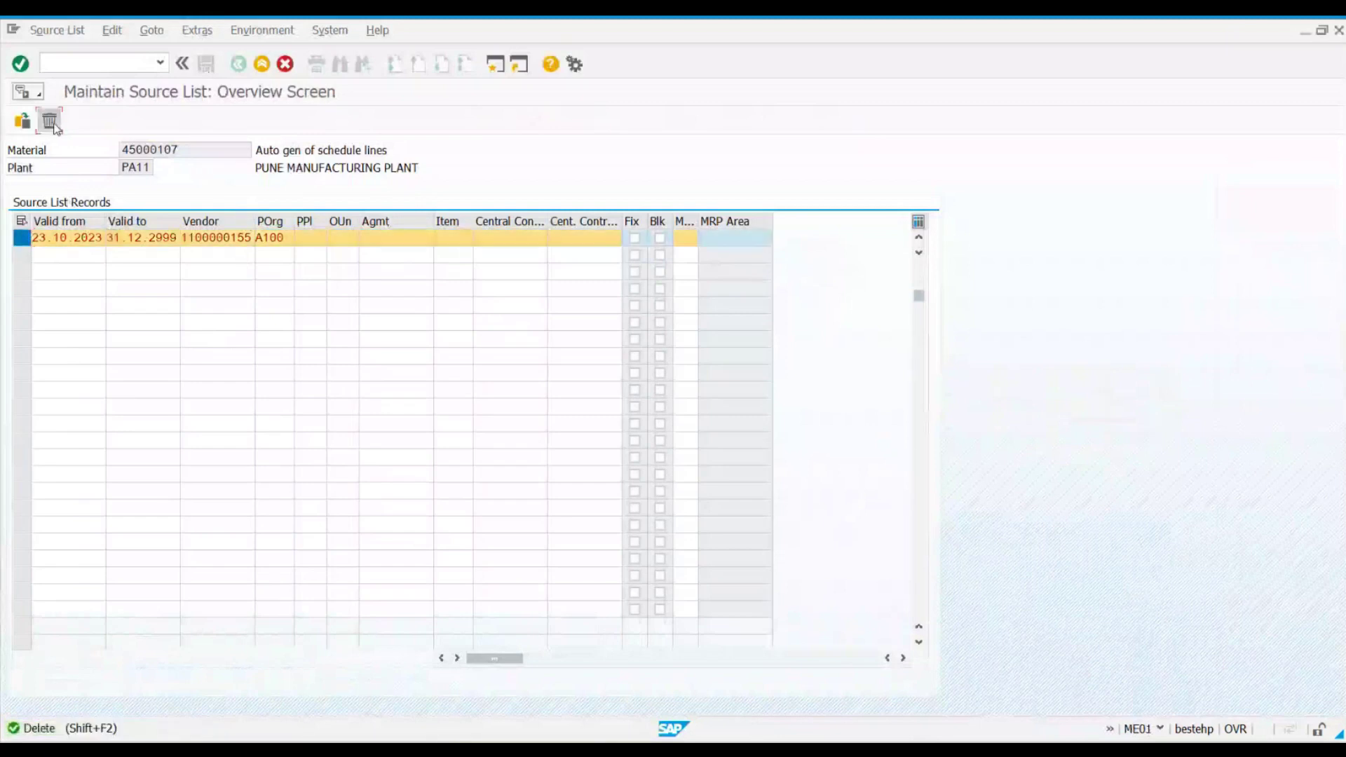
pyautogui.click(50, 122)
pyautogui.click(263, 358)
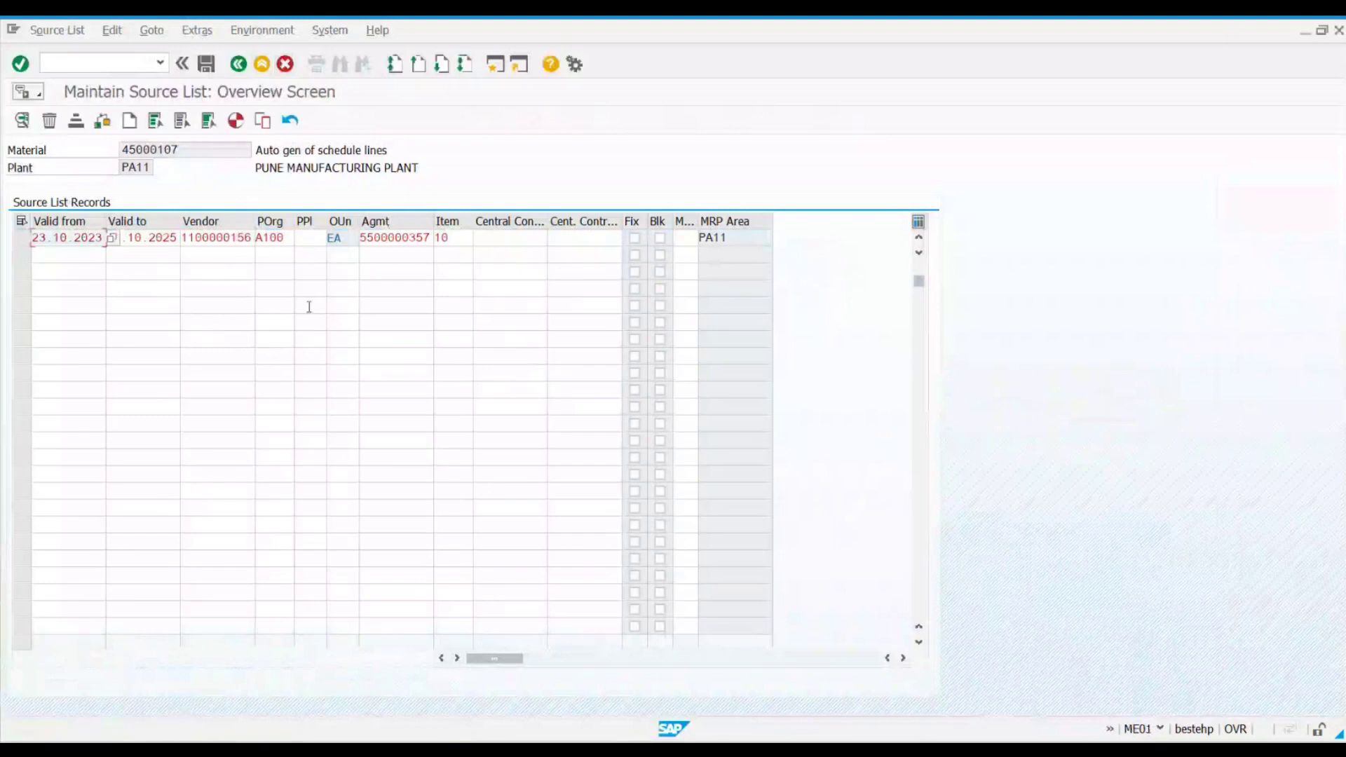
# Step: Save the reconciled source list for material 45000107 in plant PA11
pyautogui.click(181, 64)
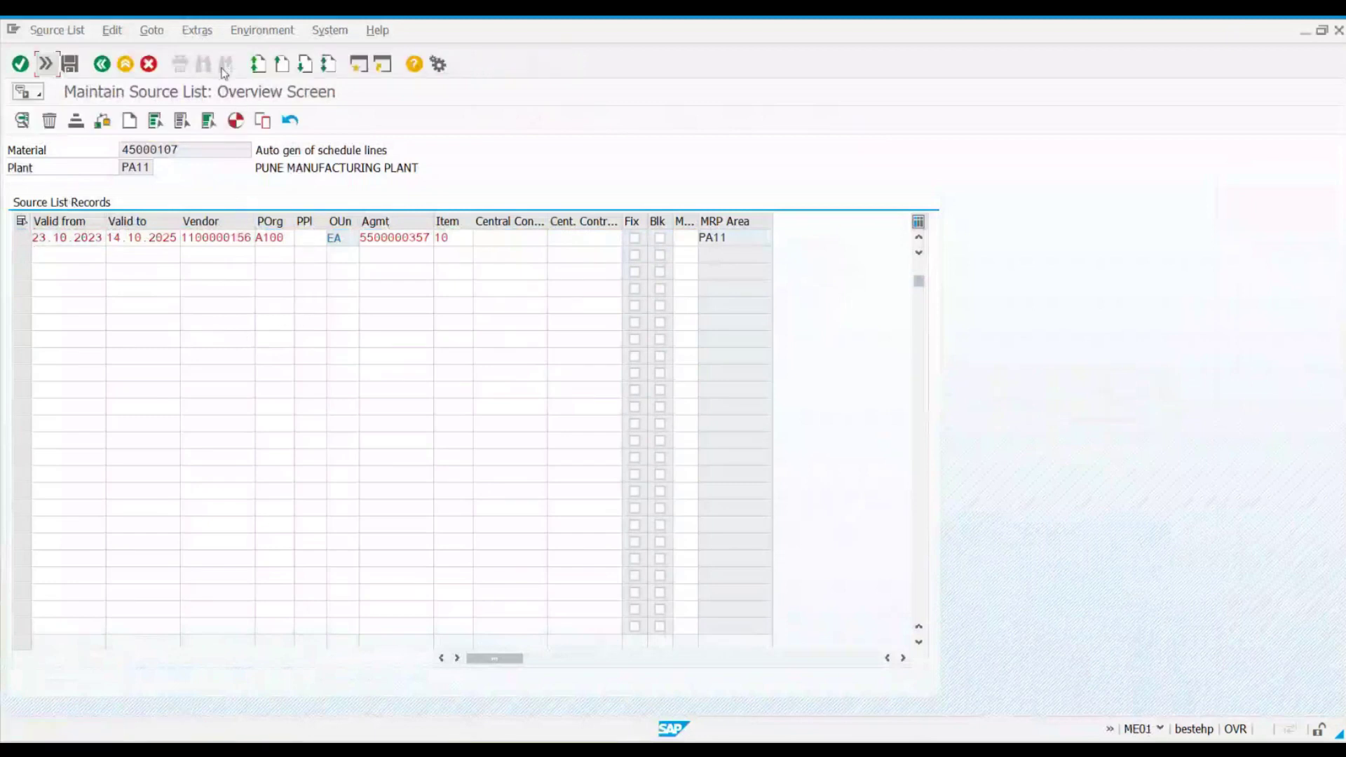
pyautogui.click(46, 65)
pyautogui.click(207, 64)
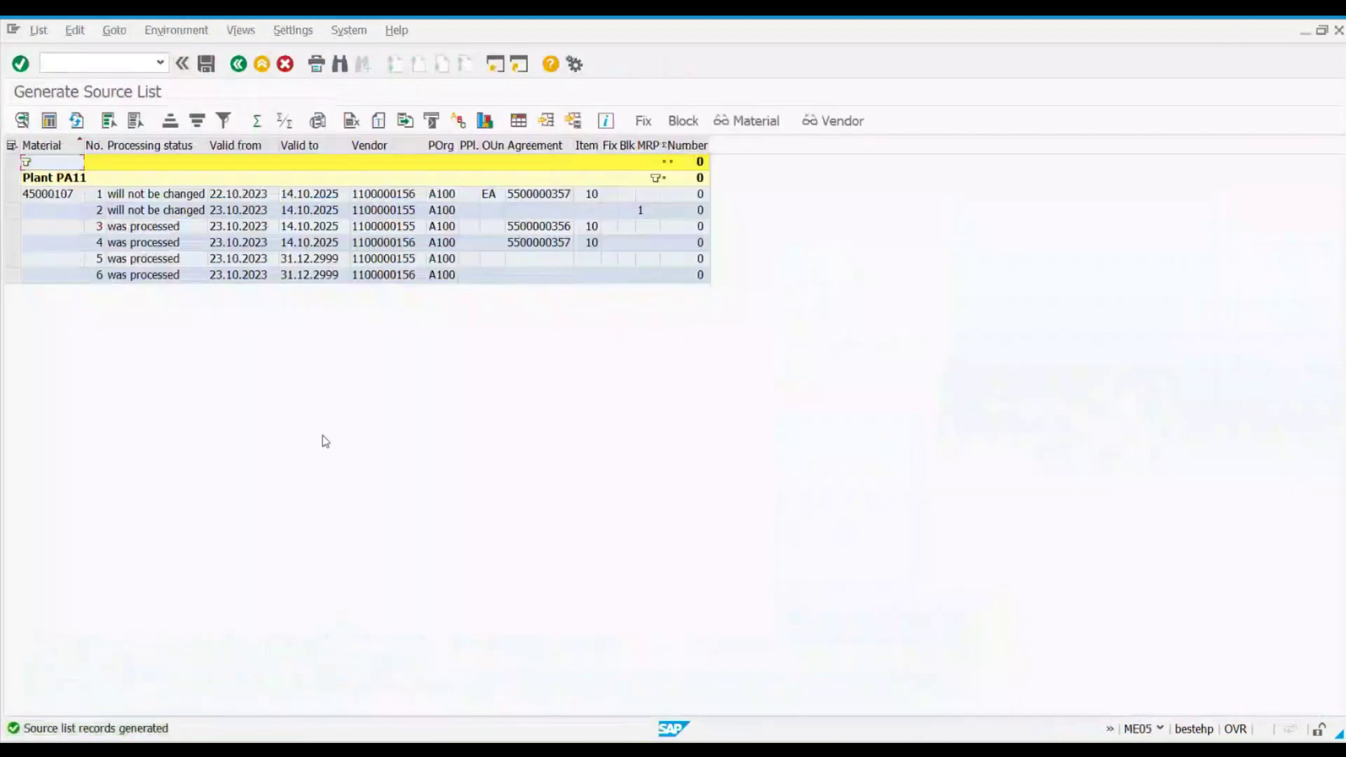
# Step: Refresh the displayed source list of material 45000107 to check the saved records
pyautogui.hotkey('alt', 'Tab')
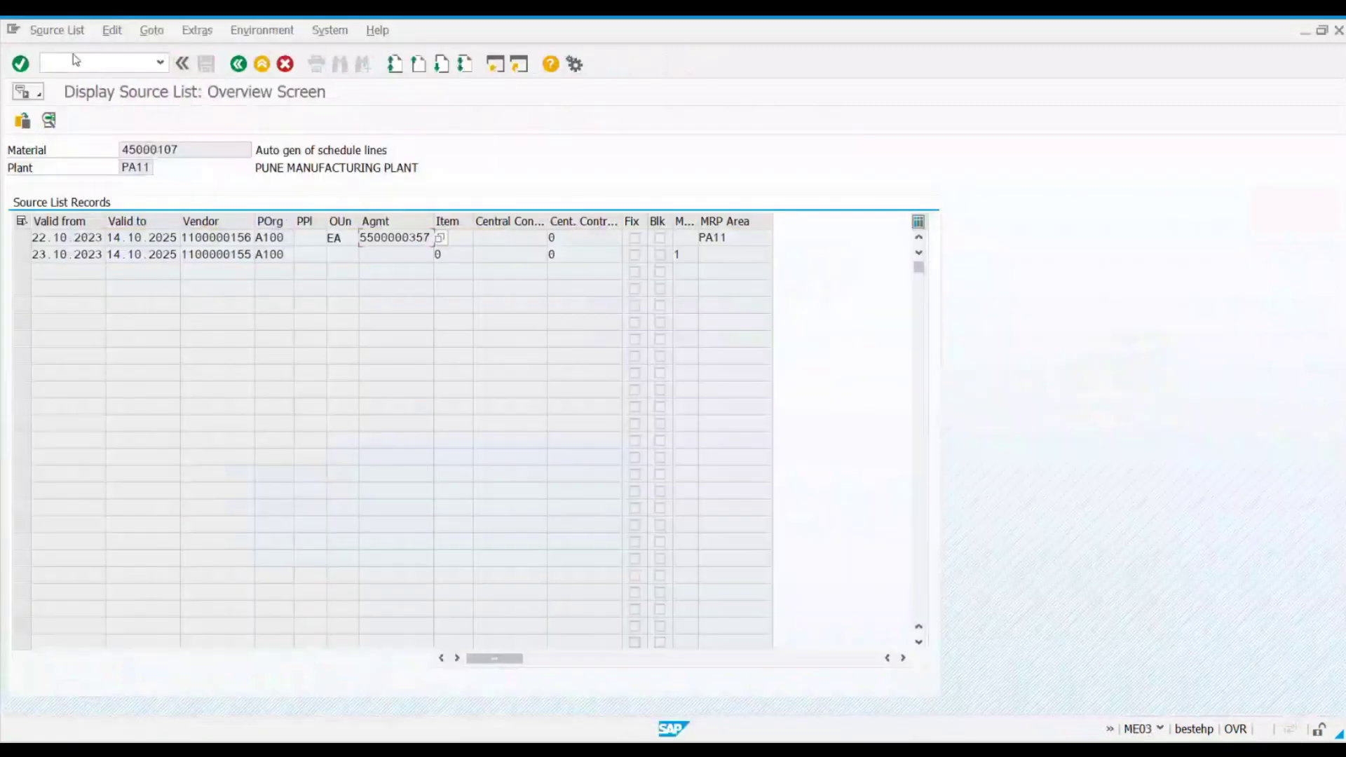
pyautogui.click(238, 64)
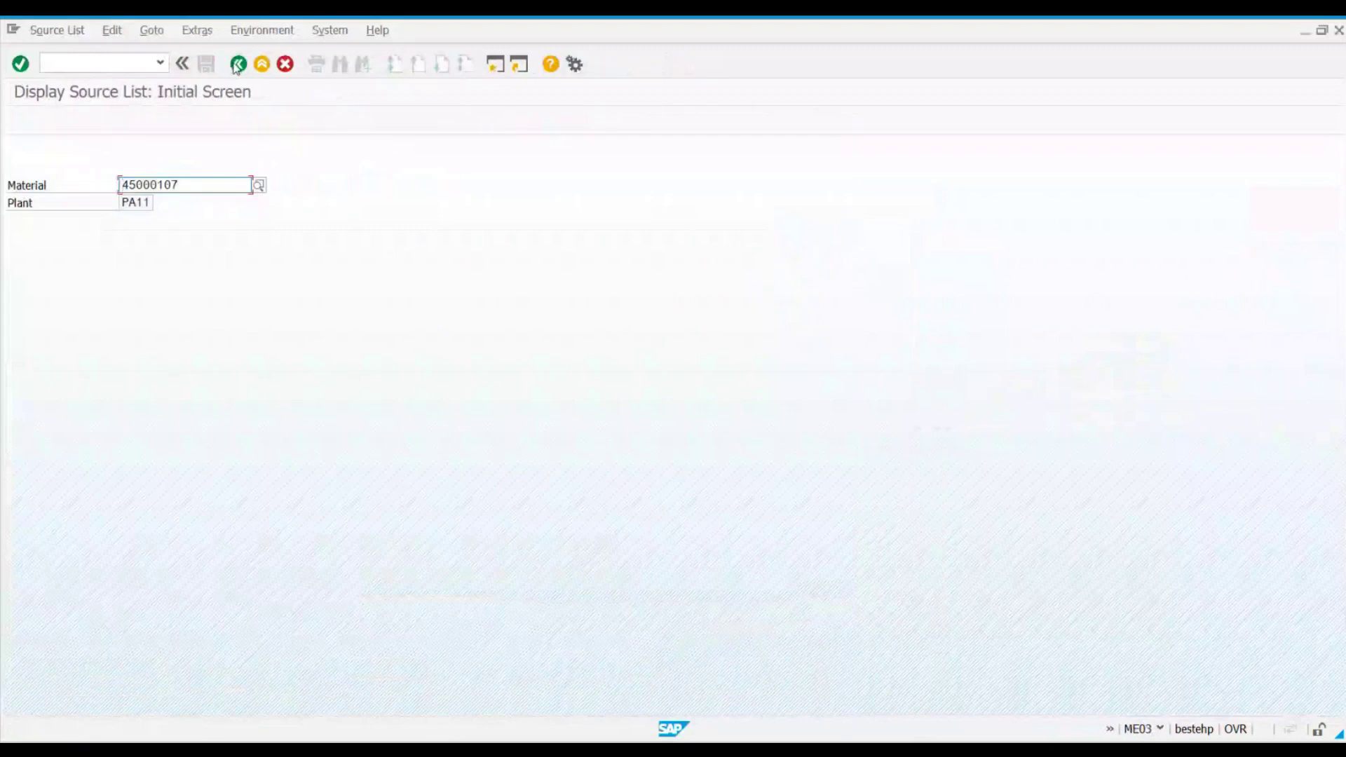
pyautogui.press('Return')
pyautogui.click(463, 261)
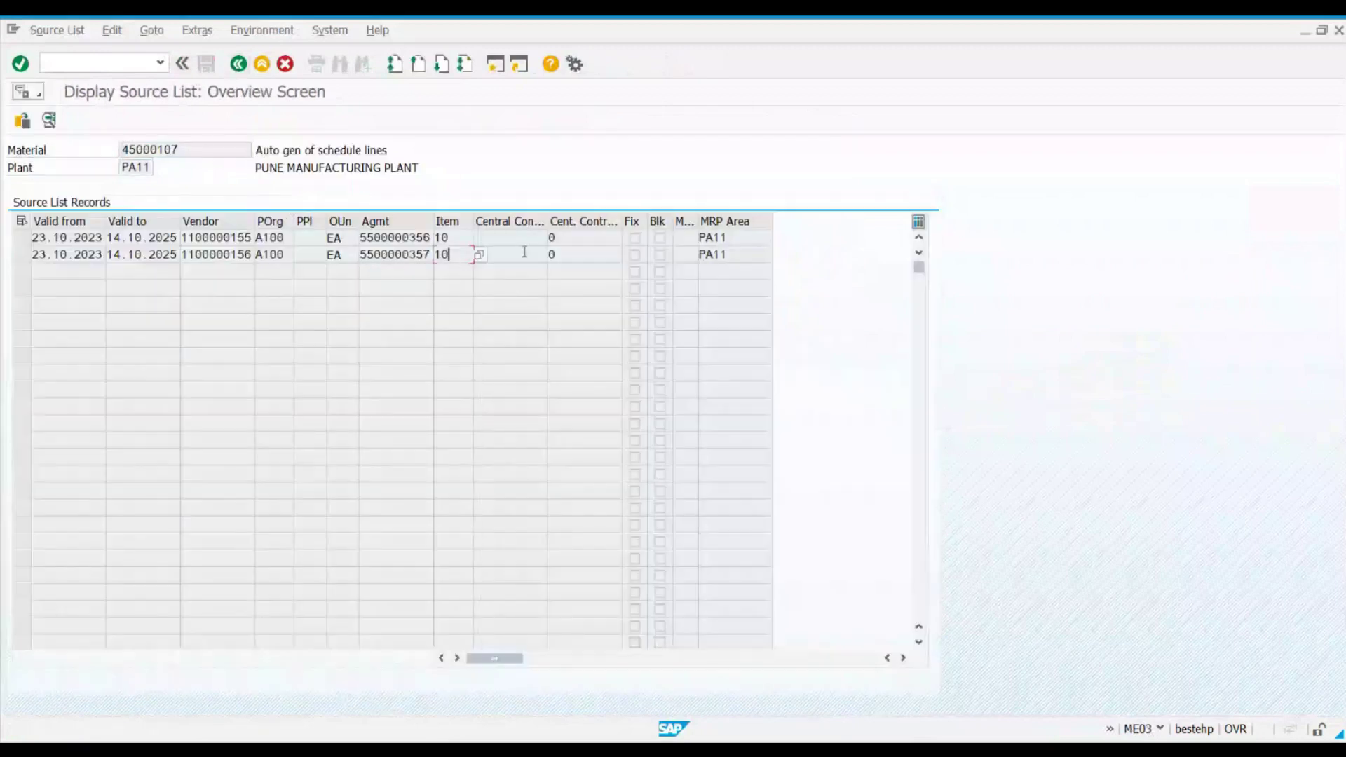
# Step: Reopen the source list with transaction ME03 and examine the agreement numbers of both records
pyautogui.click(237, 65)
pyautogui.click(122, 70)
pyautogui.write('me03')
pyautogui.press('Return')
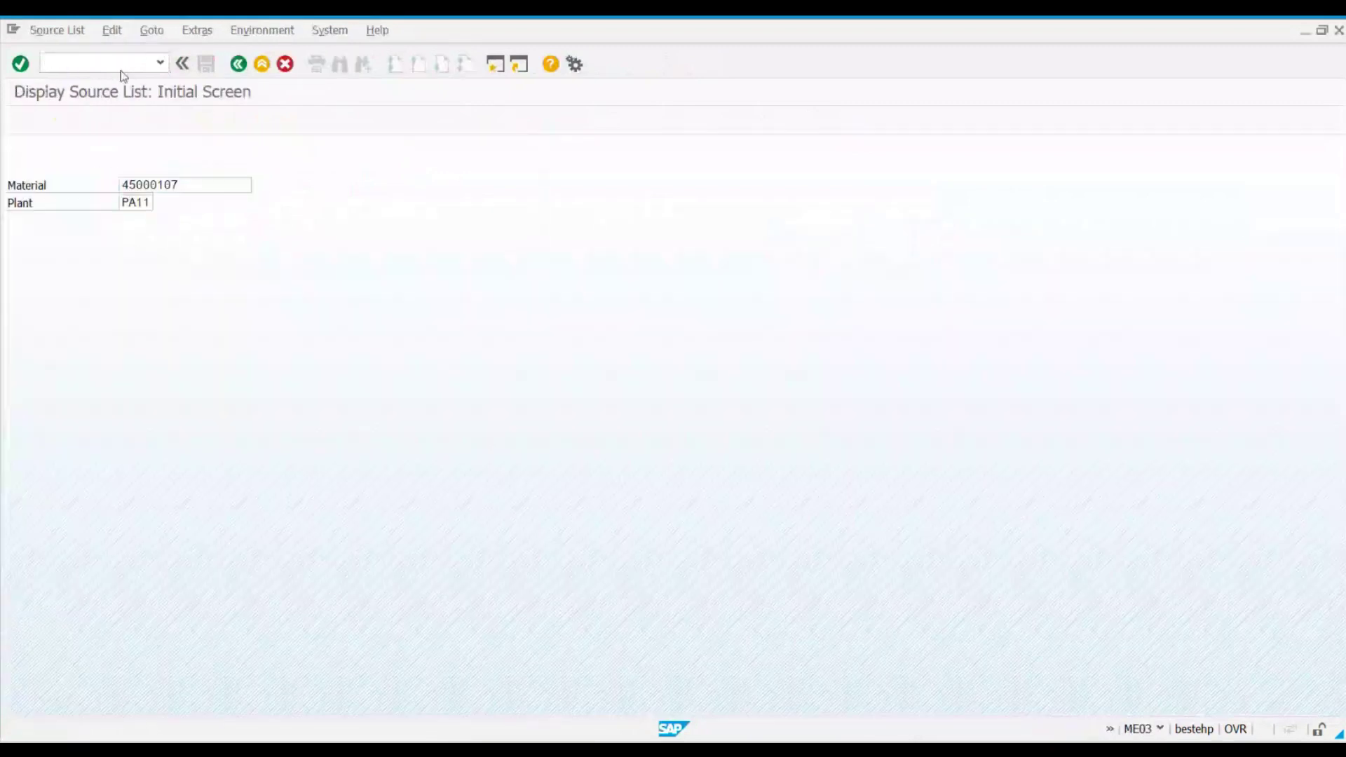
pyautogui.press('Return')
pyautogui.click(406, 237)
pyautogui.click(404, 254)
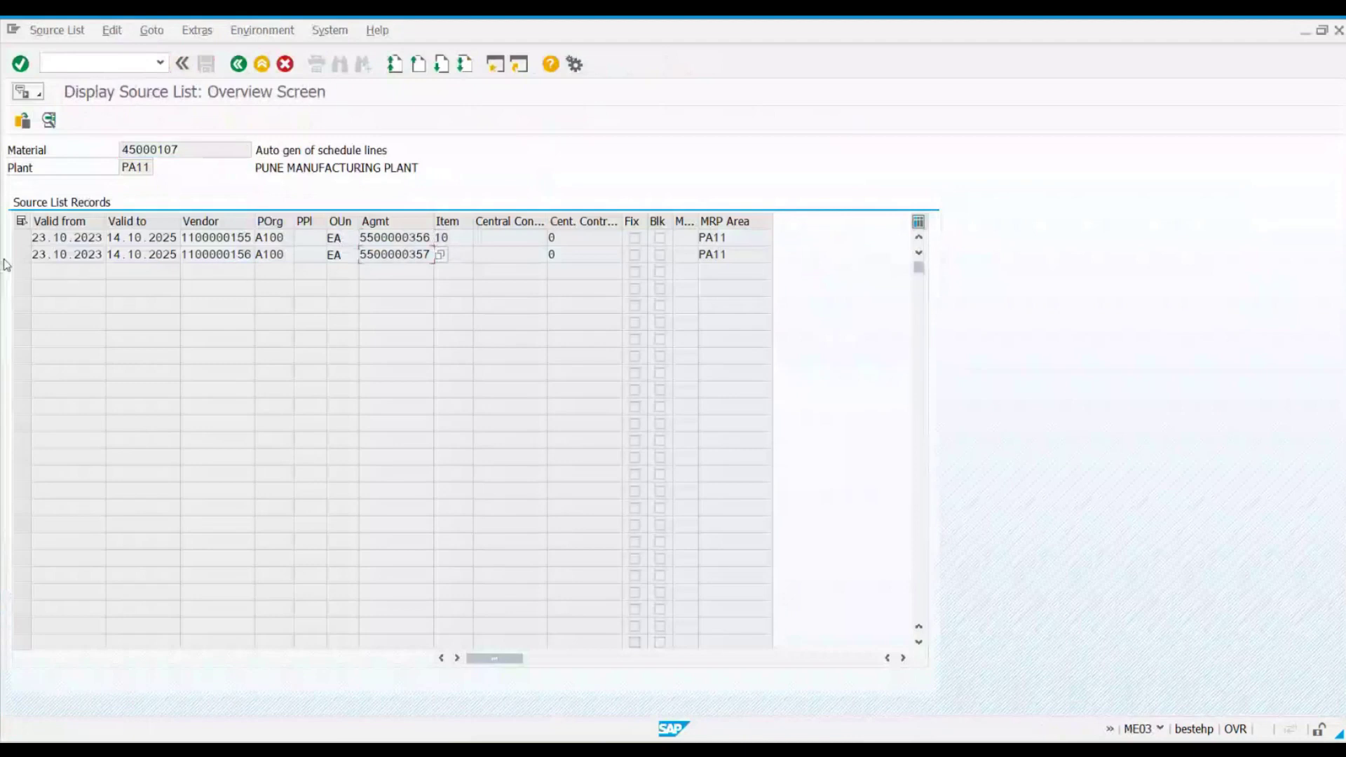
pyautogui.click(22, 238)
pyautogui.click(432, 238)
# Step: Set the ME05 generation to plant PA11, all records for material/plant, and the Delete option for existing records
pyautogui.hotkey('alt', 'Tab')
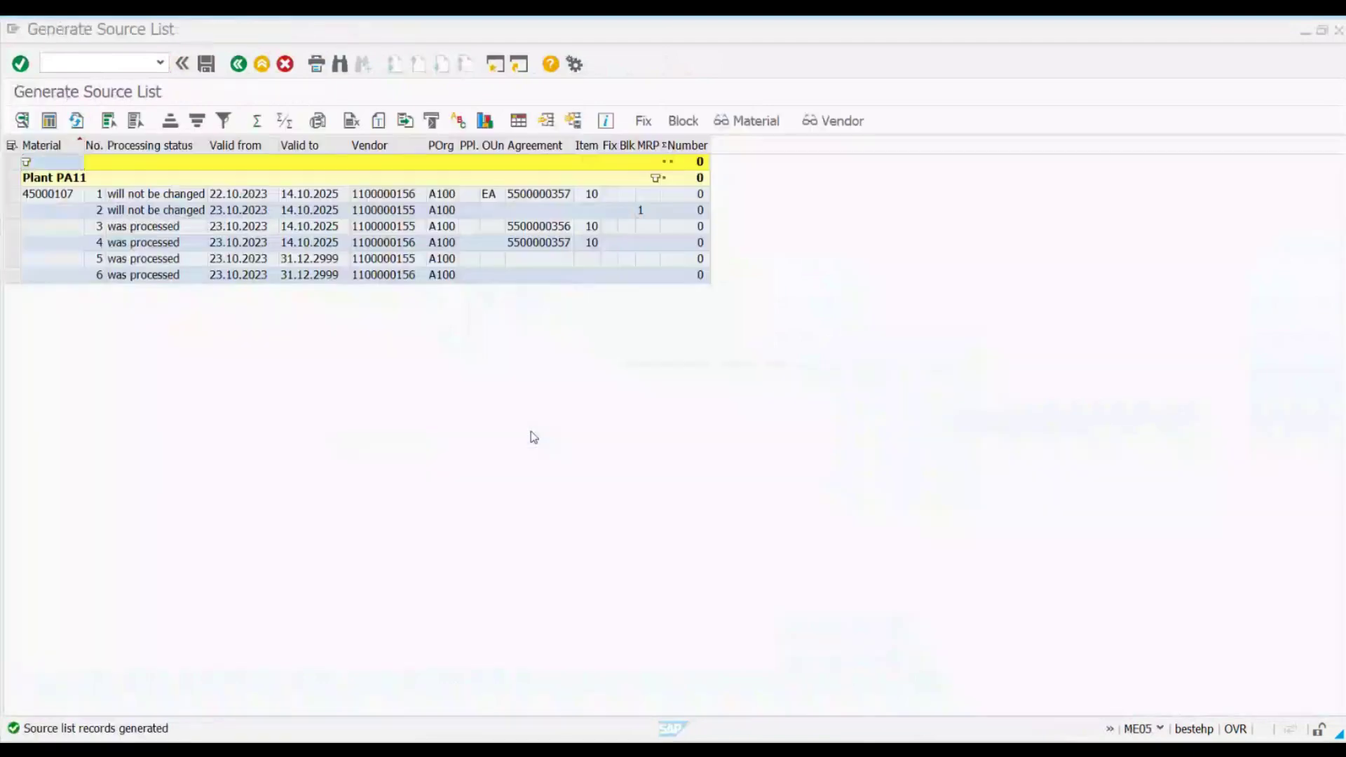
pyautogui.click(239, 65)
pyautogui.click(67, 451)
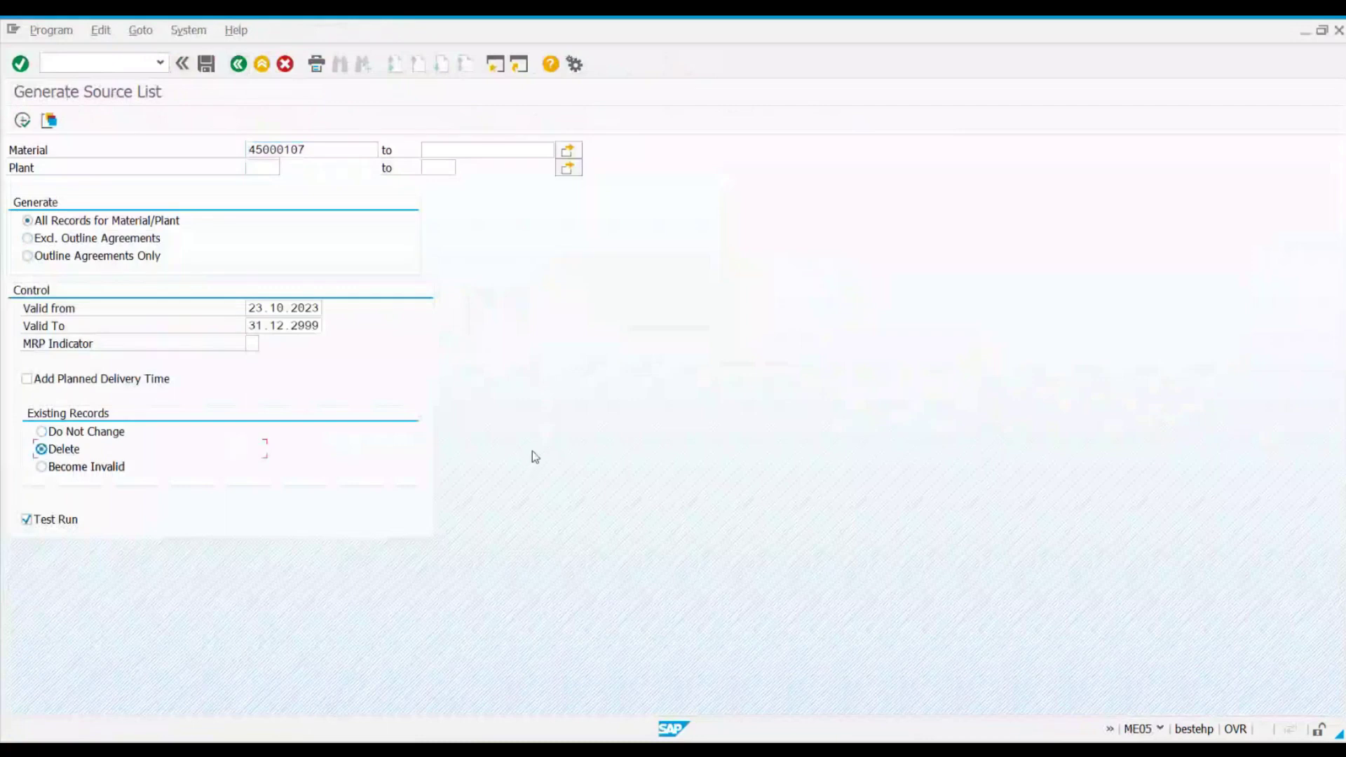
pyautogui.click(266, 168)
pyautogui.write('PA11')
pyautogui.click(27, 220)
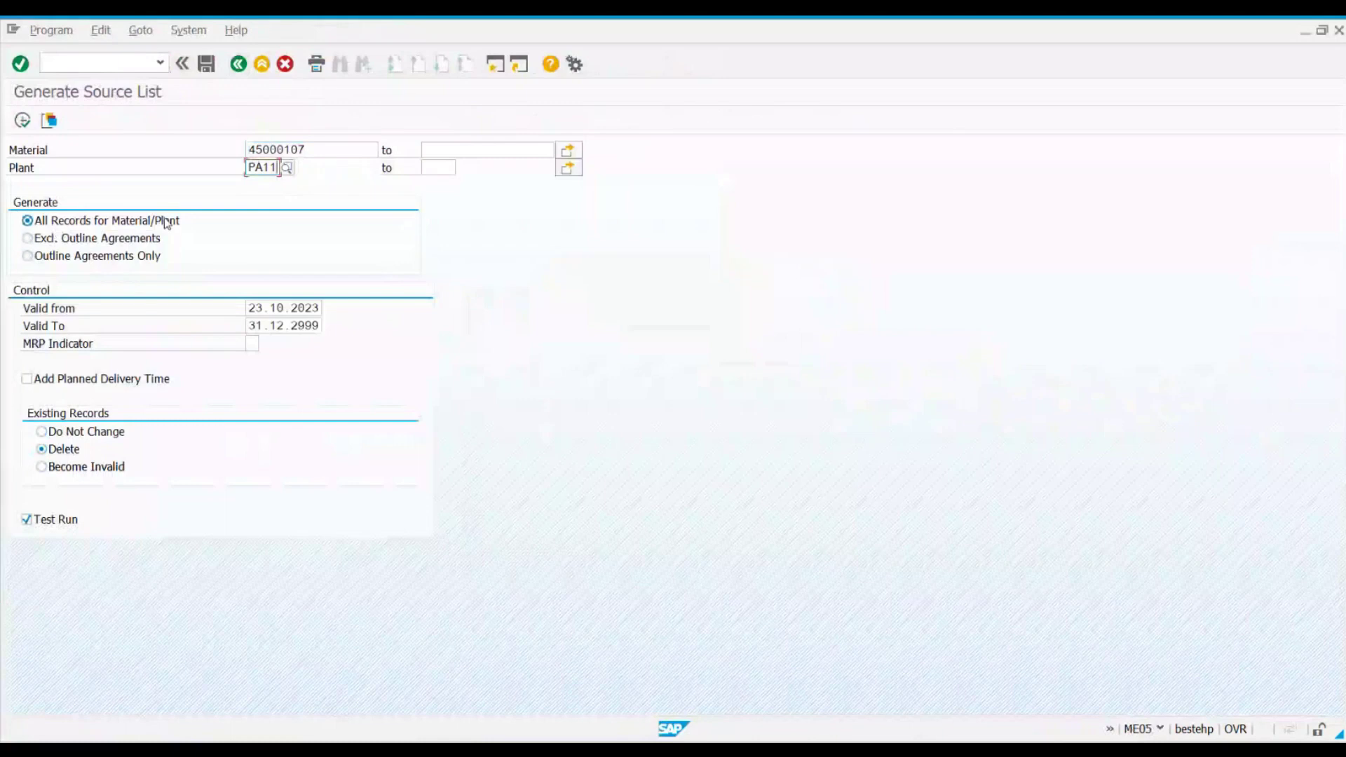
# Step: Check the two existing records in the ME03 source list and execute the ME05 generation as a test run
pyautogui.hotkey('alt', 'Tab')
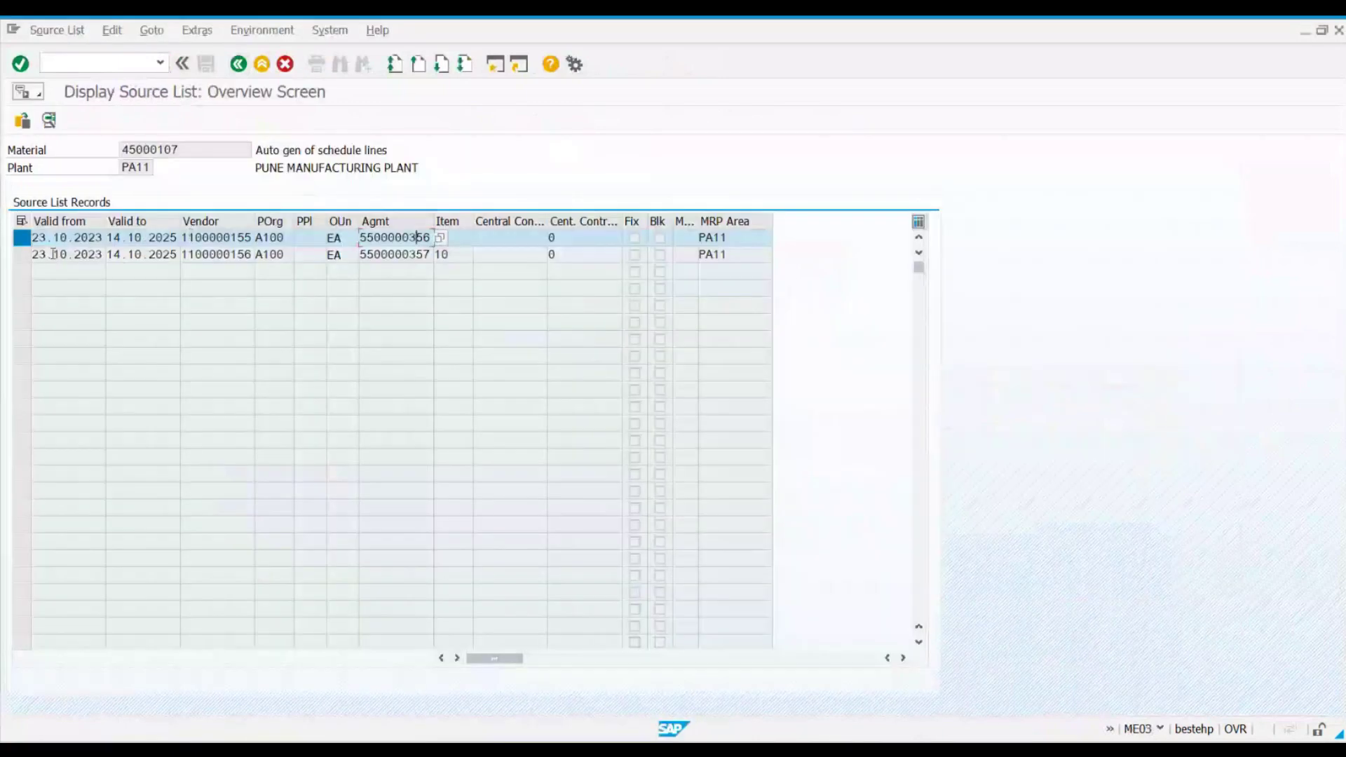
pyautogui.click(23, 255)
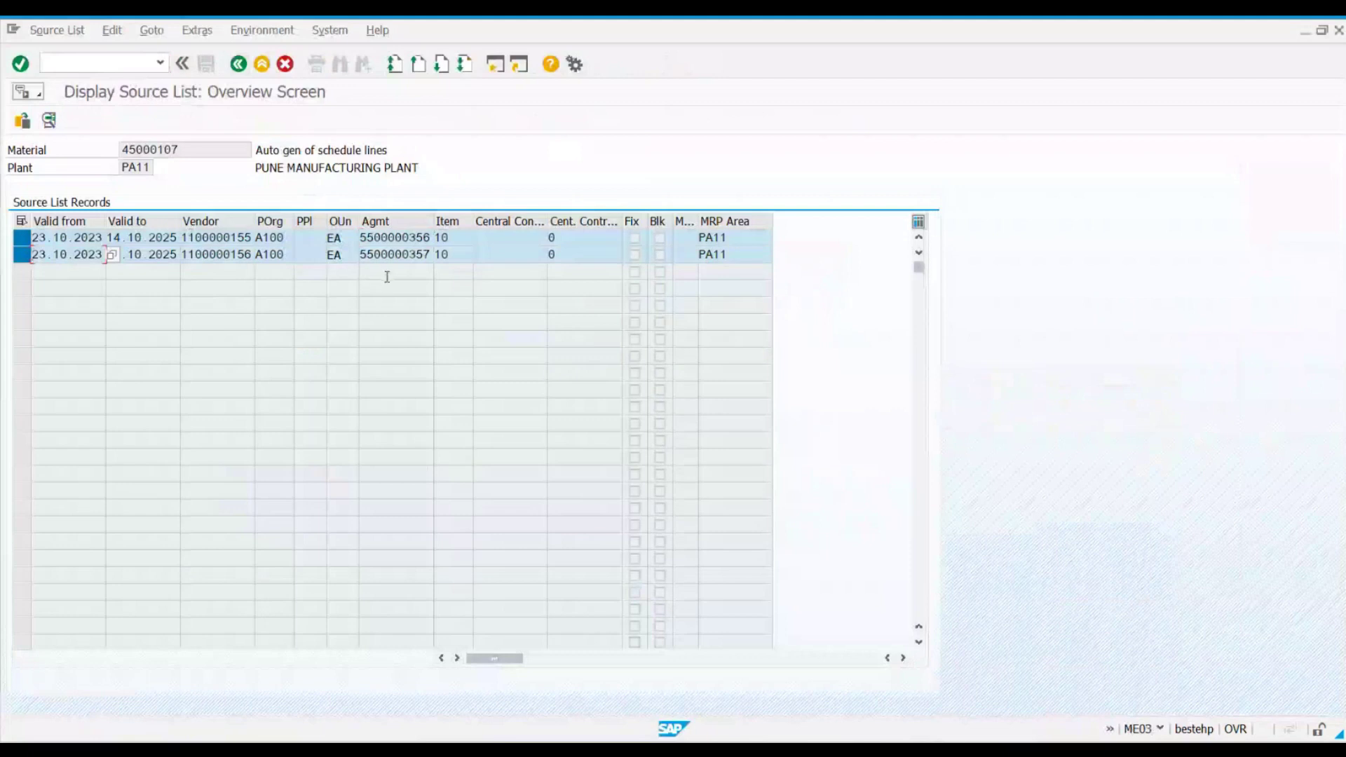
pyautogui.hotkey('alt', 'Tab')
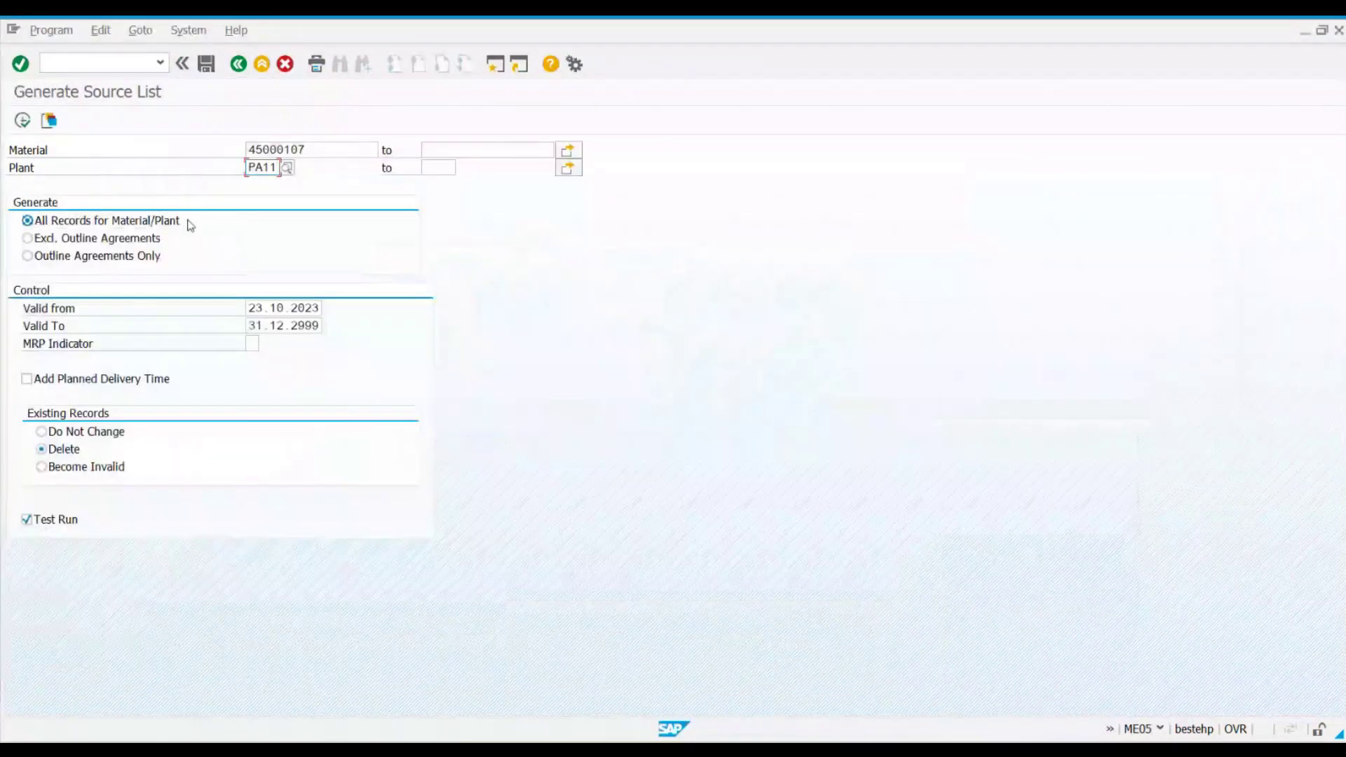
pyautogui.click(22, 121)
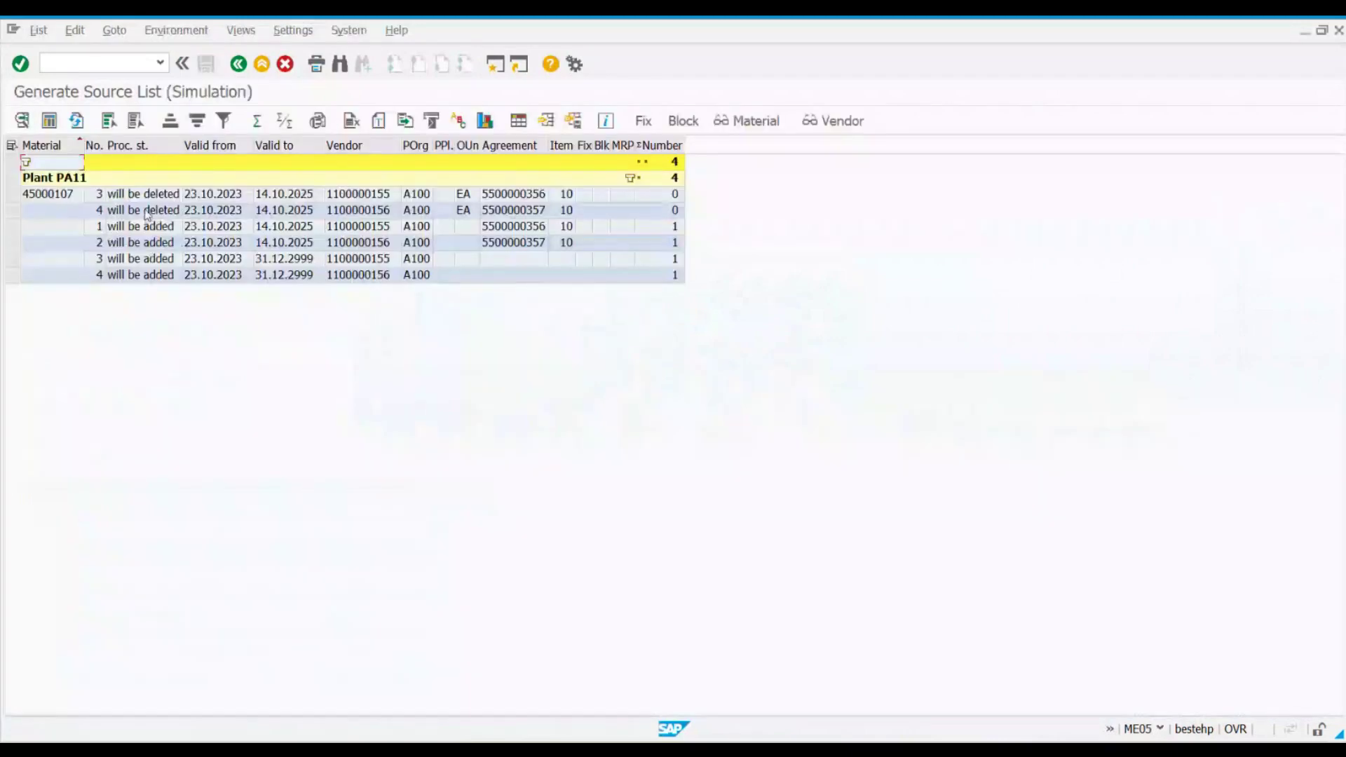
# Step: Examine the vendors and agreements of the records proposed for deletion and addition in the simulation
pyautogui.click(386, 197)
pyautogui.click(383, 212)
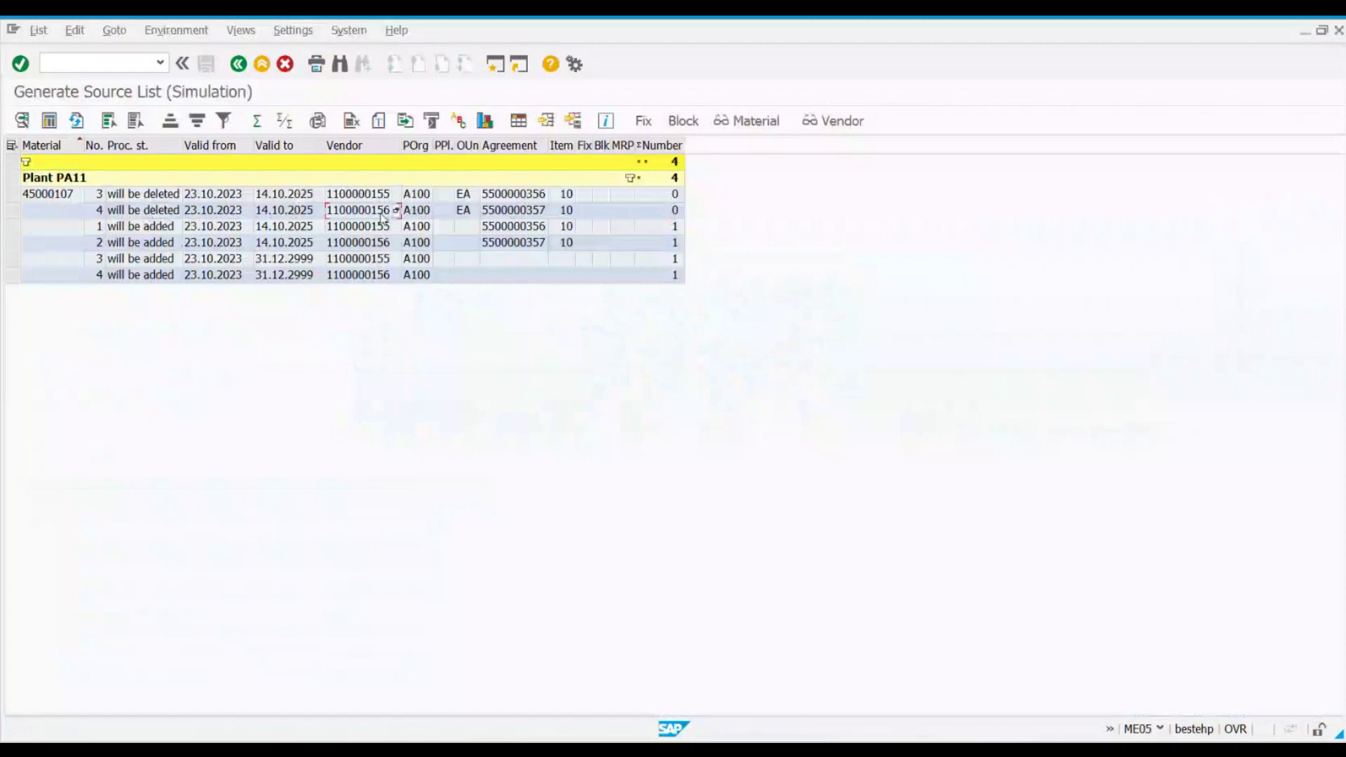
pyautogui.click(514, 199)
pyautogui.click(514, 227)
pyautogui.moveTo(11, 226); pyautogui.dragTo(12, 243)
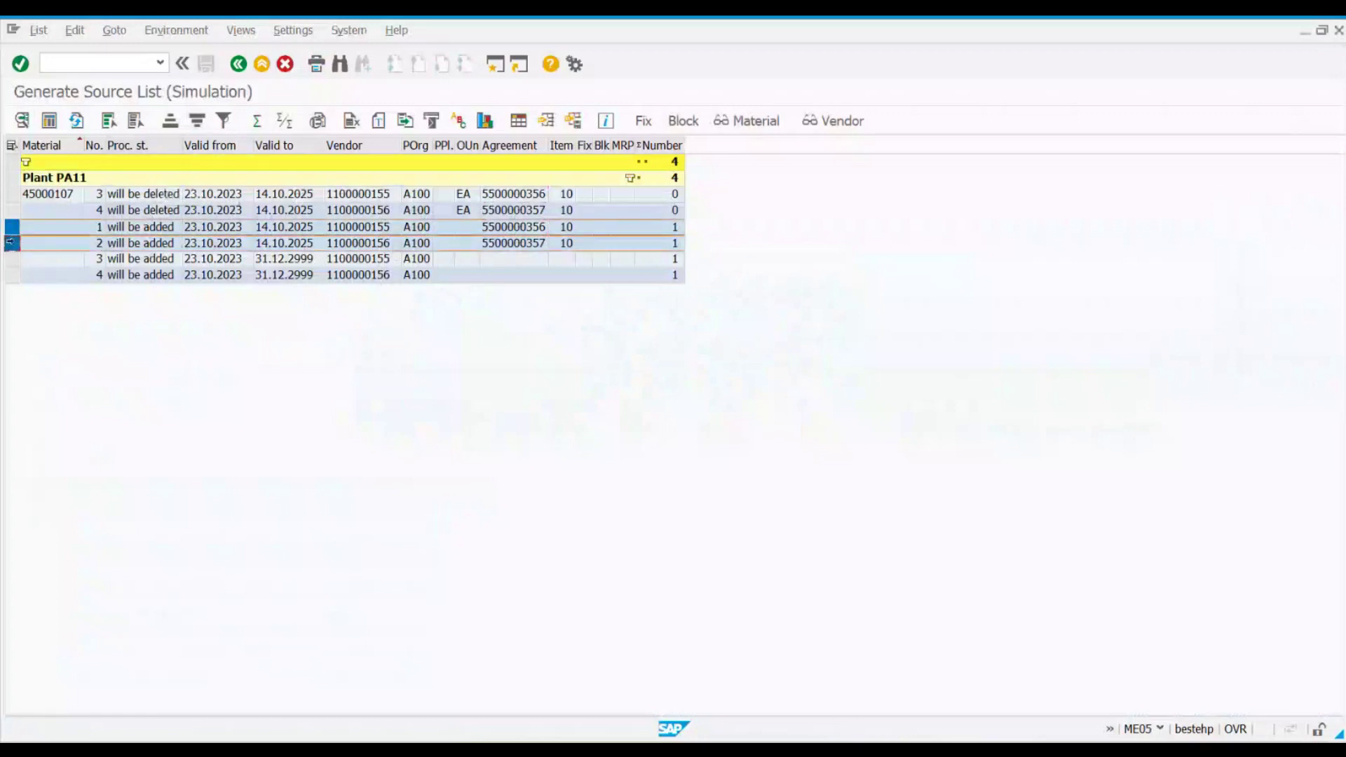
pyautogui.keyDown('ctrl'); pyautogui.click(10, 260); pyautogui.keyUp('ctrl')
pyautogui.keyDown('ctrl'); pyautogui.click(11, 276); pyautogui.keyUp('ctrl')
pyautogui.keyDown('ctrl'); pyautogui.click(13, 211); pyautogui.keyUp('ctrl')
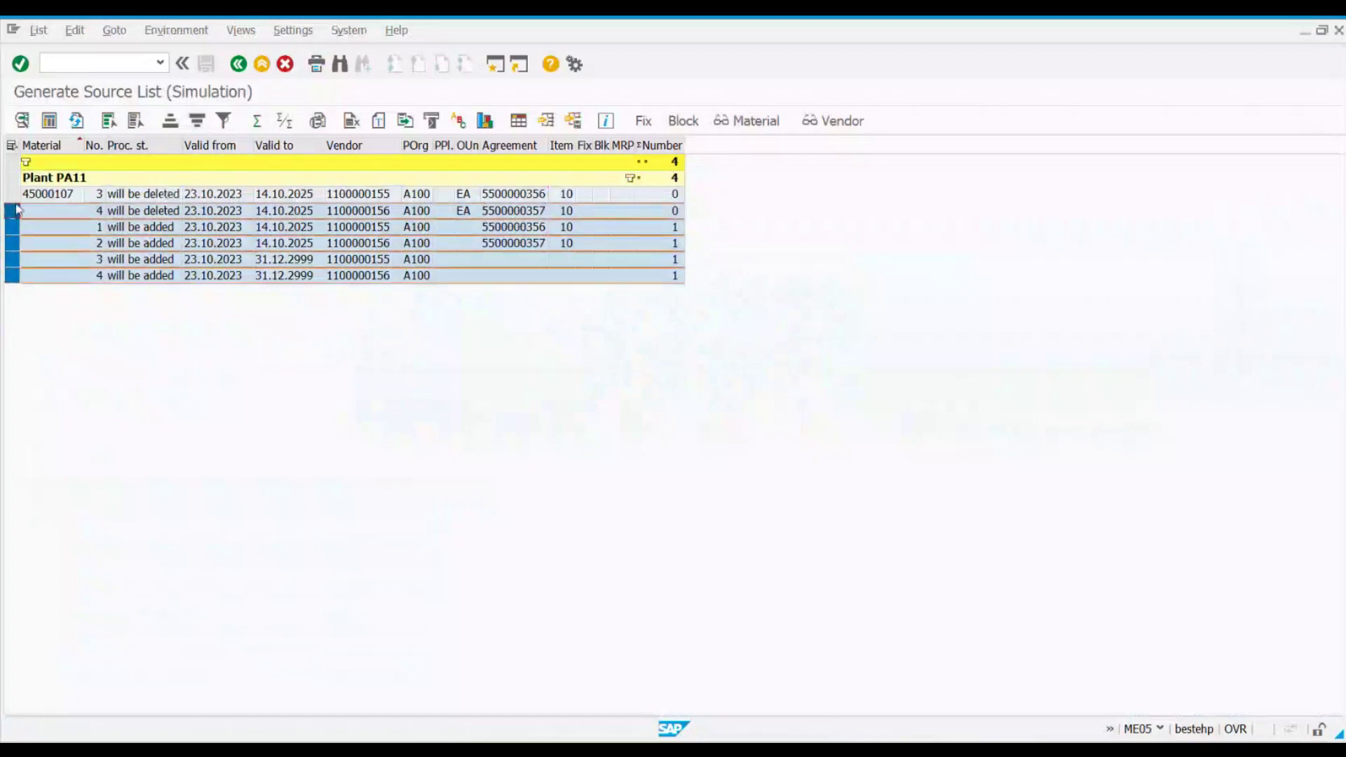
pyautogui.keyDown('ctrl'); pyautogui.click(12, 195); pyautogui.keyUp('ctrl')
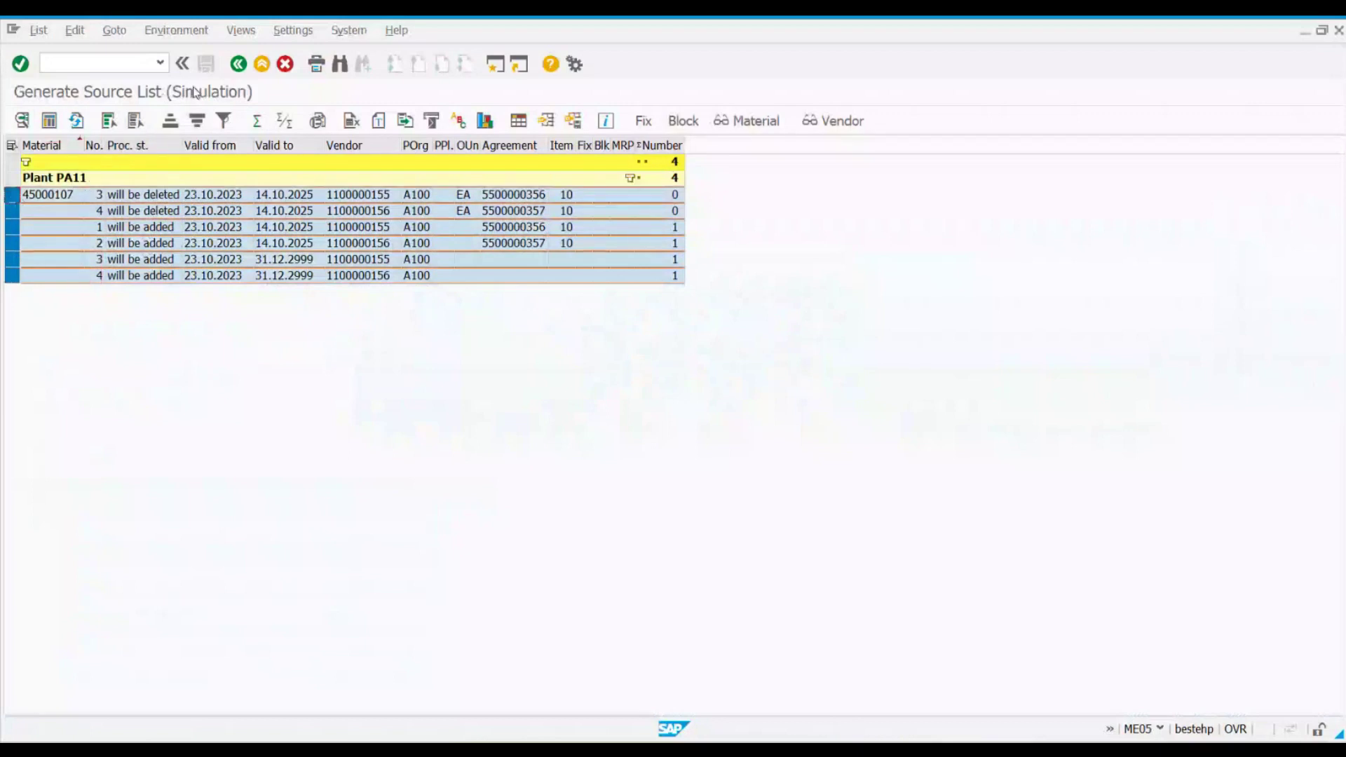
# Step: Execute the generation with Test Run off and existing records set to Delete, and save all proposed records
pyautogui.click(238, 63)
pyautogui.click(59, 519)
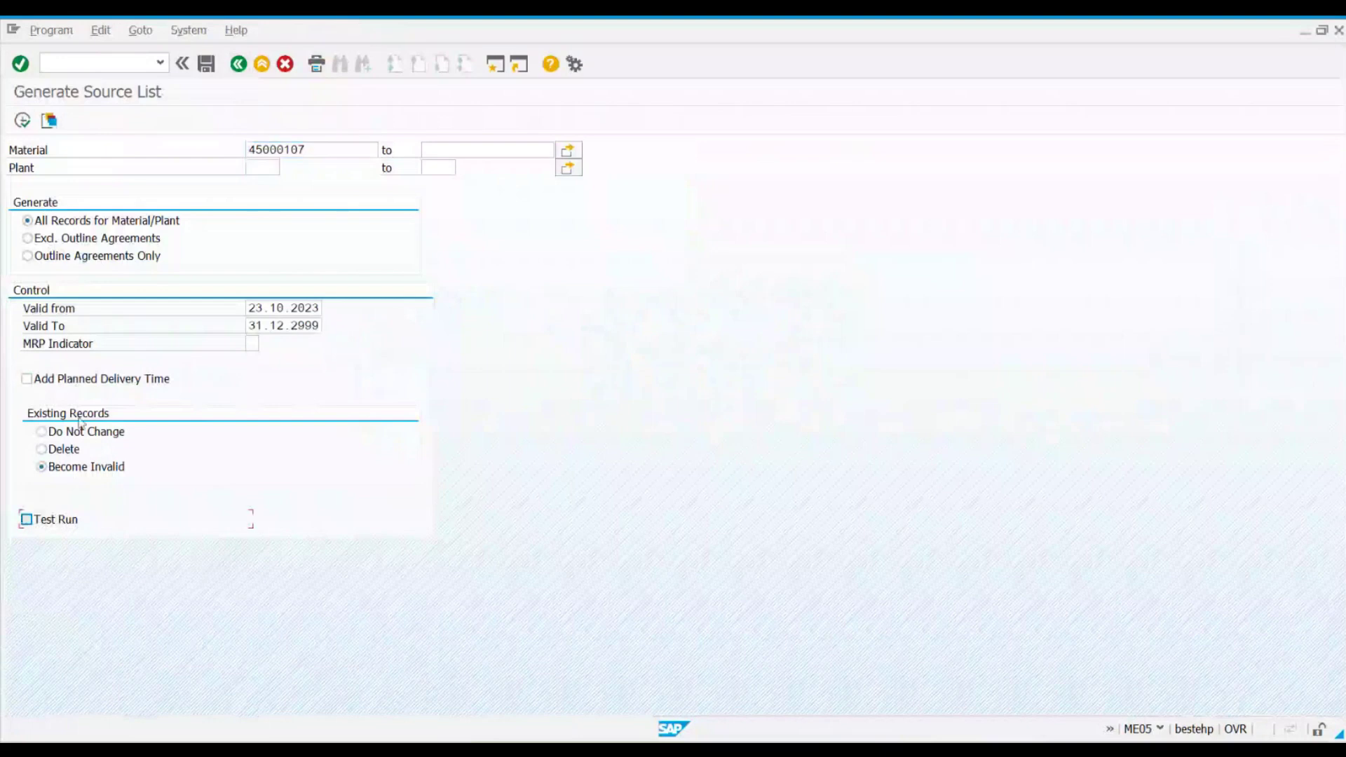
pyautogui.click(43, 448)
pyautogui.click(21, 120)
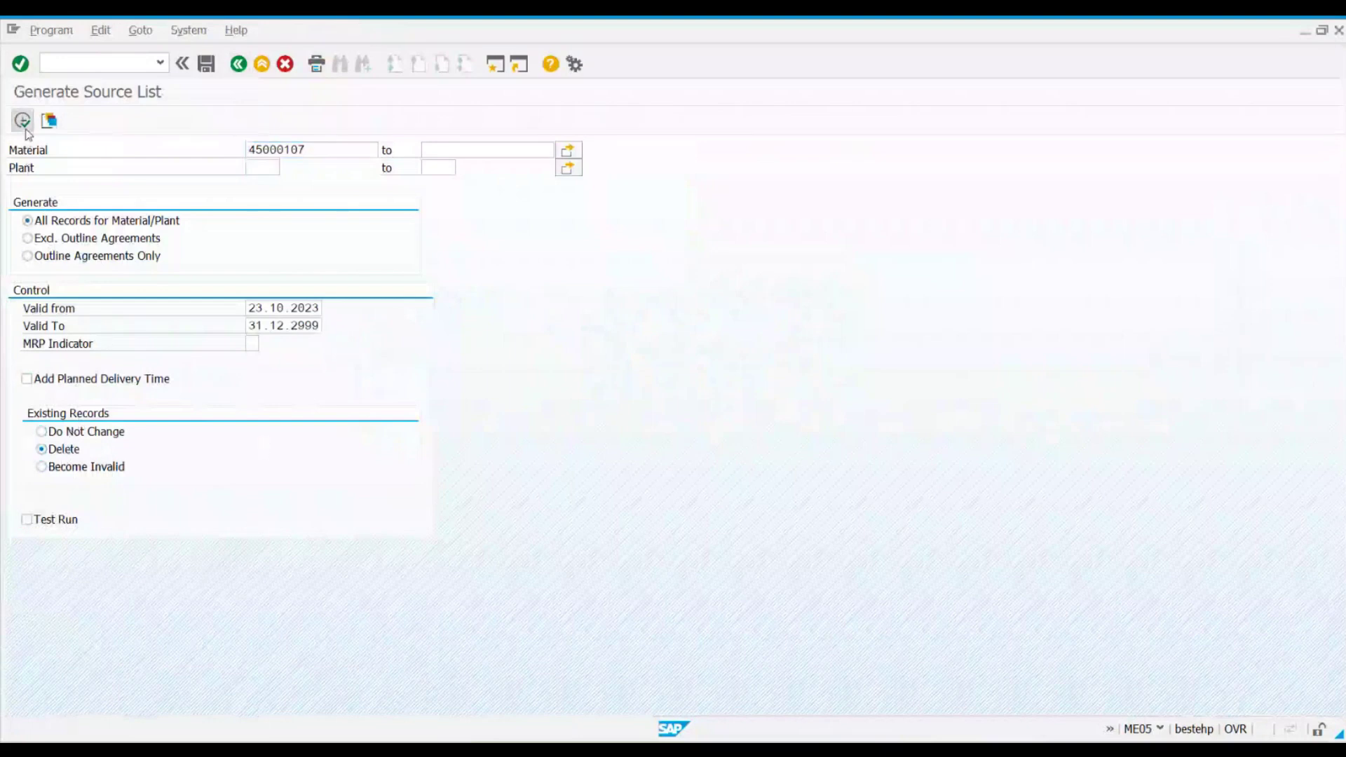
pyautogui.moveTo(12, 195); pyautogui.dragTo(12, 279)
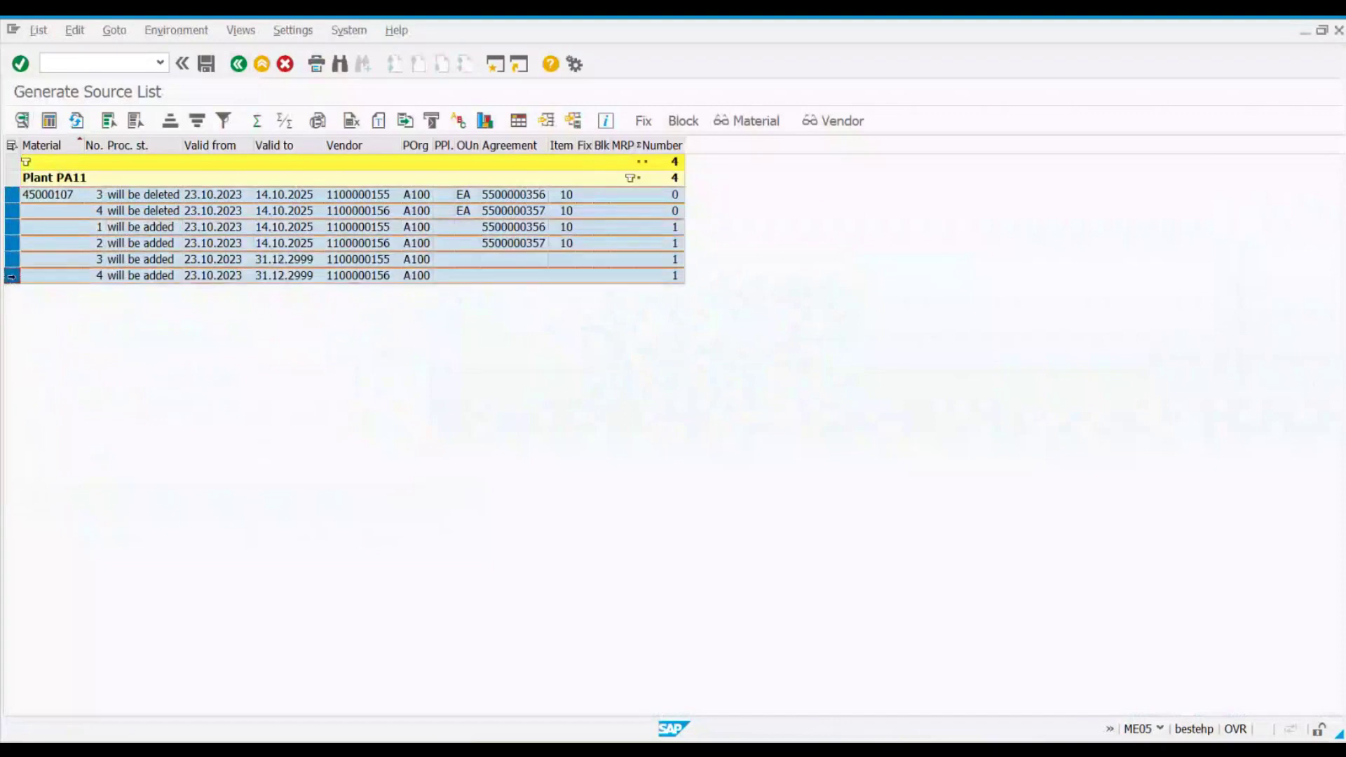
pyautogui.click(206, 66)
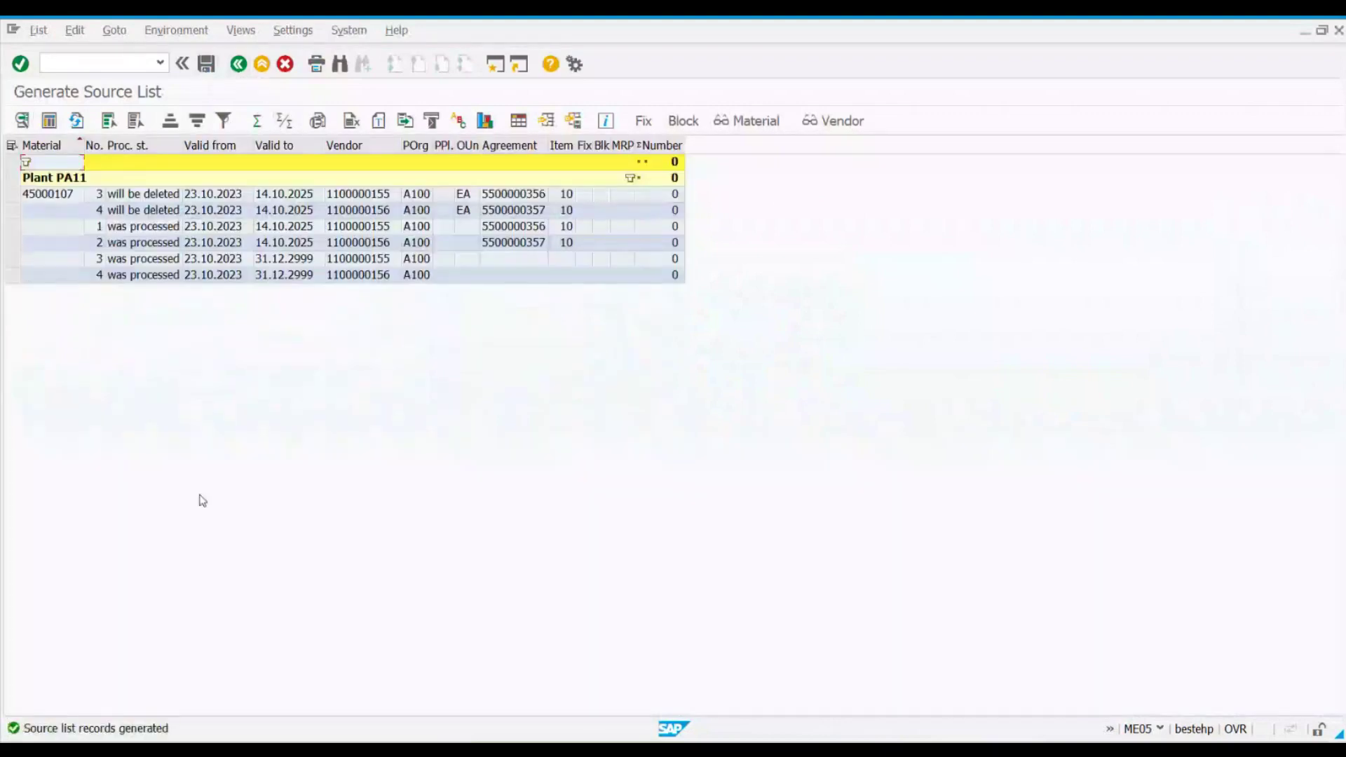
# Step: Reload the ME03 source list of material 45000107 in plant PA11 and examine its agreement and vendor records
pyautogui.hotkey('alt', 'Tab')
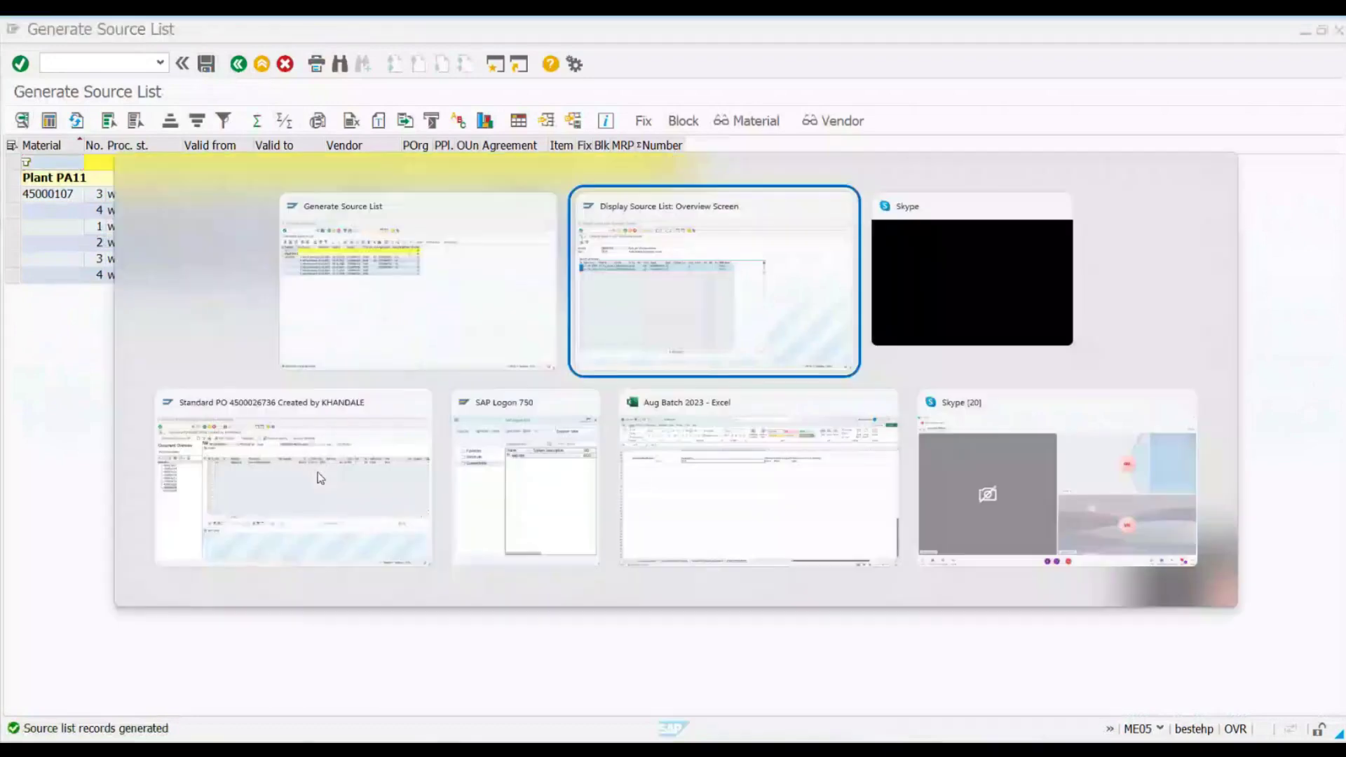
pyautogui.click(404, 238)
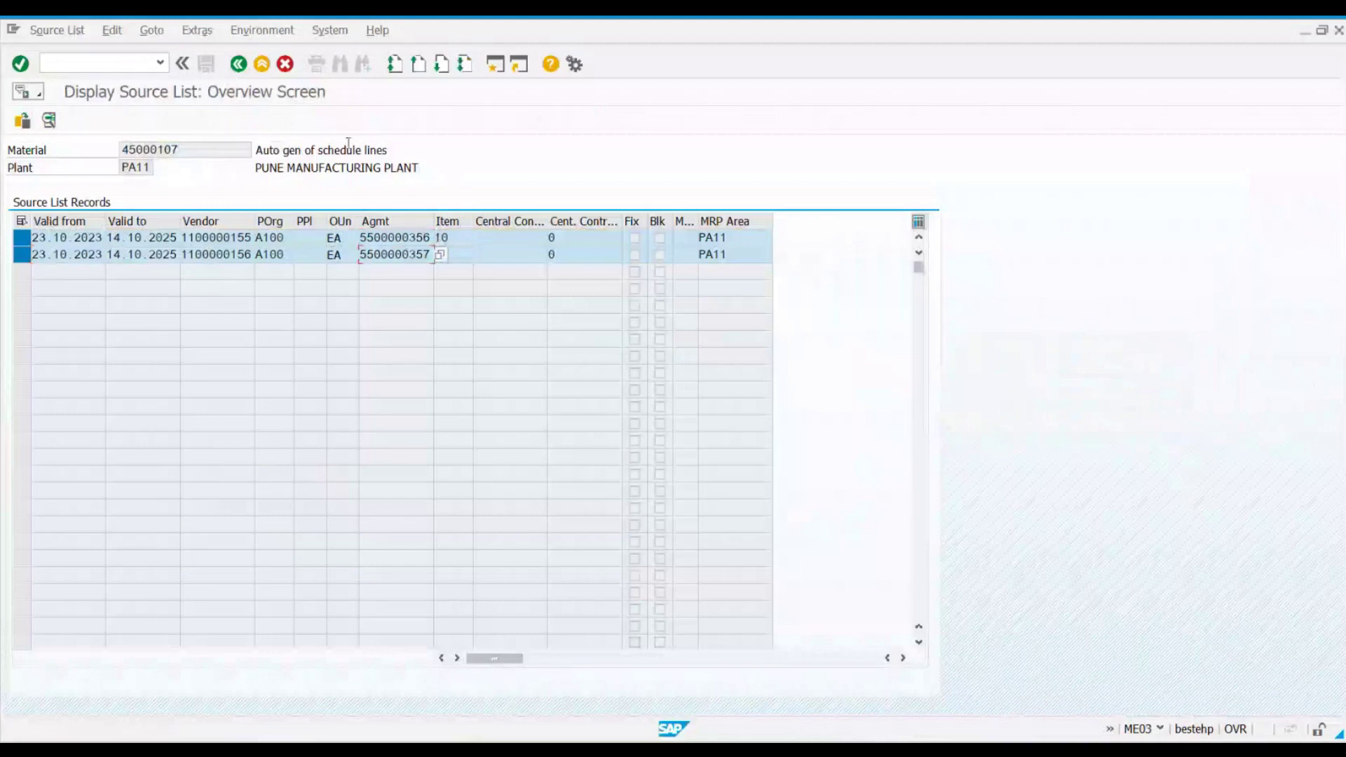
pyautogui.click(238, 64)
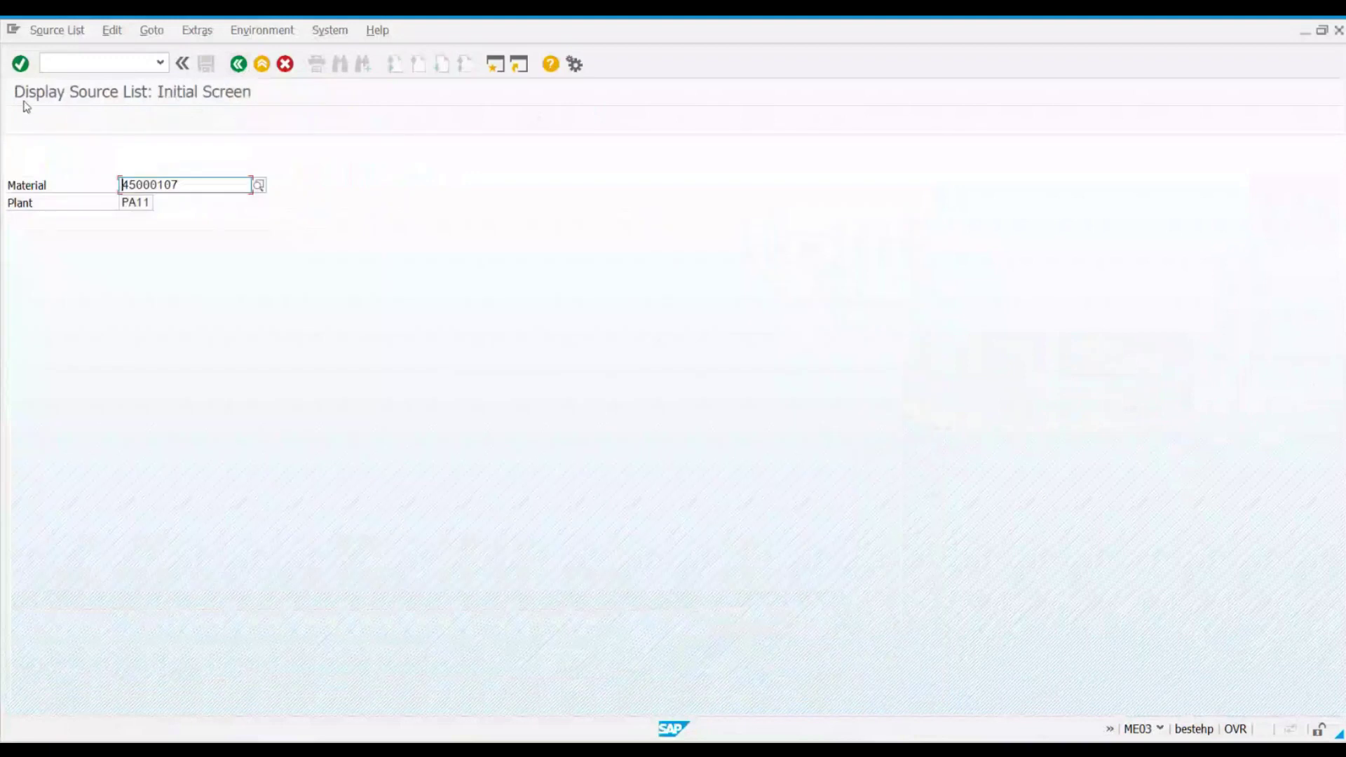
pyautogui.press('Return')
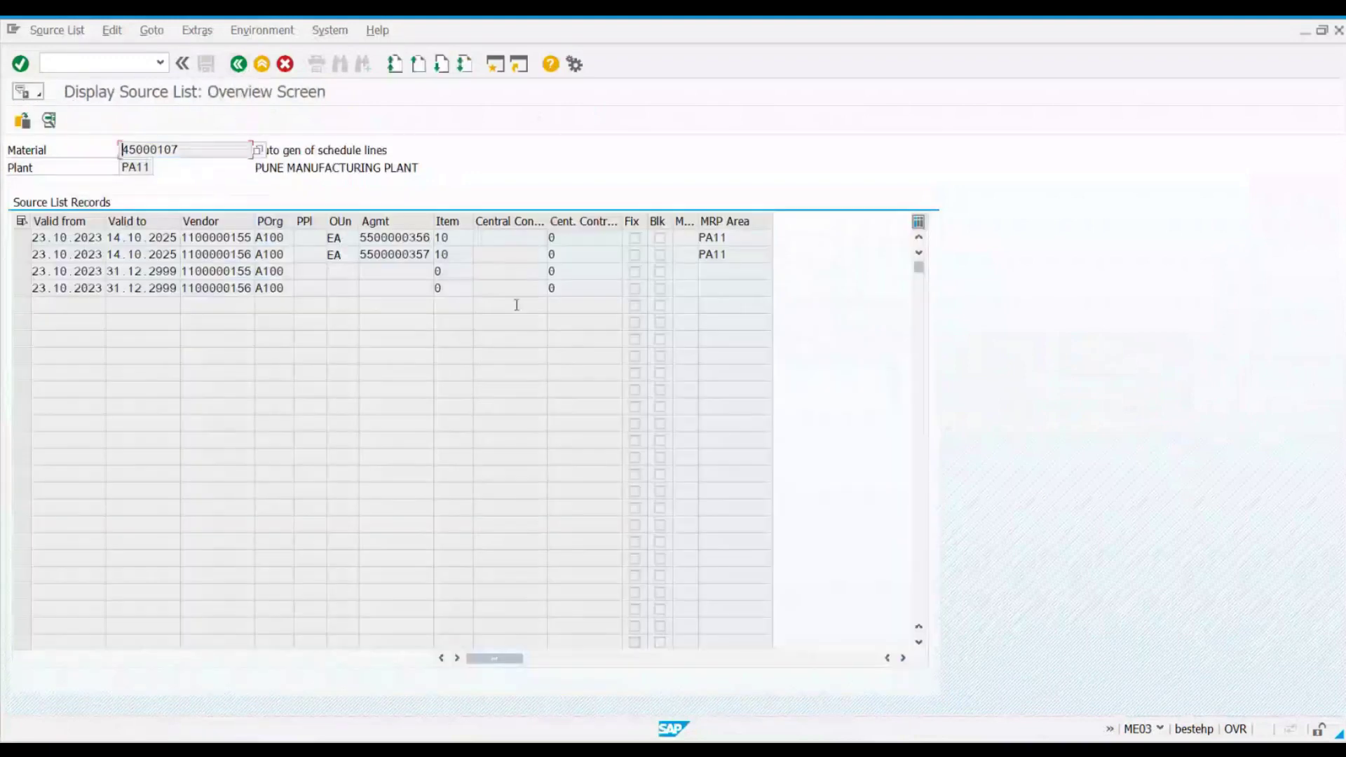
pyautogui.click(381, 238)
pyautogui.click(213, 271)
pyautogui.click(217, 288)
# Step: Return to the ME05 selection, turn off Test Run and restrict the generation to Outline Agreements Only
pyautogui.hotkey('alt', 'Tab')
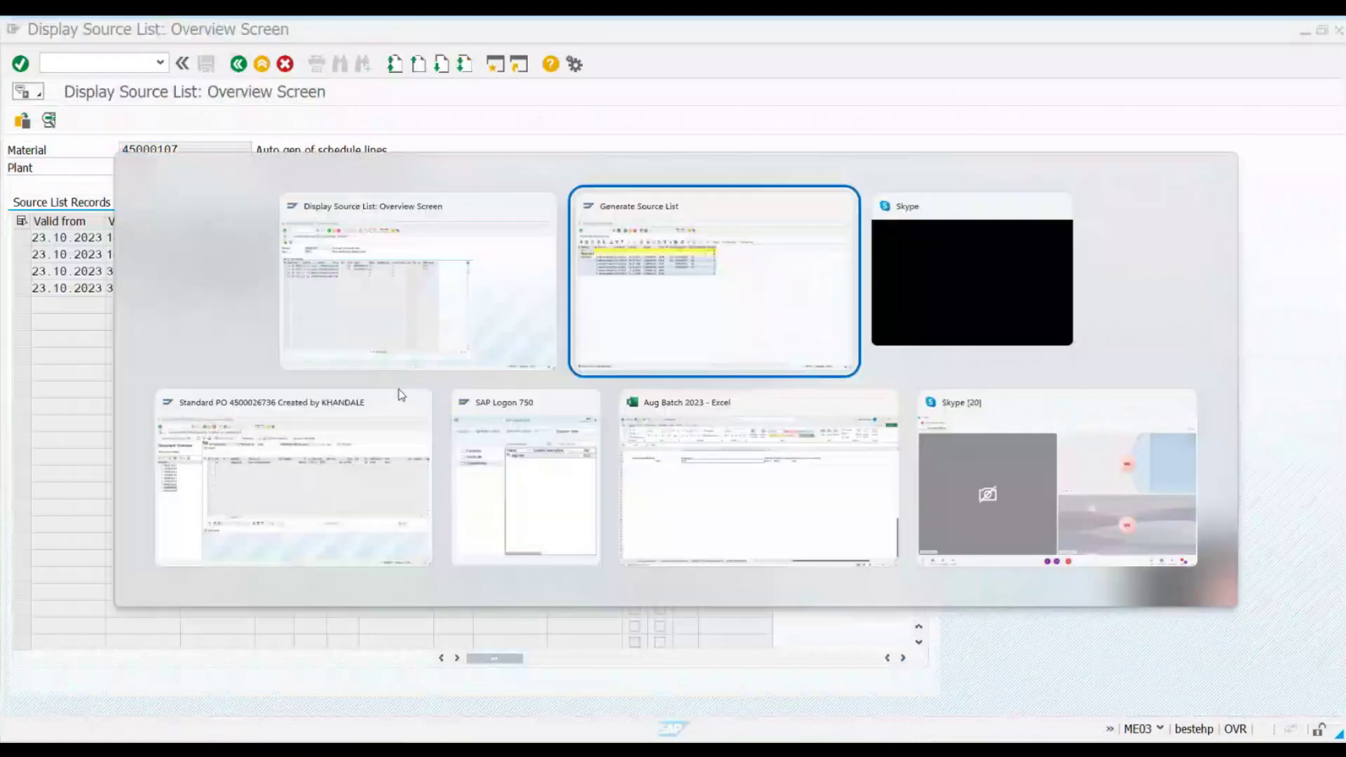
pyautogui.click(238, 64)
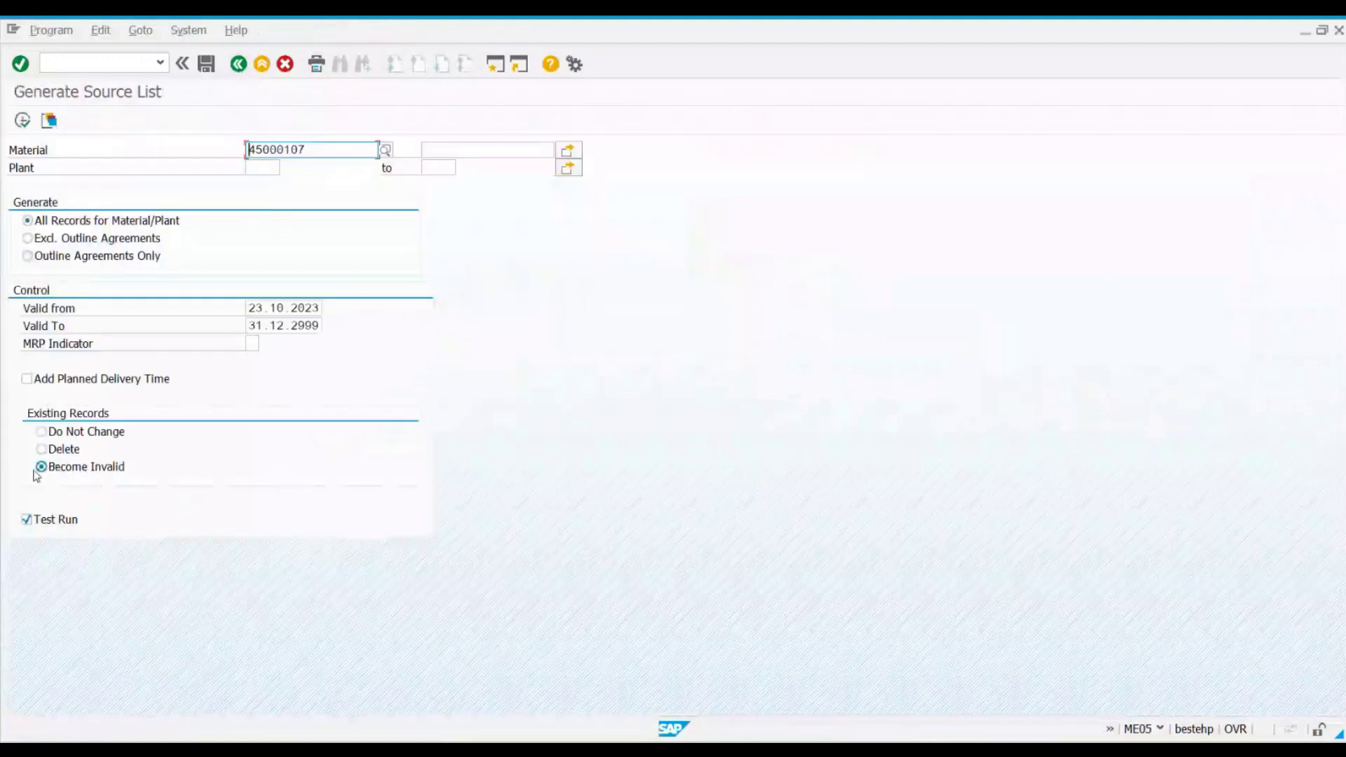
pyautogui.click(58, 522)
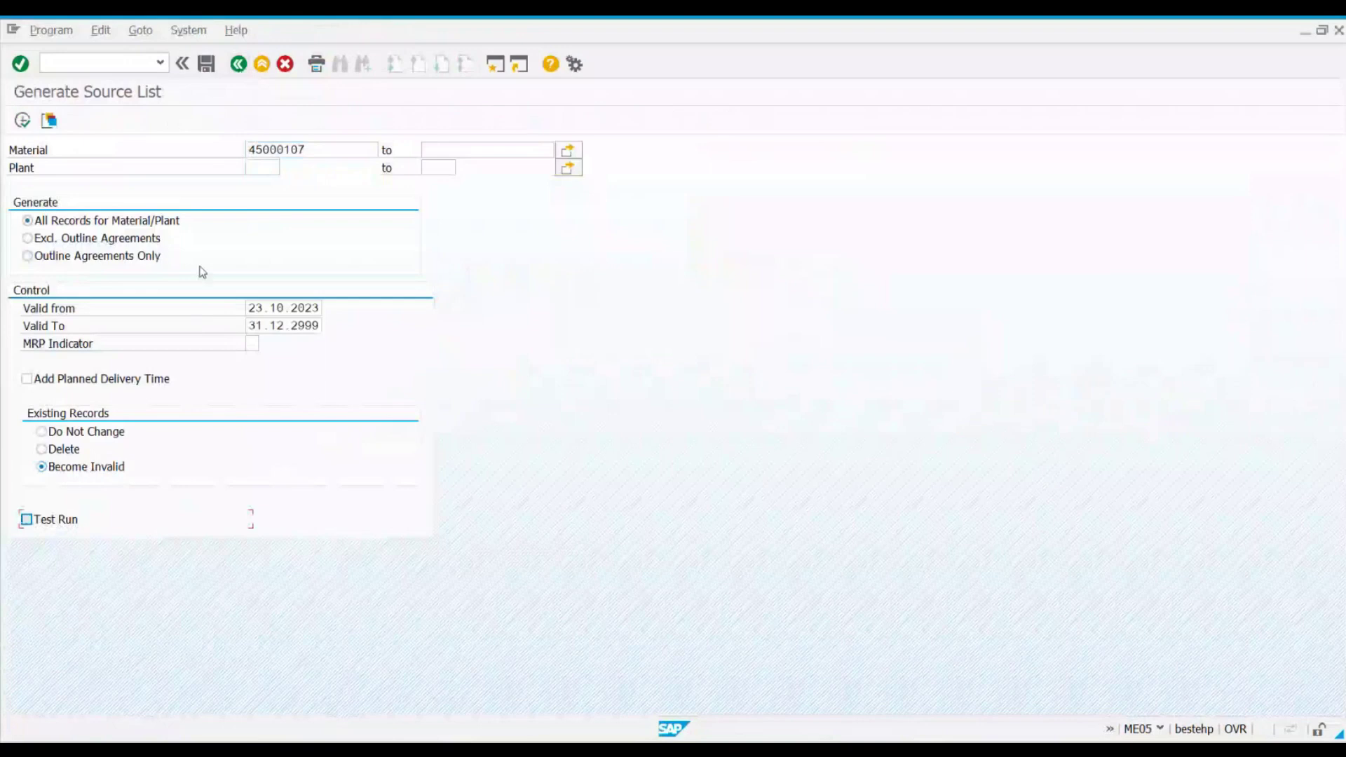
pyautogui.click(31, 257)
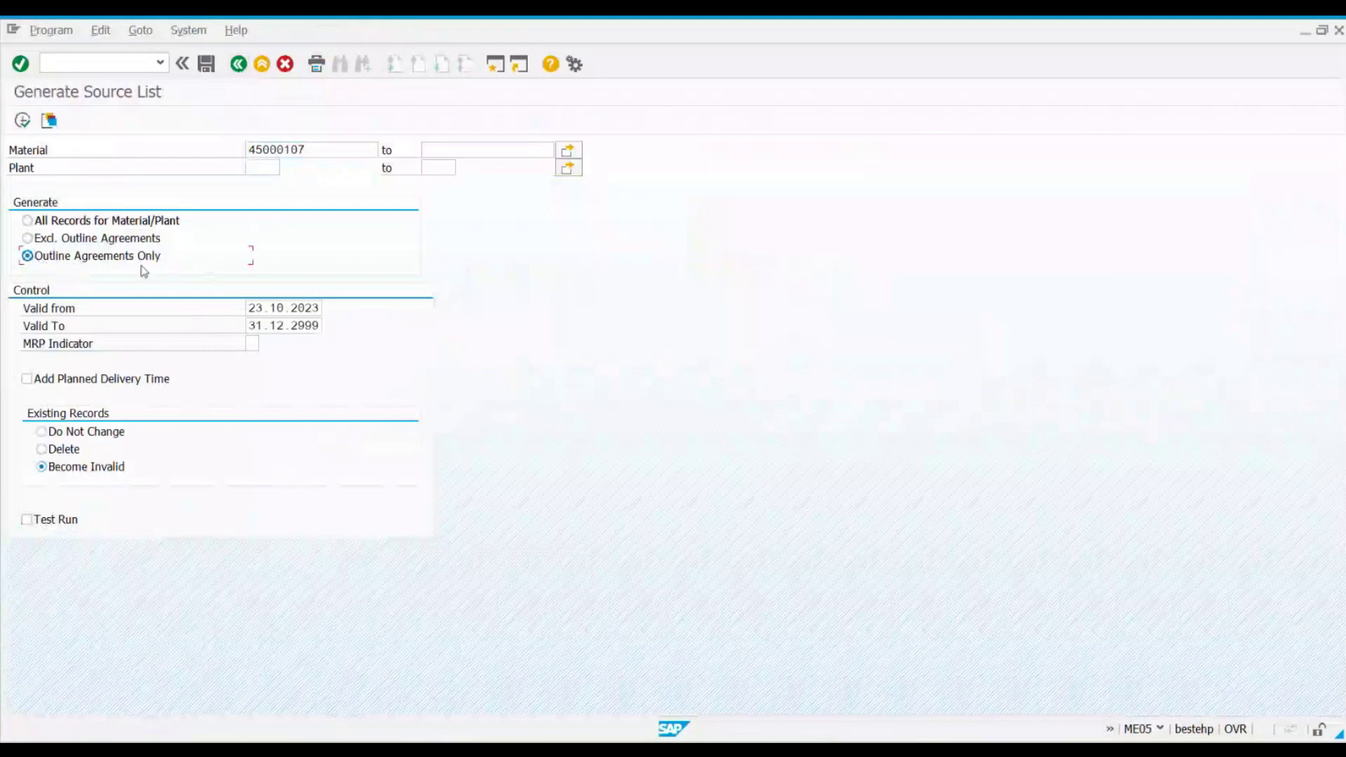
# Step: Distinguish the records with an outline agreement from those without one in the ME03 source list
pyautogui.hotkey('alt', 'Tab')
pyautogui.click(395, 239)
pyautogui.click(396, 255)
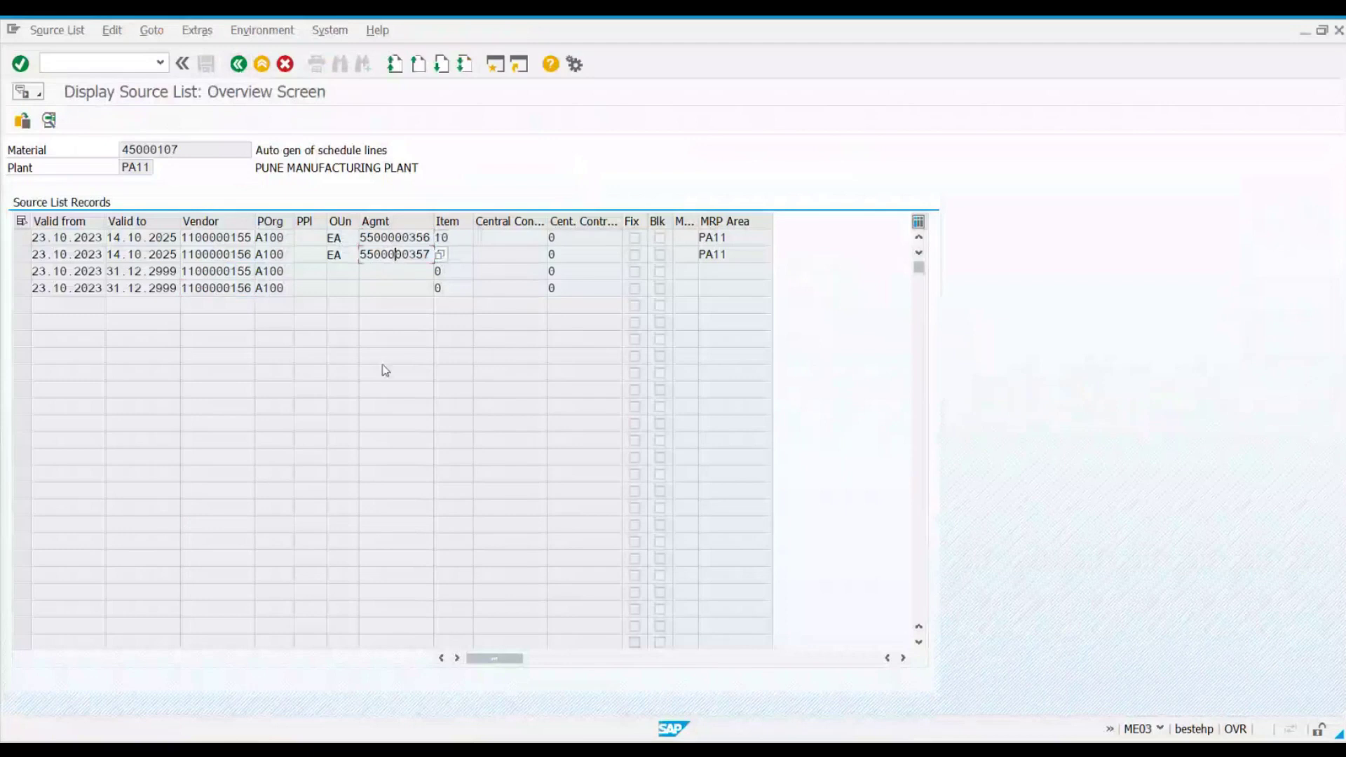
pyautogui.click(258, 289)
# Step: Execute the source list generation in ME05 for outline agreements only, with existing records set to Become Invalid
pyautogui.hotkey('alt', 'Tab')
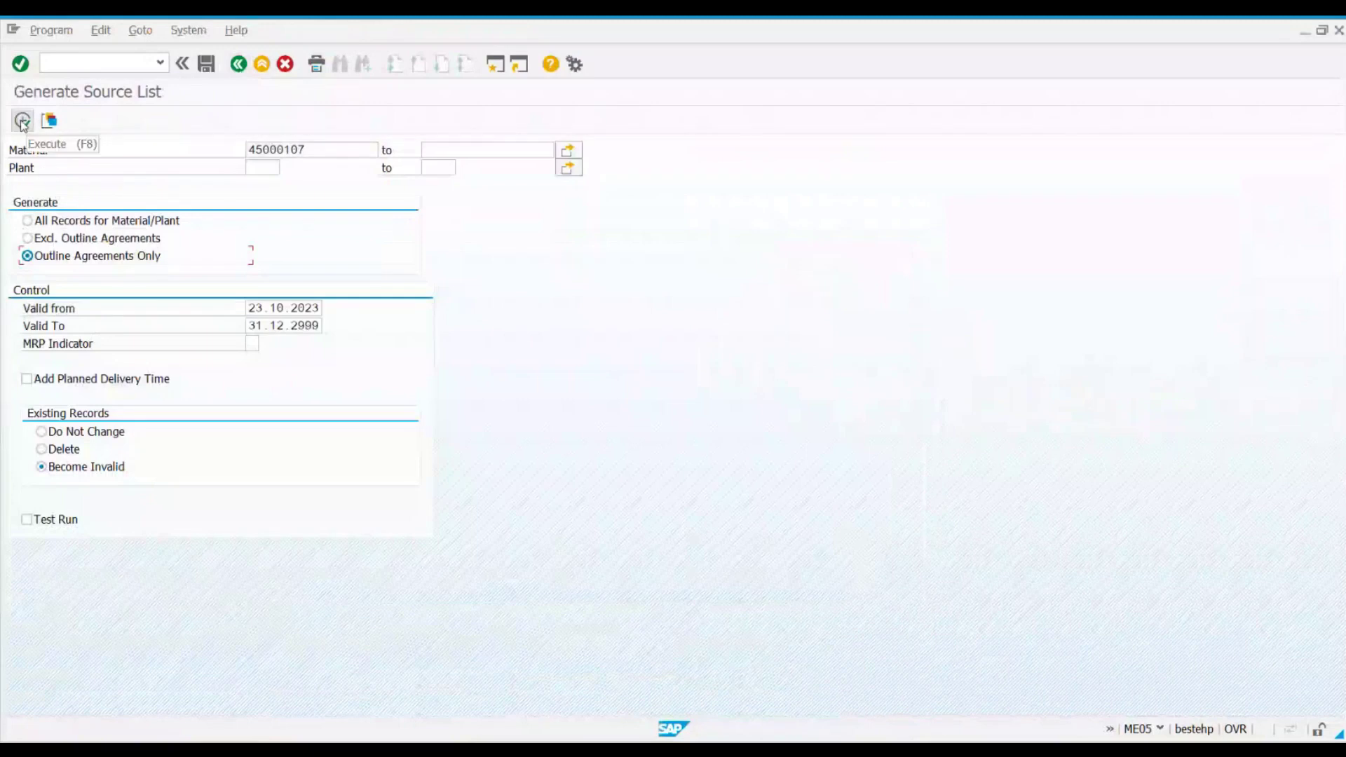
pyautogui.click(256, 169)
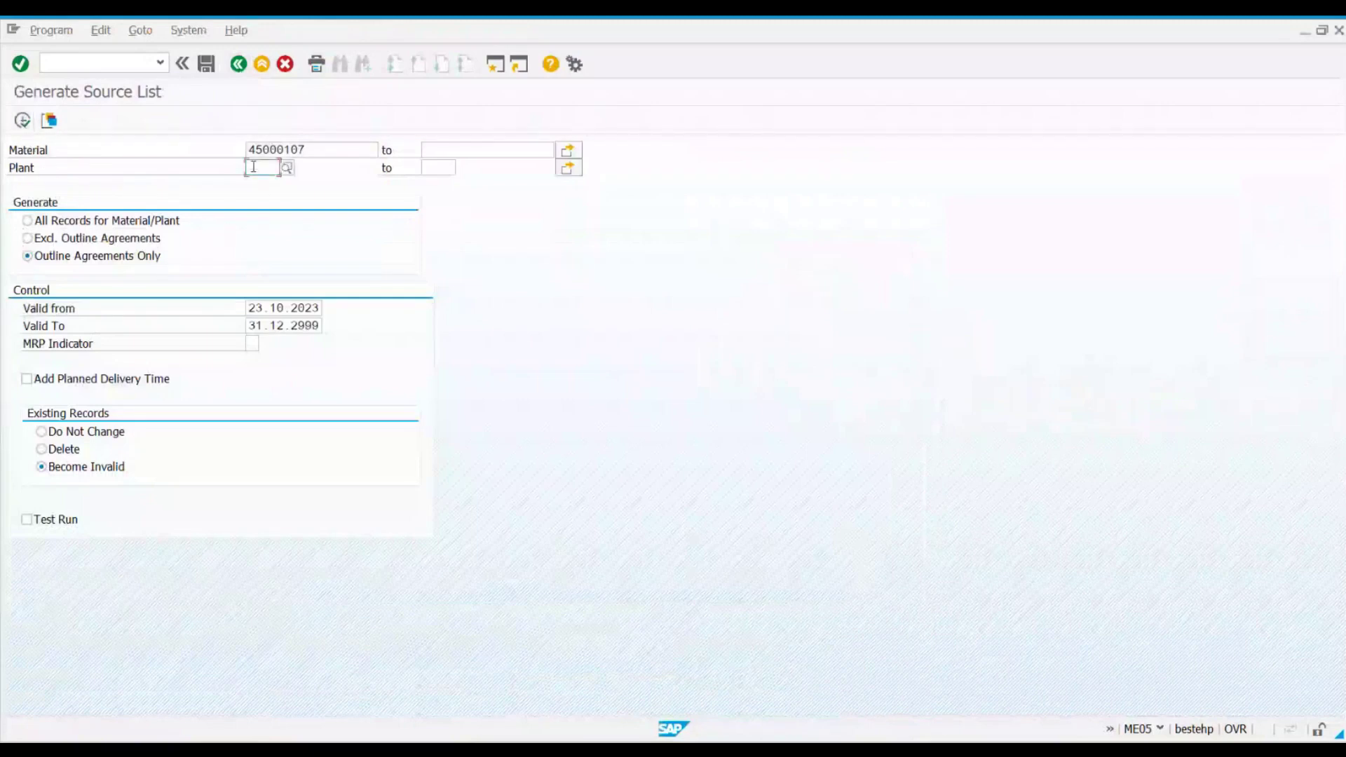
pyautogui.click(258, 186)
pyautogui.click(22, 120)
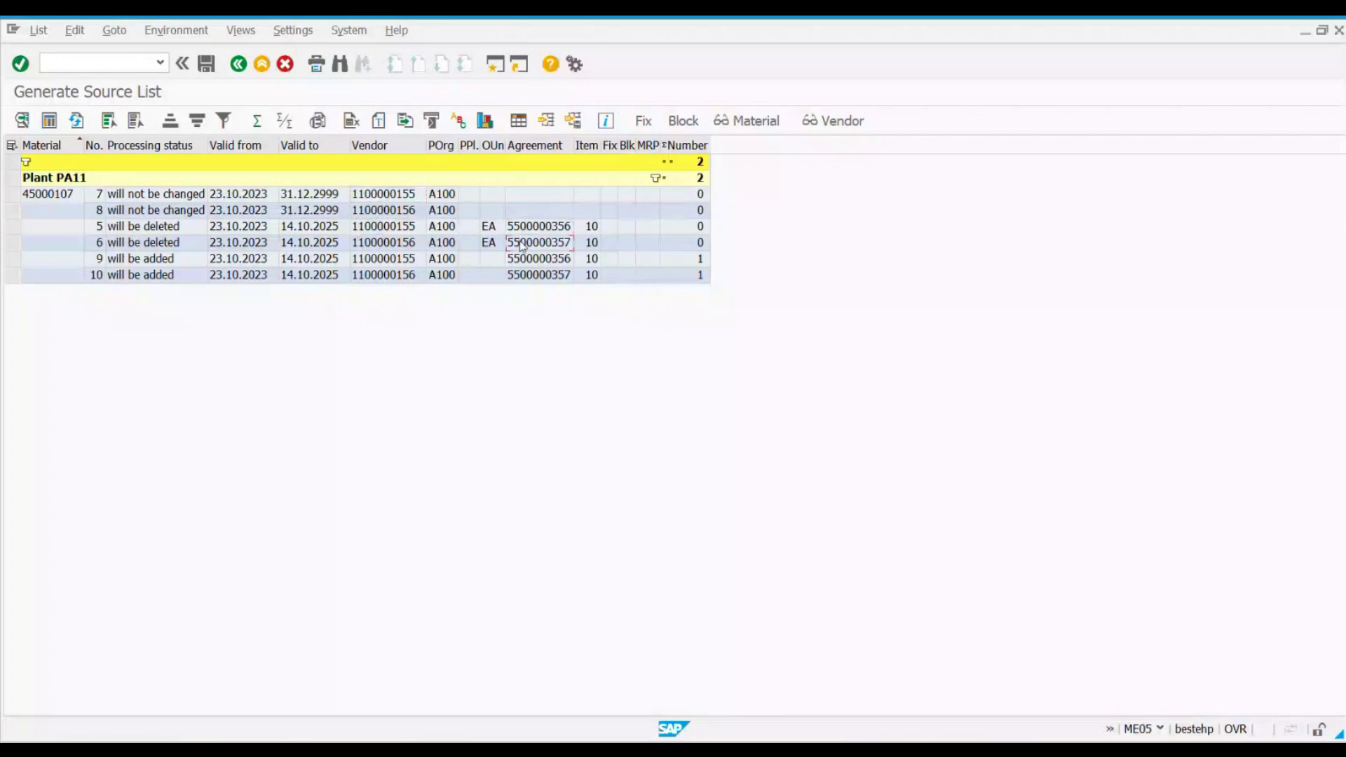
# Step: Compare the two agreement records in the ME03 source list with the deletions and additions proposed in ME05
pyautogui.hotkey('alt', 'Tab')
pyautogui.click(23, 238)
pyautogui.click(24, 255)
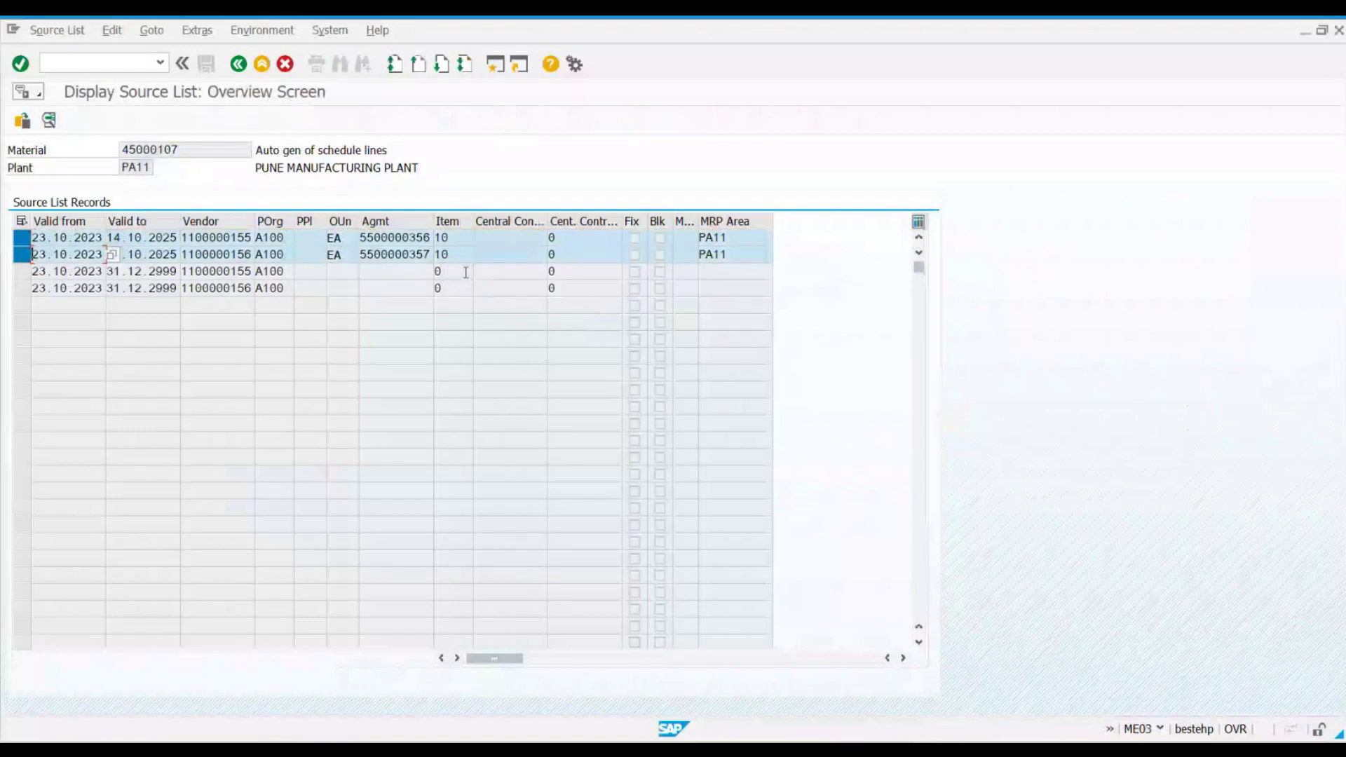
pyautogui.hotkey('alt', 'Tab')
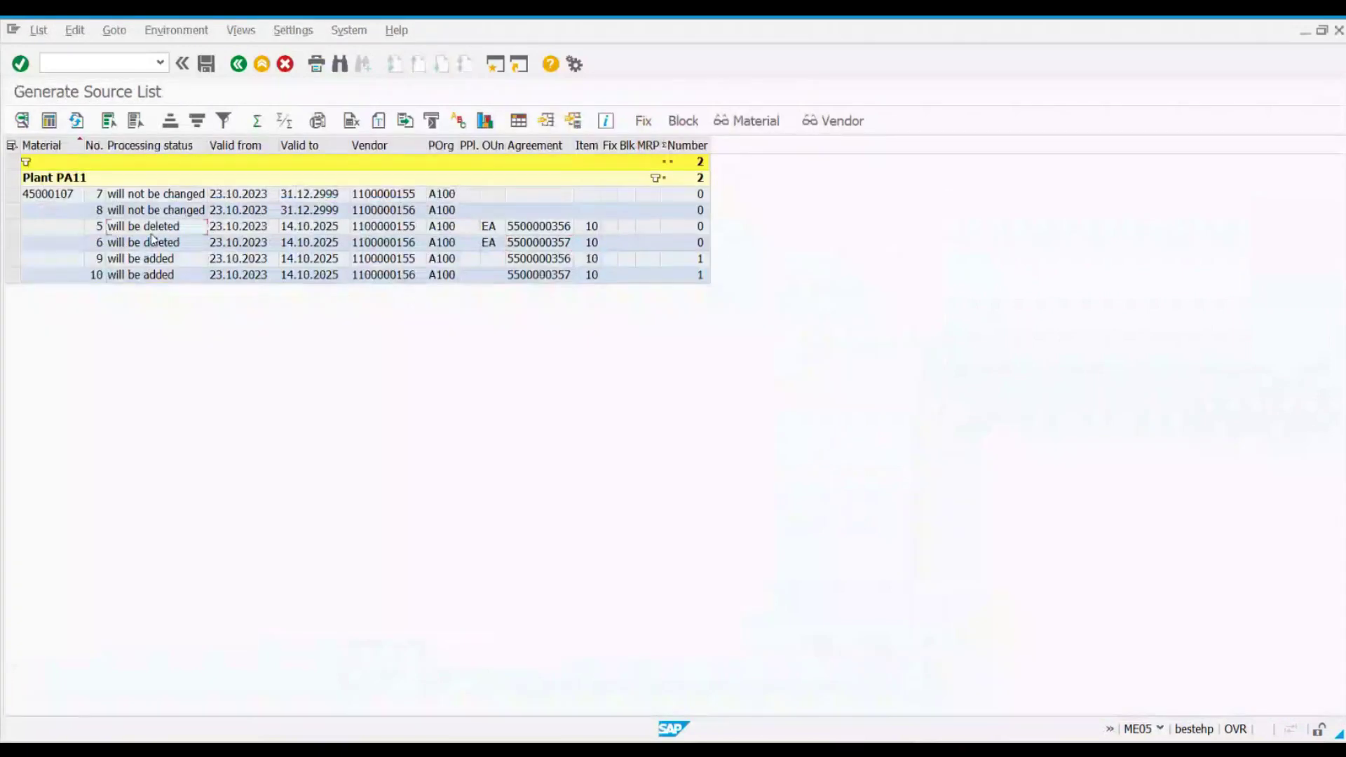
pyautogui.click(537, 244)
pyautogui.click(520, 274)
# Step: Select all proposed rows of the outline-agreement generation and save the source list records
pyautogui.click(12, 195)
pyautogui.moveTo(12, 202); pyautogui.dragTo(9, 270)
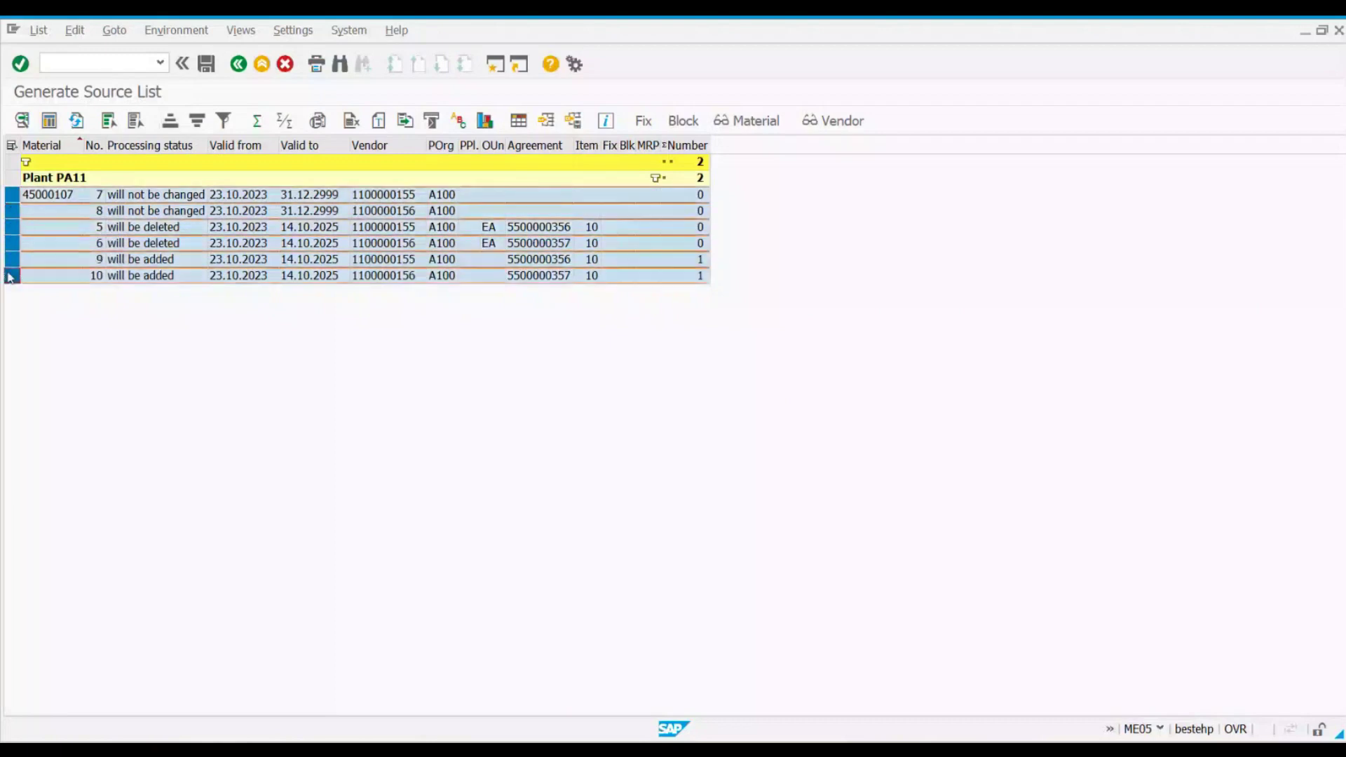
pyautogui.click(206, 64)
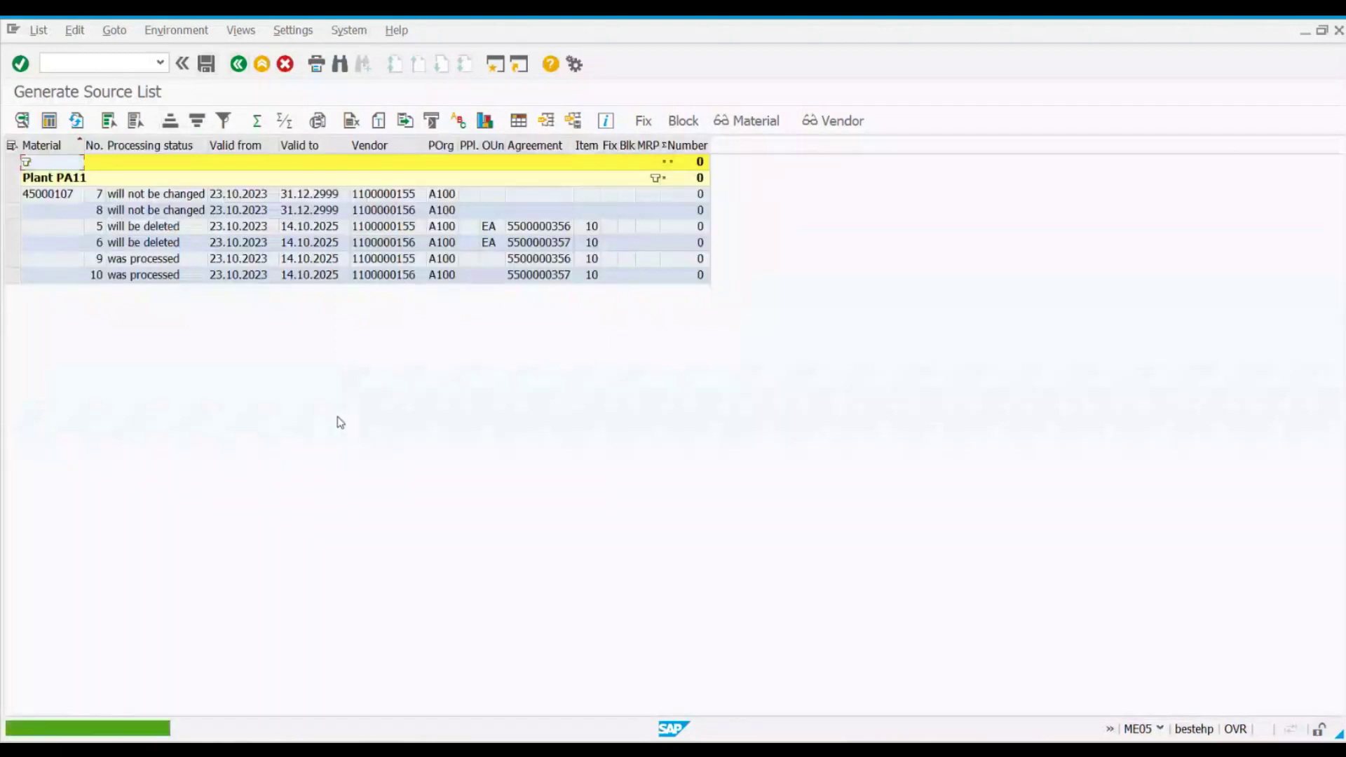
# Step: Reload the ME03 source list to check the saved outline-agreement records, and return to the ME05 results
pyautogui.hotkey('alt', 'Tab')
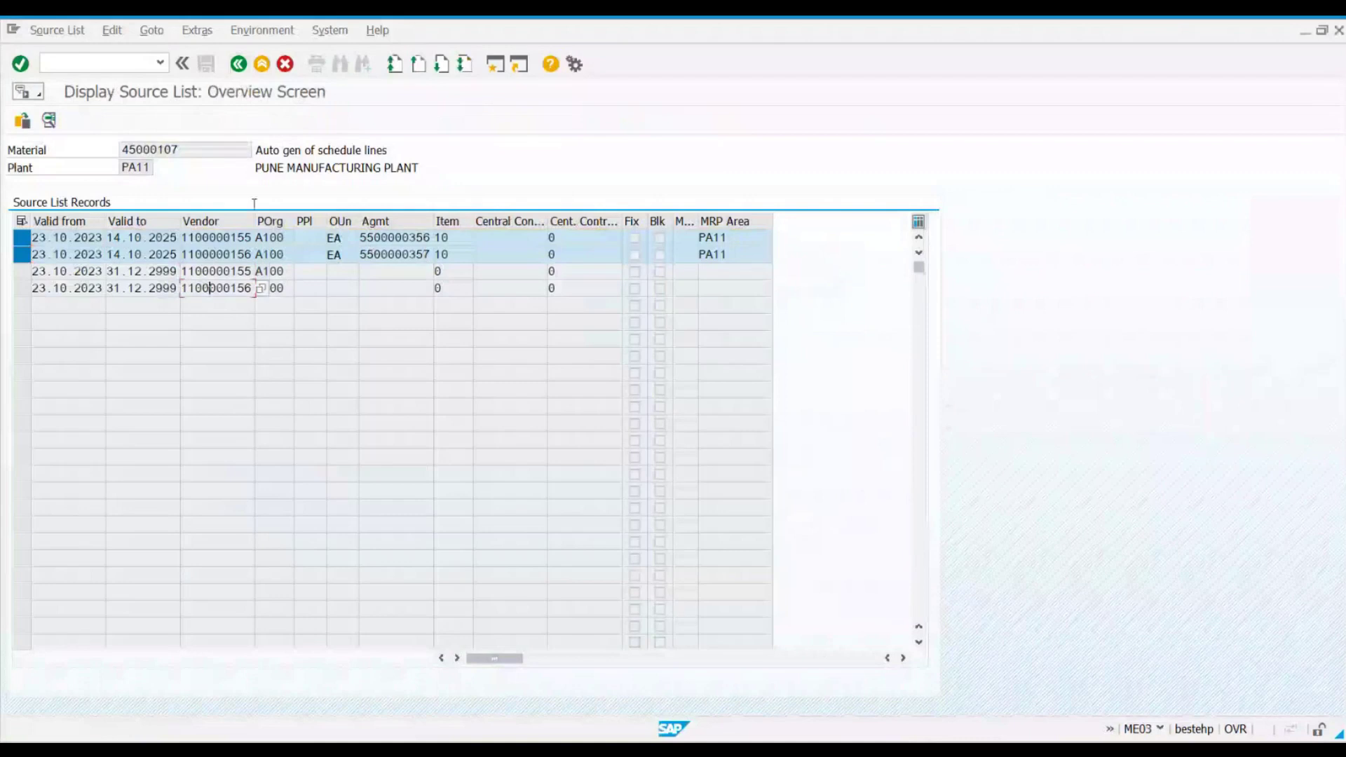
pyautogui.click(236, 64)
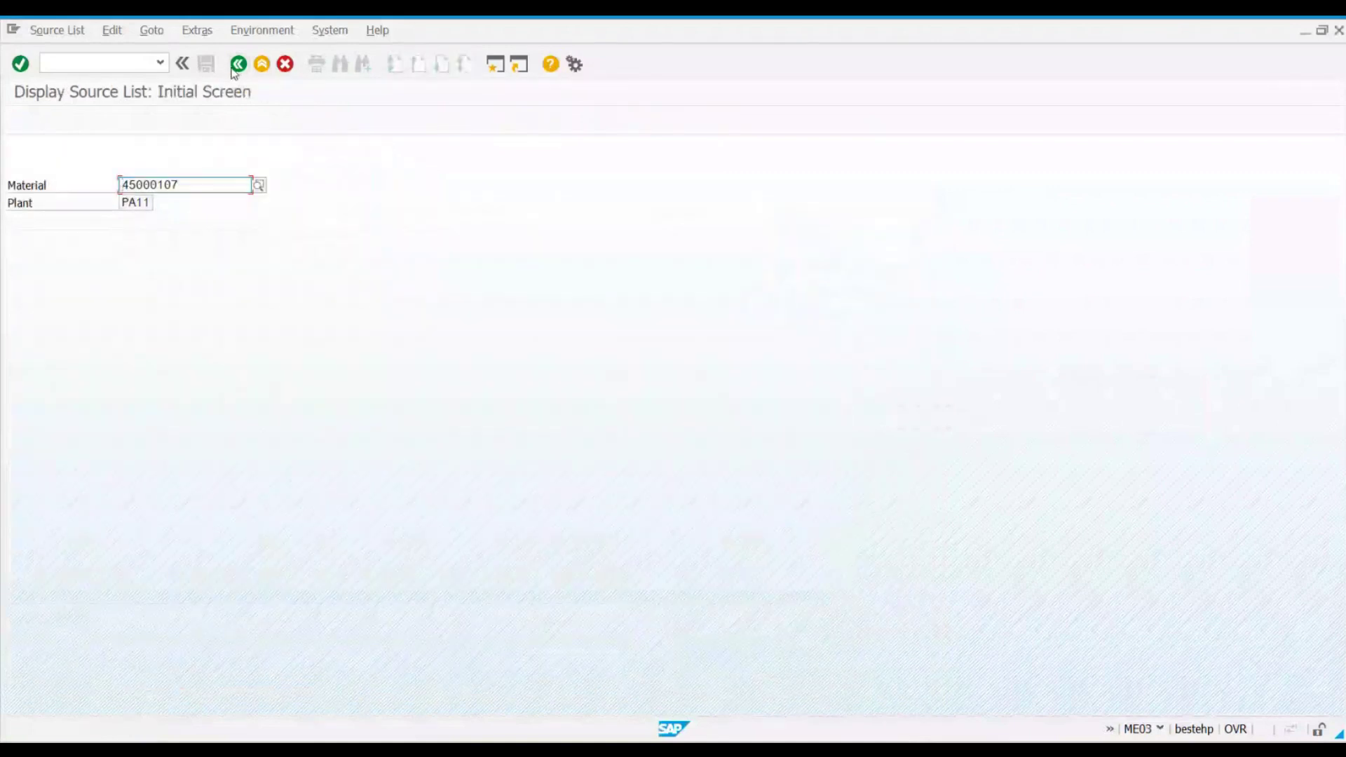
pyautogui.press('Return')
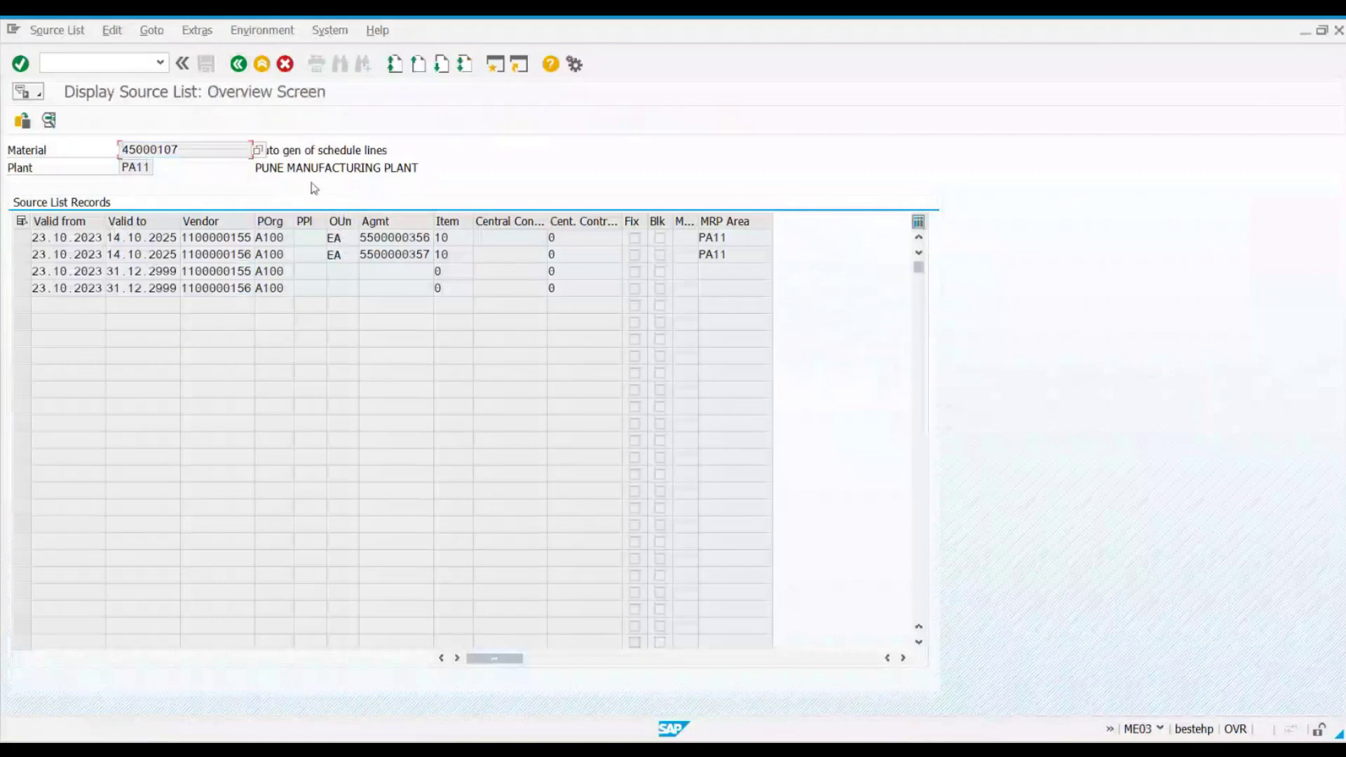
pyautogui.hotkey('alt', 'Tab')
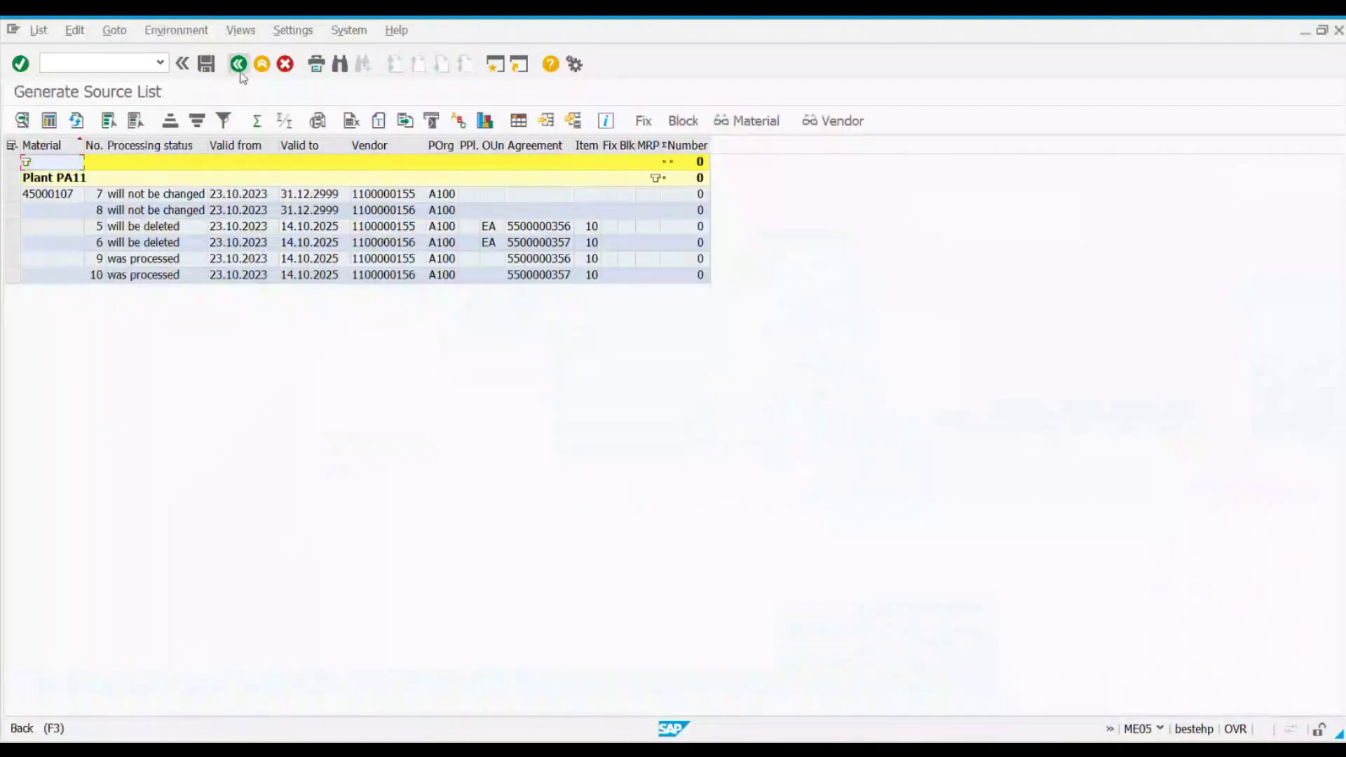
# Step: Configure the ME05 selection for plant PA11, excluding outline agreements, with existing records set to Become Invalid and Test Run off
pyautogui.click(239, 64)
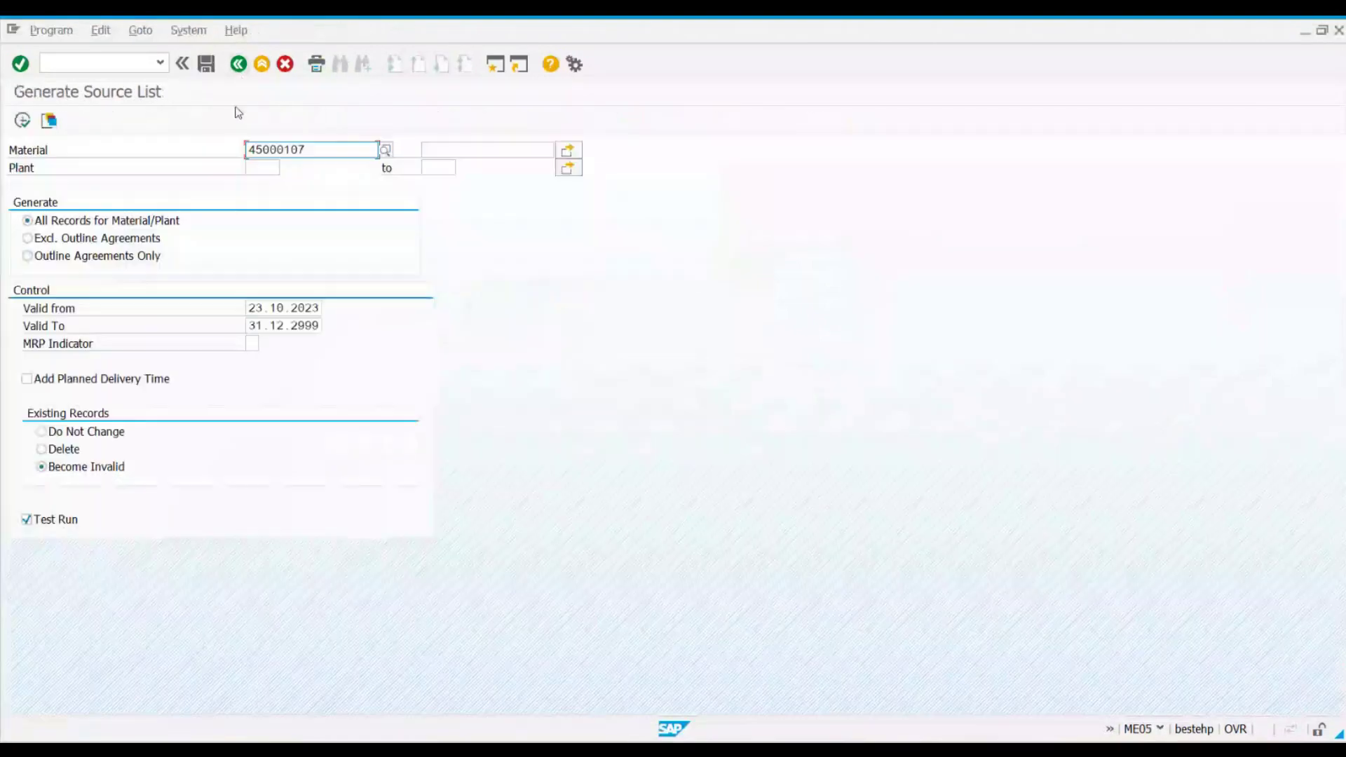
pyautogui.click(61, 472)
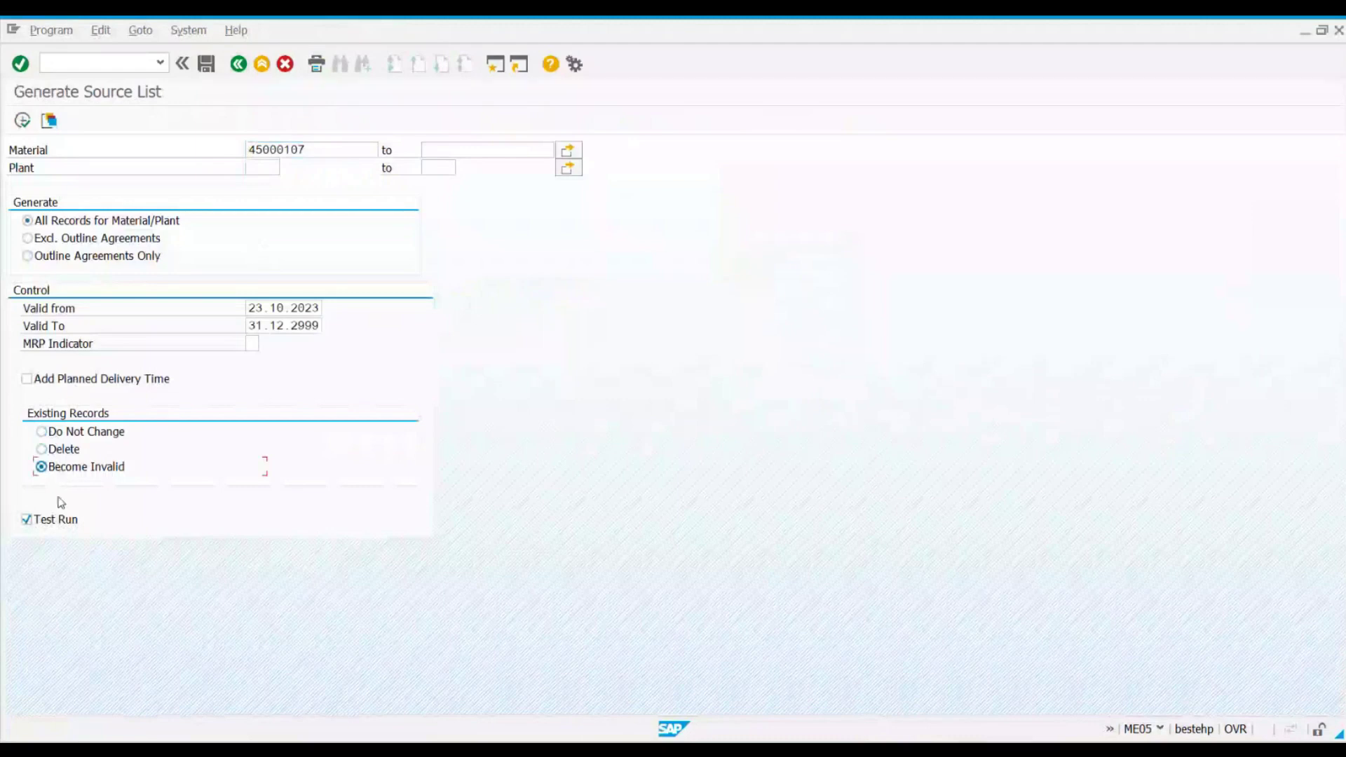
pyautogui.click(61, 523)
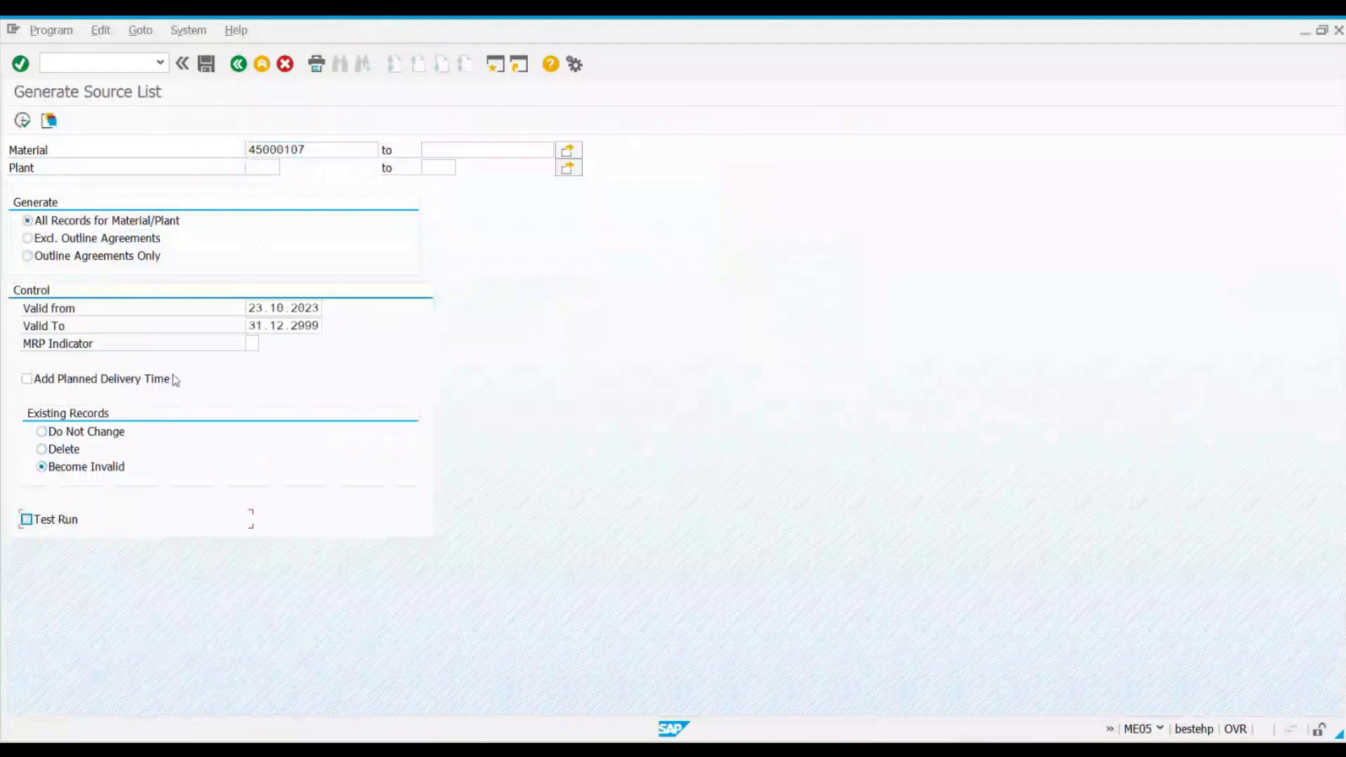
pyautogui.click(57, 239)
pyautogui.click(269, 167)
pyautogui.click(269, 182)
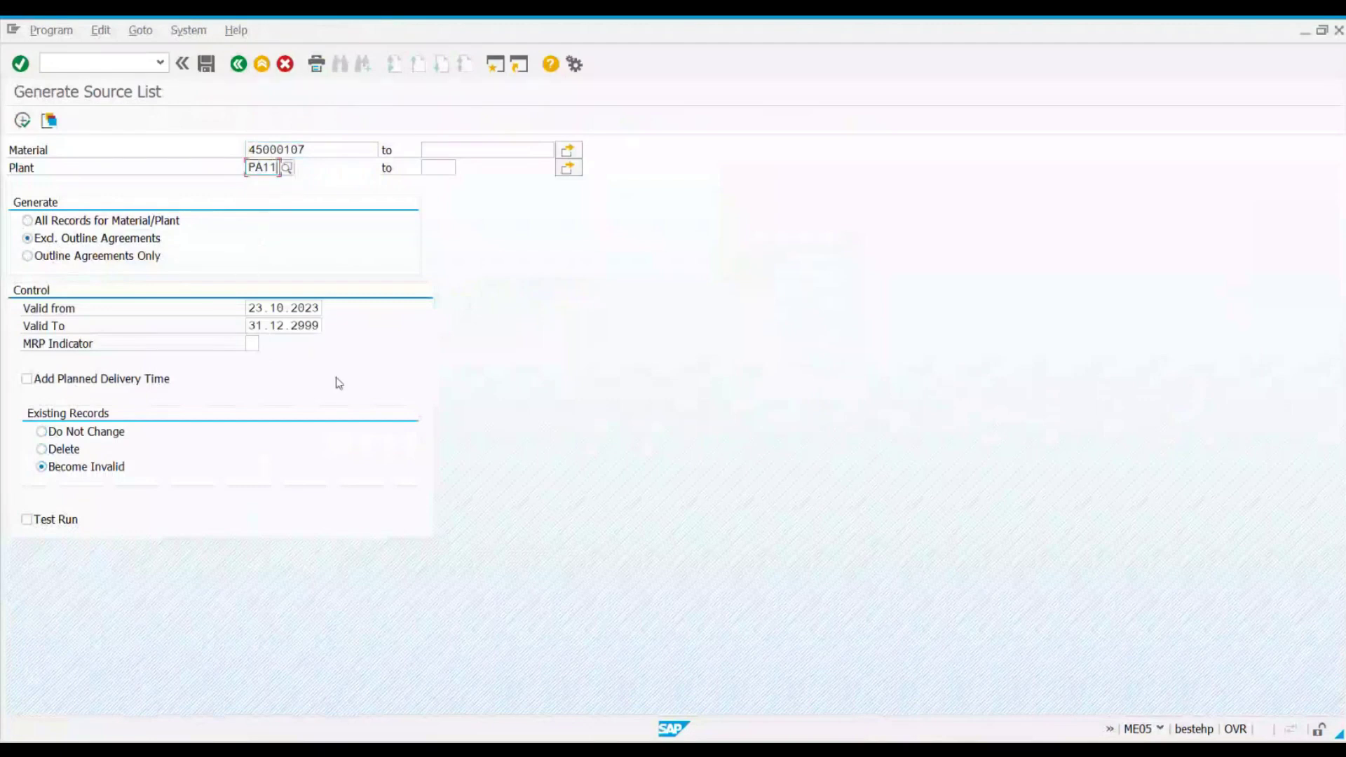
# Step: Inspect the two source list records without agreements in ME03, and return to the ME05 selection
pyautogui.hotkey('alt', 'Tab')
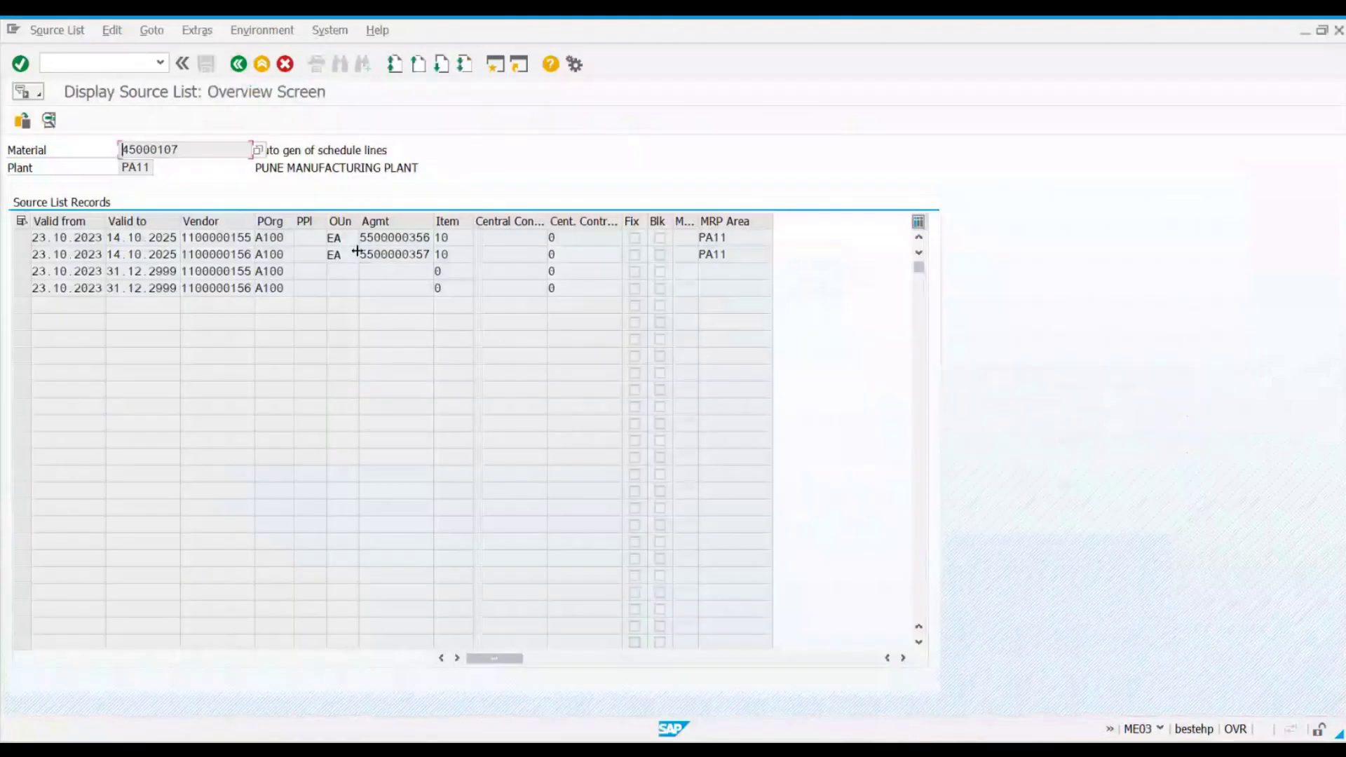
pyautogui.click(375, 254)
pyautogui.click(129, 271)
pyautogui.click(129, 288)
pyautogui.moveTo(22, 270); pyautogui.dragTo(22, 288)
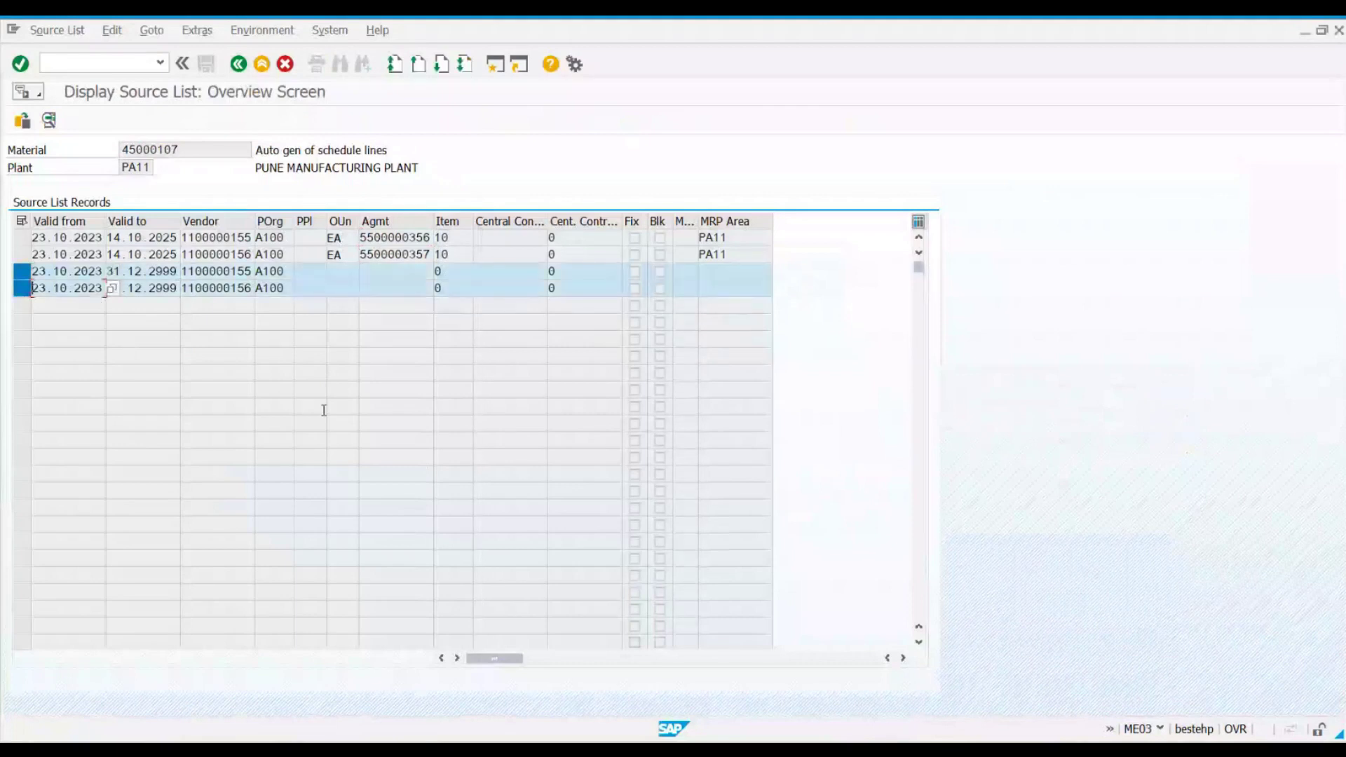
pyautogui.hotkey('alt', 'Tab')
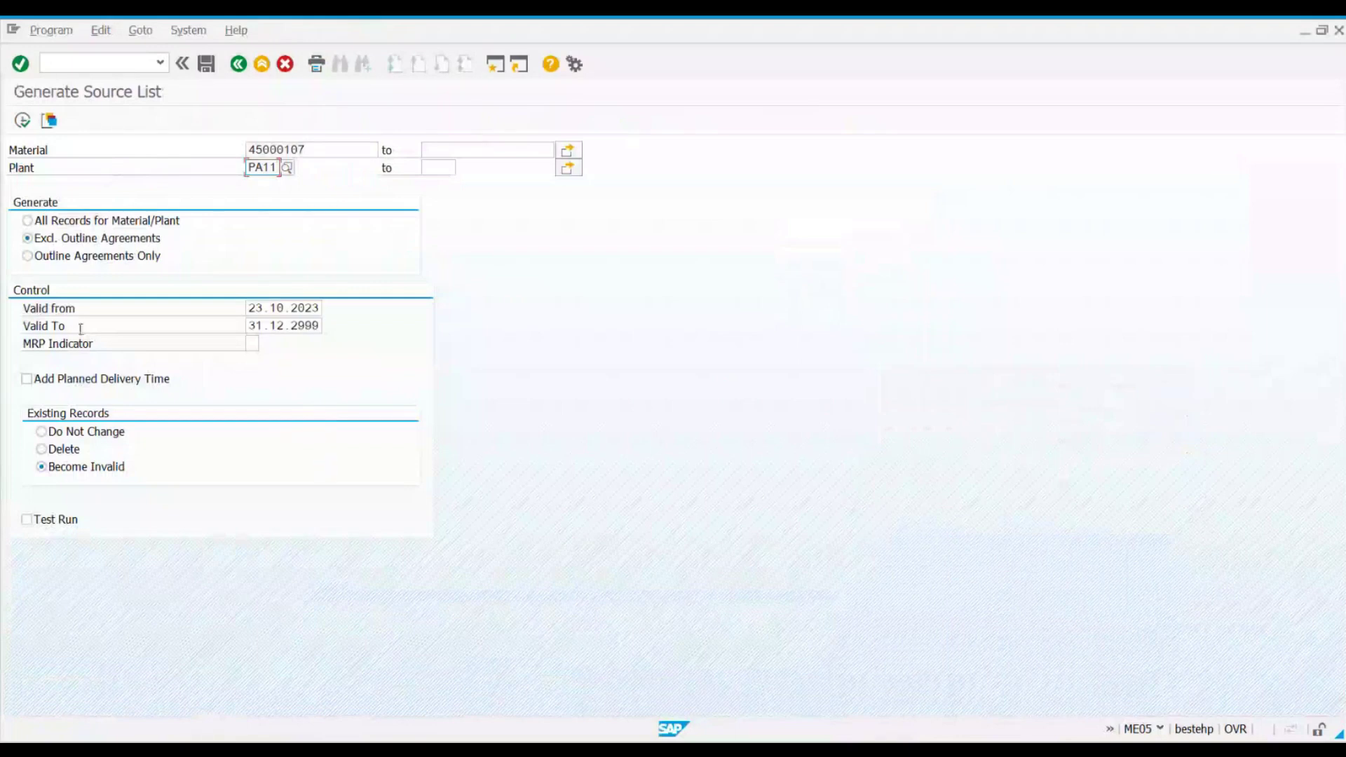
# Step: Set the generation's Valid To date to 23.10.2024, reusing the Valid from date as the starting text
pyautogui.click(254, 306)
pyautogui.click(258, 324)
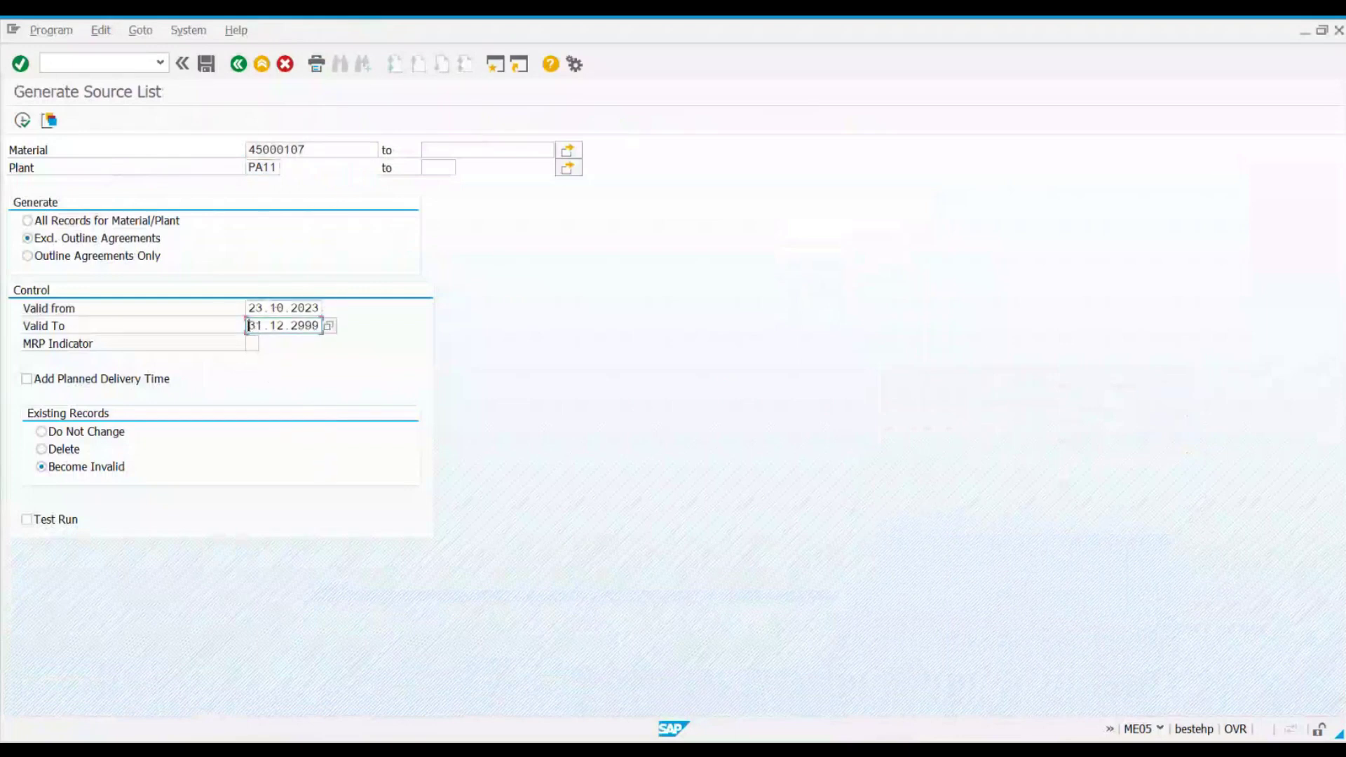
pyautogui.press('Delete')
pyautogui.press('Delete')
pyautogui.press('Delete')
pyautogui.press('Delete')
pyautogui.press('Delete')
pyautogui.press('Delete')
pyautogui.press('Delete')
pyautogui.press('Delete')
pyautogui.press('Delete')
pyautogui.press('Delete')
pyautogui.moveTo(247, 309); pyautogui.dragTo(333, 309)
pyautogui.hotkey('ctrl', 'c')
pyautogui.click(309, 327)
pyautogui.hotkey('ctrl', 'v')
# Step: Examine the Valid to dates of the two non-agreement records in ME03, and return to the ME05 selection
pyautogui.hotkey('alt', 'Tab')
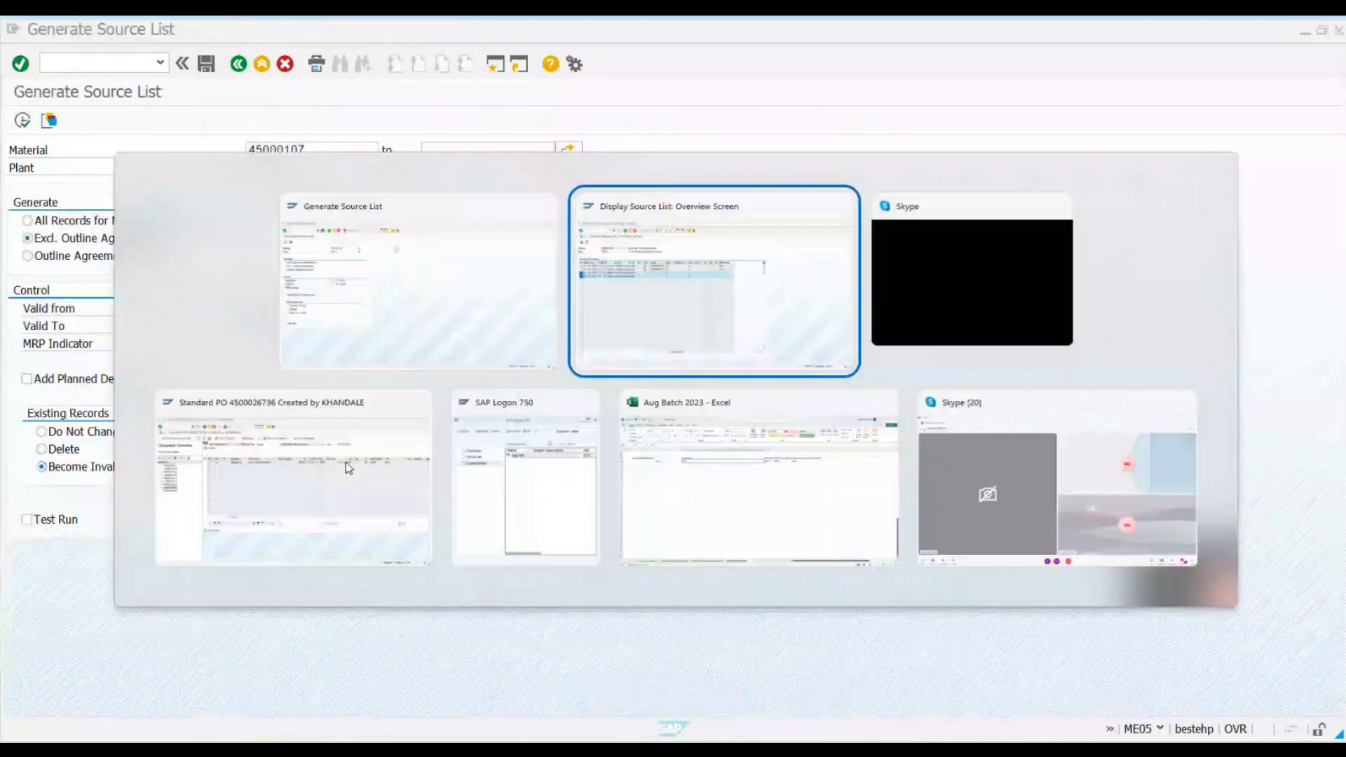
pyautogui.click(149, 271)
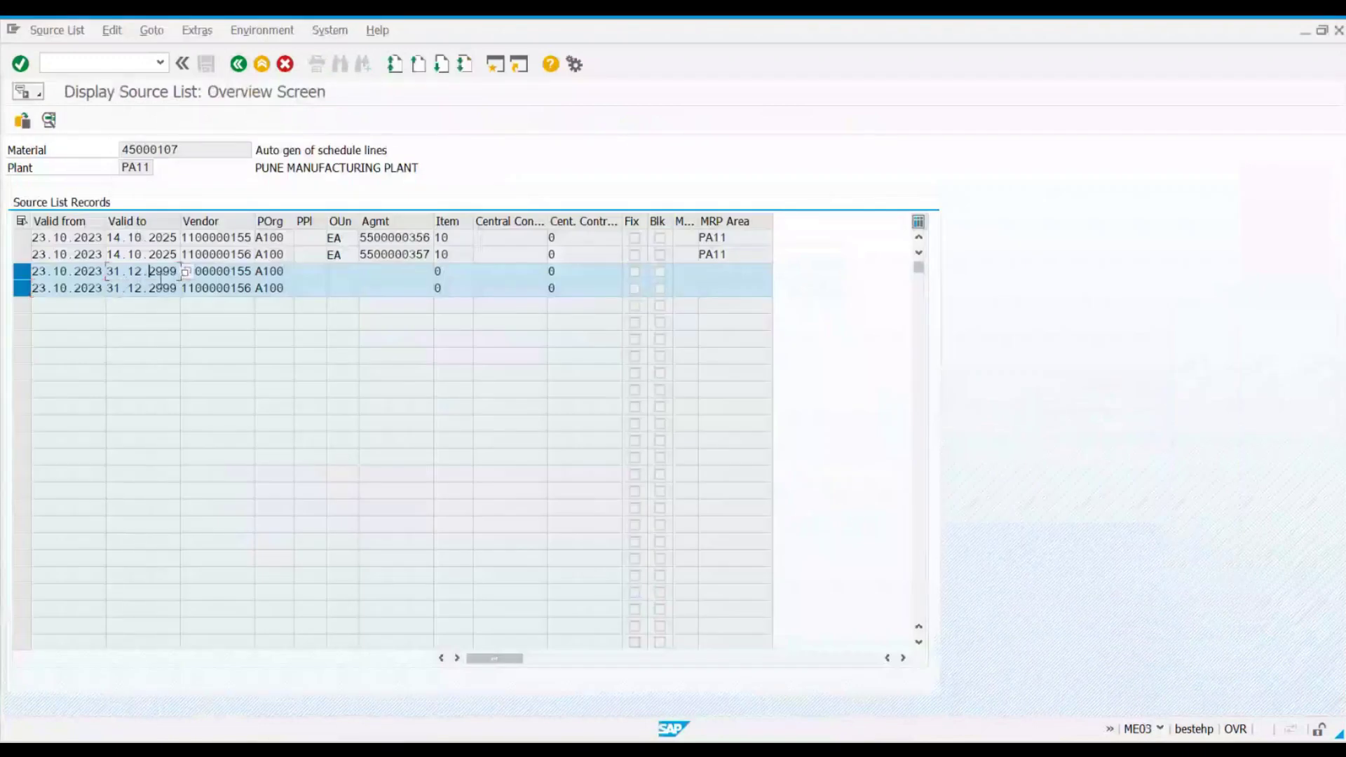
pyautogui.click(155, 291)
pyautogui.click(22, 273)
pyautogui.click(22, 289)
pyautogui.moveTo(110, 270); pyautogui.dragTo(178, 269)
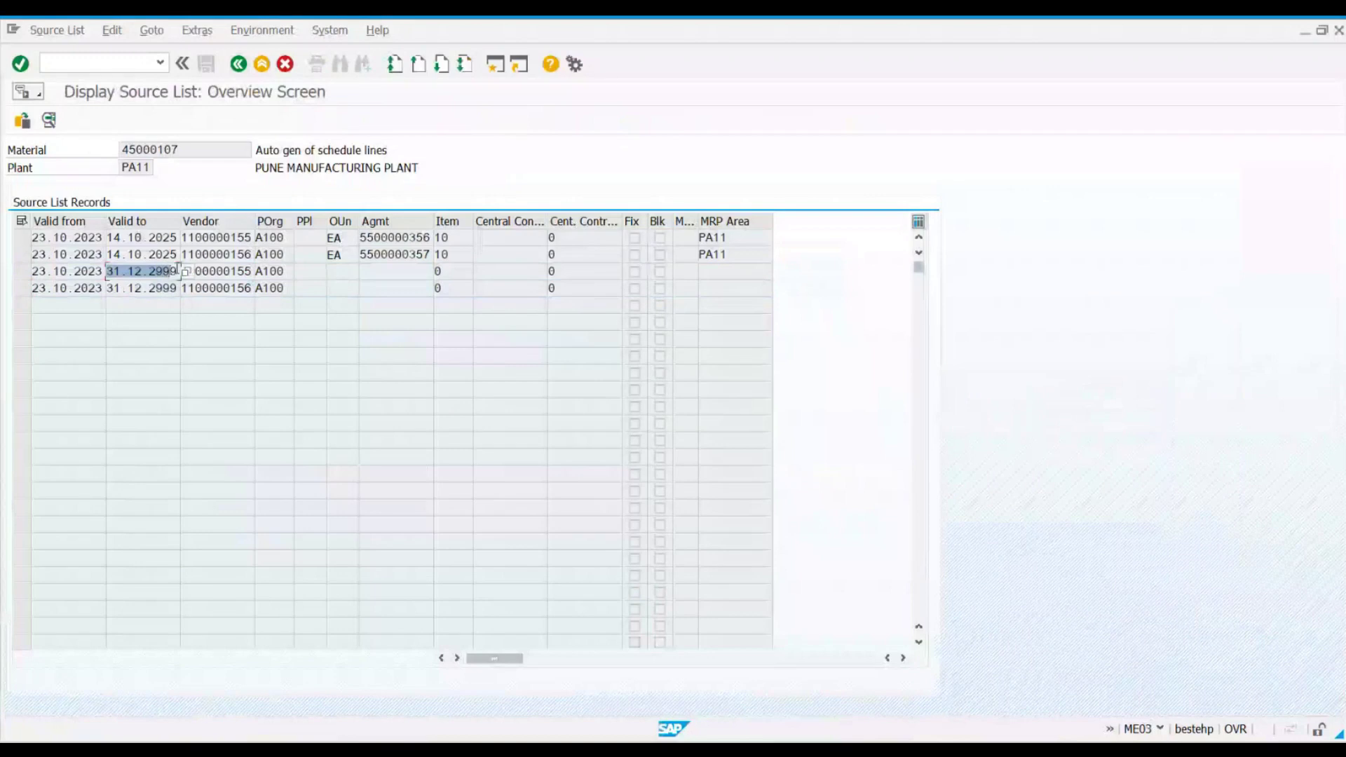
pyautogui.click(167, 325)
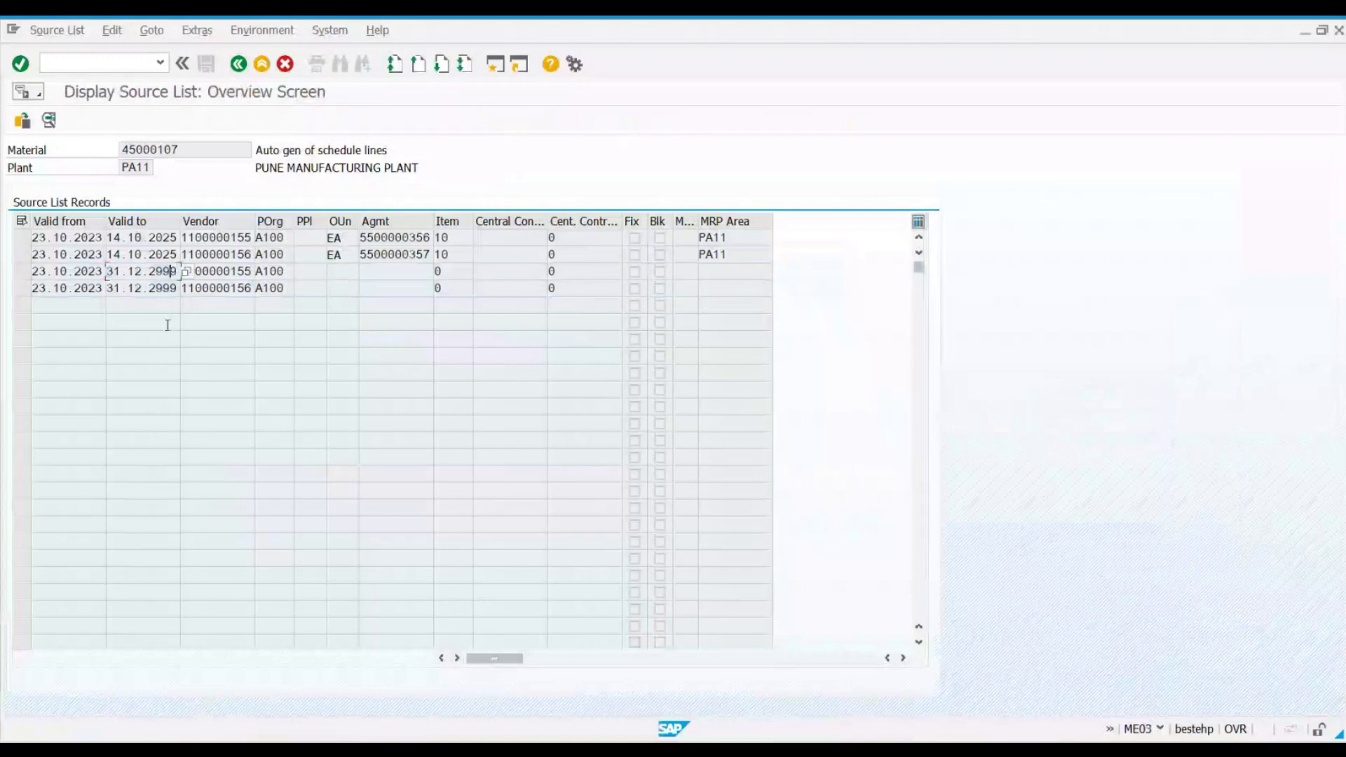
pyautogui.click(21, 271)
pyautogui.click(21, 288)
pyautogui.click(81, 320)
pyautogui.hotkey('alt', 'Tab')
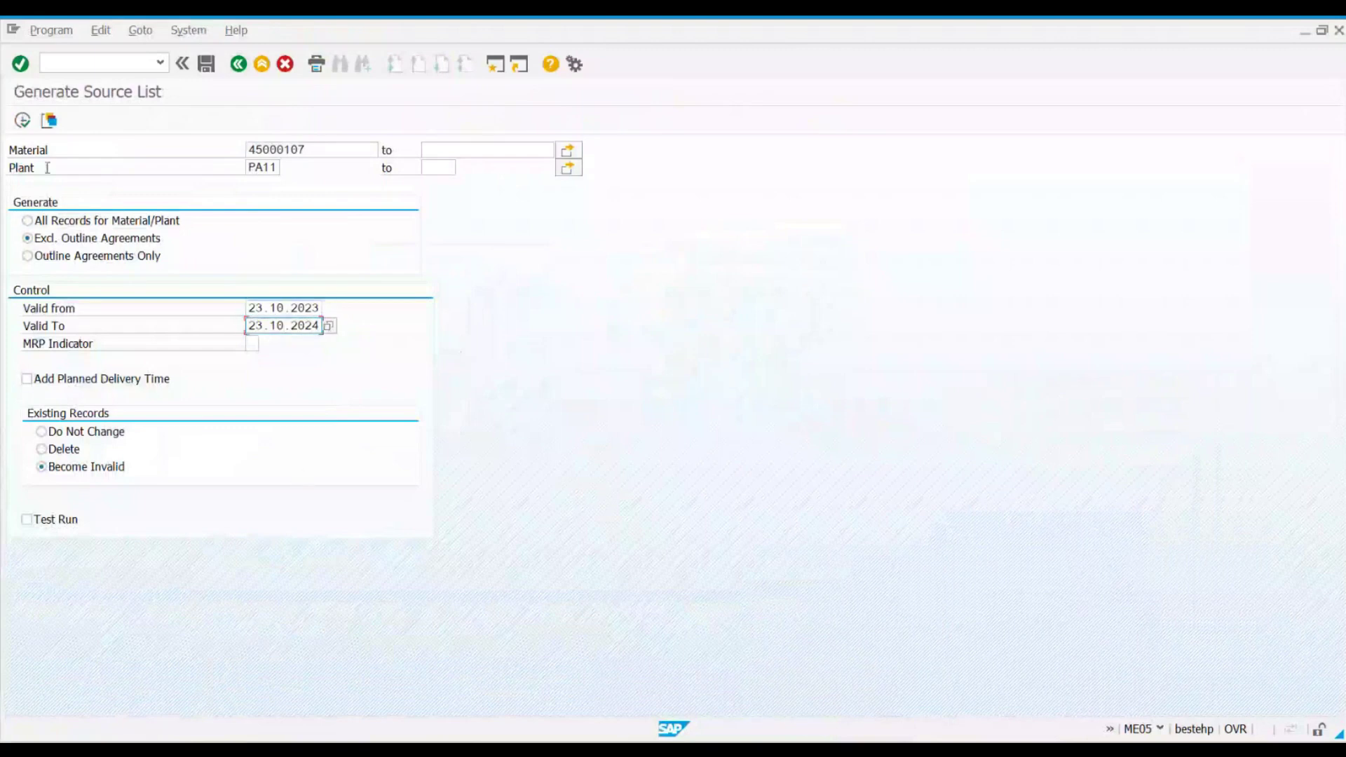
# Step: Execute the source list generation excluding outline agreements, and review the validity dates of the proposed additions and changes
pyautogui.click(22, 121)
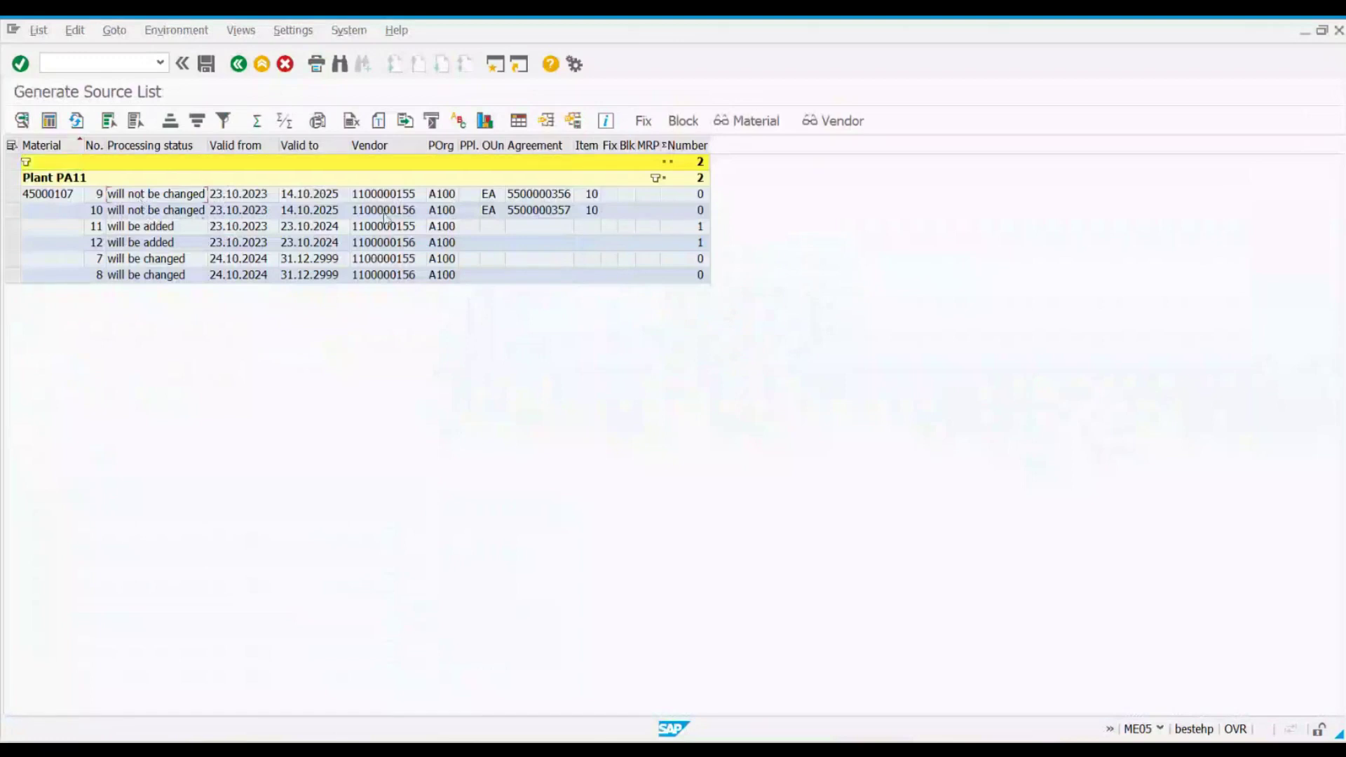
pyautogui.click(553, 210)
pyautogui.click(176, 243)
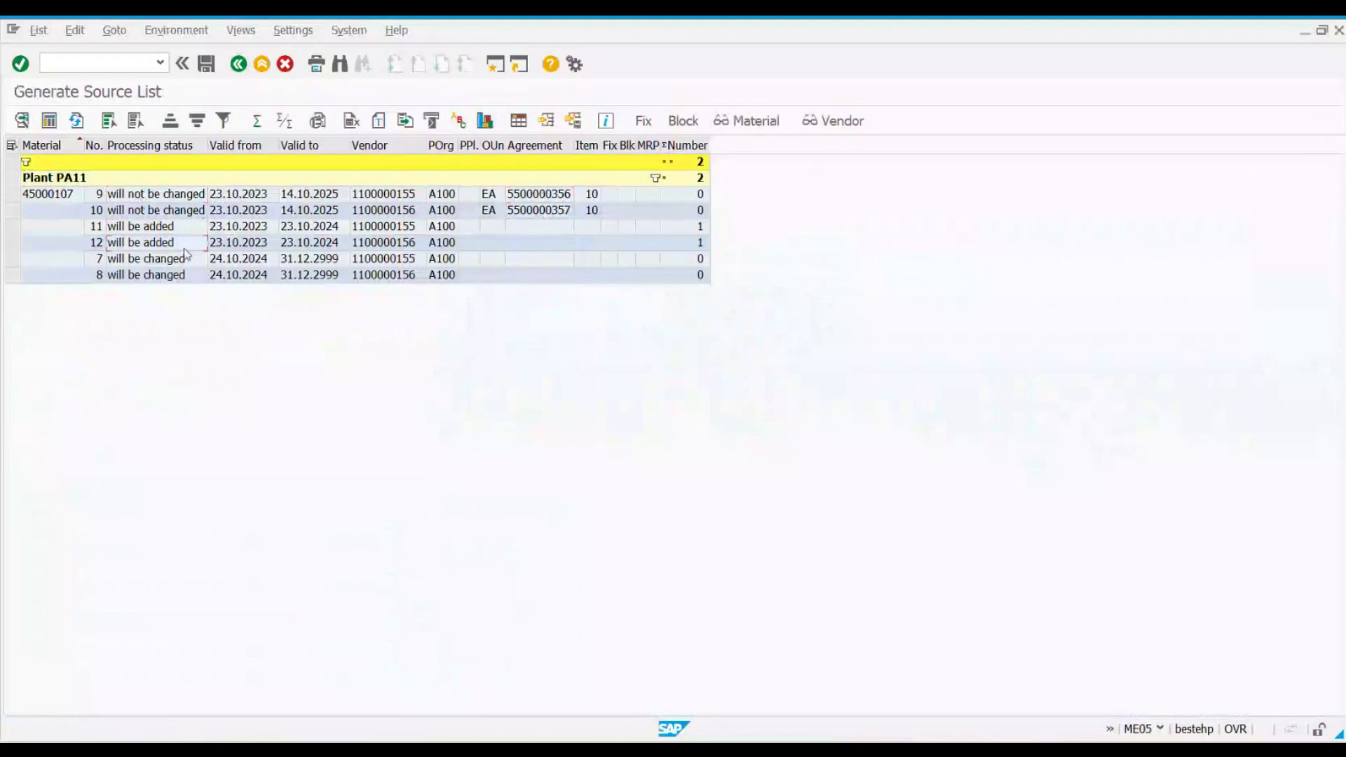
pyautogui.click(254, 227)
pyautogui.click(322, 233)
pyautogui.click(243, 231)
pyautogui.click(303, 231)
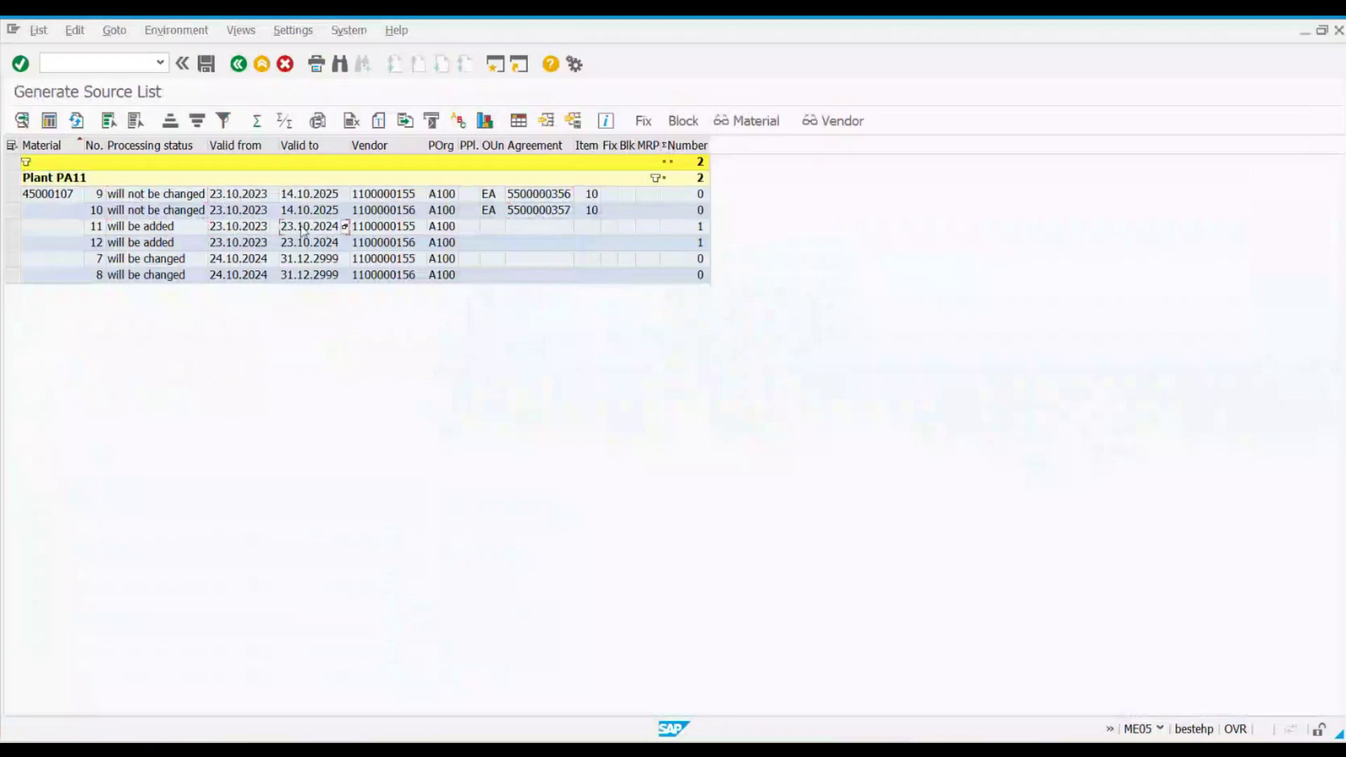
pyautogui.click(298, 243)
pyautogui.click(150, 264)
pyautogui.click(240, 261)
pyautogui.click(335, 261)
# Step: Select all proposed rows of the generation excluding outline agreements and save the source list records
pyautogui.moveTo(10, 198); pyautogui.dragTo(10, 277)
pyautogui.click(219, 67)
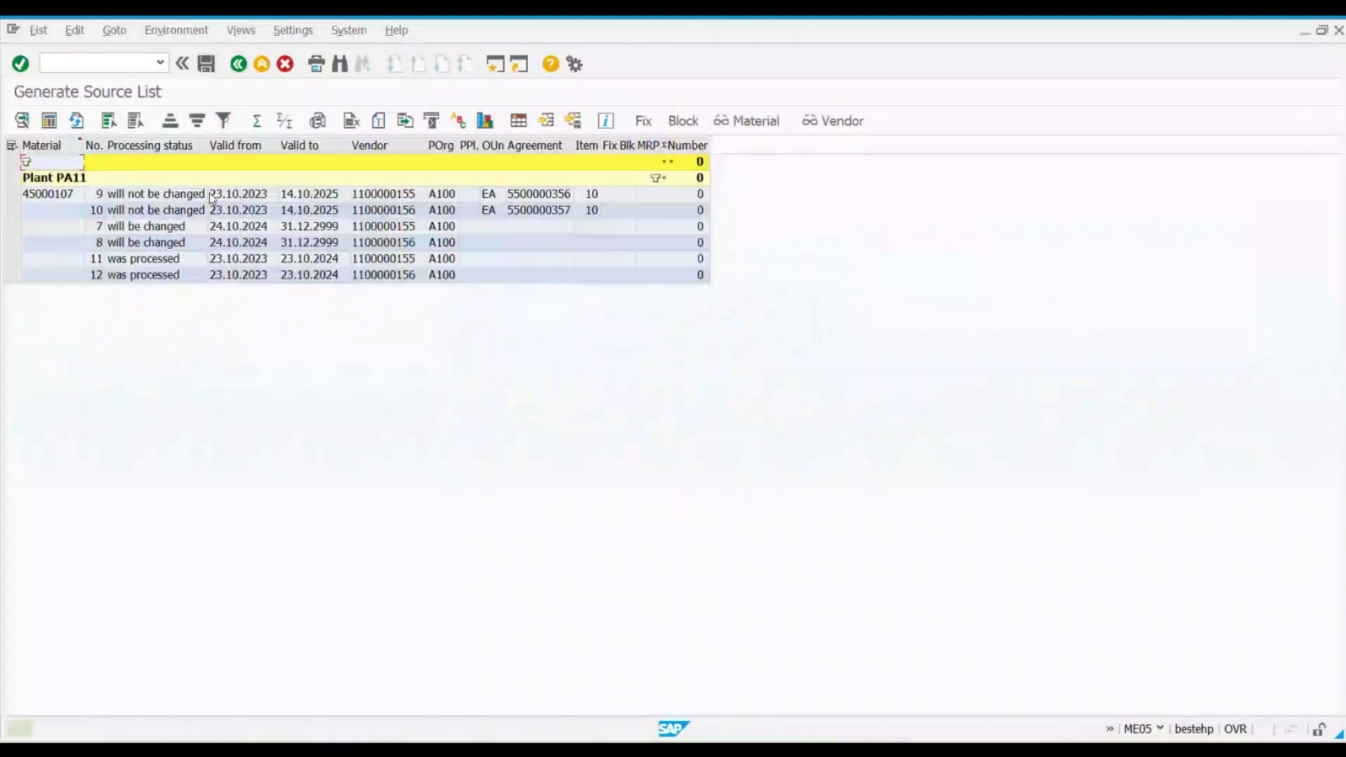
# Step: Reload the ME03 source list and mark the agreement records, the records valid to 23.10.2024 and those valid from 24.10.2024
pyautogui.hotkey('alt', 'Tab')
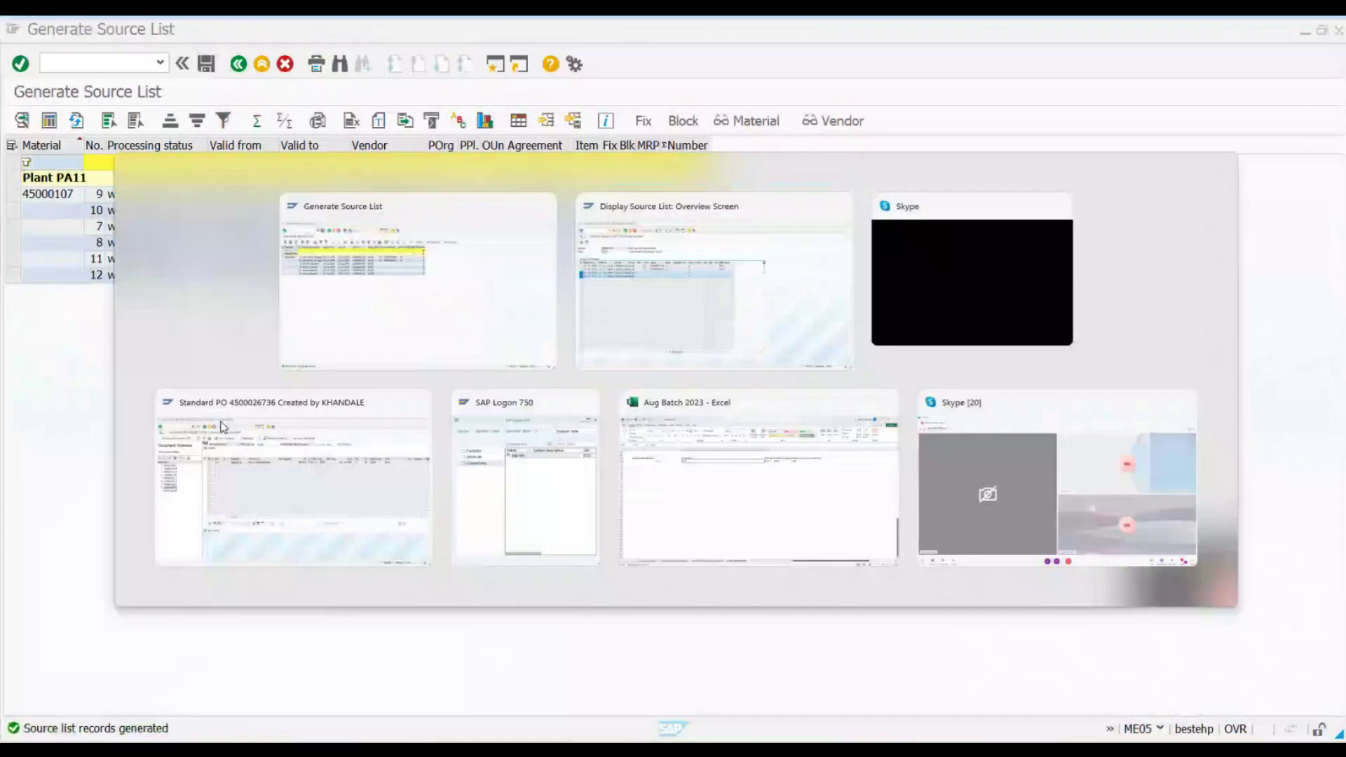
pyautogui.click(239, 65)
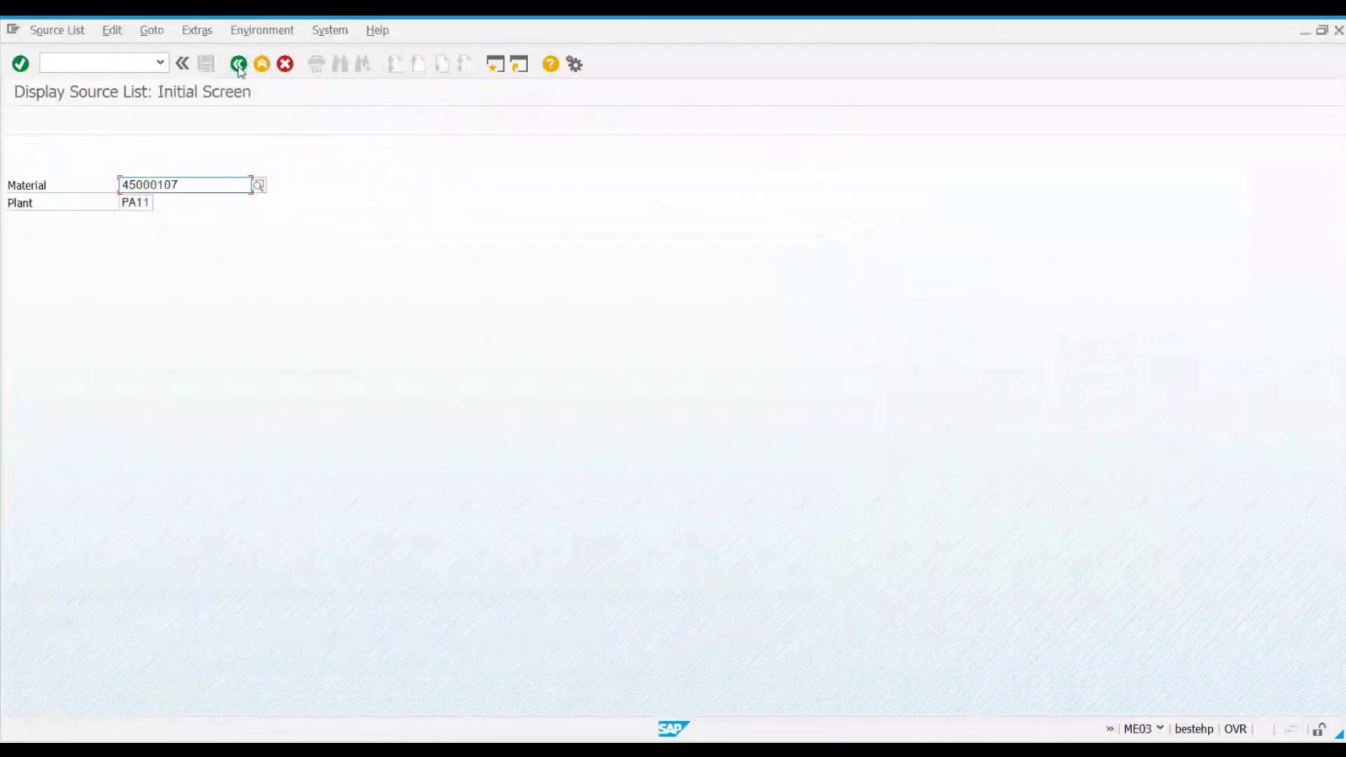
pyautogui.press('Return')
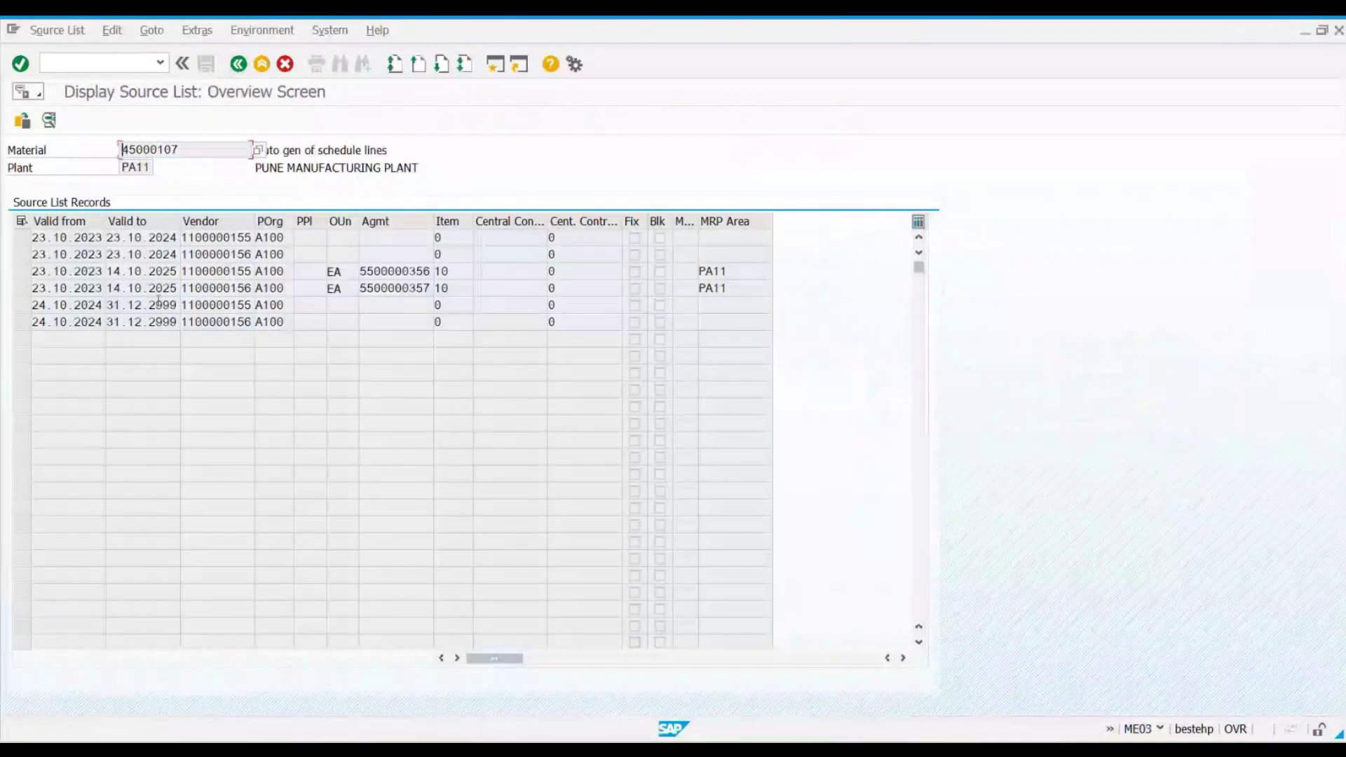
pyautogui.click(22, 272)
pyautogui.click(22, 289)
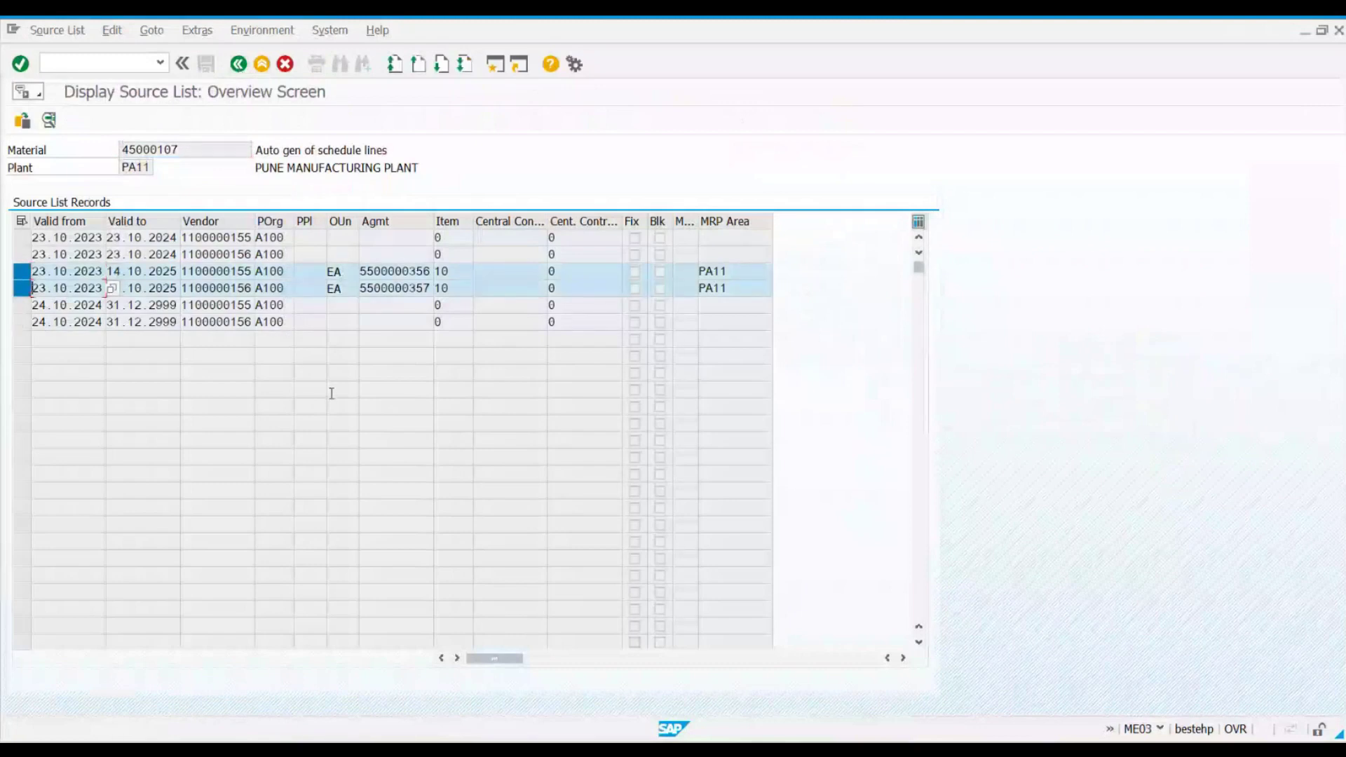
pyautogui.click(21, 237)
pyautogui.click(26, 254)
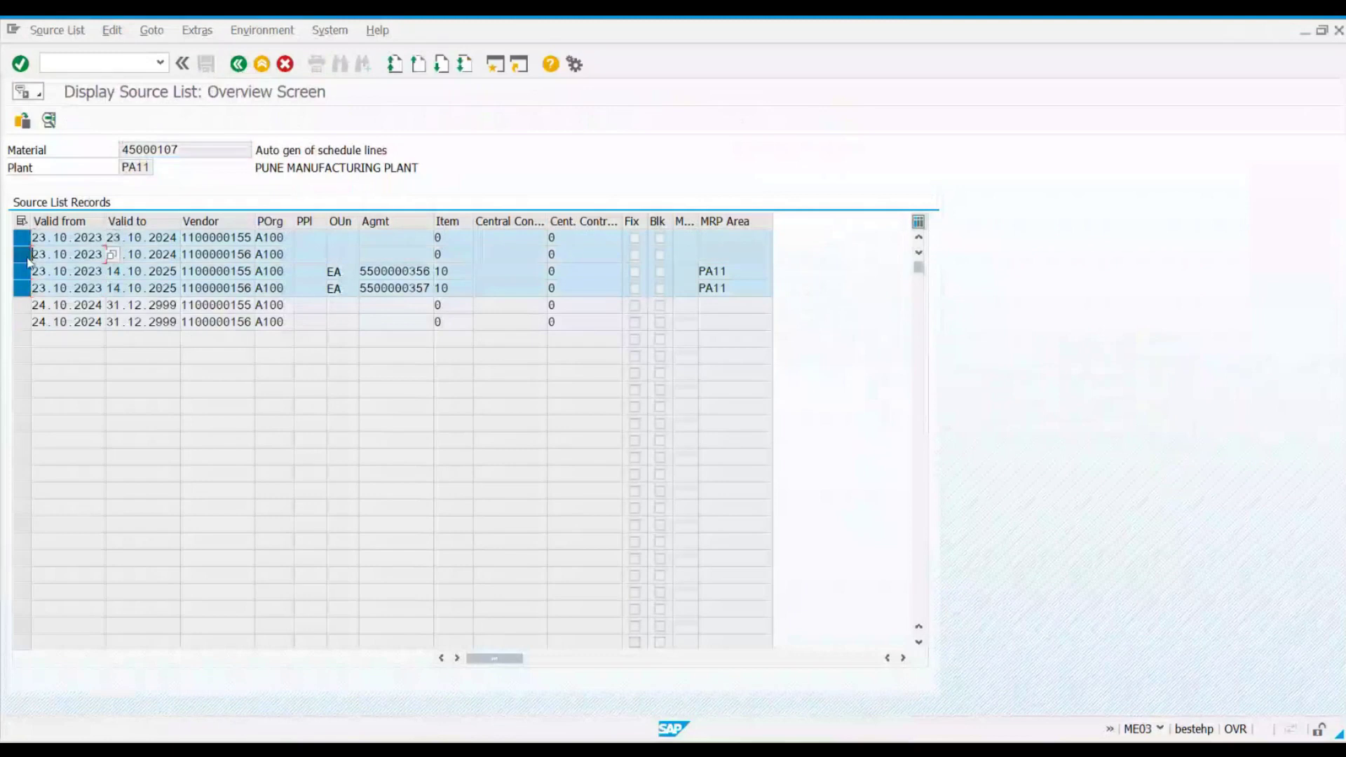
pyautogui.click(23, 305)
pyautogui.click(23, 322)
# Step: Clear the row markings and compare the validity periods of the non-agreement records in the ME03 source list
pyautogui.click(22, 289)
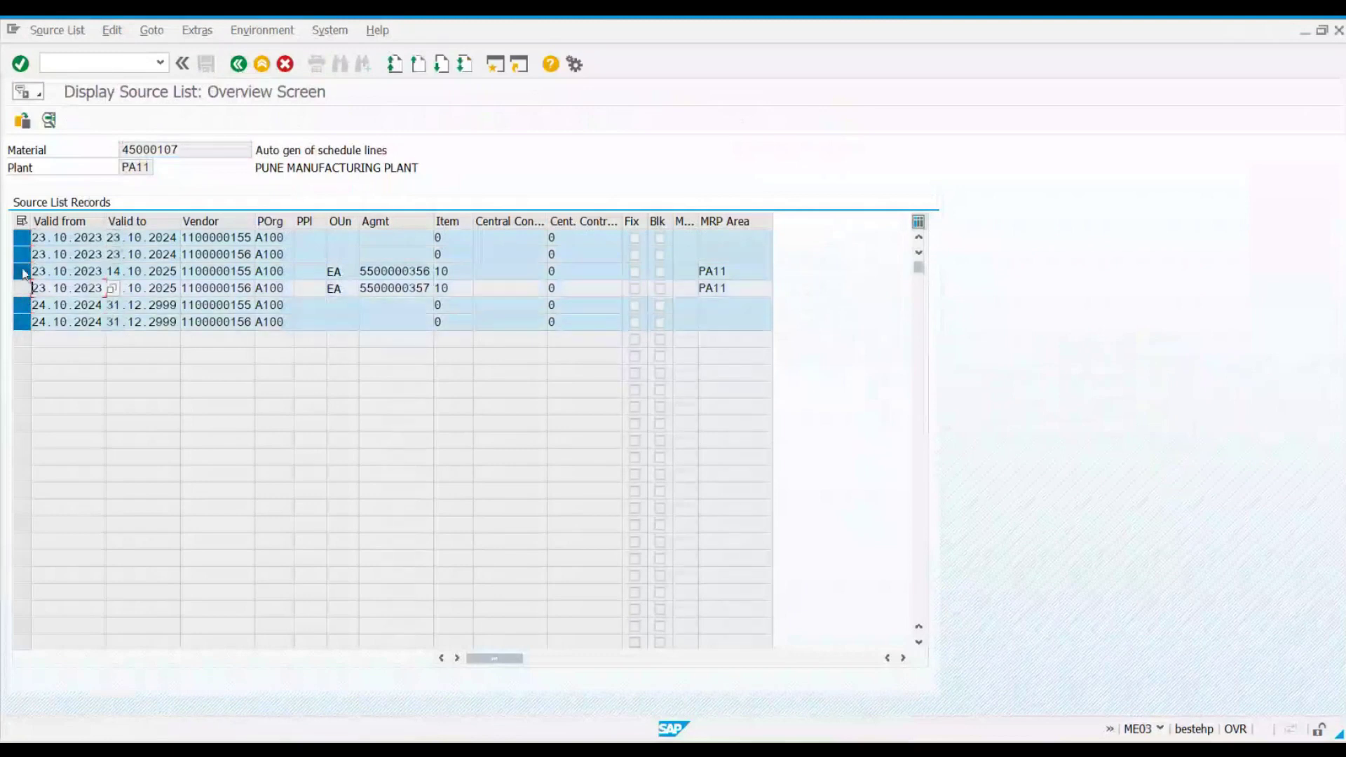
pyautogui.click(23, 272)
pyautogui.click(22, 254)
pyautogui.click(22, 238)
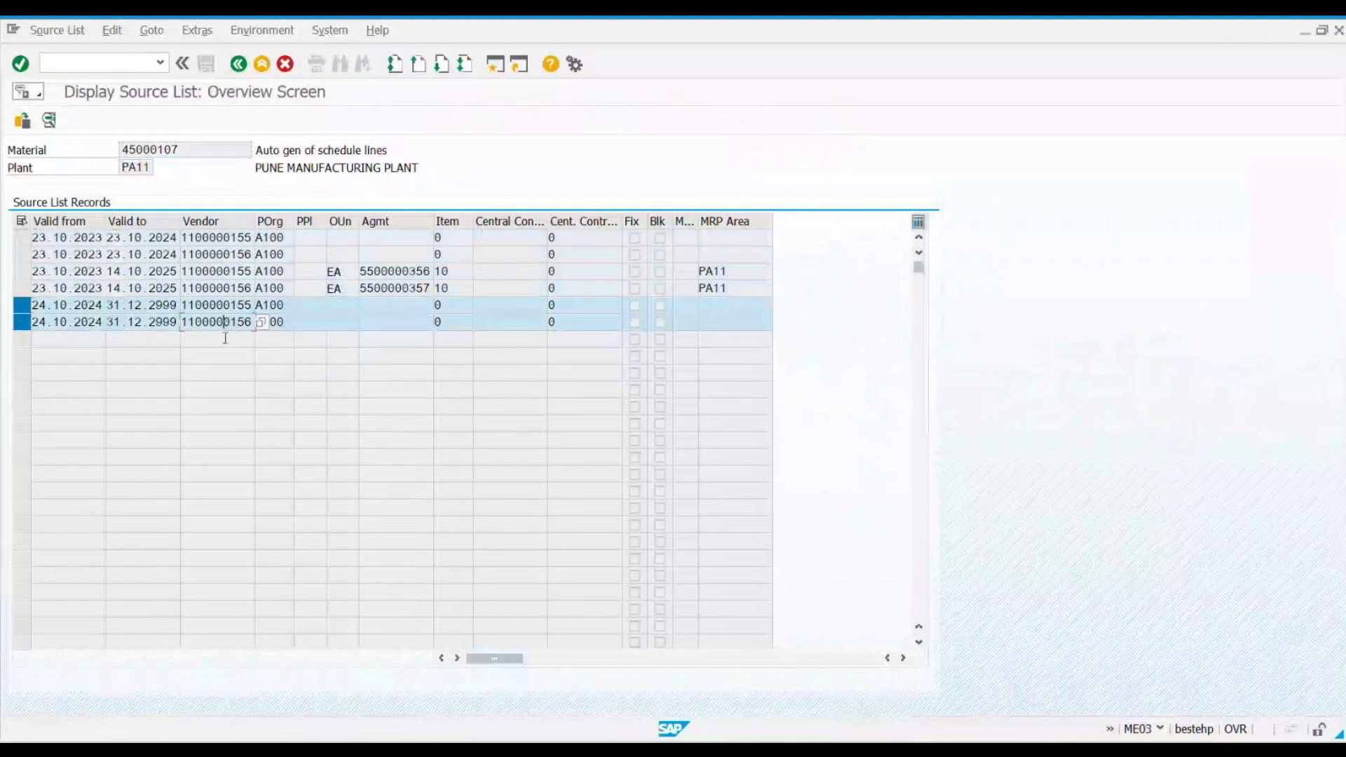
pyautogui.click(69, 241)
pyautogui.click(141, 238)
pyautogui.click(60, 305)
pyautogui.click(69, 321)
pyautogui.click(19, 326)
pyautogui.click(384, 321)
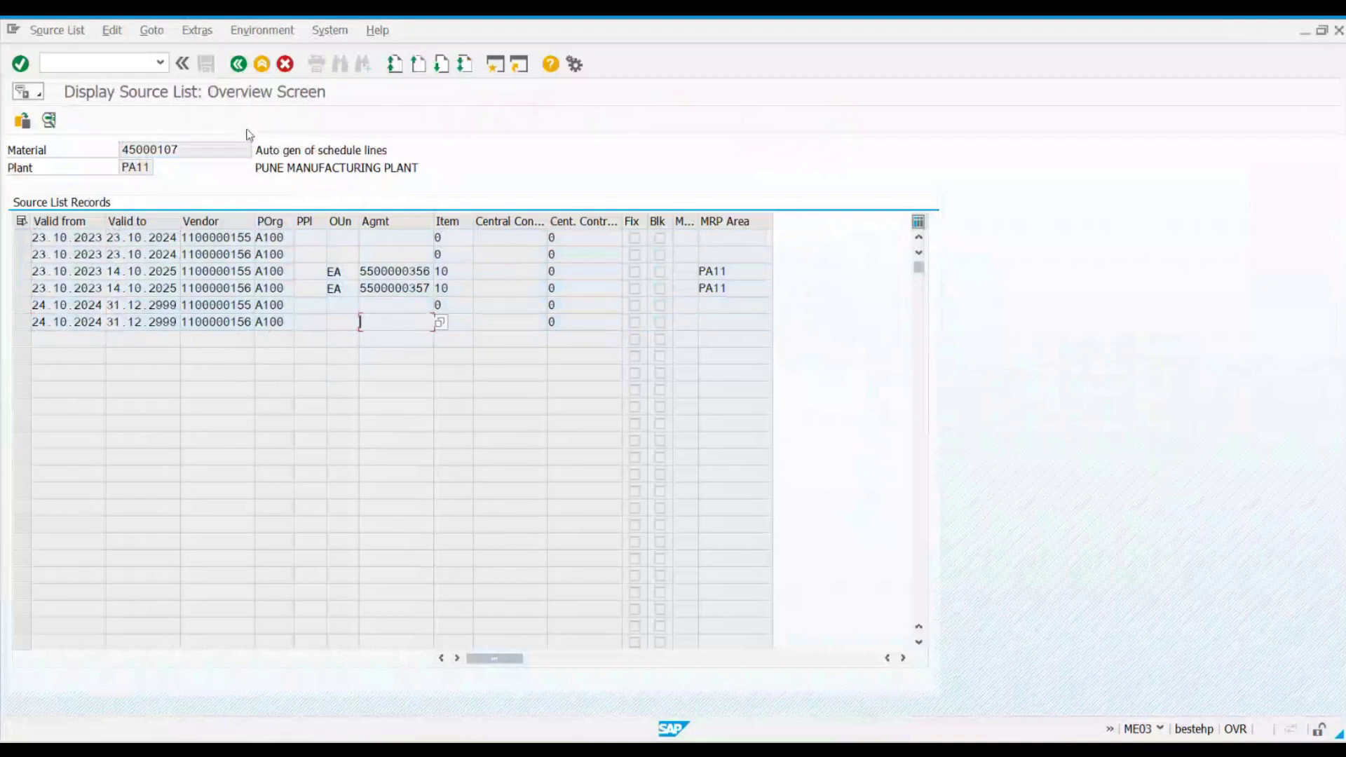
# Step: Leave the ME03 source list display and return to SAP Easy Access
pyautogui.click(239, 63)
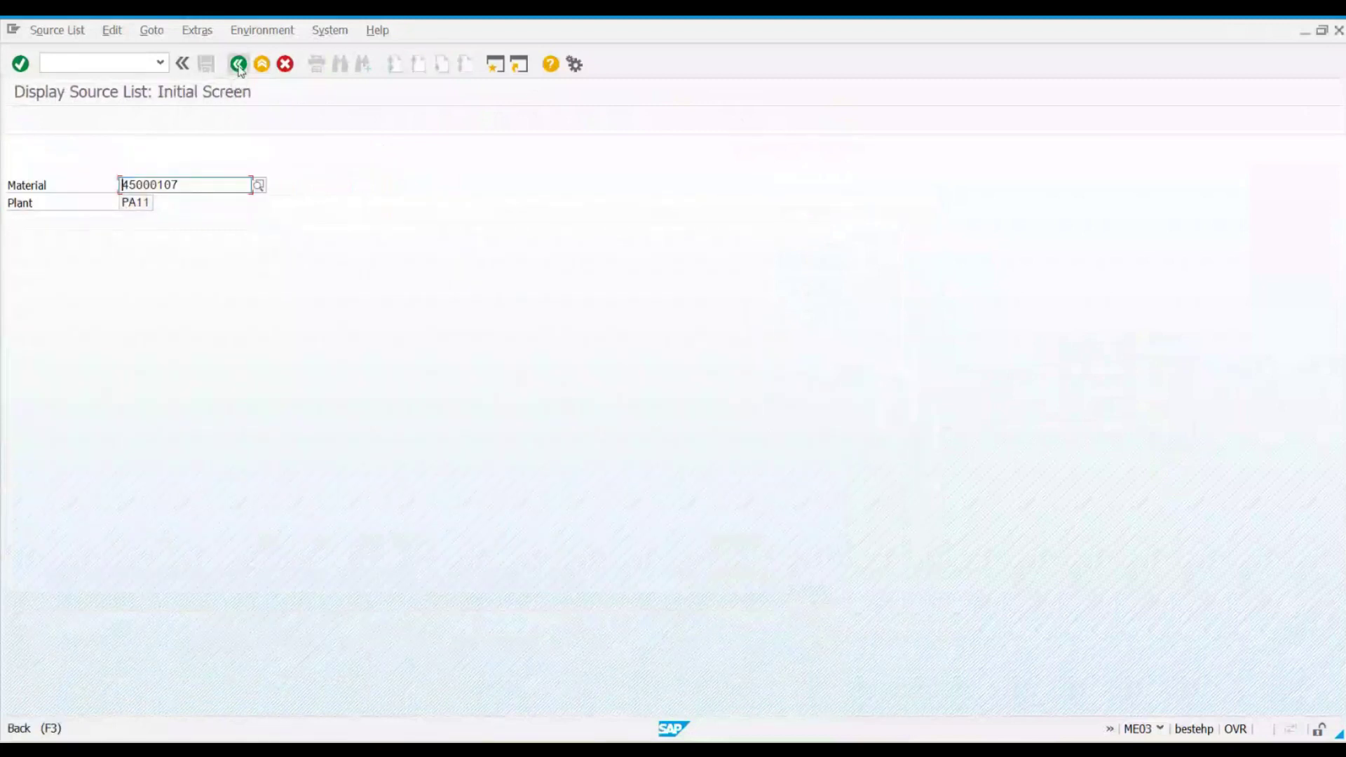
pyautogui.click(239, 65)
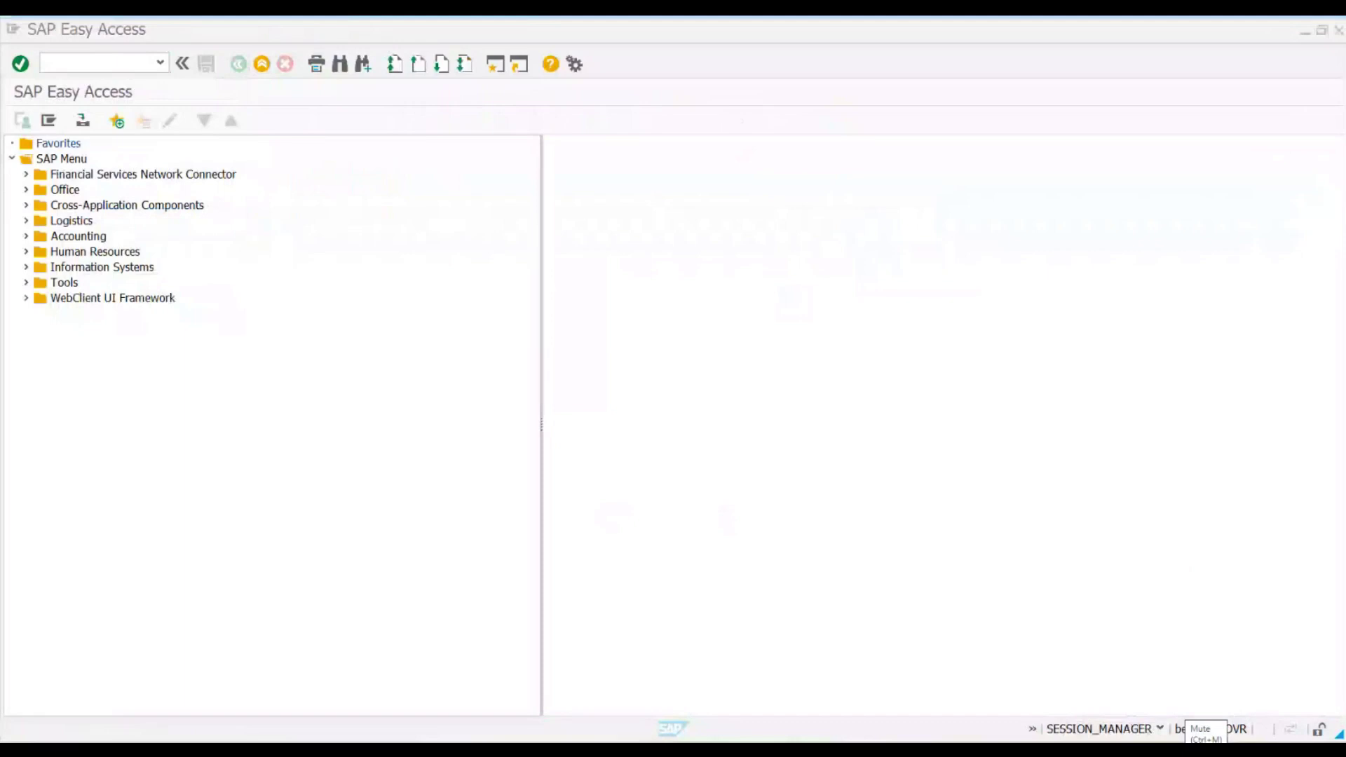
pyautogui.click(279, 377)
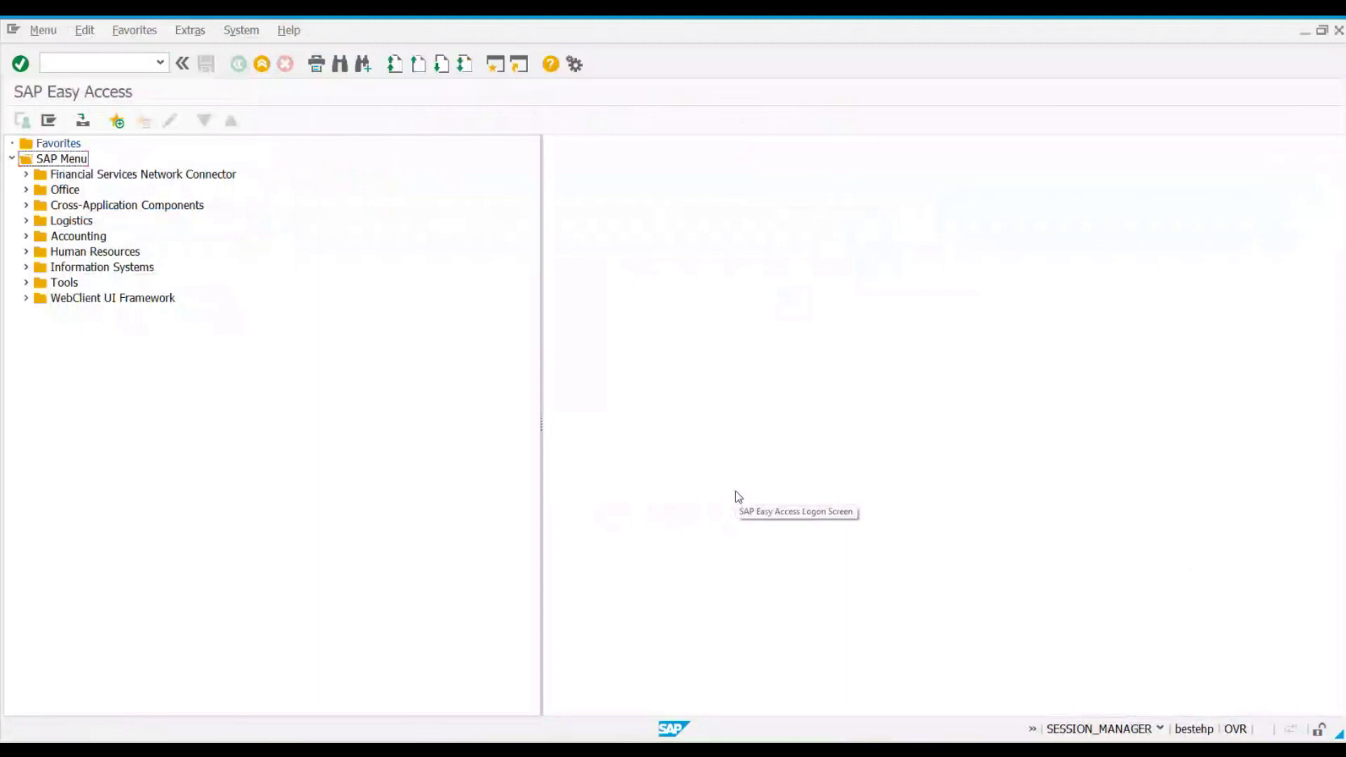
# Step: Switch to the Aug Batch 2023 workbook in Excel and enter the bold heading "Quota Arrangement" in cell B73
pyautogui.moveTo(895, 749)
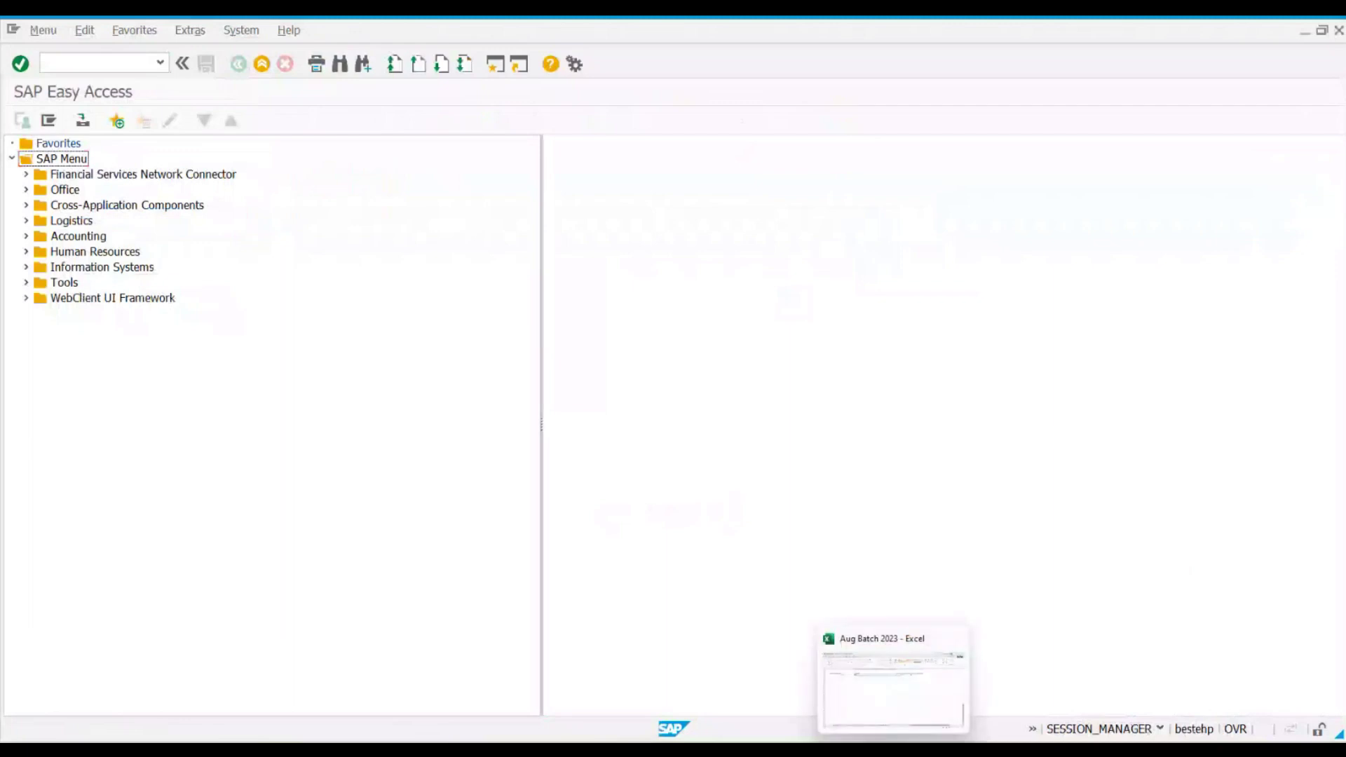
pyautogui.click(909, 698)
pyautogui.click(87, 261)
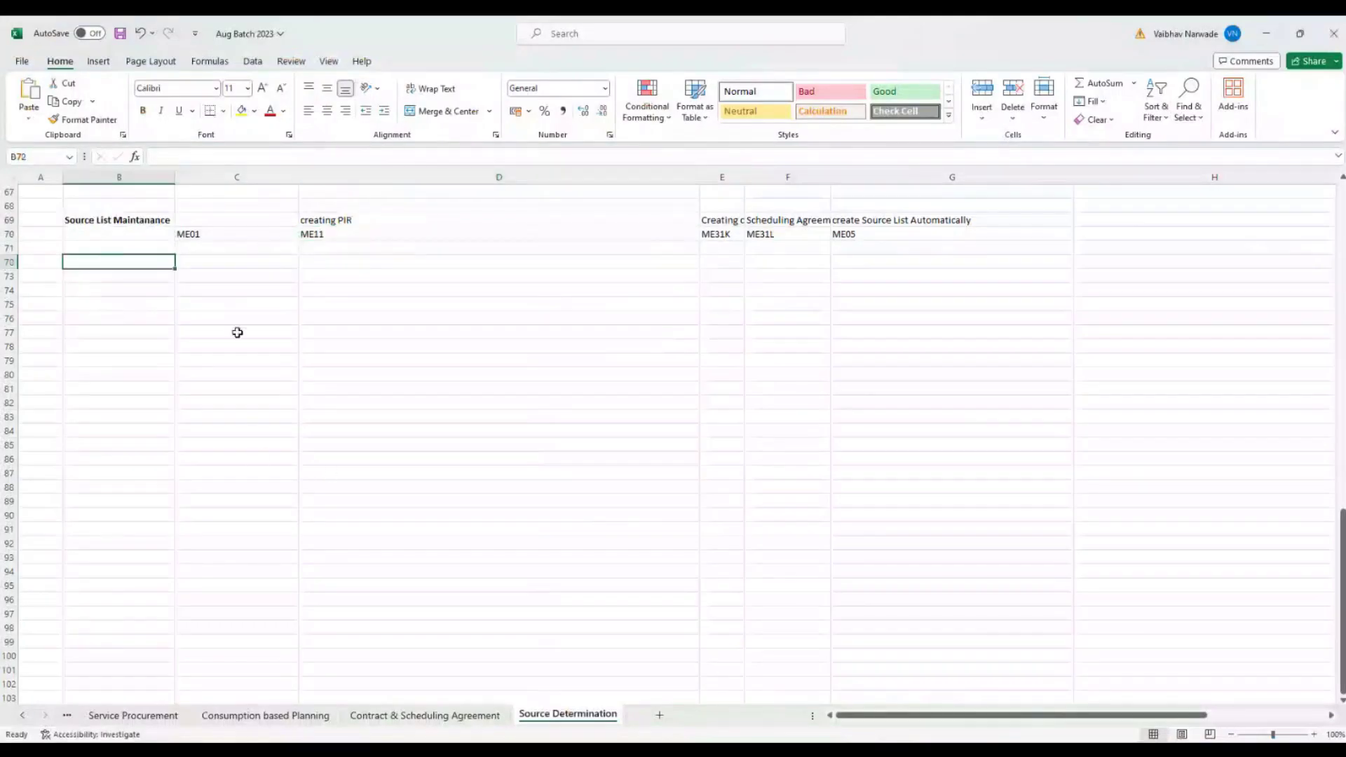
pyautogui.click(124, 281)
pyautogui.write('Quota A')
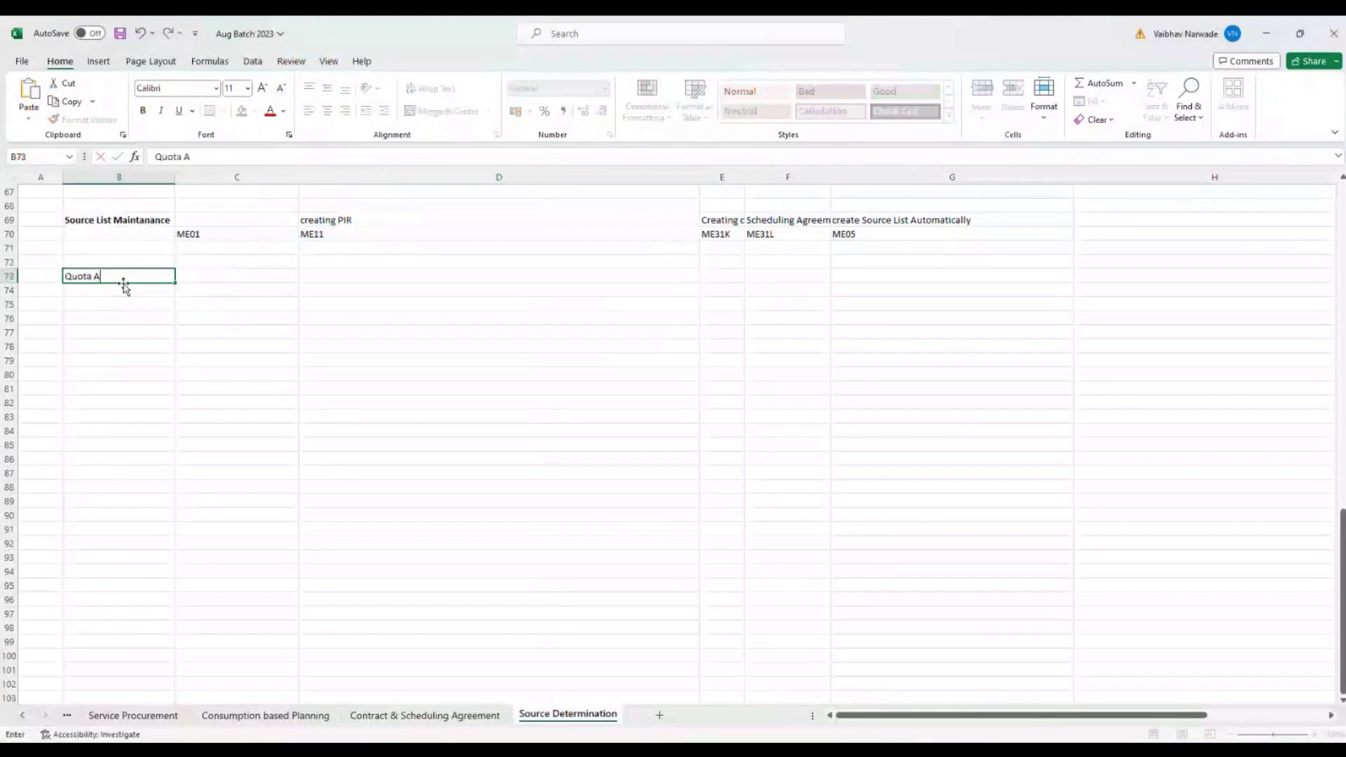
pyautogui.write('rrangement')
pyautogui.press('Tab')
pyautogui.click(104, 280)
pyautogui.hotkey('ctrl', 'b')
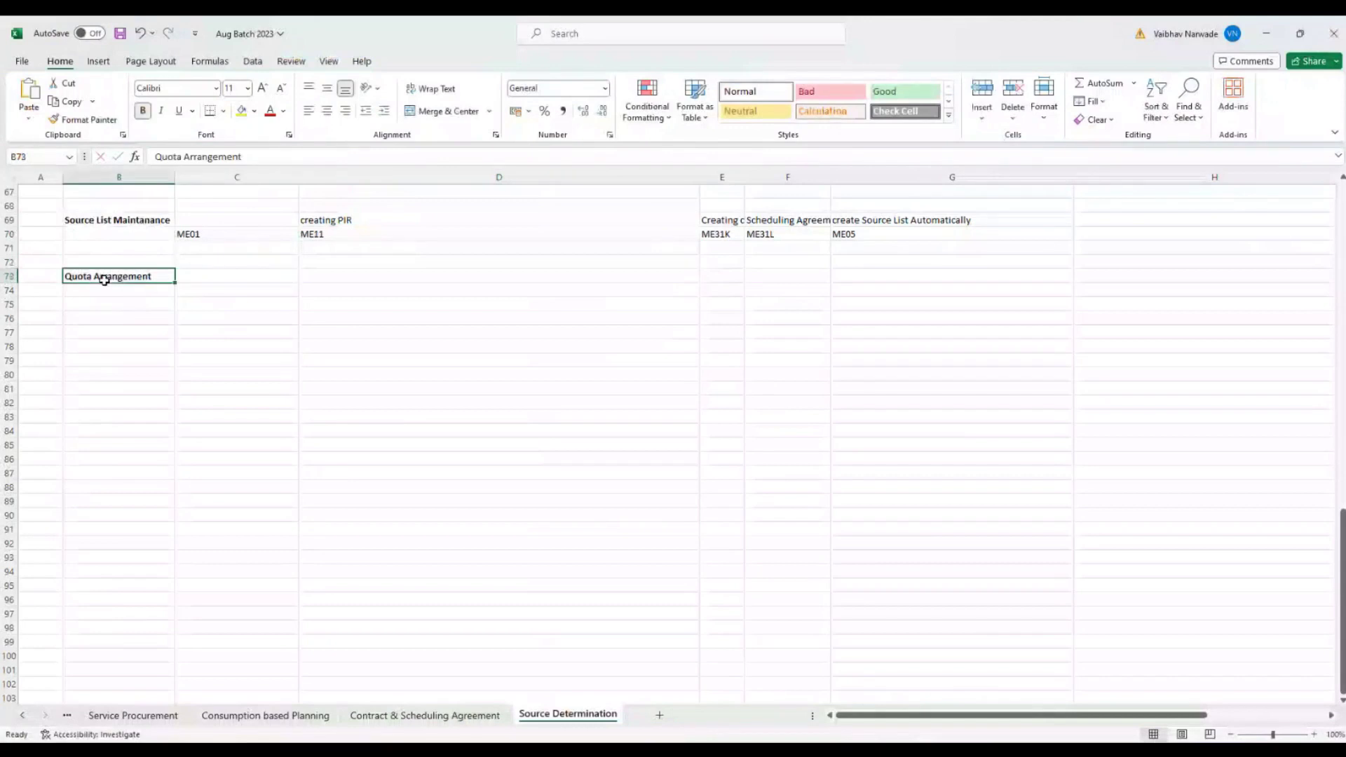
# Step: Enter "Share of Business" in cell C73, beside the Quota Arrangement heading
pyautogui.click(205, 279)
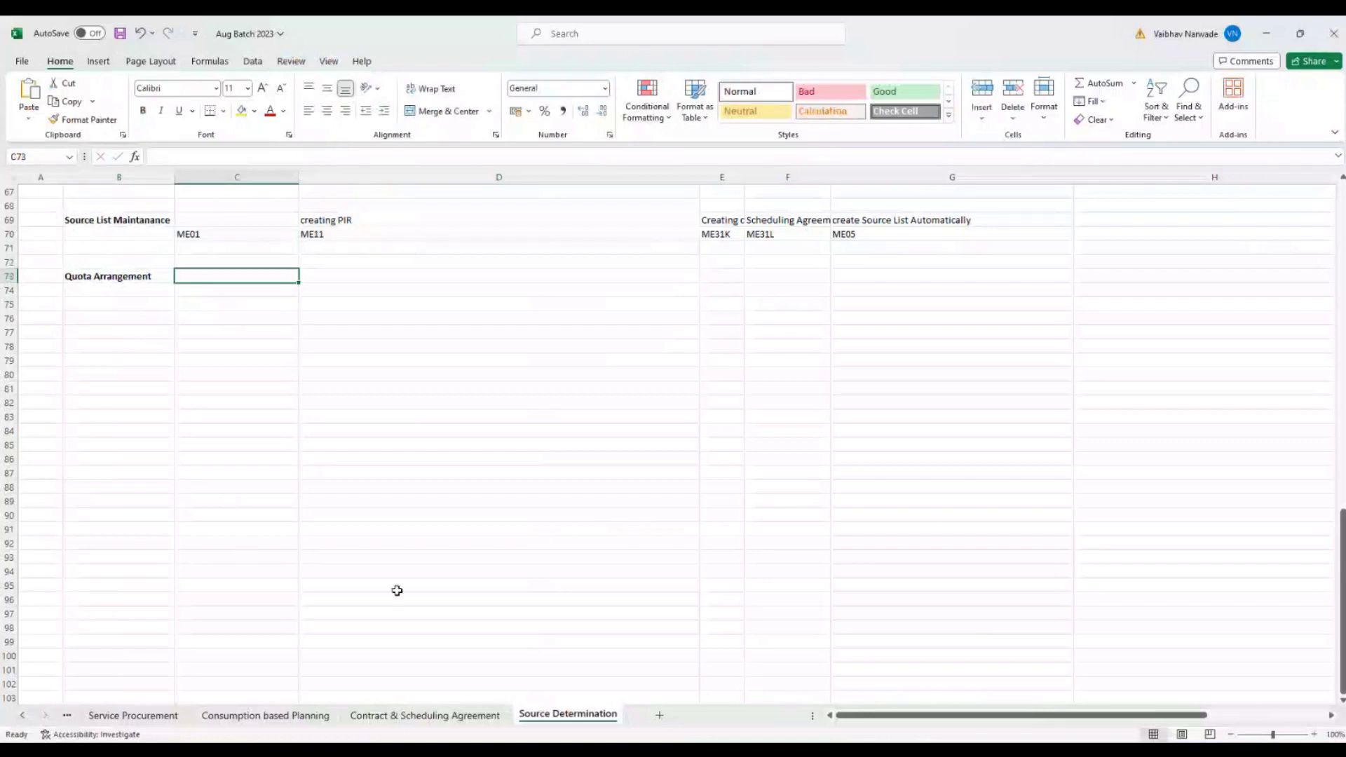
pyautogui.write('S')
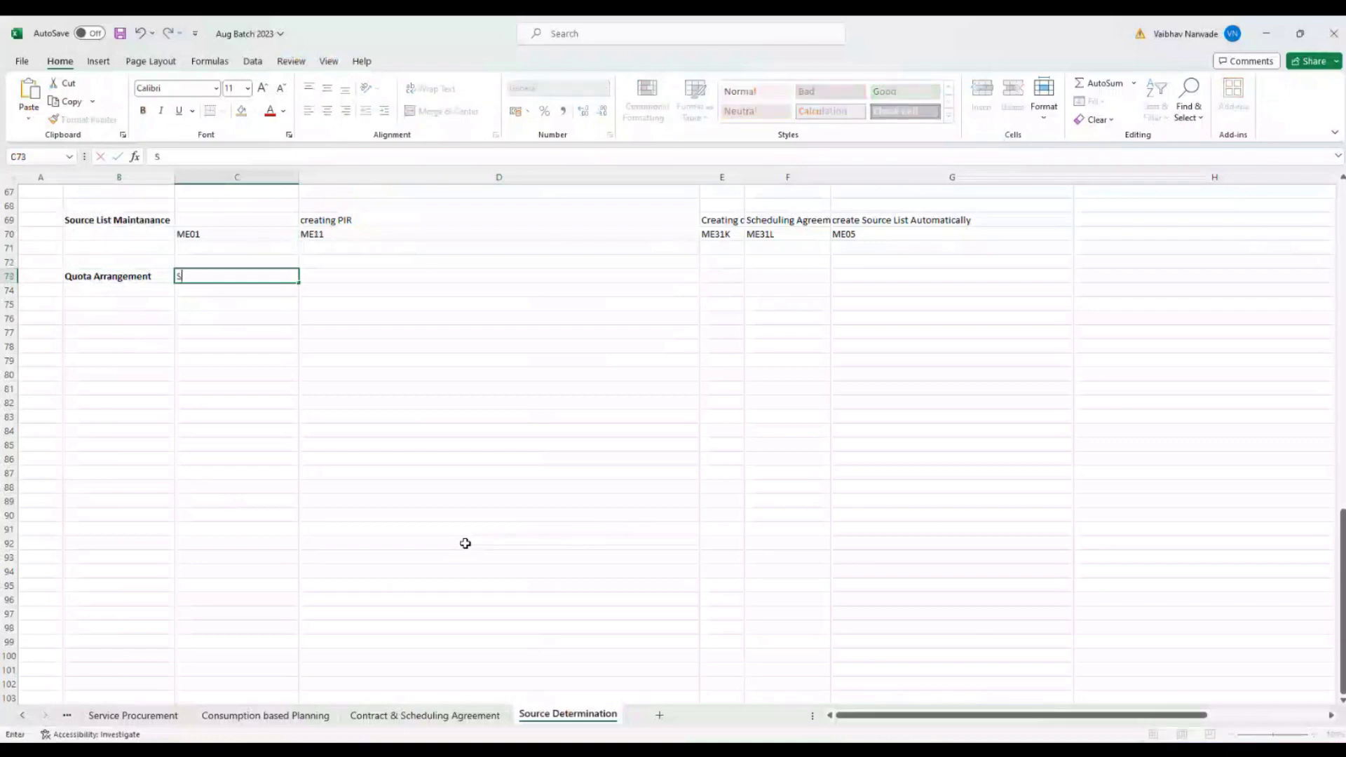
pyautogui.write('hare of Business')
pyautogui.press('Return')
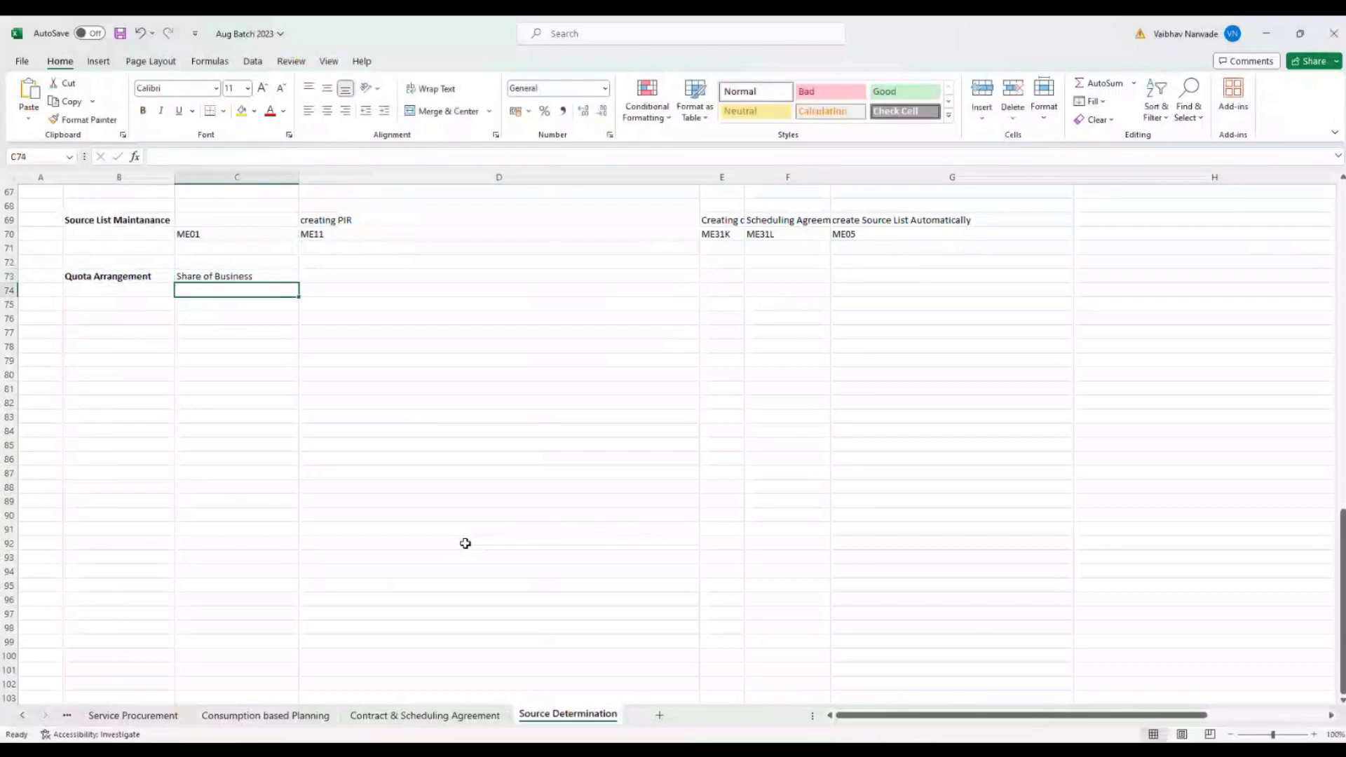
# Step: Widen column C of the Source Determination sheet slightly
pyautogui.moveTo(299, 177); pyautogui.dragTo(323, 177)
pyautogui.click(309, 402)
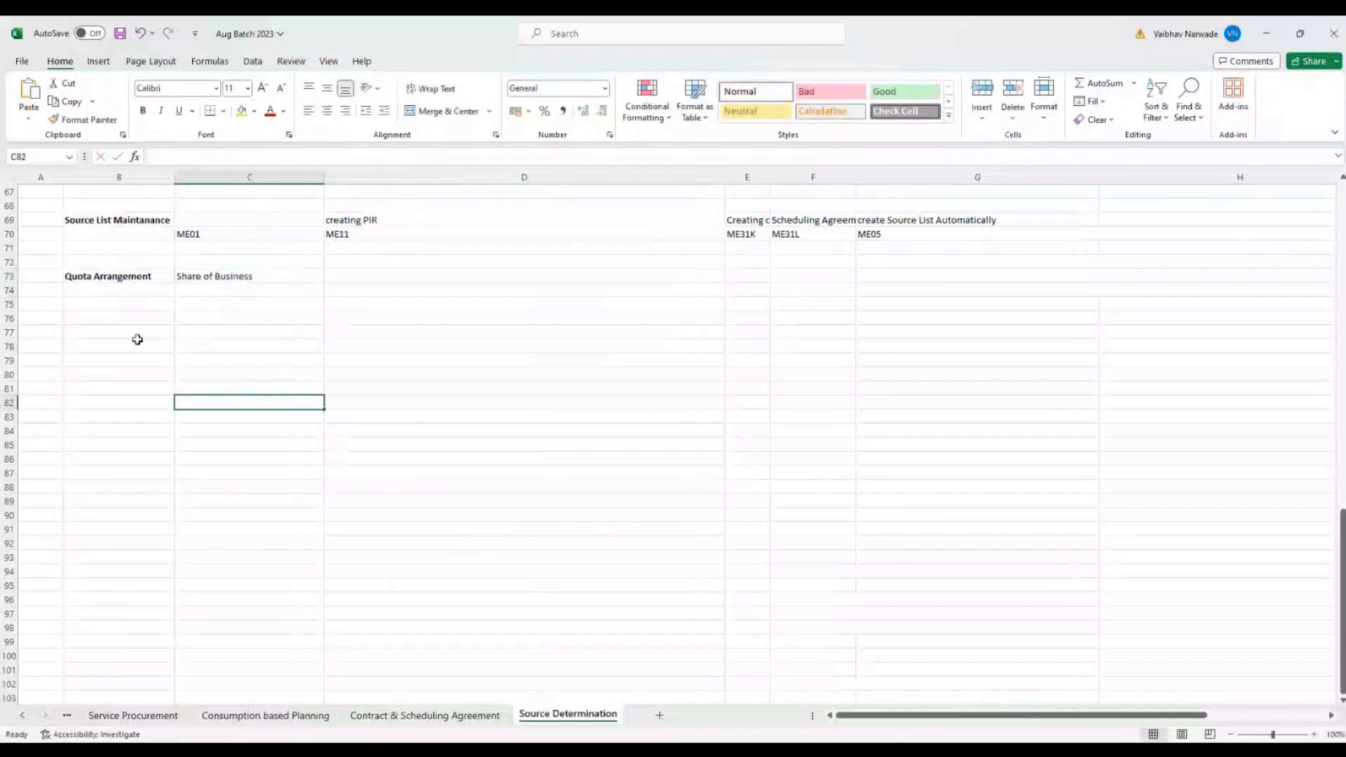
# Step: Switch to the SAP session showing Generate Source List and leave it, returning to SAP Easy Access
pyautogui.moveTo(929, 741)
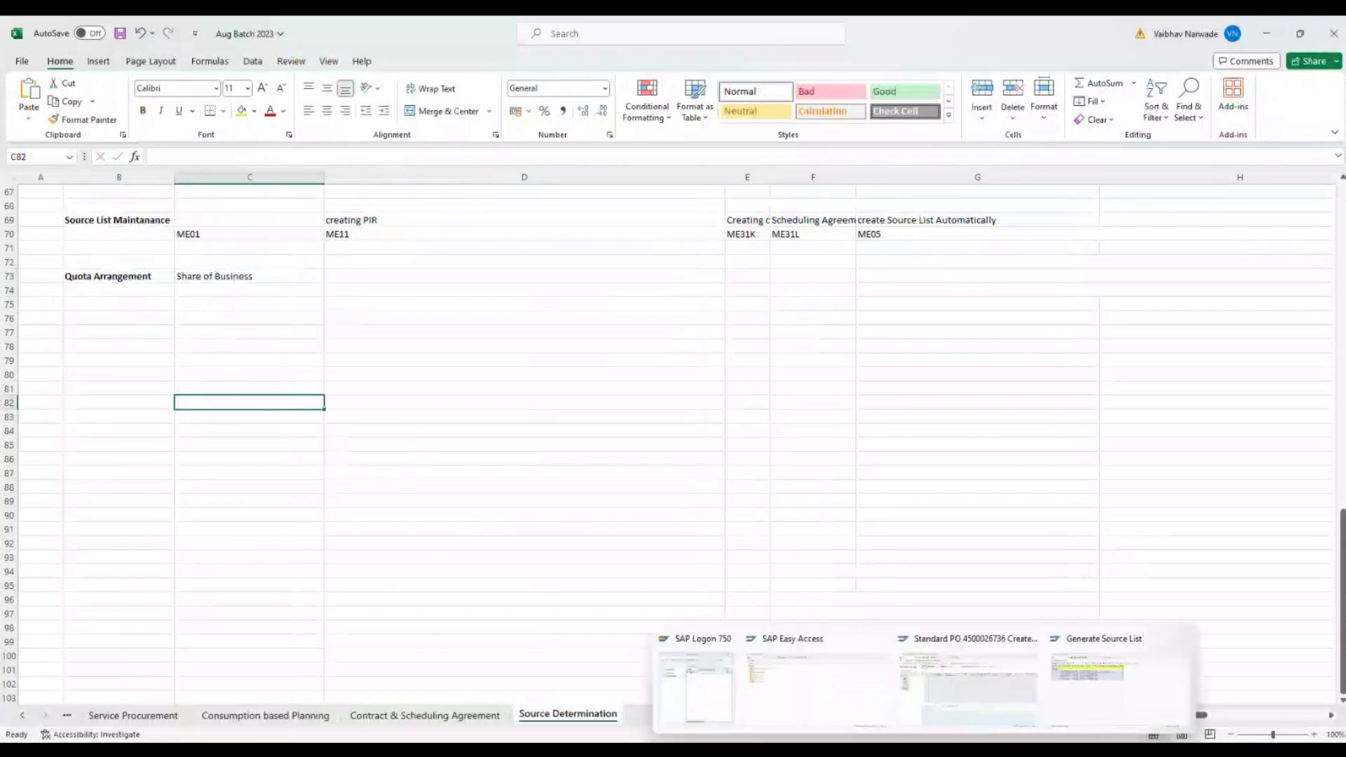
pyautogui.moveTo(829, 666)
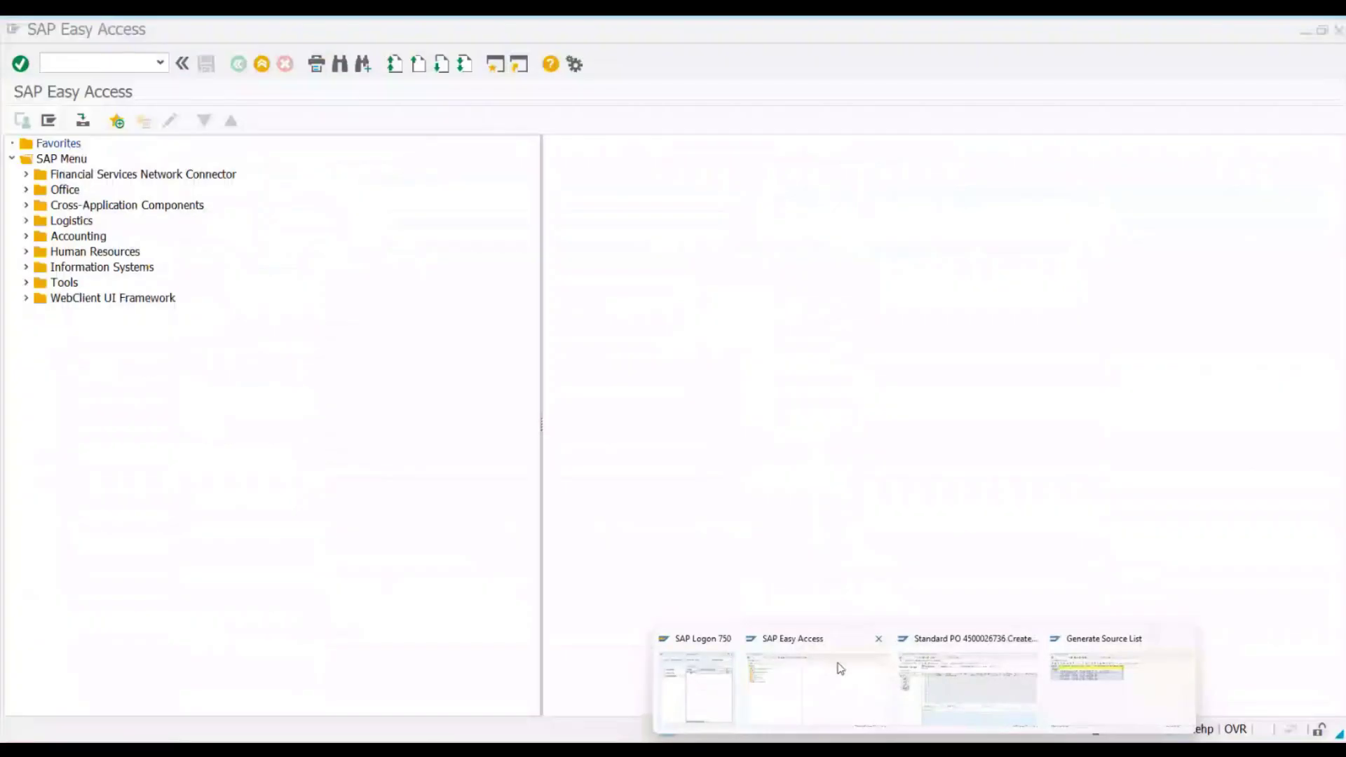
pyautogui.click(1097, 670)
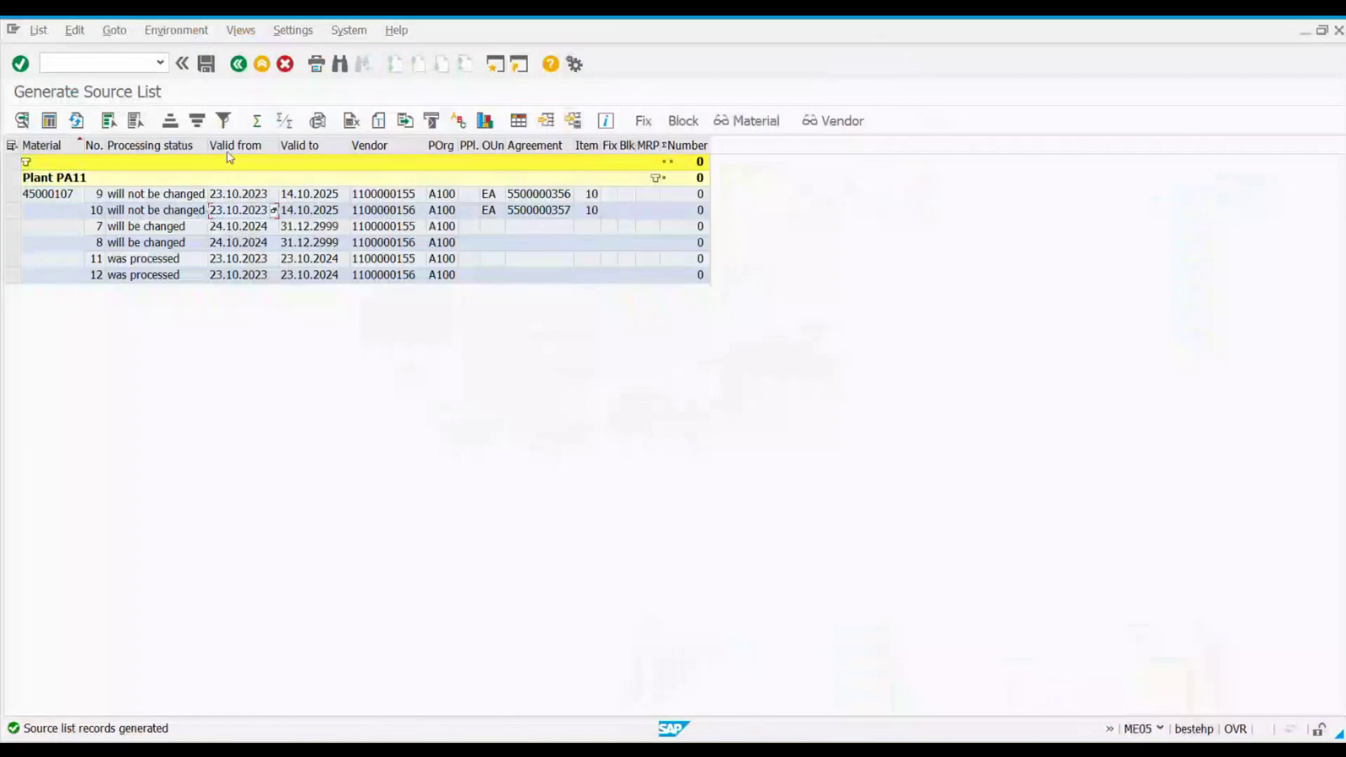
pyautogui.click(239, 65)
pyautogui.click(239, 64)
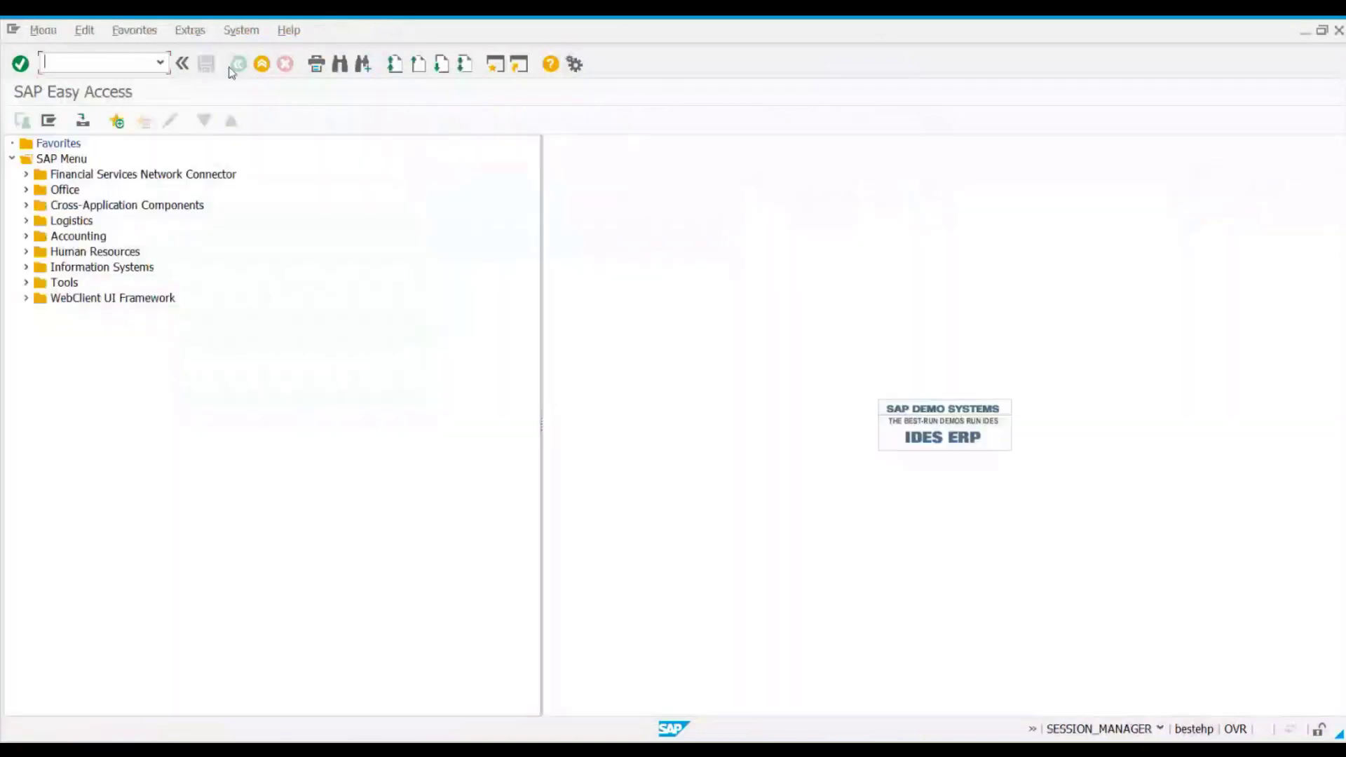
# Step: Display the source list of material 45000107 in plant PA11 with ME03 and examine the Fix and MRP columns of its records
pyautogui.write('me03')
pyautogui.press('Return')
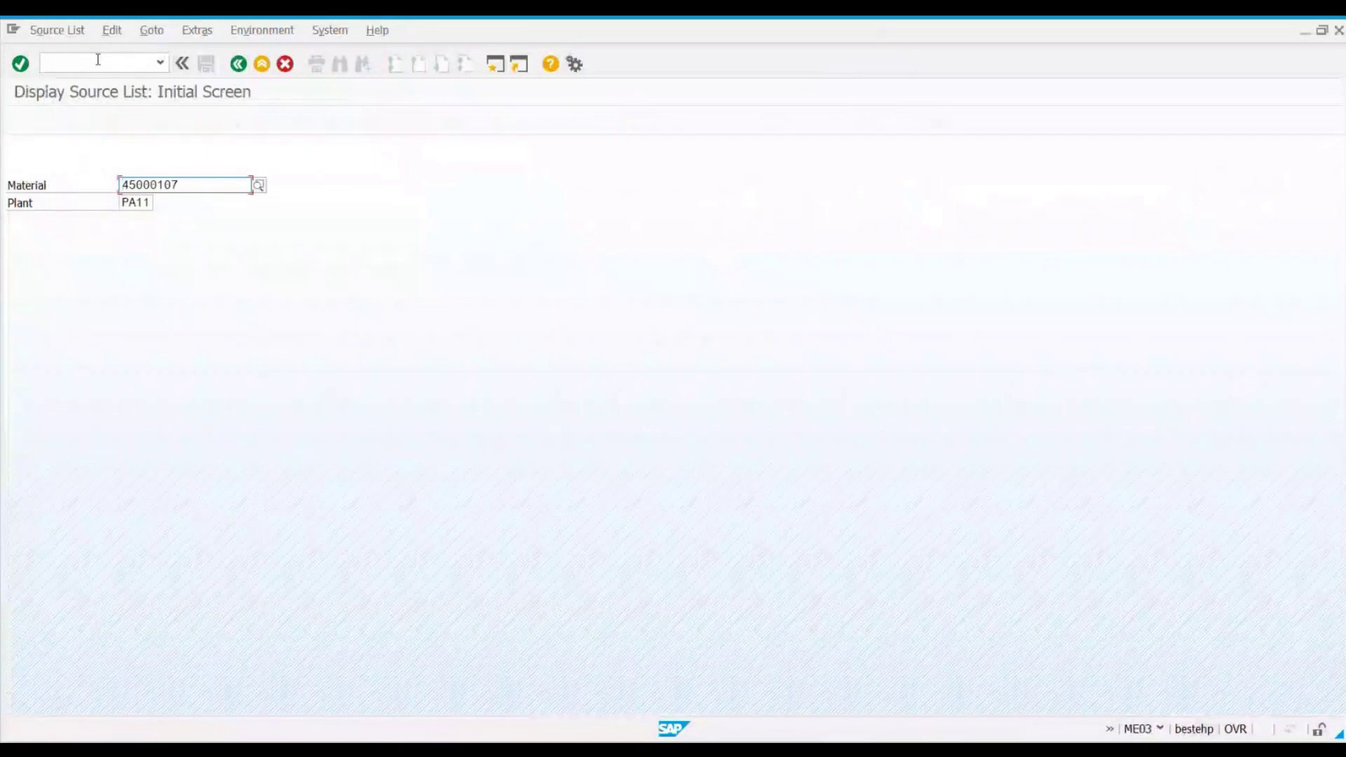
pyautogui.press('Return')
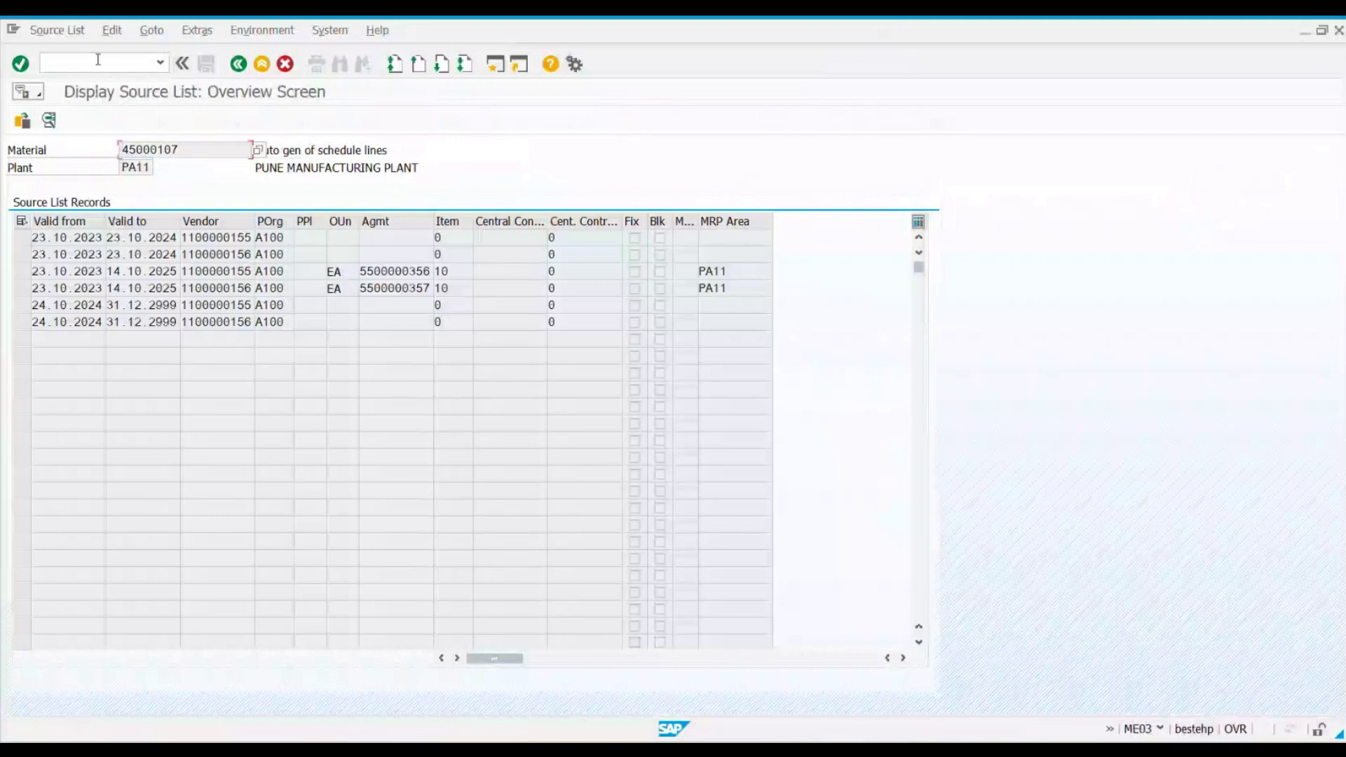
pyautogui.click(638, 244)
pyautogui.click(697, 237)
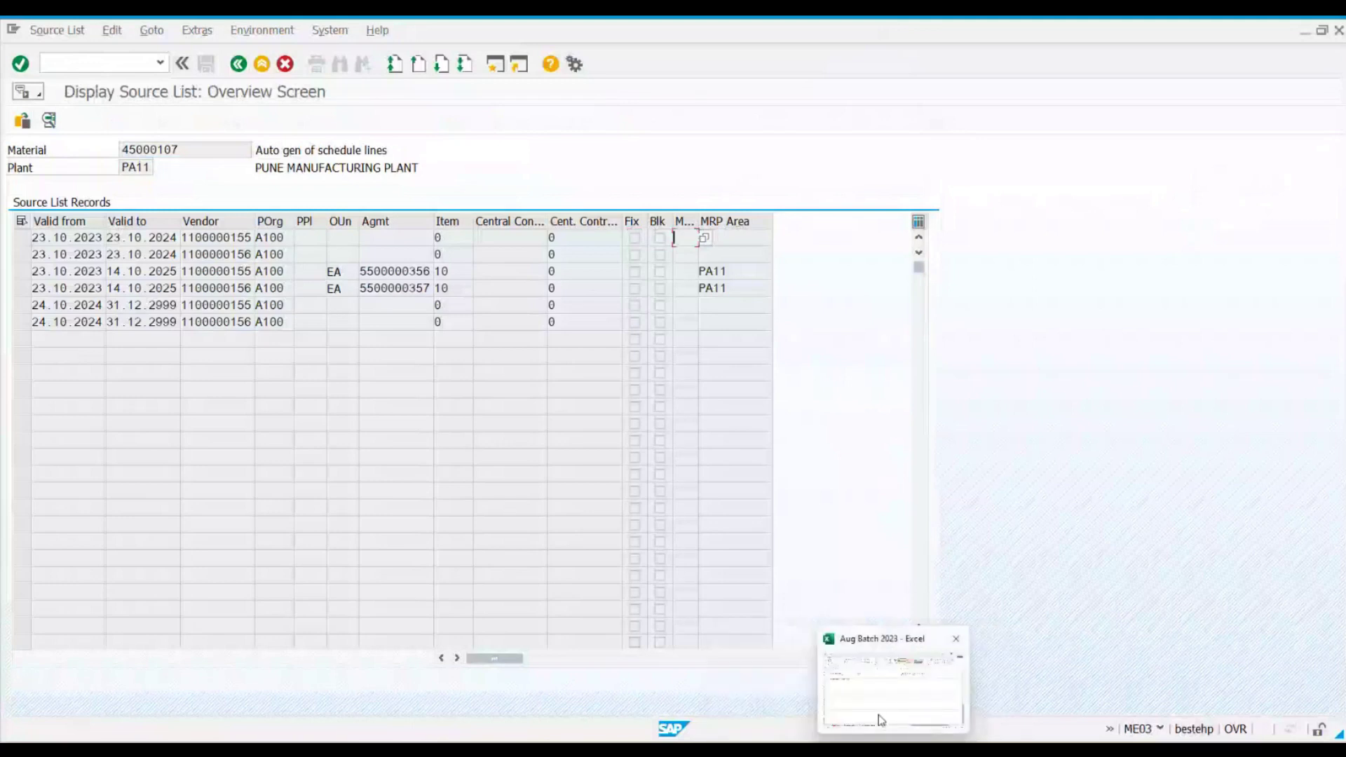
# Step: Switch to the Aug Batch 2023 workbook in Excel and enter the example material "XYZ" in cell C76
pyautogui.click(881, 720)
pyautogui.click(282, 320)
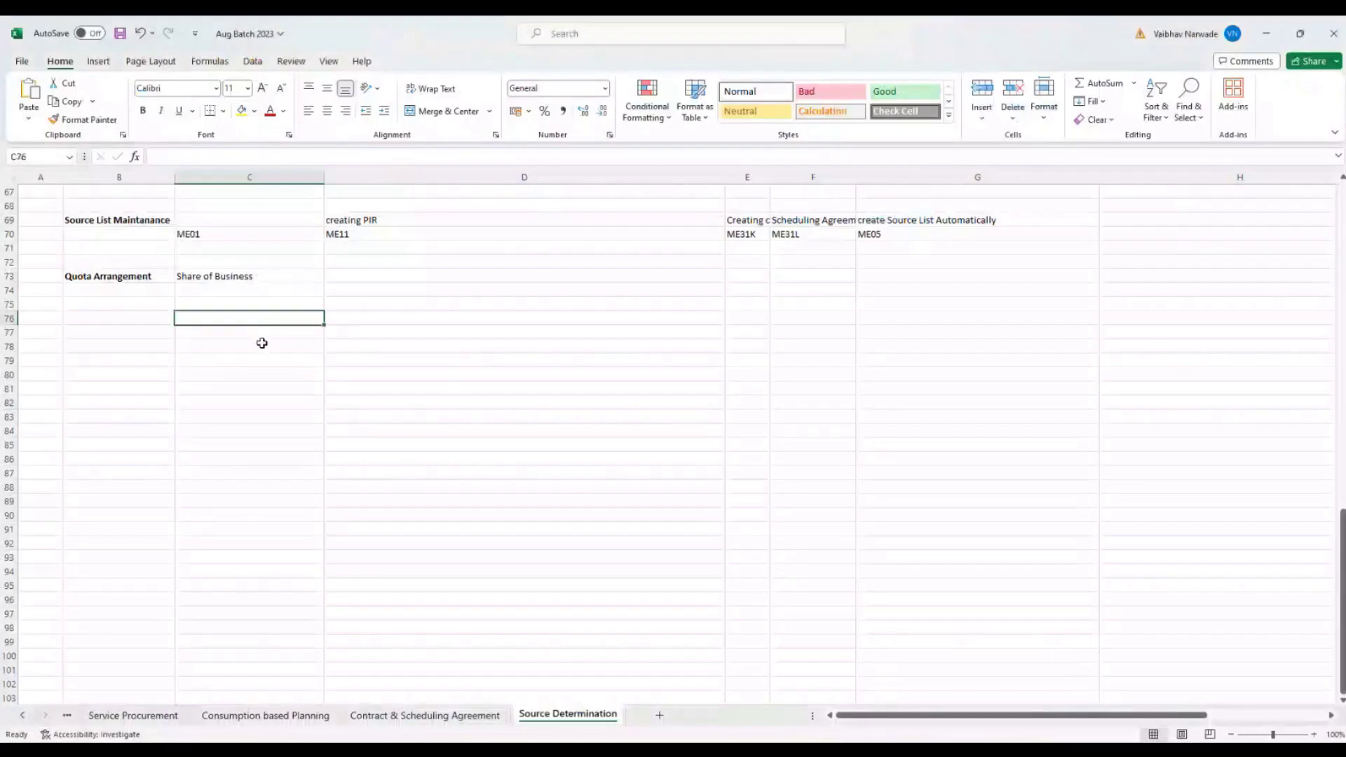
pyautogui.write('XYZ')
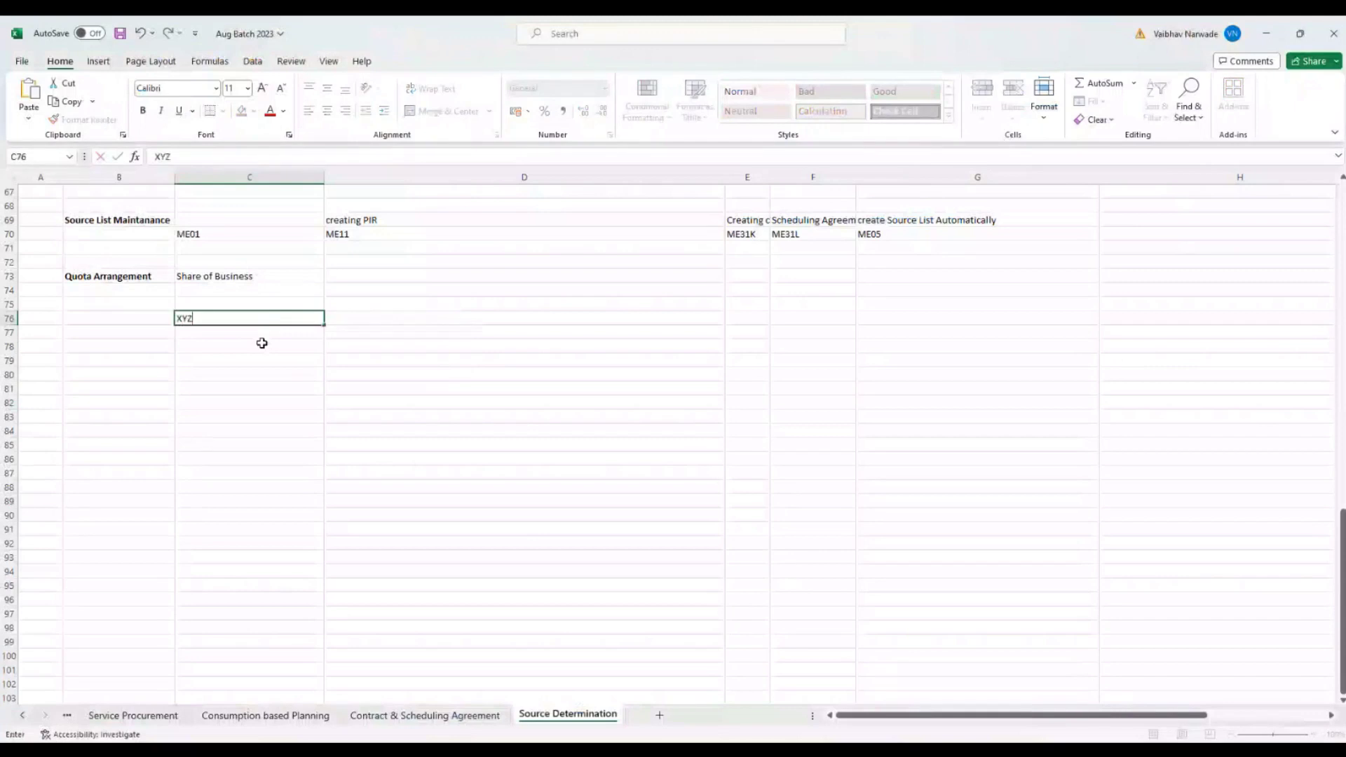
pyautogui.press('Return')
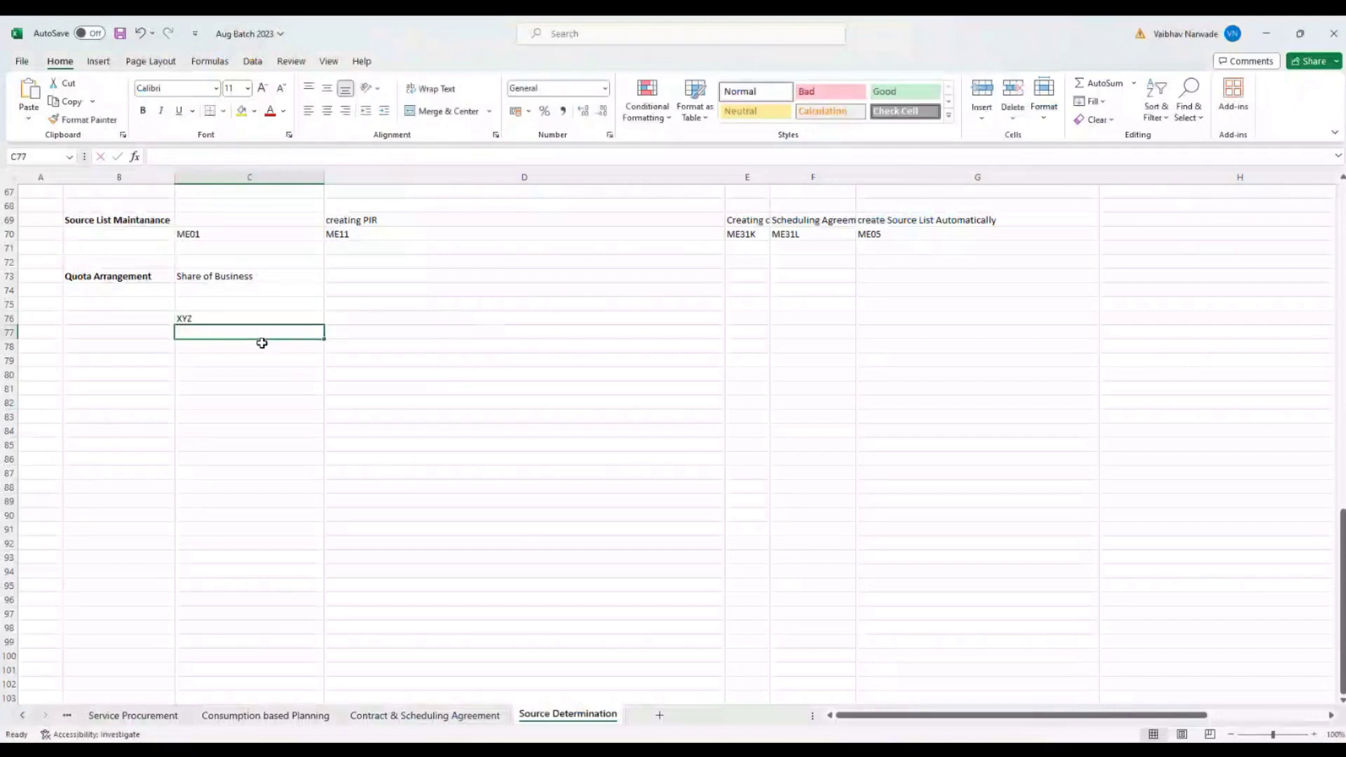
# Step: Enter the numbers 1, 2 and 3 in cells D76 to D78, beginning beside the XYZ entry
pyautogui.click(410, 323)
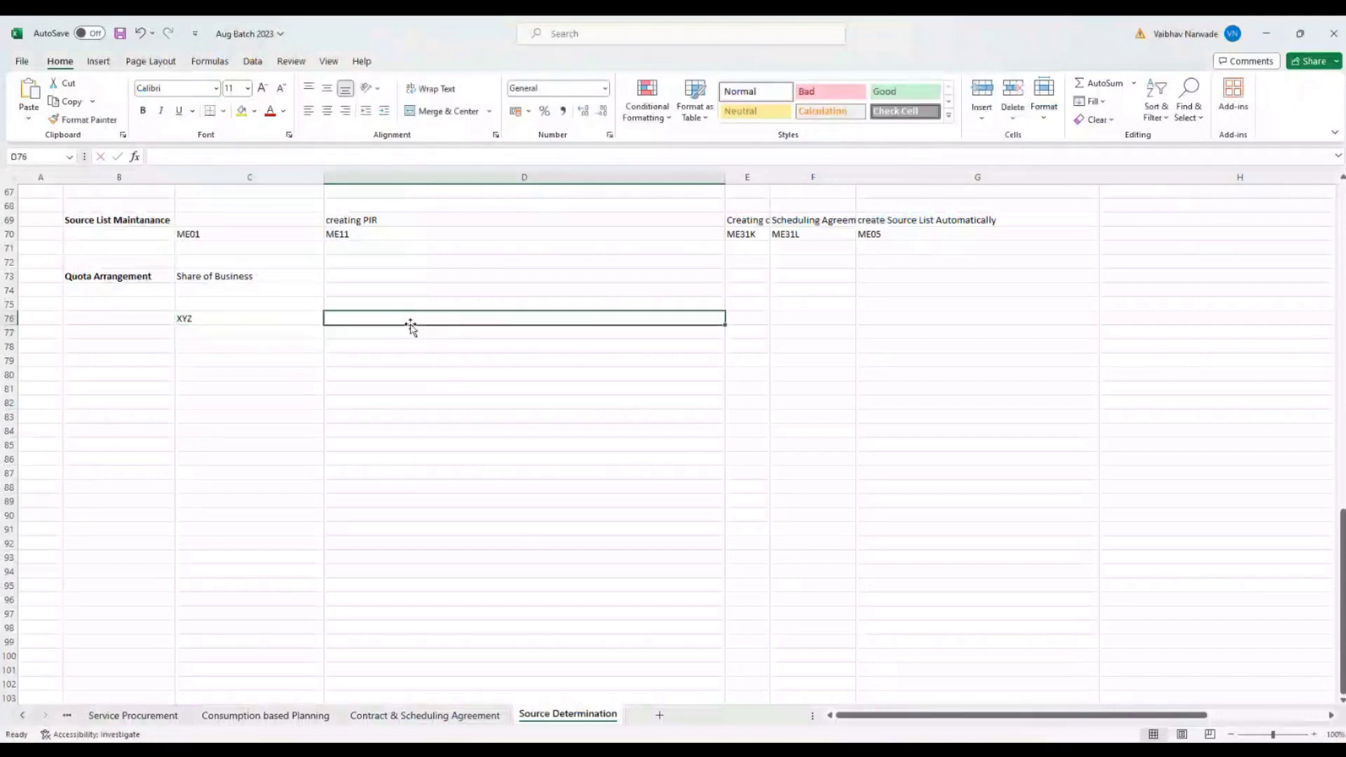
pyautogui.write('2')
pyautogui.press('Return')
pyautogui.write('3')
pyautogui.press('Return')
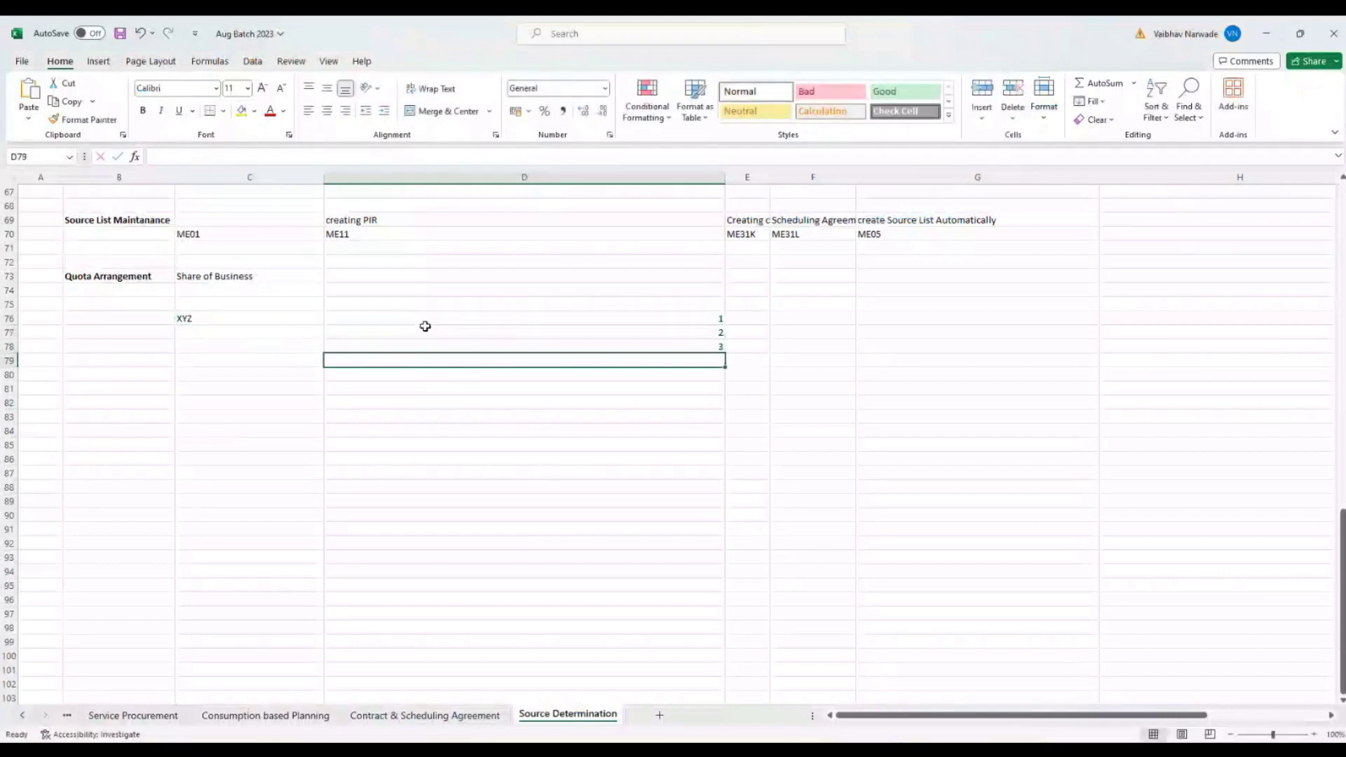
pyautogui.click(284, 317)
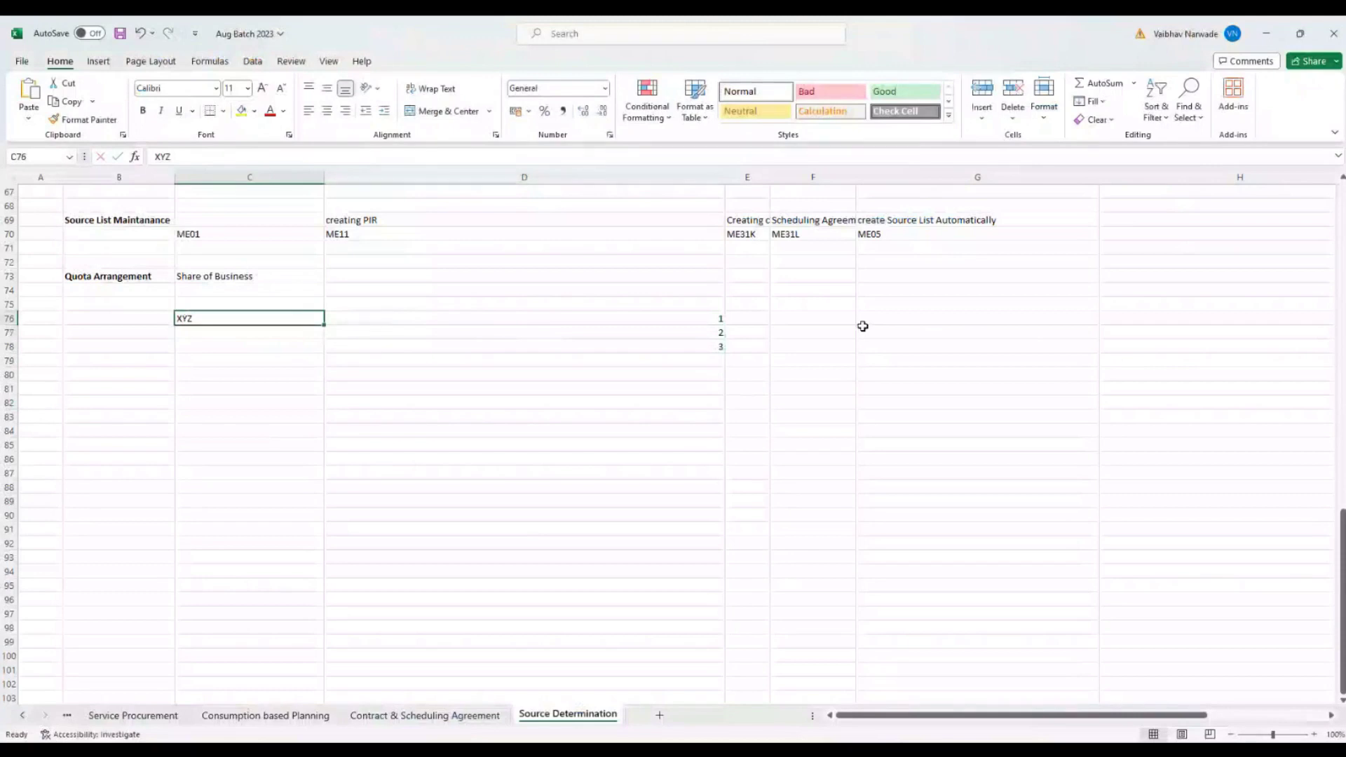
pyautogui.click(673, 320)
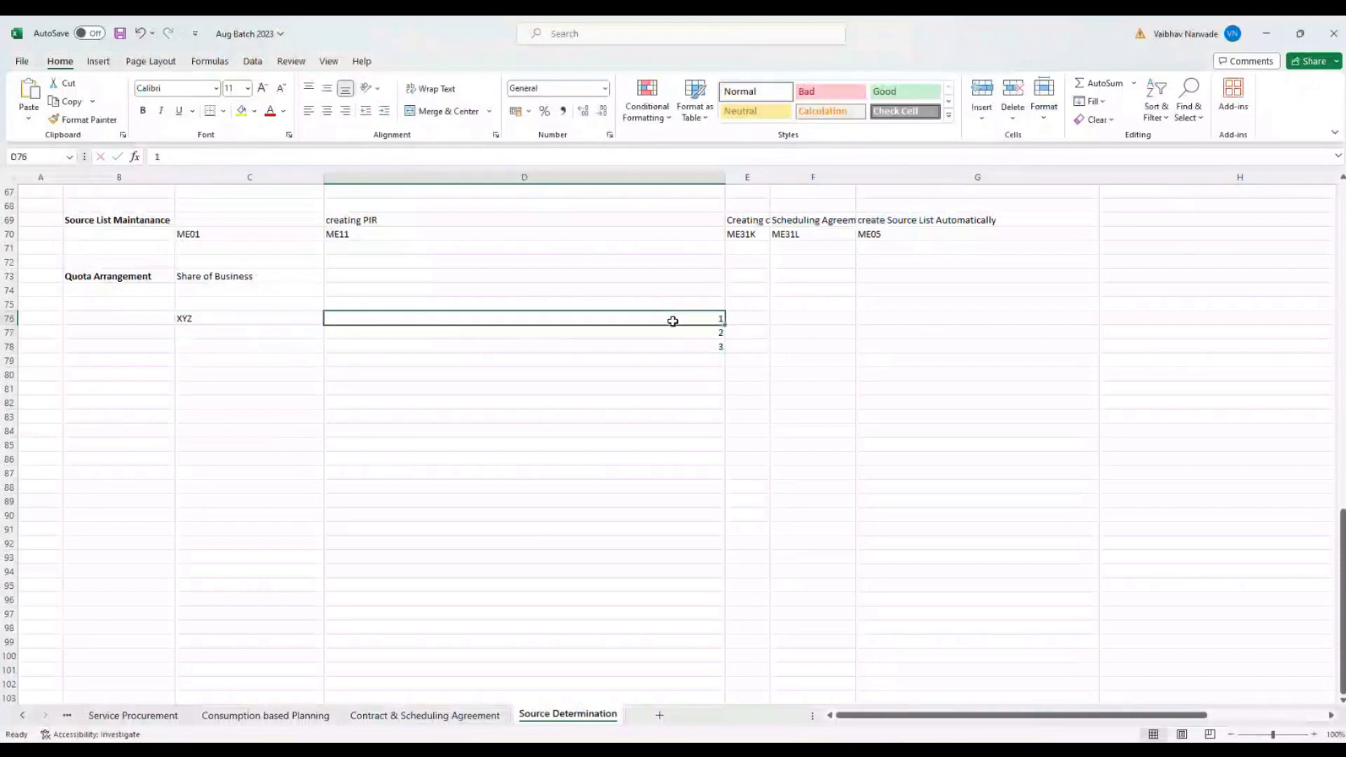
# Step: Enter "1 year" in cell F76, in the row of material XYZ
pyautogui.click(803, 317)
pyautogui.write('1 year')
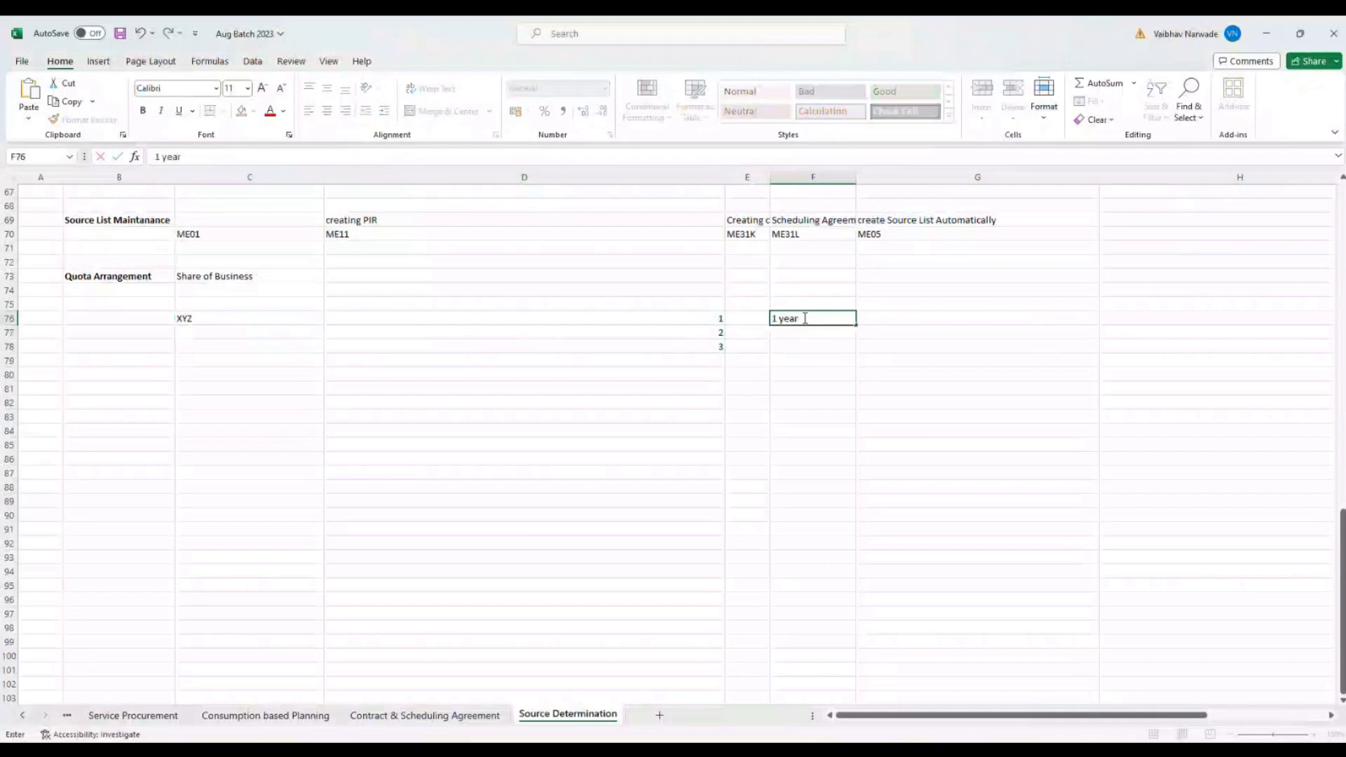
pyautogui.press('Return')
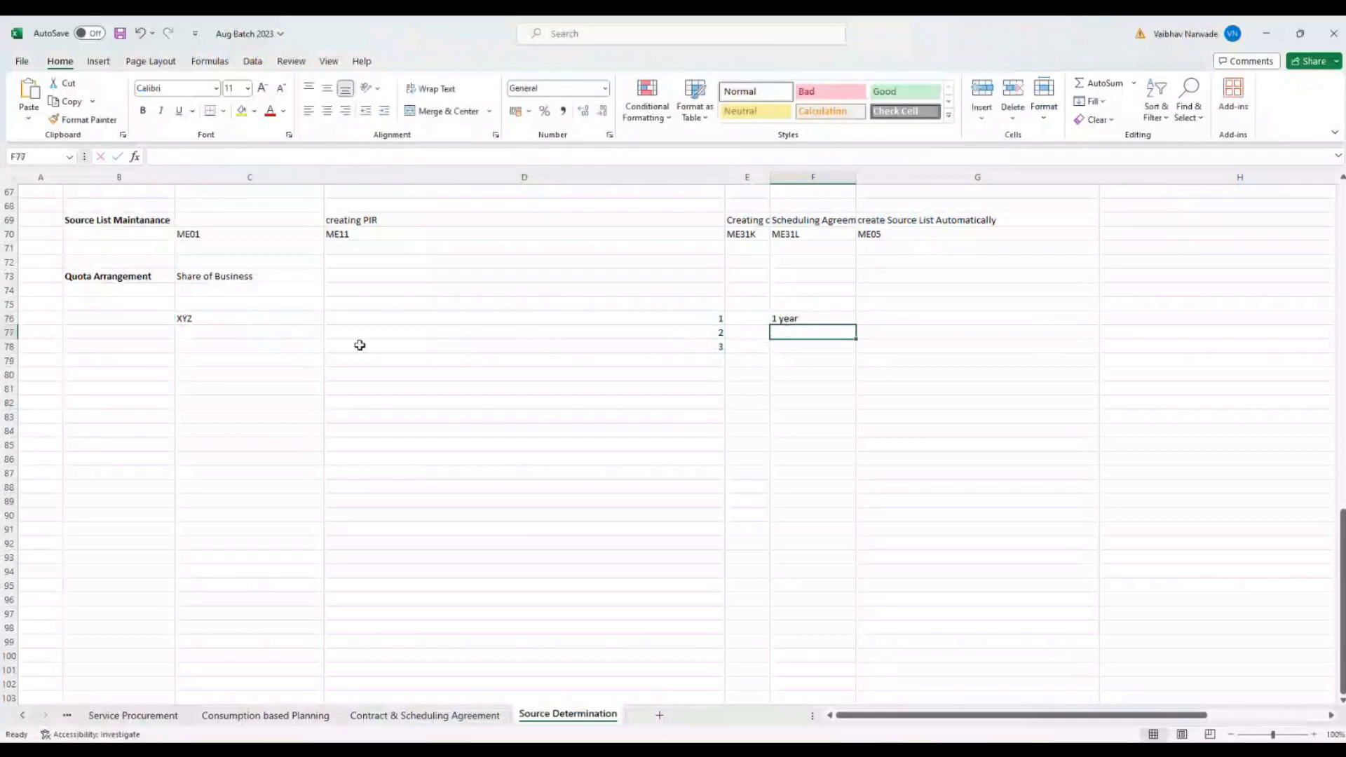
pyautogui.click(297, 309)
pyautogui.click(299, 323)
pyautogui.click(298, 330)
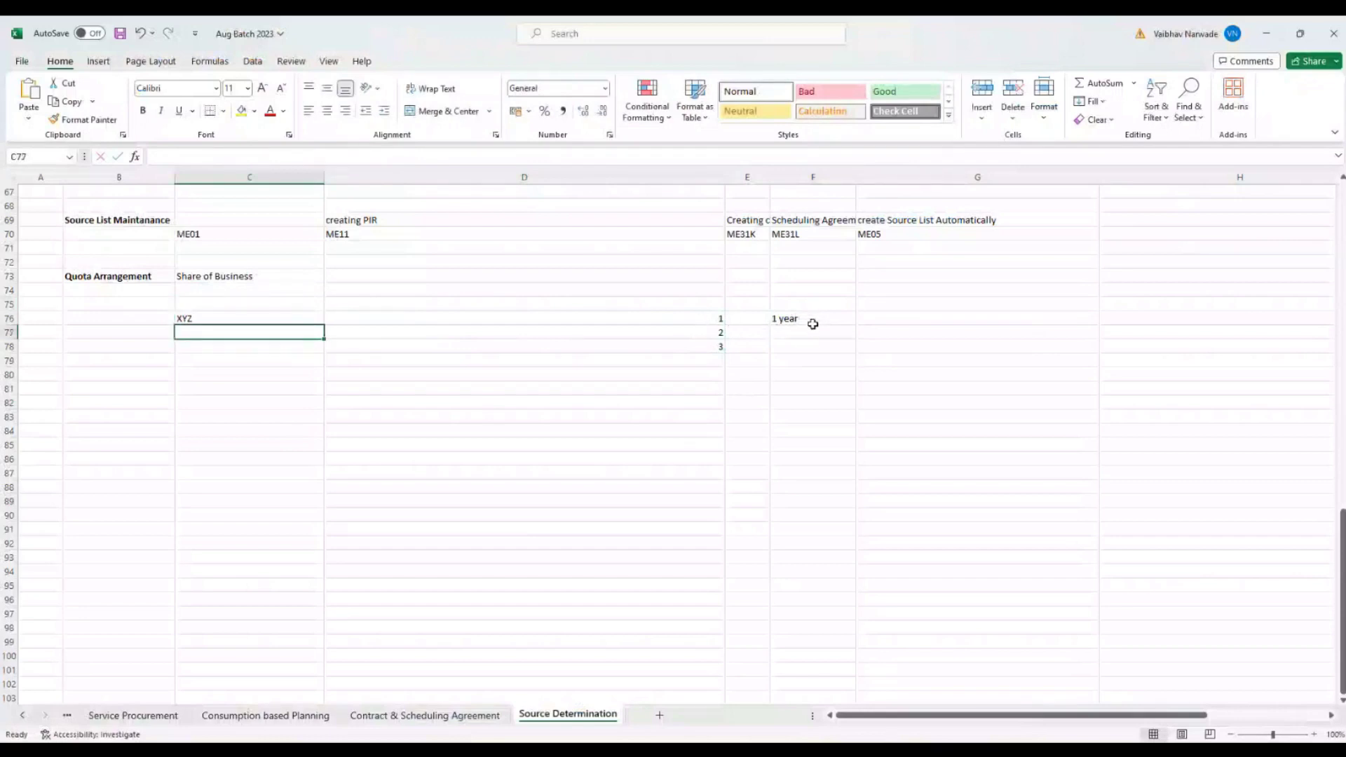
pyautogui.moveTo(718, 320); pyautogui.dragTo(720, 347)
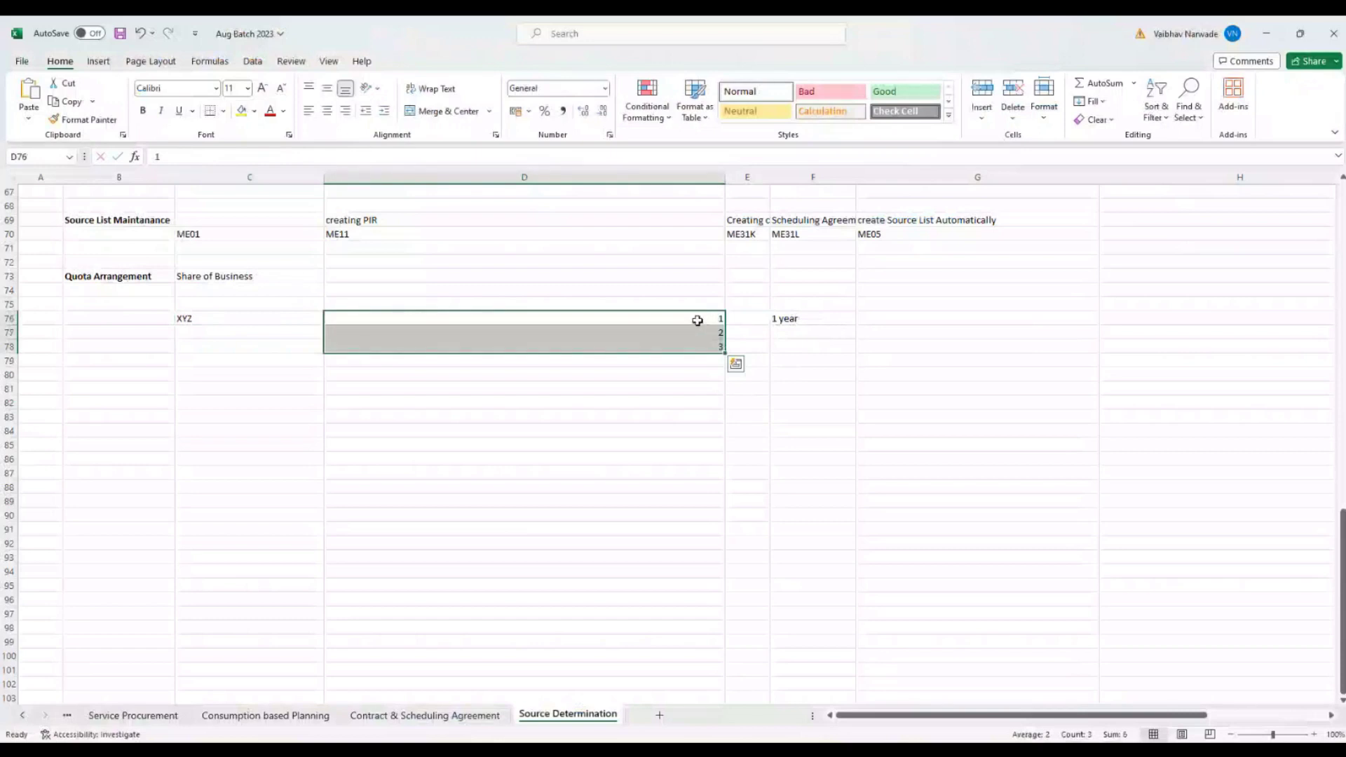
pyautogui.click(803, 321)
pyautogui.moveTo(682, 317); pyautogui.dragTo(685, 338)
pyautogui.click(675, 320)
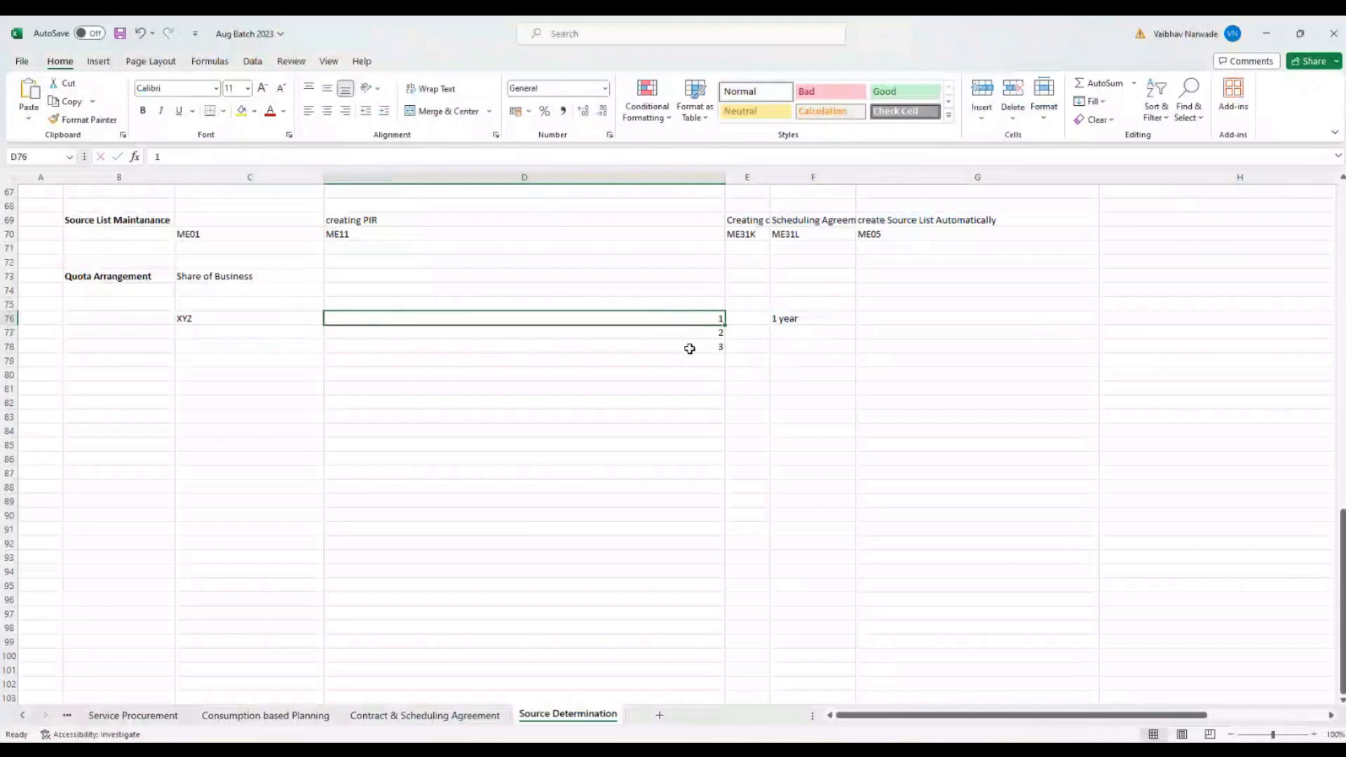
# Step: Enter the text "Source List" in cell G76
pyautogui.click(791, 343)
pyautogui.click(899, 319)
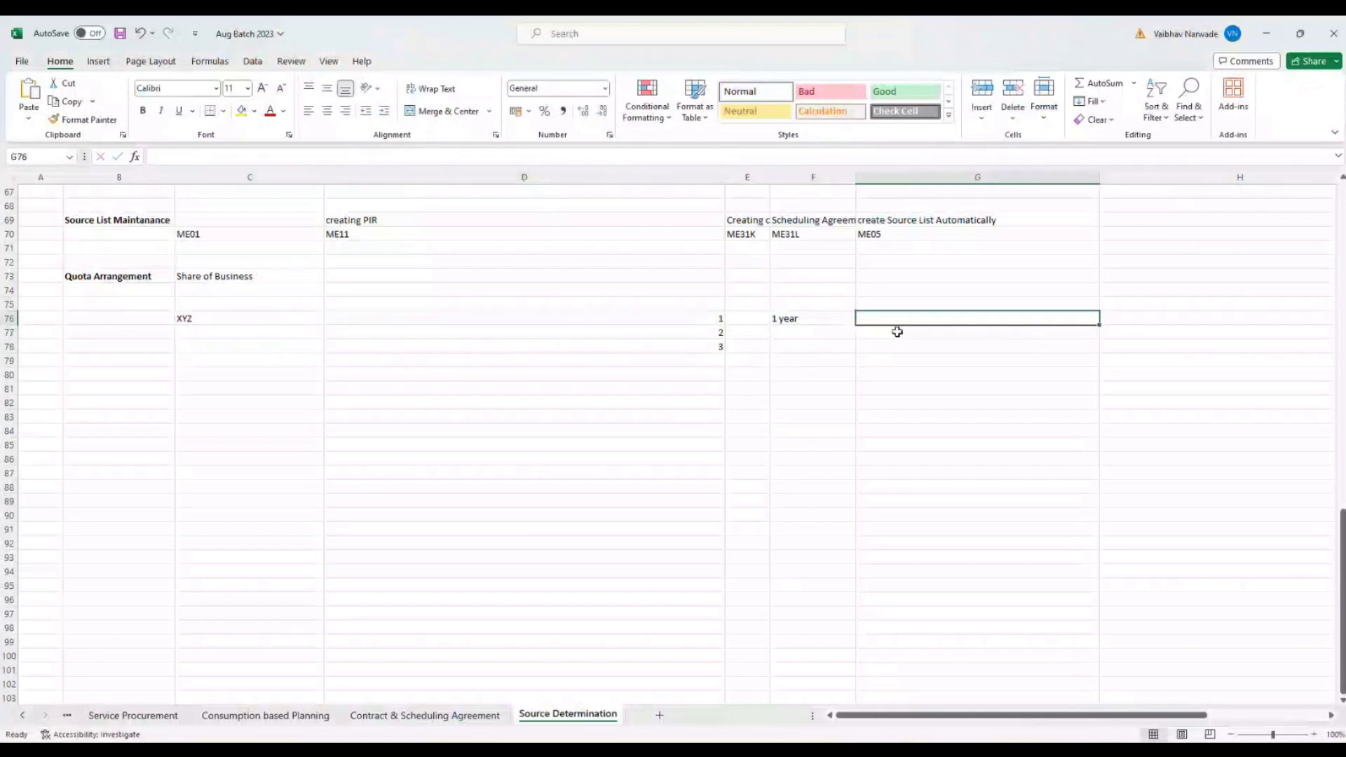
pyautogui.write('Source')
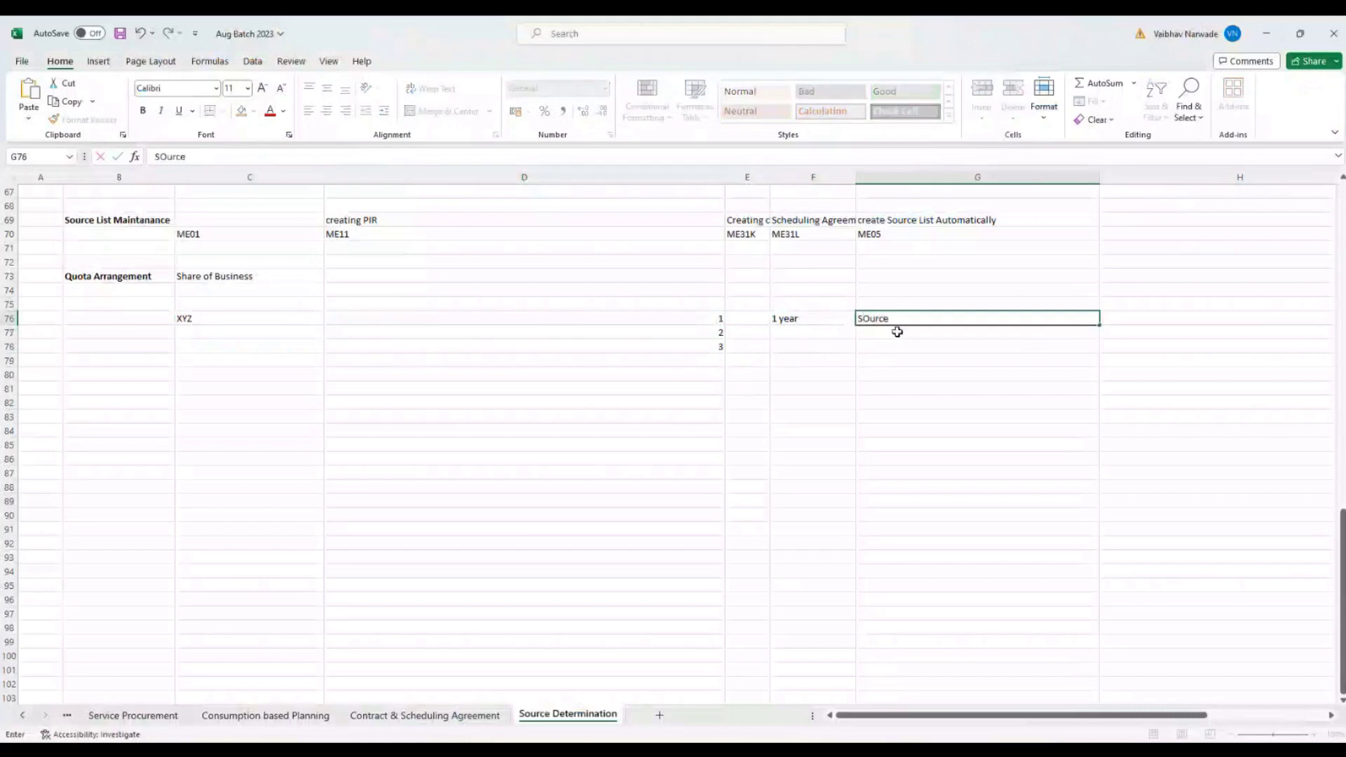
pyautogui.write(' List')
pyautogui.press('Return')
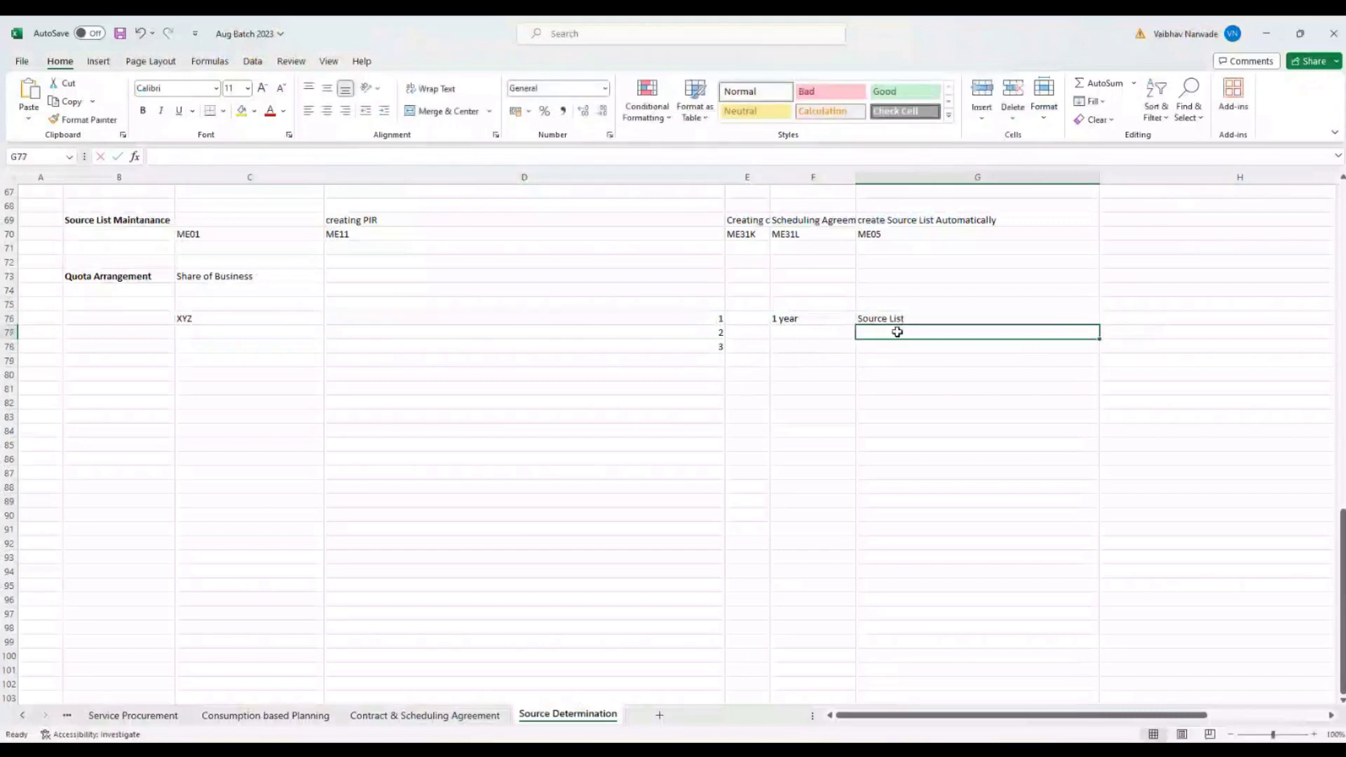
pyautogui.click(716, 333)
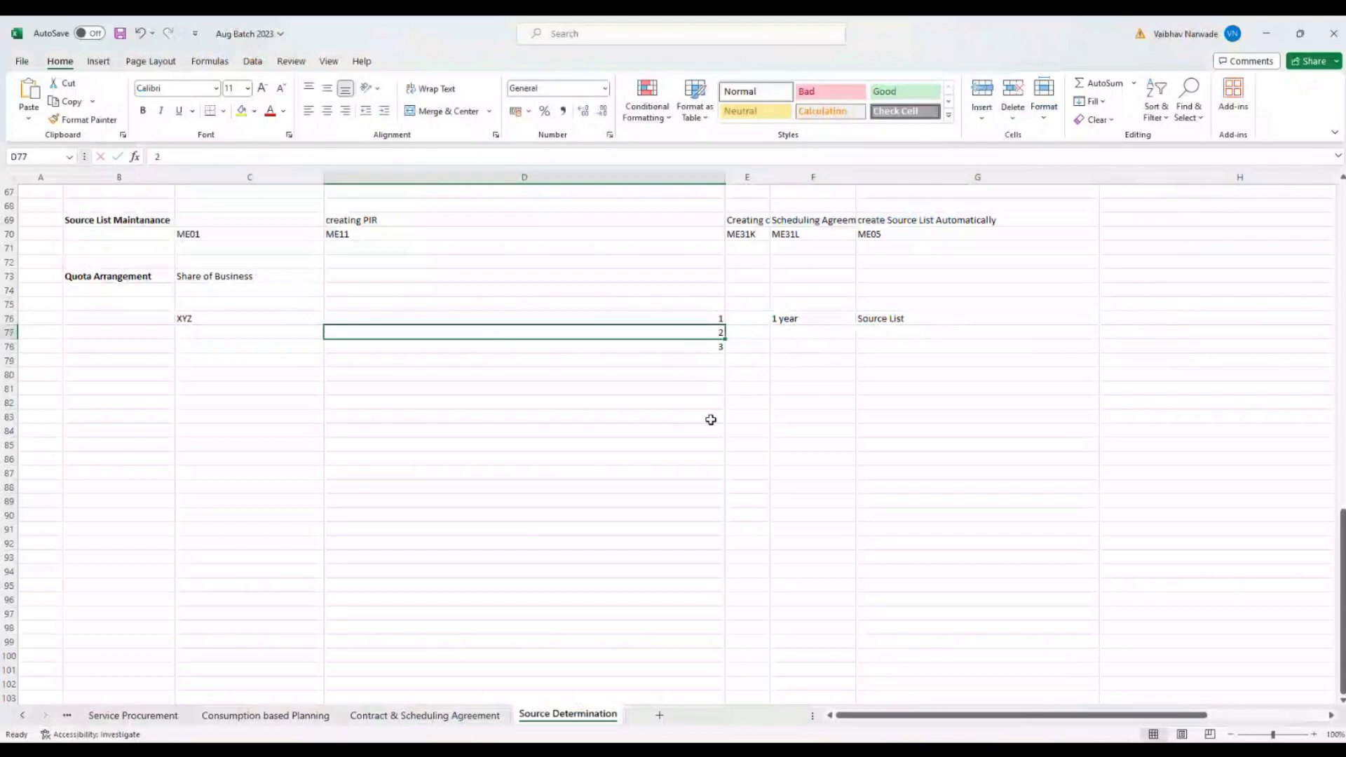
pyautogui.click(709, 417)
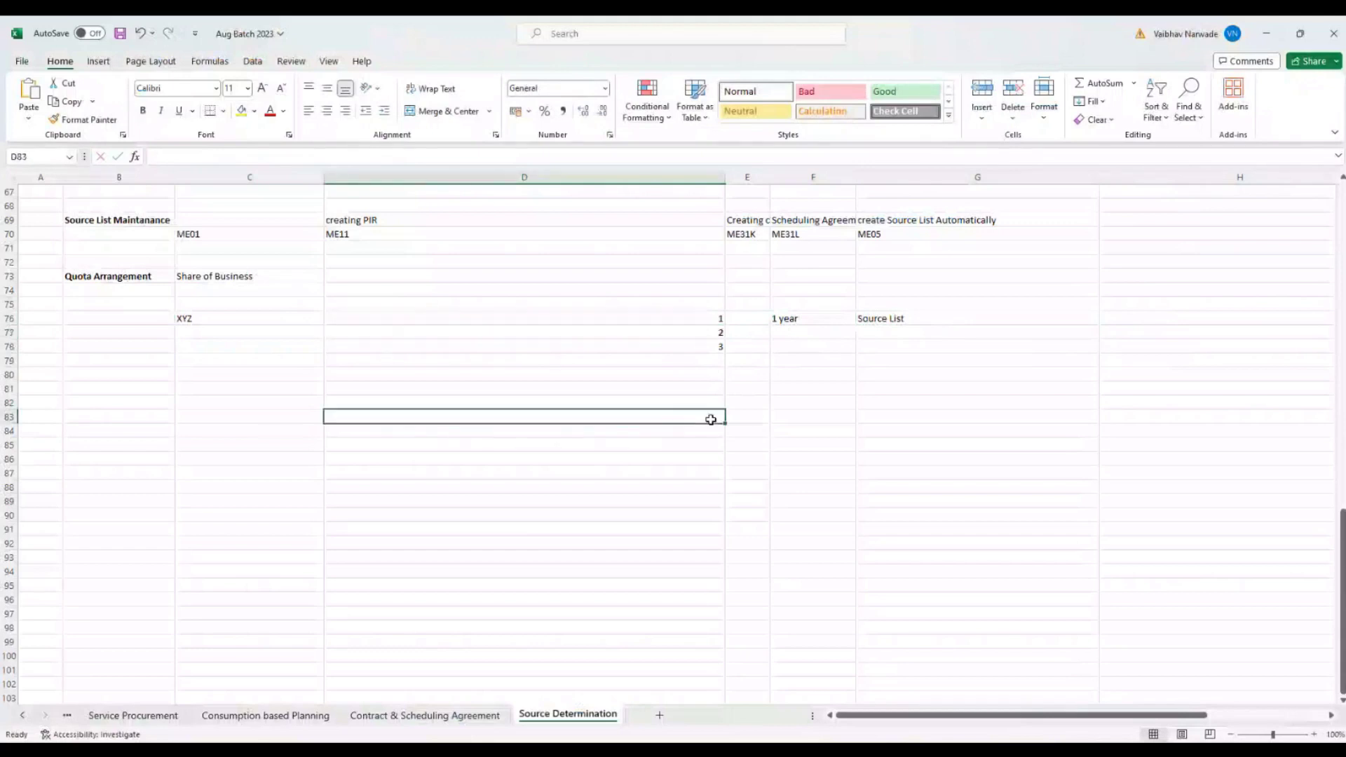
pyautogui.click(932, 332)
pyautogui.click(904, 321)
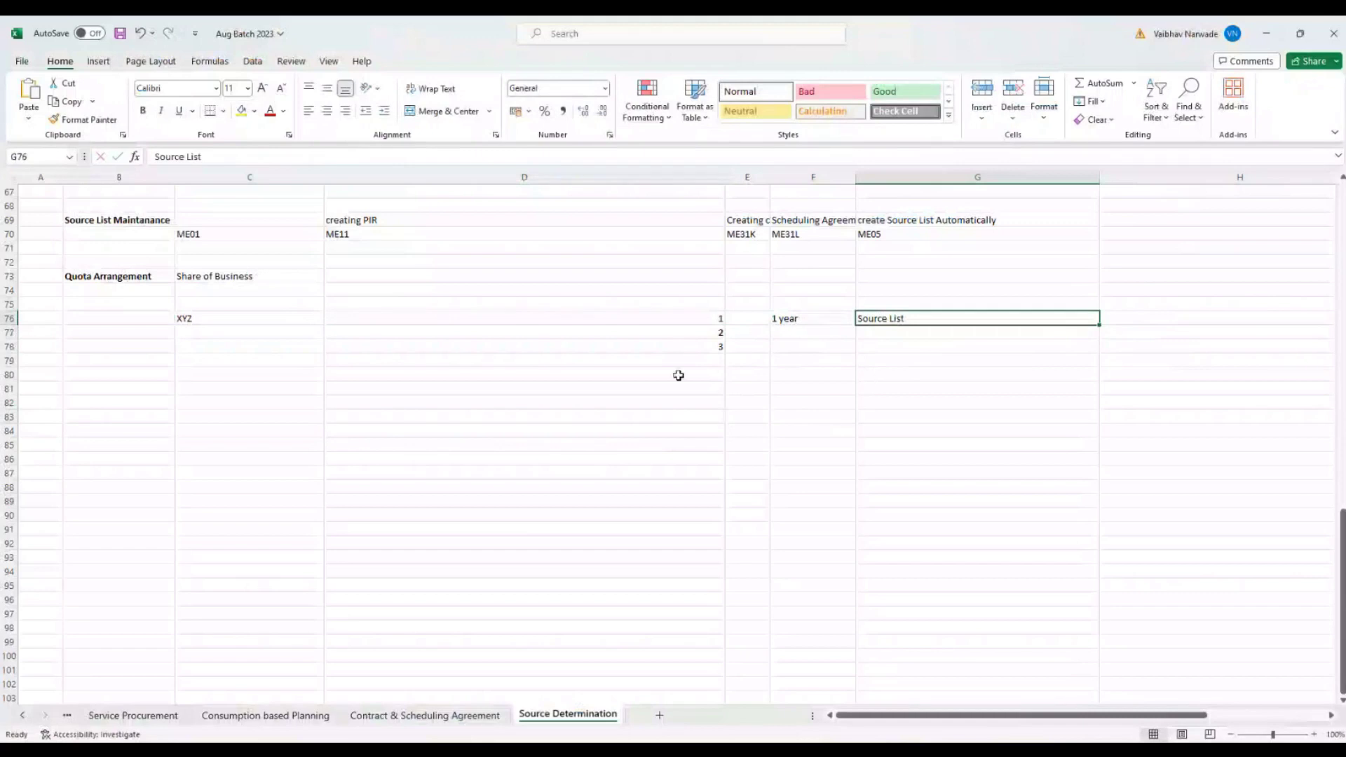
# Step: Make the number 2 in cell D77 bold
pyautogui.click(719, 336)
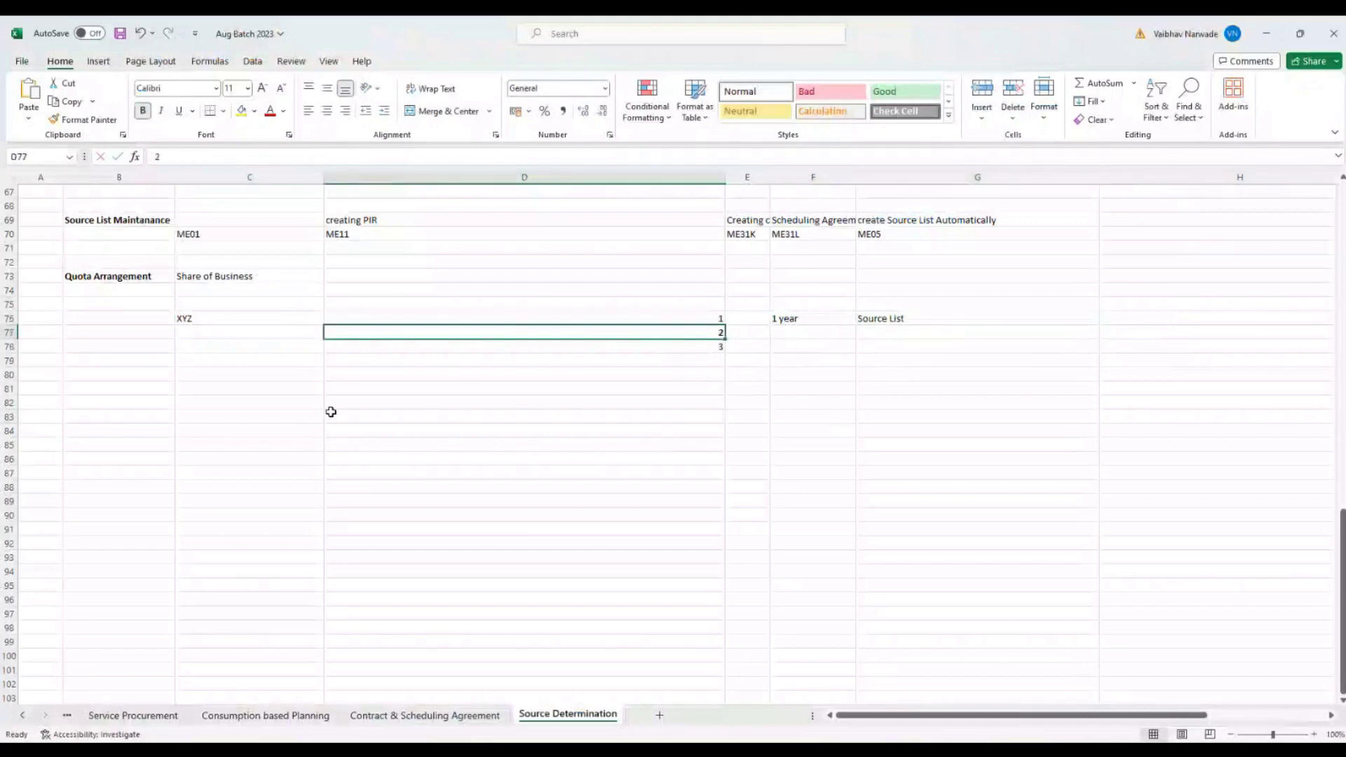
pyautogui.click(691, 319)
pyautogui.click(694, 349)
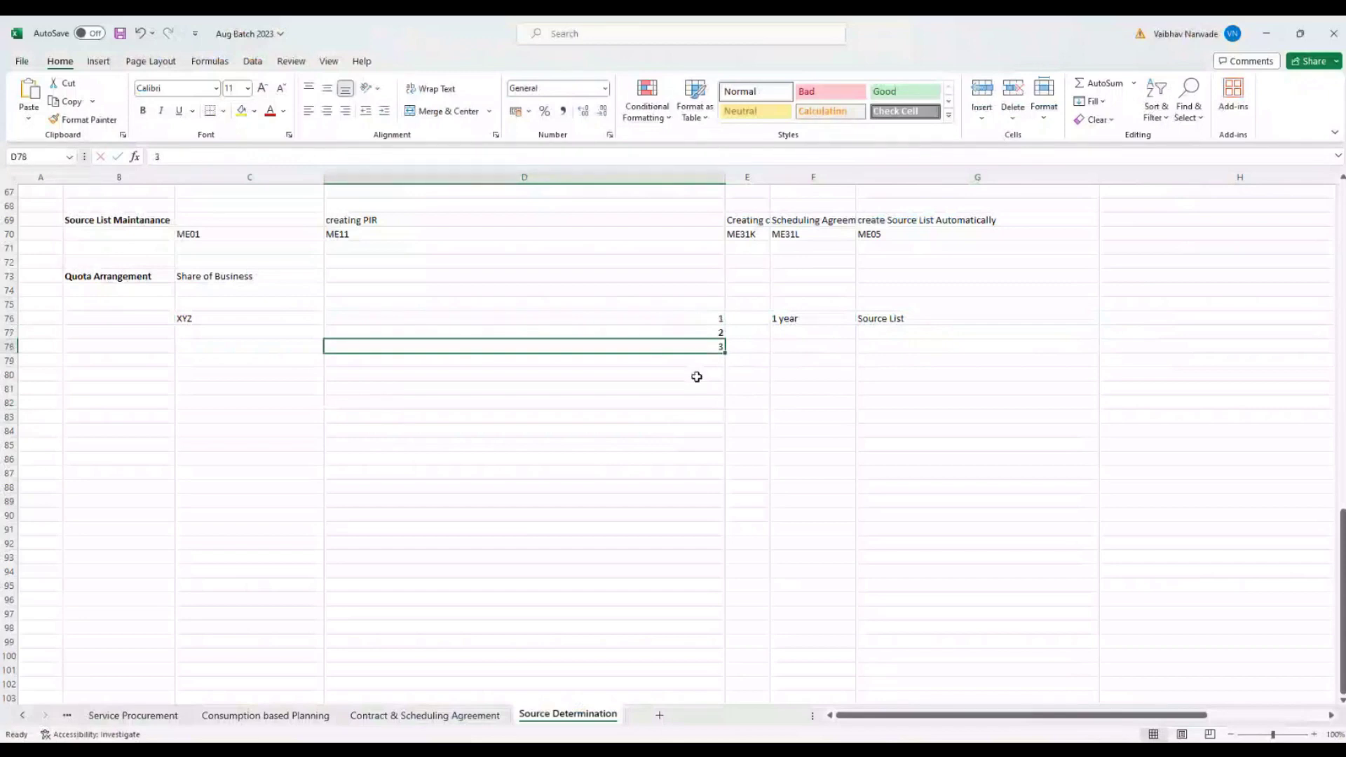
pyautogui.click(688, 332)
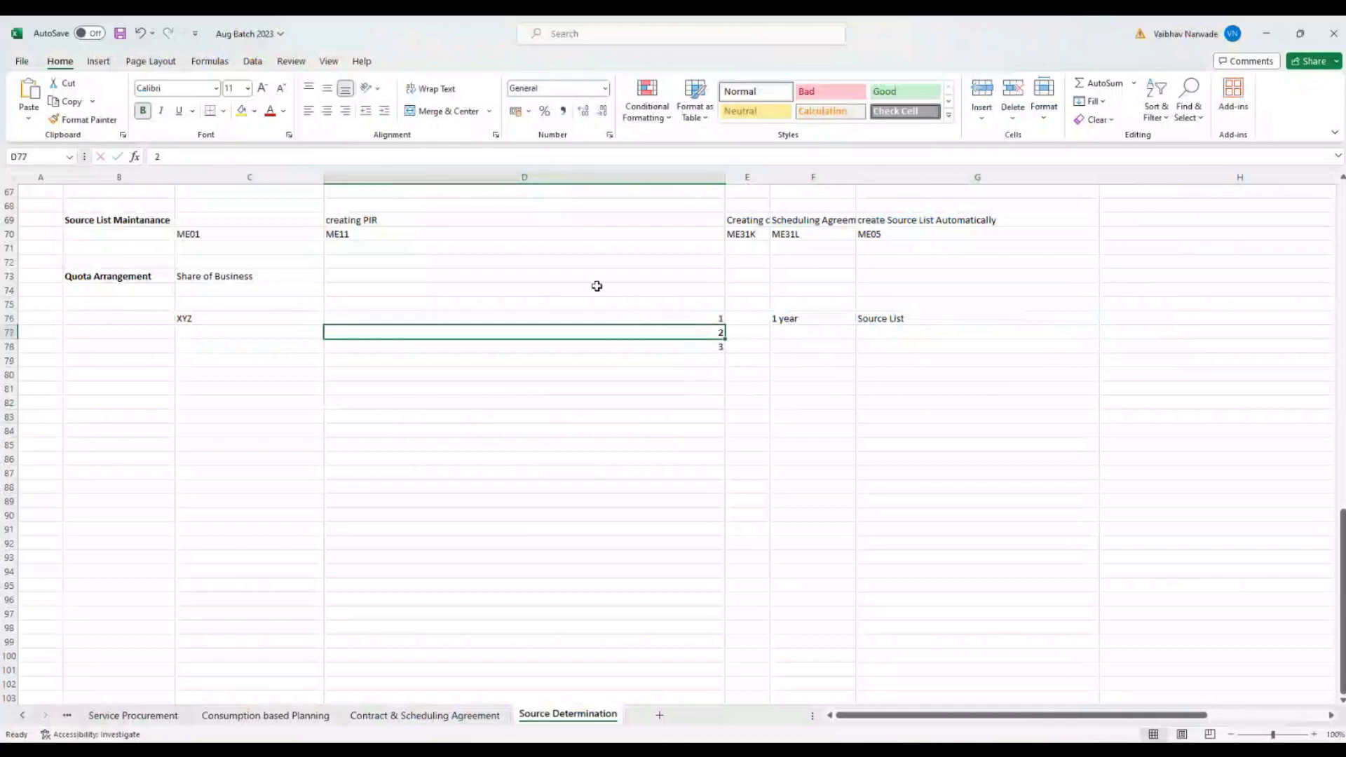
# Step: Enter the quantity 60000 in cell D74, above the numbered list
pyautogui.click(566, 292)
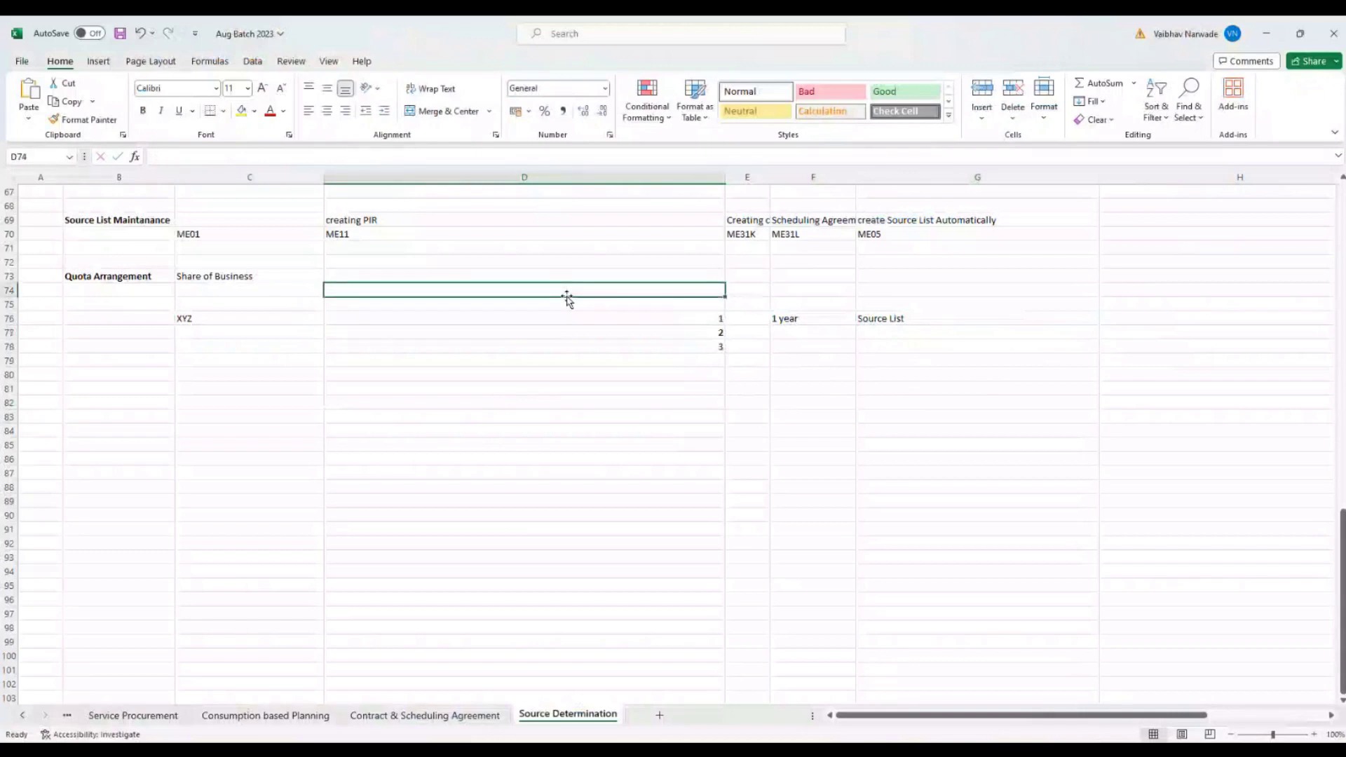
pyautogui.write('60000')
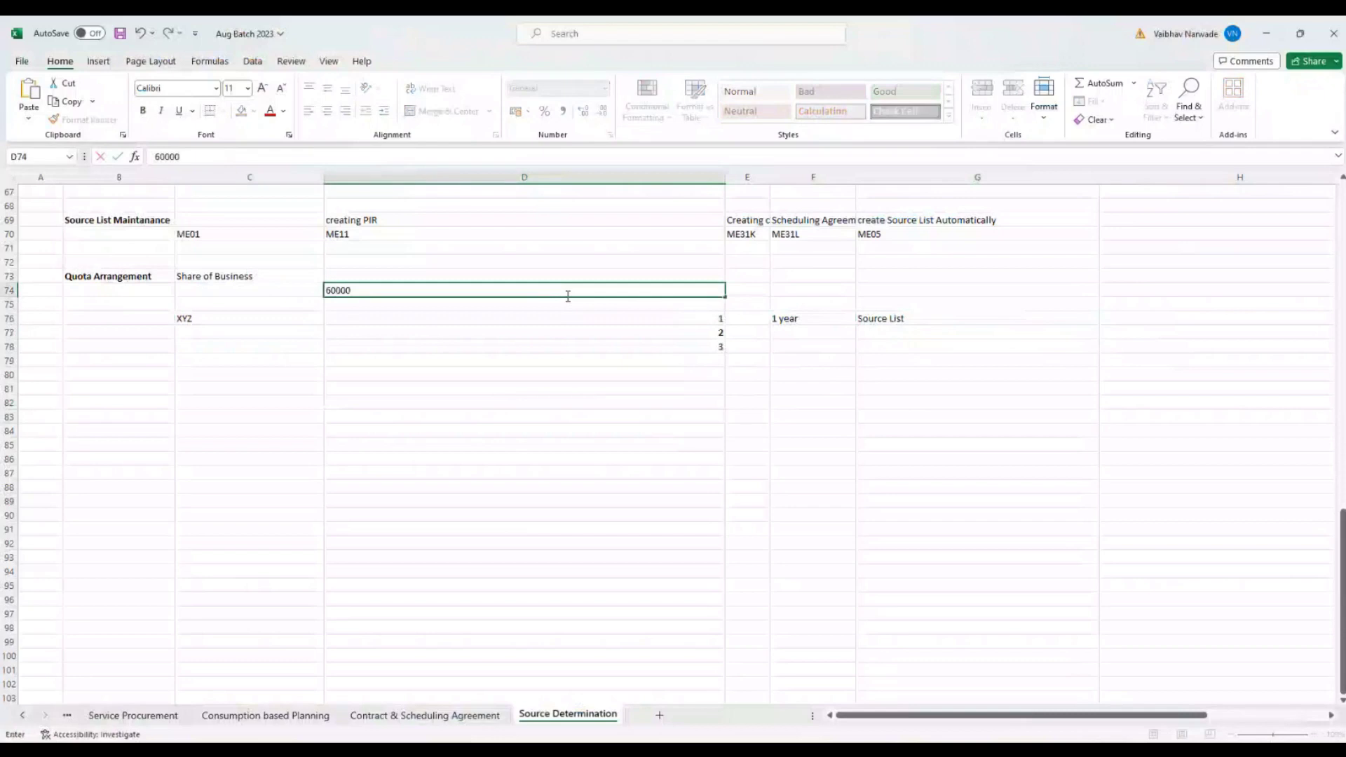
pyautogui.press('Return')
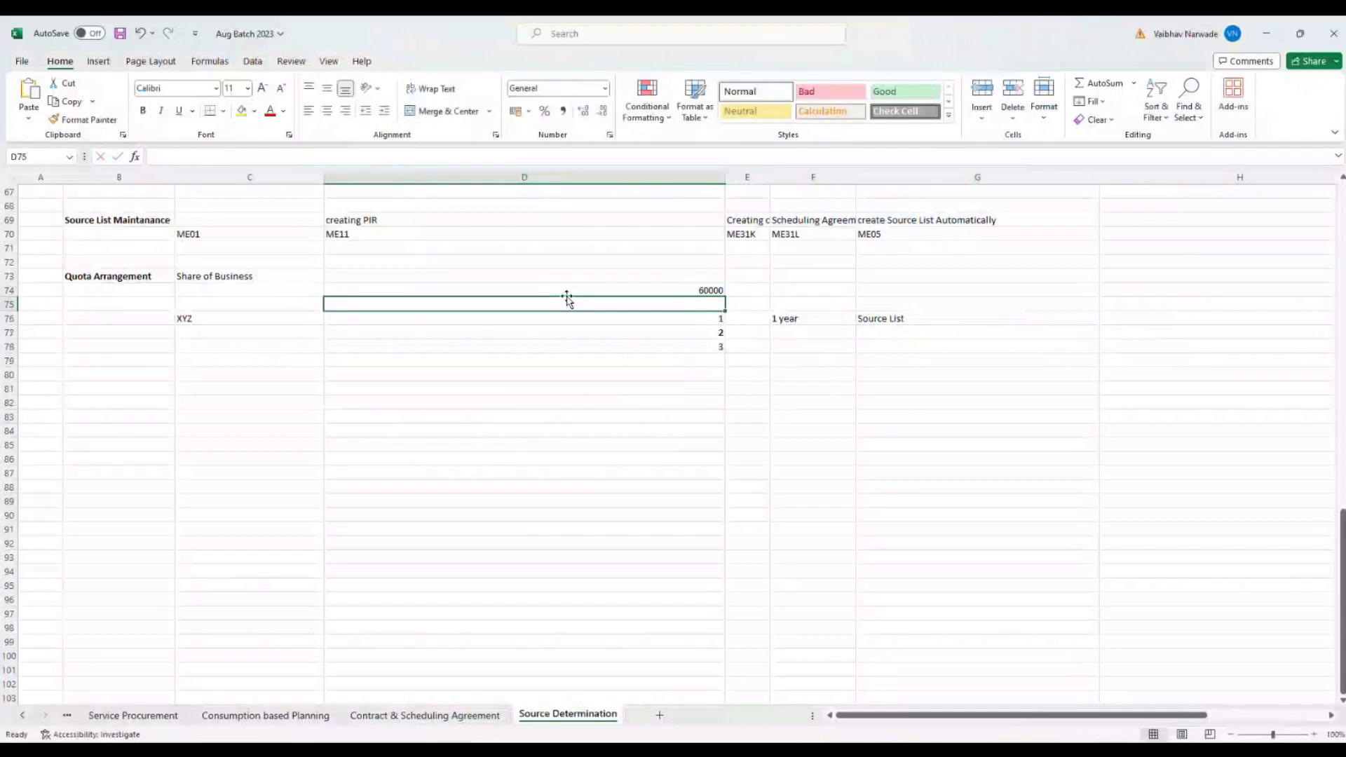
# Step: Change the period in cell F76 to "3 Months"
pyautogui.click(248, 318)
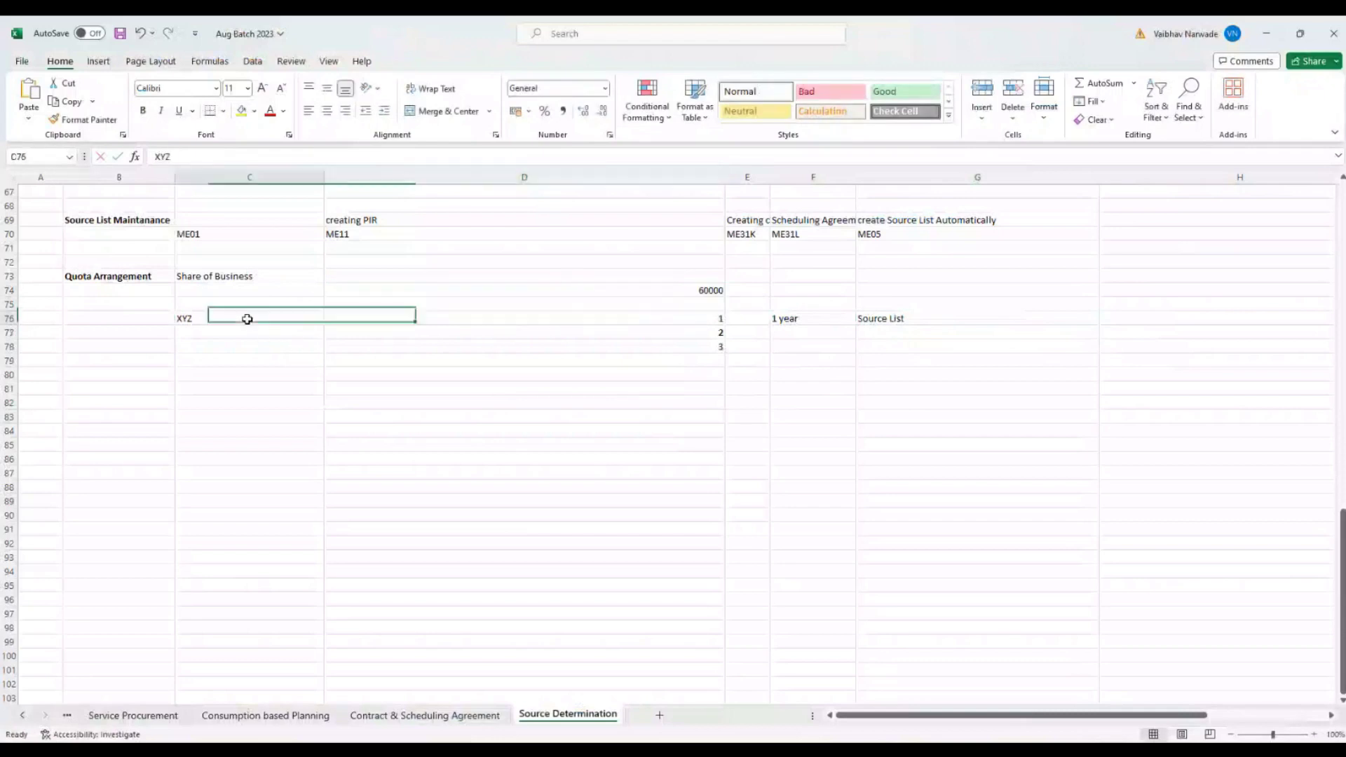
pyautogui.doubleClick(786, 319)
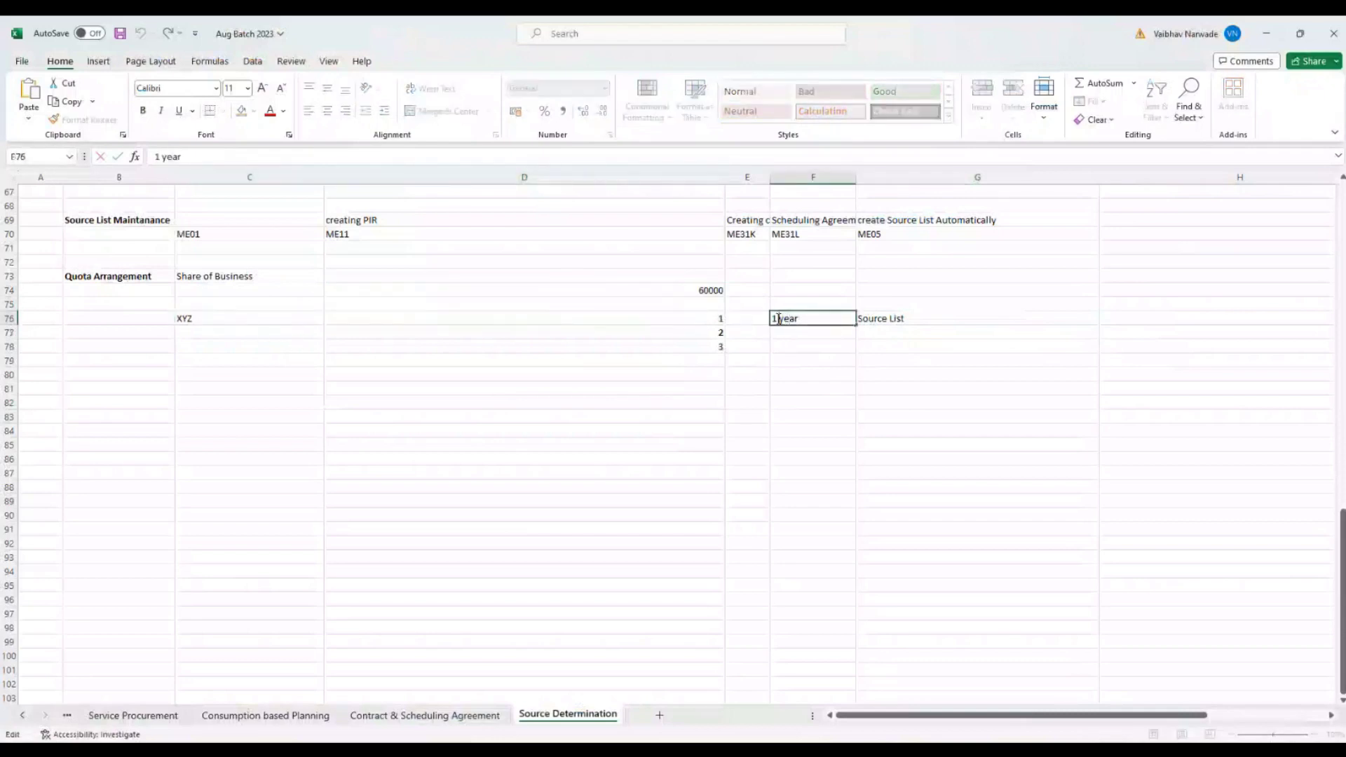
pyautogui.click(778, 319)
pyautogui.press('BackSpace')
pyautogui.write('3')
pyautogui.press('Return')
pyautogui.click(795, 319)
pyautogui.doubleClick(795, 319)
pyautogui.press('BackSpace')
pyautogui.press('BackSpace')
pyautogui.press('BackSpace')
pyautogui.press('BackSpace')
pyautogui.press('BackSpace')
pyautogui.write('Months')
pyautogui.press('Return')
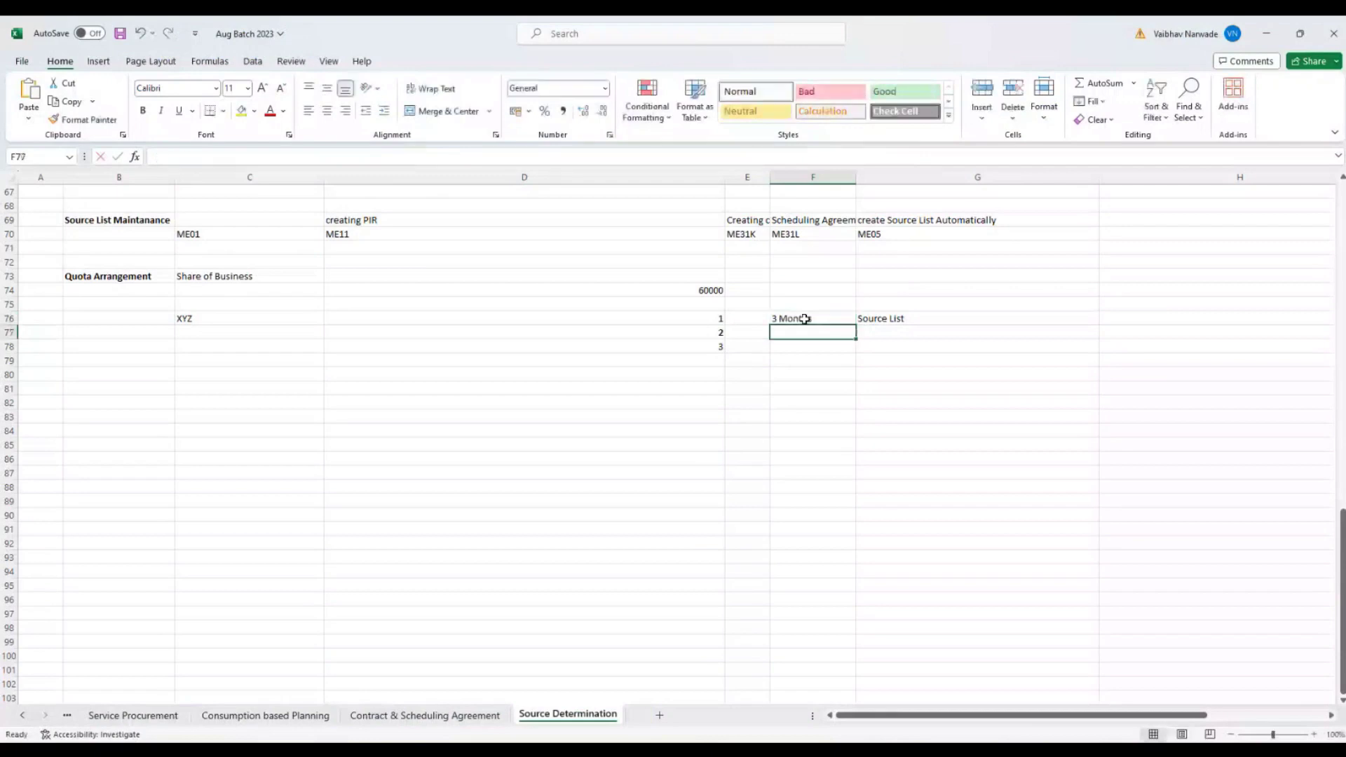
# Step: Make the quantity in cell D74 and the material name XYZ in cell C76 bold
pyautogui.click(688, 295)
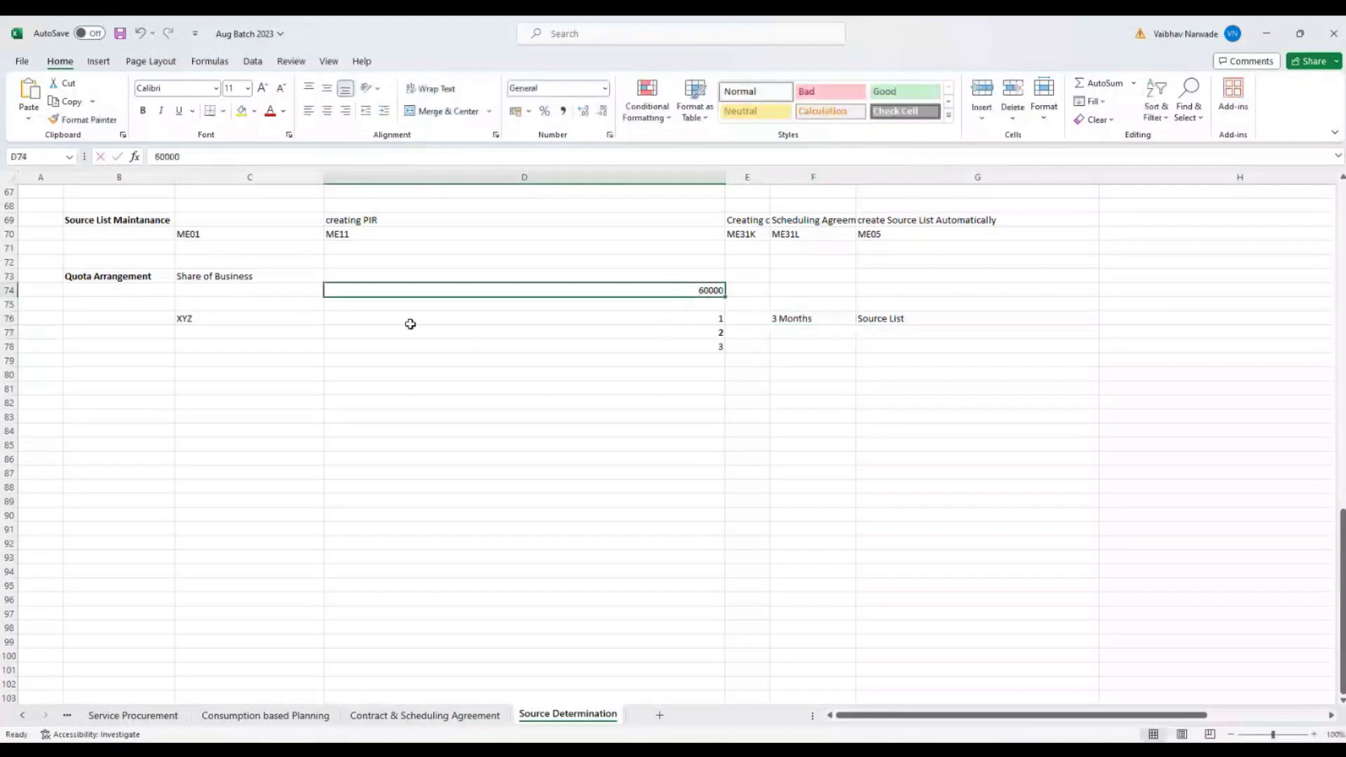
pyautogui.click(294, 318)
pyautogui.click(701, 289)
pyautogui.hotkey('ctrl', 'b')
pyautogui.click(252, 332)
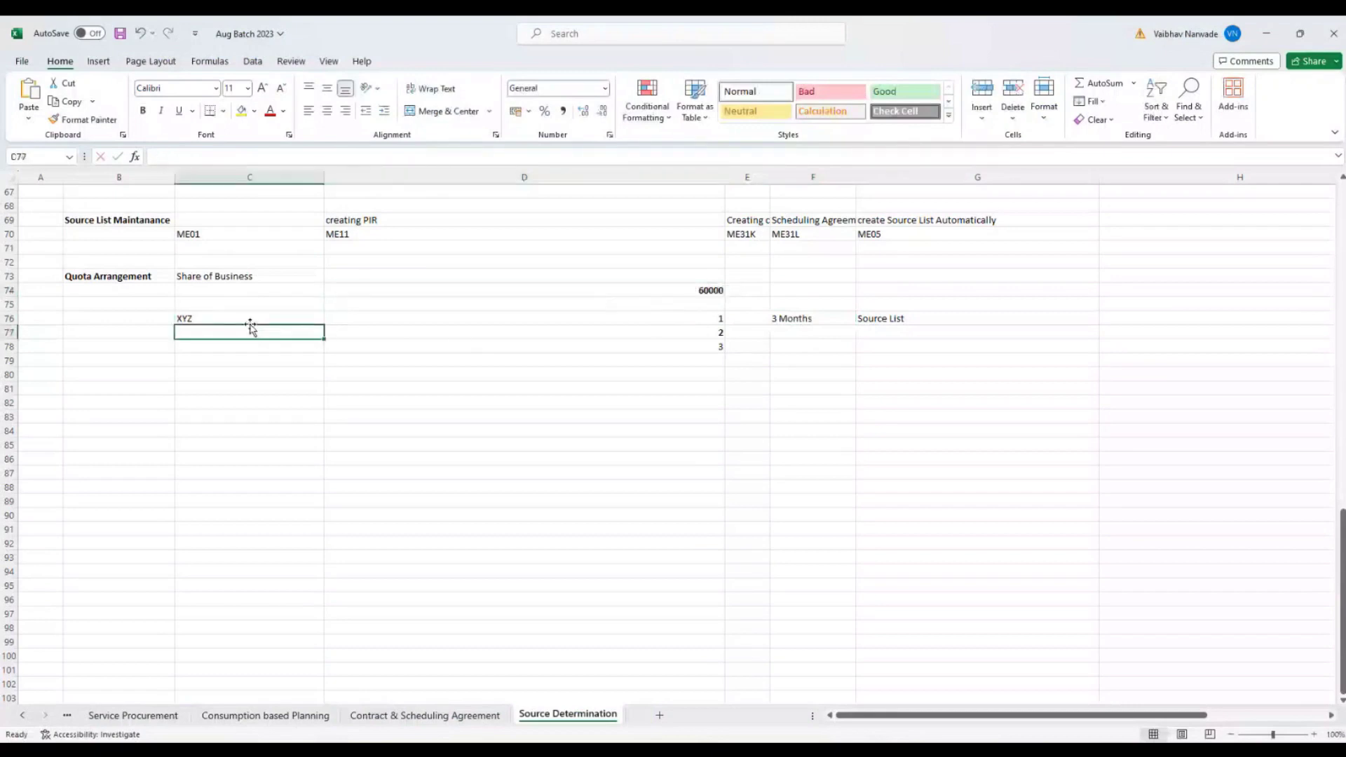
pyautogui.click(234, 317)
pyautogui.hotkey('ctrl', 'b')
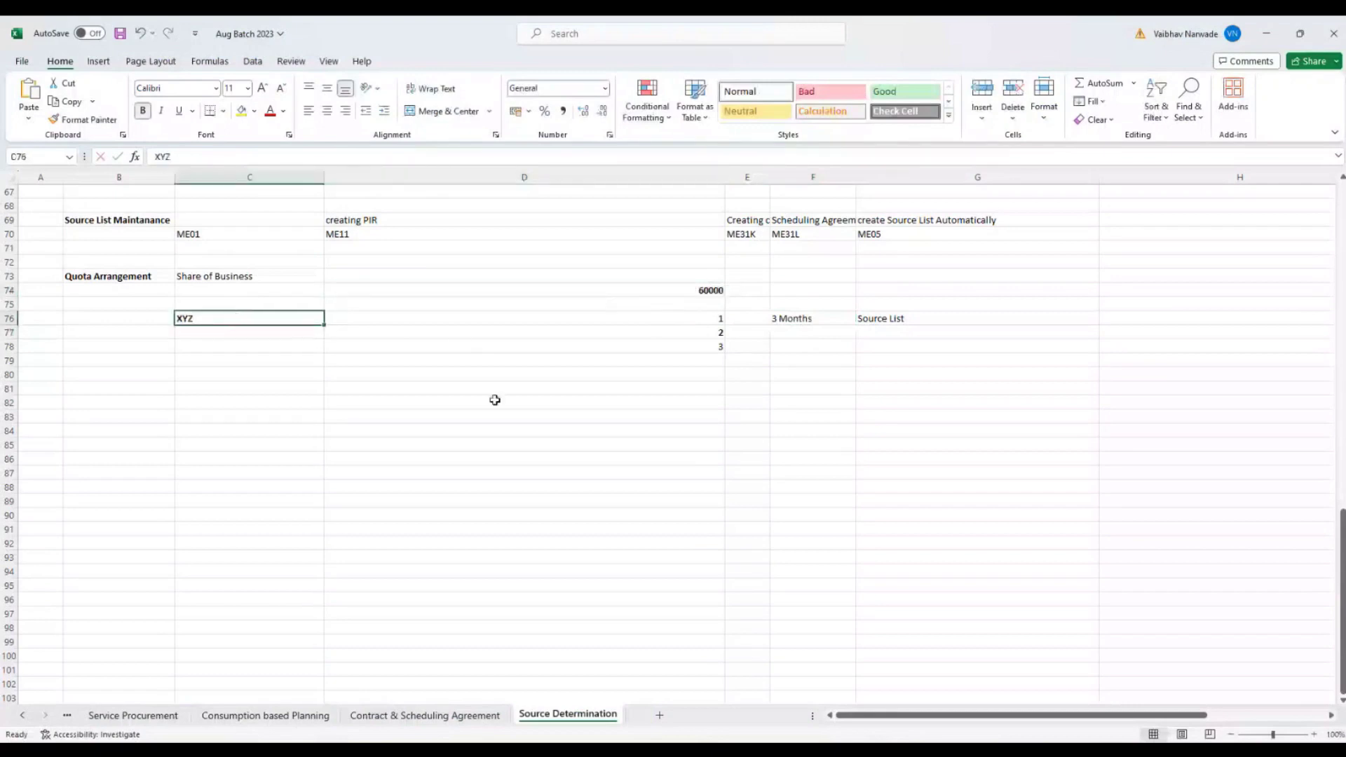
pyautogui.click(700, 334)
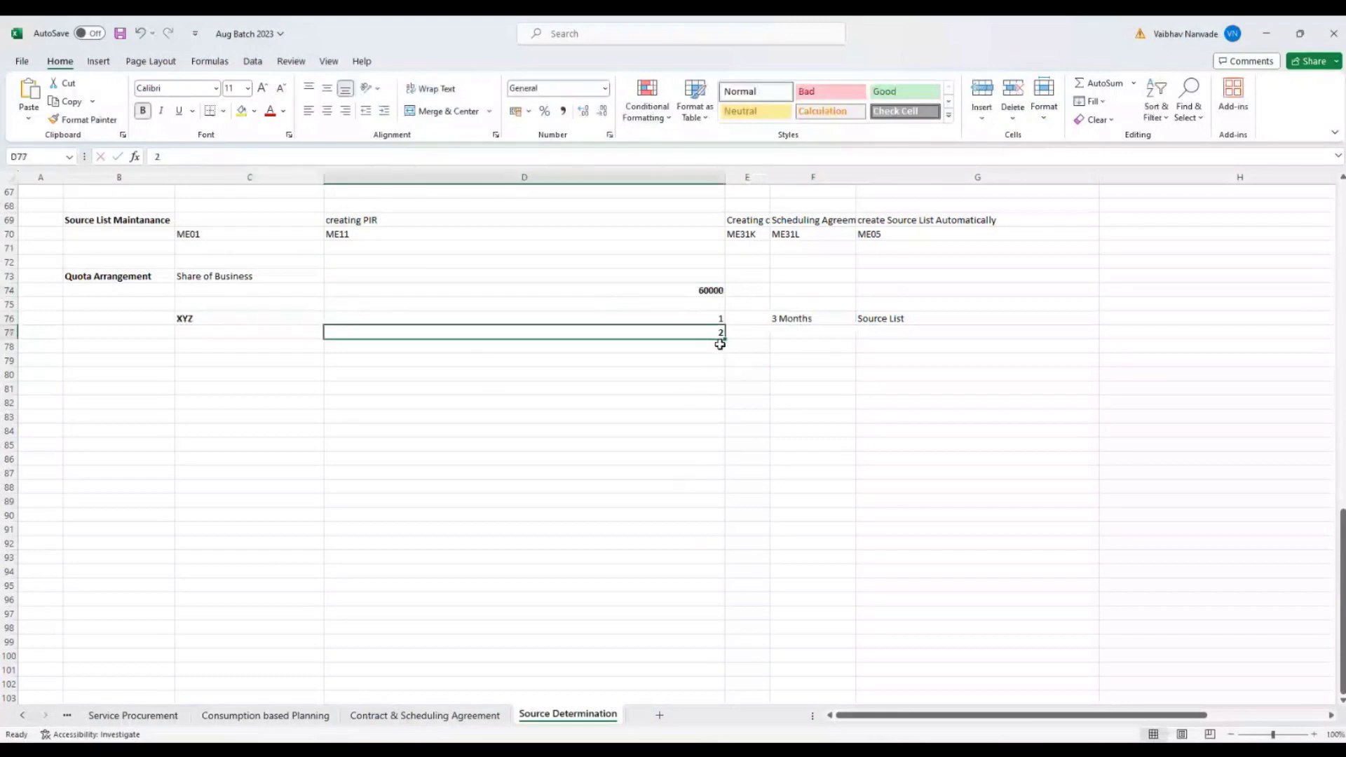
pyautogui.moveTo(720, 344); pyautogui.dragTo(719, 364)
pyautogui.click(667, 287)
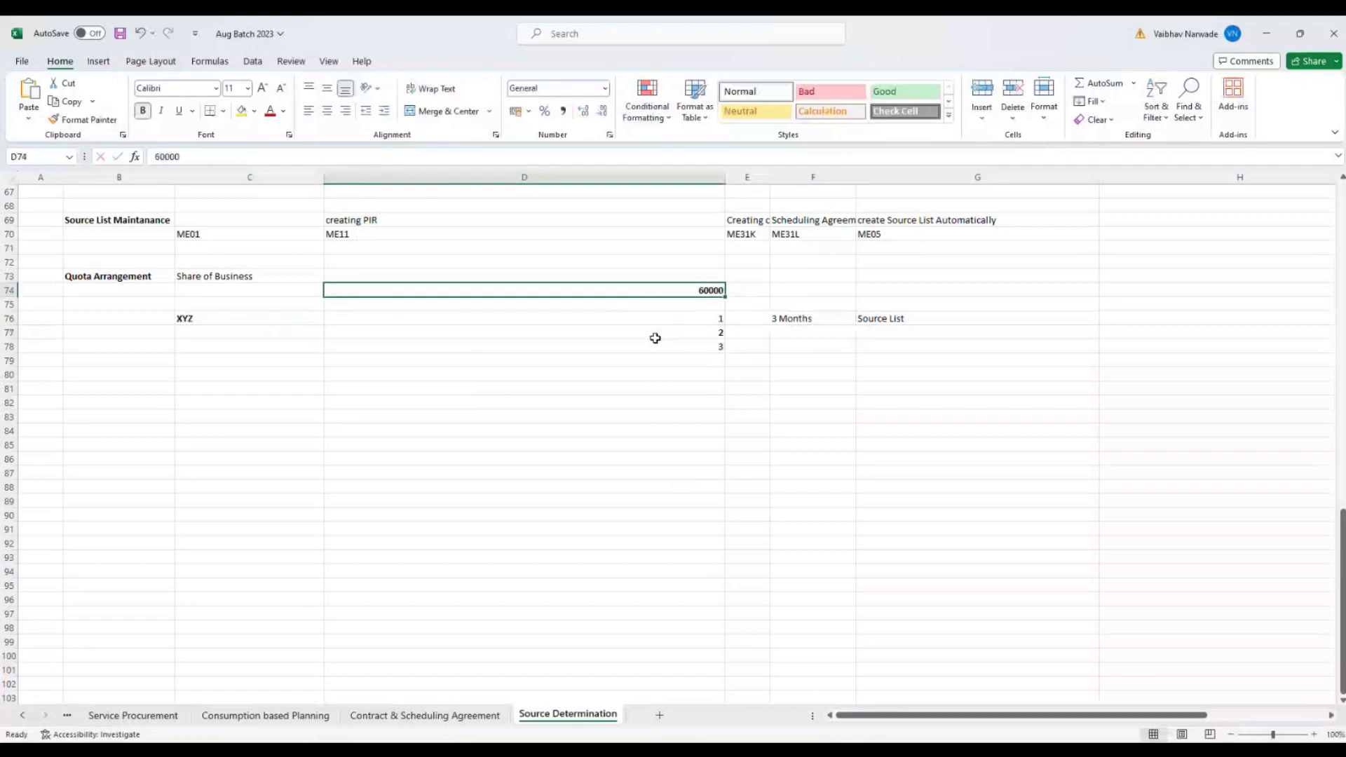
# Step: Enter the quantity 30000 in cell E77, beside number 2
pyautogui.click(743, 333)
pyautogui.write('3000')
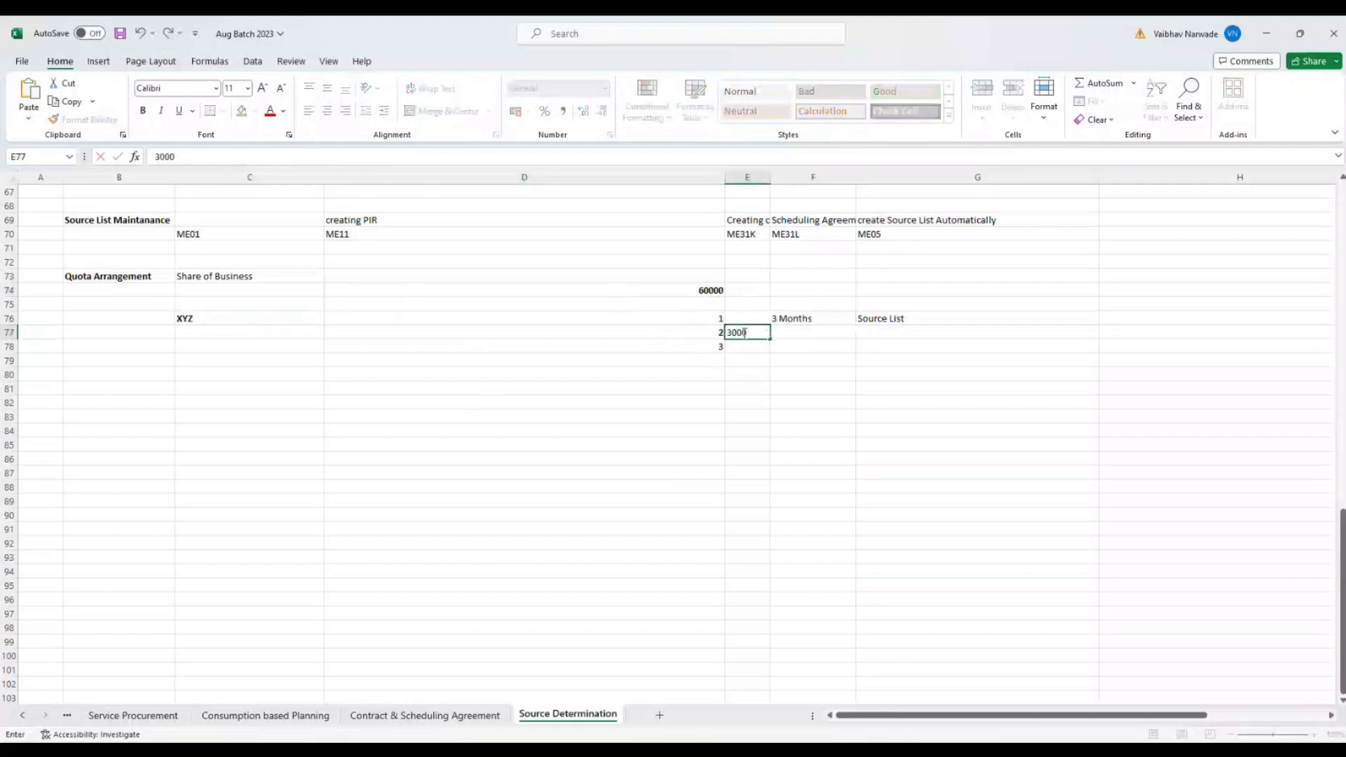
pyautogui.write('0')
pyautogui.press('Return')
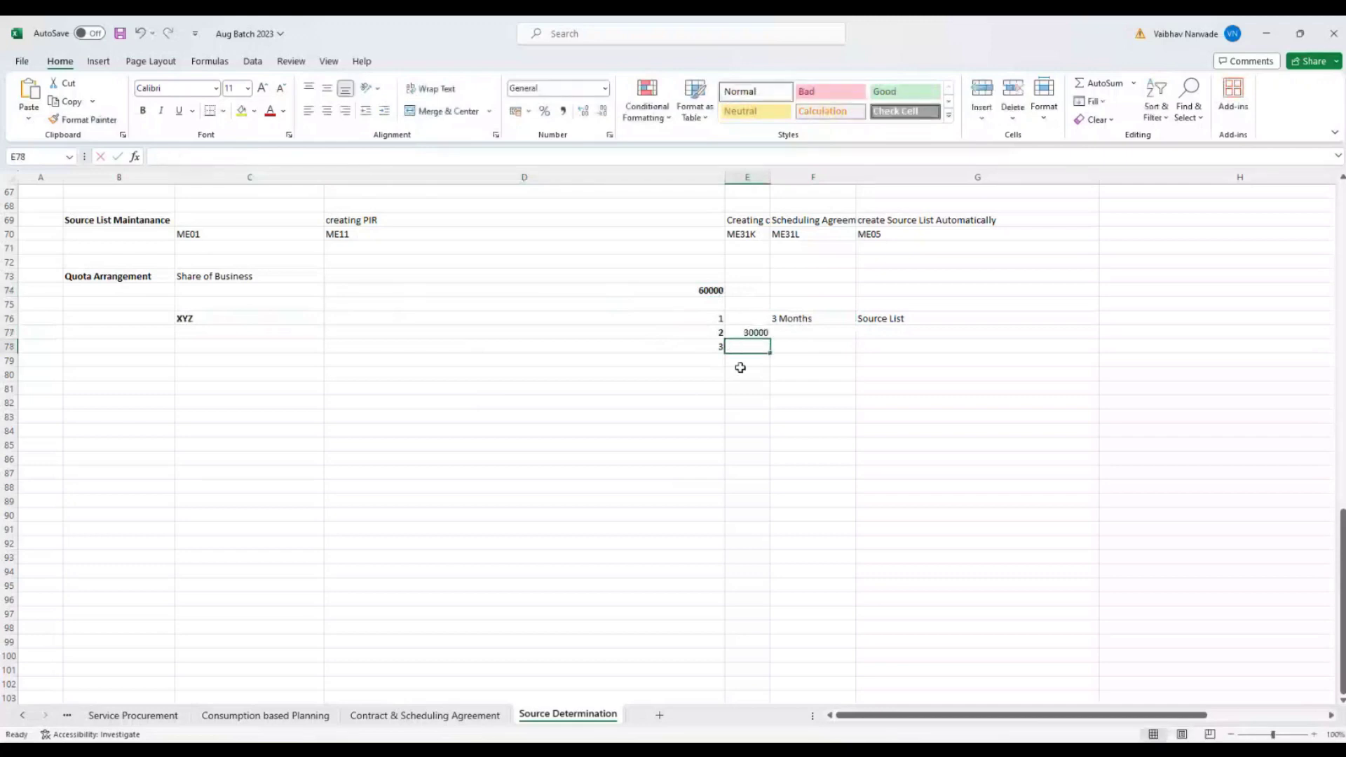
pyautogui.click(756, 334)
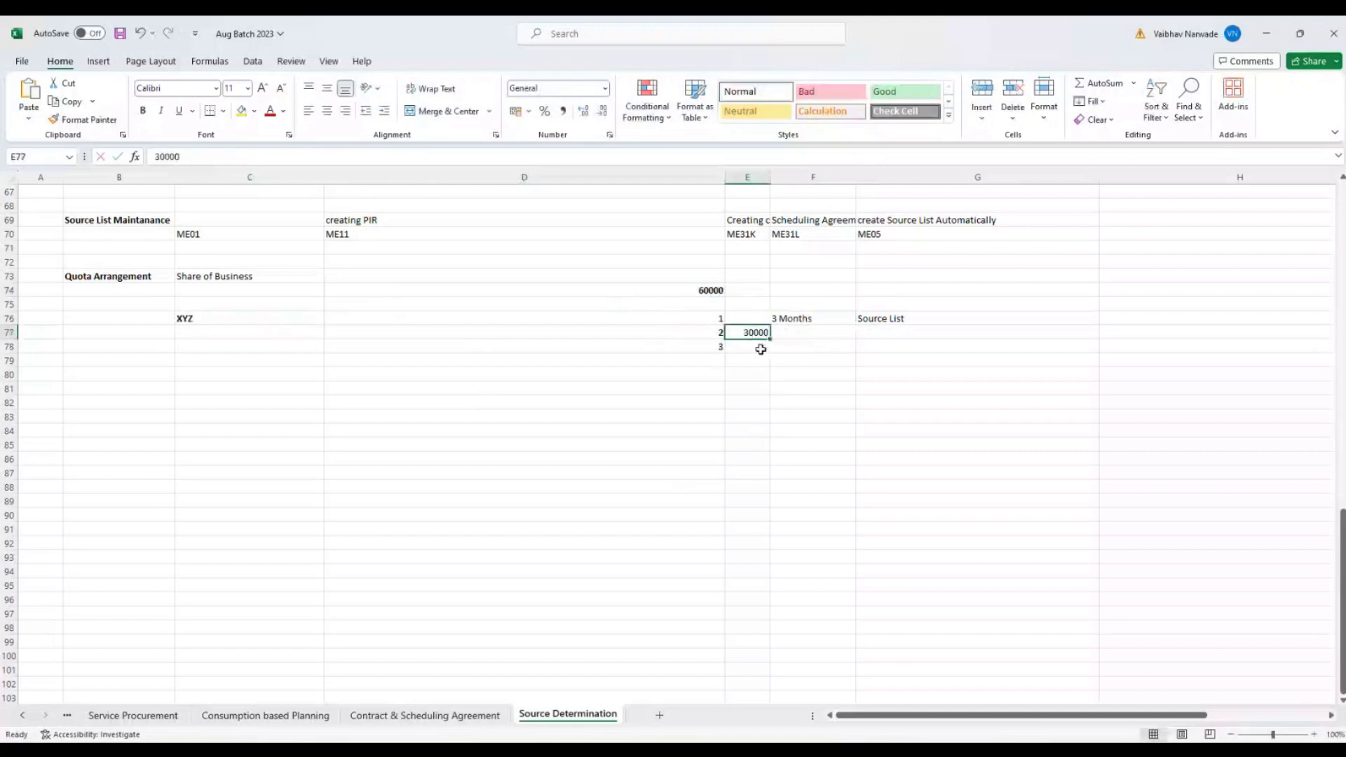
pyautogui.click(701, 290)
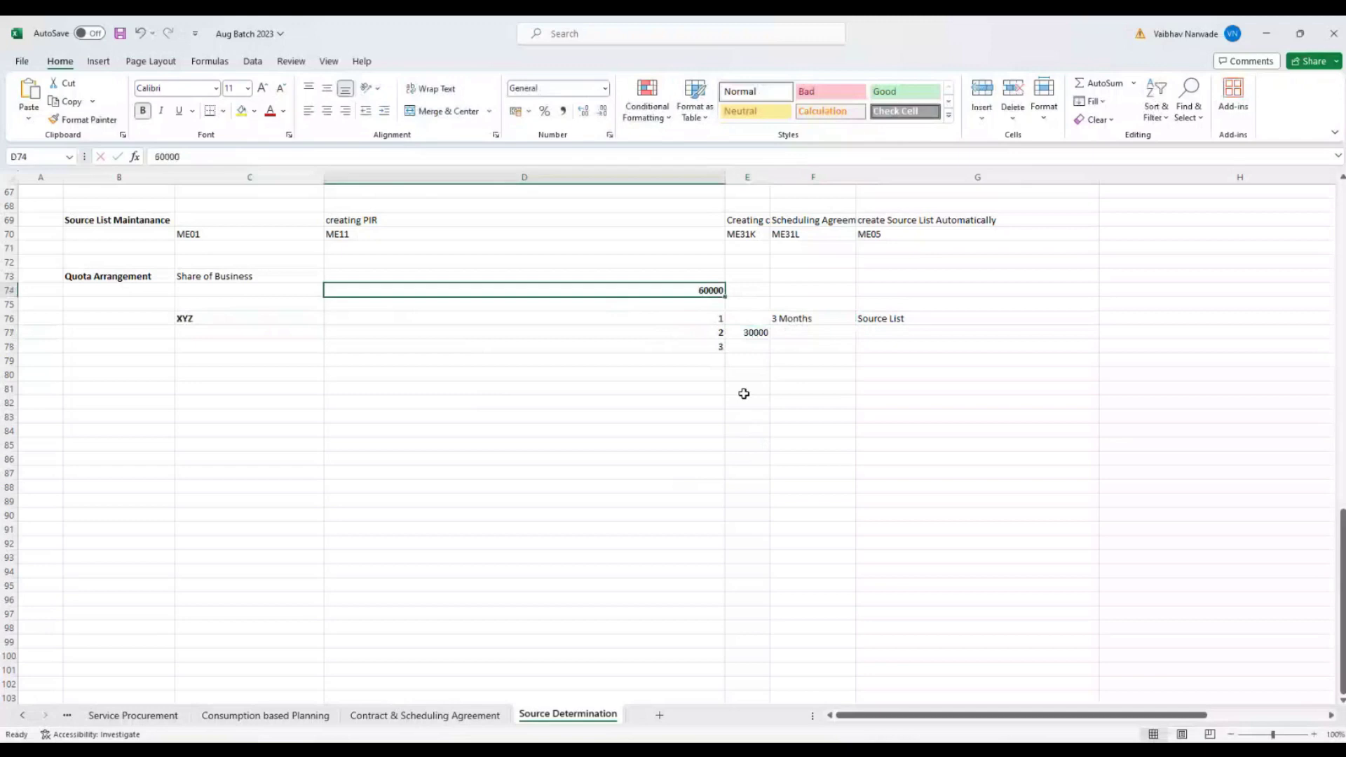
pyautogui.click(701, 335)
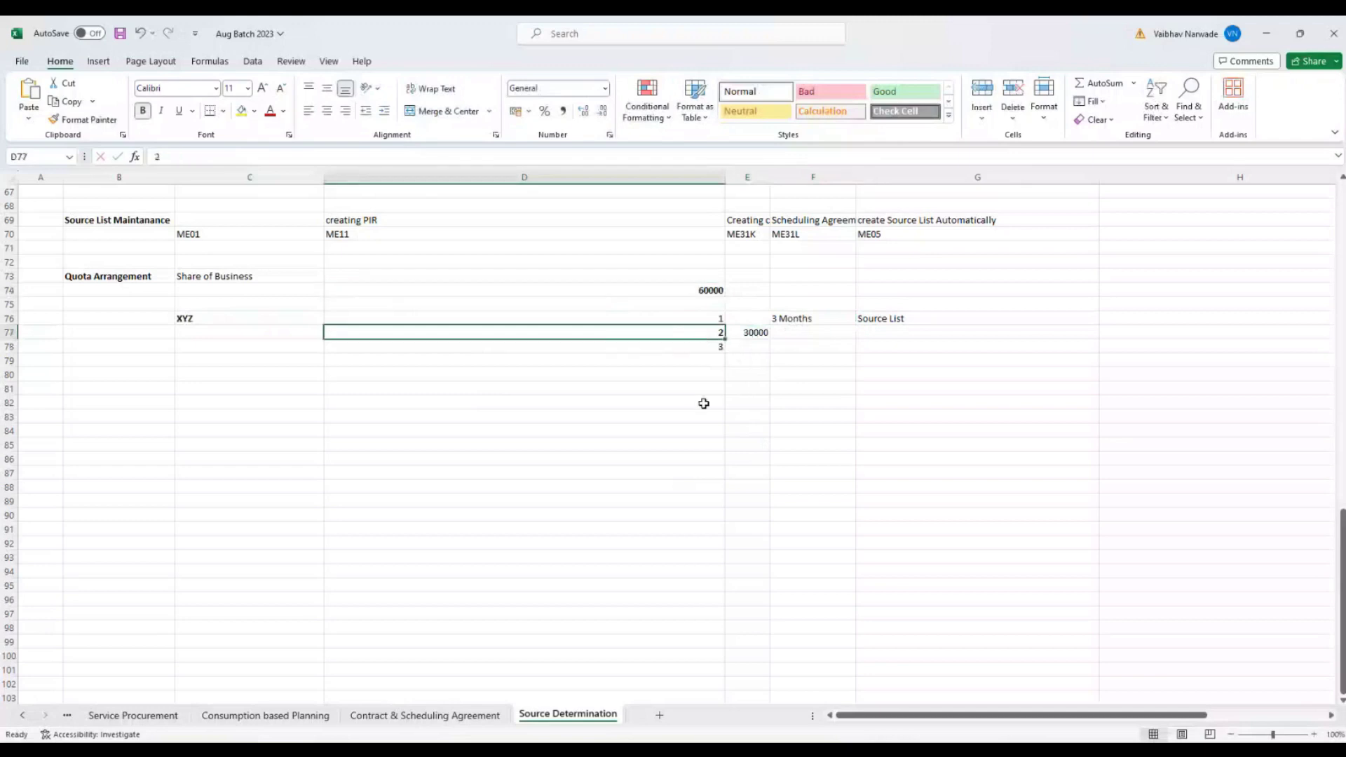
pyautogui.click(755, 333)
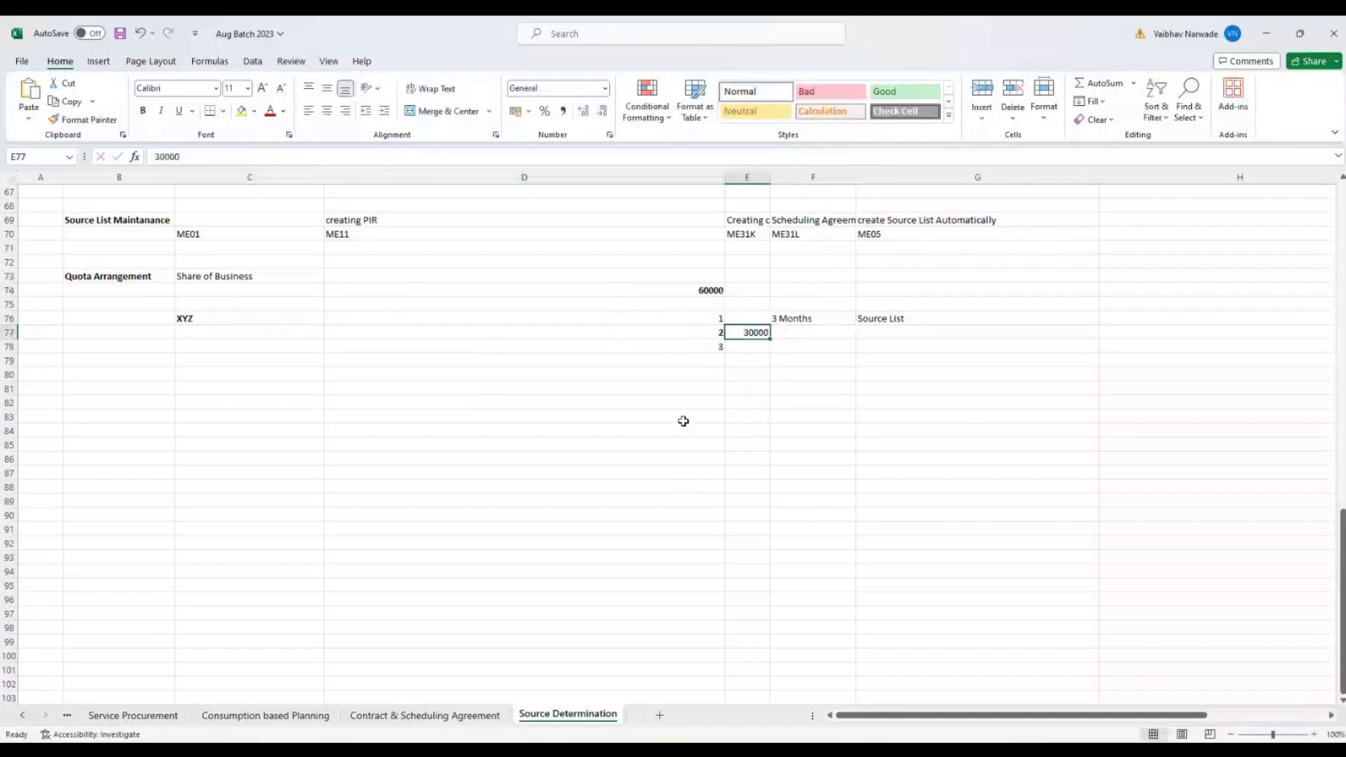
pyautogui.click(685, 346)
pyautogui.click(682, 317)
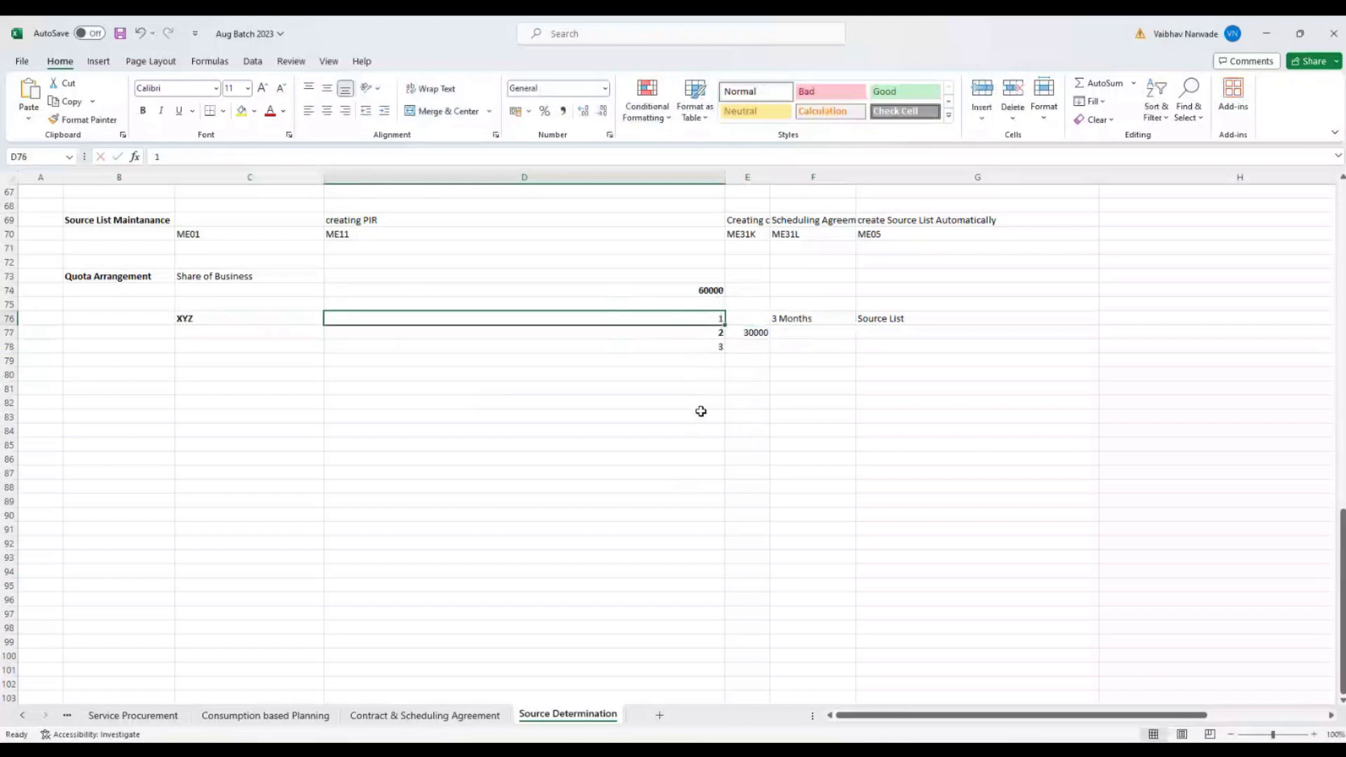
pyautogui.click(666, 292)
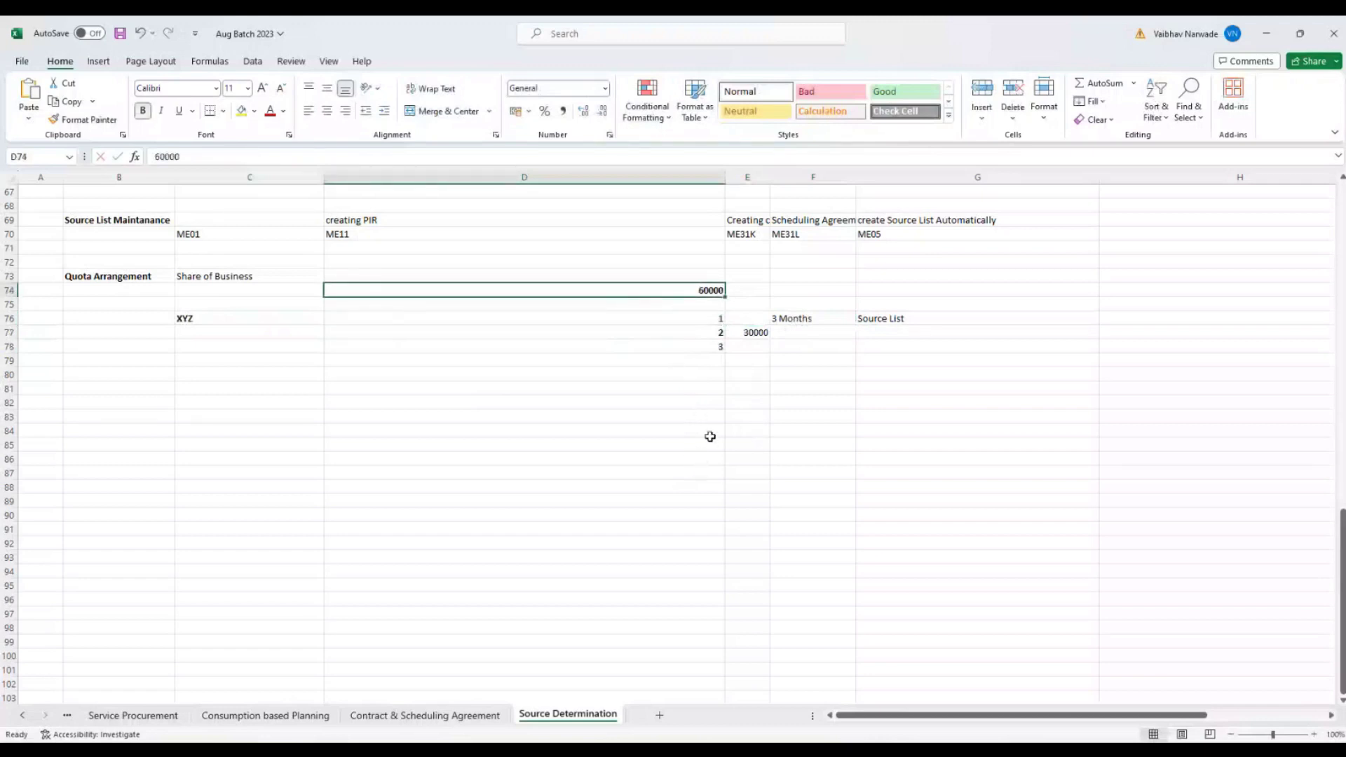
pyautogui.click(660, 324)
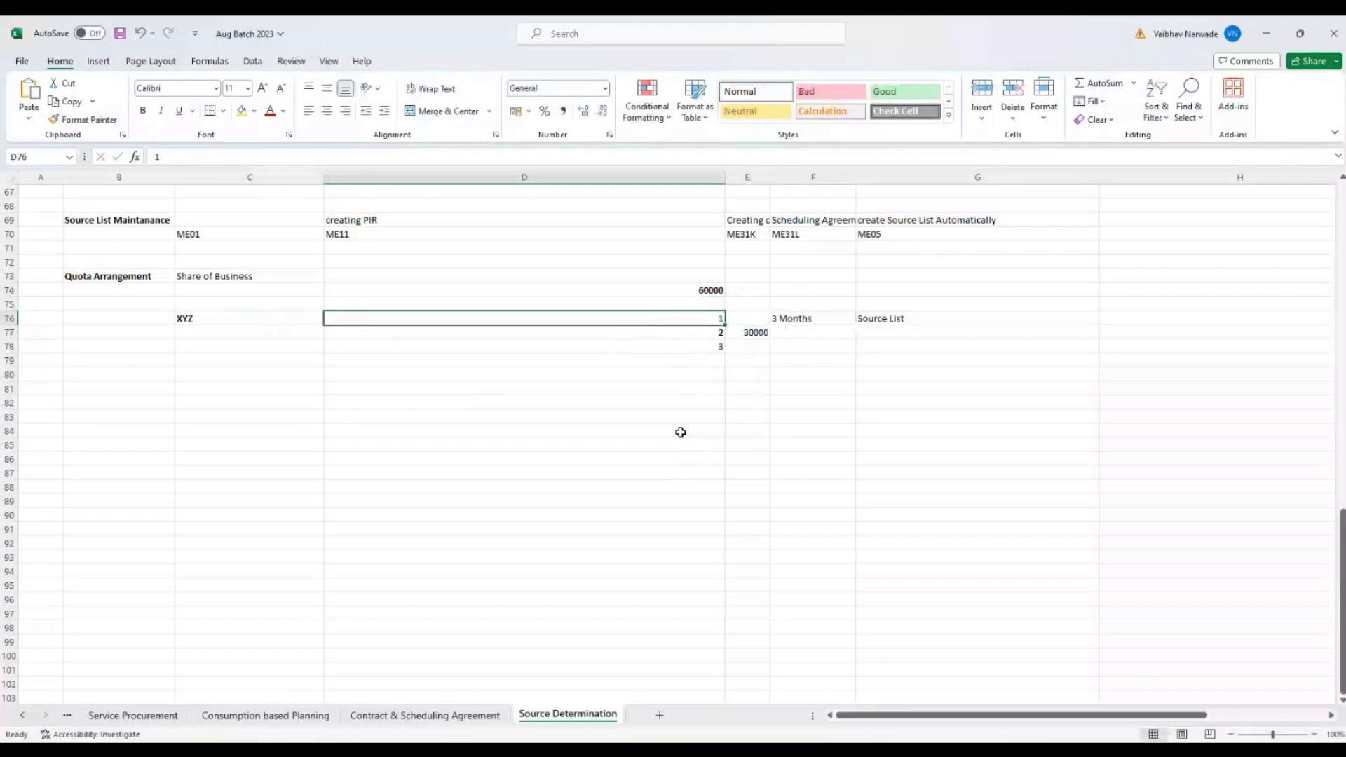
pyautogui.click(750, 322)
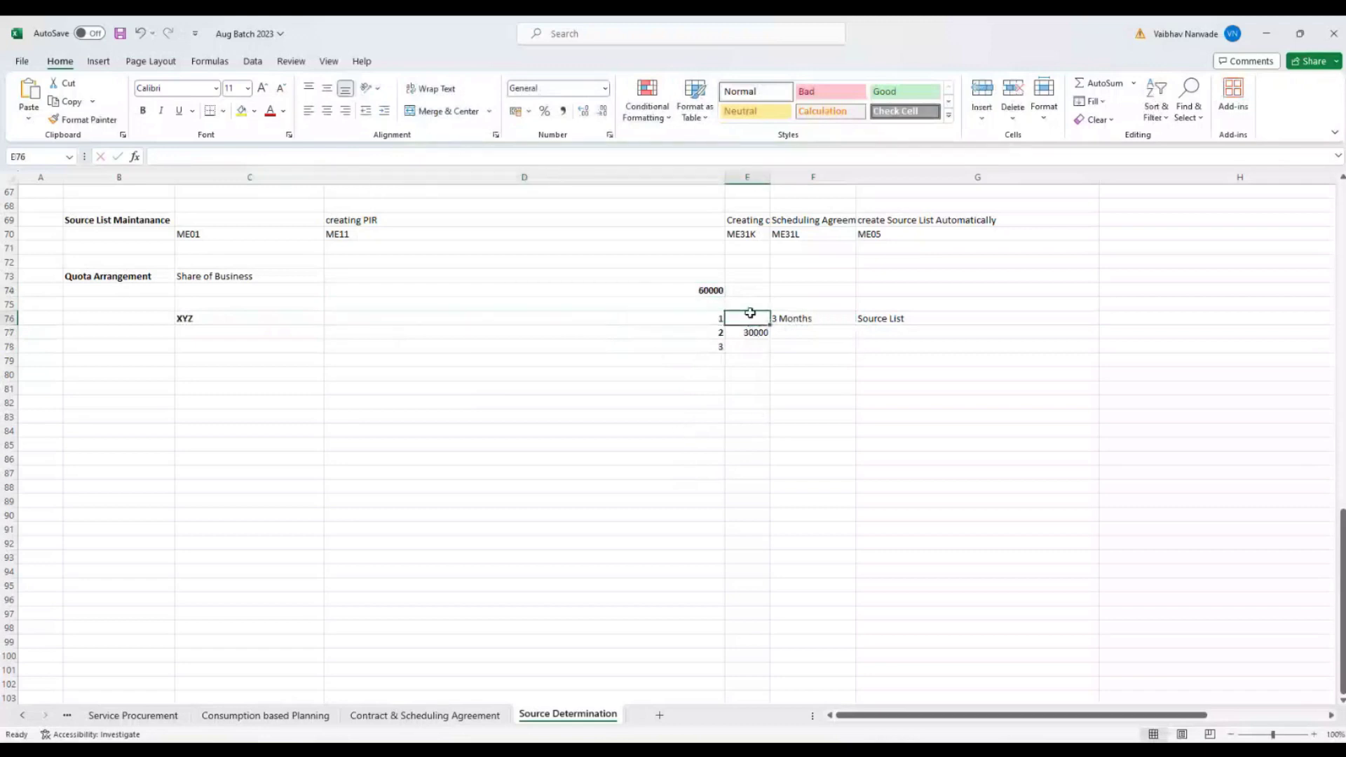
# Step: Enter the quantity 20000 in cell E76, beside number 1
pyautogui.write('20000')
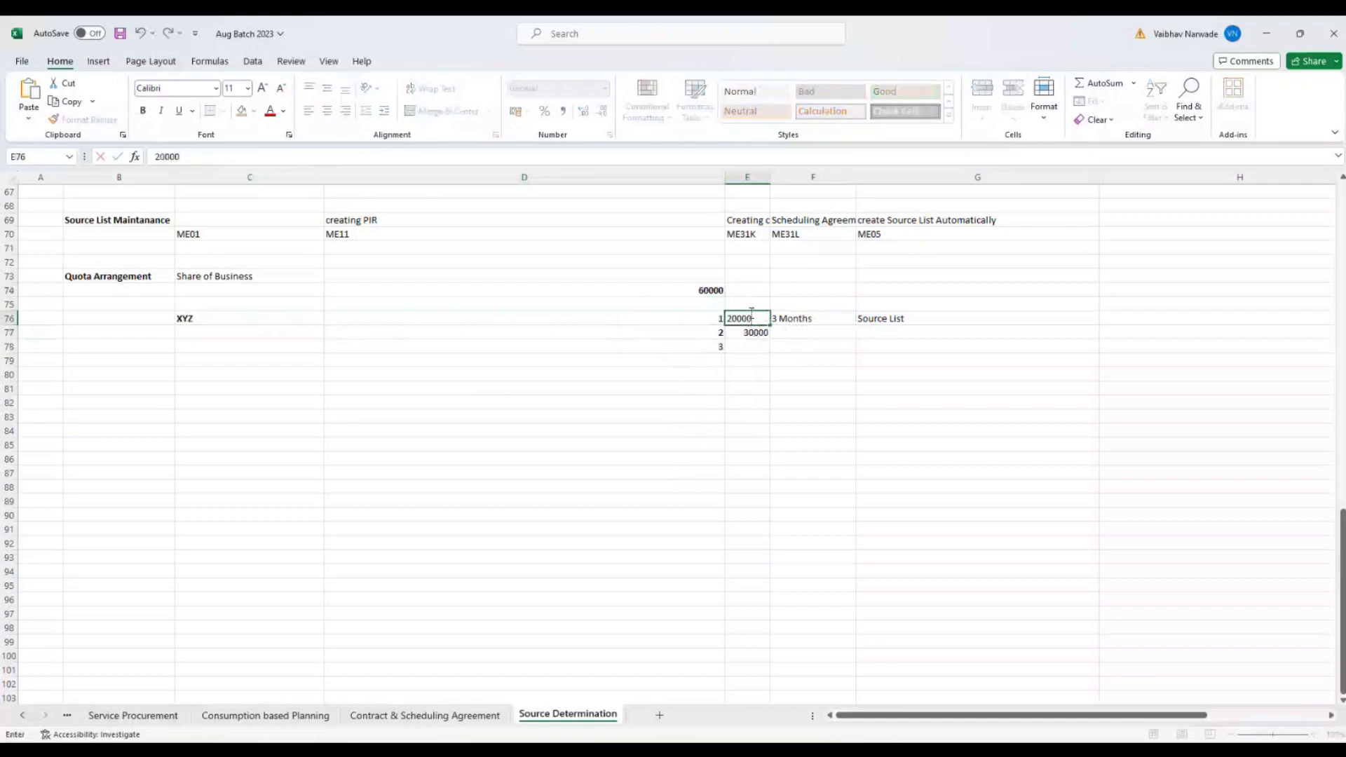
pyautogui.press('Return')
pyautogui.click(750, 313)
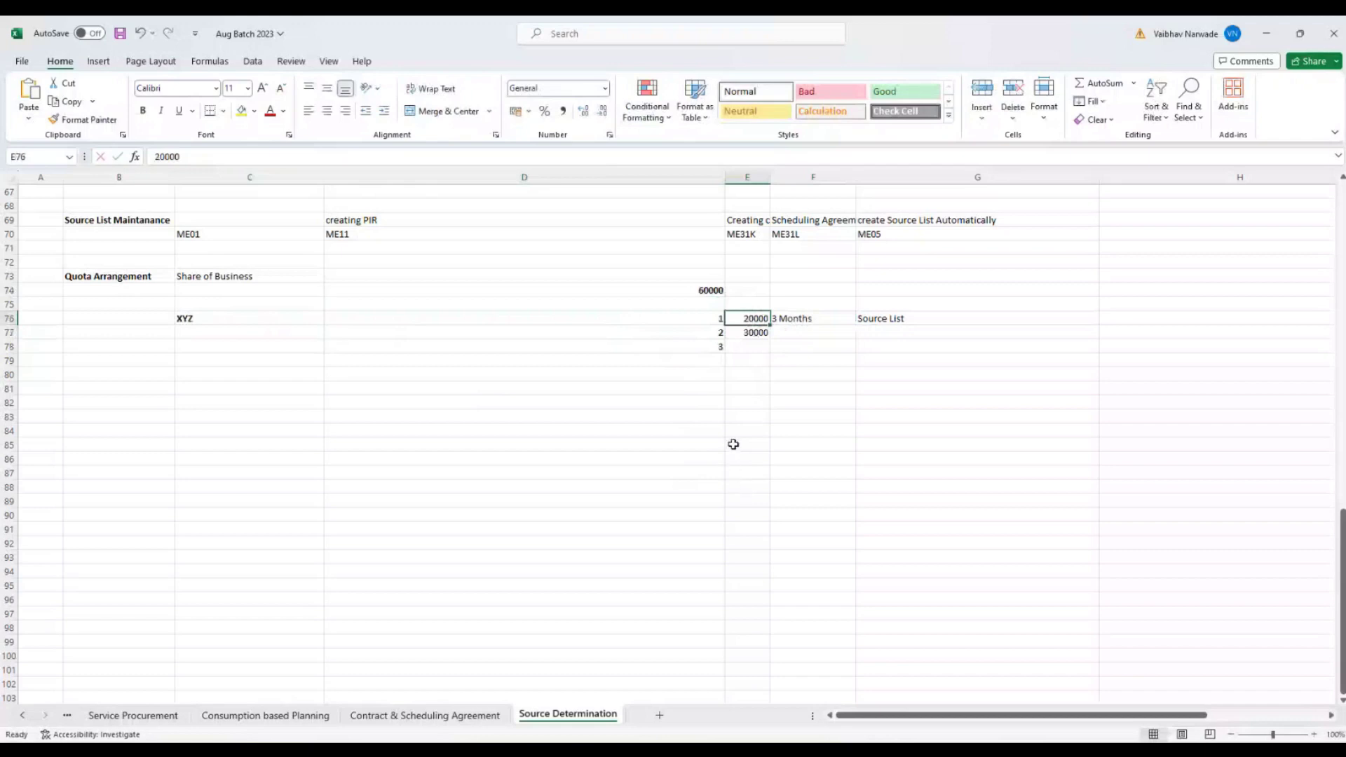
# Step: Enter the quantity 10000 in cell E78, beside number 3
pyautogui.click(686, 348)
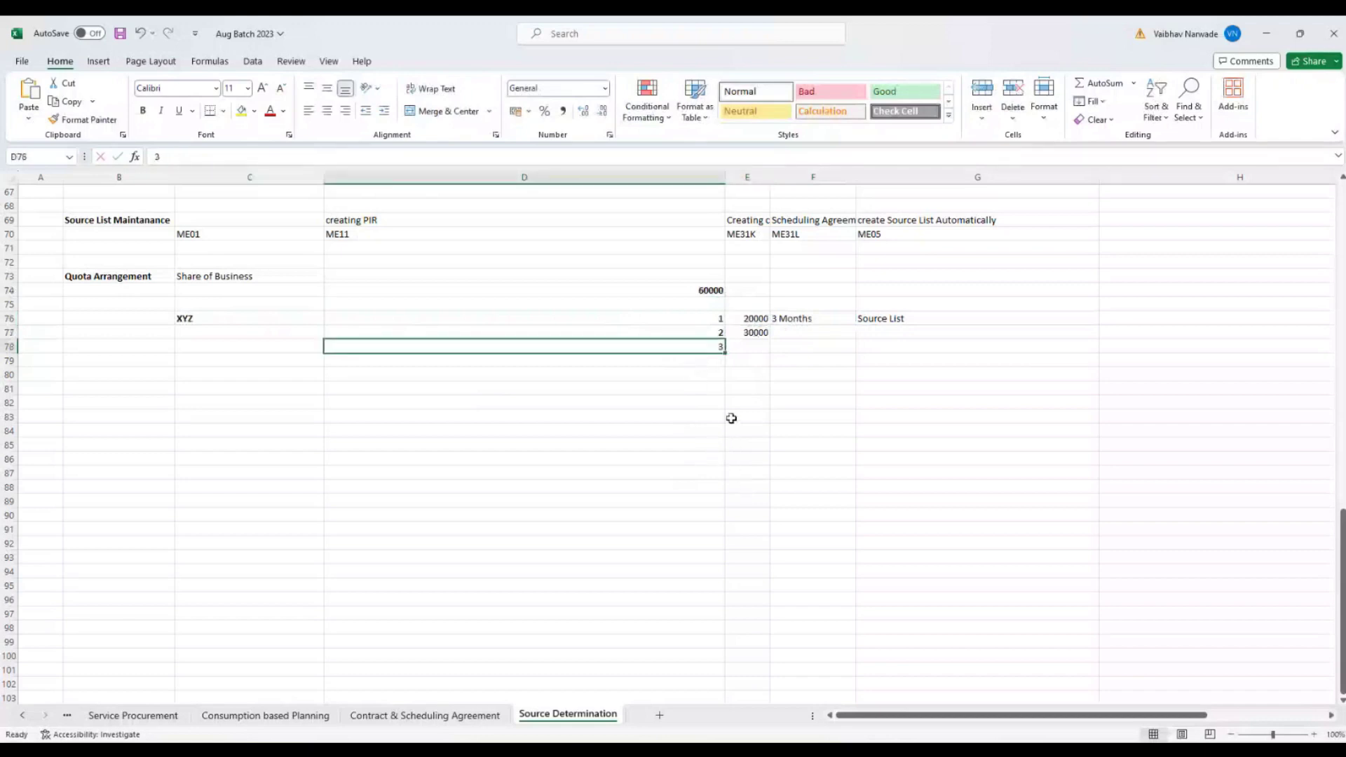
pyautogui.click(749, 344)
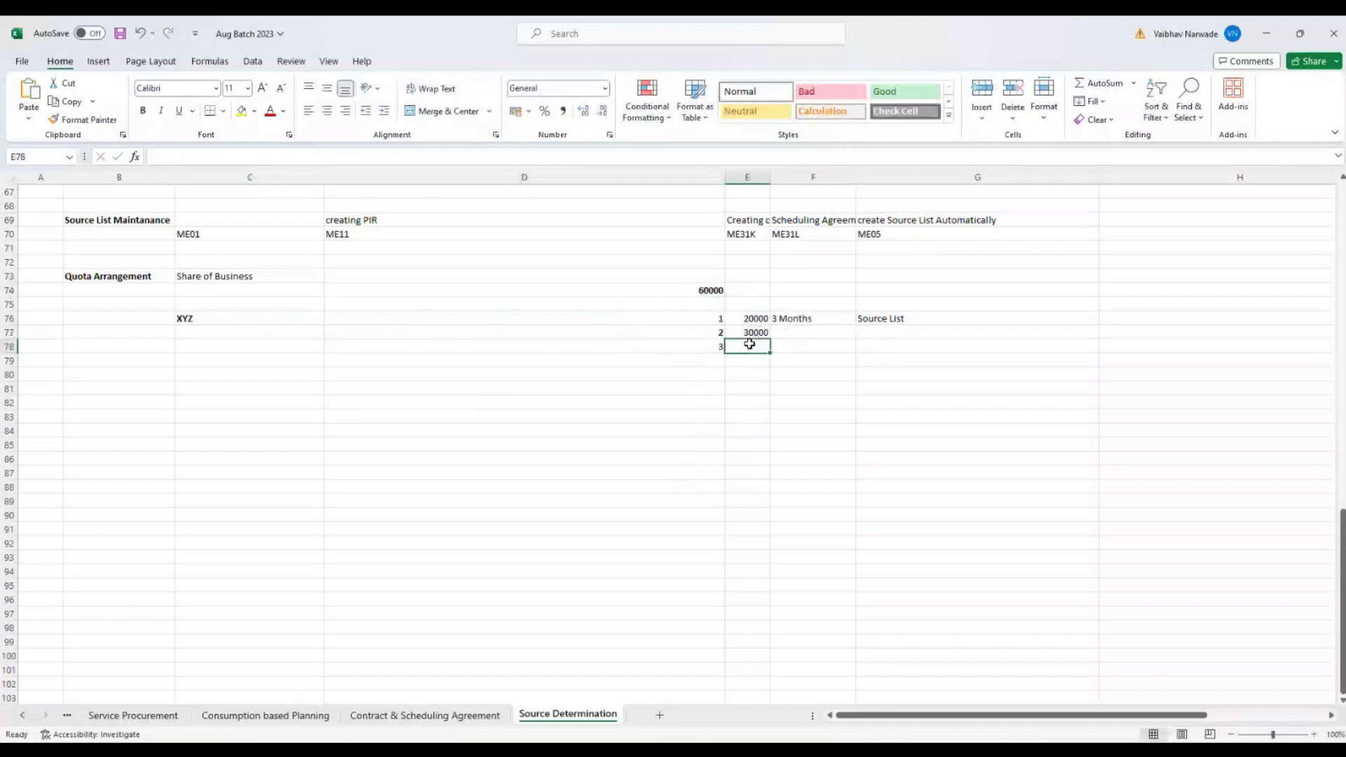
pyautogui.write('10000')
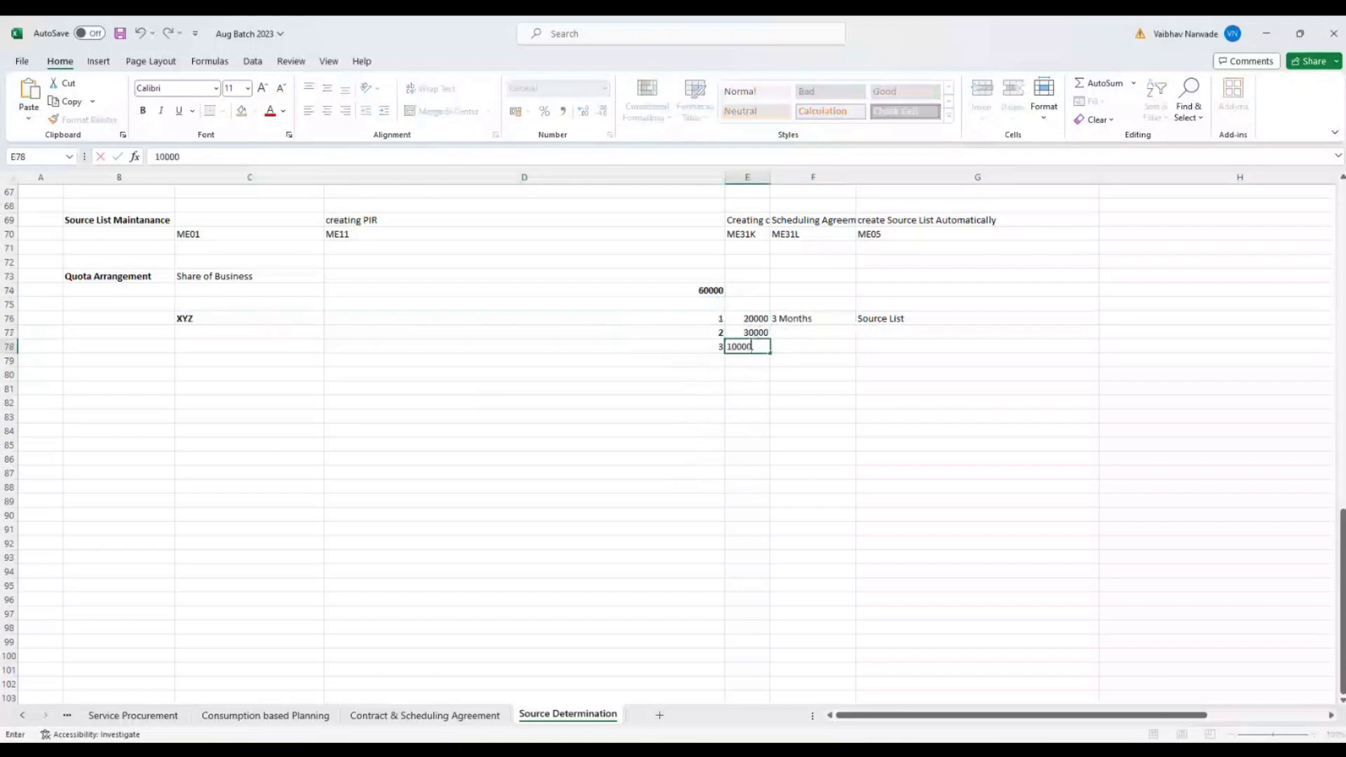
pyautogui.press('Return')
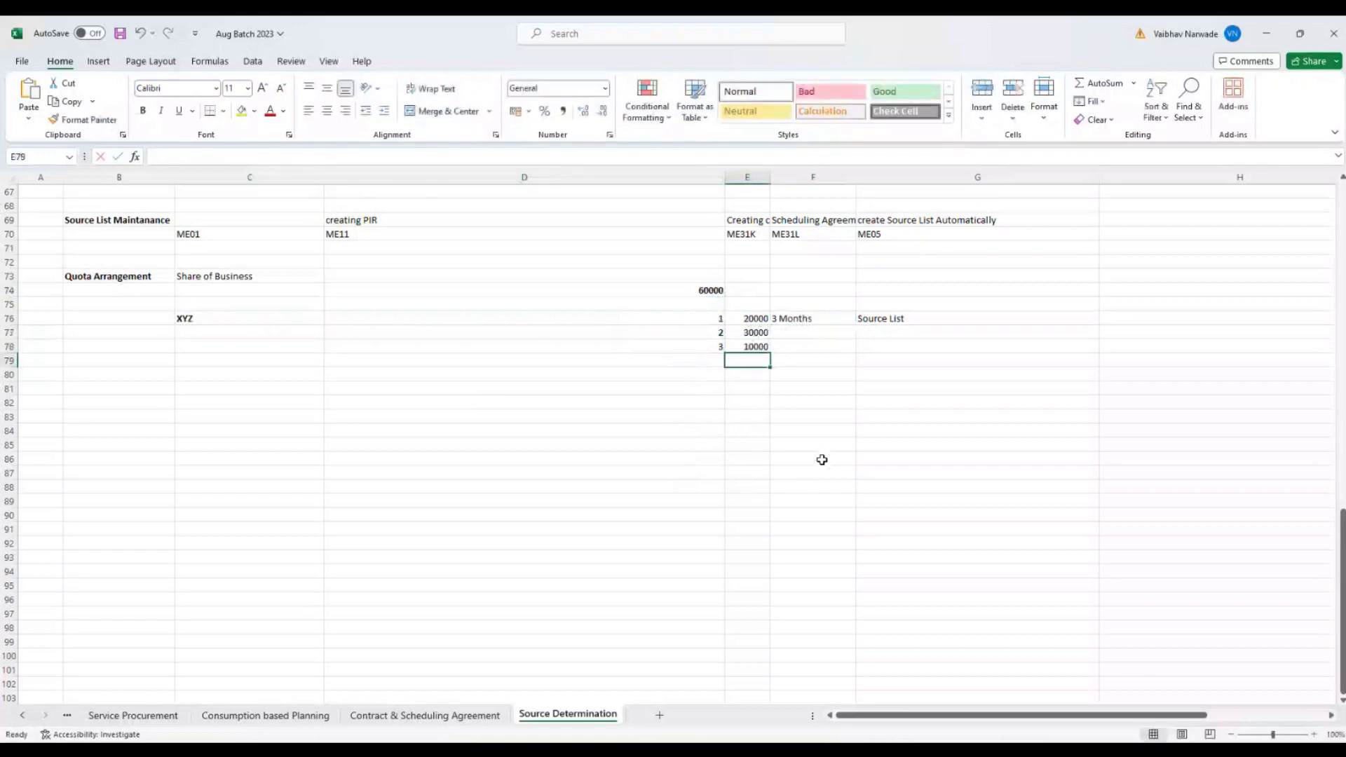
pyautogui.moveTo(819, 460); pyautogui.dragTo(846, 535)
pyautogui.click(802, 378)
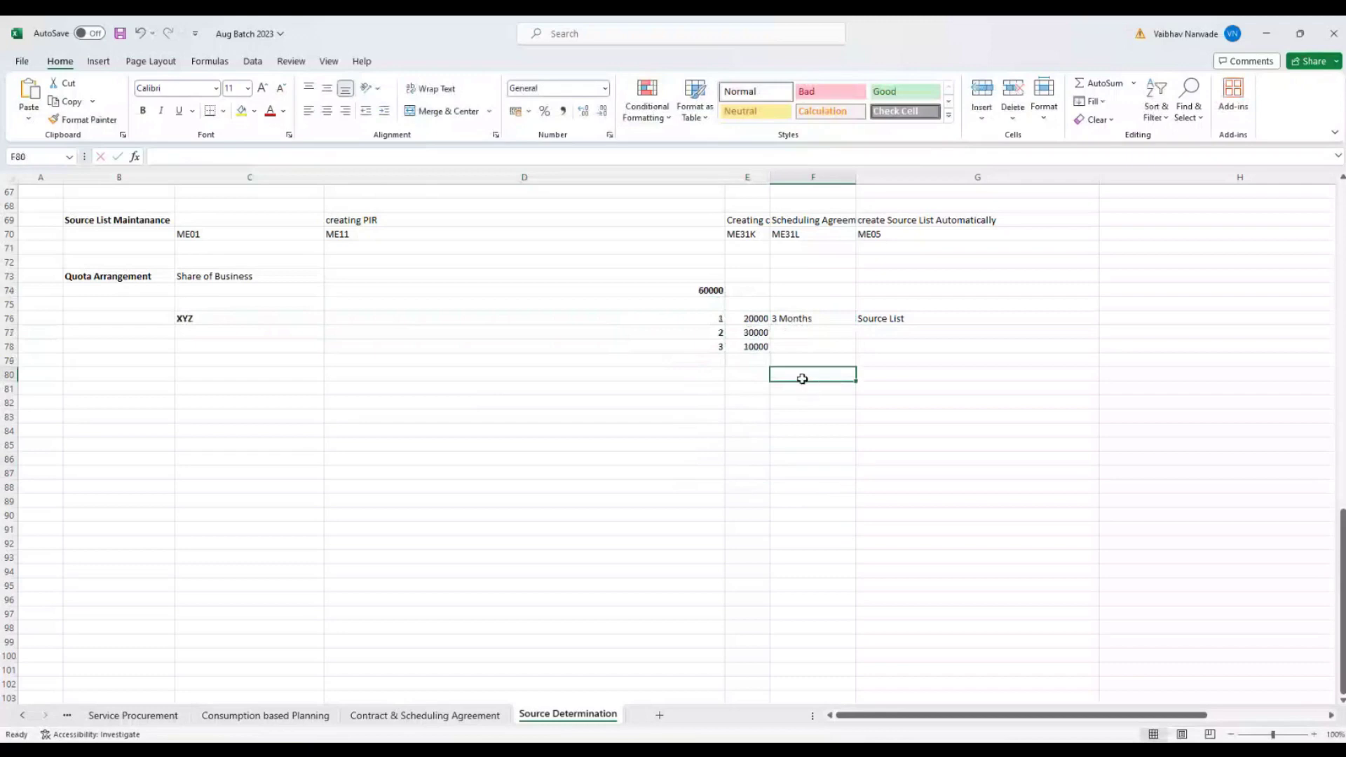
# Step: Review the total quantity in D74 against the three numbered sources and the quantity allotted to each
pyautogui.click(675, 289)
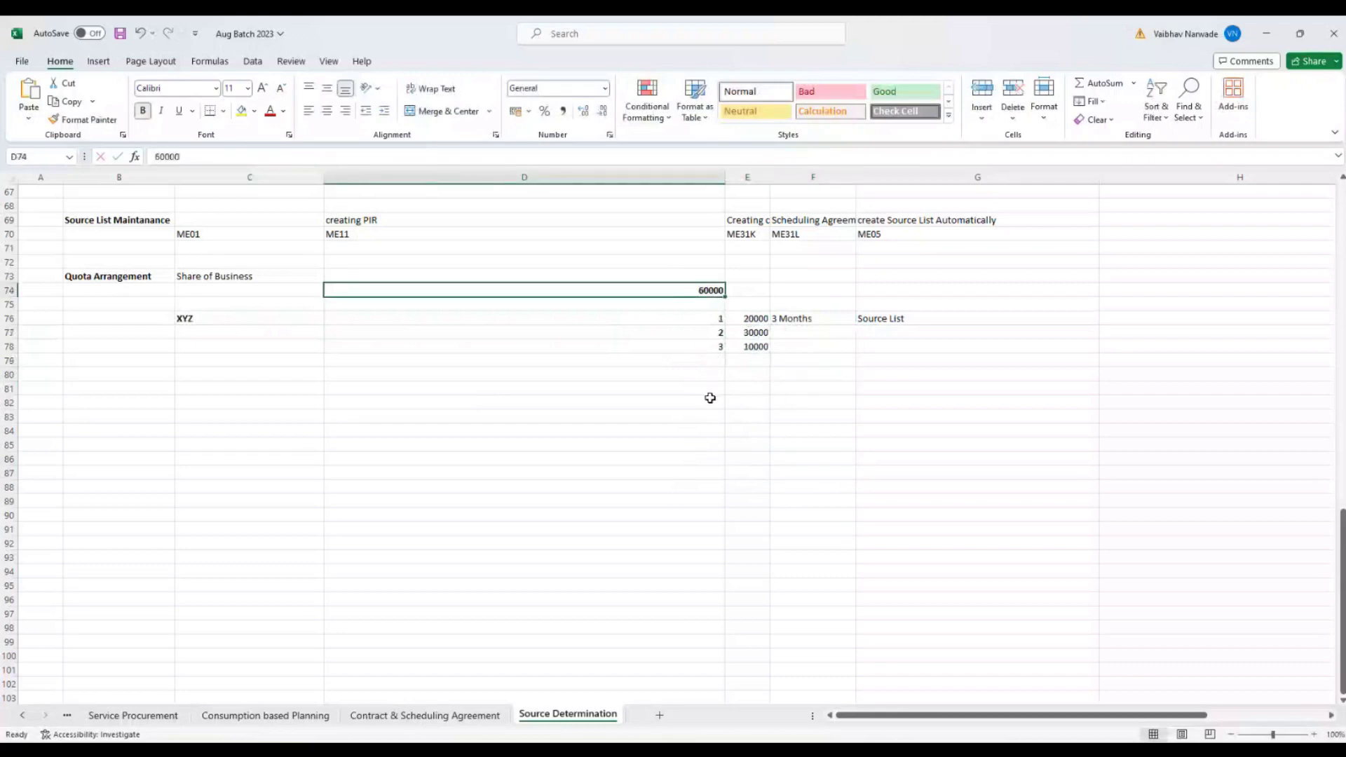
pyautogui.moveTo(714, 318); pyautogui.dragTo(712, 350)
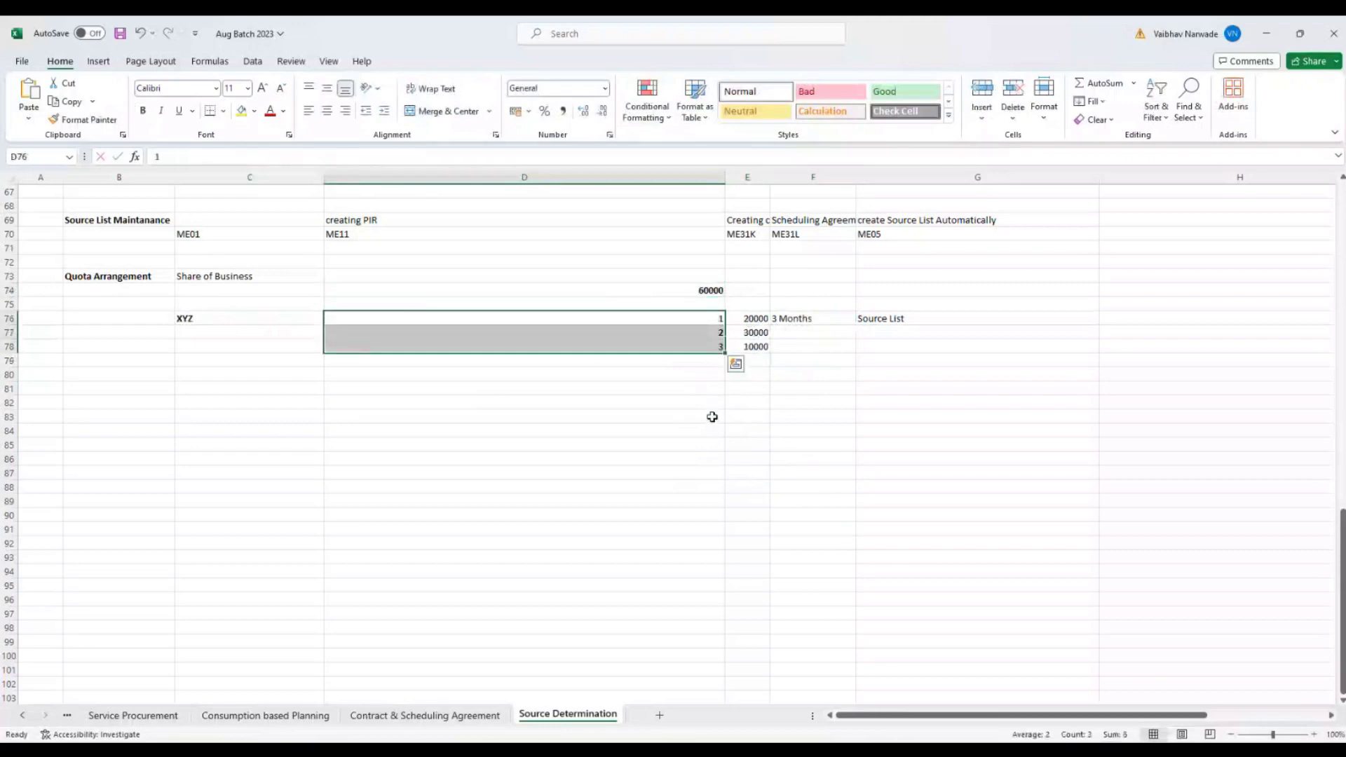
pyautogui.click(714, 292)
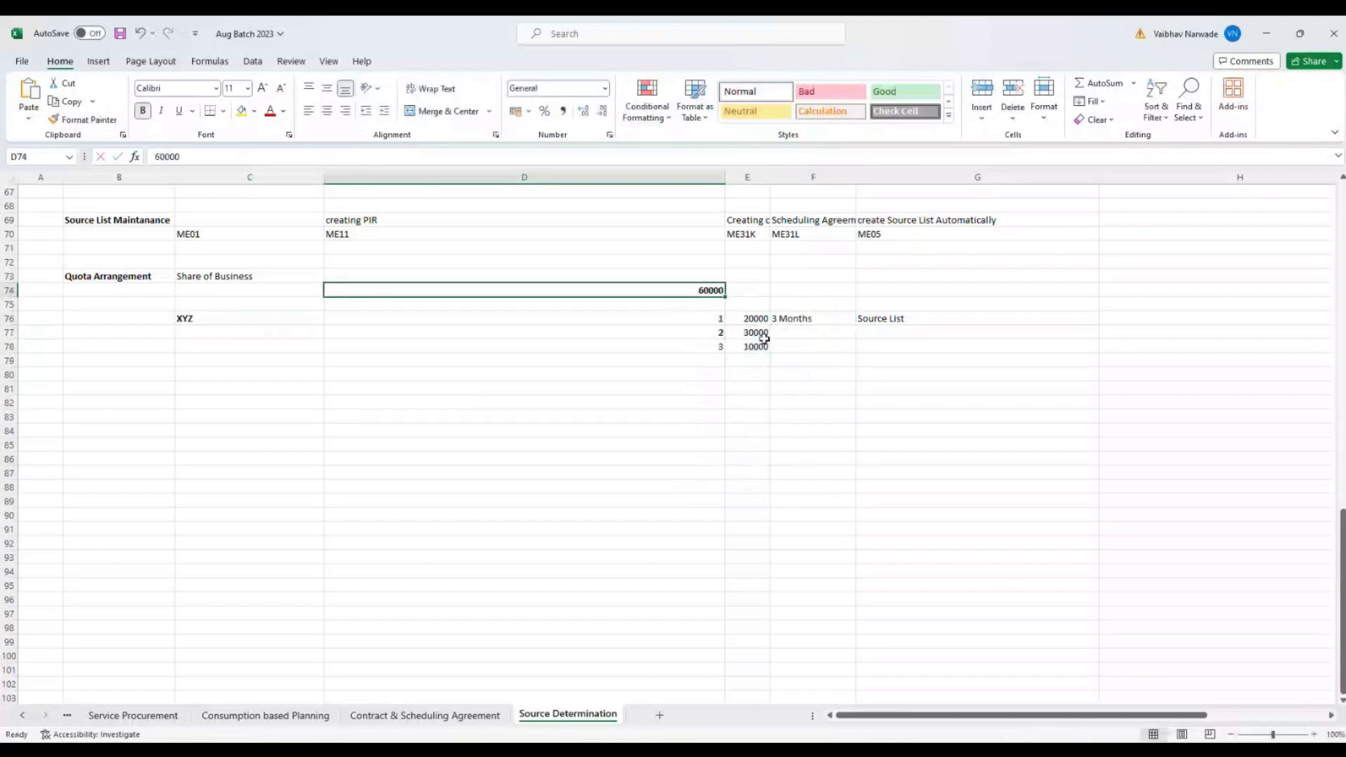
pyautogui.moveTo(714, 320); pyautogui.dragTo(711, 349)
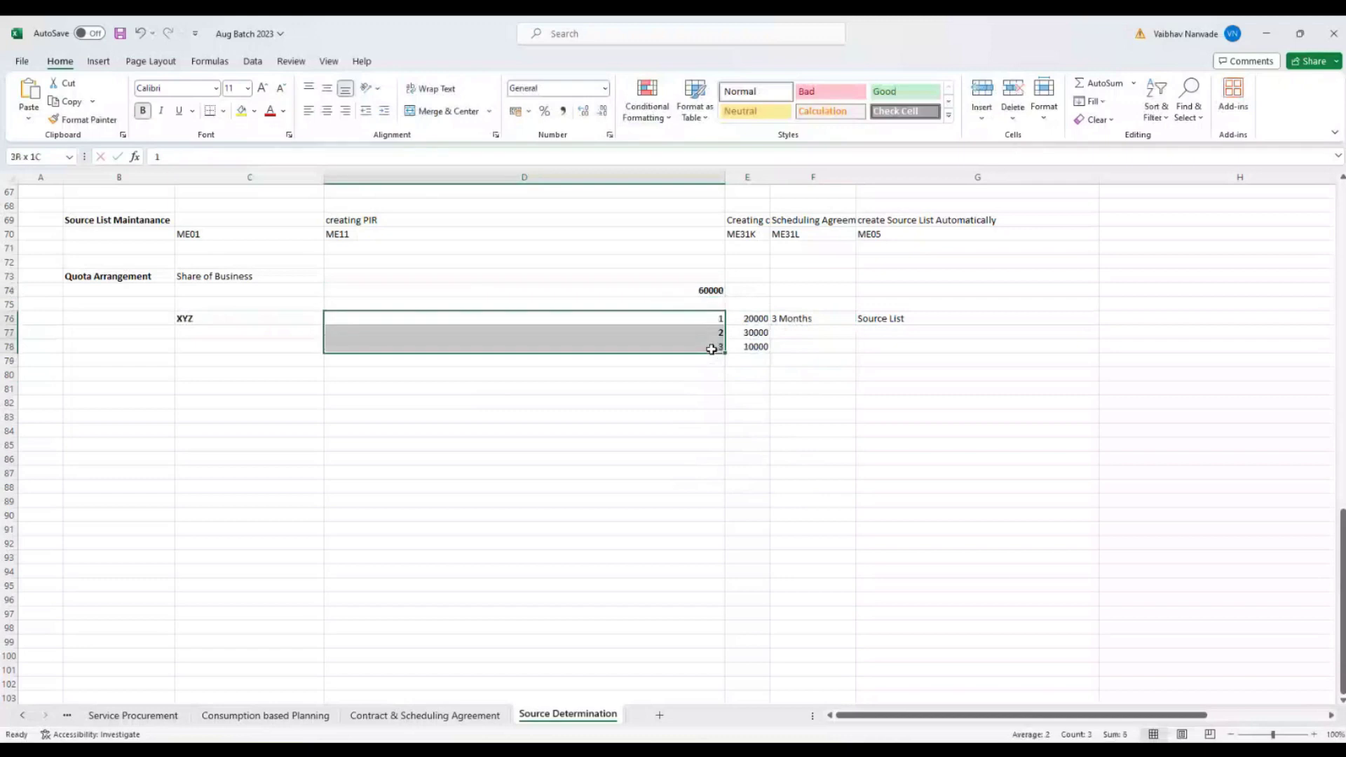
pyautogui.click(738, 432)
pyautogui.click(722, 334)
pyautogui.click(736, 335)
pyautogui.click(723, 317)
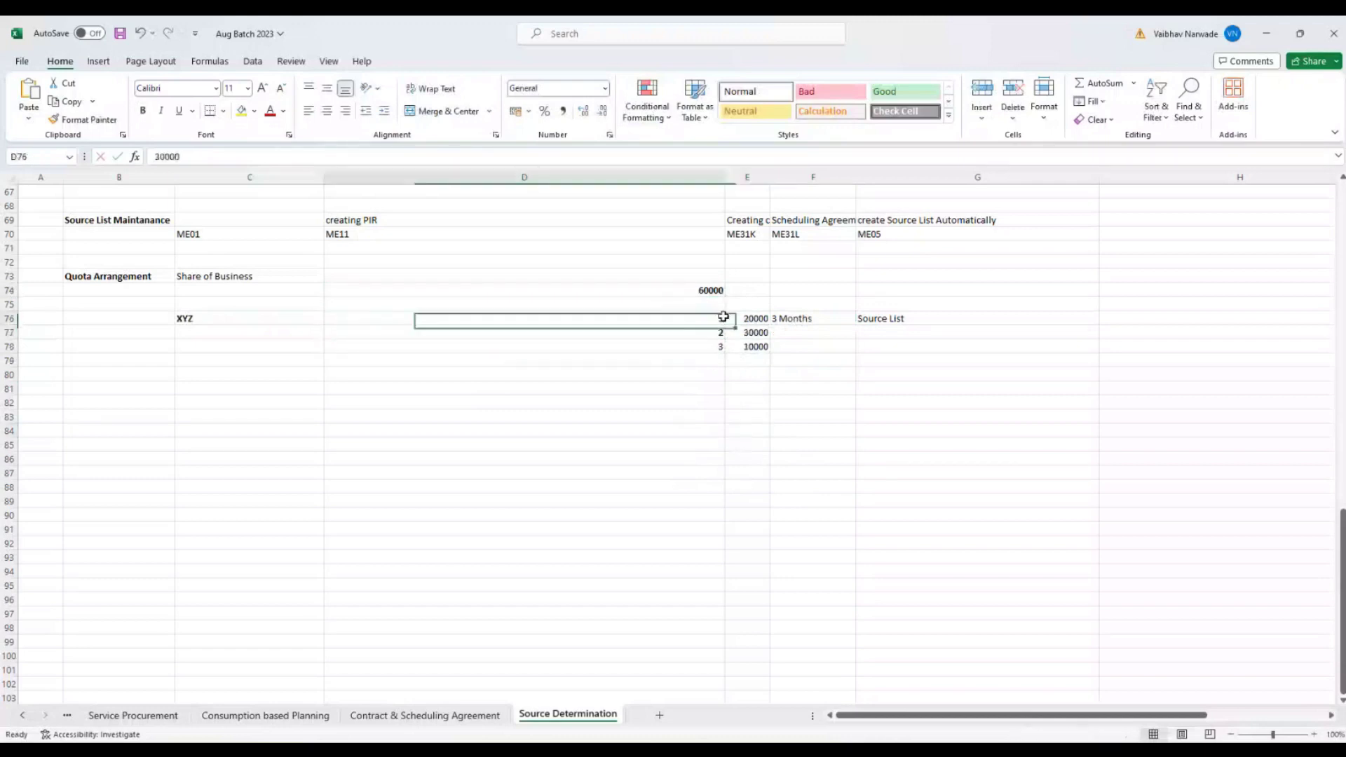
pyautogui.click(750, 316)
pyautogui.click(708, 346)
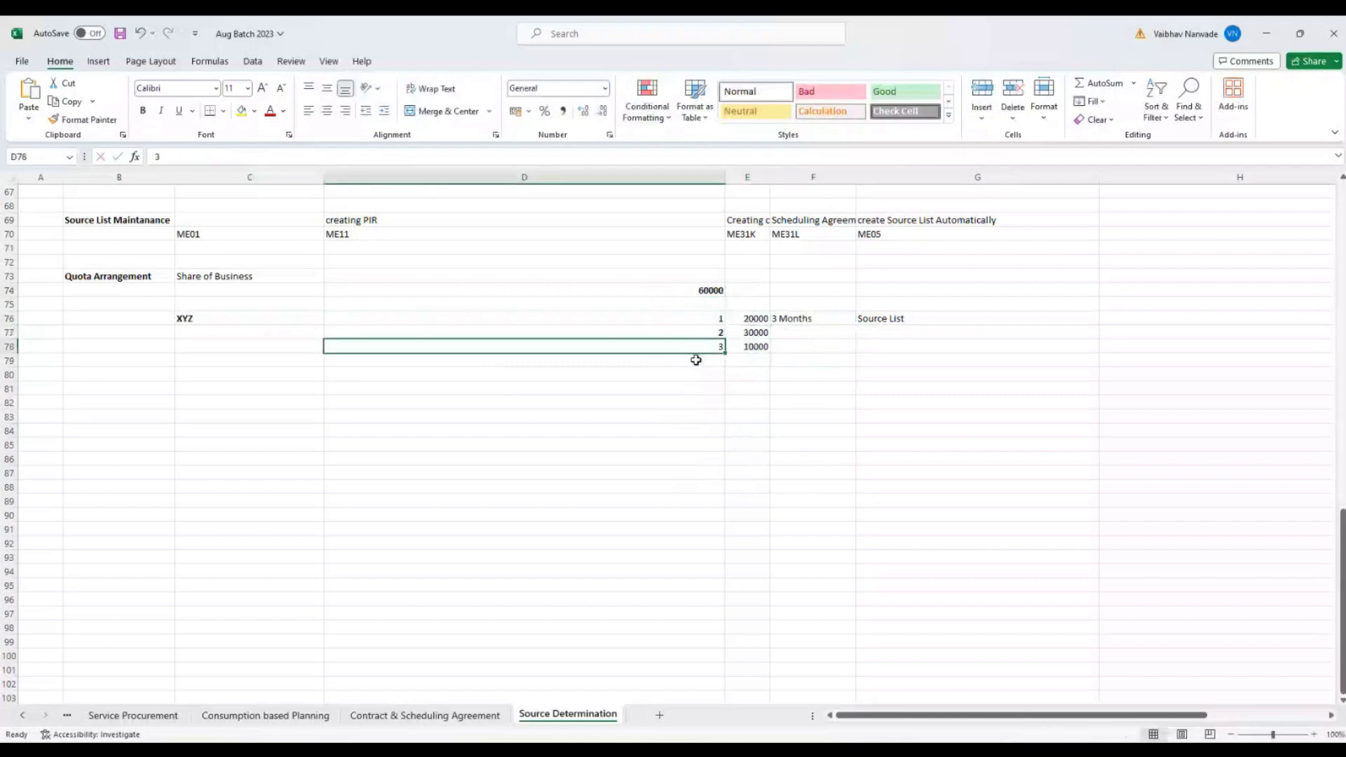
pyautogui.click(747, 346)
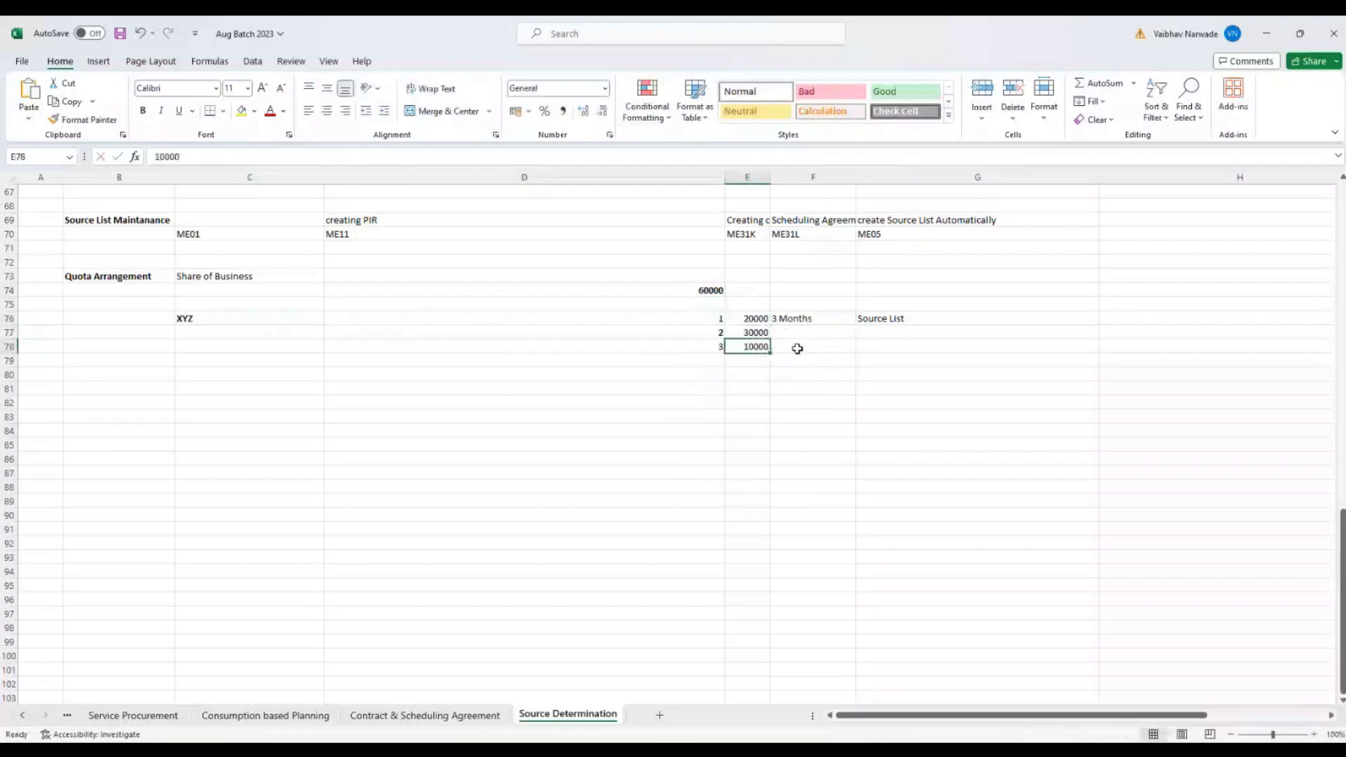
# Step: Make the period text in cell F76 bold
pyautogui.click(804, 320)
pyautogui.hotkey('ctrl', 'b')
pyautogui.click(801, 405)
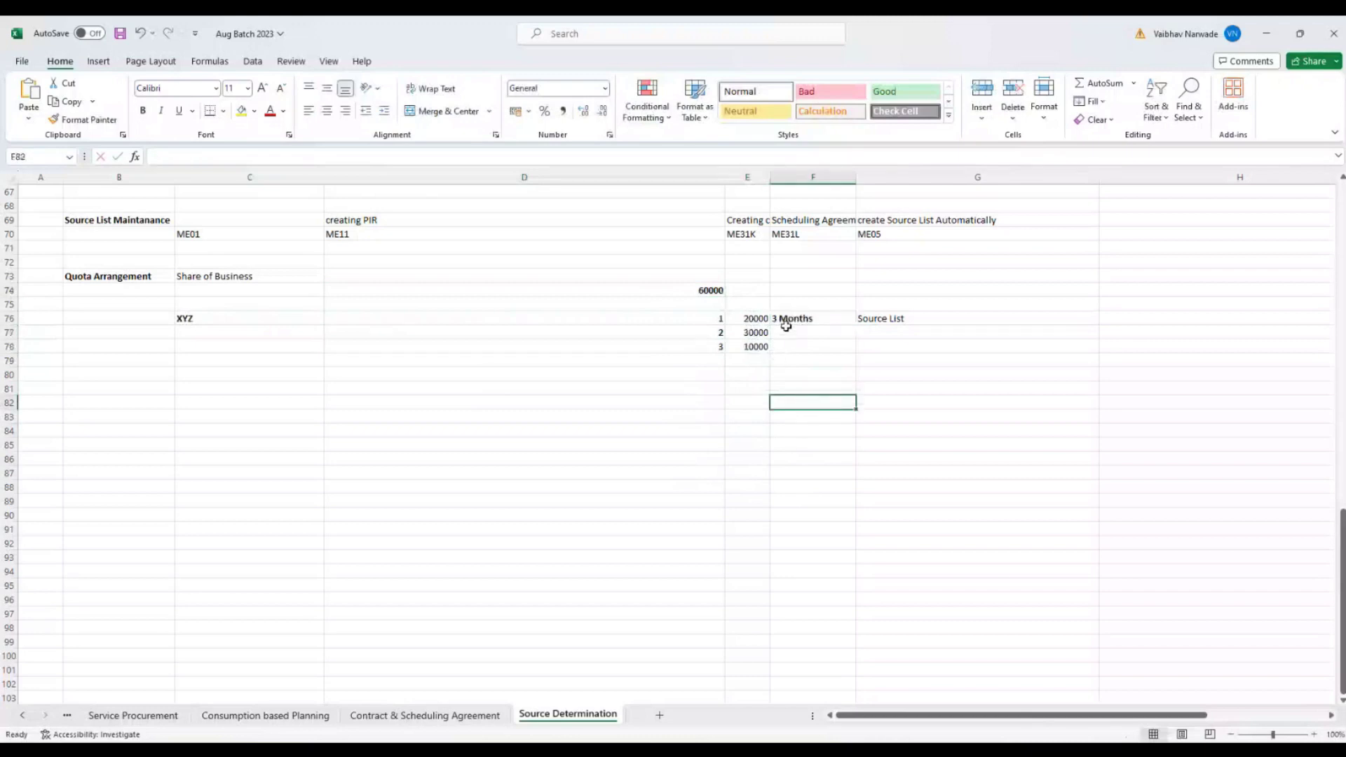
# Step: Compare the shares in E76:E78 with each other, source by source, and with the total in D74
pyautogui.click(698, 303)
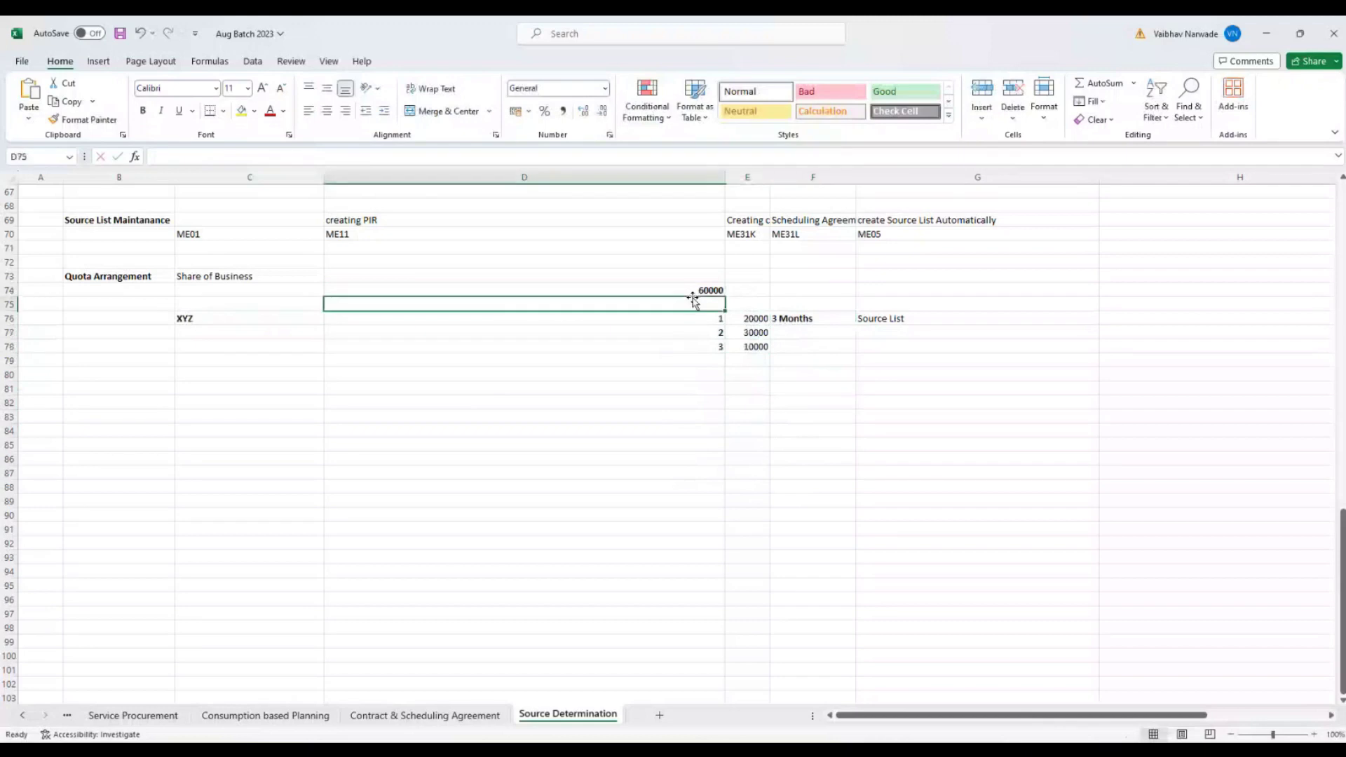
pyautogui.click(687, 289)
pyautogui.moveTo(745, 316); pyautogui.dragTo(747, 347)
pyautogui.click(745, 431)
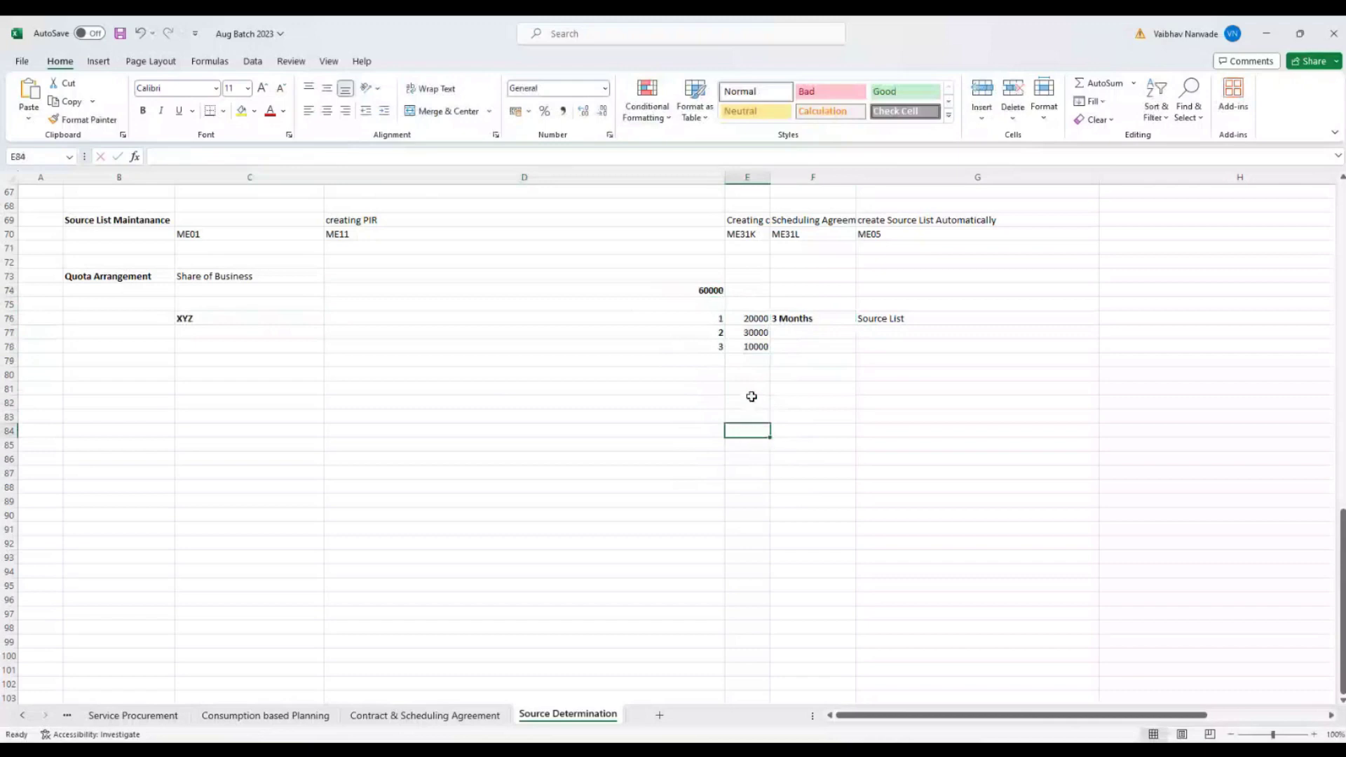
pyautogui.click(734, 333)
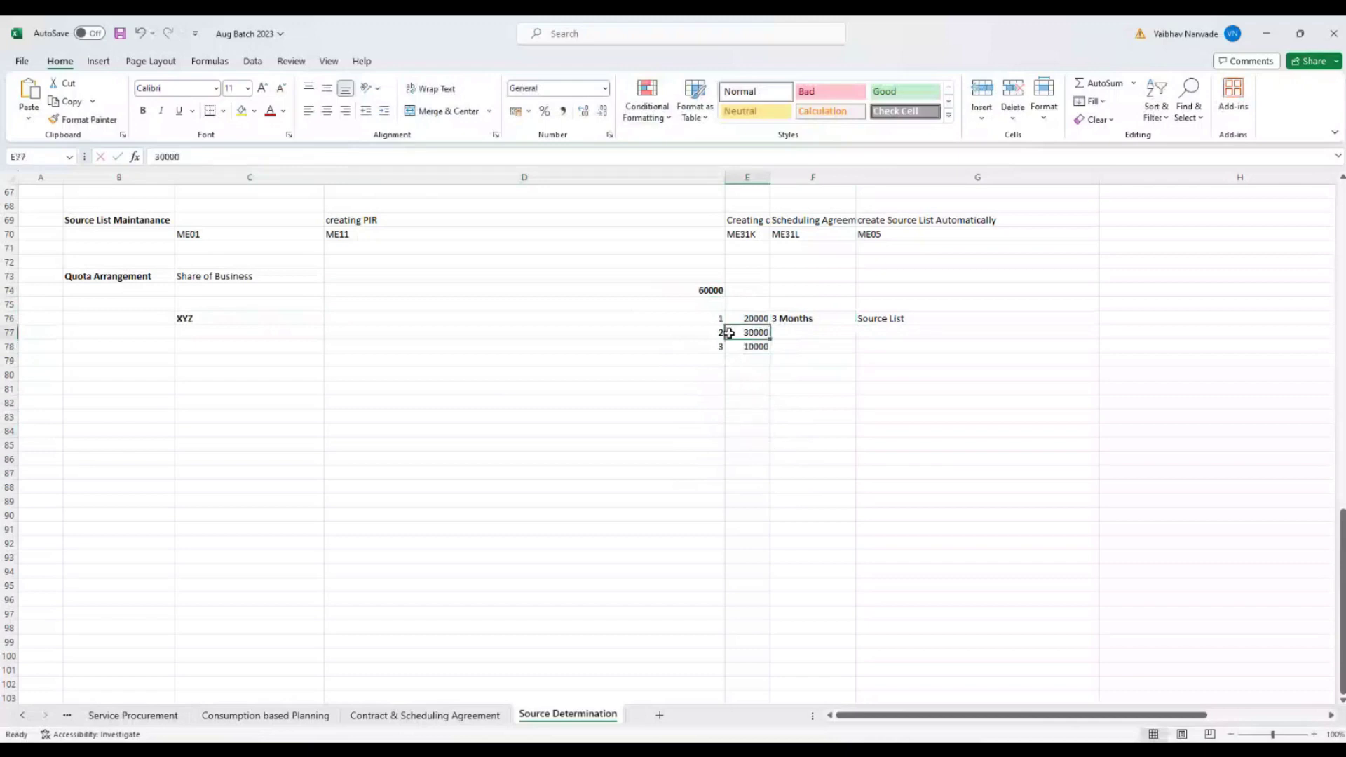
pyautogui.click(701, 333)
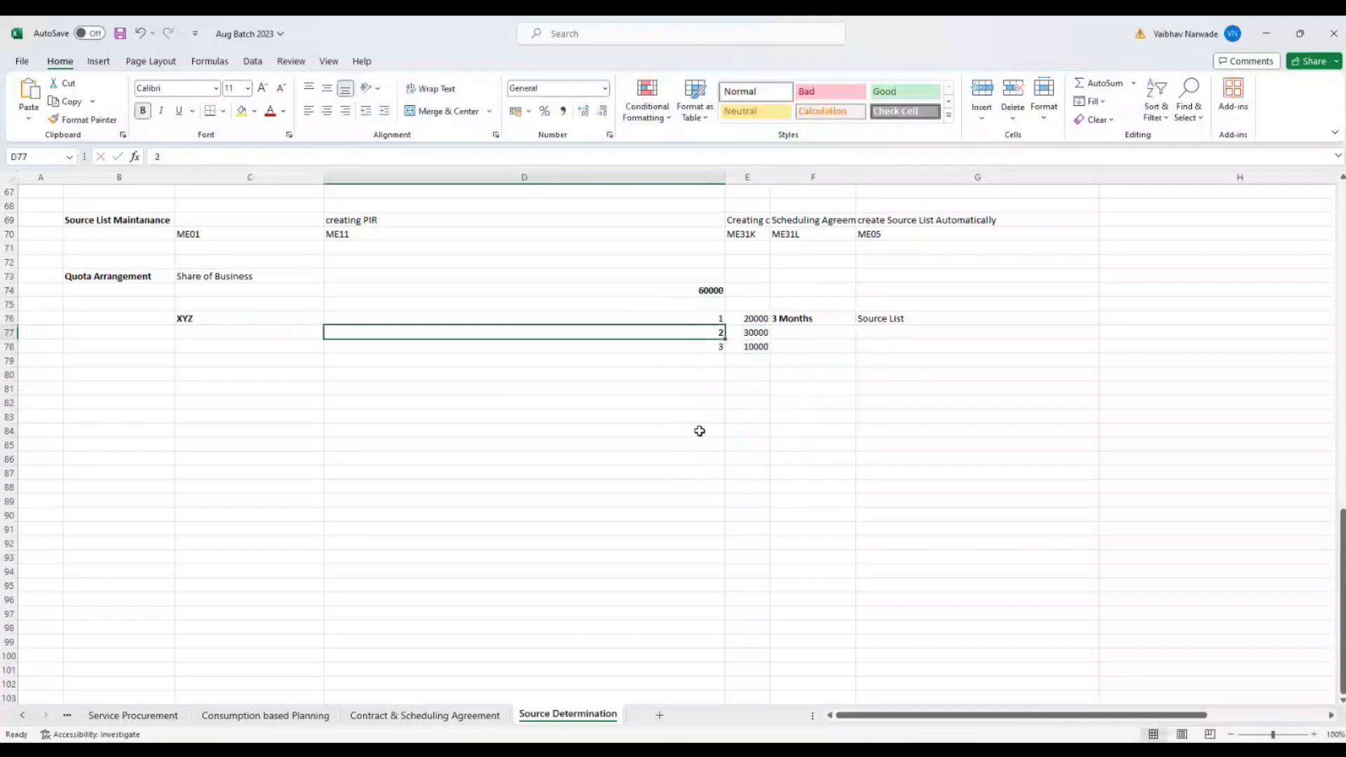
pyautogui.click(687, 319)
pyautogui.click(686, 347)
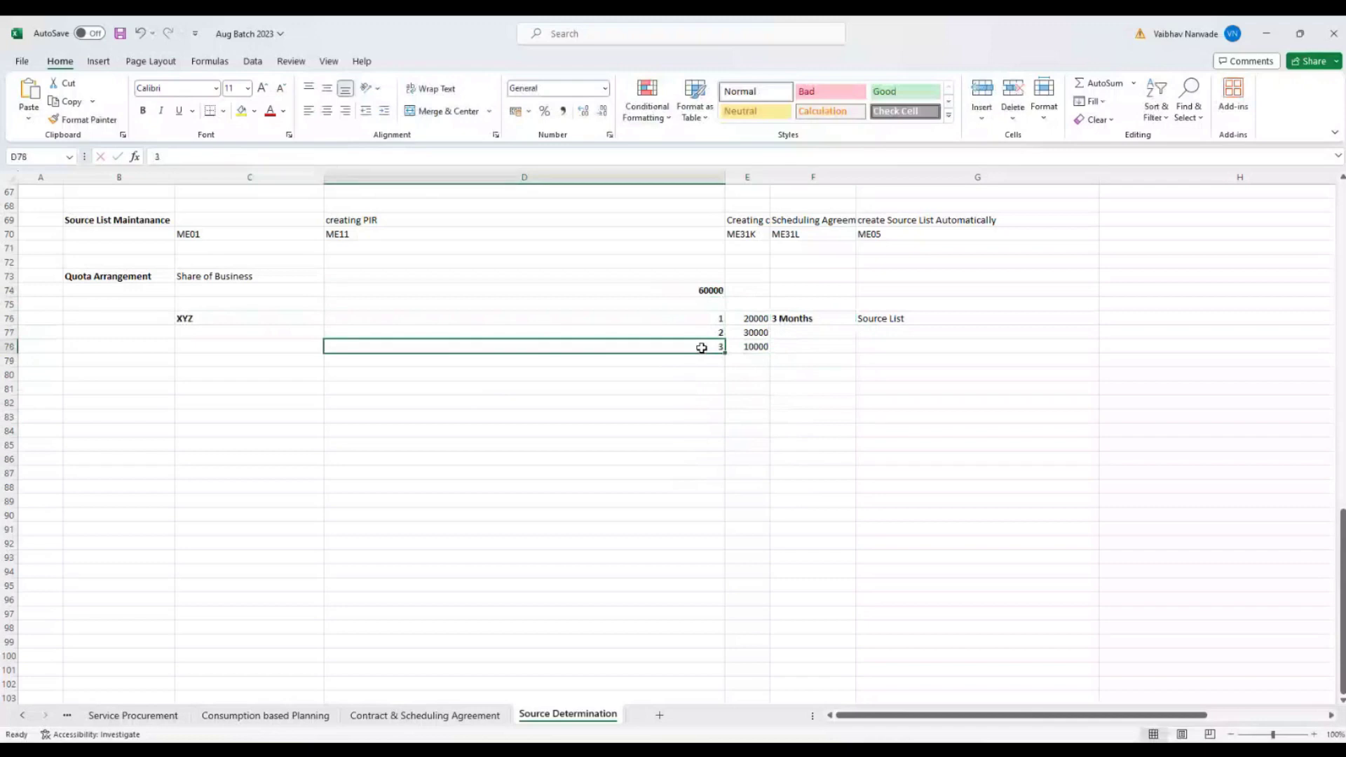
pyautogui.moveTo(734, 346); pyautogui.dragTo(735, 334)
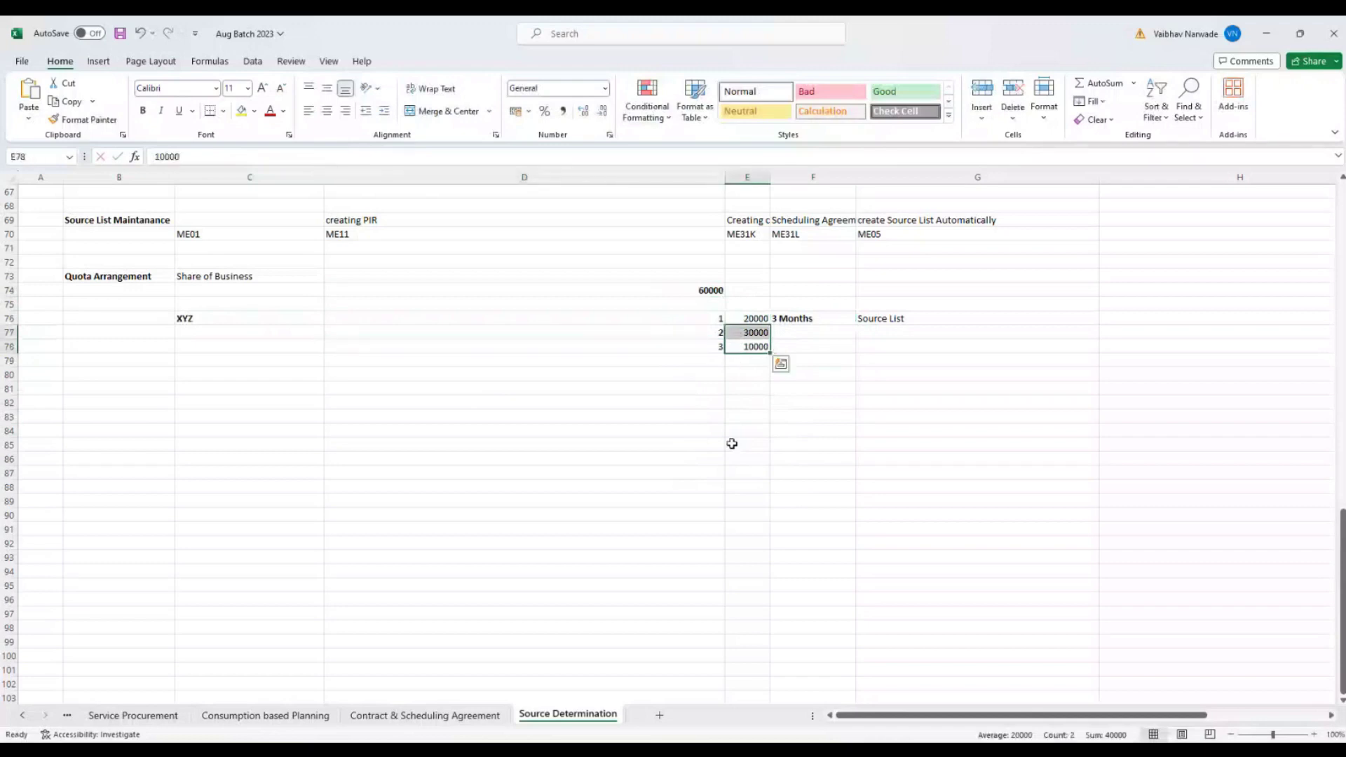
pyautogui.click(731, 444)
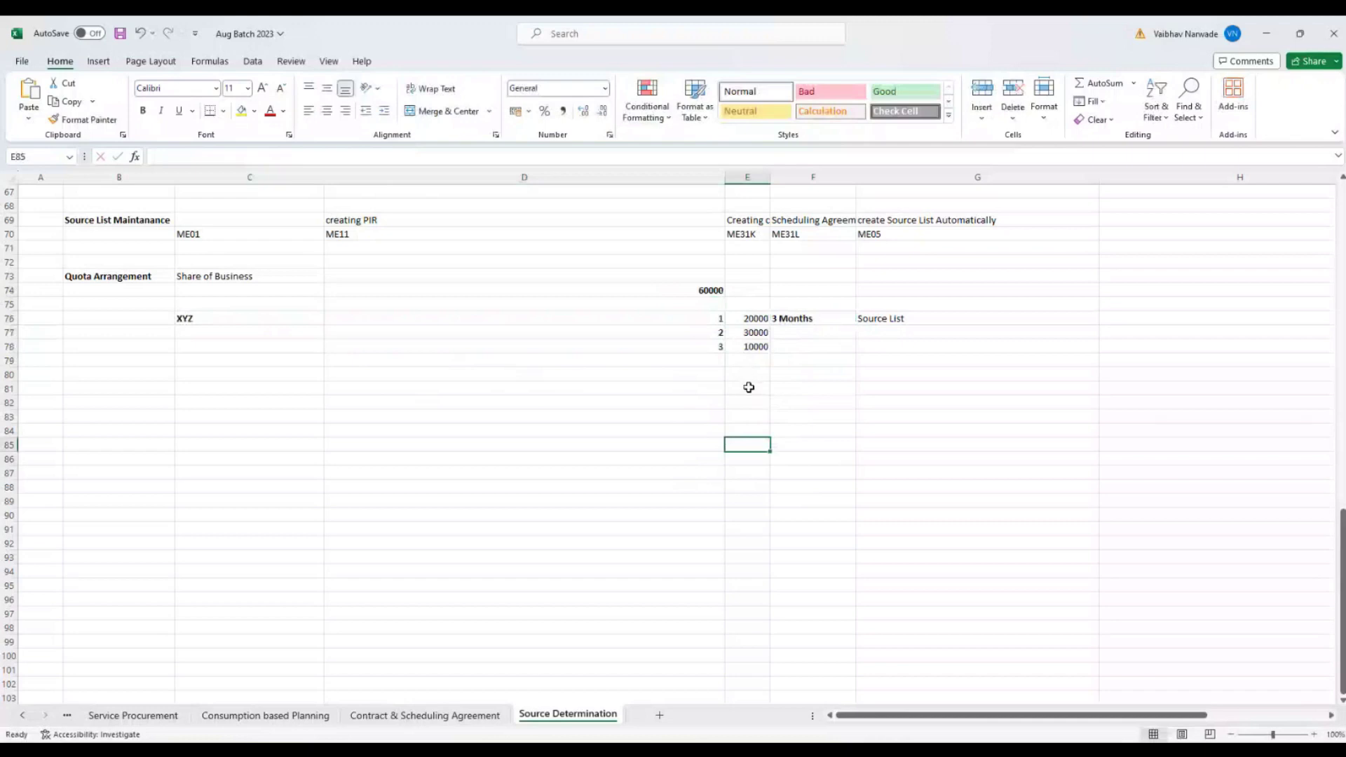
# Step: Add a row below the source list with the bold label PR in C79 and the quantity 1000 in D79
pyautogui.click(251, 363)
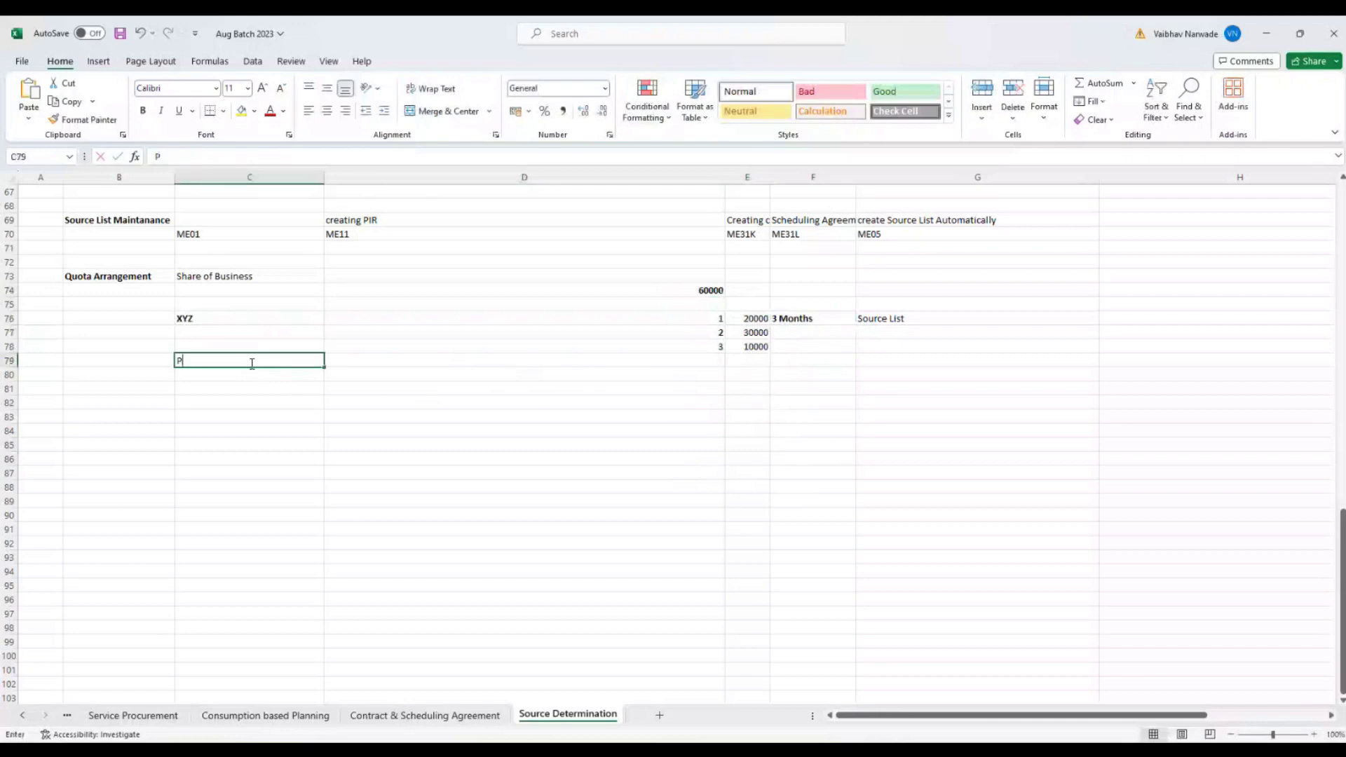
pyautogui.write('PR')
pyautogui.press('Tab')
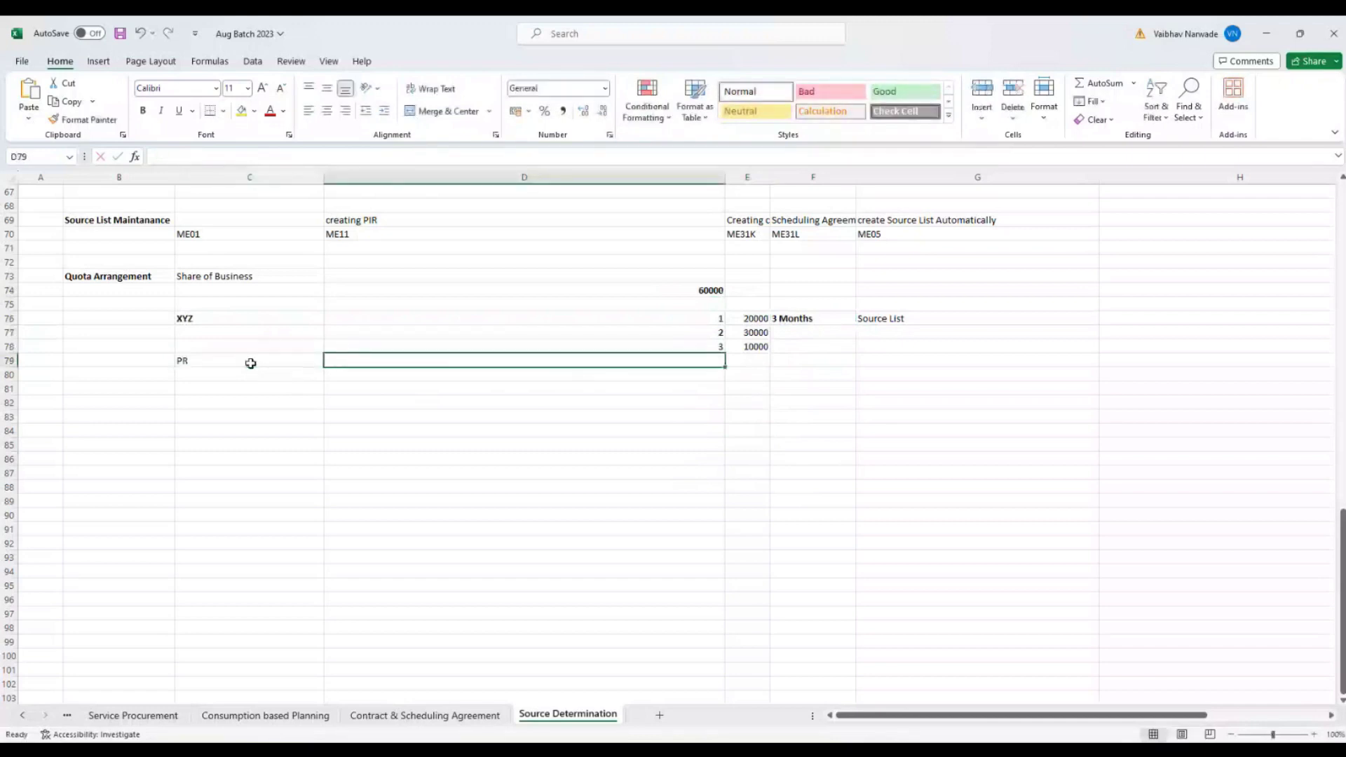
pyautogui.write('1000')
pyautogui.press('Return')
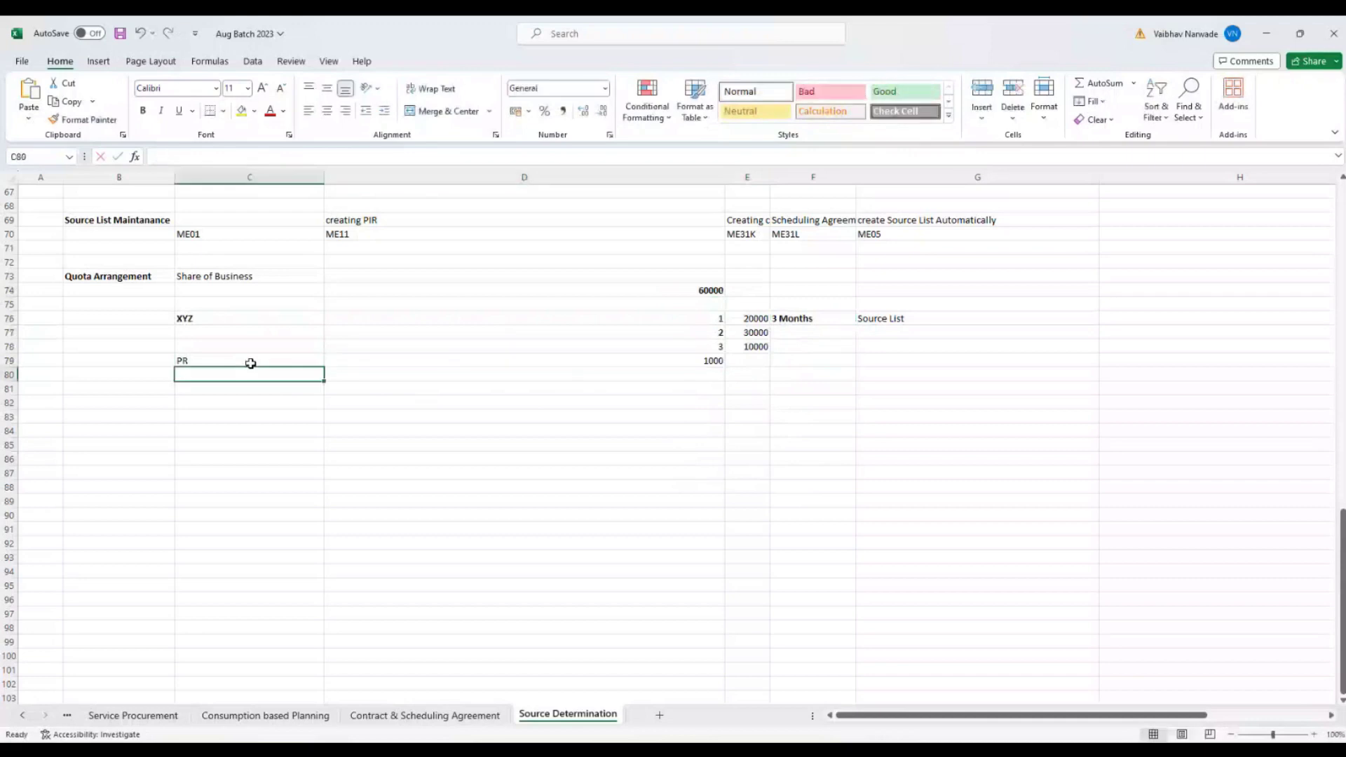
pyautogui.click(235, 360)
pyautogui.hotkey('ctrl', 'b')
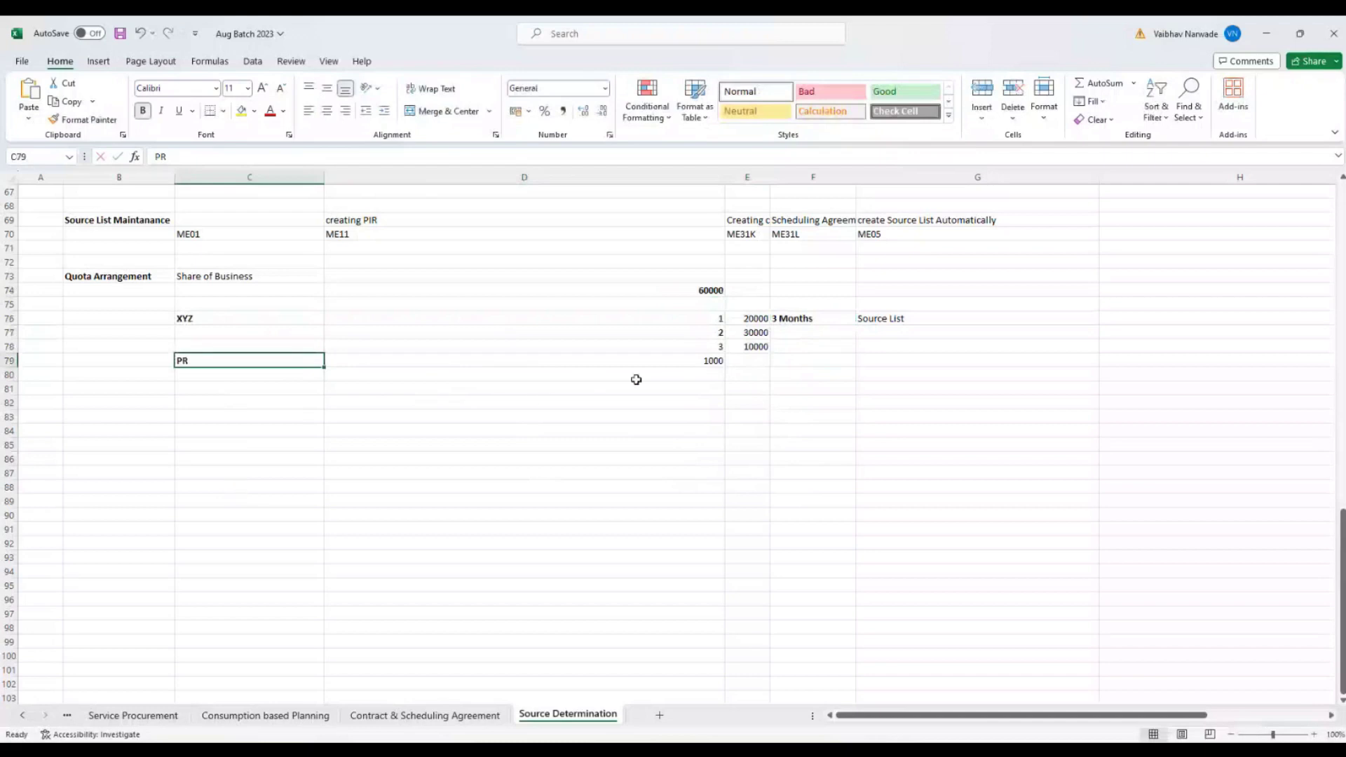
# Step: Examine the PR quantity in row 79 in relation to the three sources, their shares and the Source List entry
pyautogui.click(704, 359)
pyautogui.moveTo(744, 313); pyautogui.dragTo(747, 346)
pyautogui.click(794, 535)
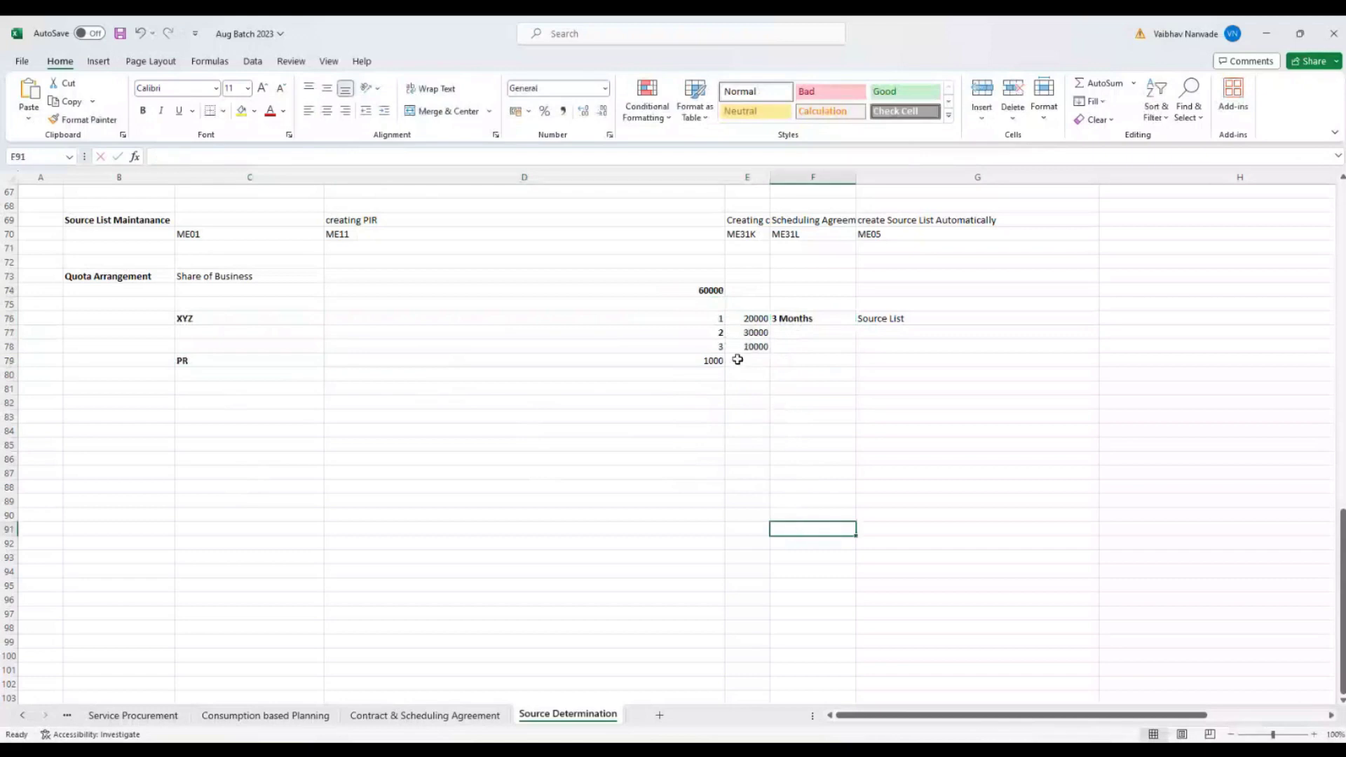
pyautogui.click(689, 361)
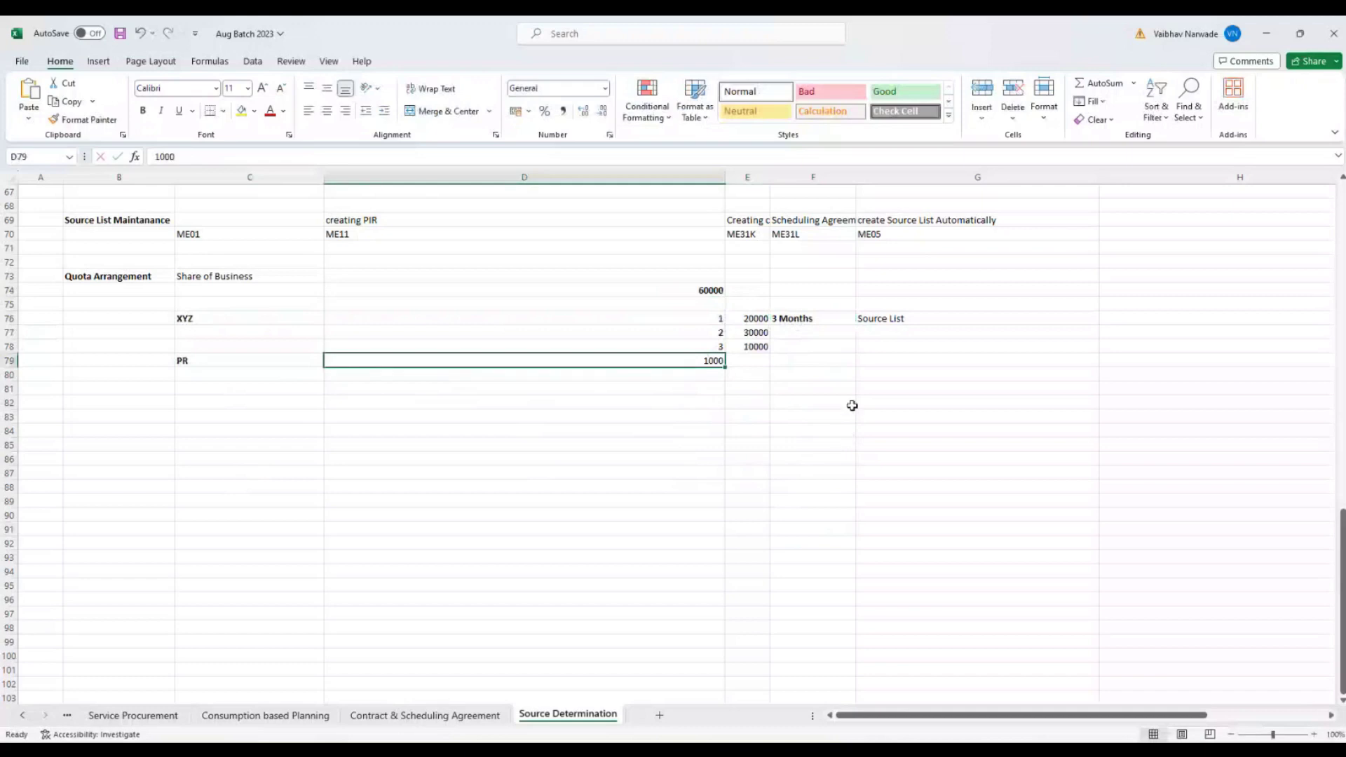
pyautogui.click(909, 319)
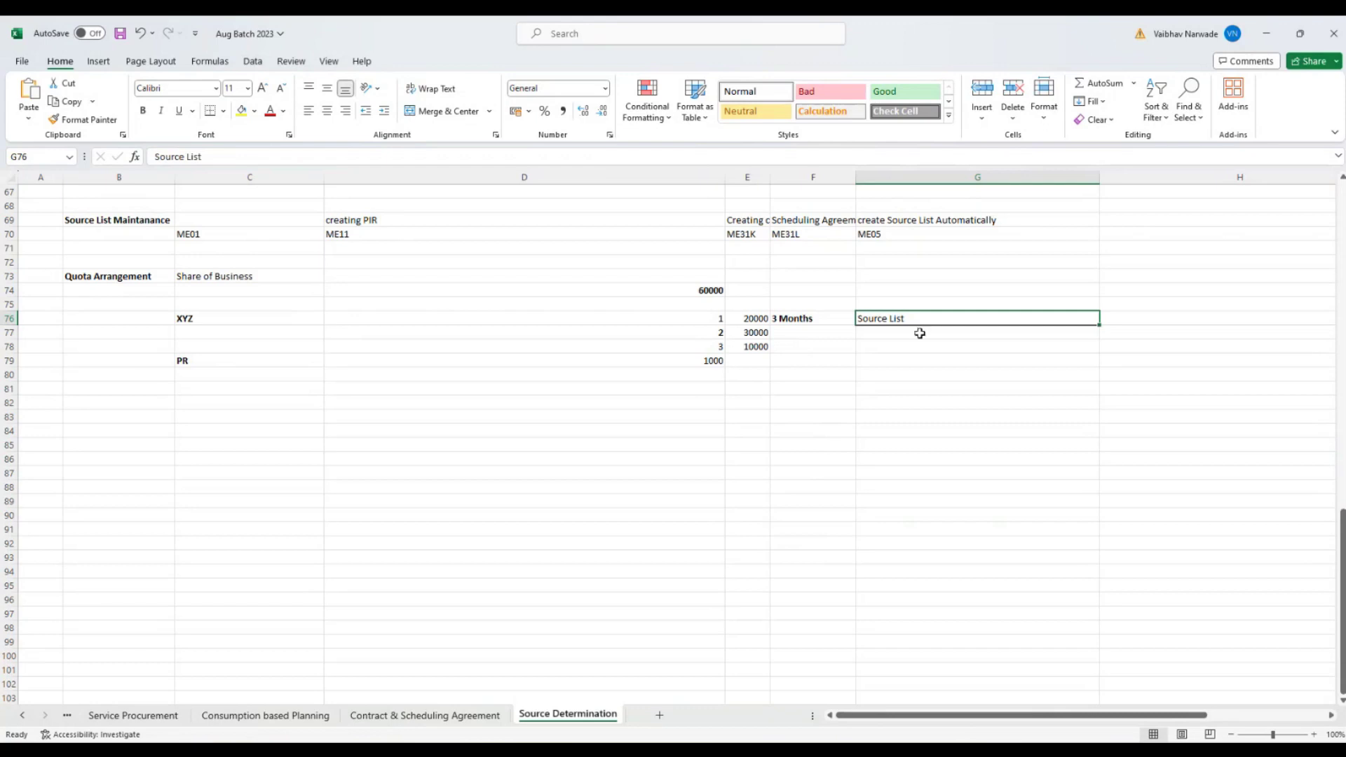
pyautogui.click(634, 369)
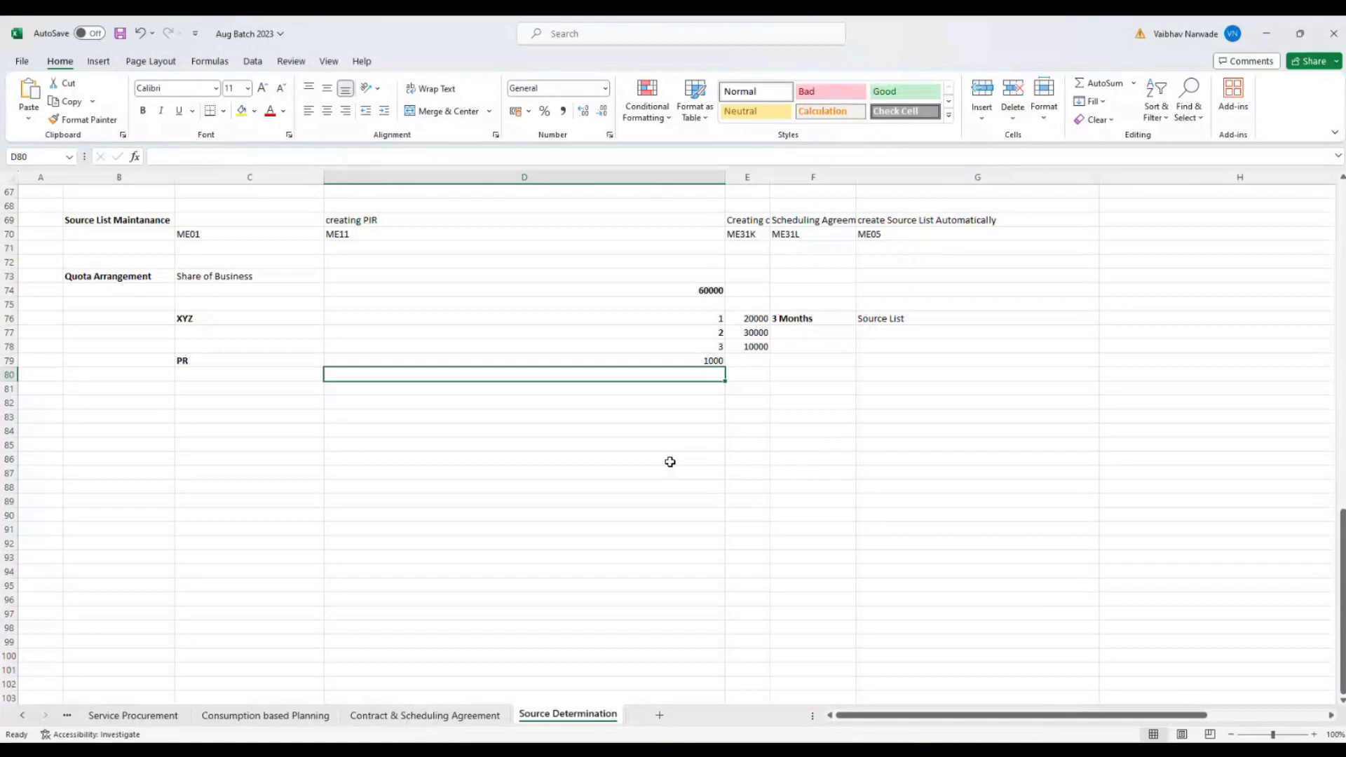
pyautogui.moveTo(720, 319); pyautogui.dragTo(719, 347)
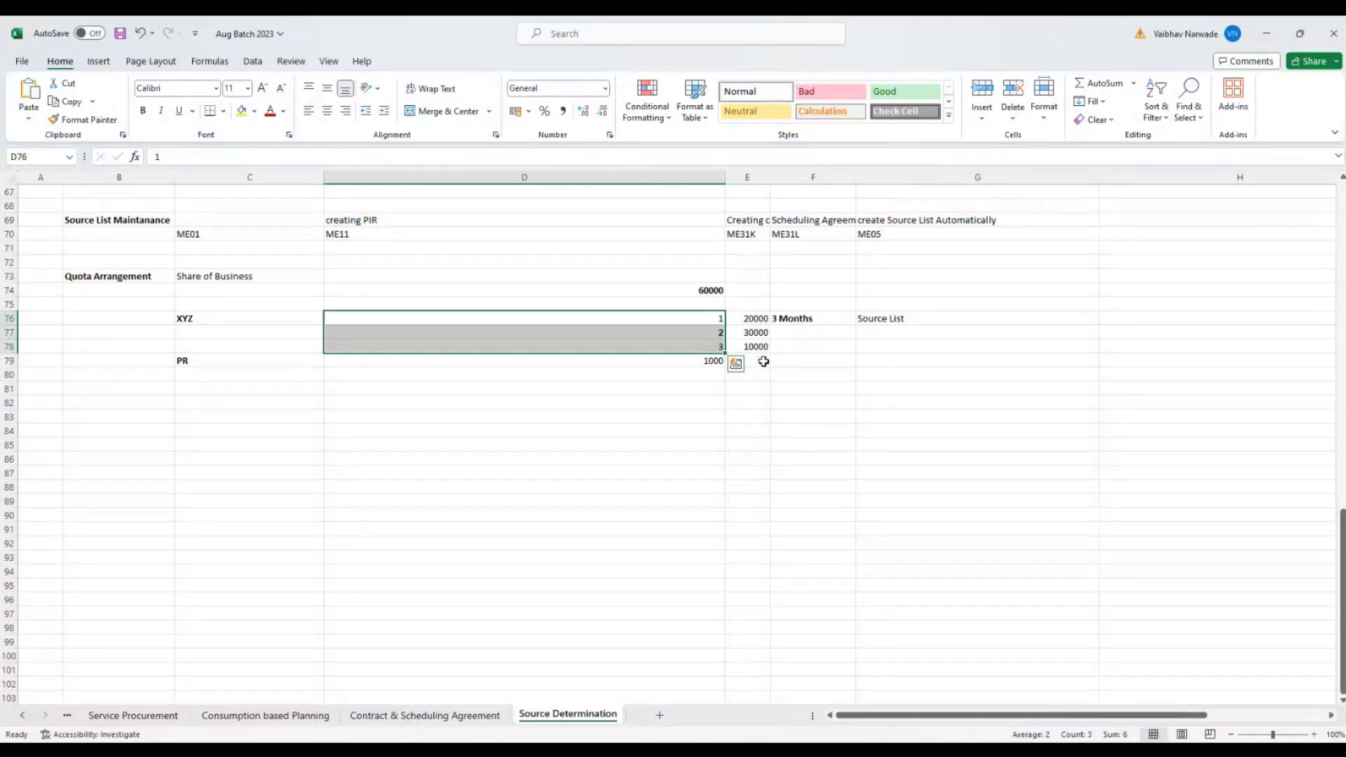
pyautogui.click(191, 360)
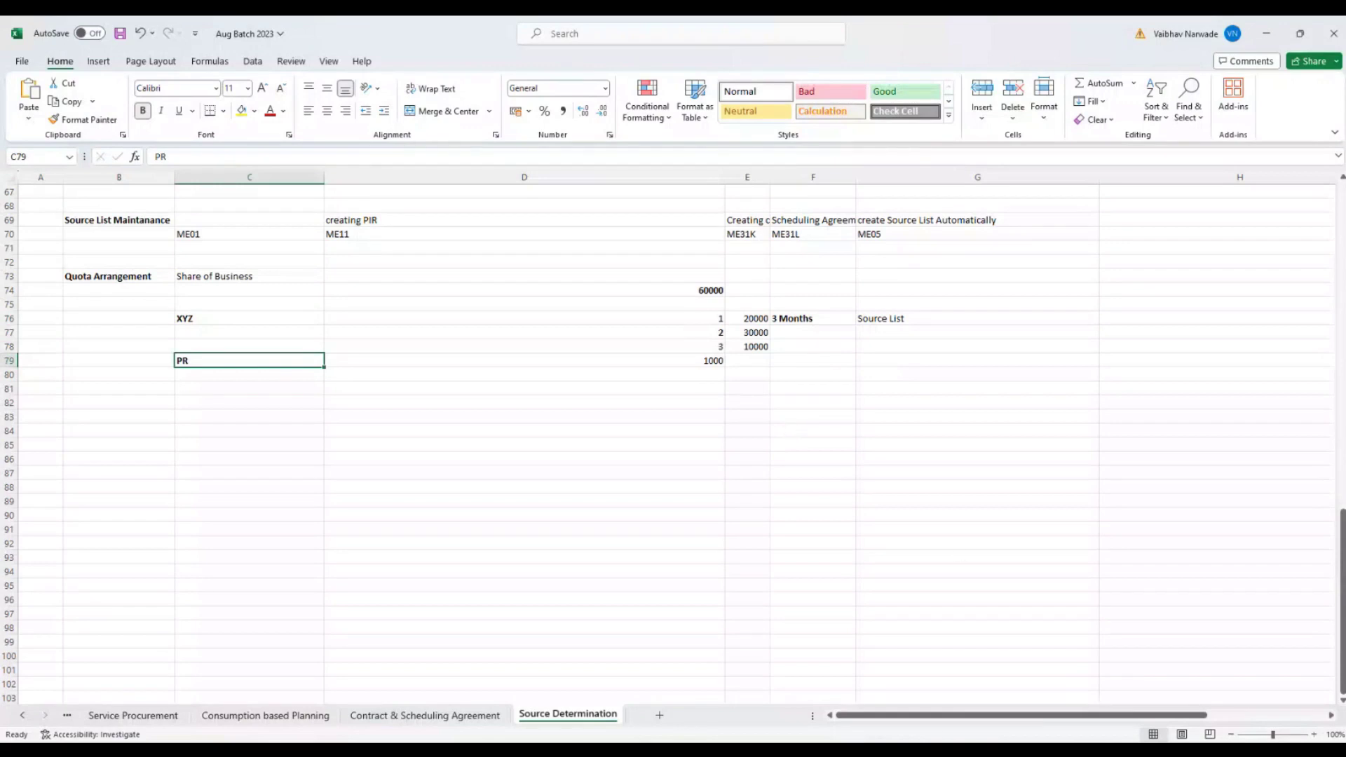
# Step: Switch to the SAP Easy Access session and open the Create Material screen with transaction mm01
pyautogui.moveTo(923, 749)
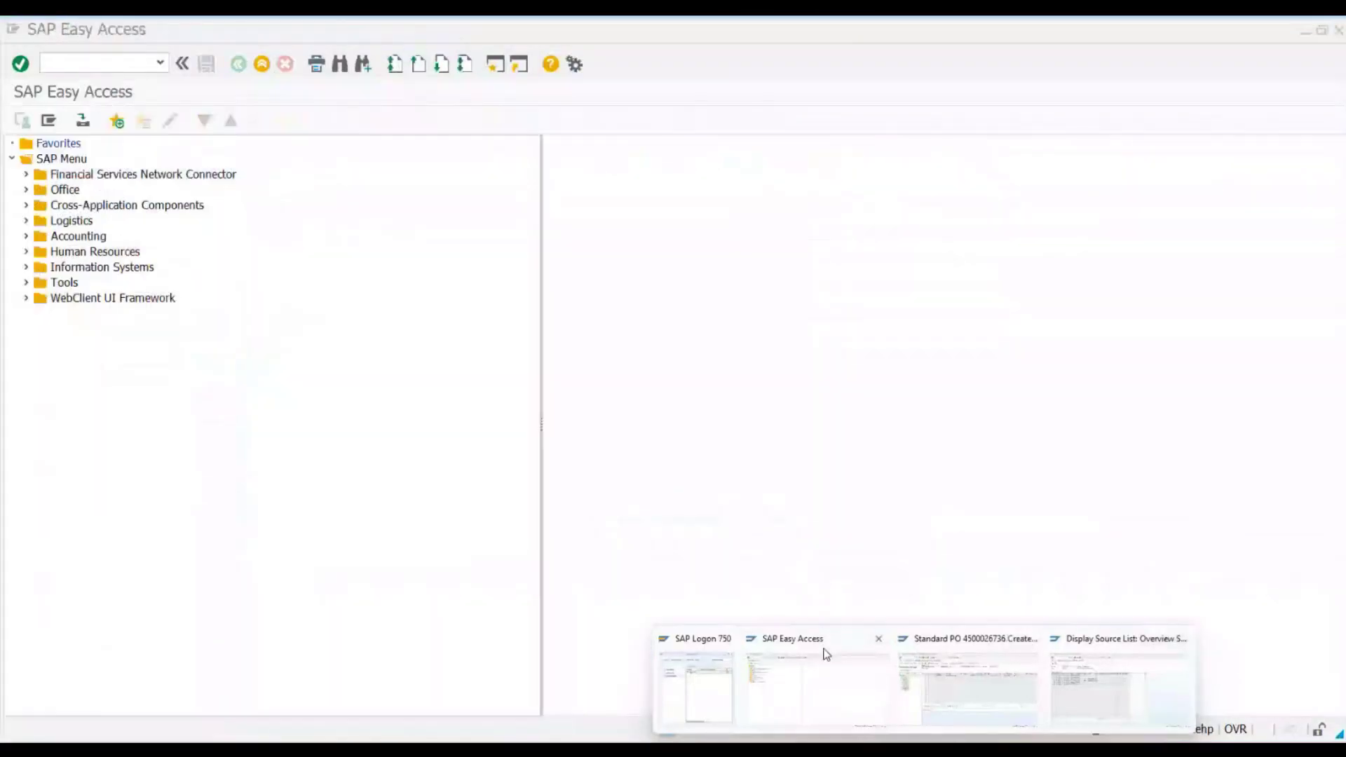
pyautogui.click(822, 649)
pyautogui.click(87, 68)
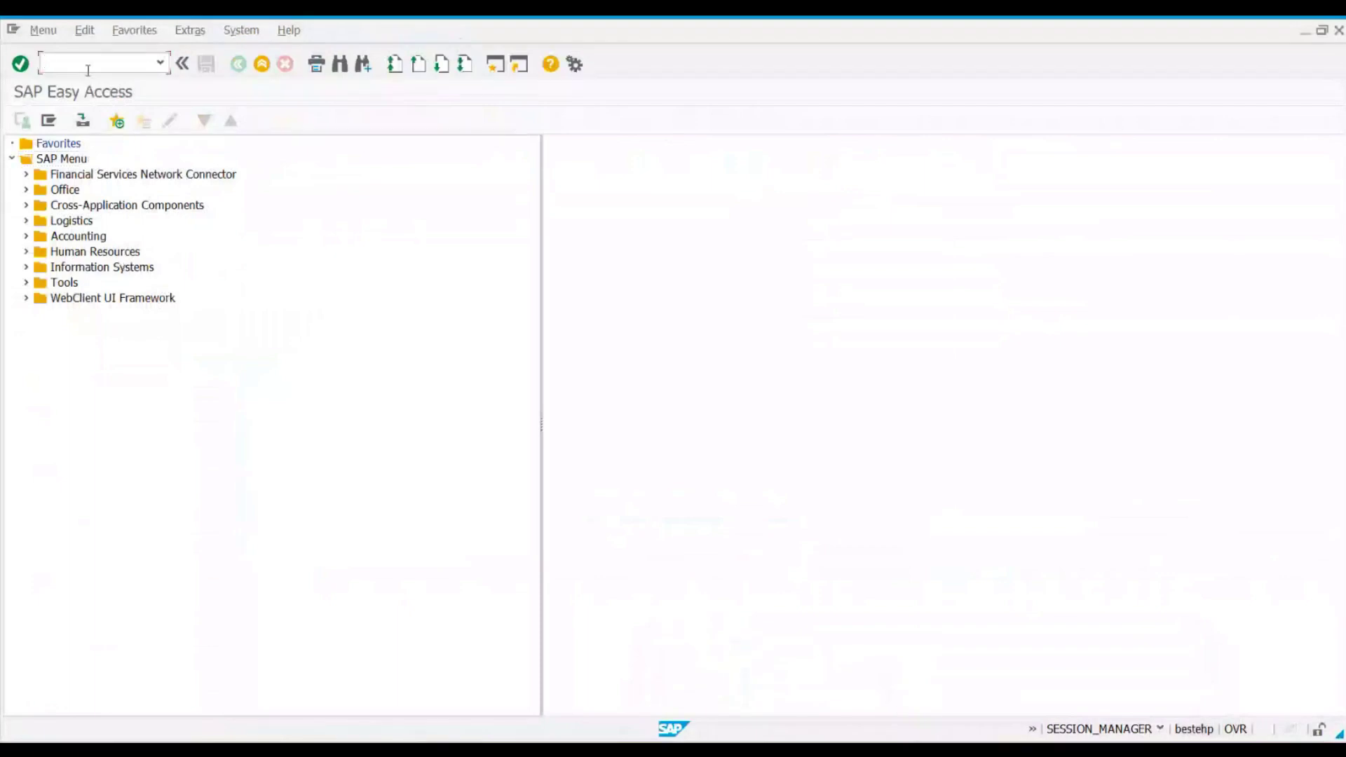
pyautogui.write('mm01\\')
pyautogui.press('BackSpace')
pyautogui.press('Return')
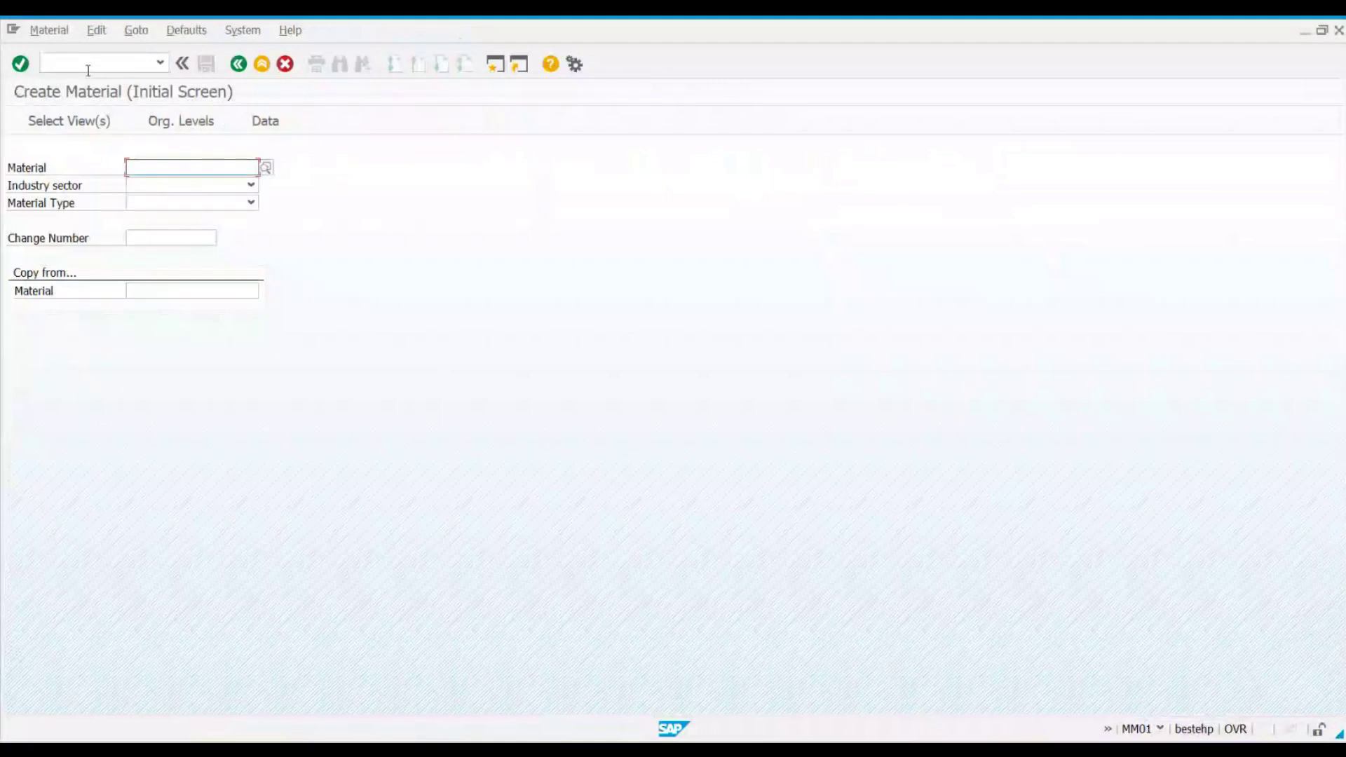
# Step: Set the industry sector to M Mechanical Engineering and the material type to ROH, and continue to the view selection
pyautogui.write('m')
pyautogui.press('Tab')
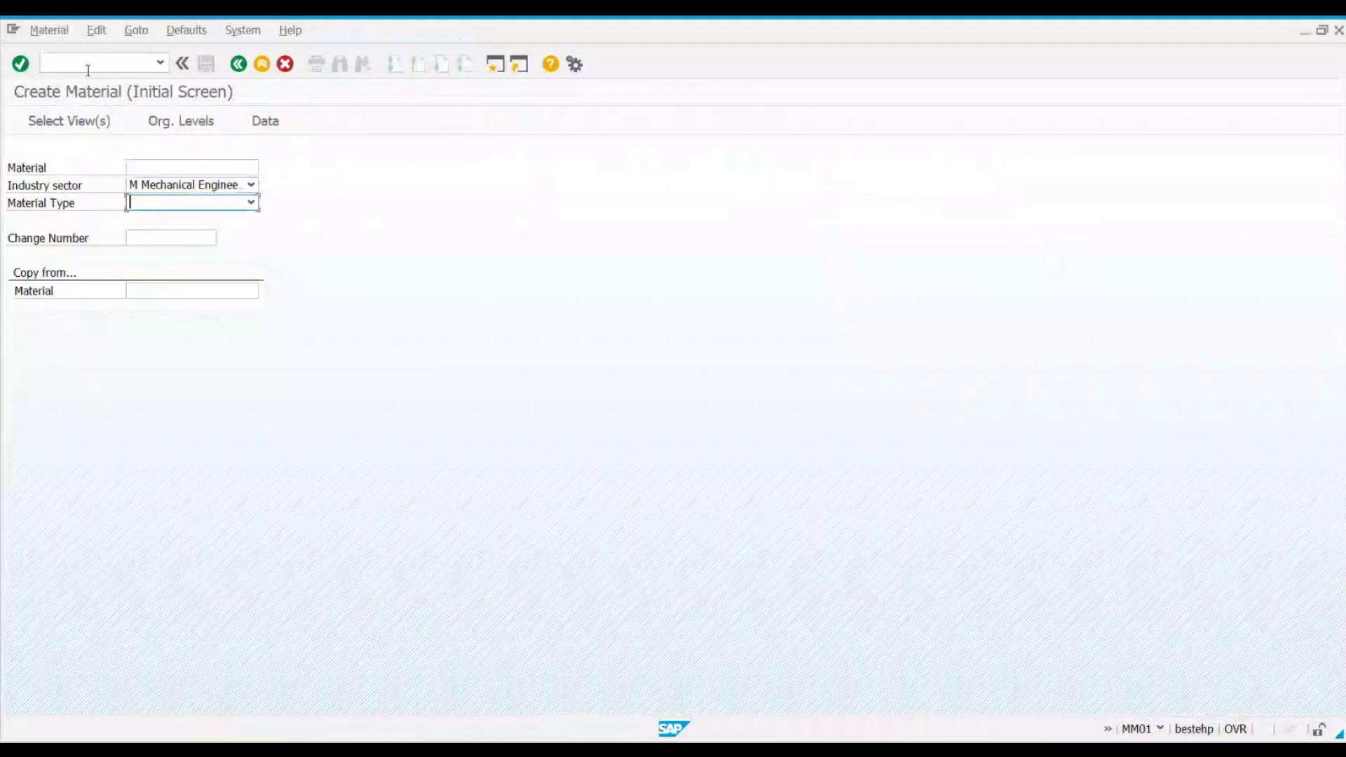
pyautogui.write('roh')
pyautogui.press('Return')
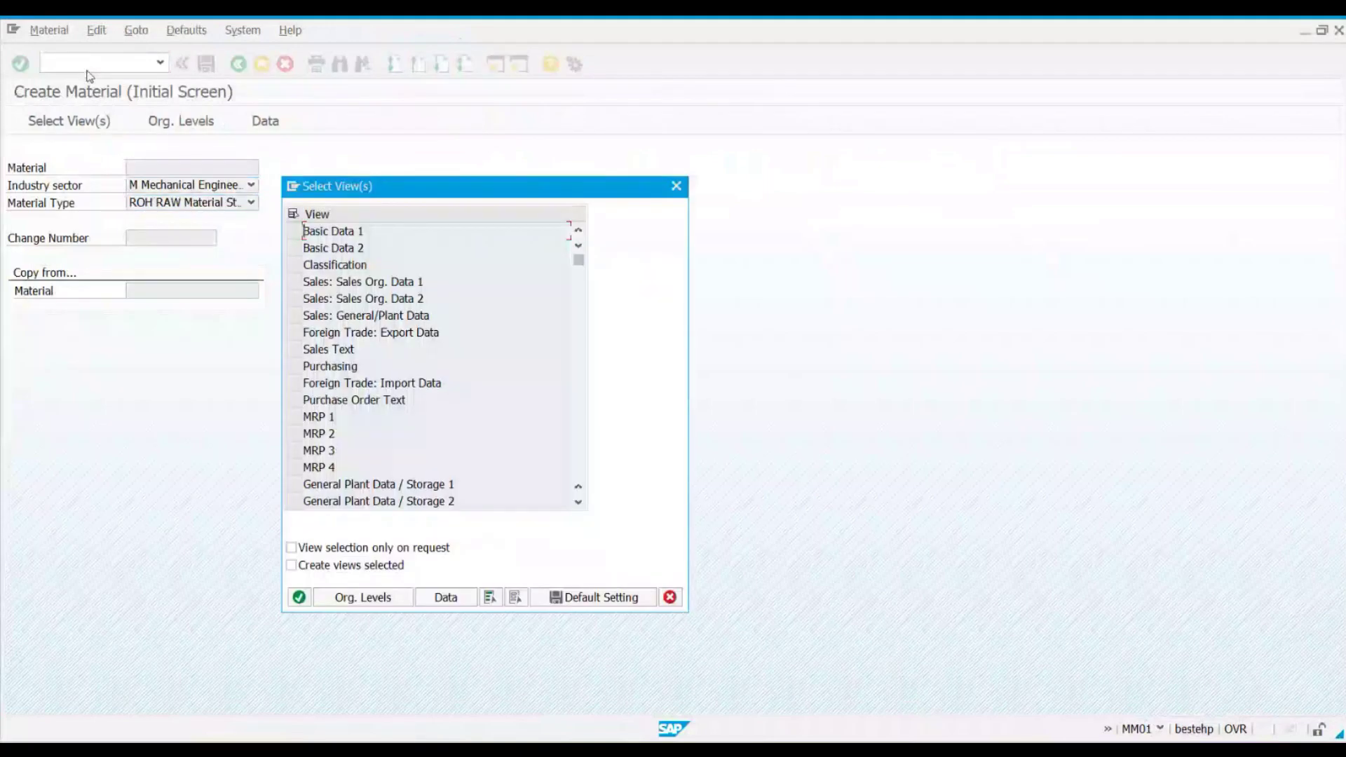
# Step: Select views Basic Data 1, Purchasing, General Plant Data / Storage 1 and 2 and Accounting 1, accepting plant PA11 and storage location 1000
pyautogui.click(293, 230)
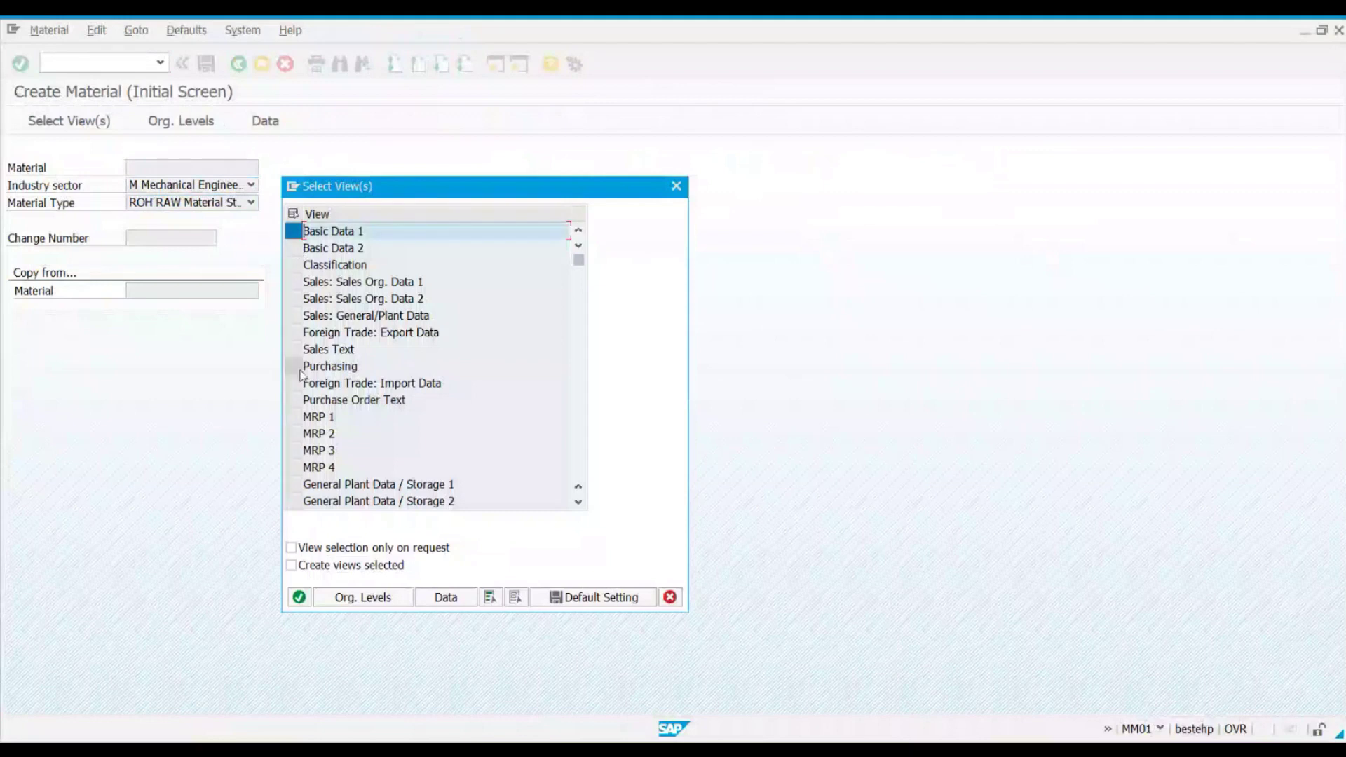
pyautogui.click(293, 365)
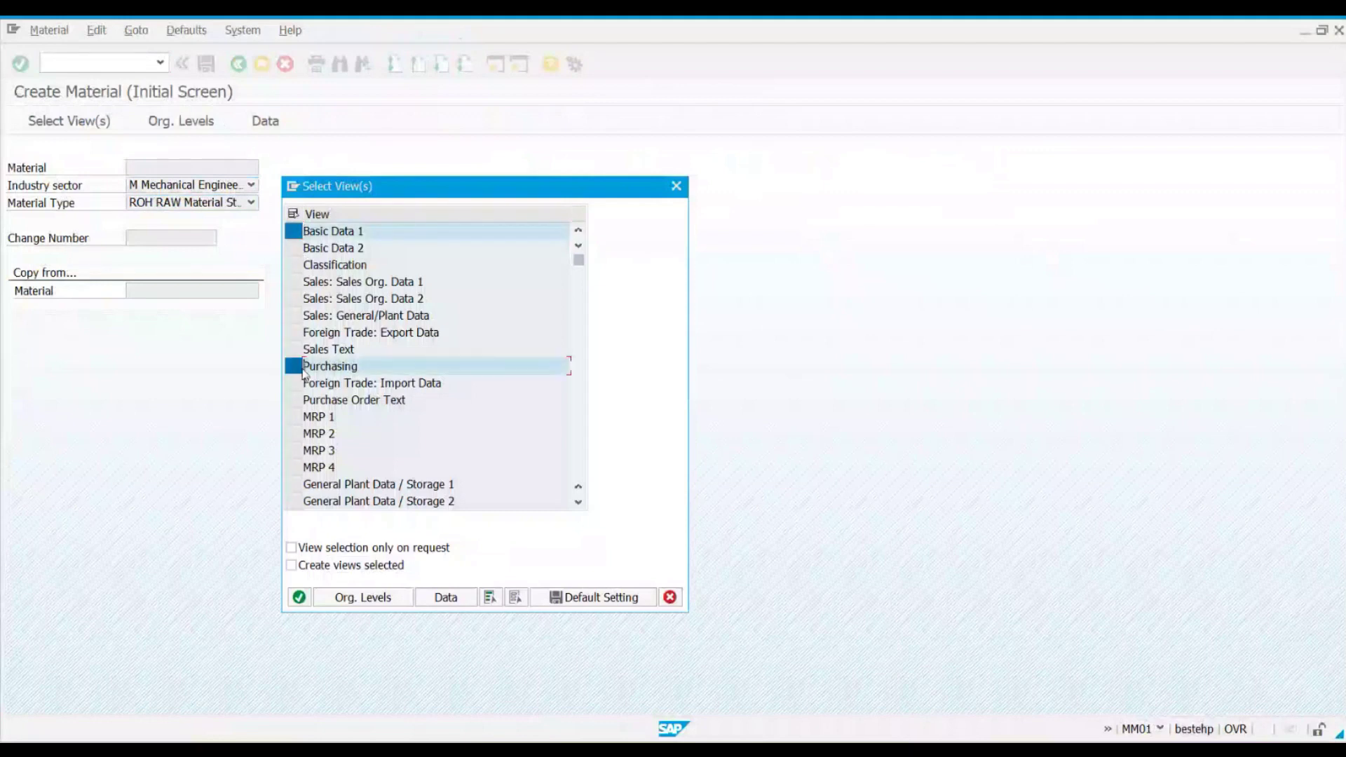
pyautogui.scroll(-1, 502, 364)
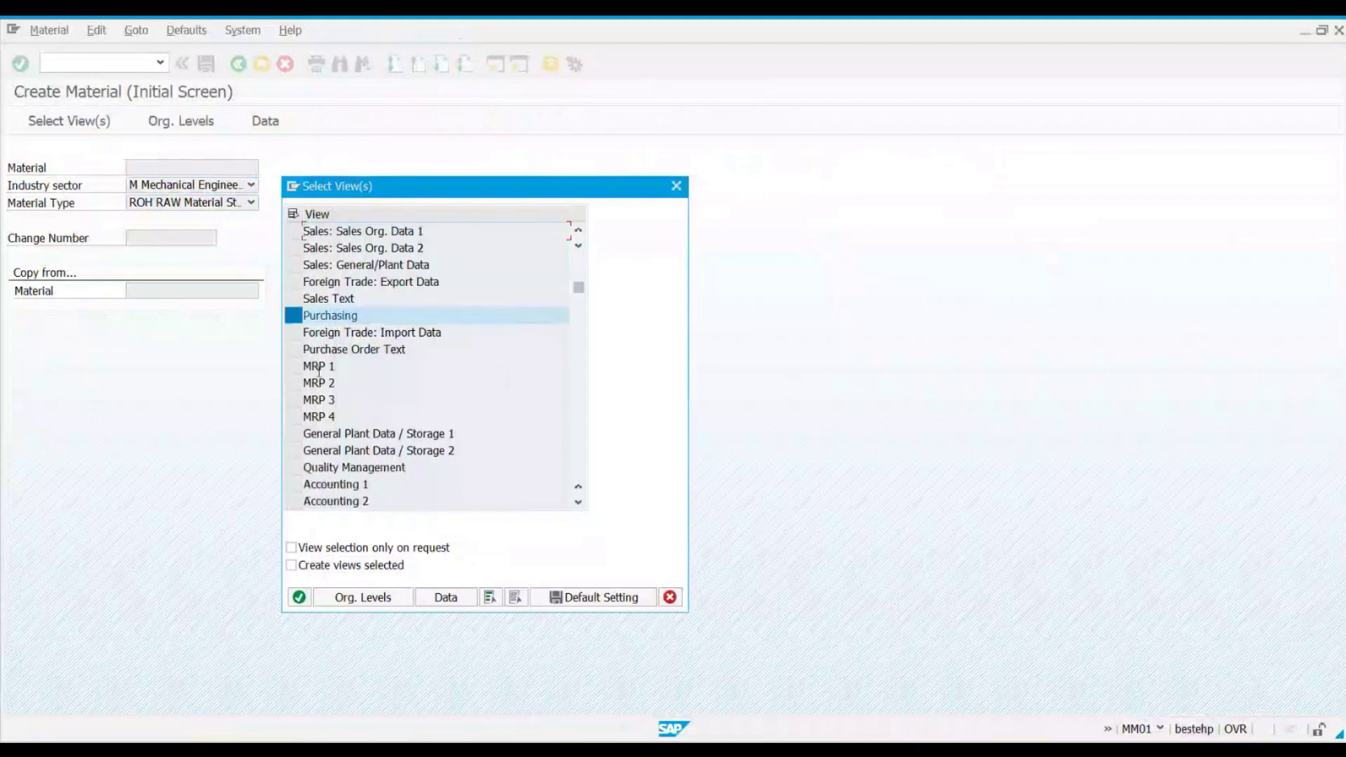
pyautogui.click(293, 433)
pyautogui.click(292, 450)
pyautogui.scroll(-1, 499, 448)
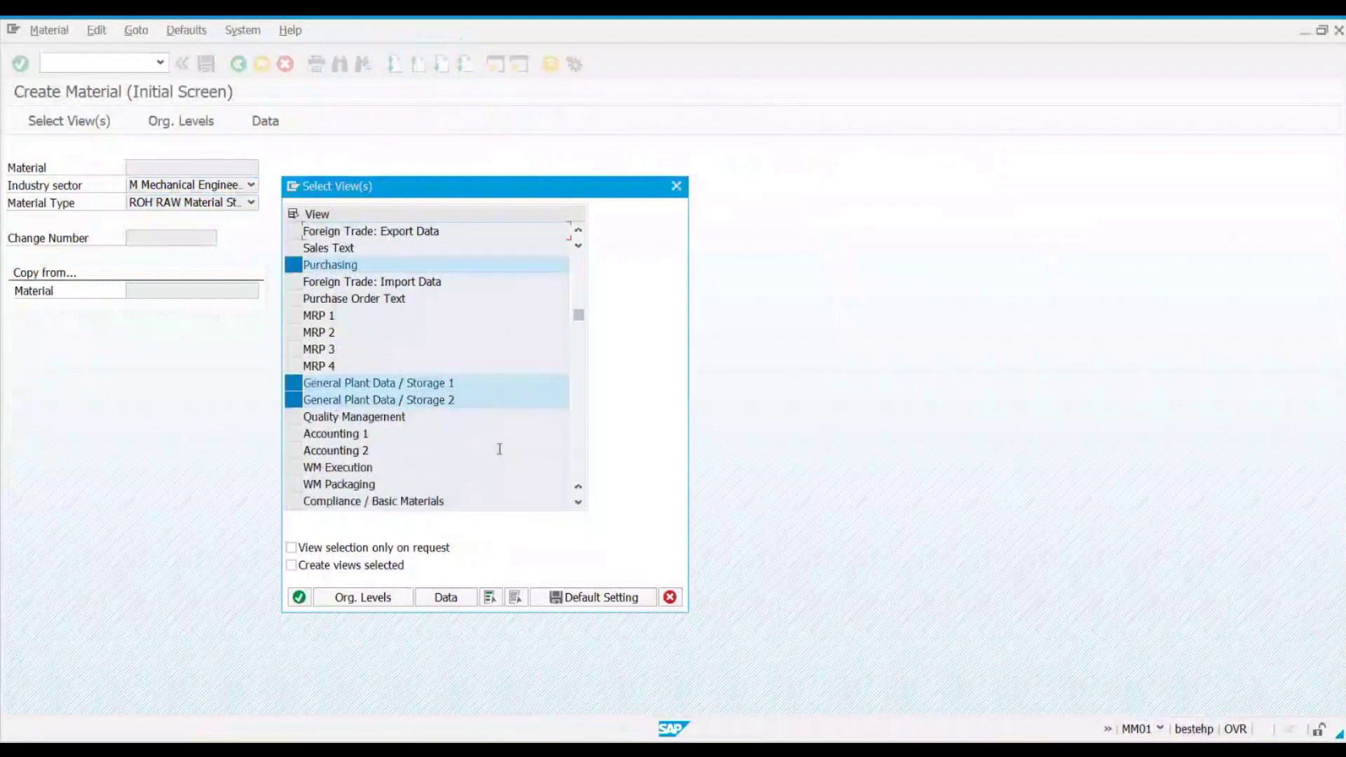
pyautogui.click(363, 597)
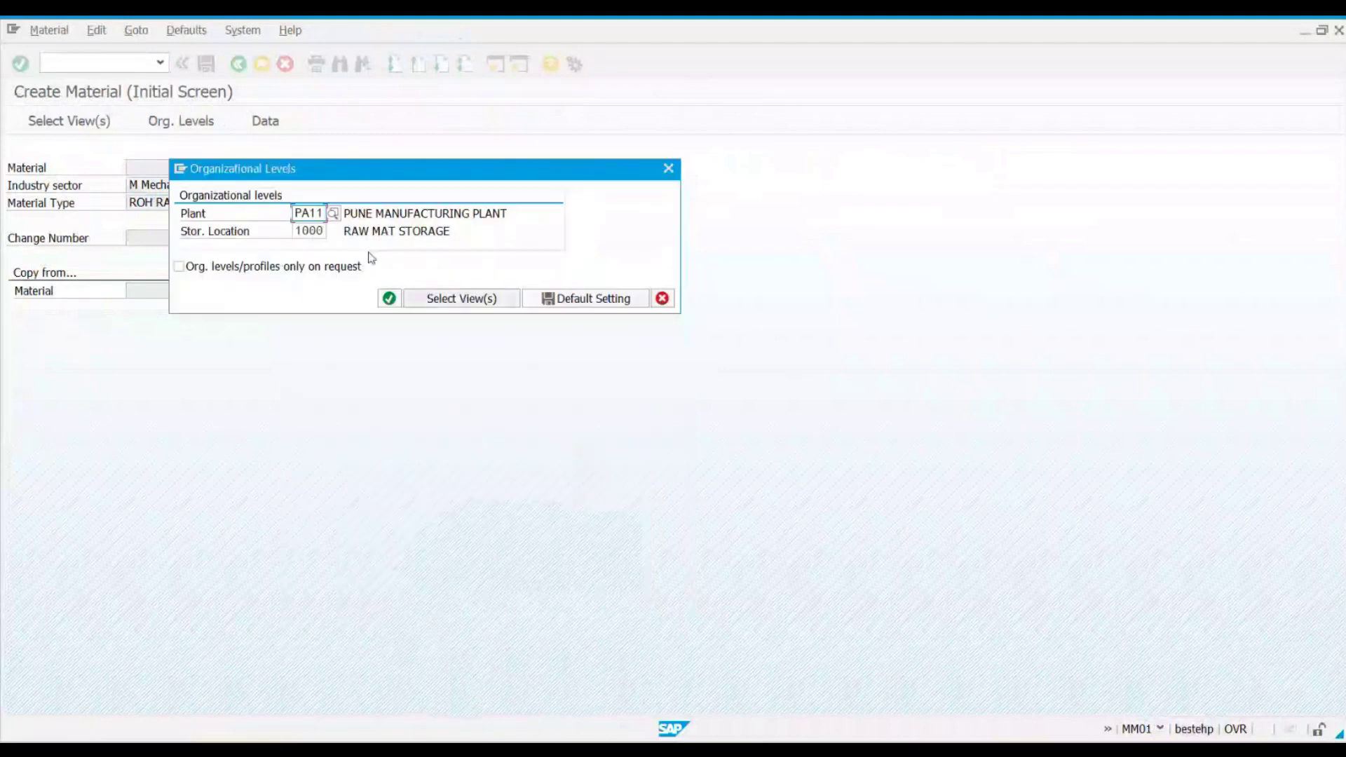
pyautogui.click(388, 299)
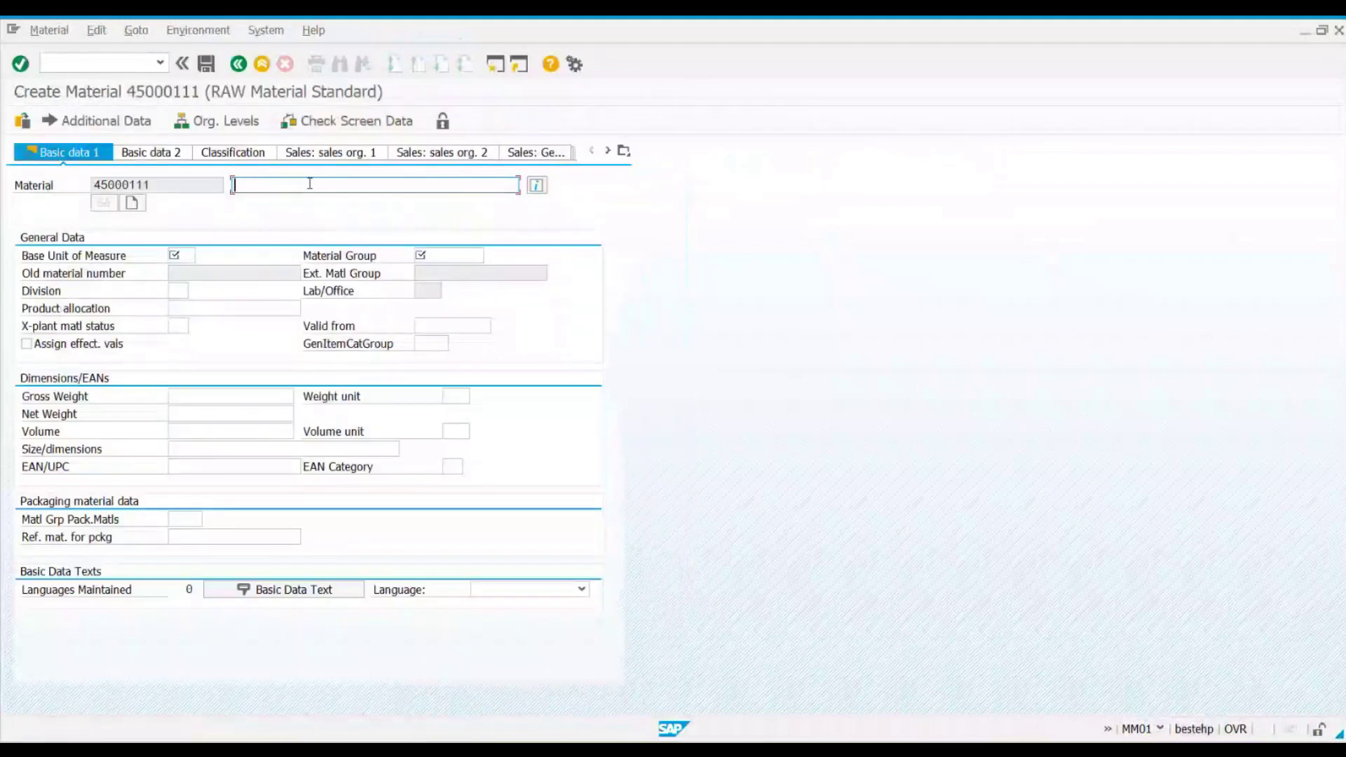
# Step: Enter the description "test quota Arrangement", base unit of measure EA and material group 0.200 in the basic data
pyautogui.write('test quota Arrangement')
pyautogui.press('Return')
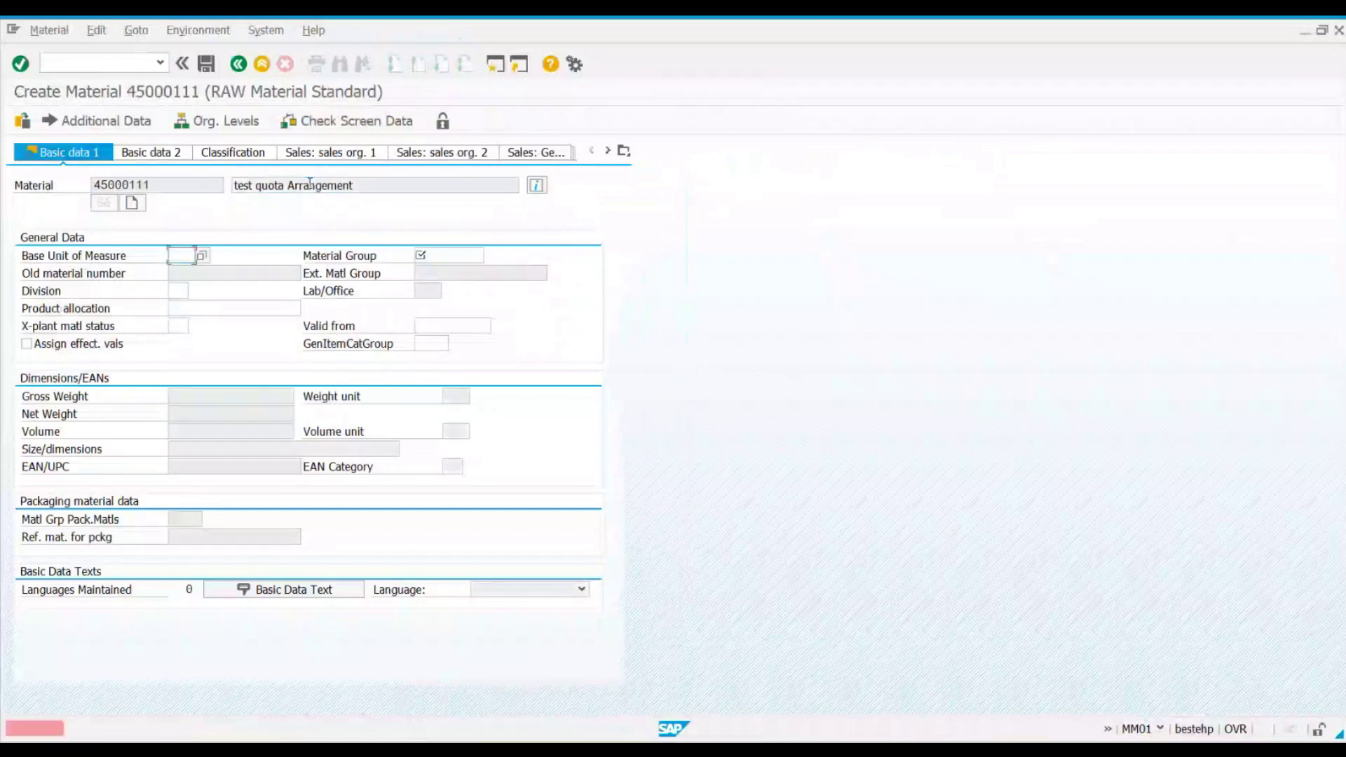
pyautogui.write('ea')
pyautogui.press('Return')
pyautogui.press('Return')
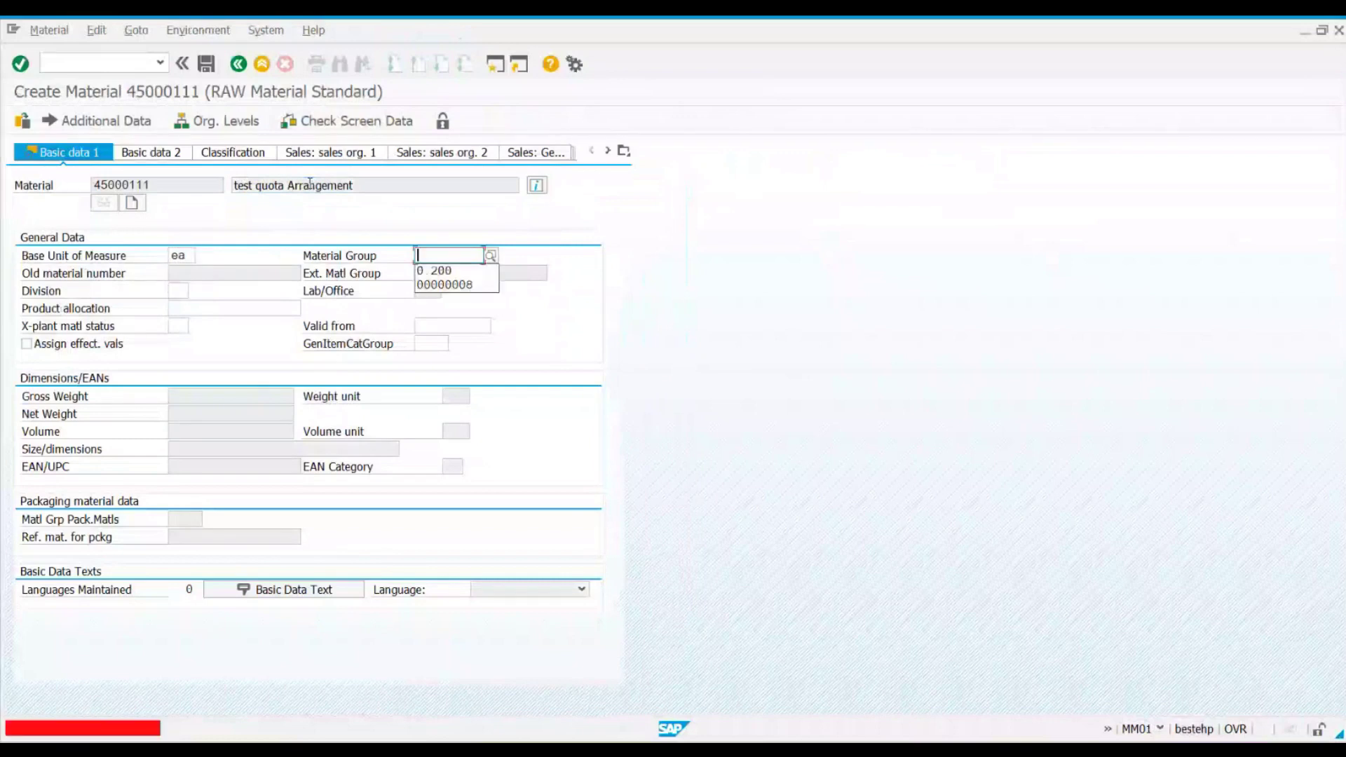
pyautogui.press('Down')
pyautogui.press('Return')
pyautogui.press('Return')
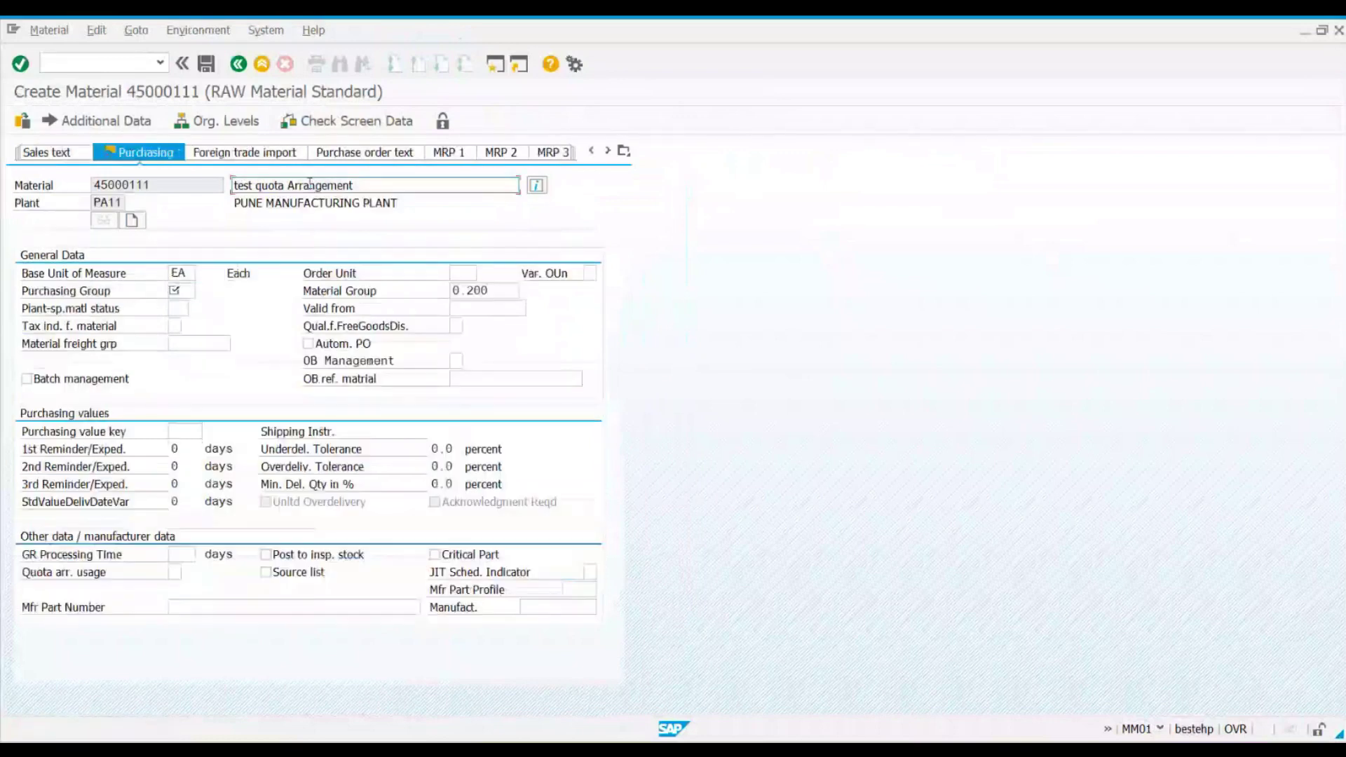
# Step: Assign purchasing group P01 to the material and continue to its second plant data and storage view
pyautogui.press('Down')
pyautogui.press('Return')
pyautogui.press('Return')
pyautogui.press('Return')
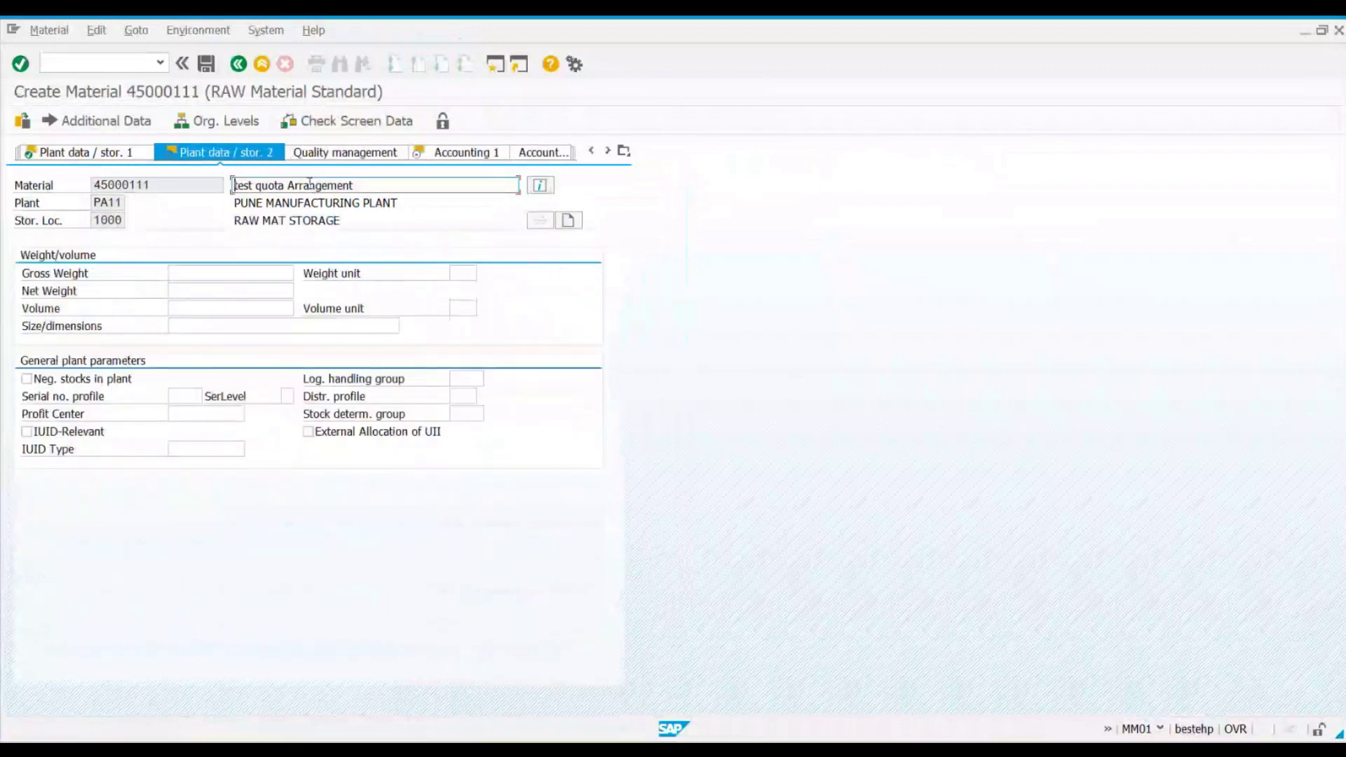
# Step: Enter valuation class 3000 in the accounting data and save the new material
pyautogui.press('Return')
pyautogui.press('Return')
pyautogui.write('3000')
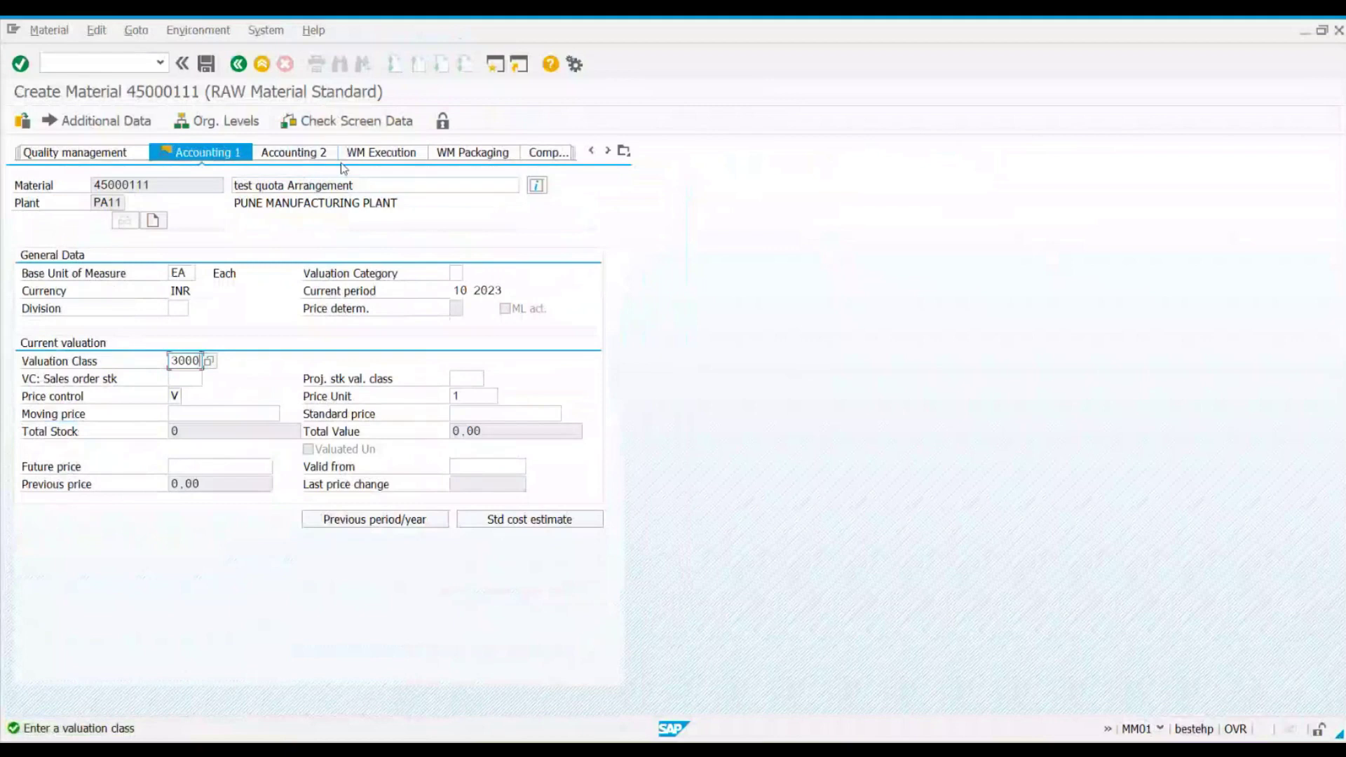
pyautogui.press('Return')
pyautogui.press('Return')
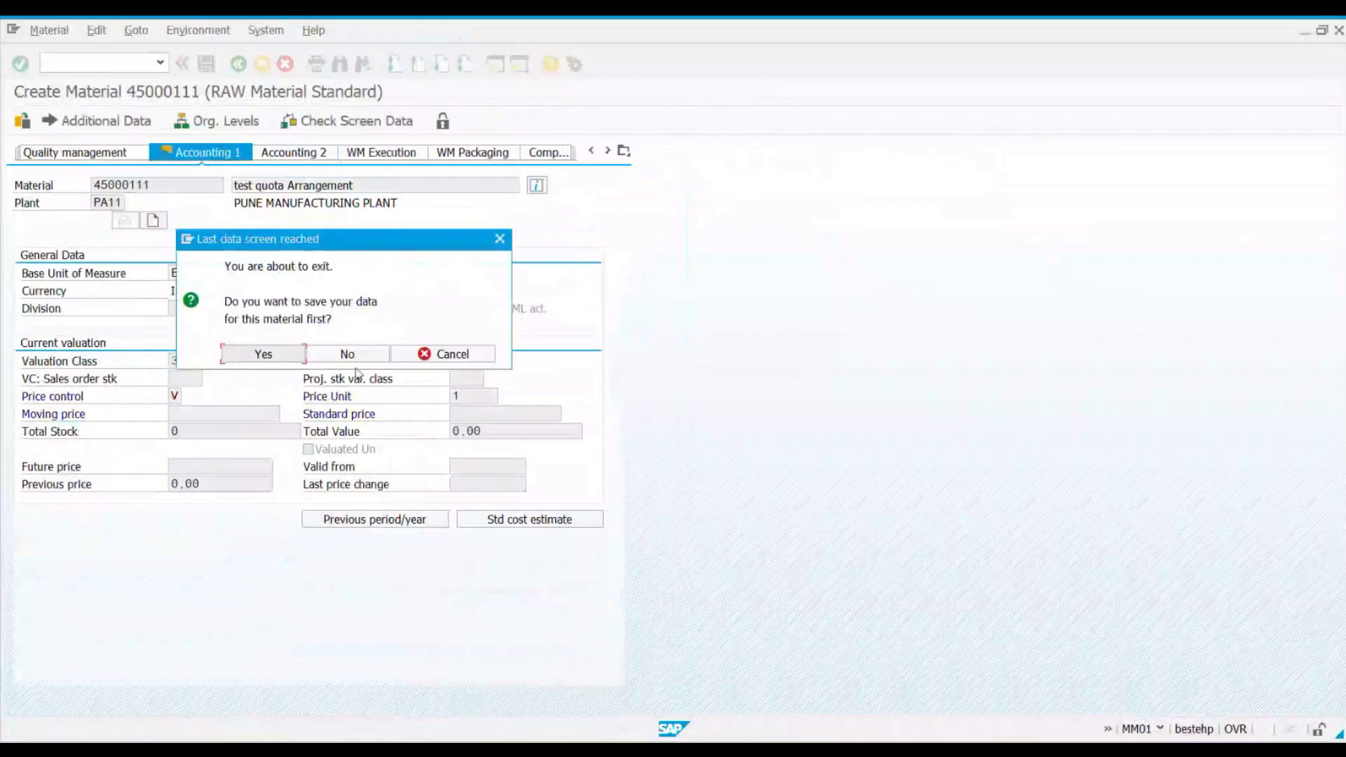
pyautogui.click(265, 355)
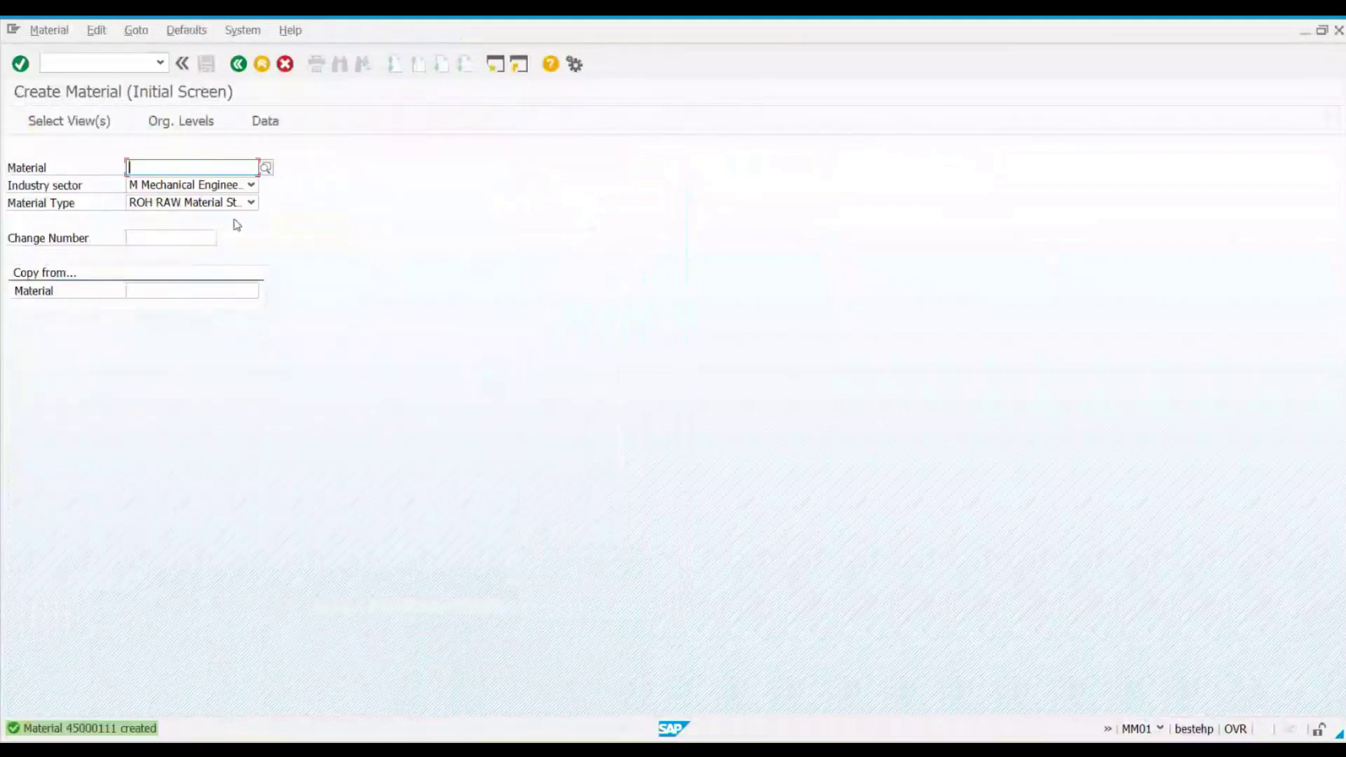
# Step: Bring up the Display Material initial screen and copy the new material's number
pyautogui.click(54, 30)
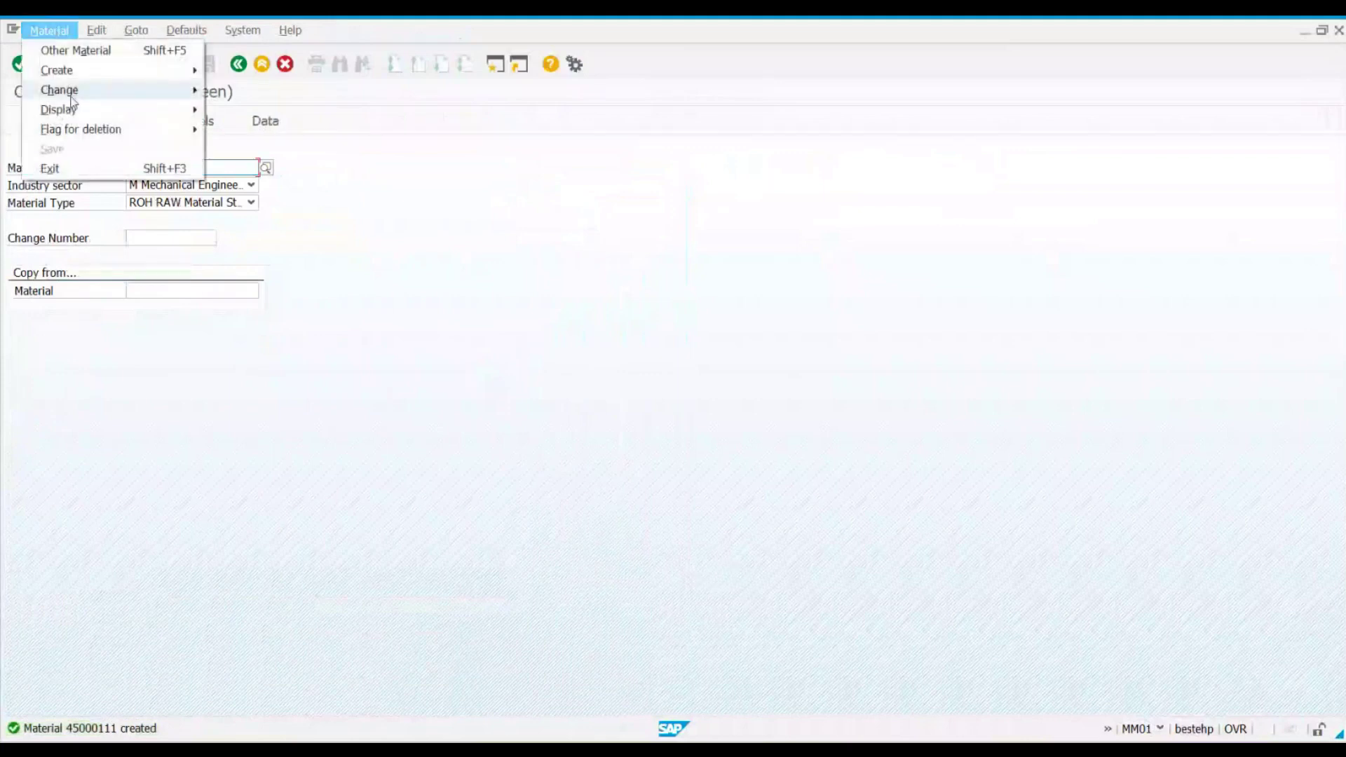
pyautogui.moveTo(105, 109)
pyautogui.click(234, 108)
pyautogui.moveTo(225, 167); pyautogui.dragTo(117, 169)
pyautogui.hotkey('ctrl', 'c')
# Step: Open source list maintenance with transaction me01 in a new session for material 45000111 and plant PA11
pyautogui.click(495, 64)
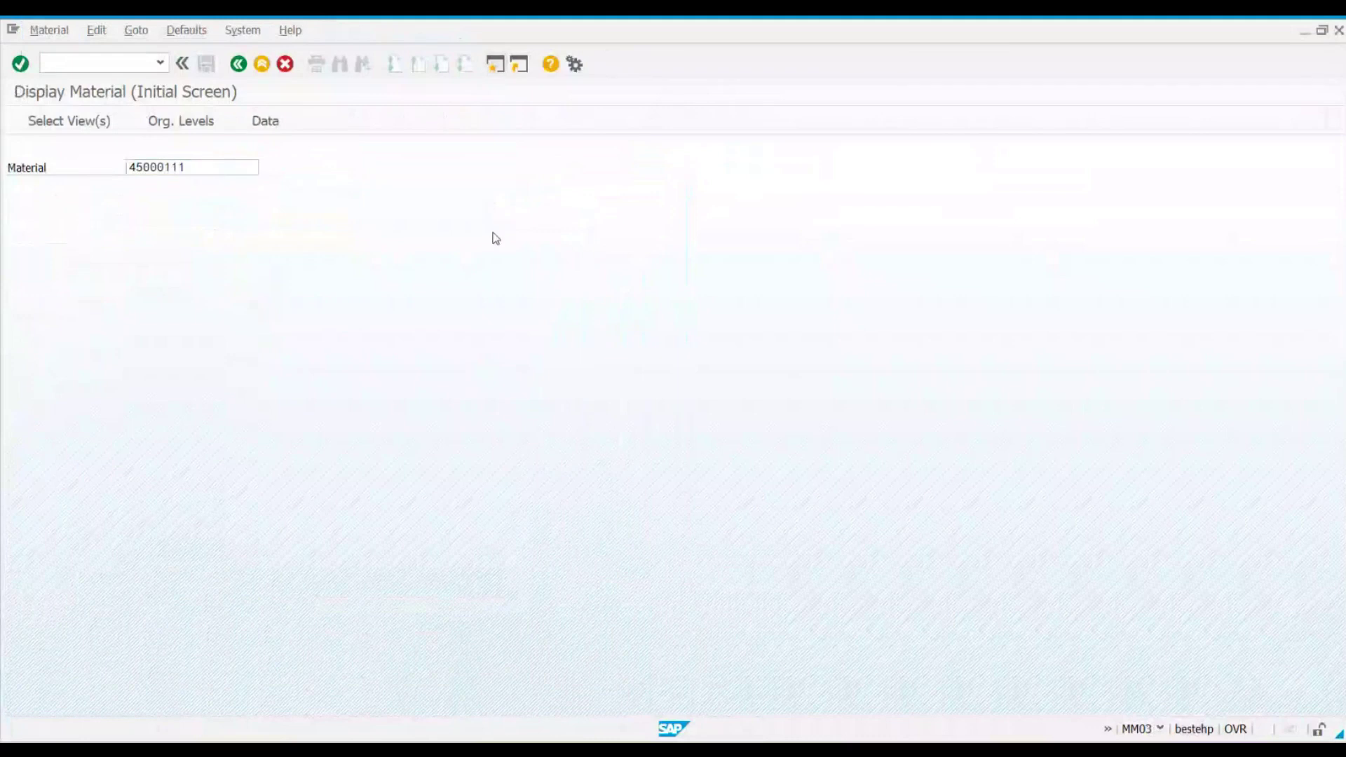
pyautogui.write('me01')
pyautogui.press('Return')
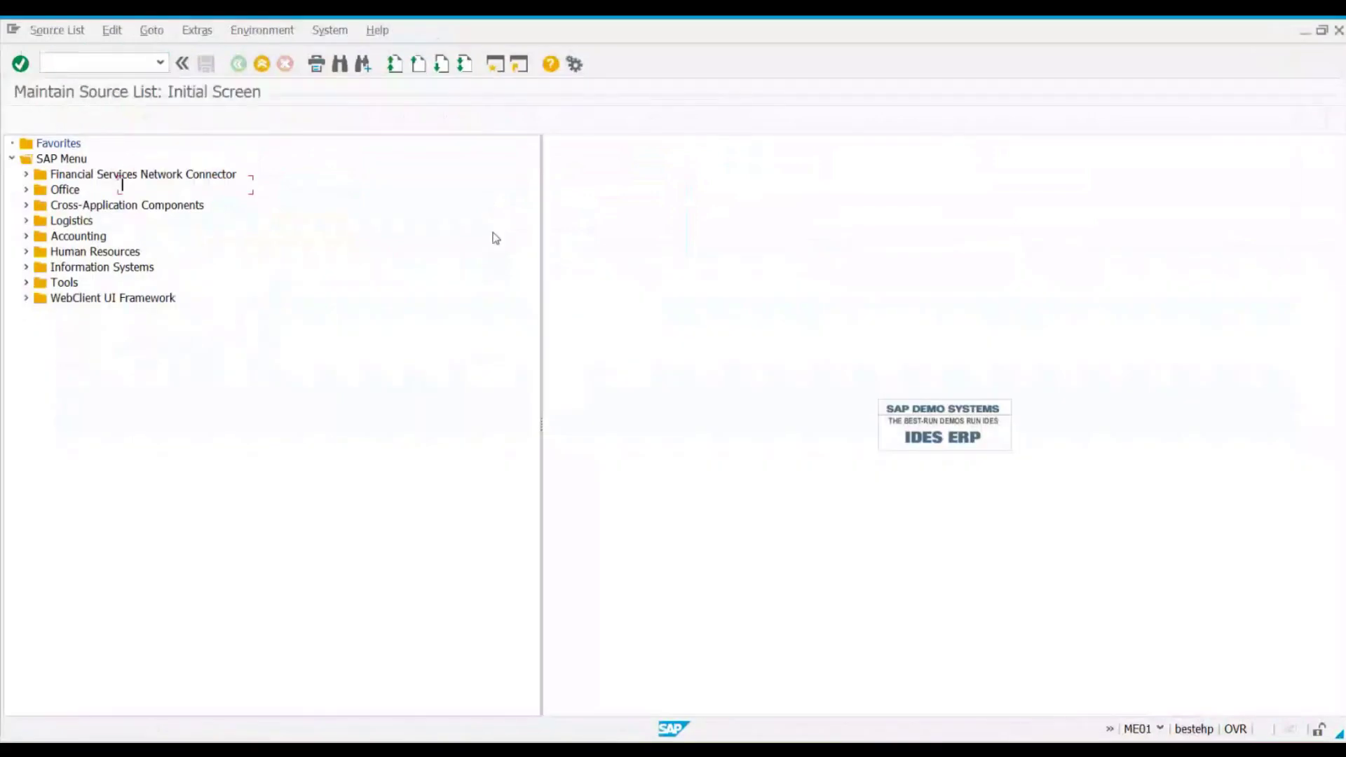
pyautogui.press('Return')
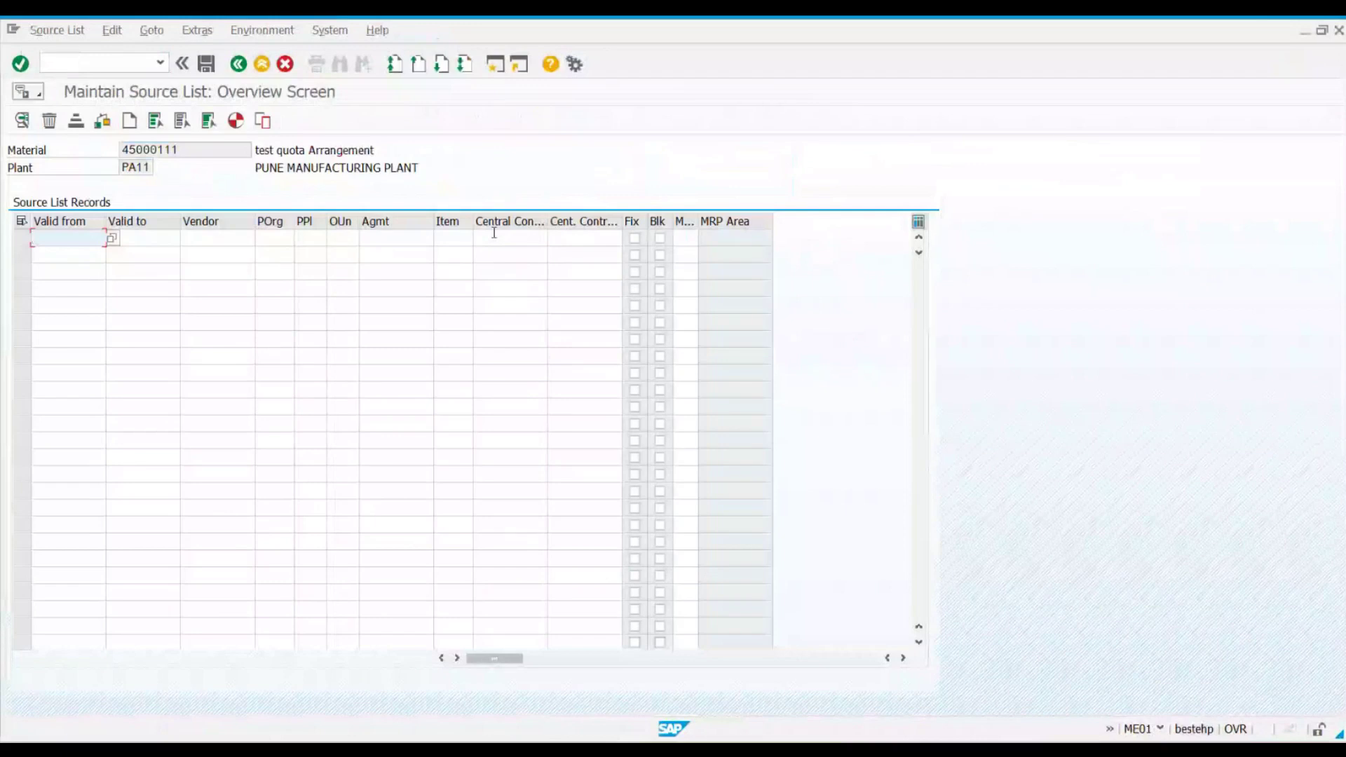
# Step: Start a source list record valid from 23.10.2023 to 31.12.9999 and enter the vendor number
pyautogui.click(111, 239)
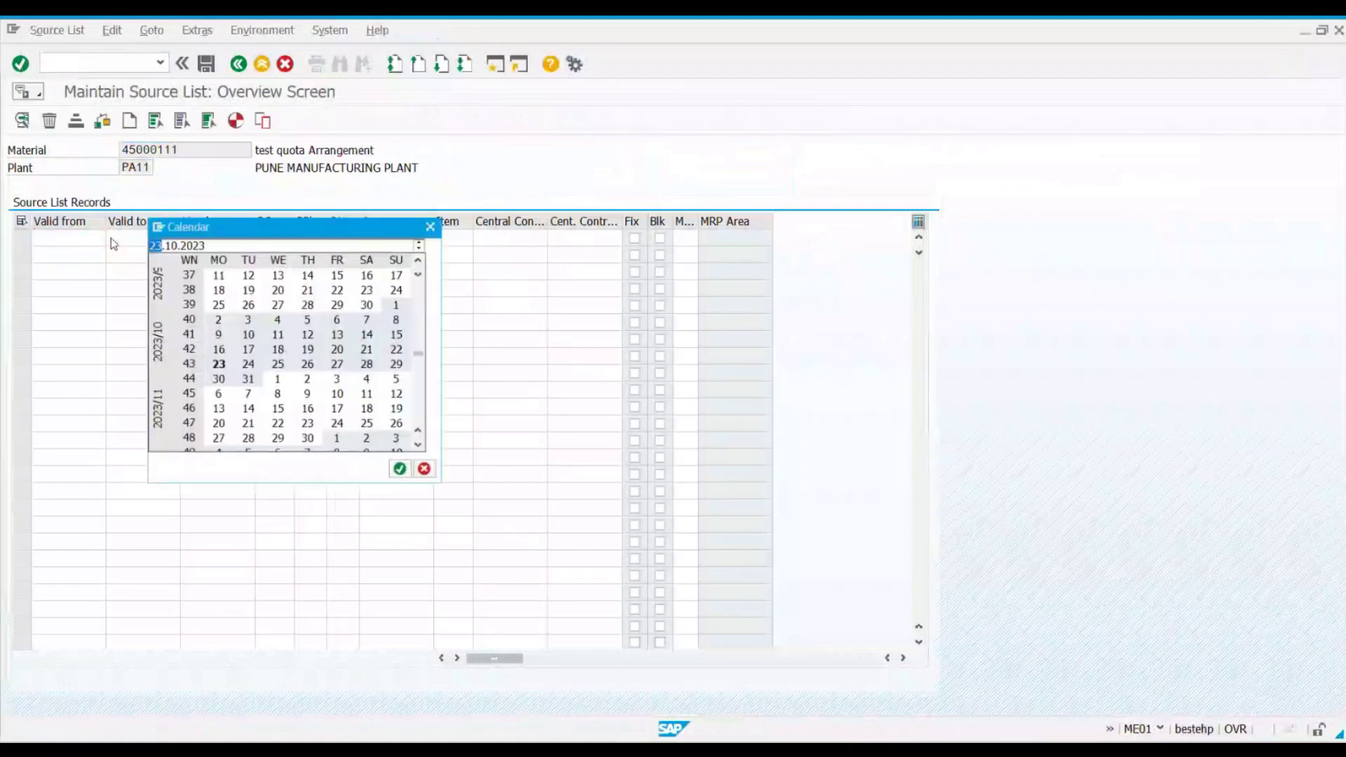
pyautogui.doubleClick(217, 364)
pyautogui.click(156, 240)
pyautogui.click(187, 264)
pyautogui.click(232, 238)
pyautogui.click(218, 253)
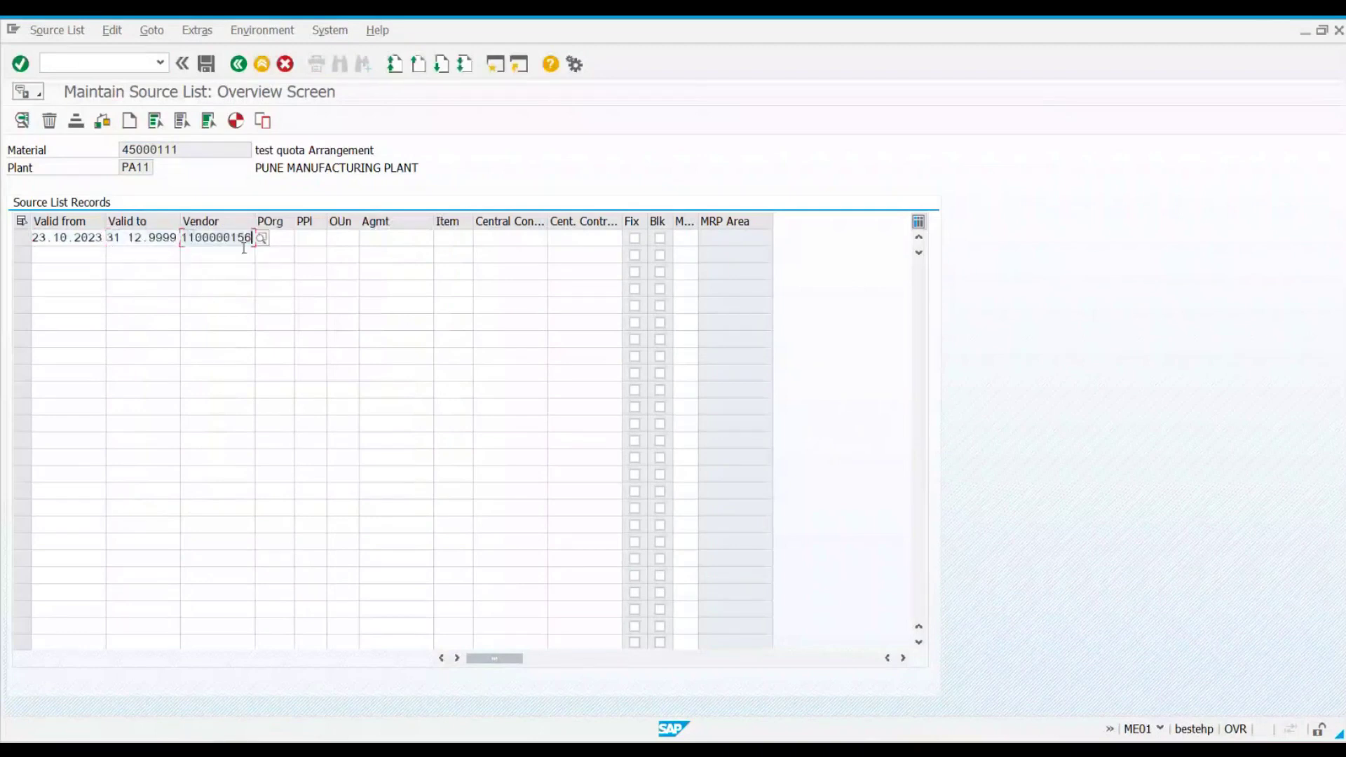
# Step: Set purchasing organization A100 for the source list record and save the source list
pyautogui.click(282, 239)
pyautogui.click(278, 254)
pyautogui.press('Return')
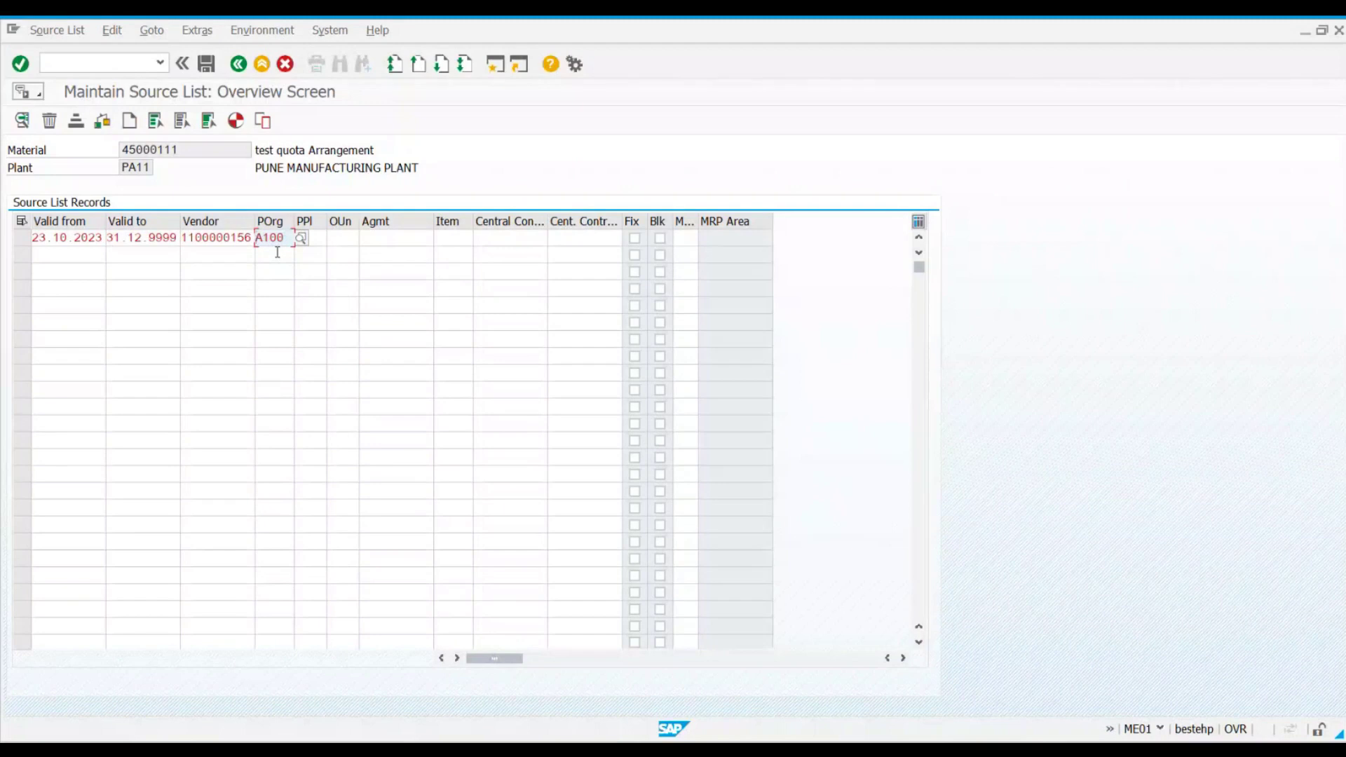
pyautogui.click(203, 150)
pyautogui.click(213, 68)
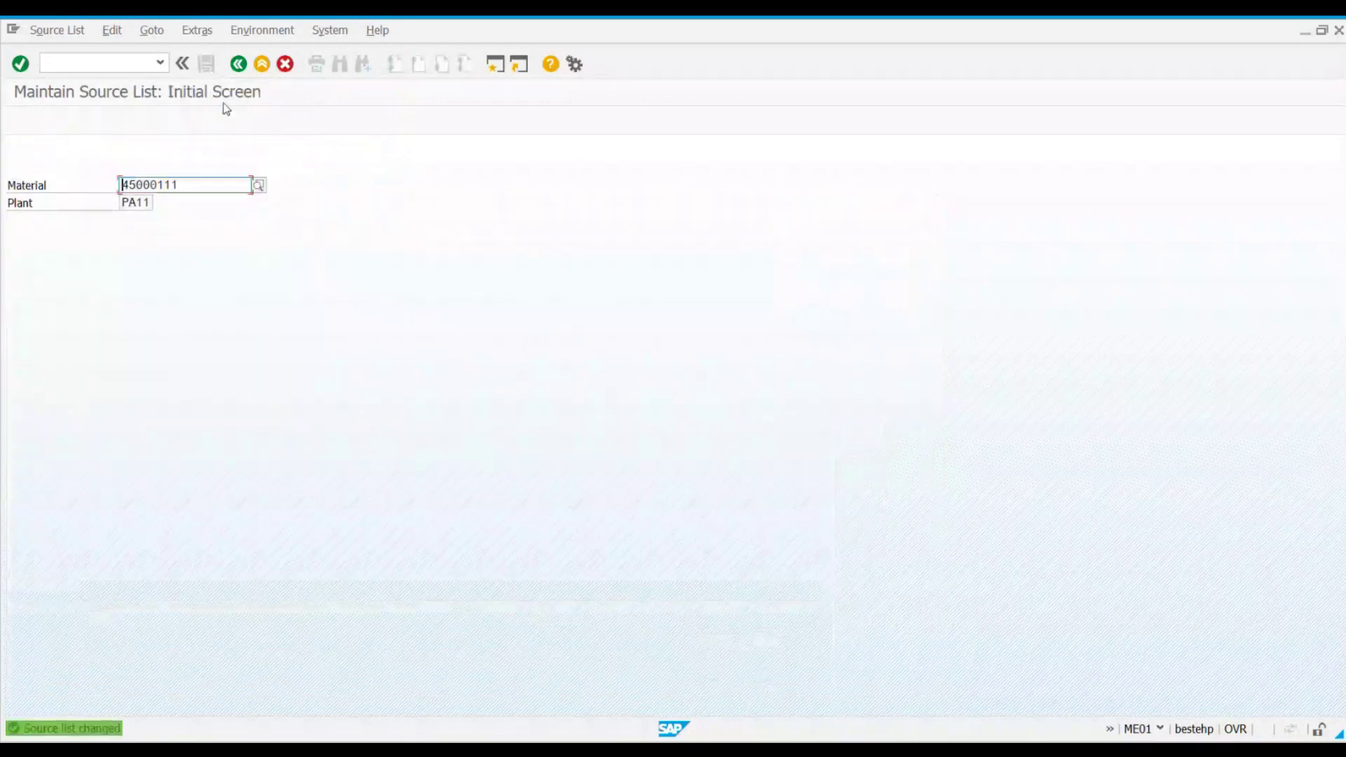
# Step: Display the saved source list for material 45000111 at plant PA11 and check its record
pyautogui.click(79, 36)
pyautogui.click(81, 86)
pyautogui.press('Return')
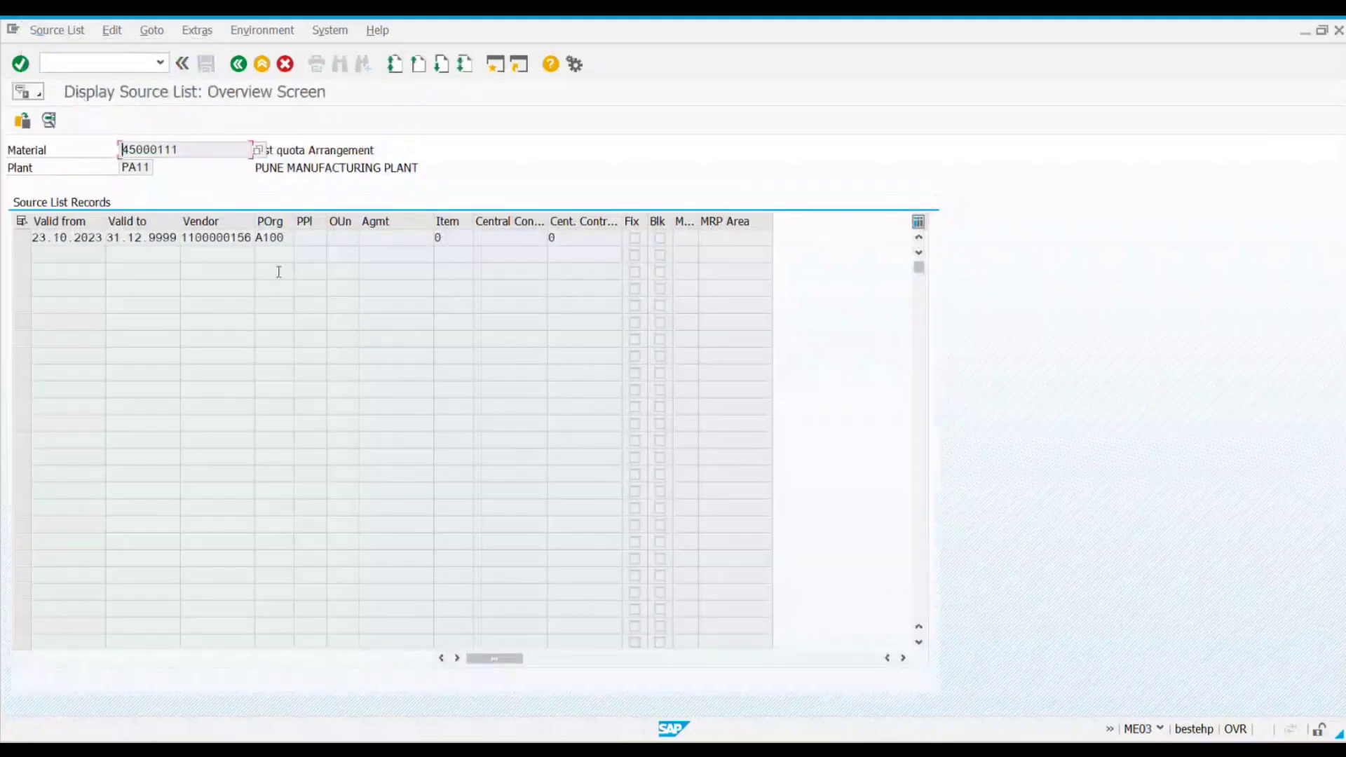
pyautogui.click(267, 245)
# Step: Copy the material number from the source list and open Create Purchase Requisition in a new session with transaction me51n
pyautogui.click(190, 149)
pyautogui.moveTo(191, 150); pyautogui.dragTo(122, 150)
pyautogui.hotkey('ctrl', 'c')
pyautogui.click(500, 70)
pyautogui.write('me51n')
pyautogui.press('Return')
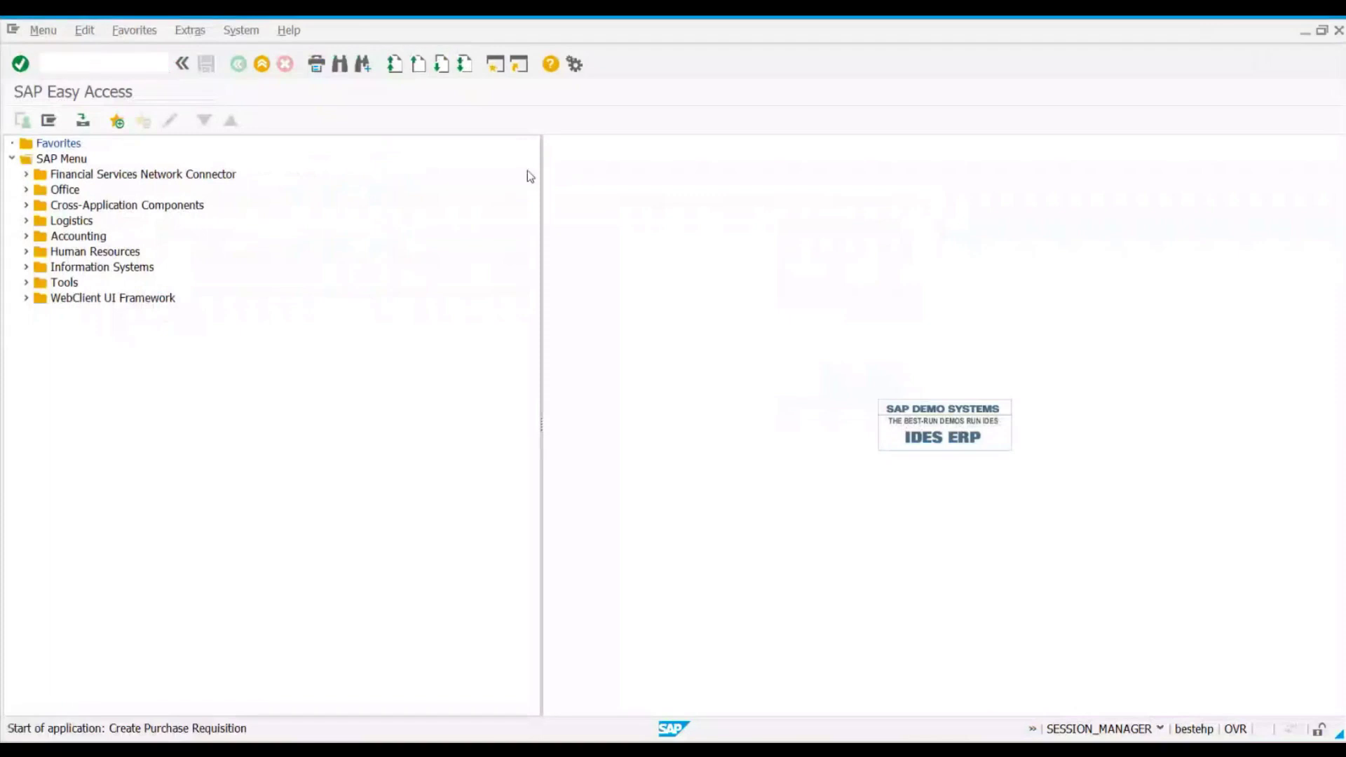
# Step: Add a requisition item for material 45000111 with quantity 1000, plant PA11 and a valuation price of 10 INR
pyautogui.click(220, 383)
pyautogui.write('45000111')
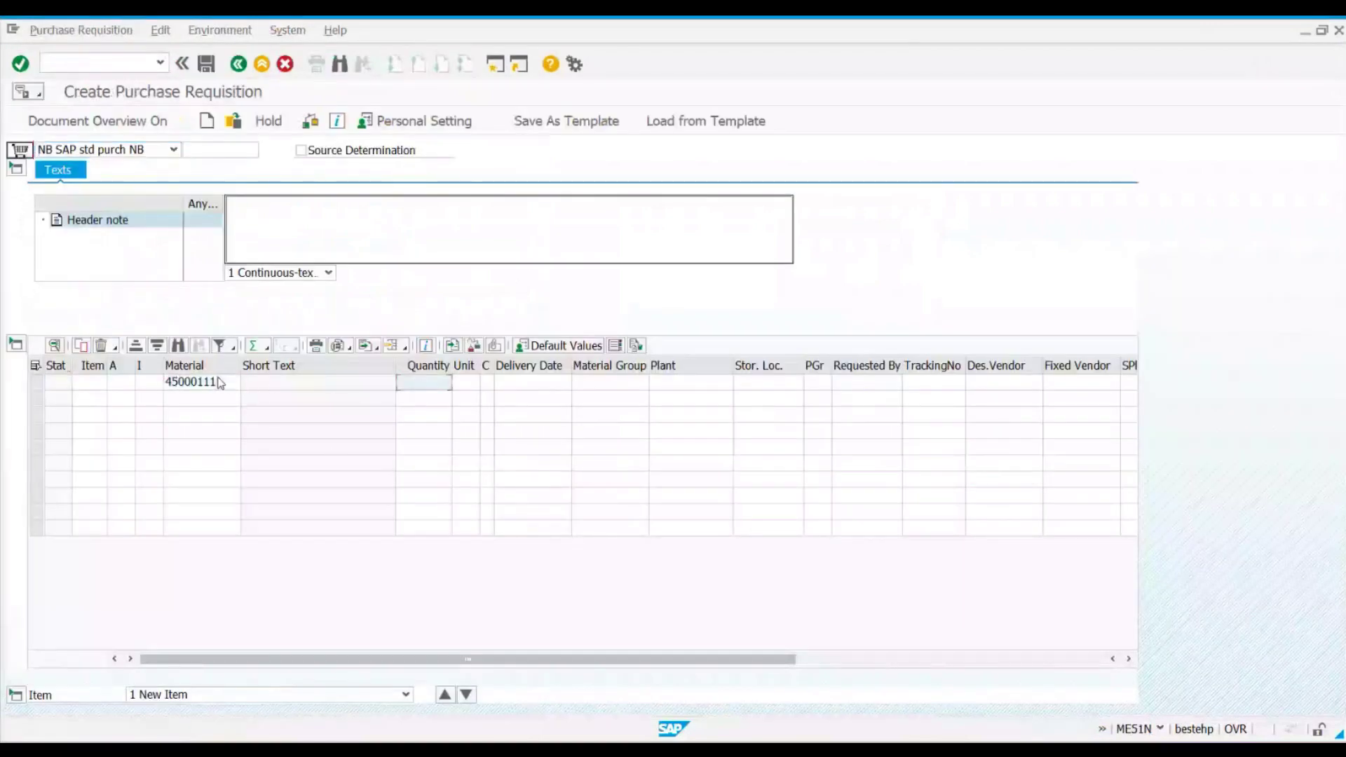
pyautogui.write('1000')
pyautogui.press('Tab')
pyautogui.press('Tab')
pyautogui.press('Tab')
pyautogui.press('Tab')
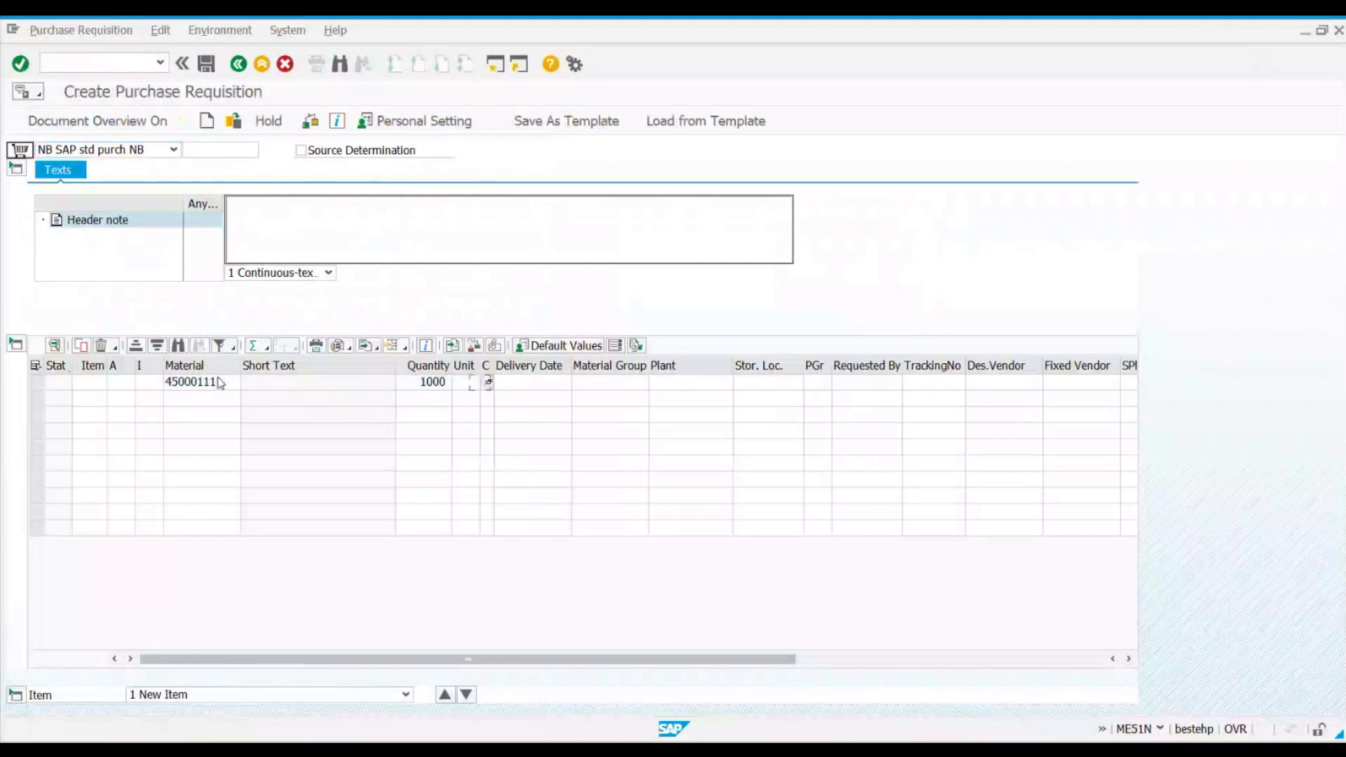
pyautogui.write('pa11')
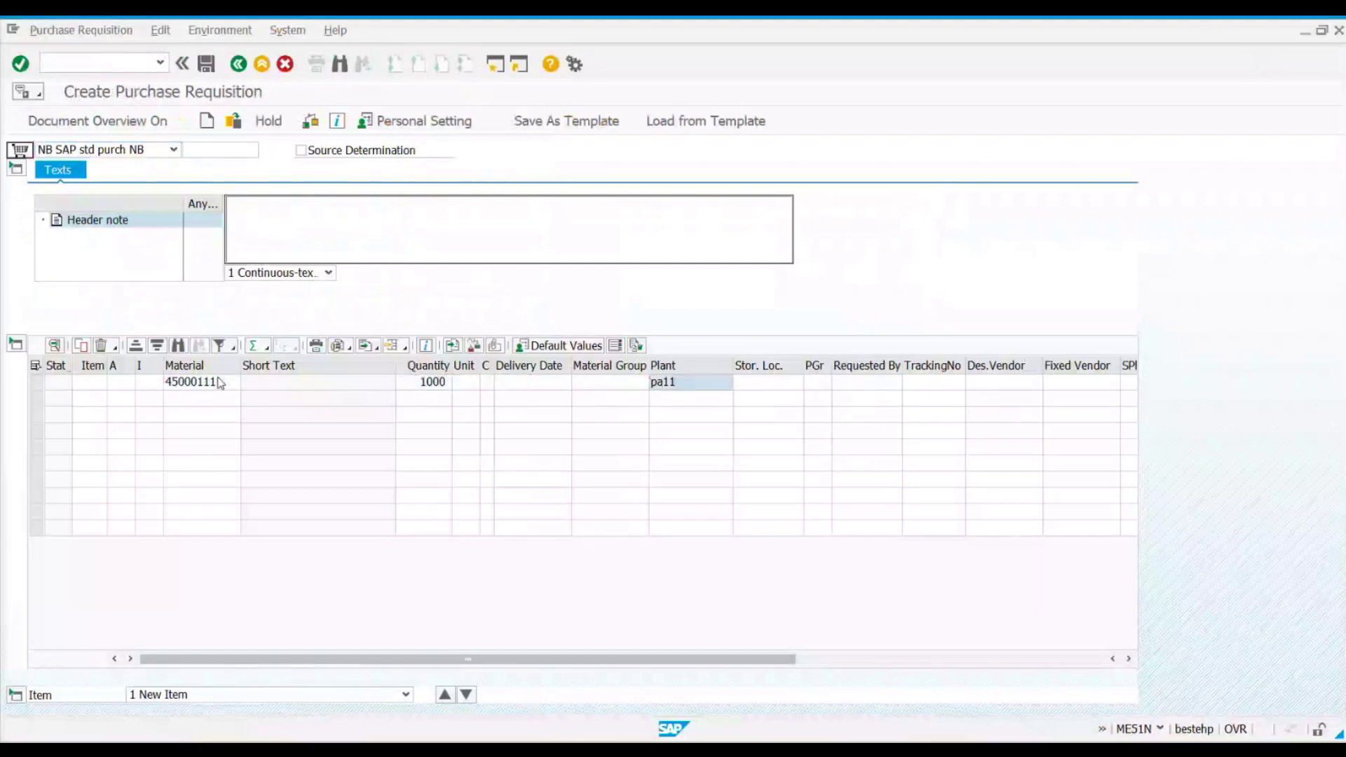
pyautogui.press('Return')
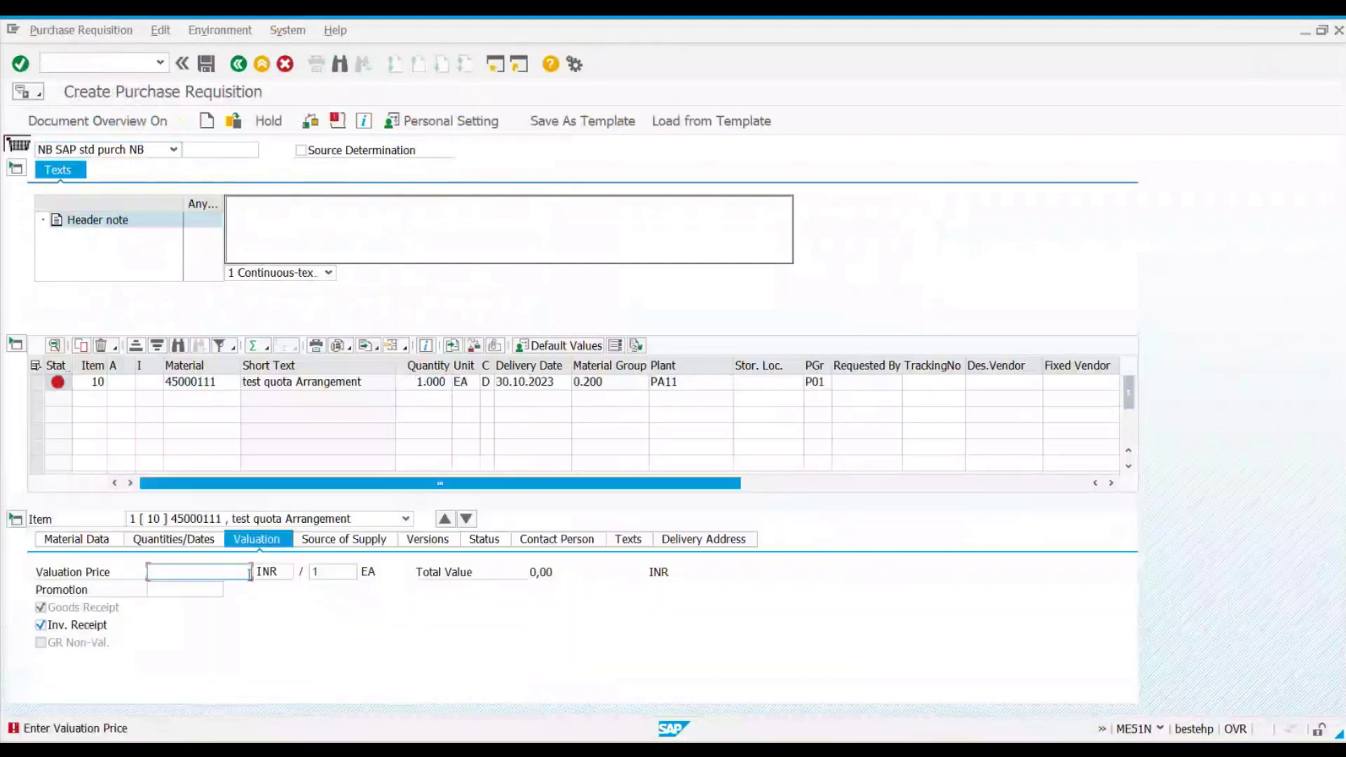
pyautogui.write('10')
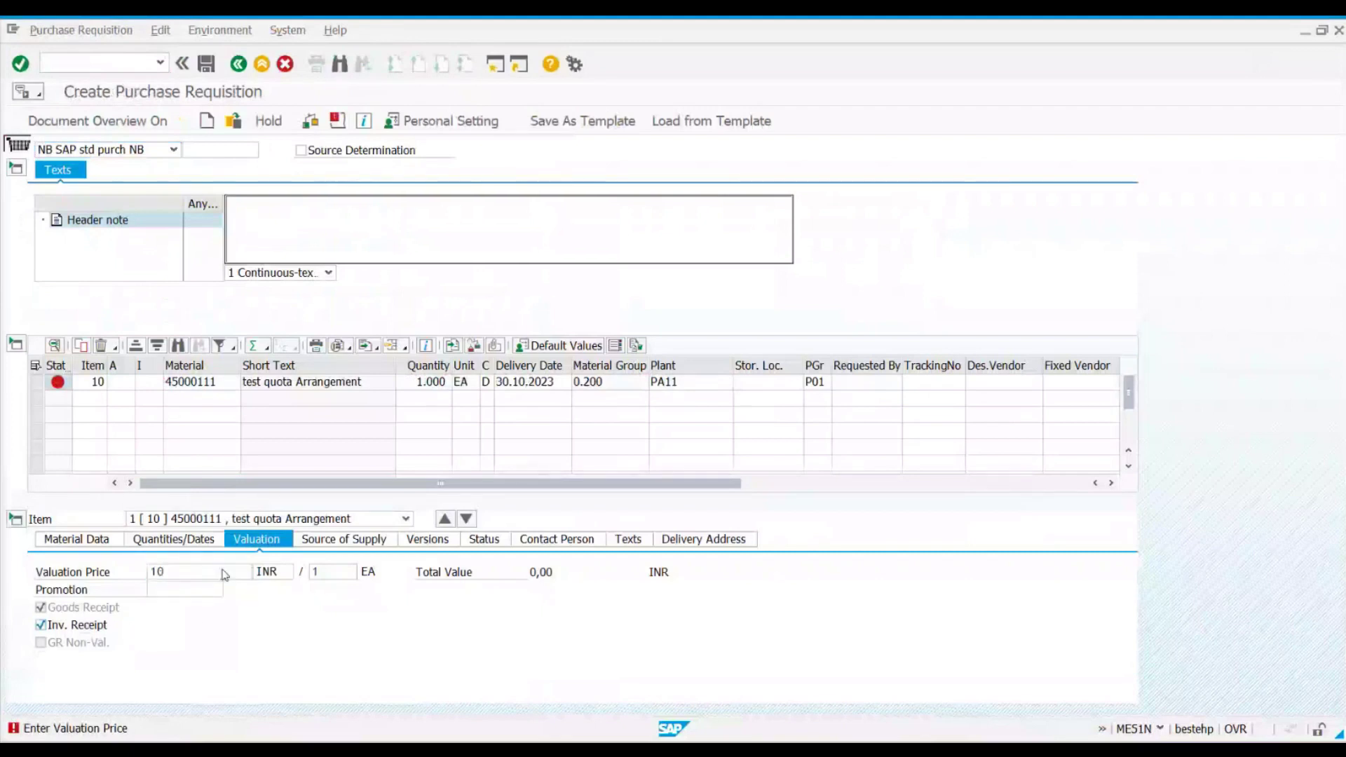
pyautogui.press('Return')
# Step: Turn on Source Determination for the requisition and try to assign a source of supply to item 10
pyautogui.click(347, 150)
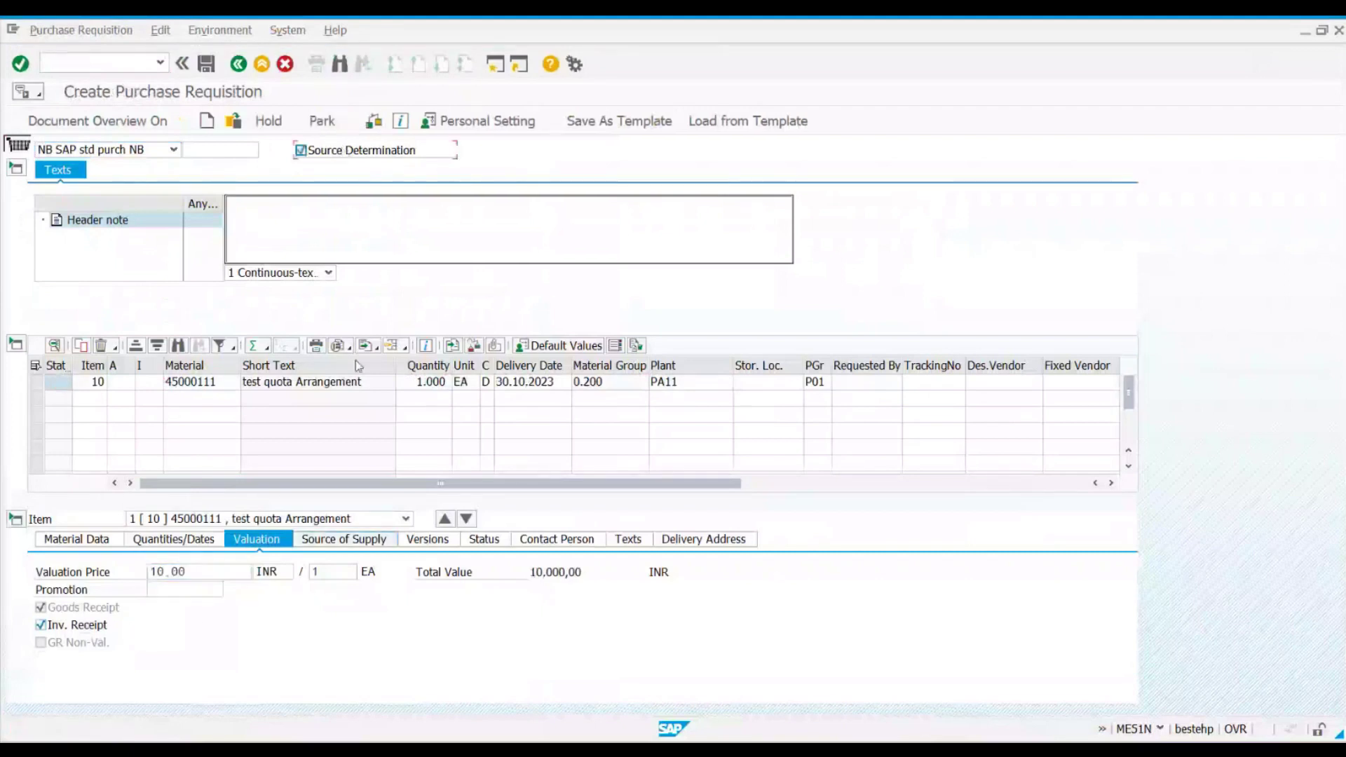
pyautogui.click(366, 540)
pyautogui.click(115, 553)
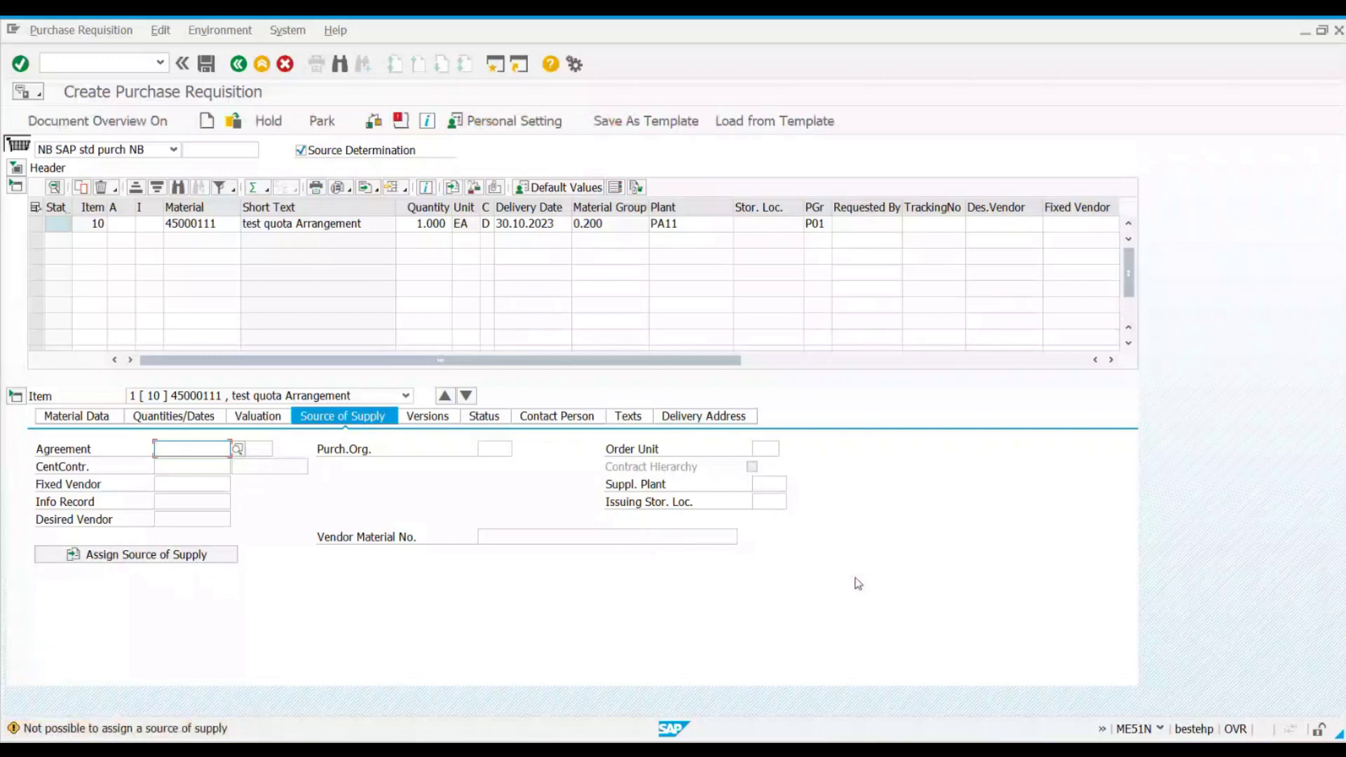
# Step: Switch to the displayed source list and examine its record, material, plant and vendor
pyautogui.hotkey('alt', 'Tab')
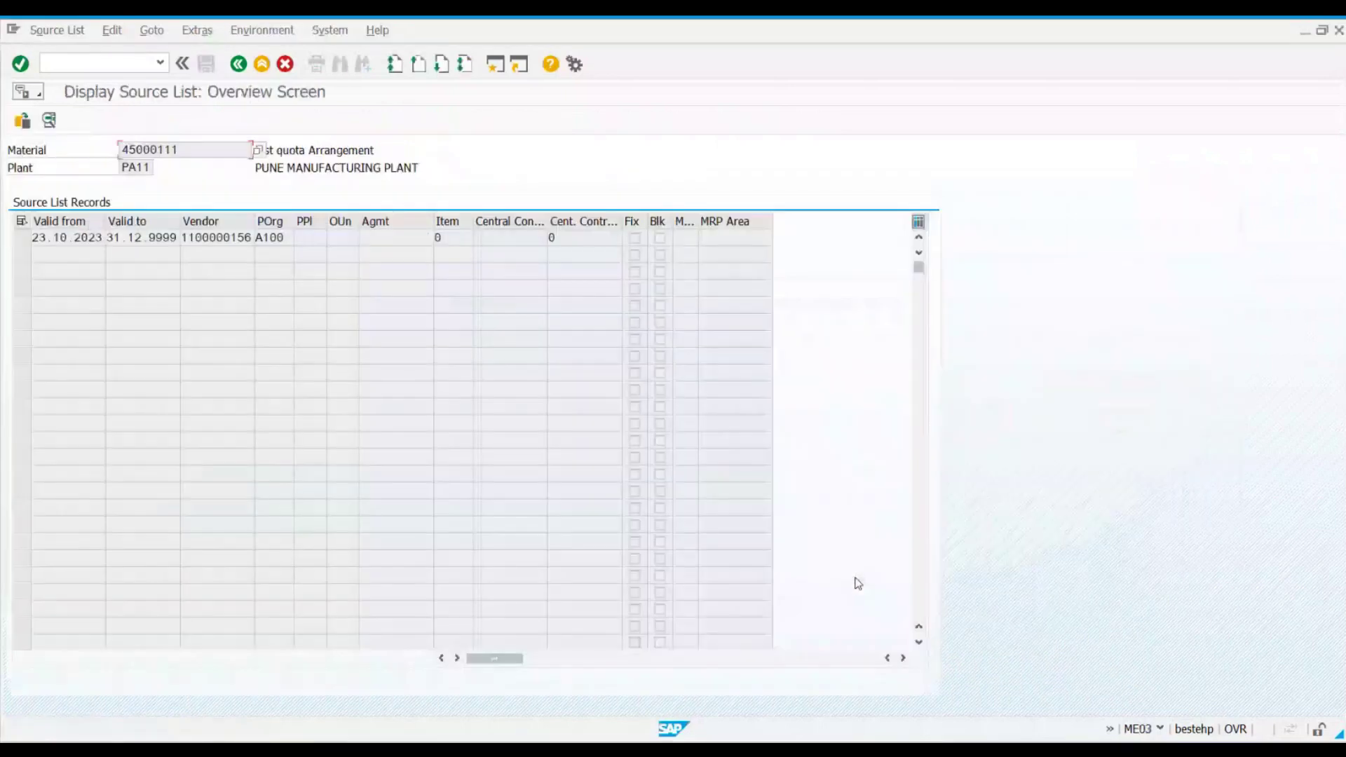
pyautogui.click(22, 238)
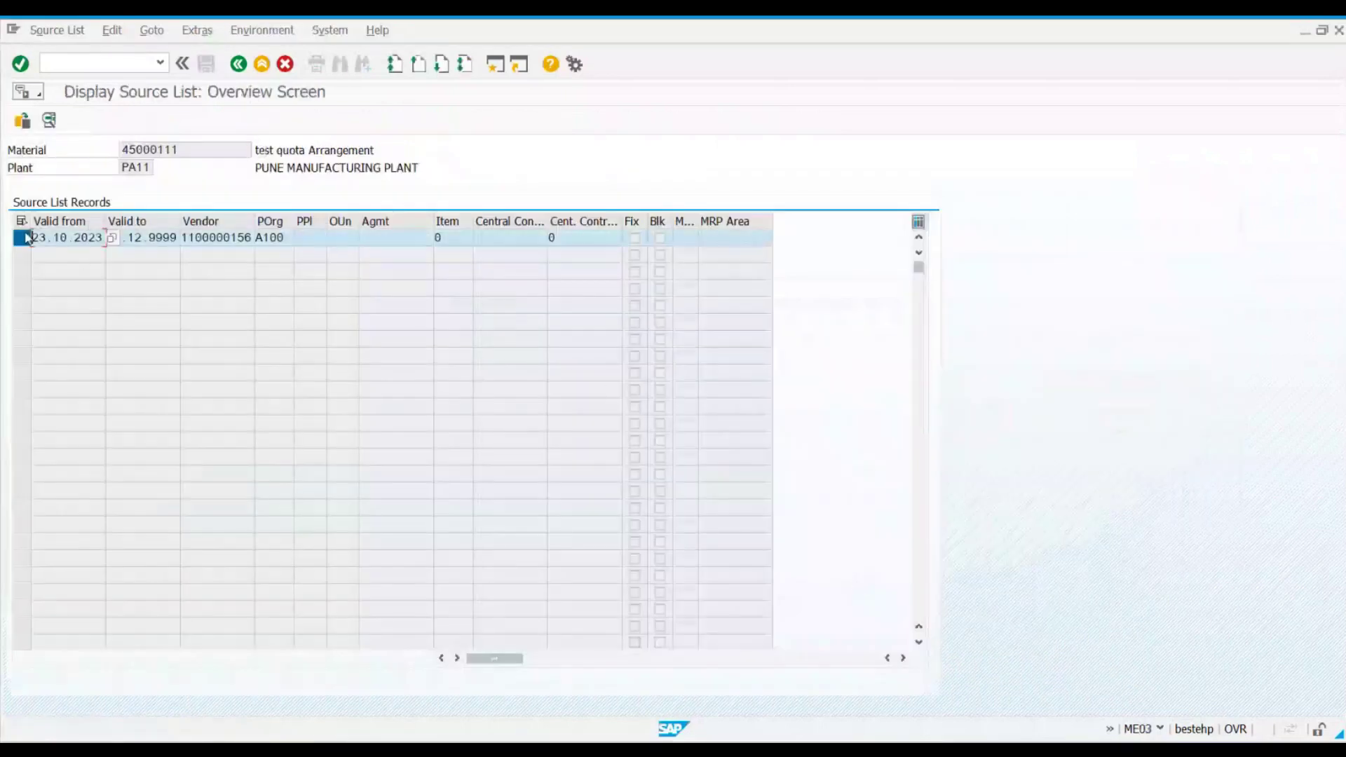
pyautogui.click(223, 242)
pyautogui.click(131, 151)
pyautogui.click(137, 168)
pyautogui.click(237, 238)
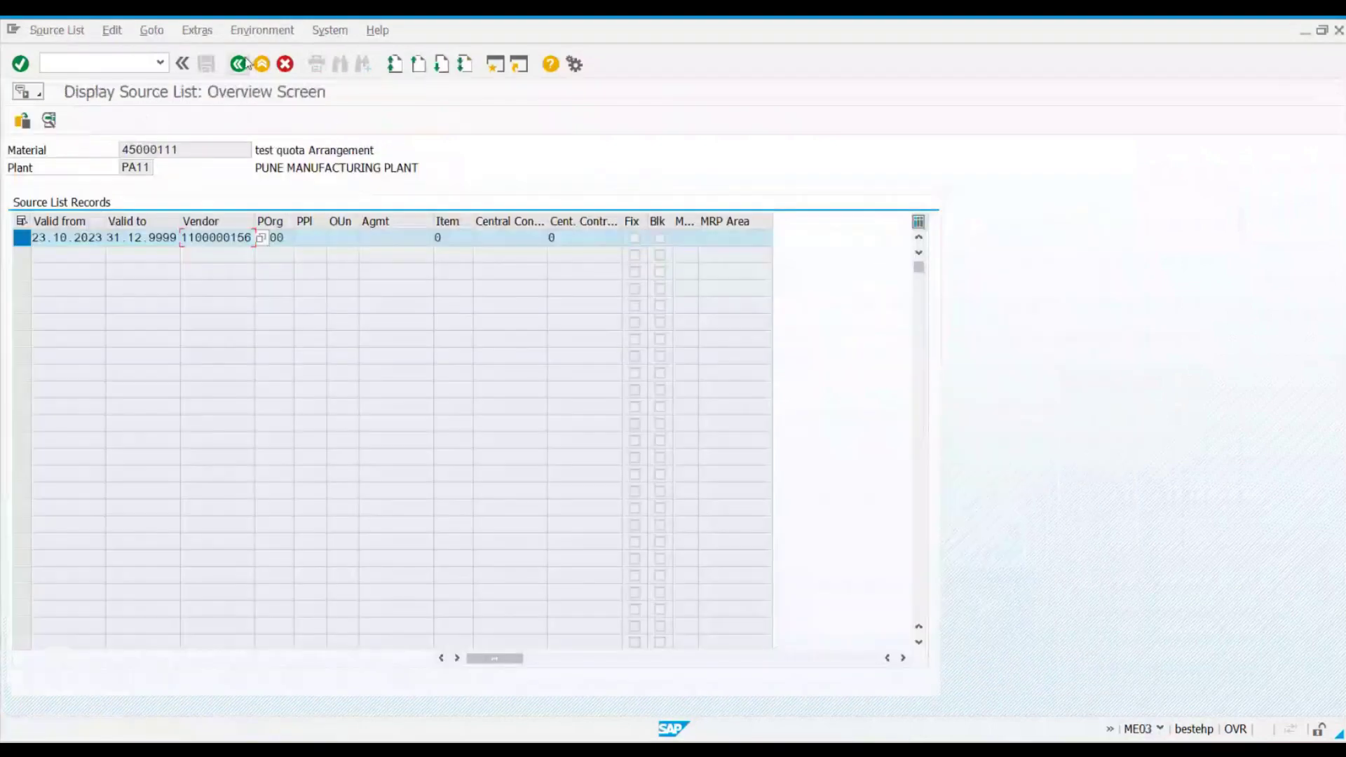
pyautogui.click(238, 64)
pyautogui.moveTo(216, 186); pyautogui.dragTo(110, 185)
pyautogui.hotkey('ctrl', 'c')
pyautogui.click(236, 68)
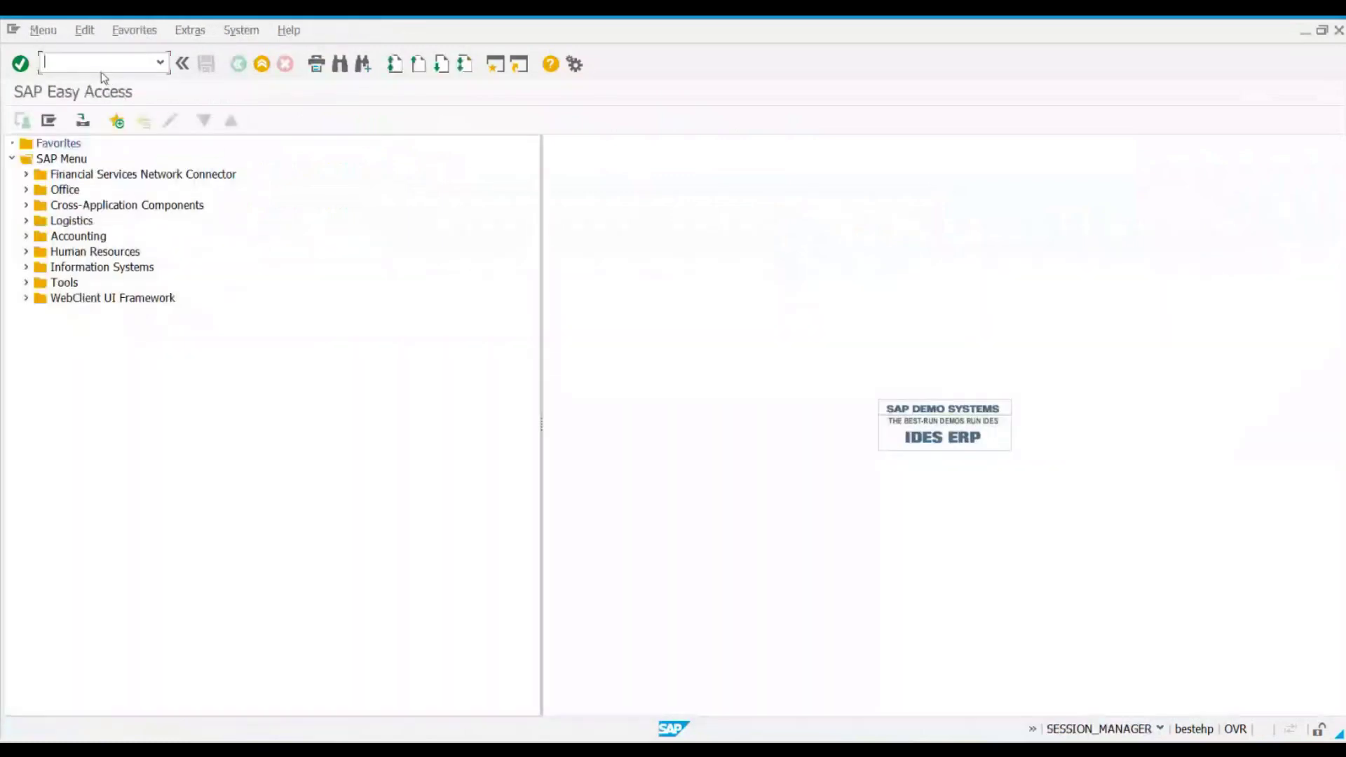
pyautogui.write('me11')
pyautogui.press('Return')
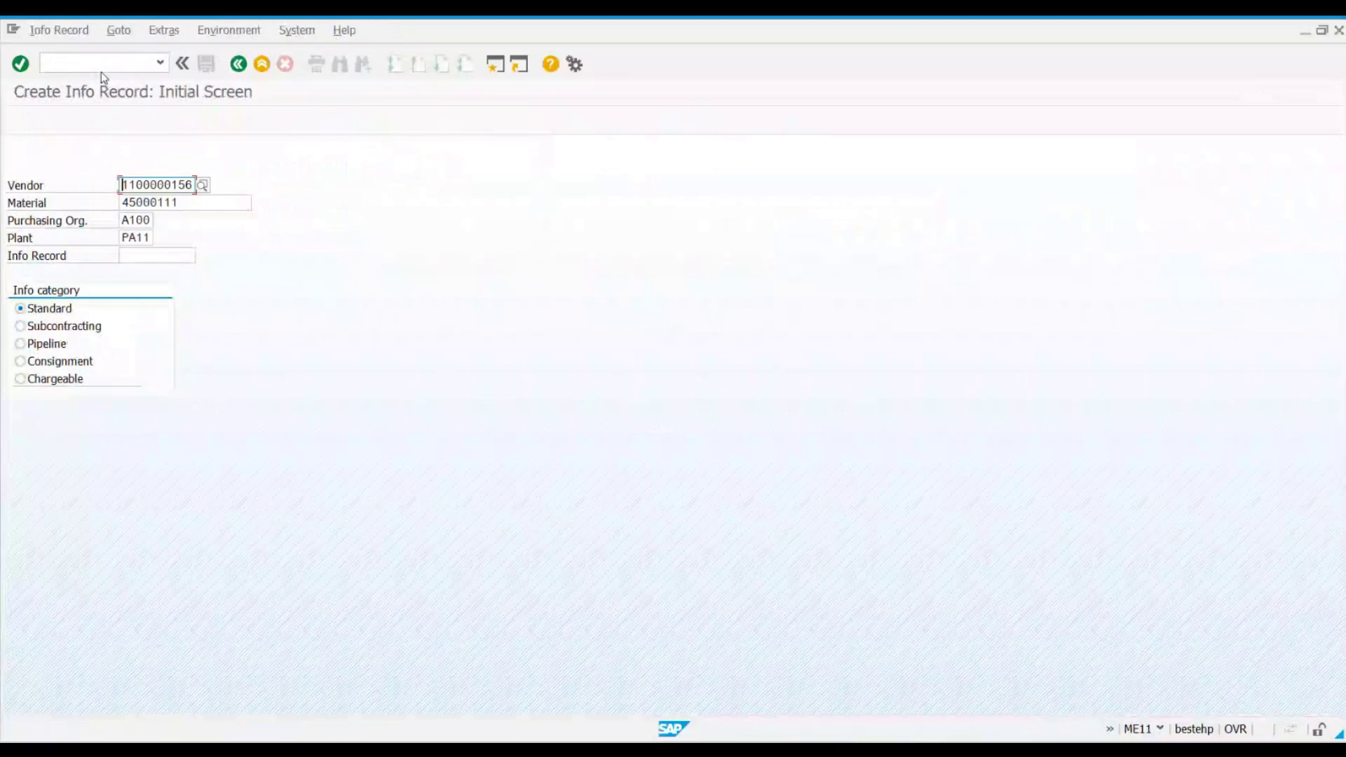
pyautogui.press('Return')
pyautogui.press('Return')
pyautogui.press('Return')
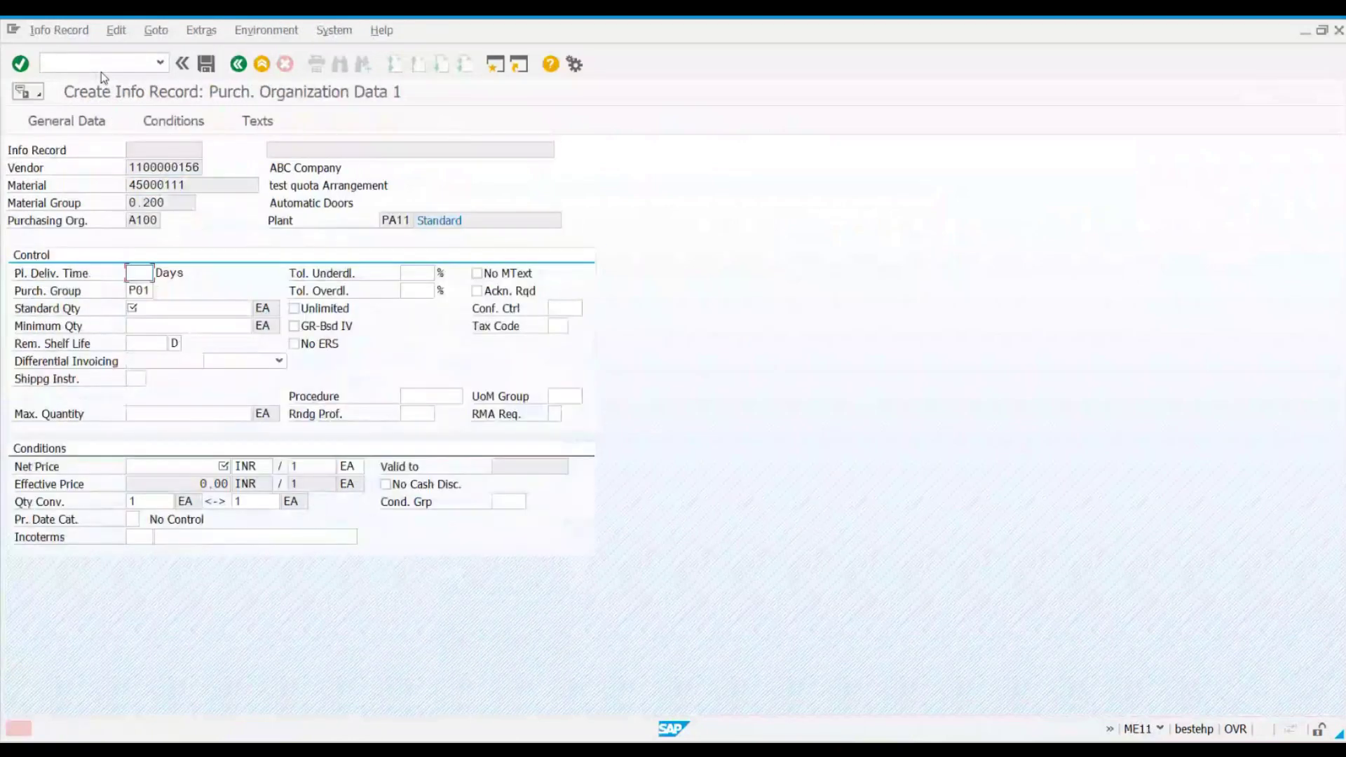
# Step: Set the info record's planned delivery time to 10 days and its standard quantity to 10 EA
pyautogui.write('10')
pyautogui.press('Tab')
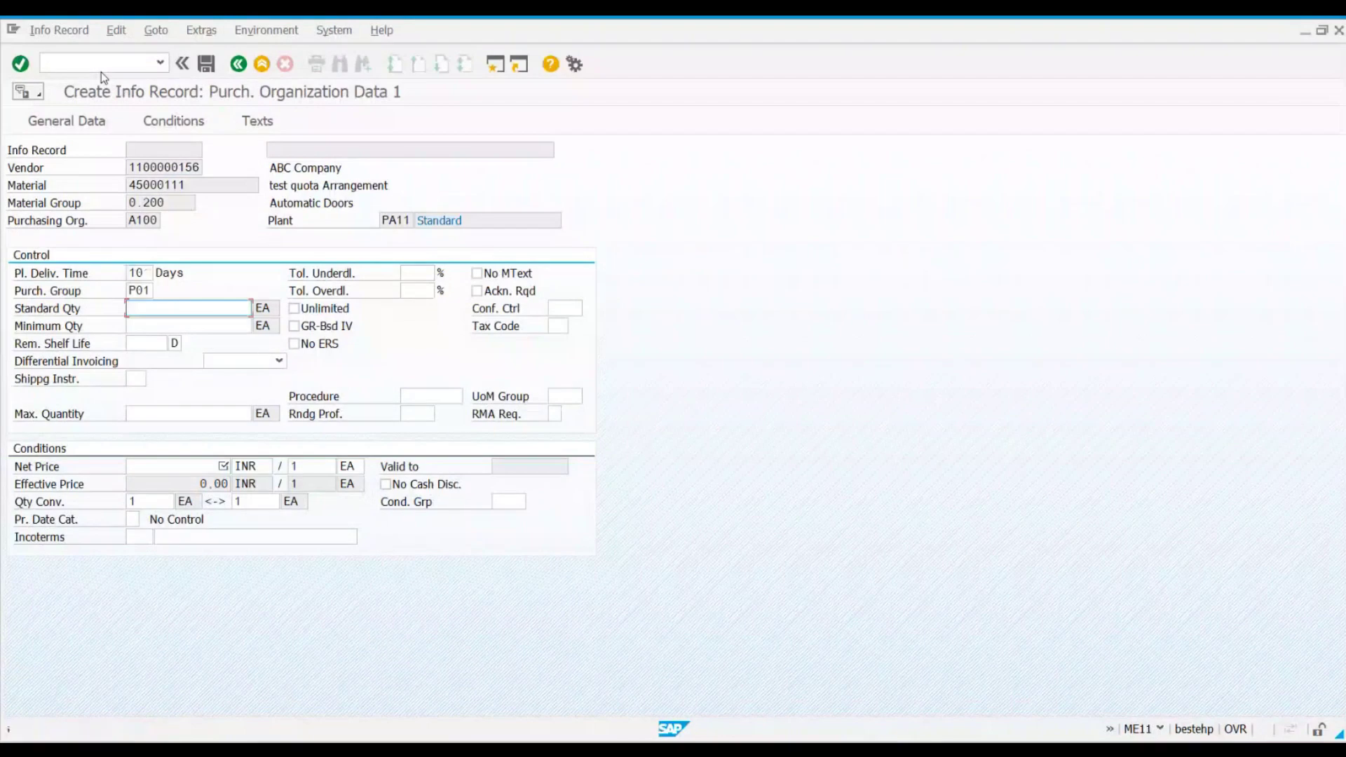
pyautogui.press('Delete')
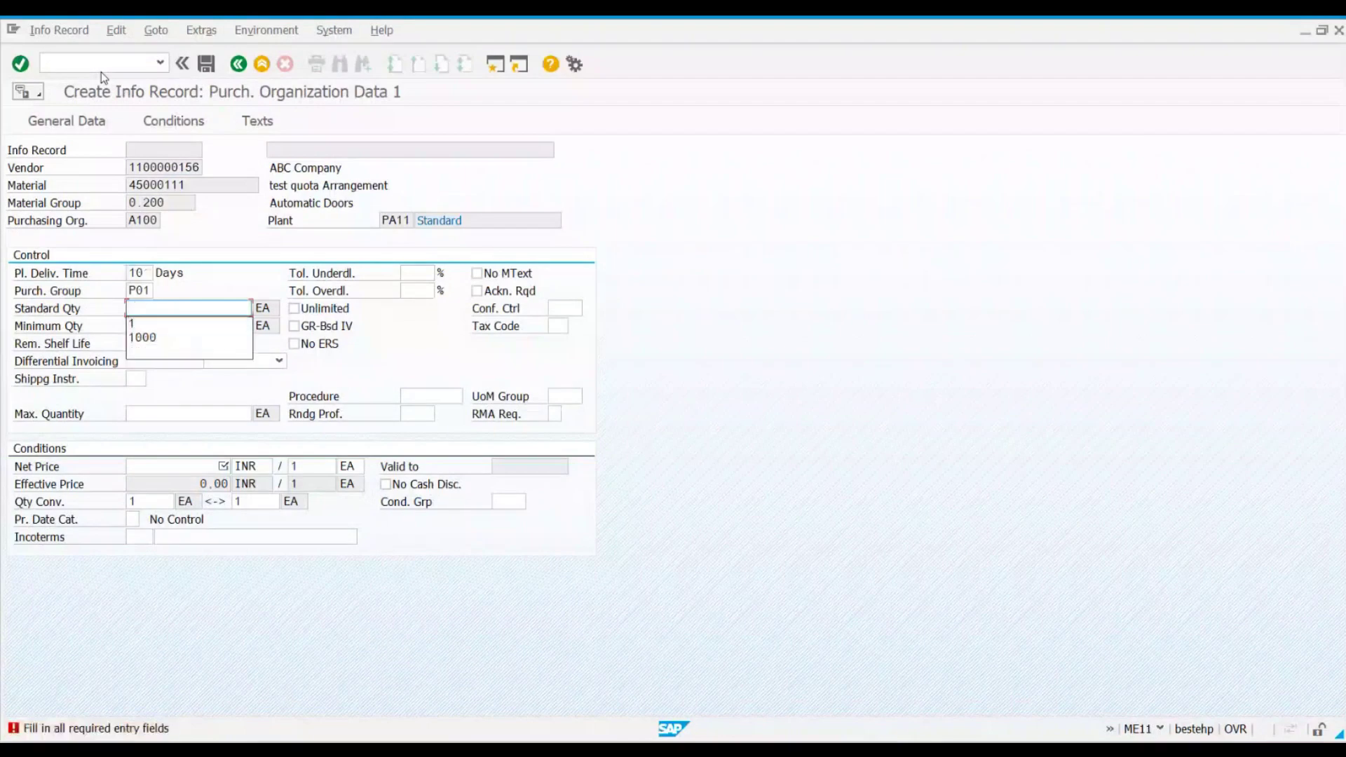
pyautogui.press('Down')
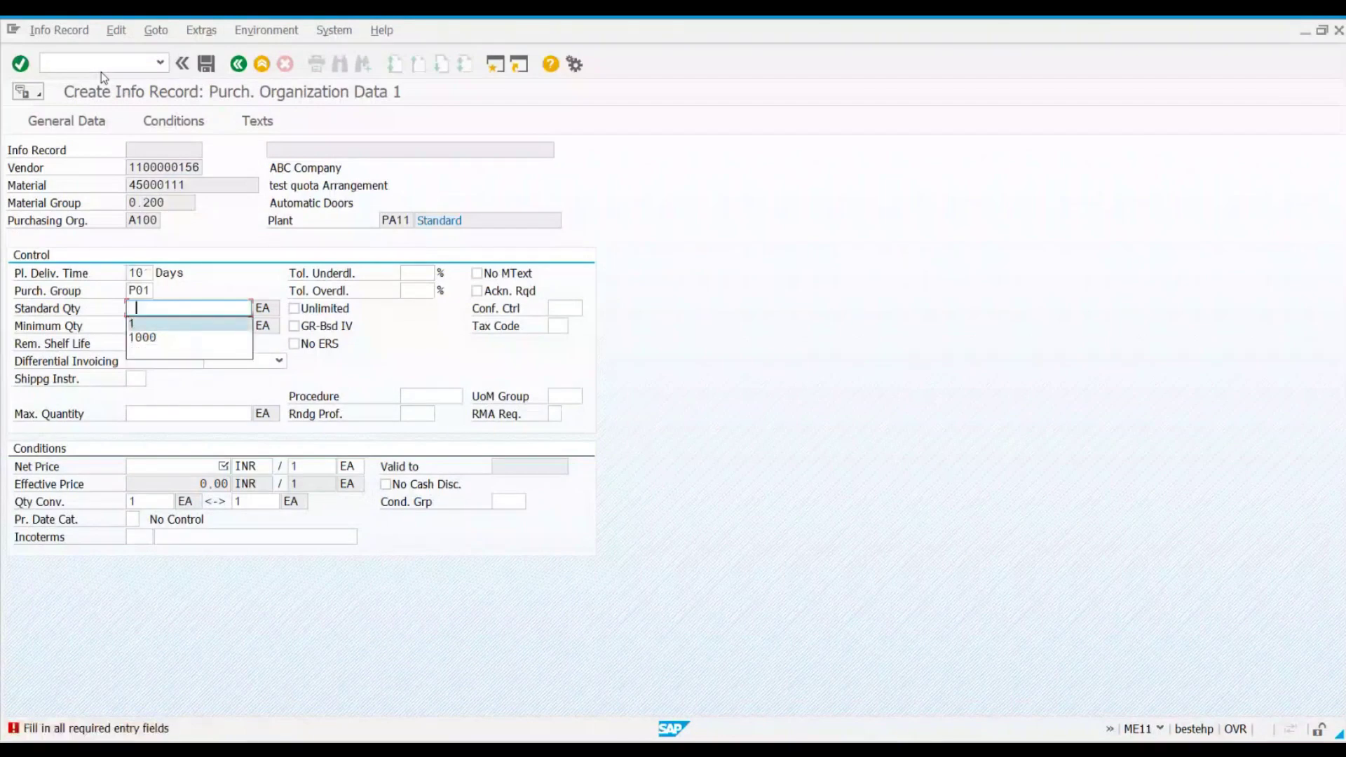
pyautogui.press('Return')
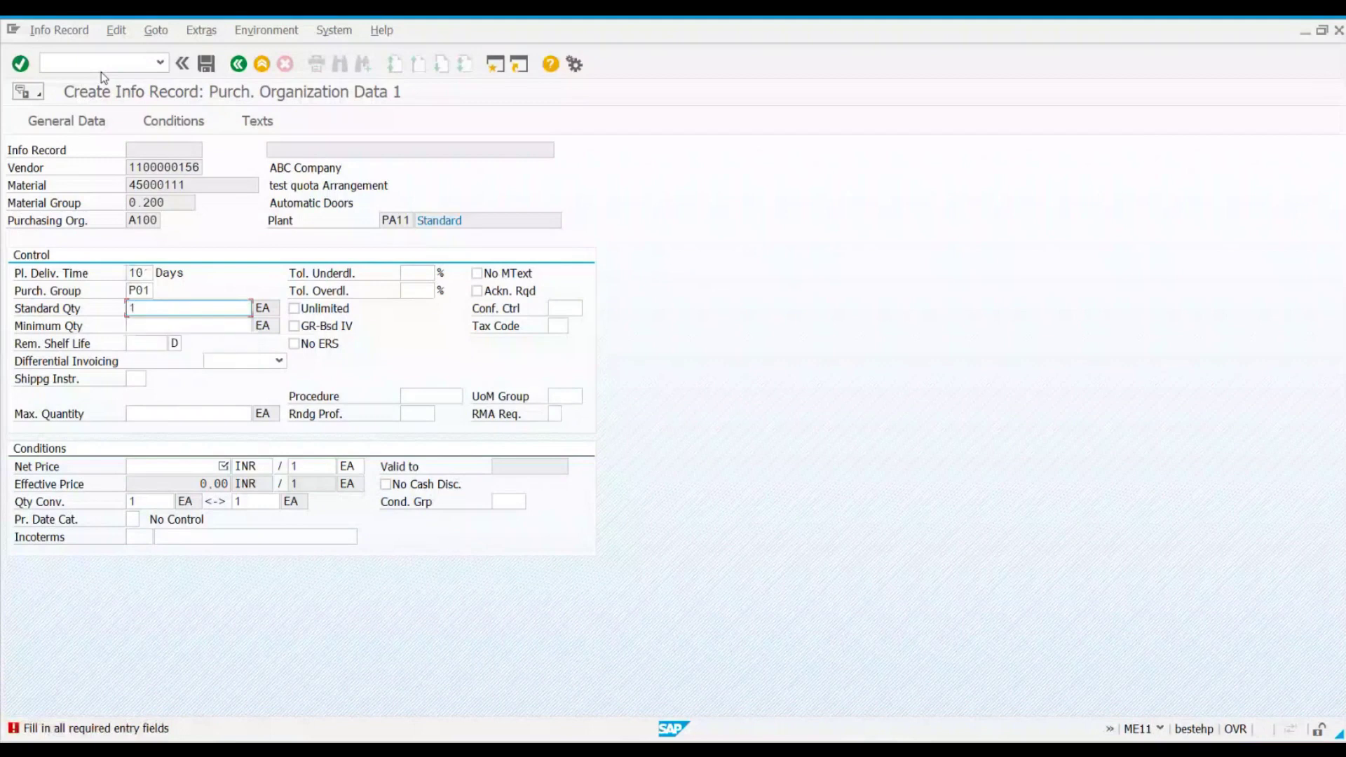
pyautogui.write('0')
pyautogui.press('Return')
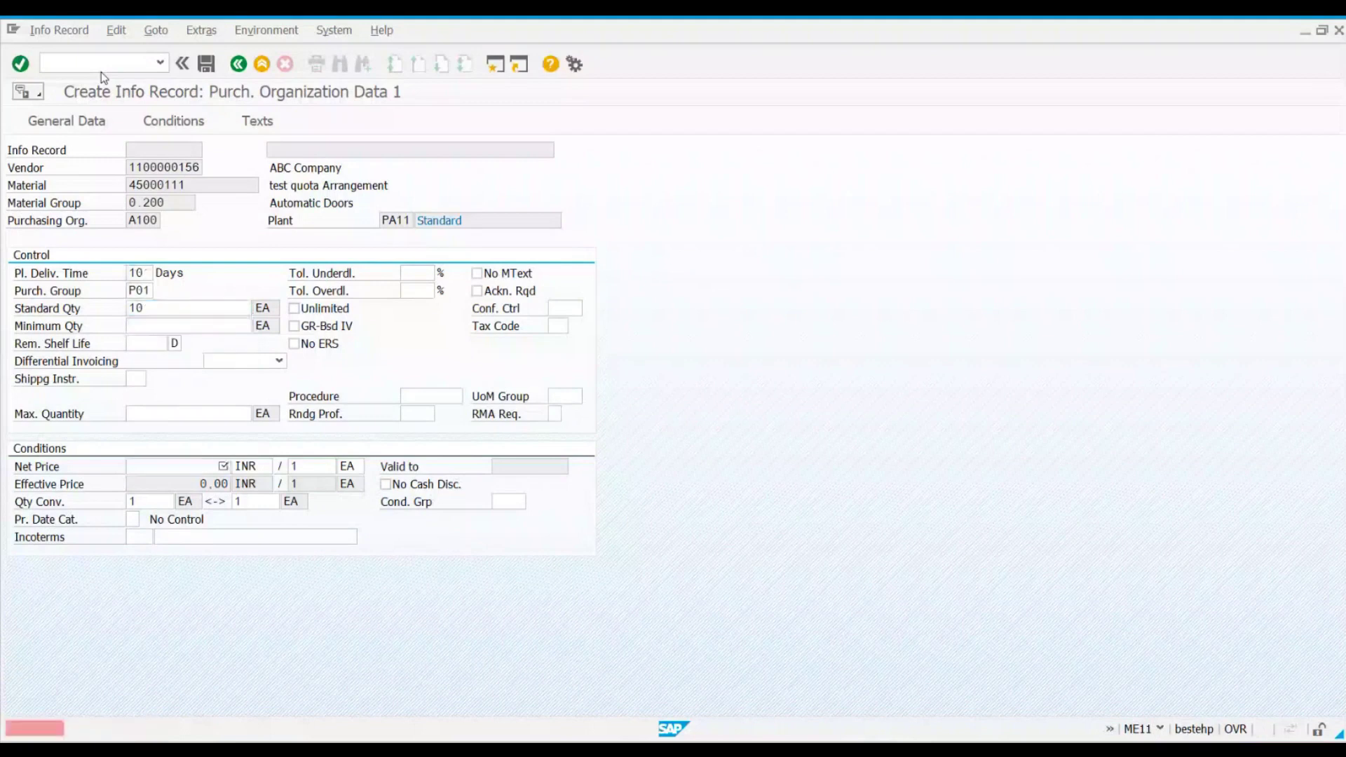
pyautogui.write('50')
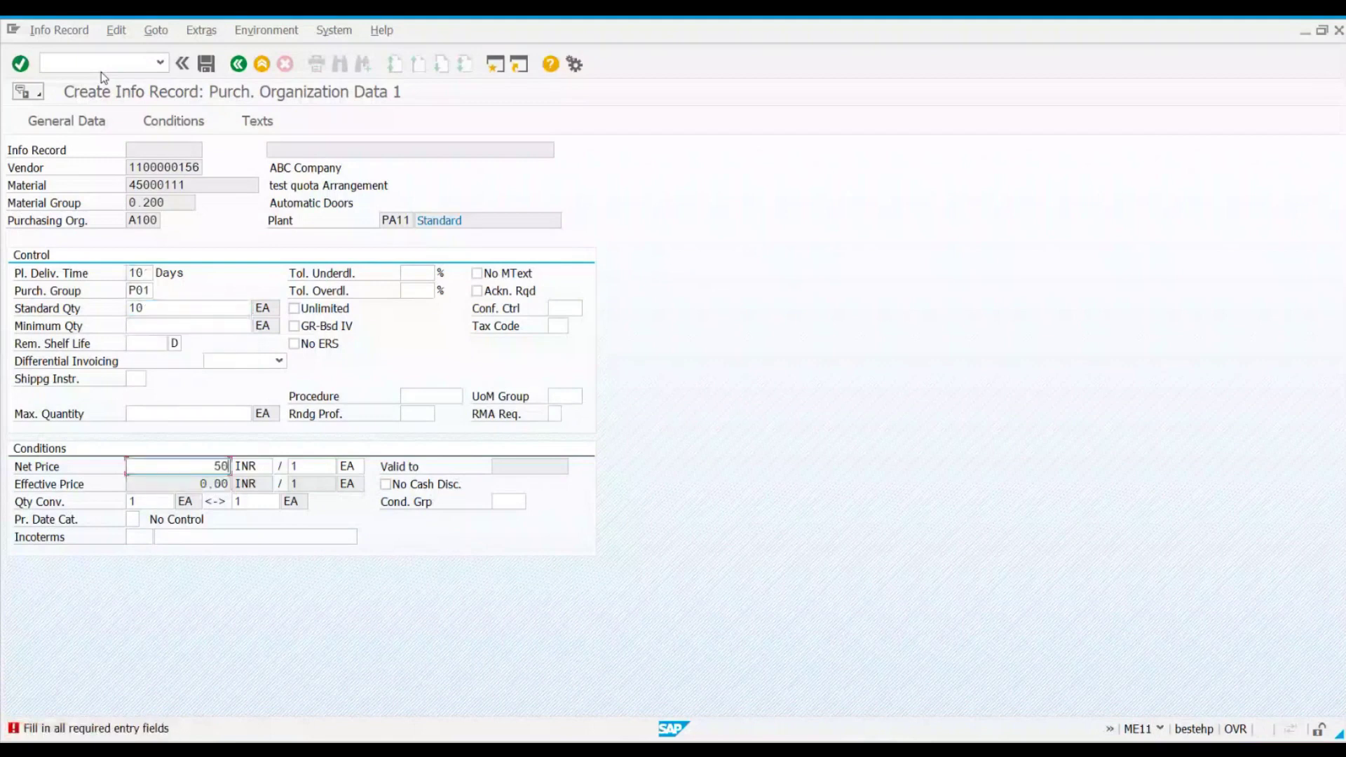
pyautogui.press('Return')
pyautogui.press('Return')
pyautogui.press('Return')
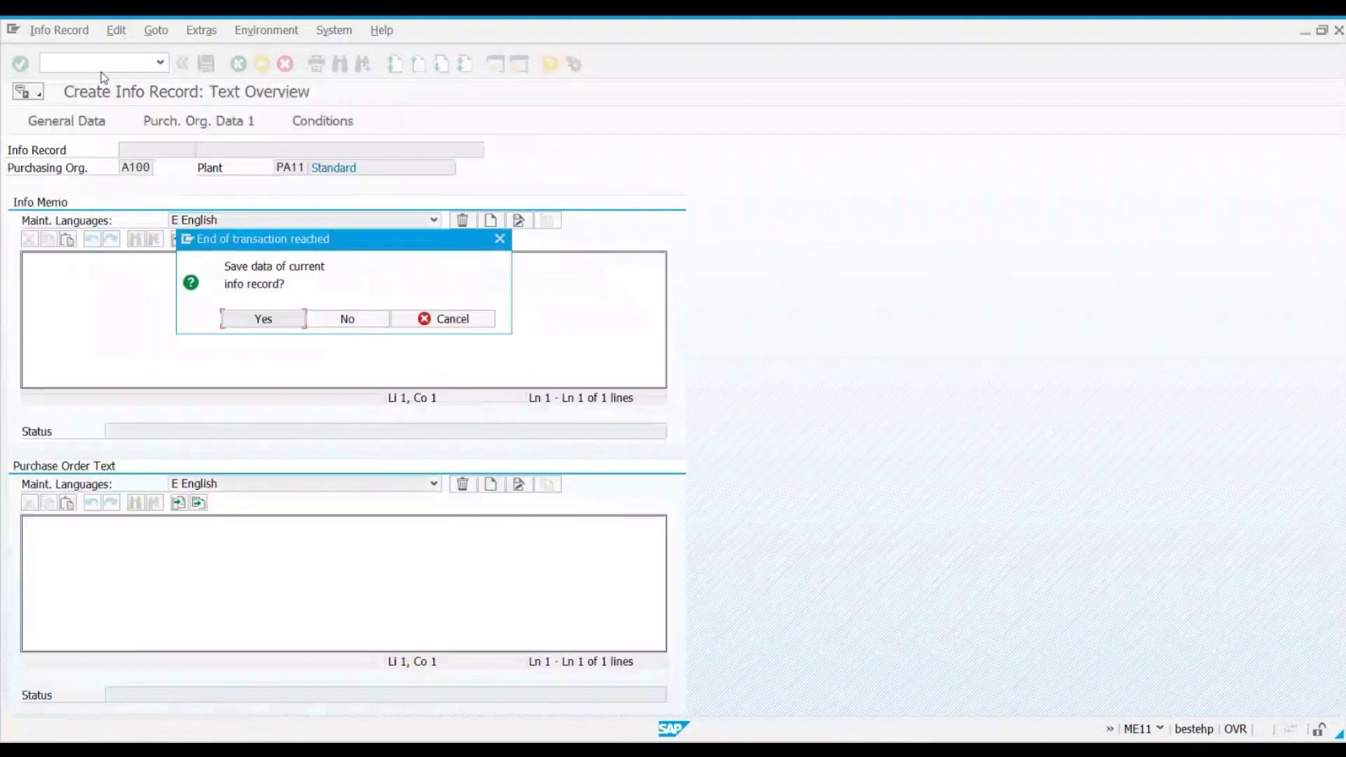
pyautogui.click(262, 323)
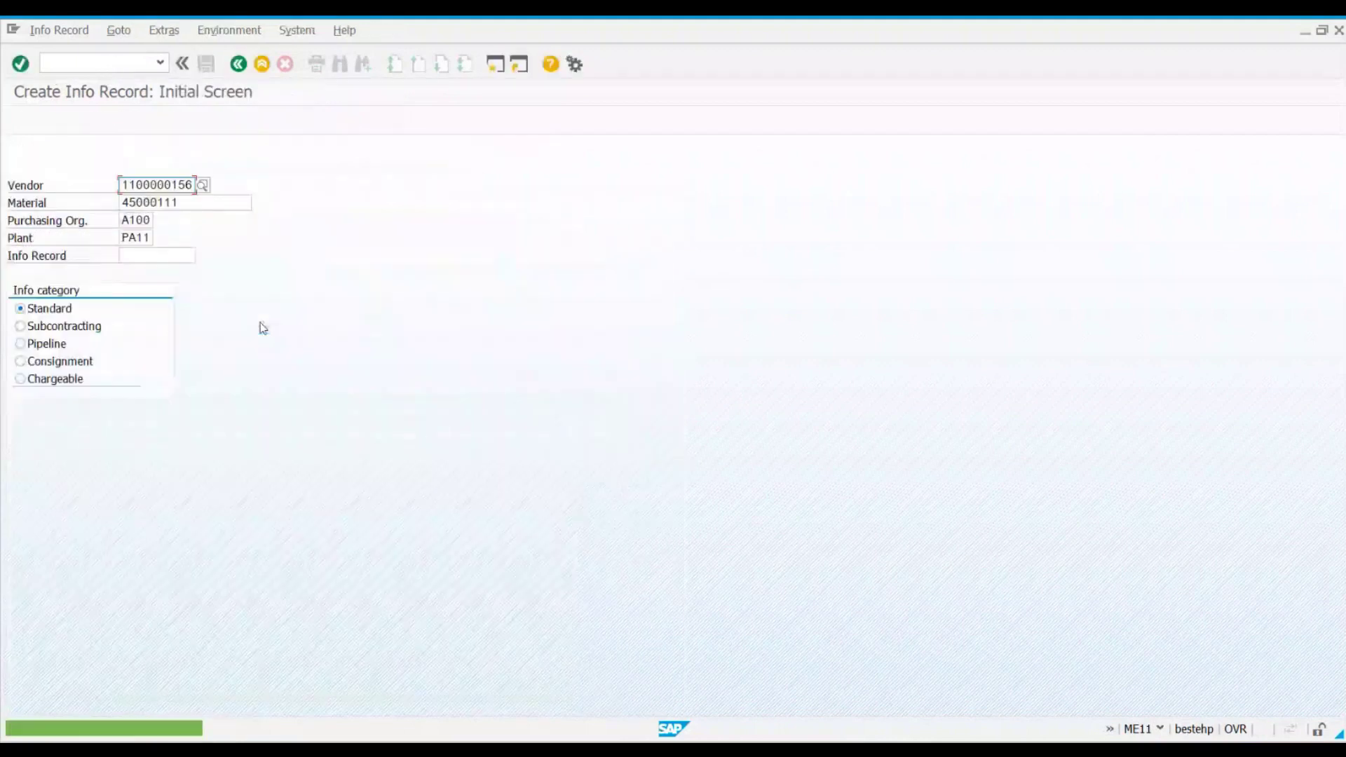
pyautogui.moveTo(120, 184); pyautogui.dragTo(193, 185)
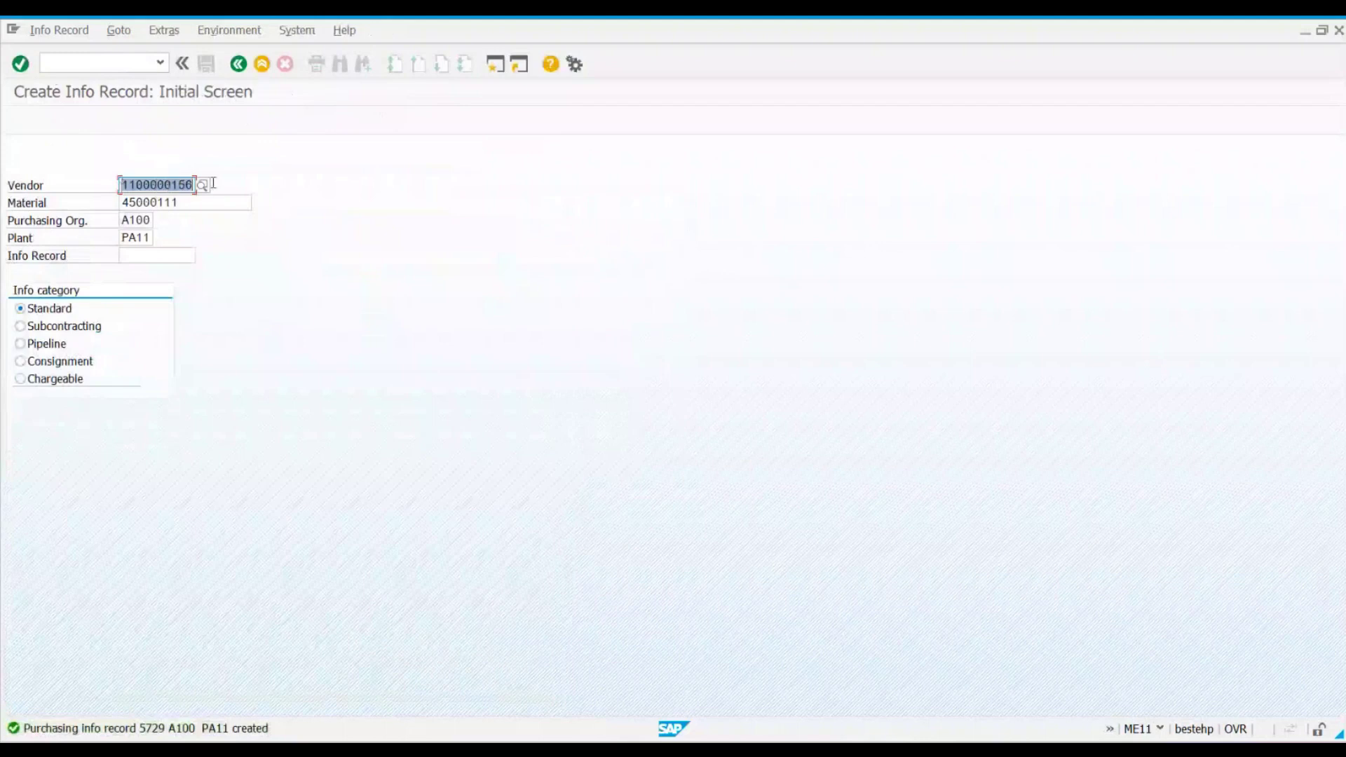
pyautogui.click(893, 694)
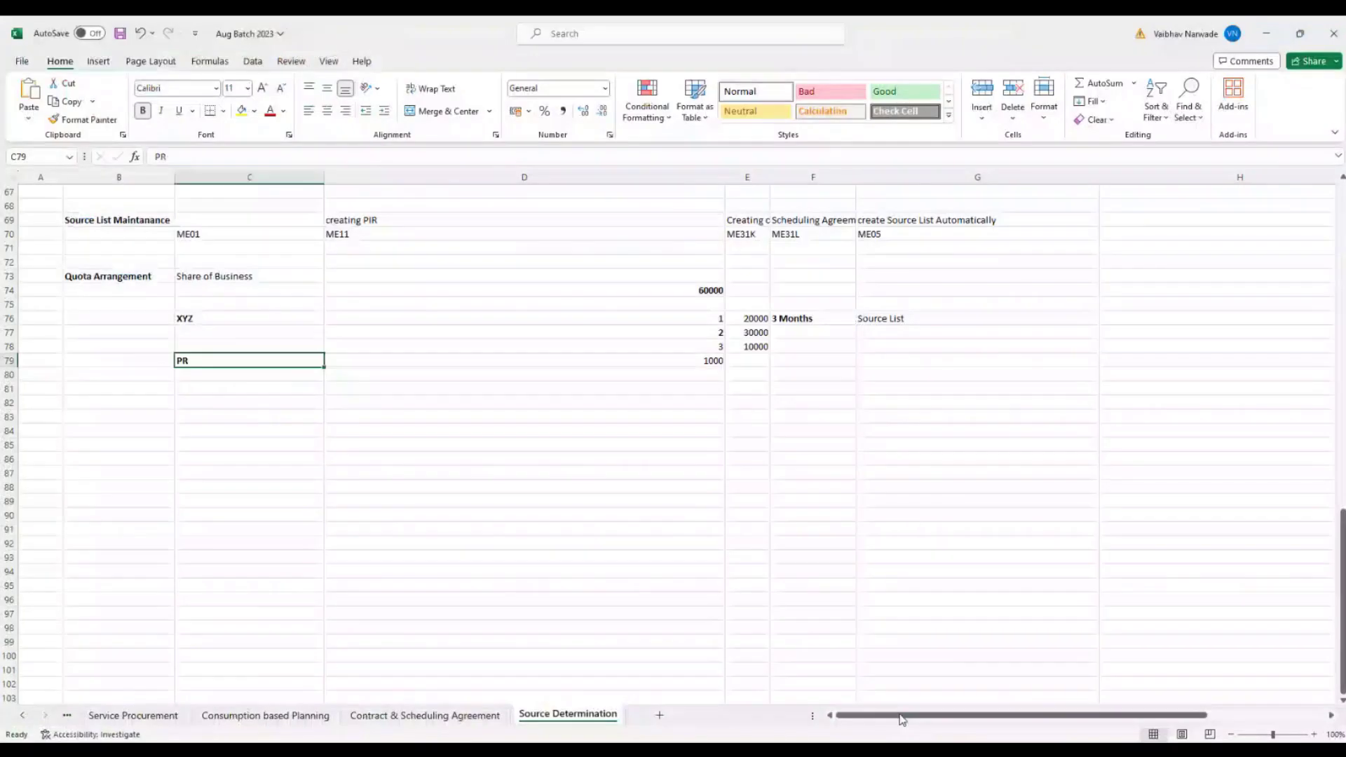
pyautogui.click(697, 319)
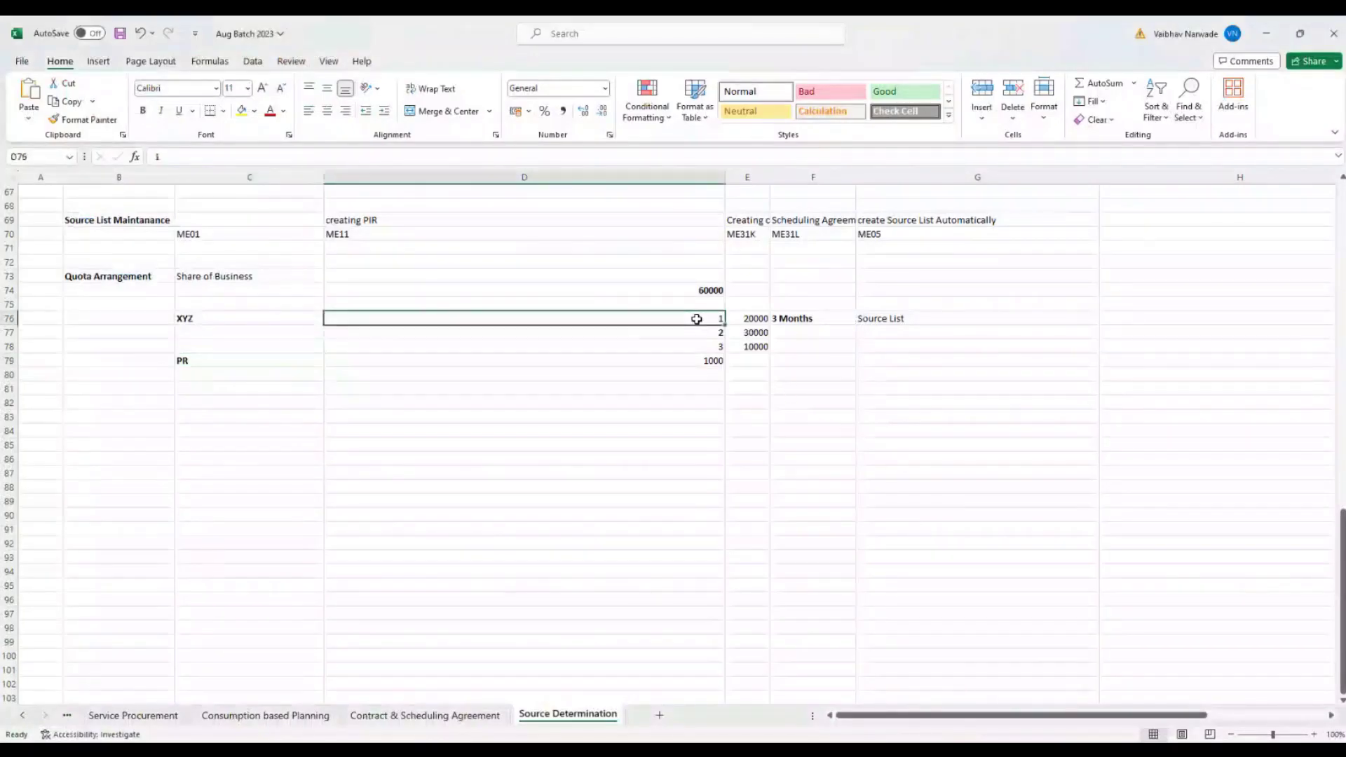
pyautogui.hotkey('ctrl', 'v')
pyautogui.press('Return')
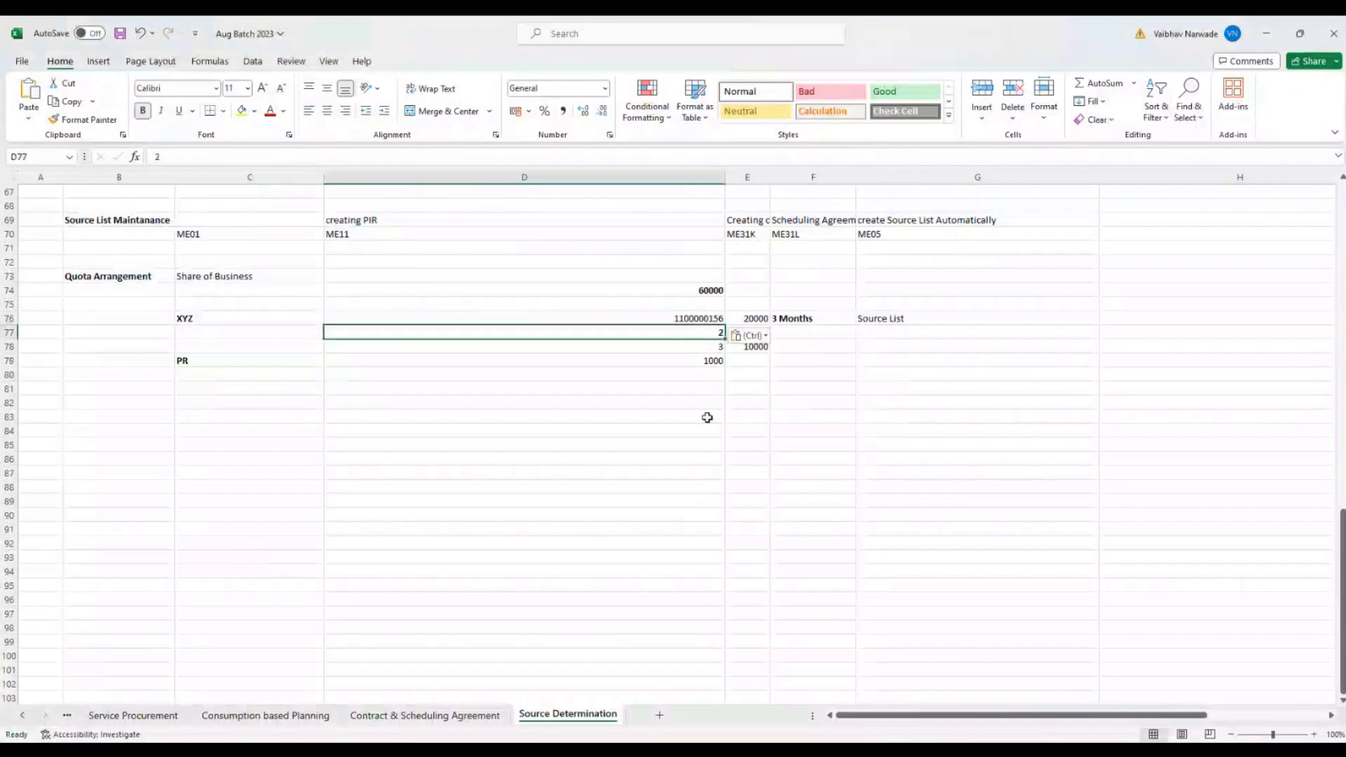
pyautogui.hotkey('alt', 'Tab')
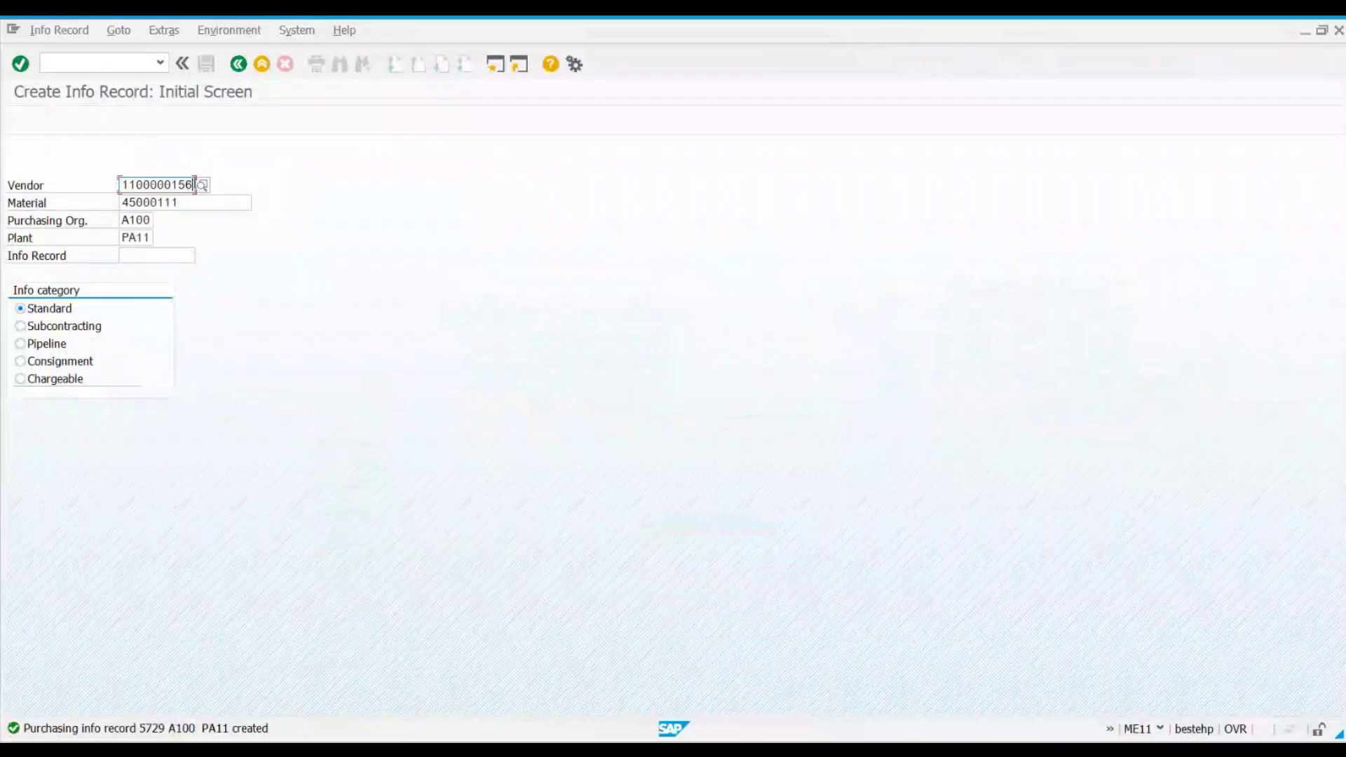
pyautogui.click(194, 185)
pyautogui.press('BackSpace')
pyautogui.write('5')
pyautogui.press('Return')
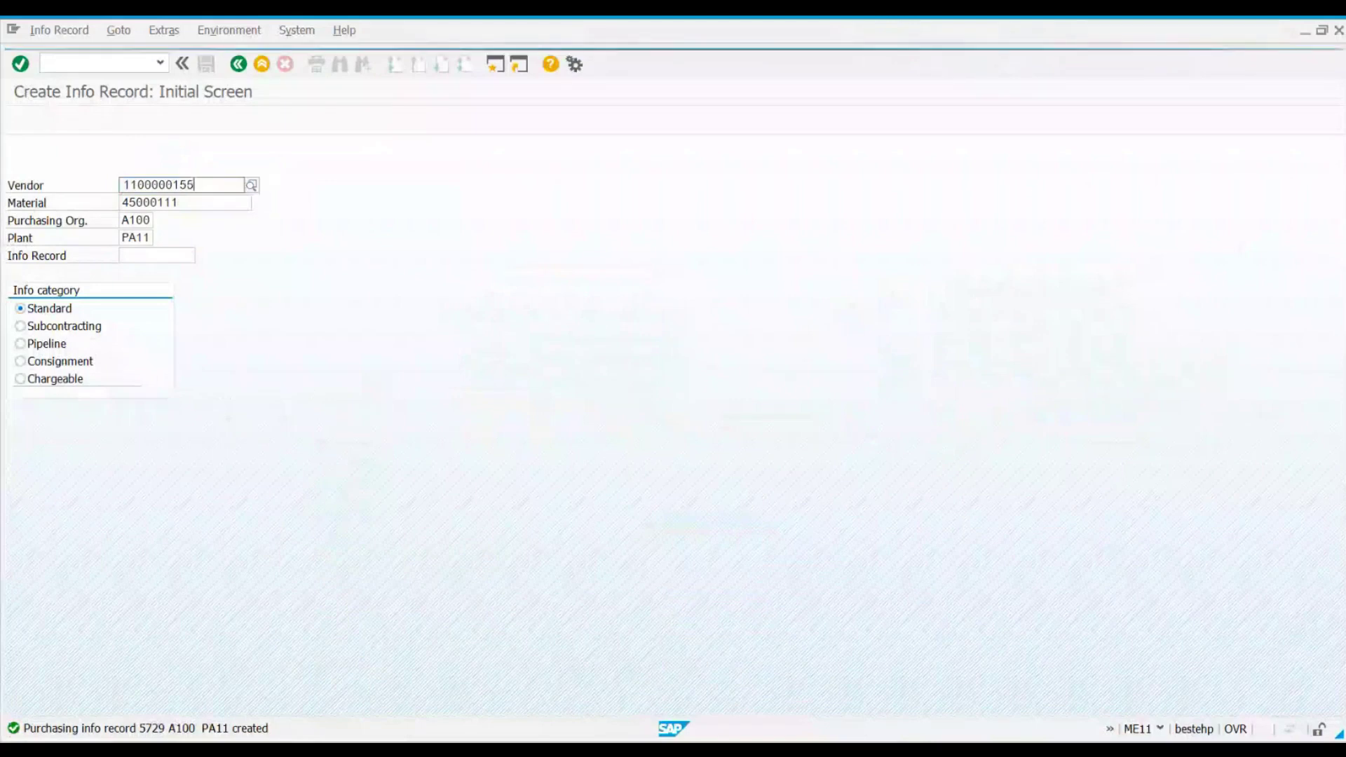
pyautogui.click(181, 221)
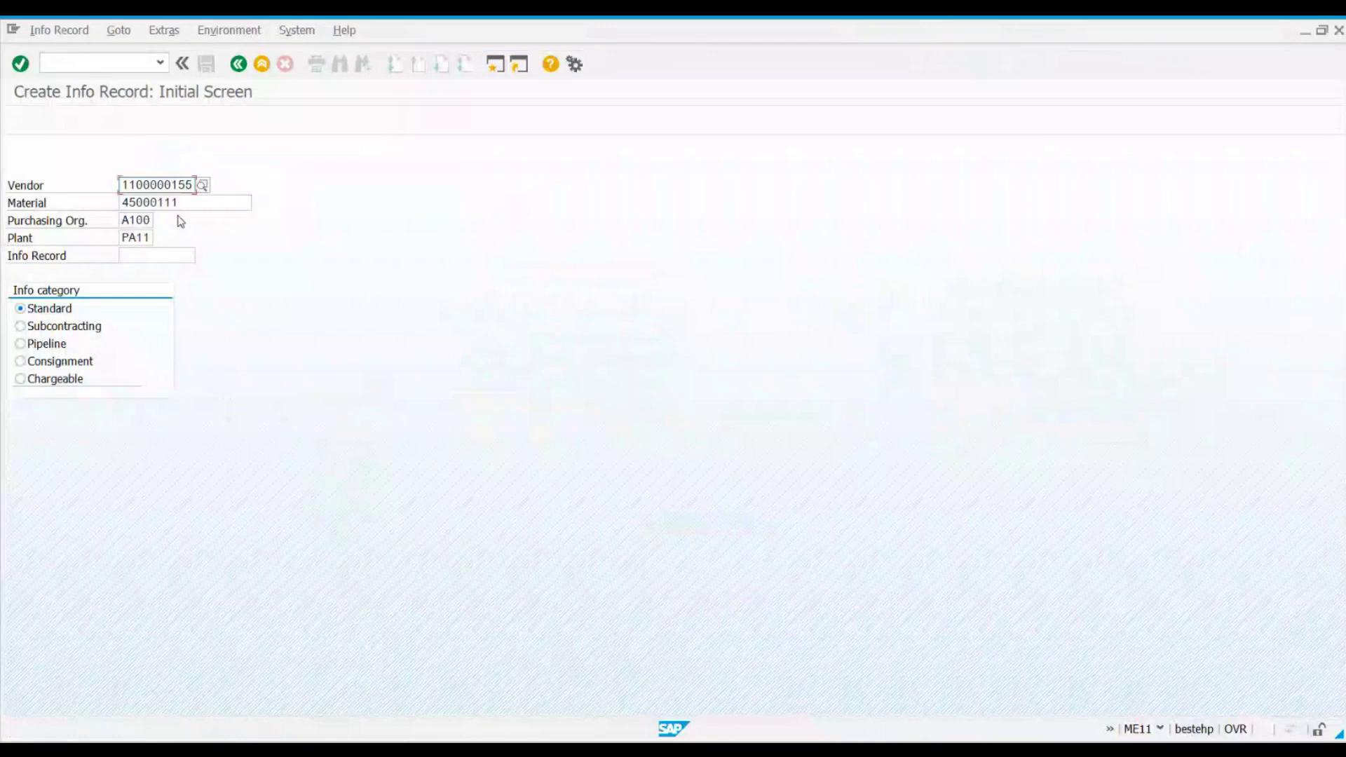
pyautogui.press('Return')
pyautogui.press('Return')
pyautogui.write('10')
pyautogui.press('Return')
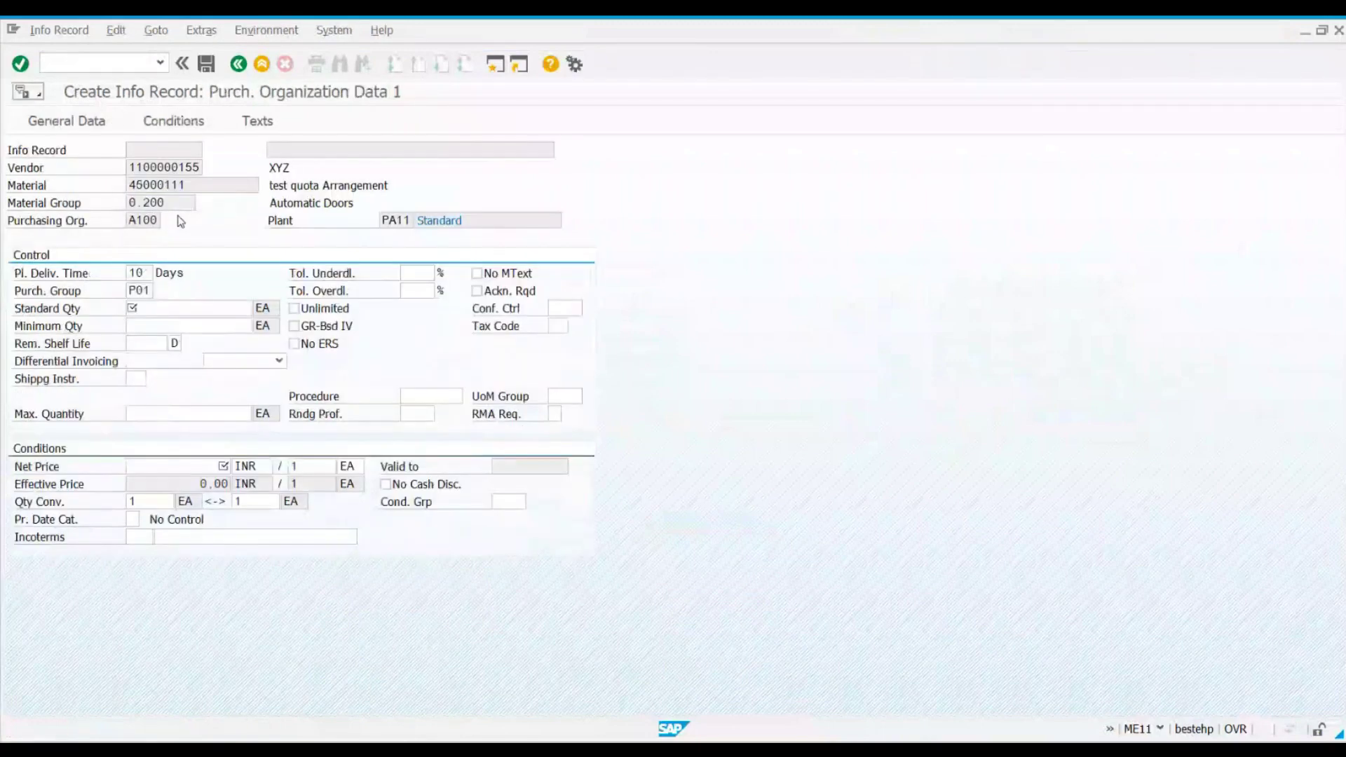
pyautogui.write('10')
pyautogui.press('Return')
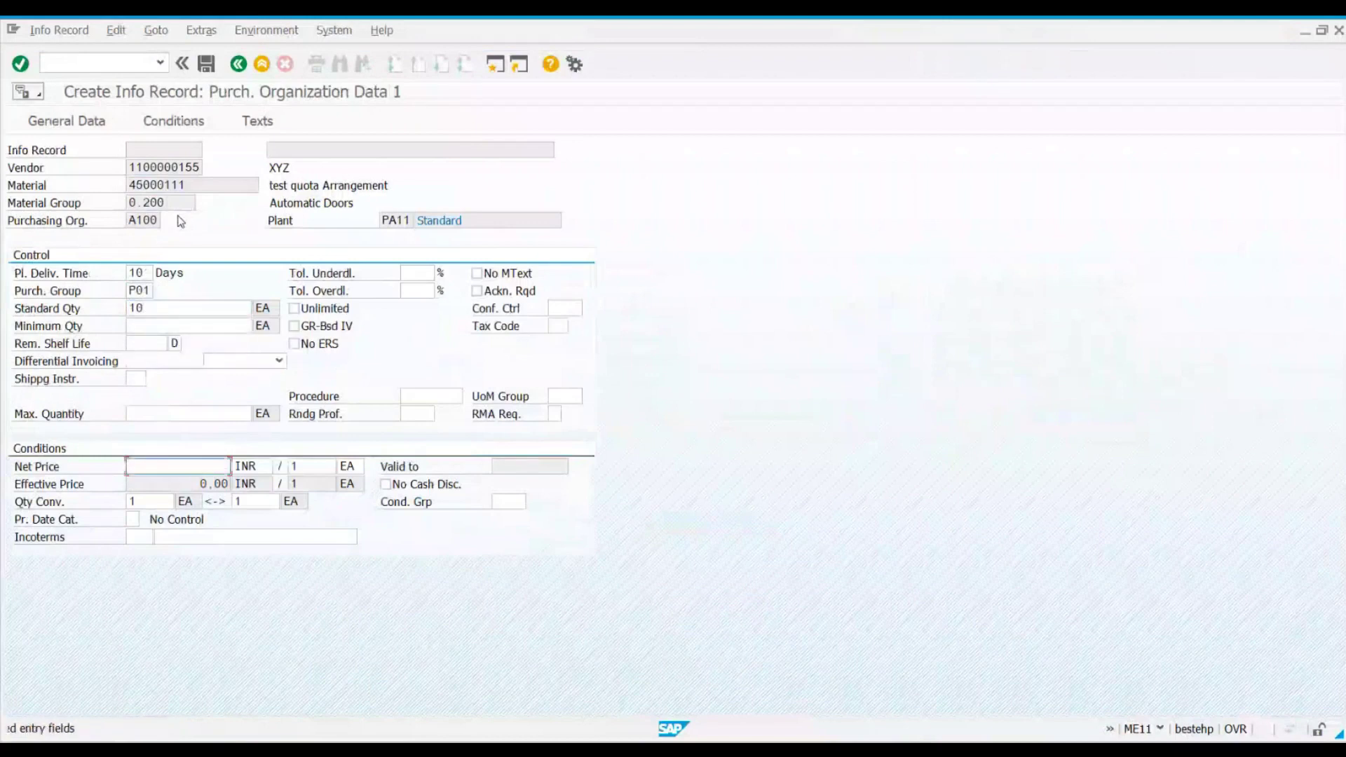
pyautogui.write('45')
pyautogui.press('Return')
pyautogui.press('Return')
pyautogui.press('Return')
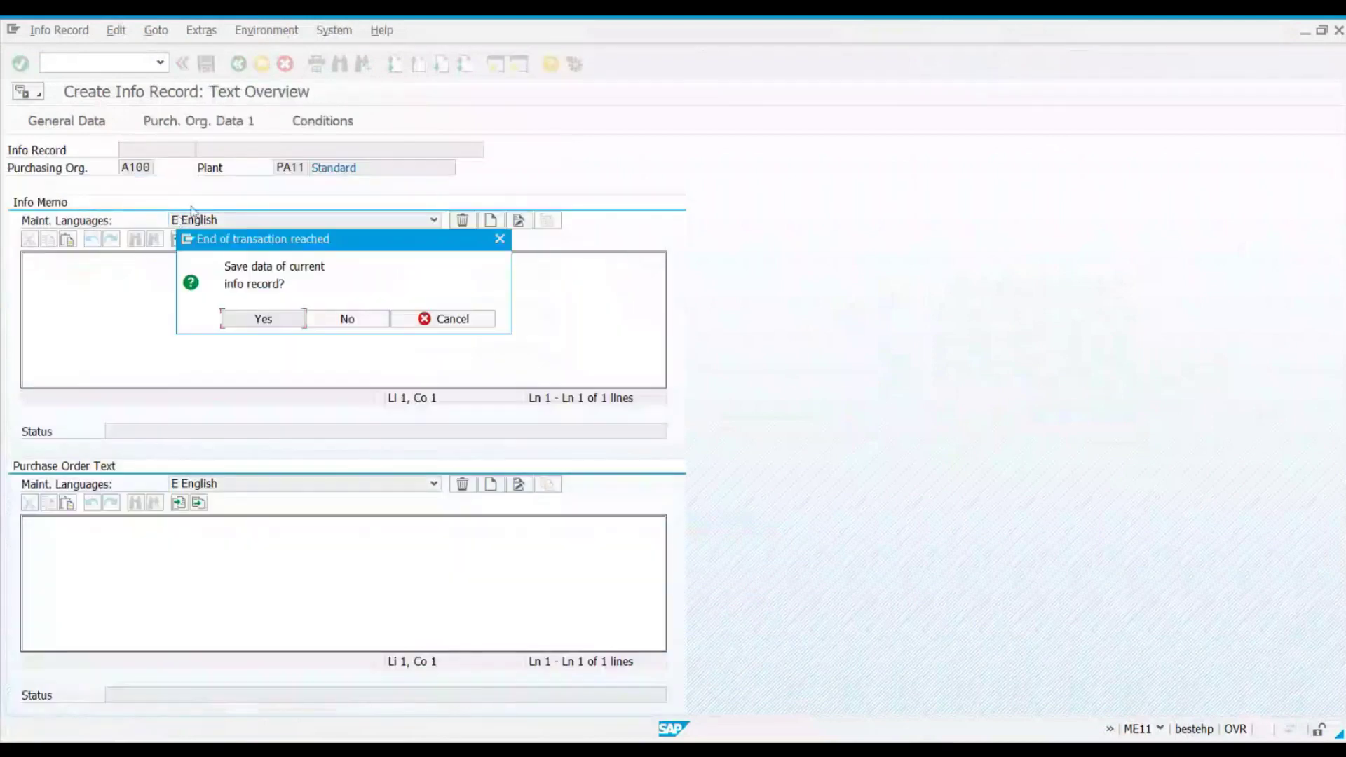
pyautogui.click(234, 325)
pyautogui.hotkey('alt', 'Tab')
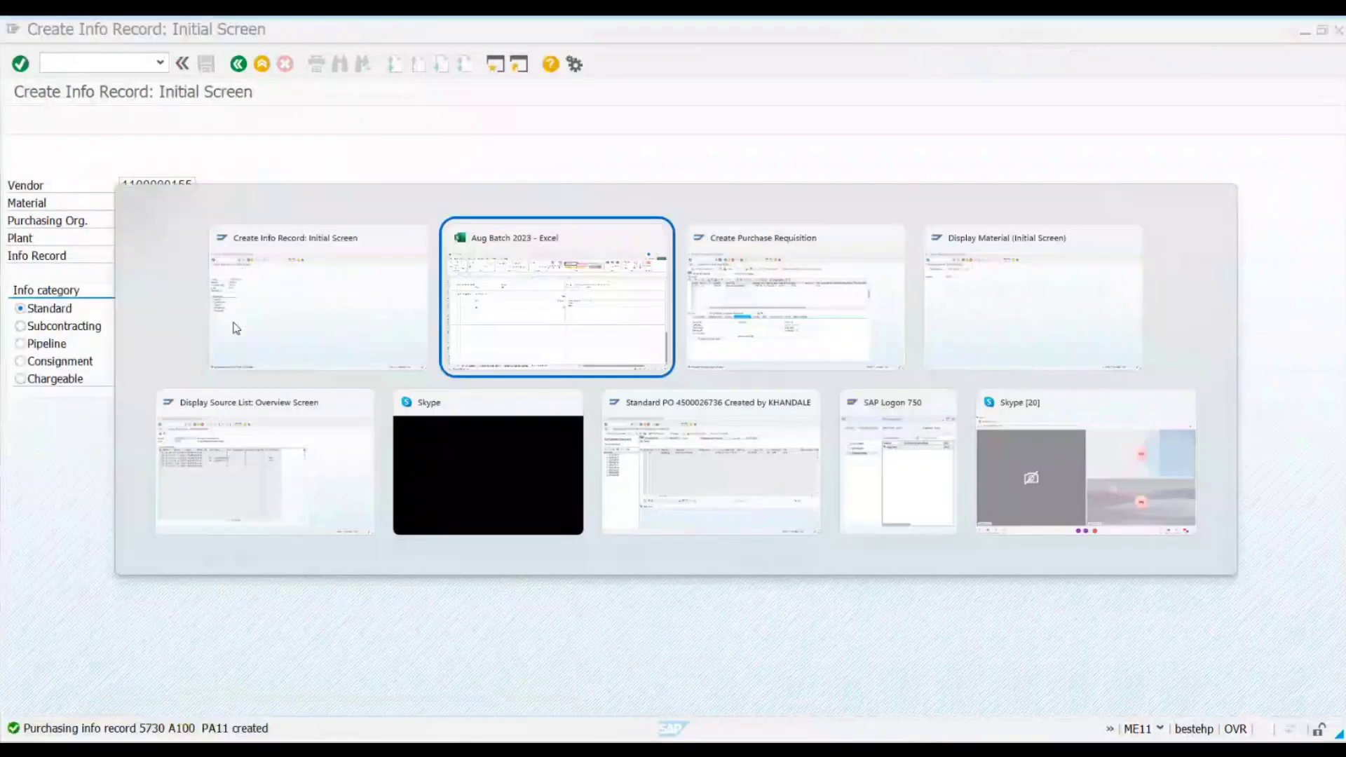
pyautogui.hotkey('alt', 'Tab')
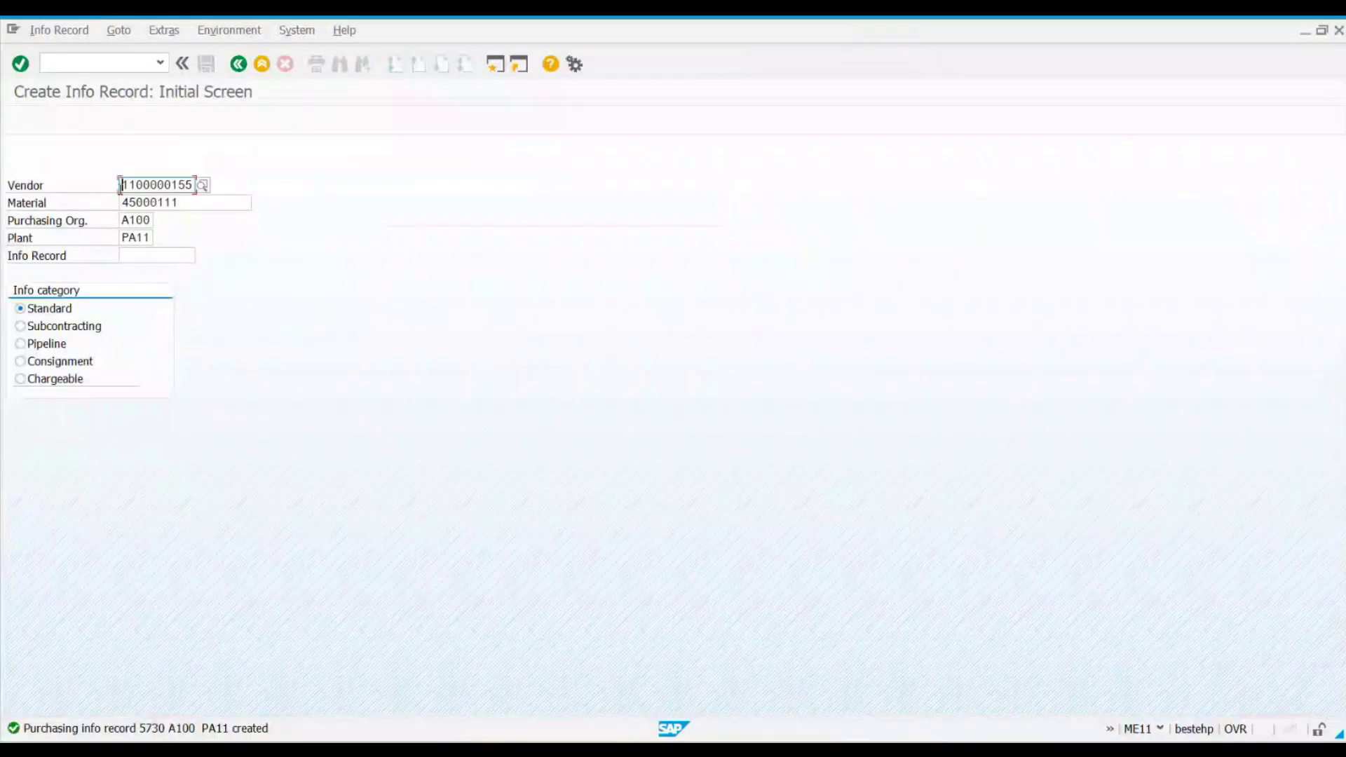
pyautogui.moveTo(128, 185); pyautogui.dragTo(195, 186)
pyautogui.hotkey('ctrl', 'c')
pyautogui.hotkey('alt', 'Tab')
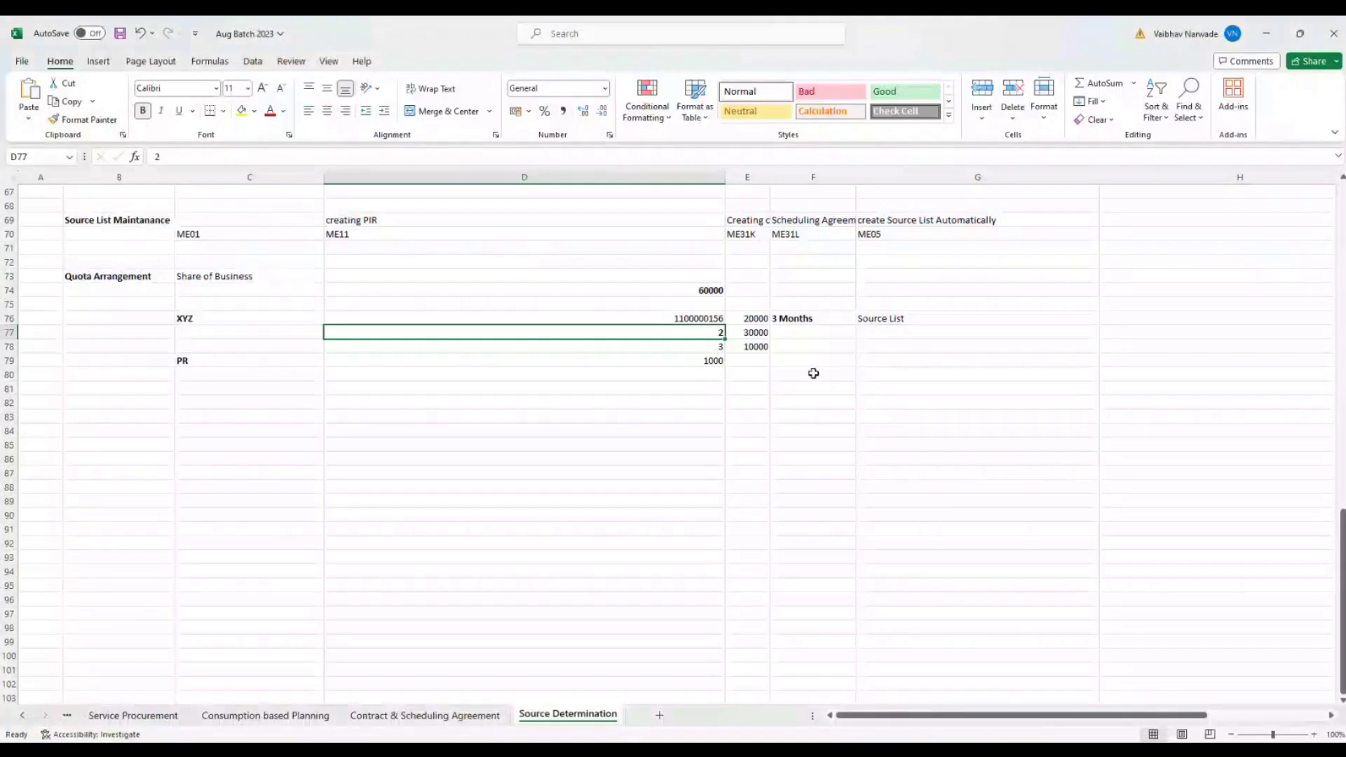
pyautogui.hotkey('ctrl', 'v')
pyautogui.click(653, 346)
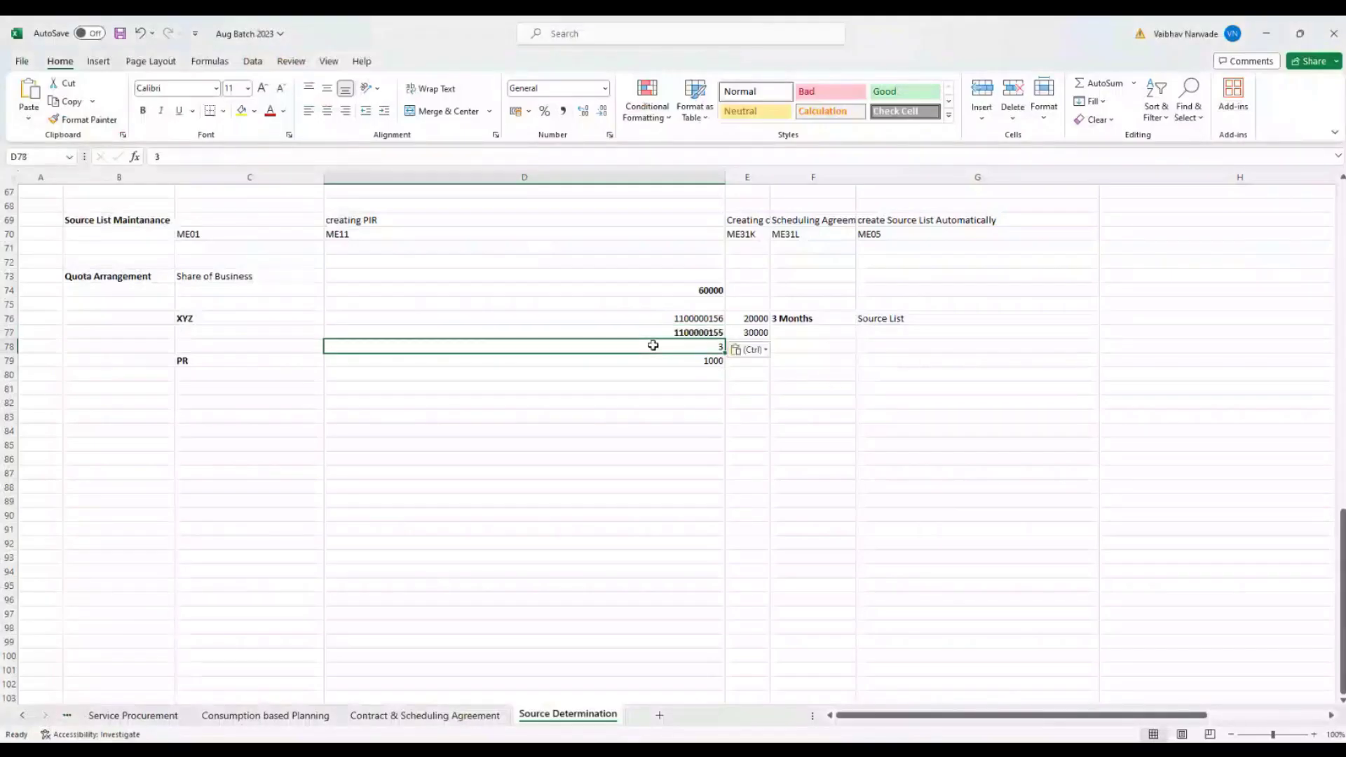
pyautogui.hotkey('alt', 'Tab')
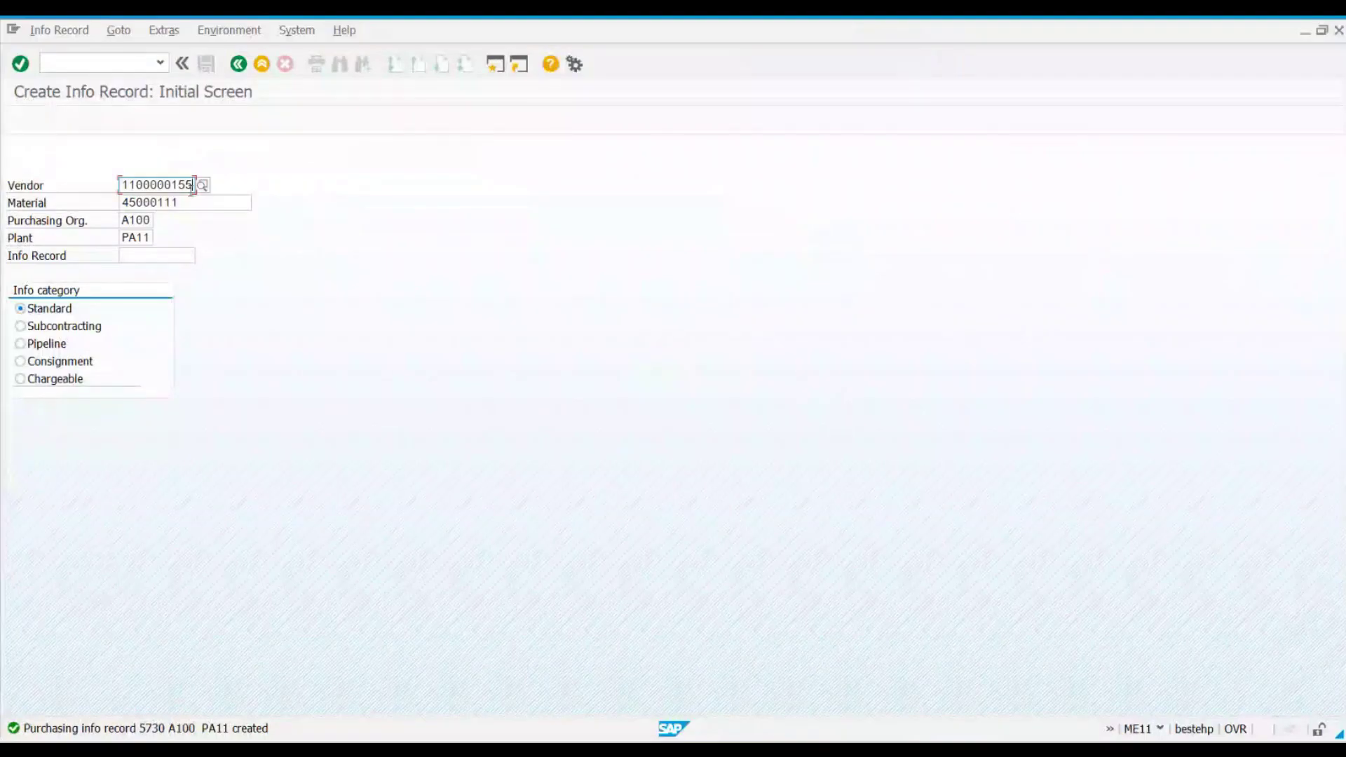
pyautogui.press('Return')
pyautogui.press('Return')
pyautogui.press('Return')
pyautogui.write('10')
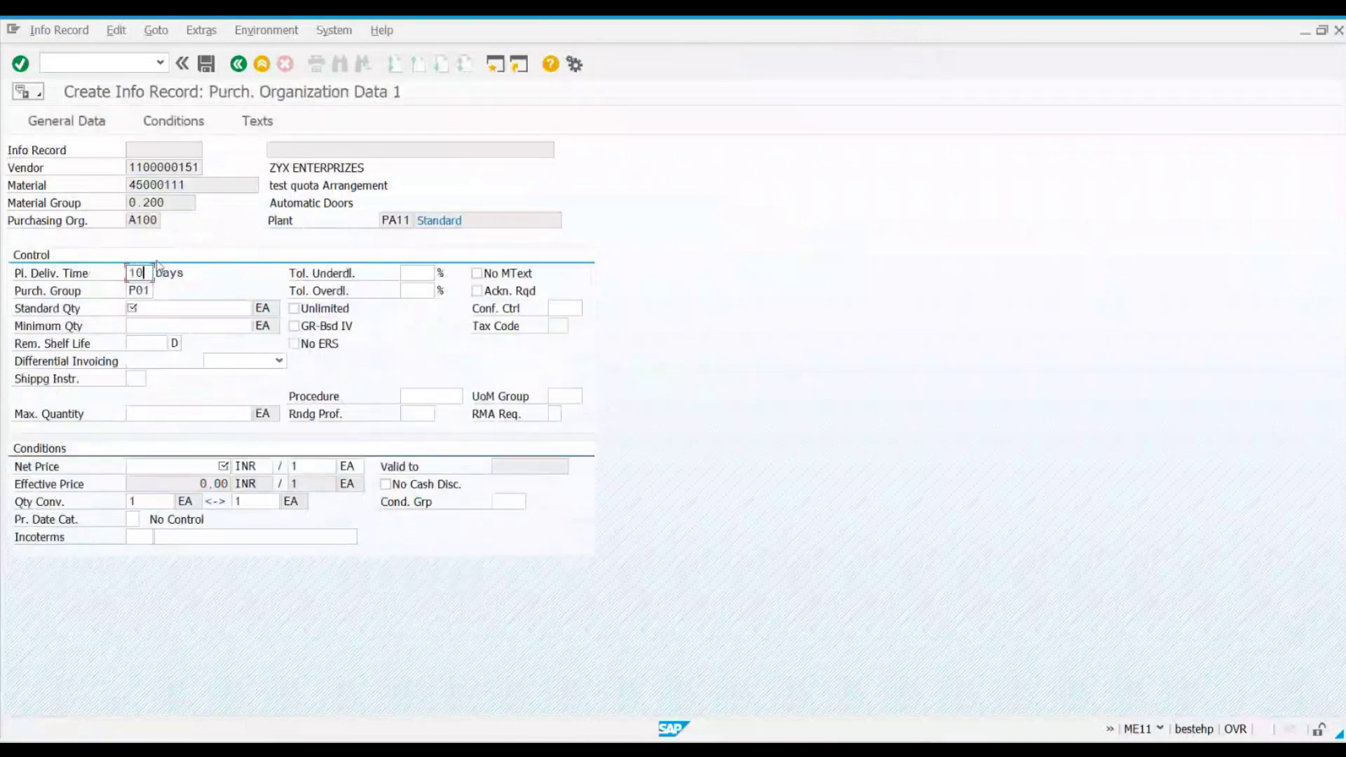
pyautogui.press('Return')
pyautogui.write('10')
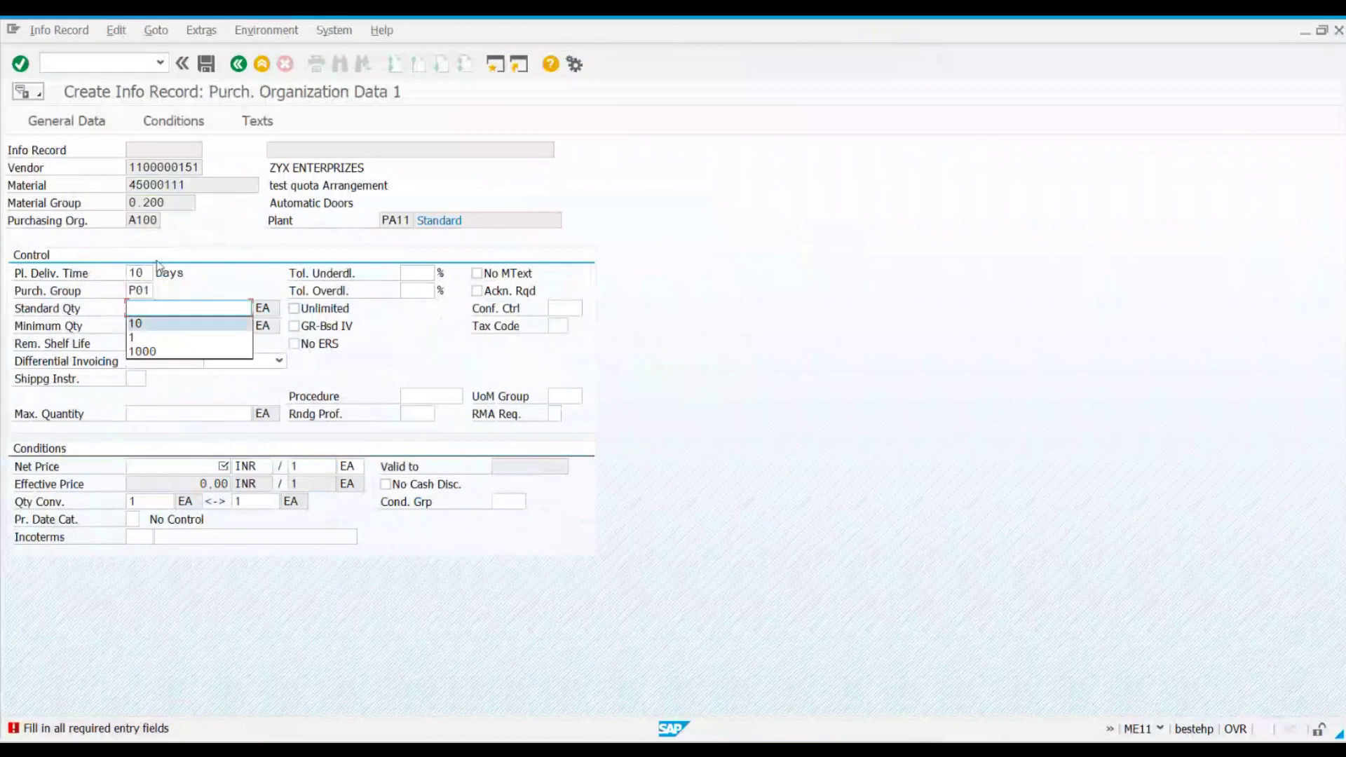
pyautogui.press('Return')
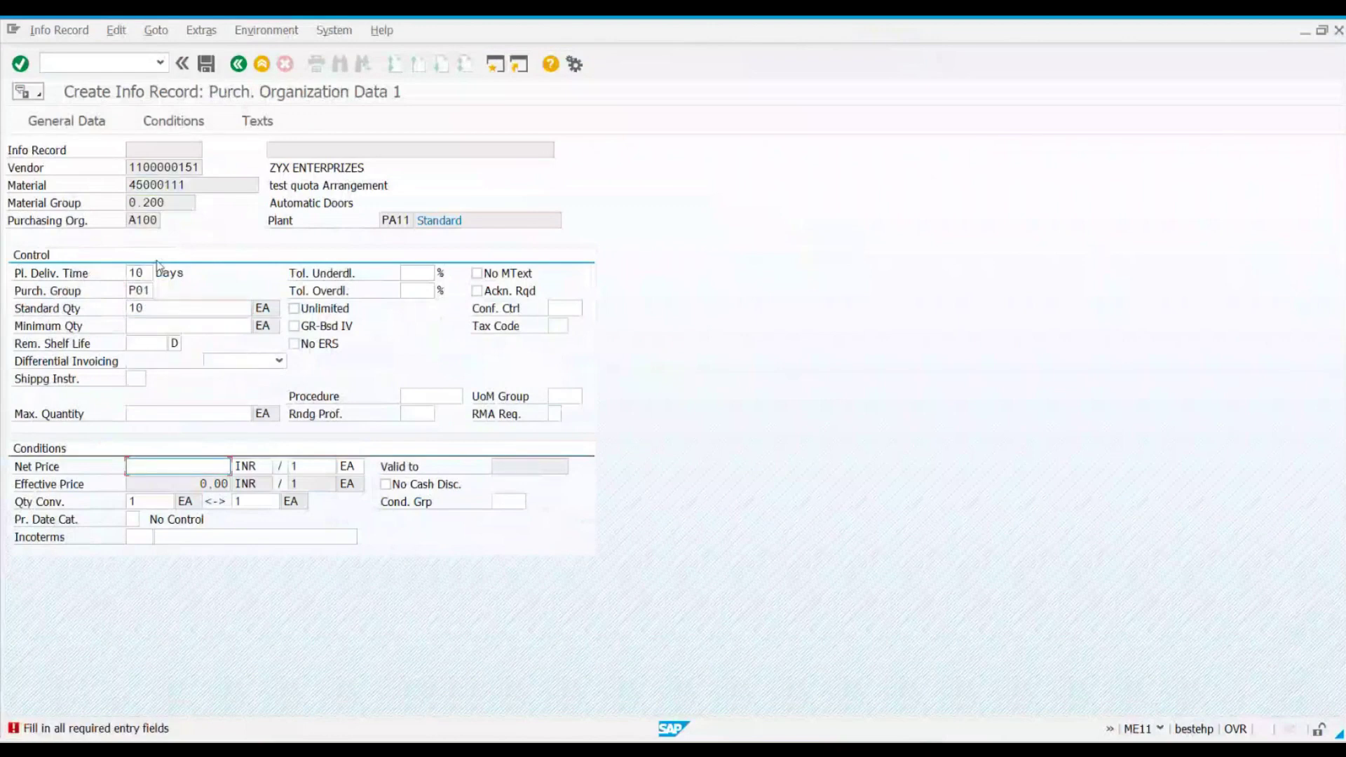
pyautogui.write('10')
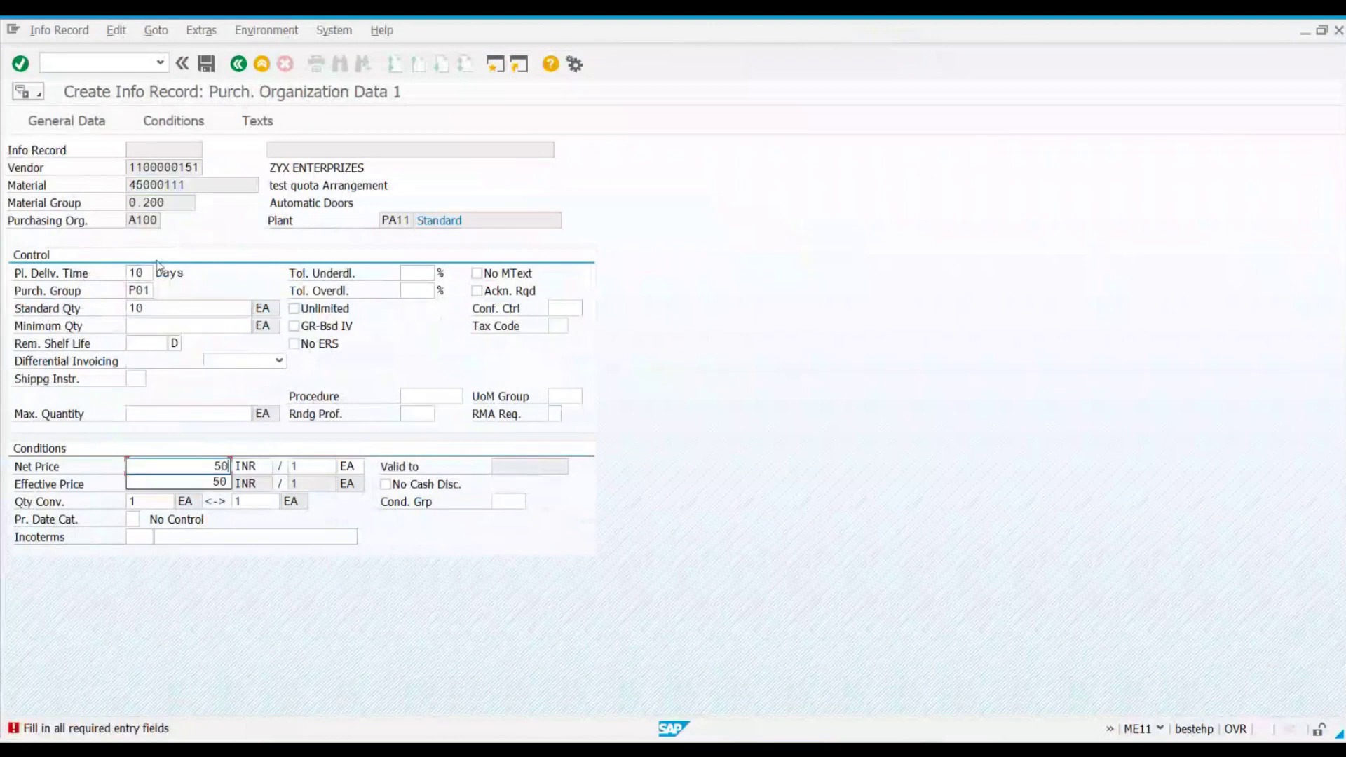
pyautogui.press('Return')
pyautogui.press('Return')
pyautogui.press('Return')
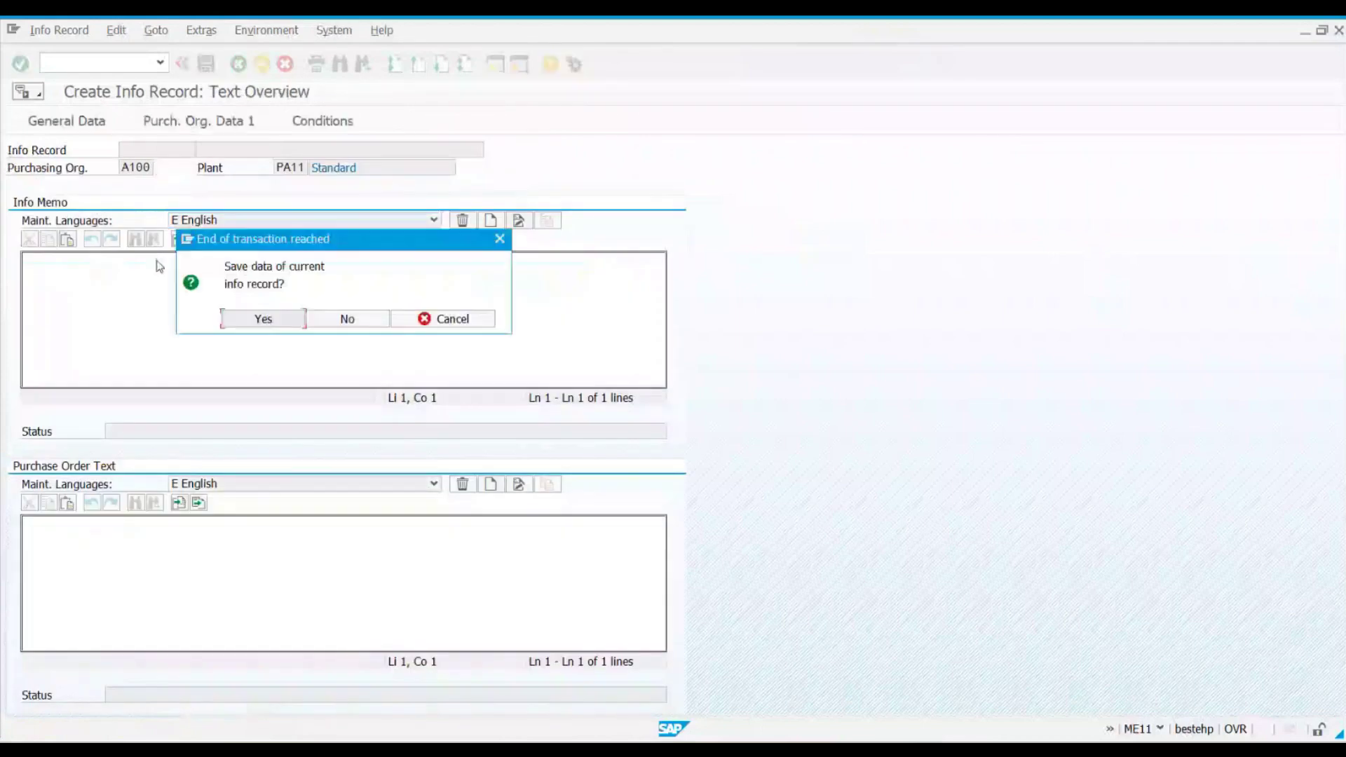
pyautogui.click(280, 320)
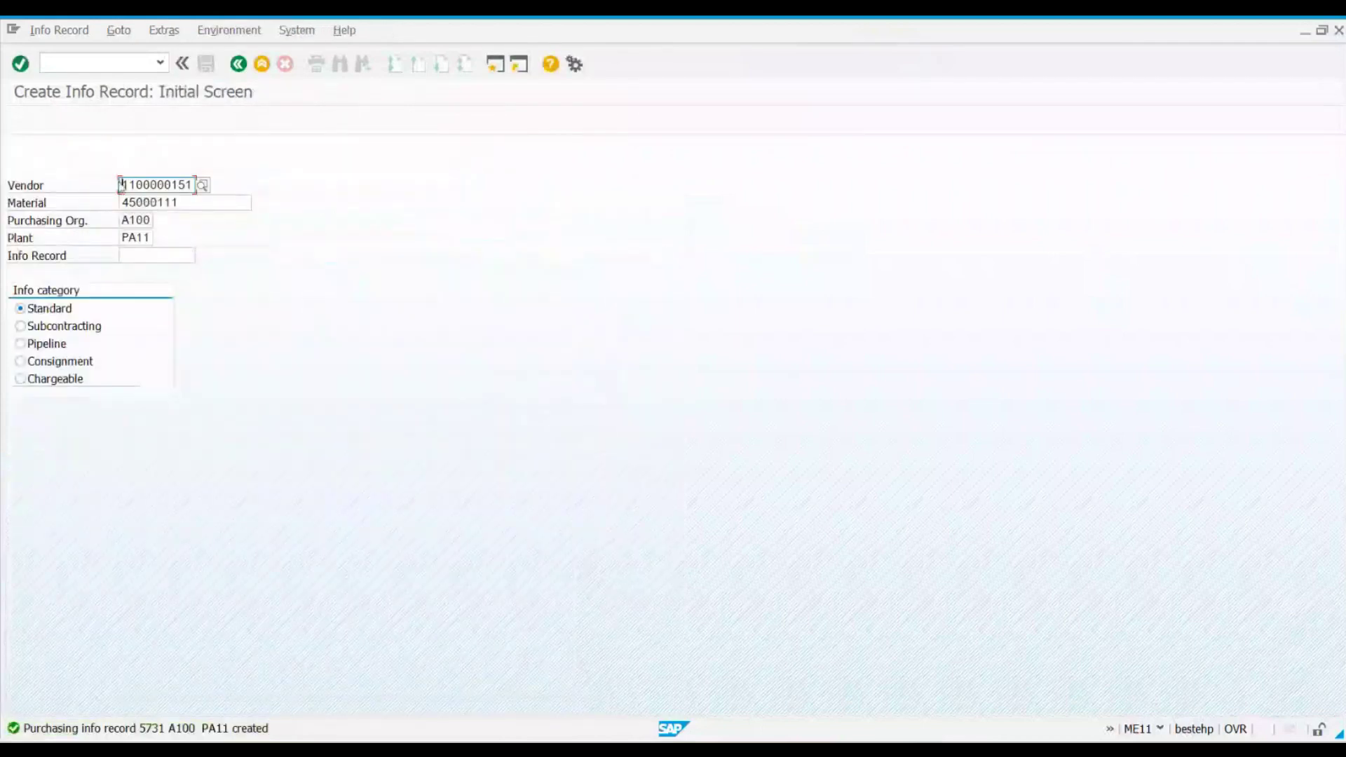
pyautogui.hotkey('alt', 'Tab')
pyautogui.hotkey('ctrl', 'v')
pyautogui.click(590, 429)
pyautogui.hotkey('ctrl', 's')
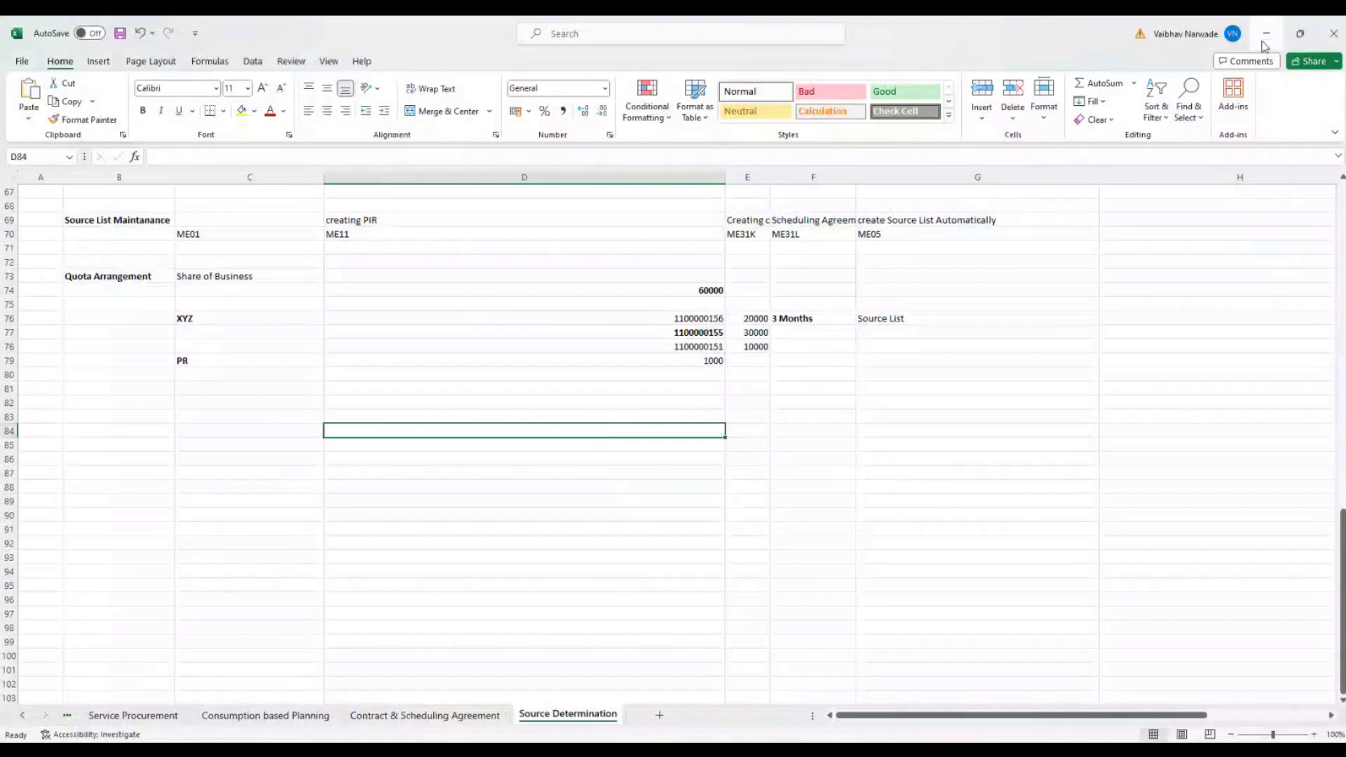
# Step: Return to SAP, leave the info record transaction and open the source list of material 45000111 in plant PA11 for maintenance
pyautogui.hotkey('alt', 'Tab')
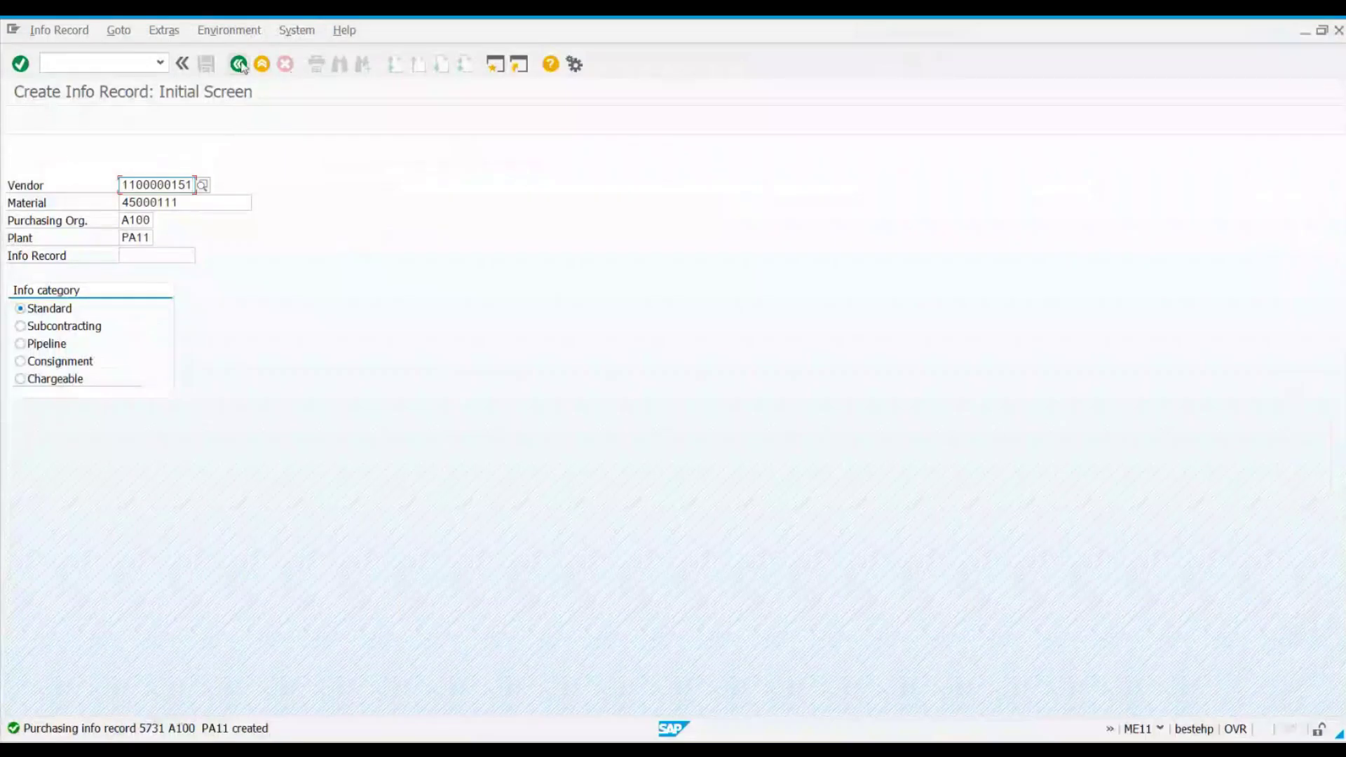
pyautogui.click(238, 64)
pyautogui.write('me')
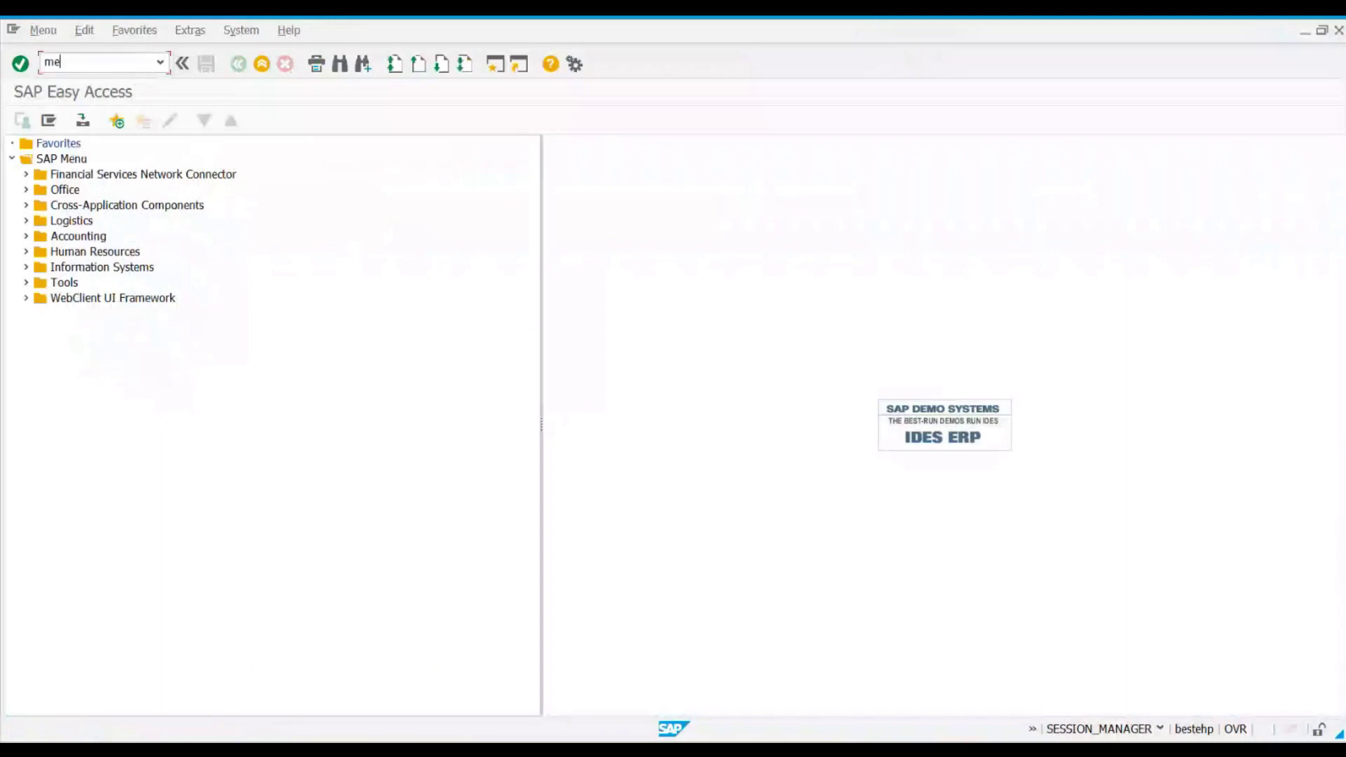
pyautogui.press('Return')
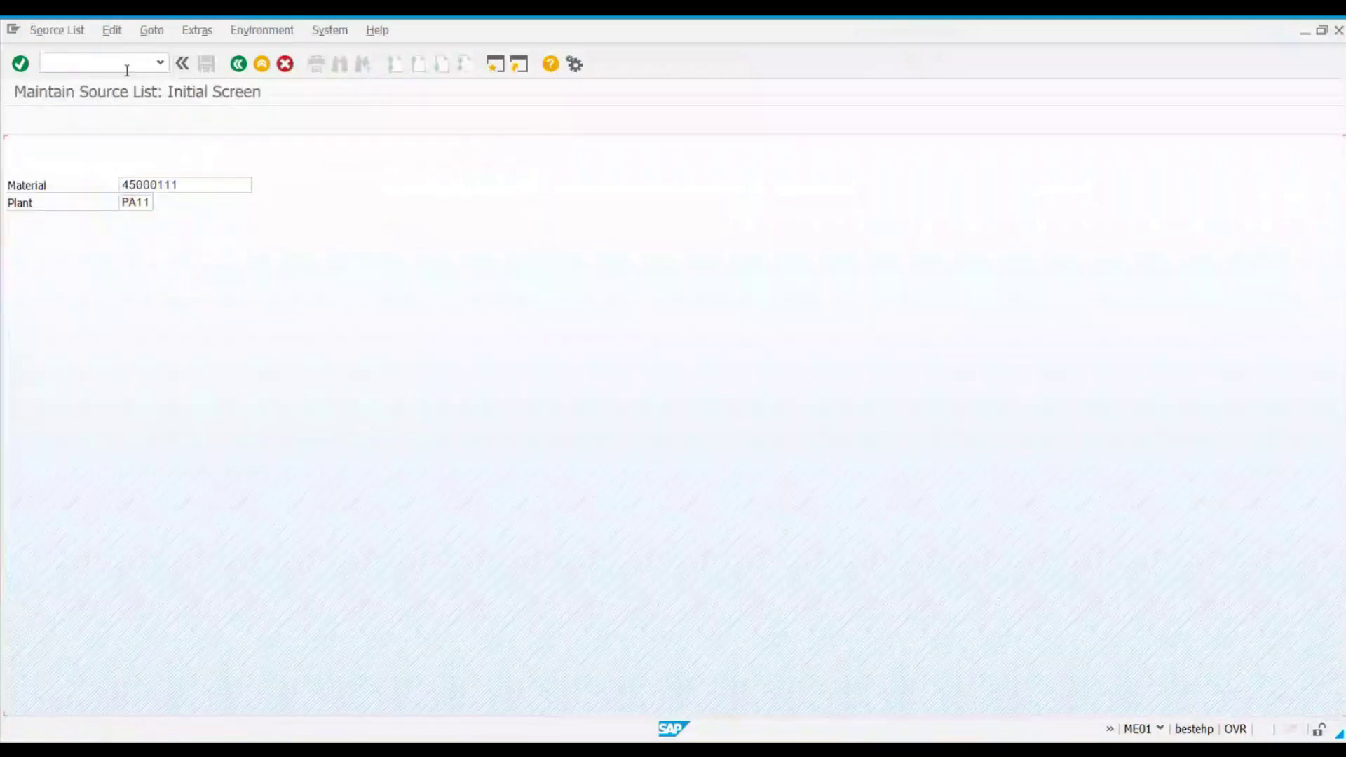
pyautogui.press('Return')
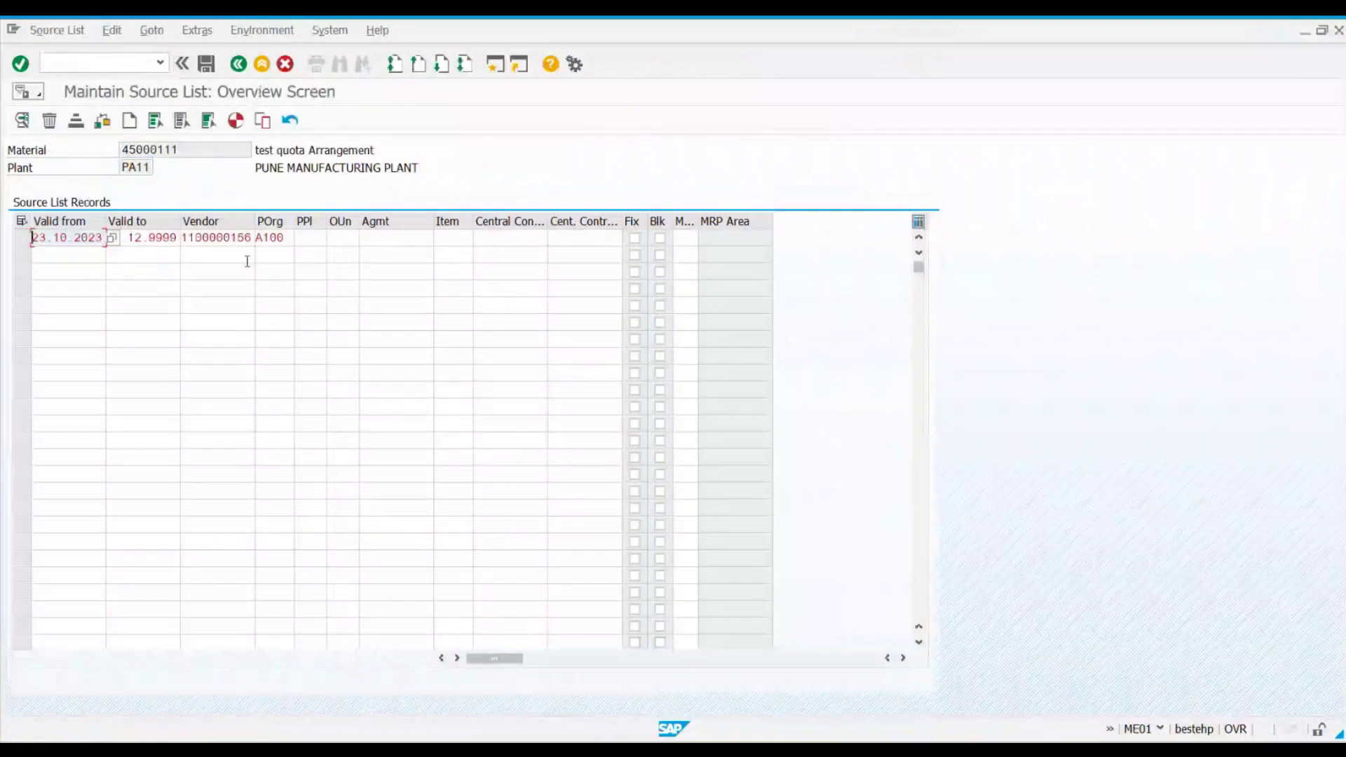
pyautogui.click(21, 237)
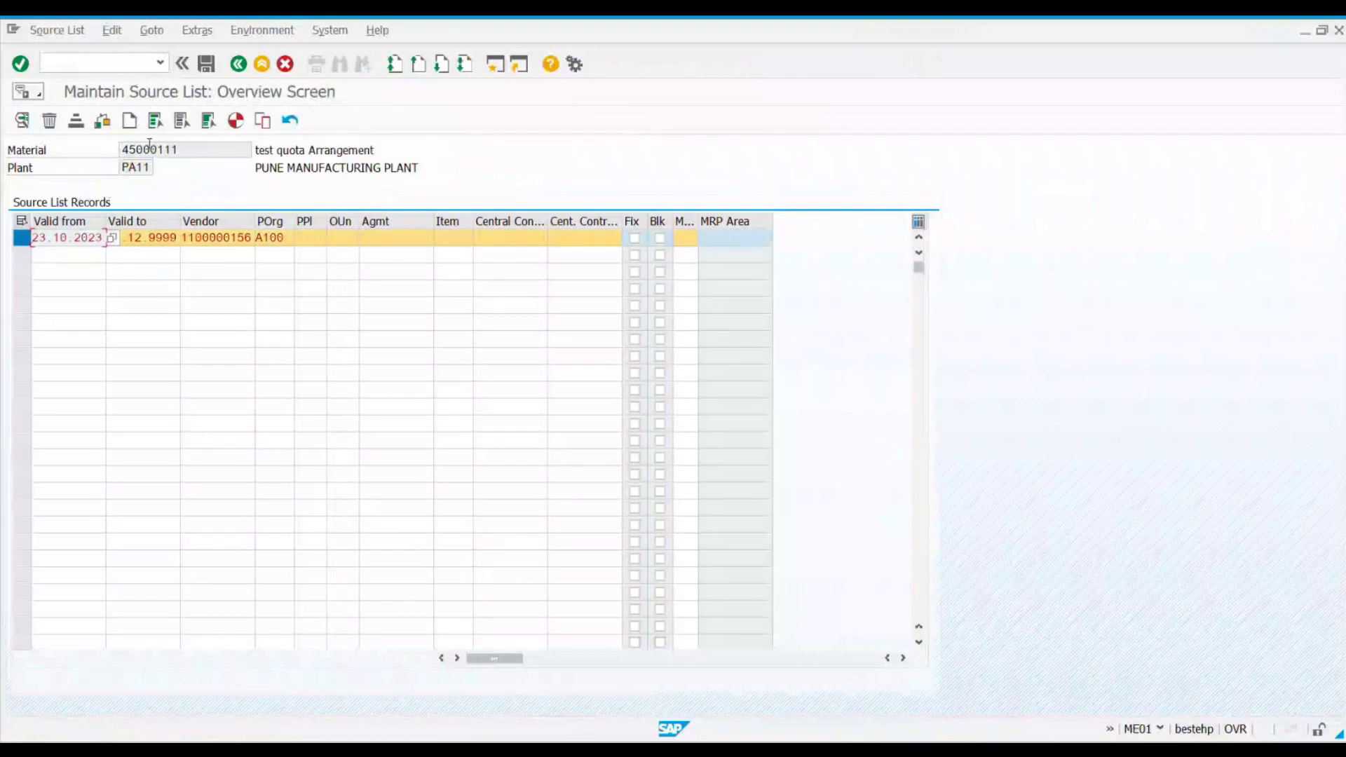
pyautogui.click(262, 120)
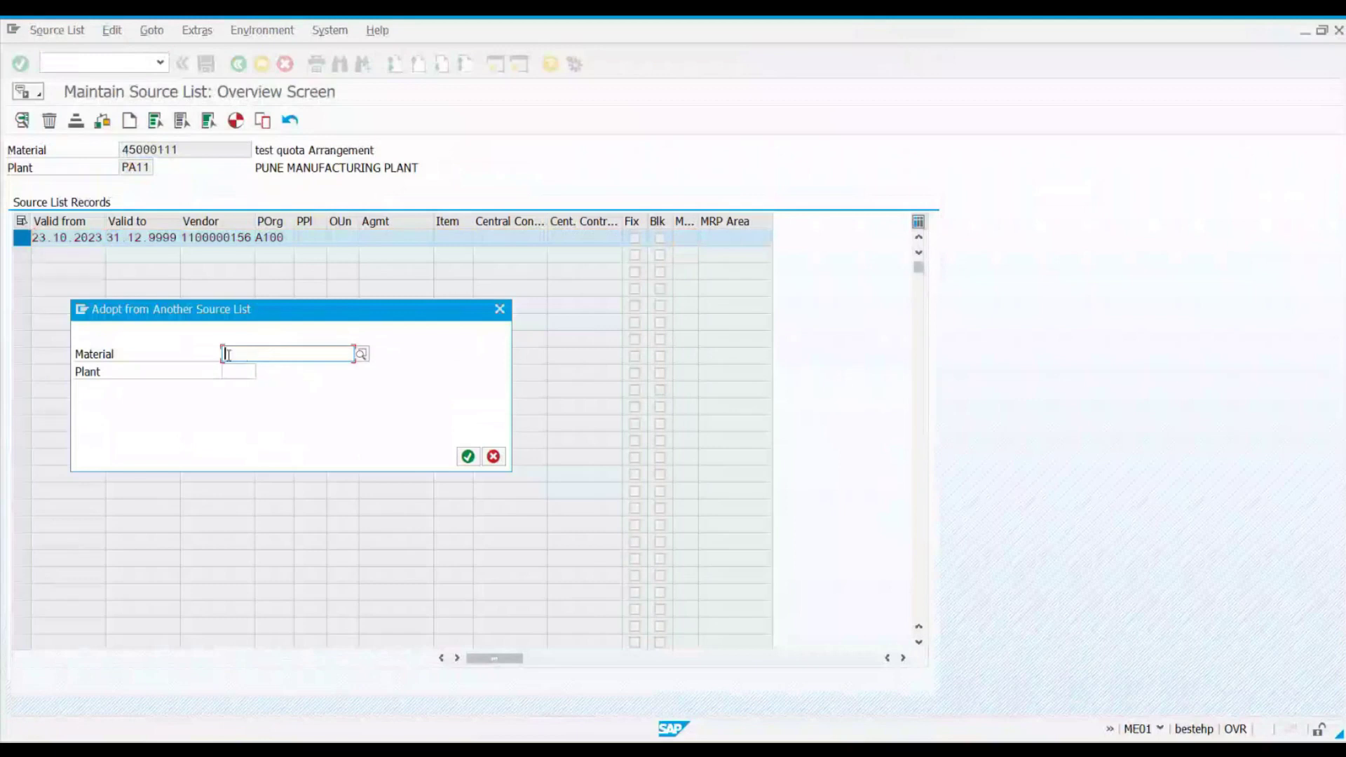
pyautogui.hotkey('ctrl', 'v')
pyautogui.press('BackSpace')
pyautogui.press('BackSpace')
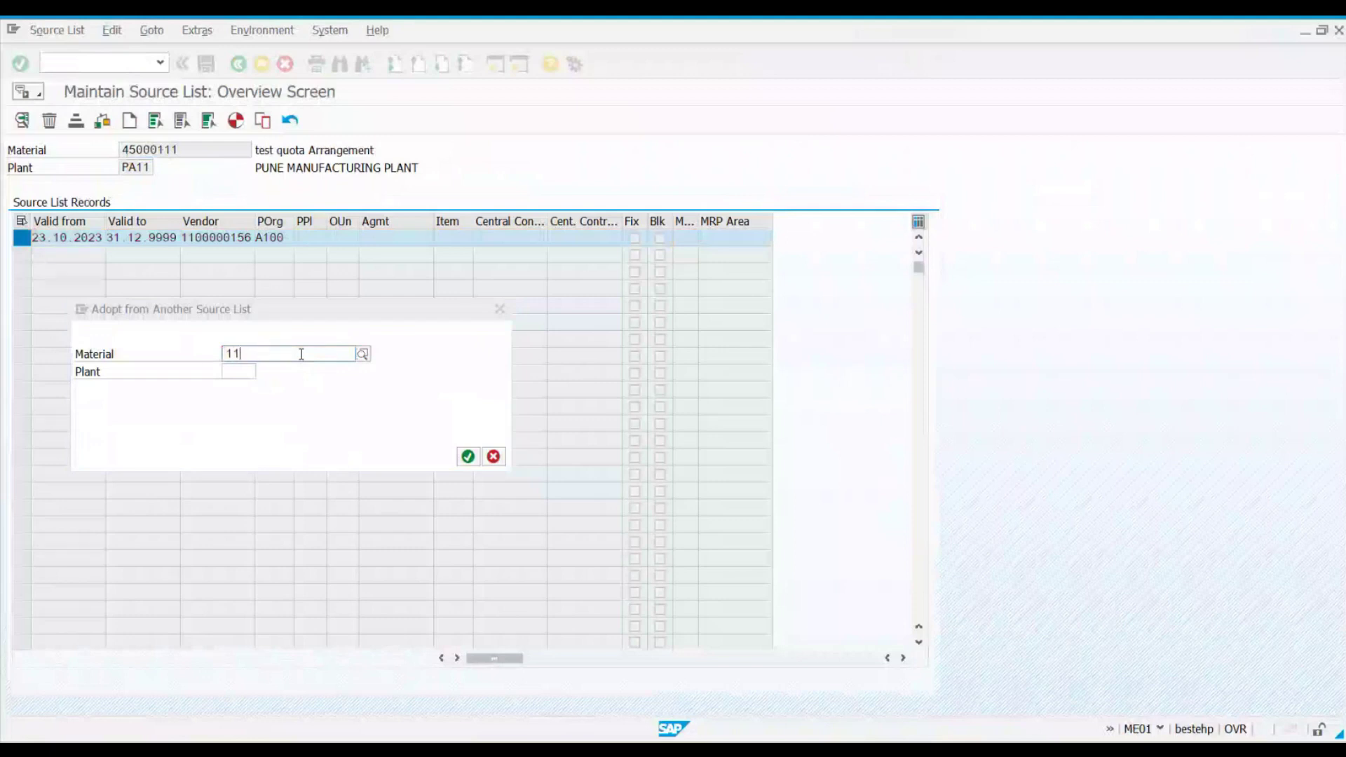
pyautogui.press('BackSpace')
pyautogui.press('BackSpace')
pyautogui.click(500, 309)
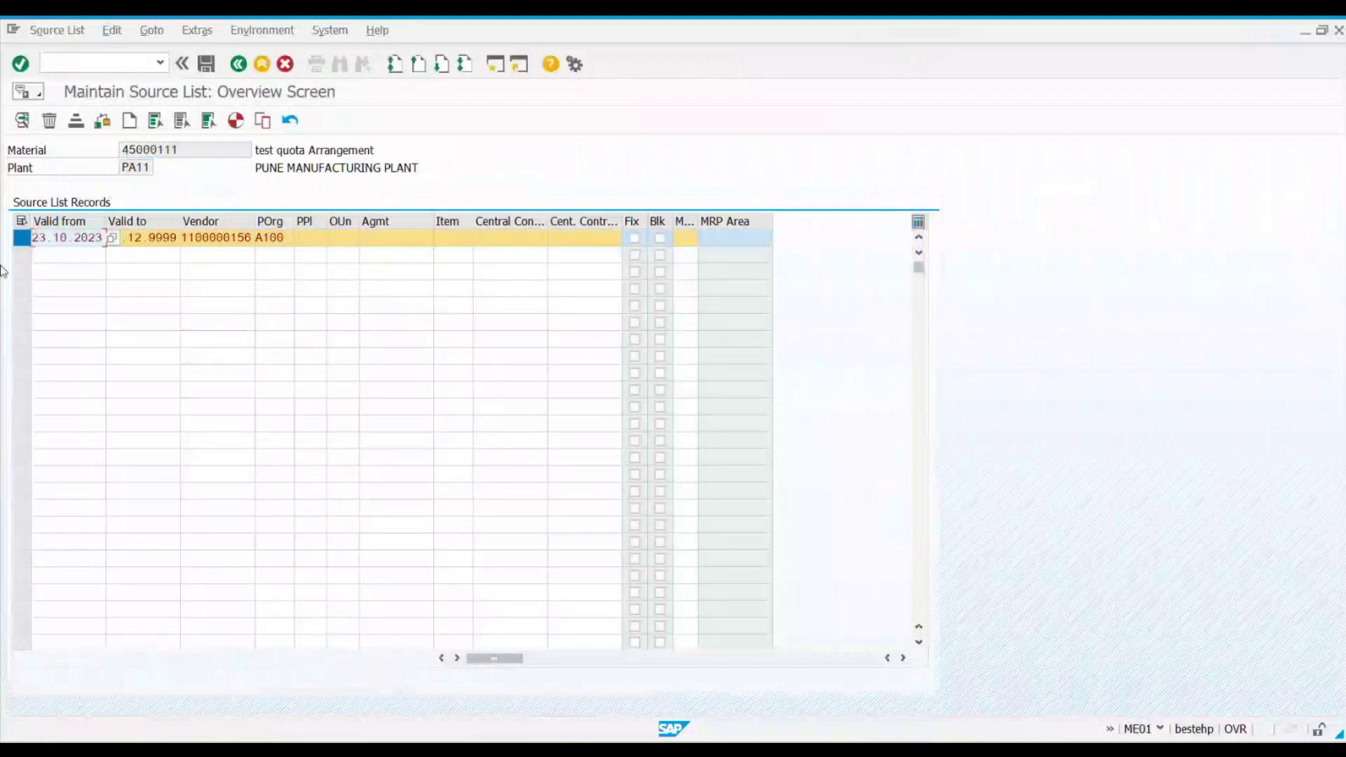
# Step: Start a second source list record valid from 23.10.2023 to 31.12.9999, copying the dates from the first record
pyautogui.click(22, 238)
pyautogui.moveTo(33, 238); pyautogui.dragTo(105, 241)
pyautogui.hotkey('ctrl', 'c')
pyautogui.click(78, 258)
pyautogui.hotkey('ctrl', 'v')
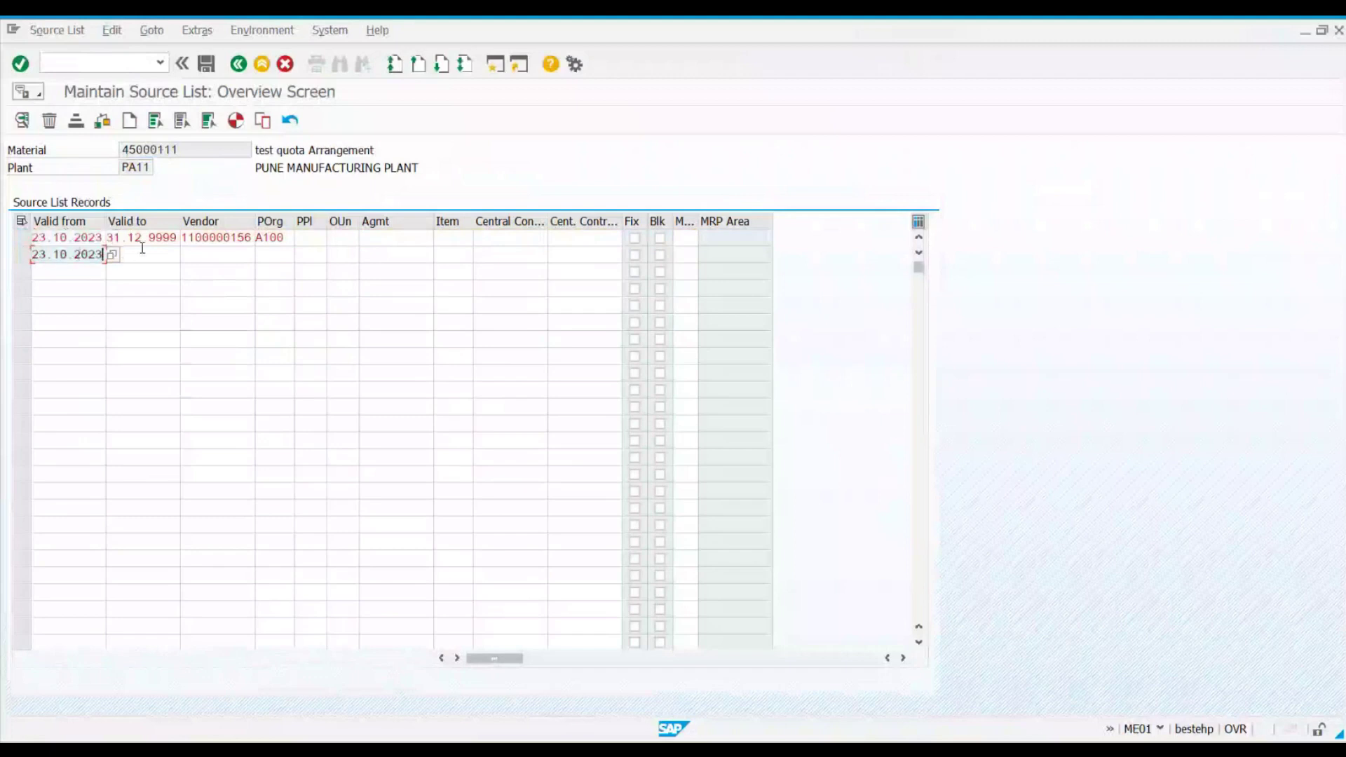
pyautogui.moveTo(109, 238); pyautogui.dragTo(176, 238)
pyautogui.hotkey('ctrl', 'c')
pyautogui.click(159, 254)
pyautogui.hotkey('ctrl', 'v')
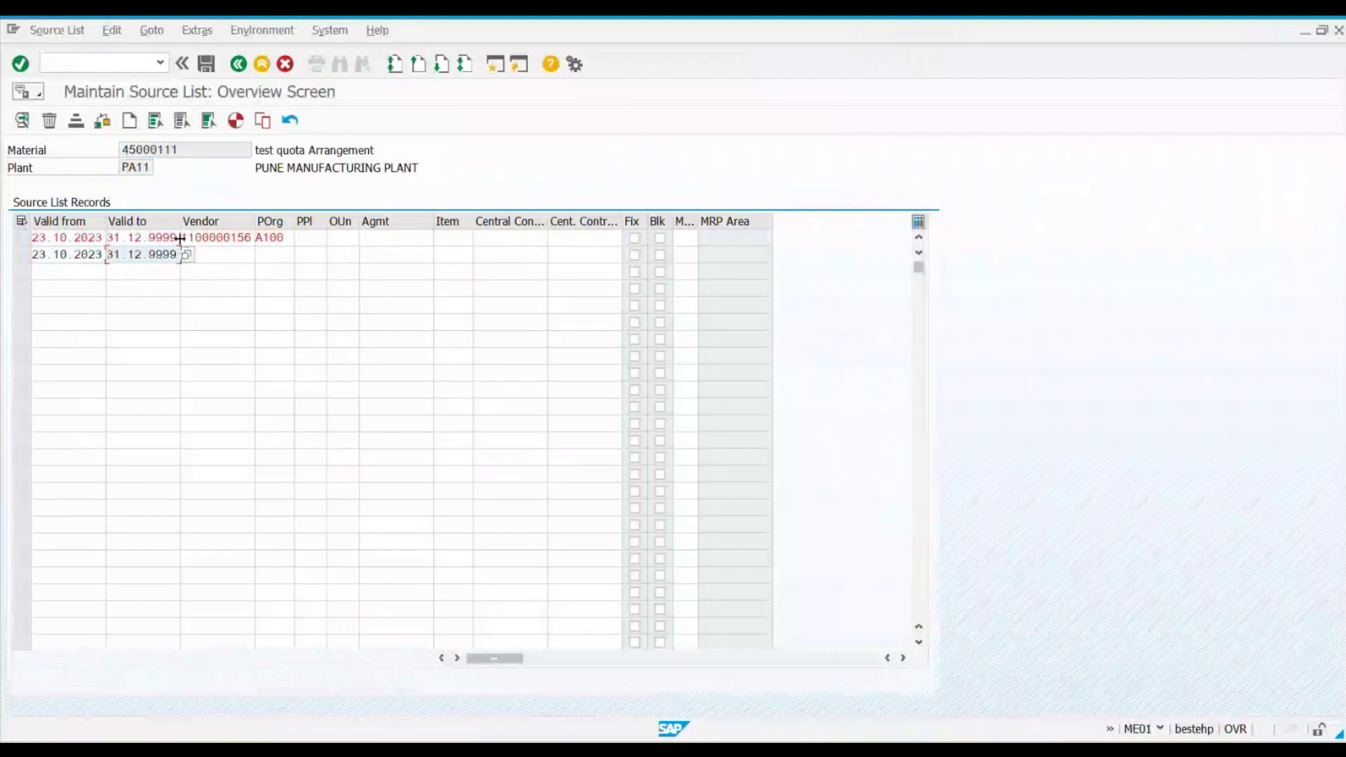
pyautogui.moveTo(185, 238); pyautogui.dragTo(253, 241)
pyautogui.doubleClick(248, 238)
pyautogui.hotkey('ctrl', 'c')
pyautogui.click(190, 254)
pyautogui.hotkey('ctrl', 'v')
pyautogui.press('BackSpace')
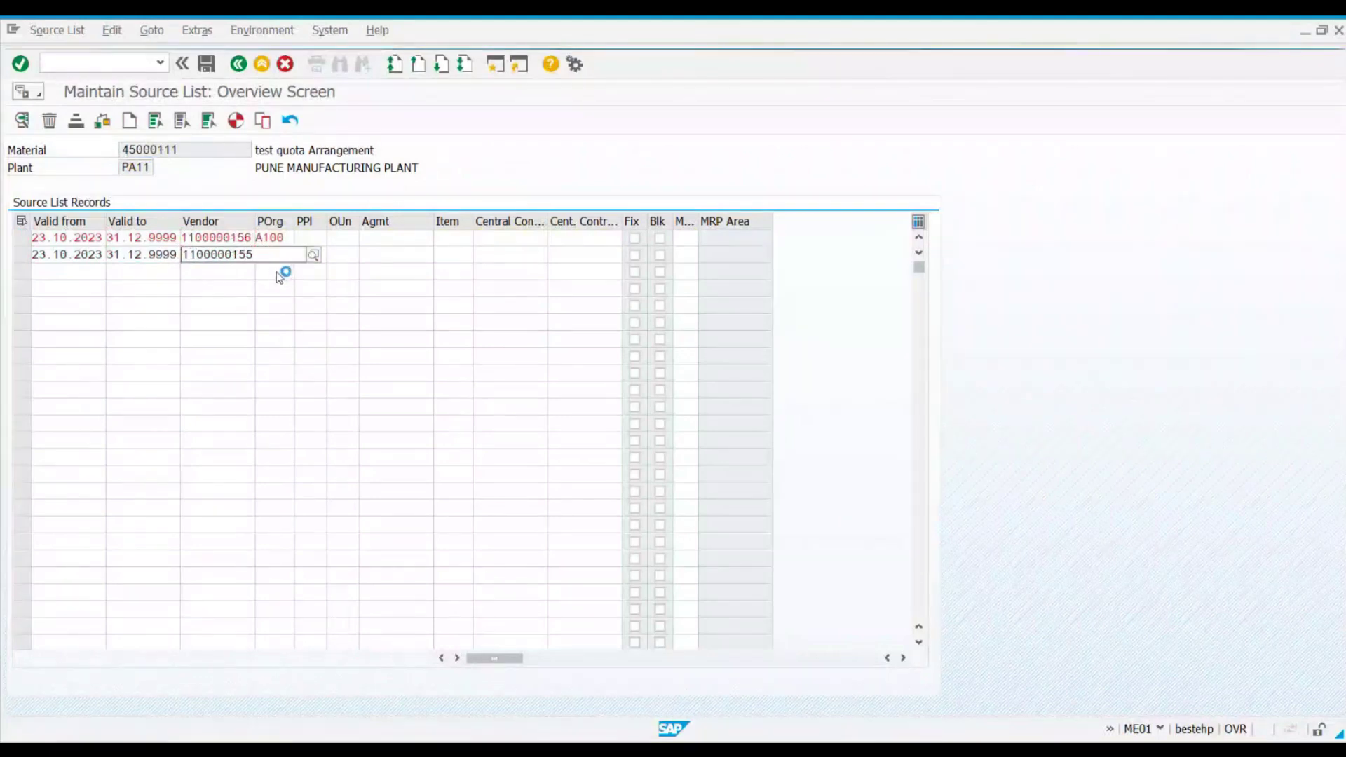
pyautogui.click(277, 256)
pyautogui.write('A')
pyautogui.click(286, 272)
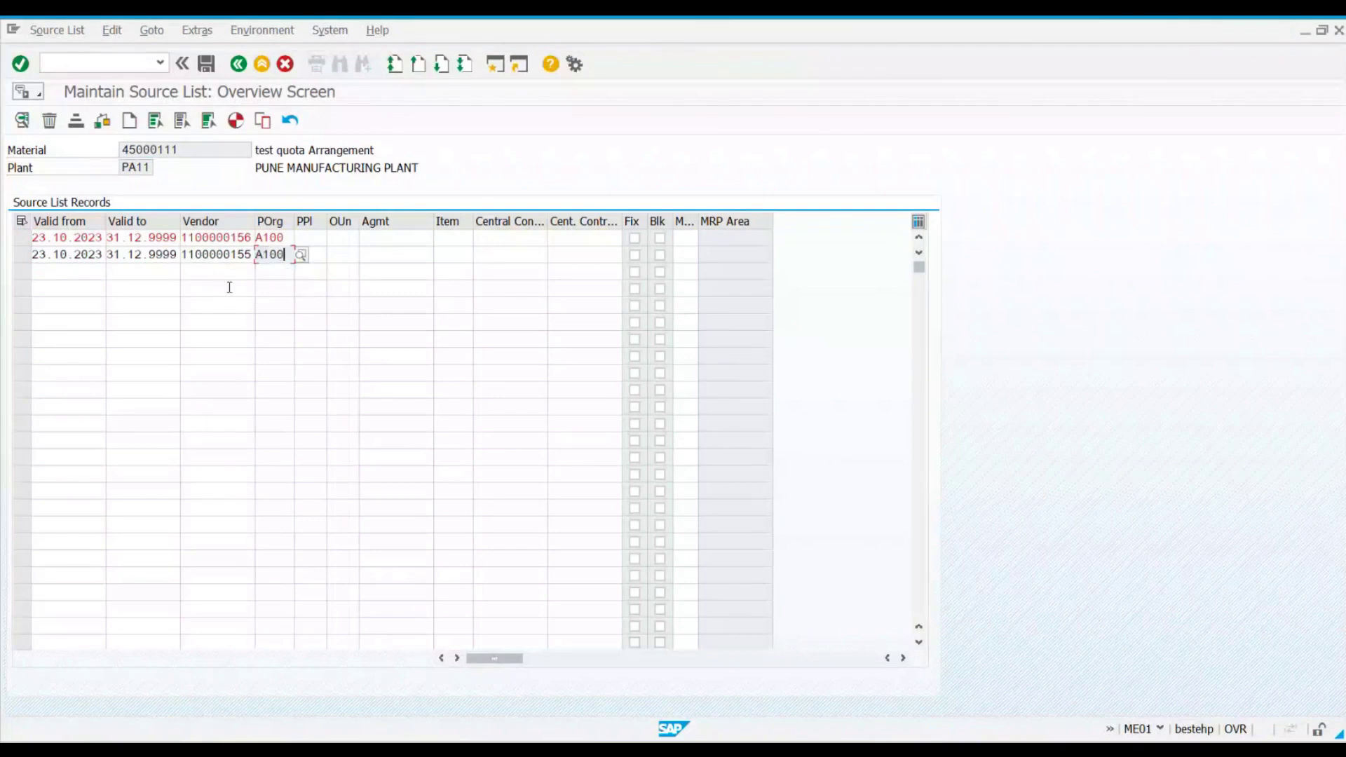
pyautogui.click(79, 272)
pyautogui.click(77, 286)
pyautogui.click(144, 270)
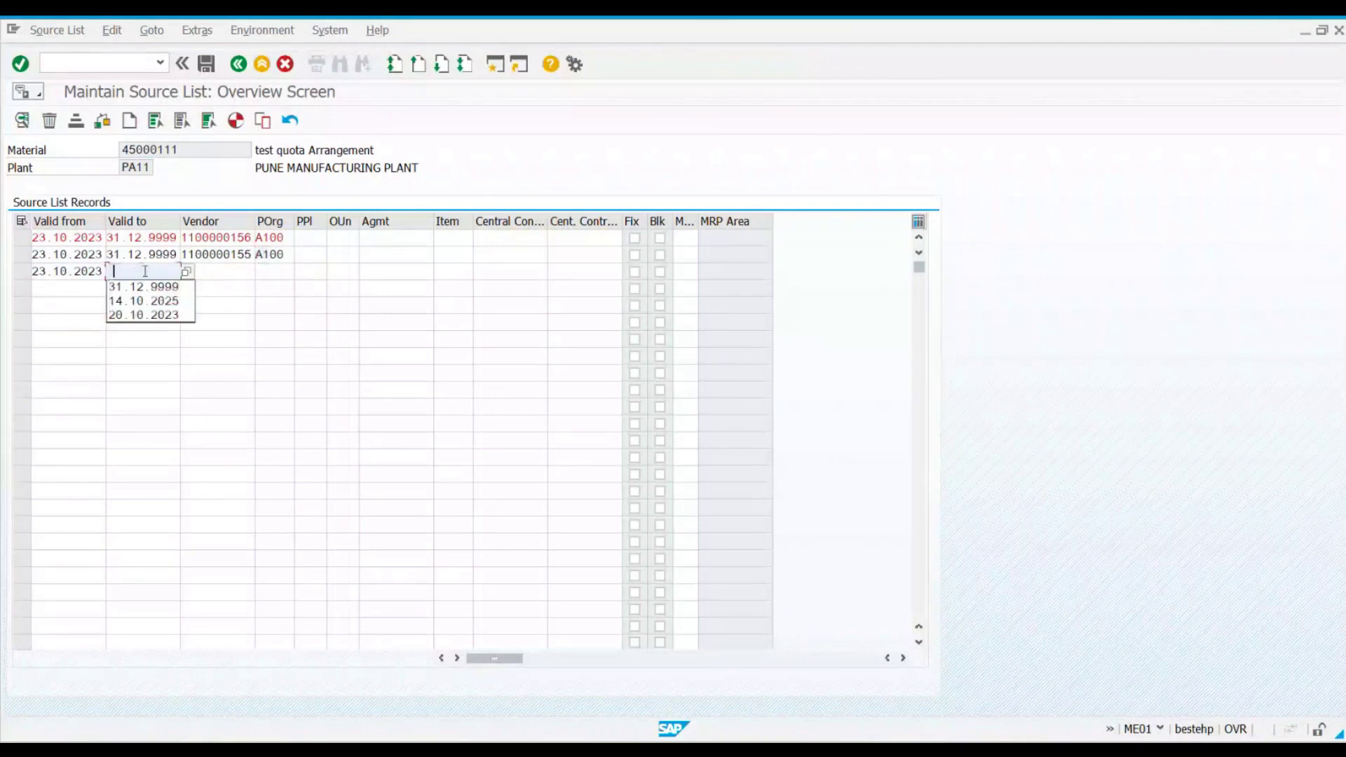
pyautogui.click(144, 286)
pyautogui.click(242, 272)
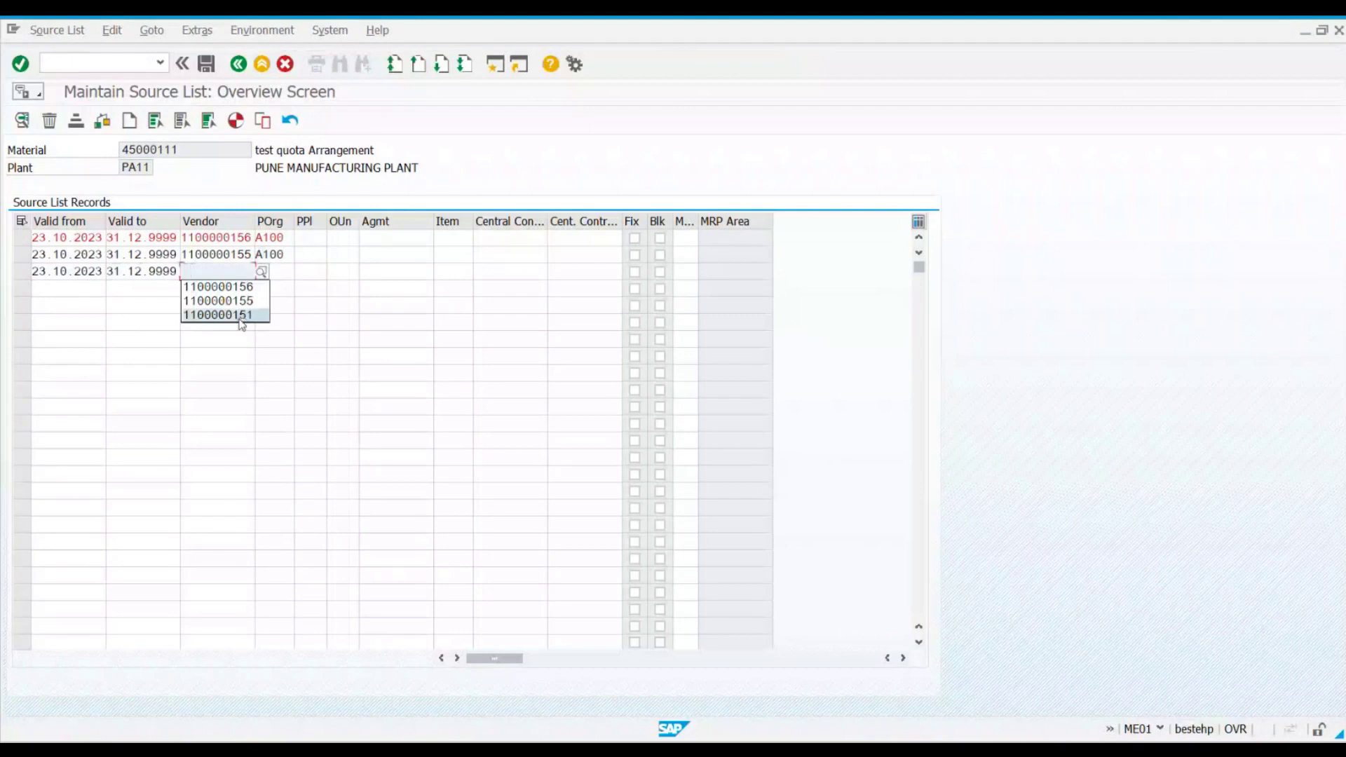
pyautogui.click(242, 315)
pyautogui.click(268, 272)
pyautogui.click(273, 288)
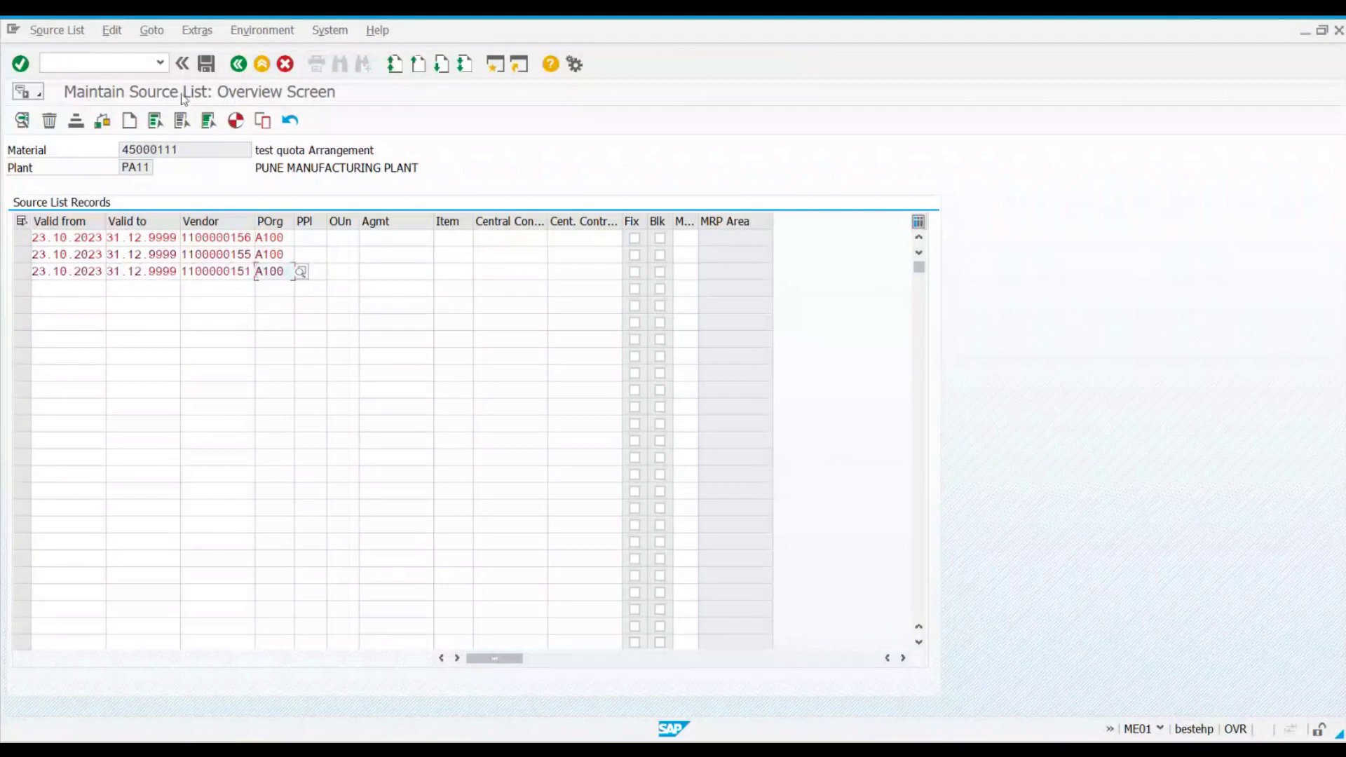
pyautogui.click(206, 63)
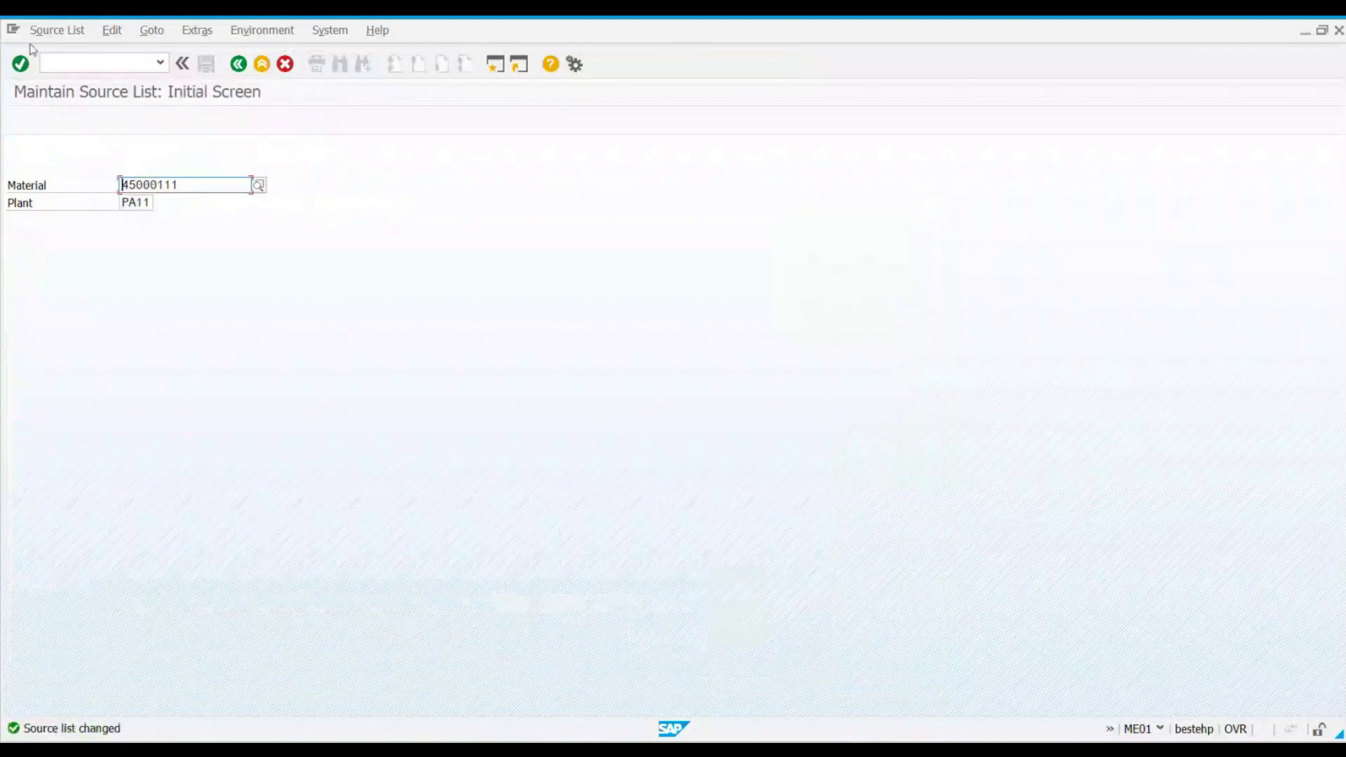
# Step: Display the source list of material 45000111 in plant PA11 and check the vendor of each record
pyautogui.click(57, 29)
pyautogui.click(62, 91)
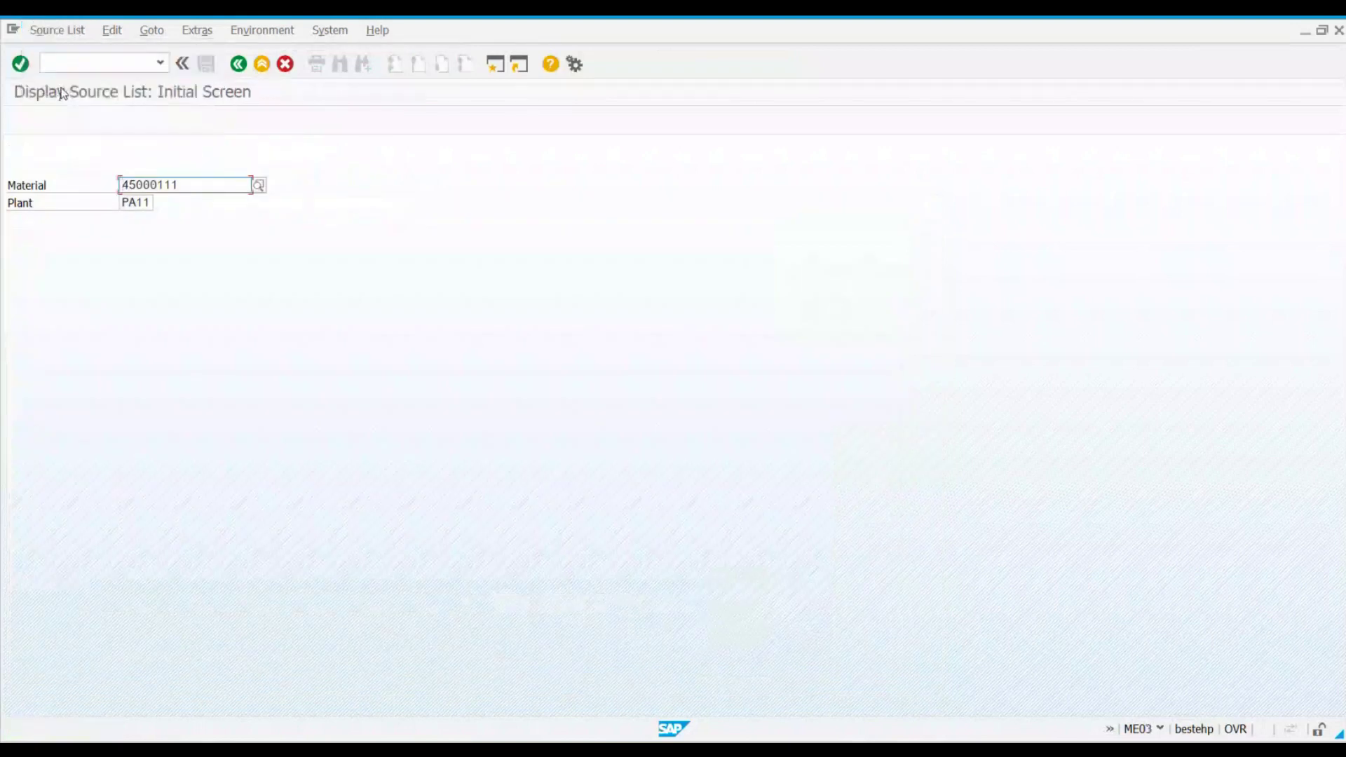
pyautogui.press('Return')
pyautogui.click(387, 255)
pyautogui.click(231, 238)
pyautogui.click(232, 254)
pyautogui.click(231, 272)
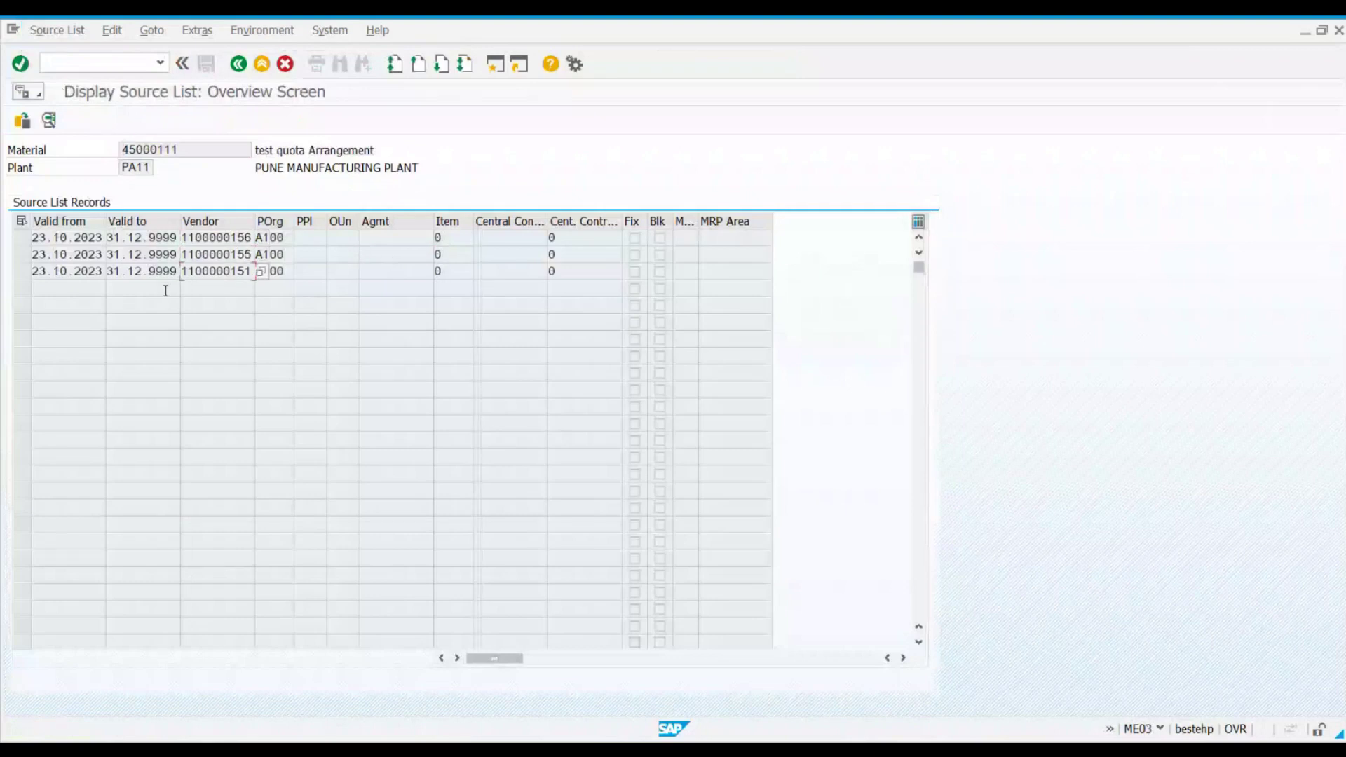
pyautogui.click(420, 390)
# Step: Switch to the open purchase requisition, discard it without saving and start a new one with transaction ME51N
pyautogui.moveTo(908, 733)
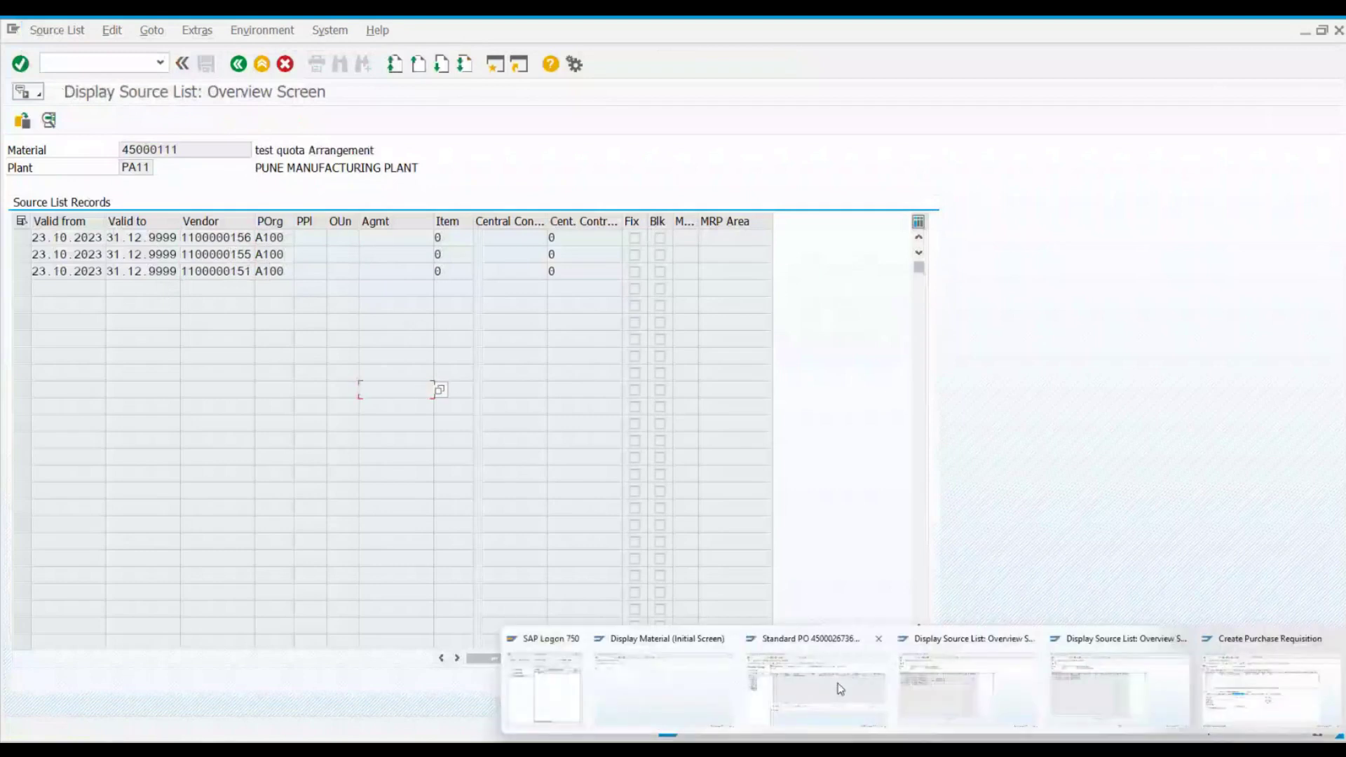
pyautogui.moveTo(659, 668)
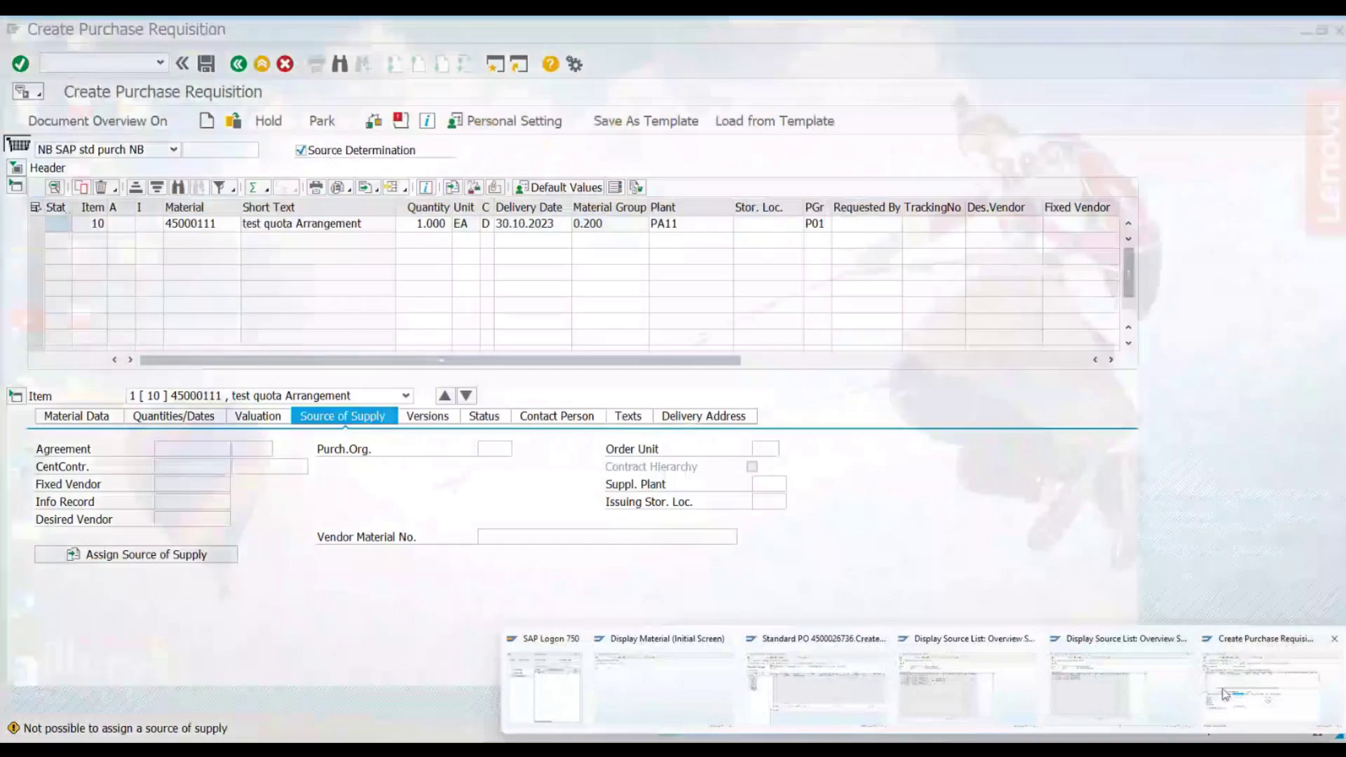
pyautogui.click(1265, 684)
pyautogui.click(232, 225)
pyautogui.click(225, 225)
pyautogui.click(239, 64)
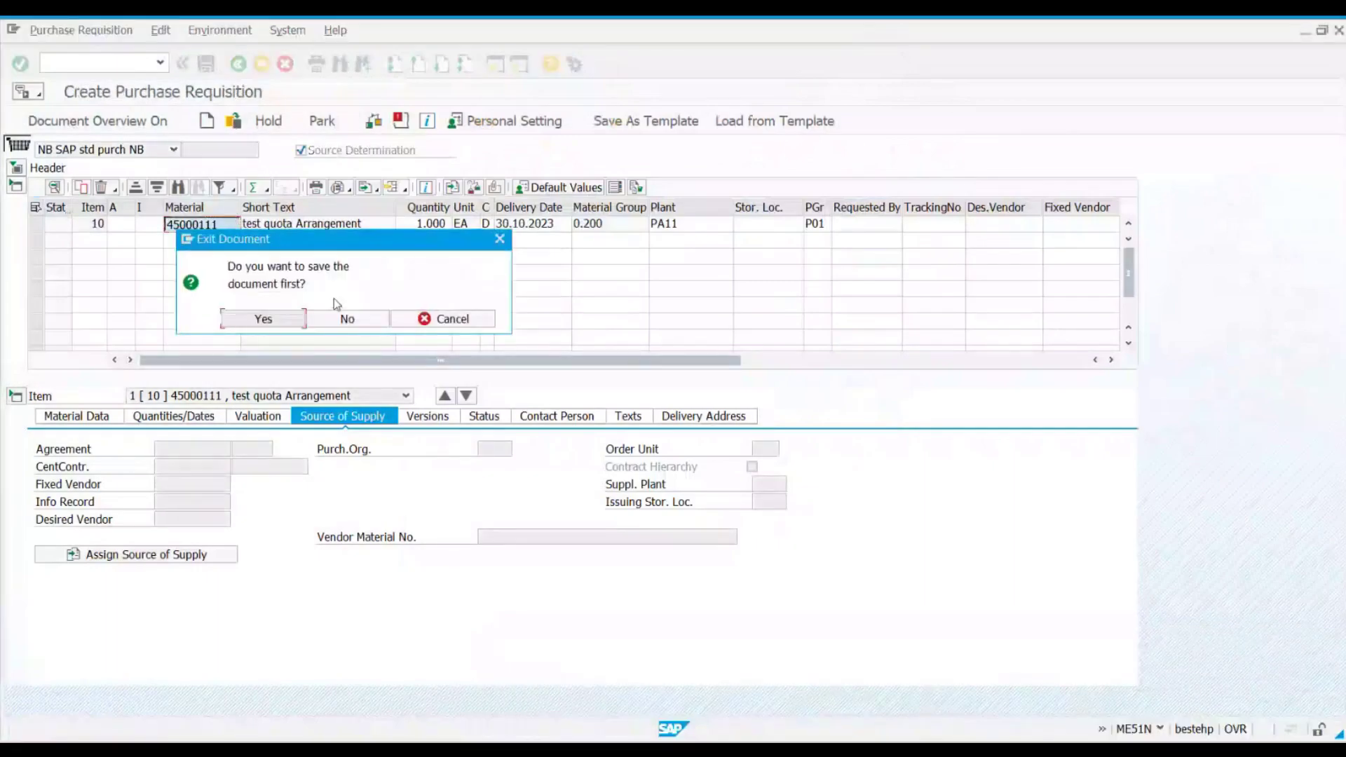
pyautogui.click(346, 318)
pyautogui.click(160, 62)
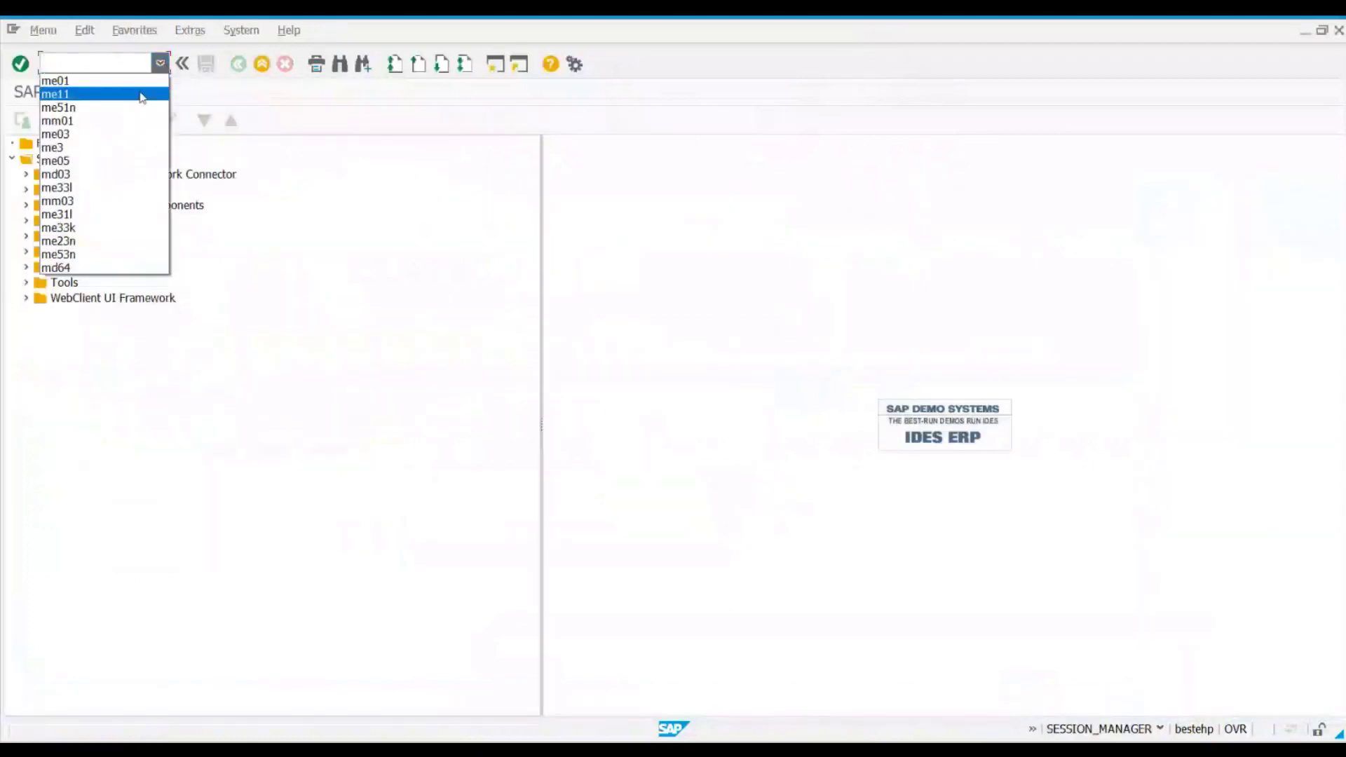
pyautogui.click(98, 105)
pyautogui.press('Return')
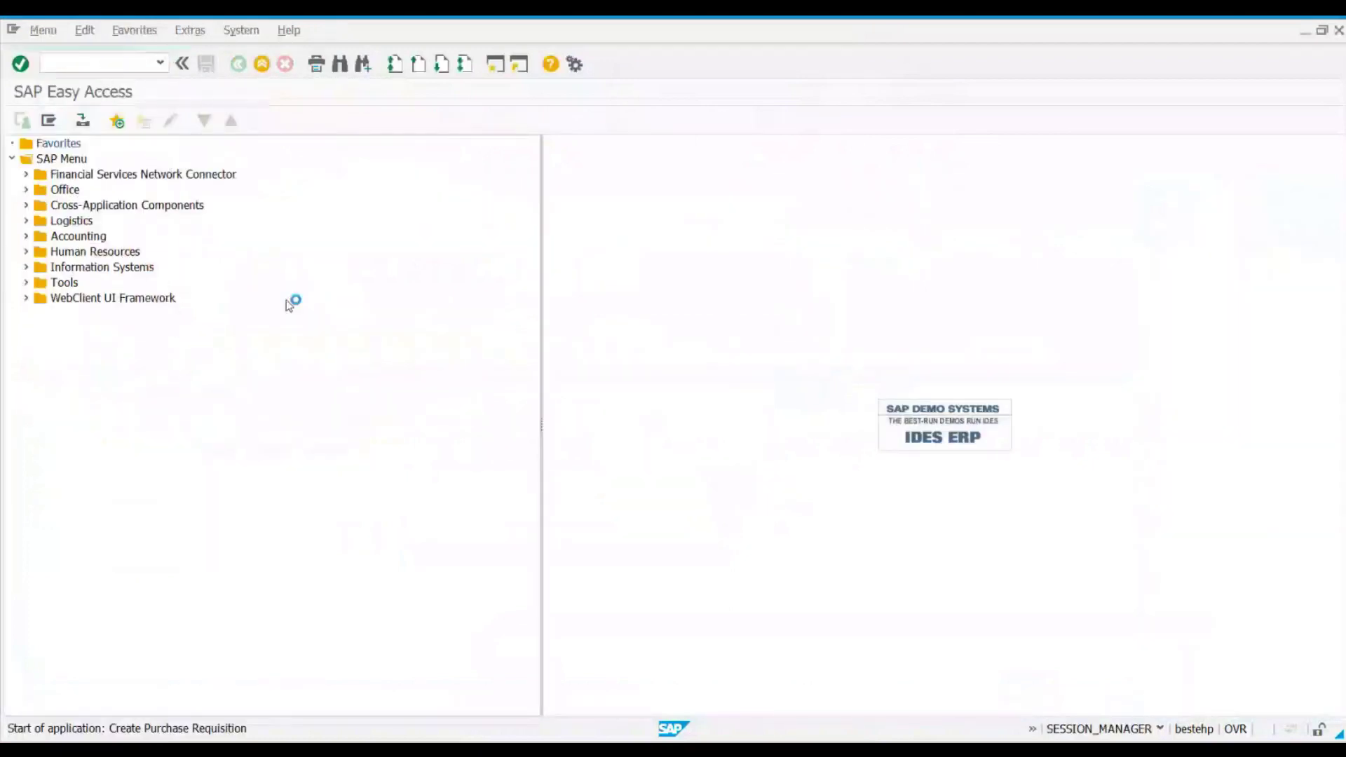
pyautogui.click(185, 387)
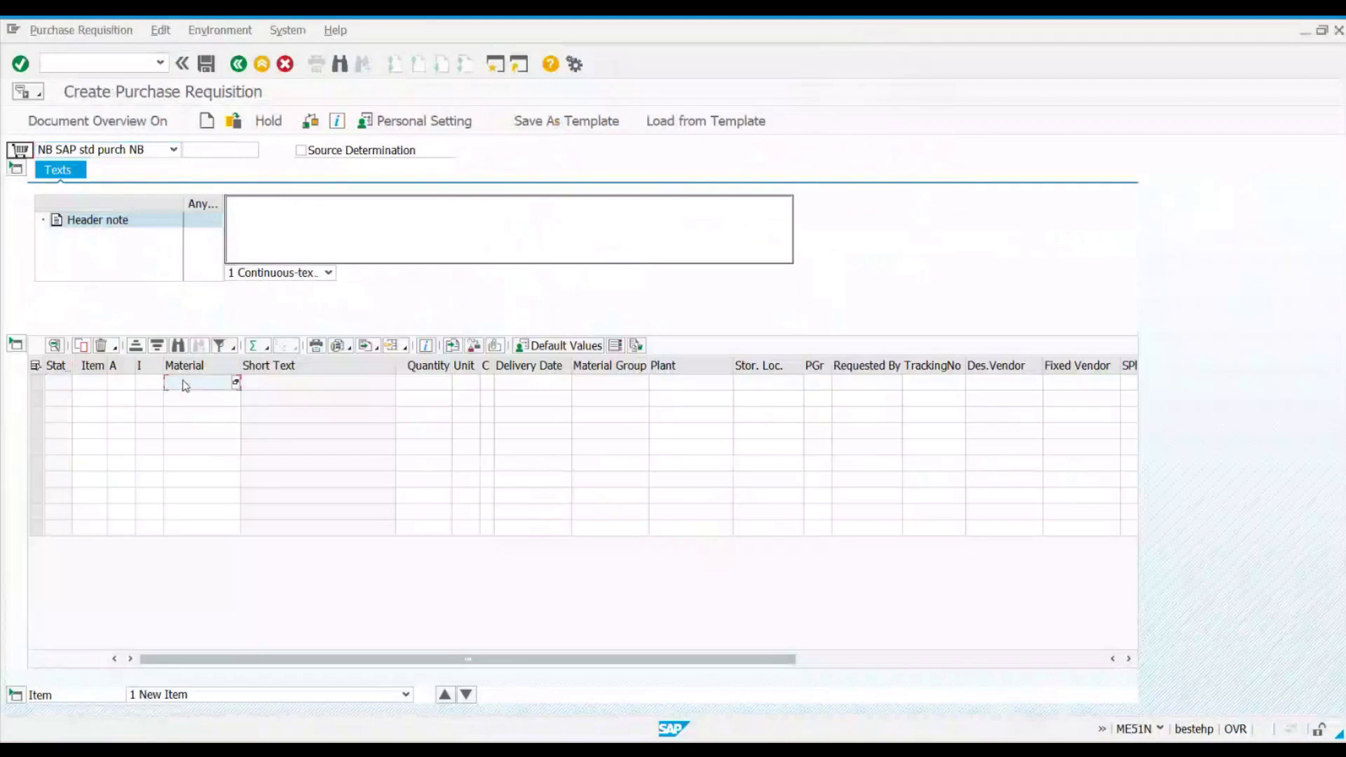
# Step: Enter a requisition item for material 45000111 with quantity 1000 and plant PA11
pyautogui.hotkey('ctrl', 'v')
pyautogui.press('Tab')
pyautogui.write('1000')
pyautogui.press('Tab')
pyautogui.press('Tab')
pyautogui.press('Tab')
pyautogui.press('Tab')
pyautogui.press('Tab')
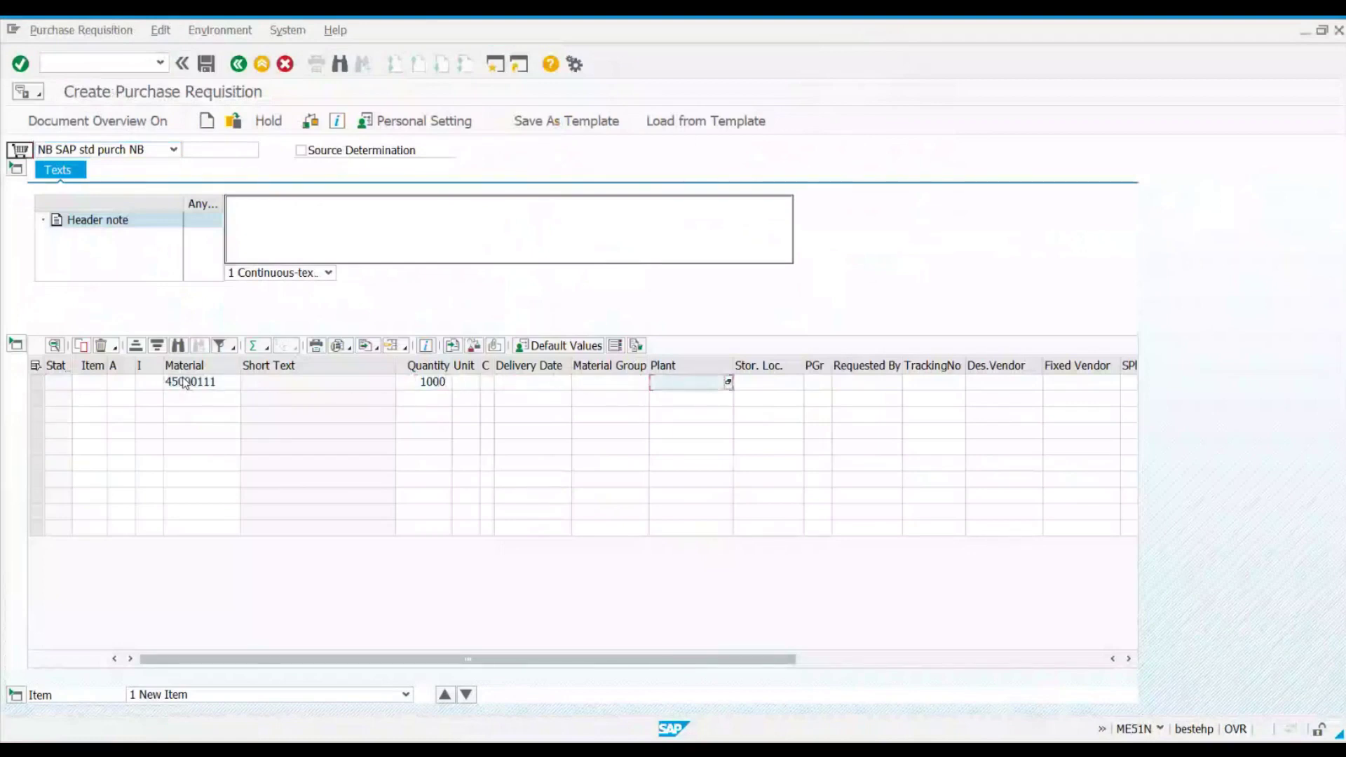
pyautogui.write('pa11')
pyautogui.press('Return')
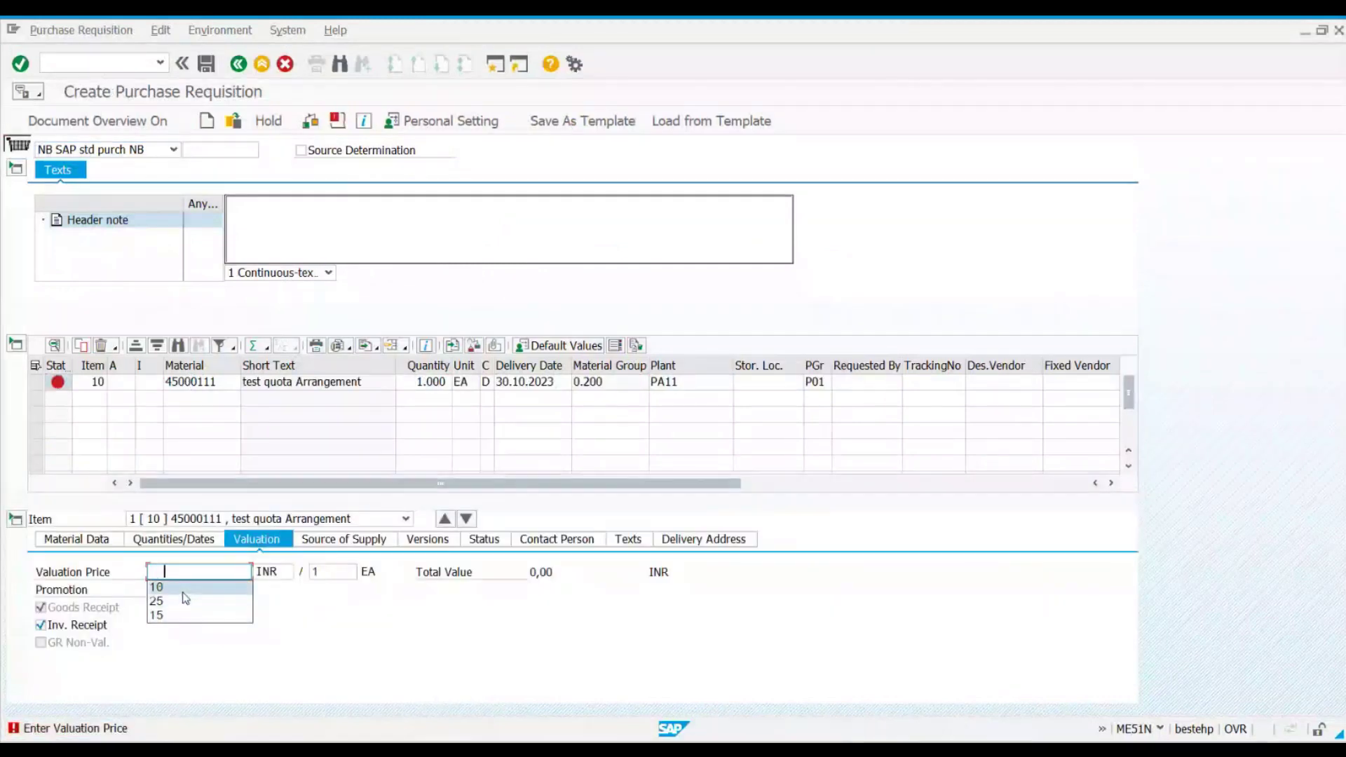
# Step: Set the valuation price to 10 INR, enable source determination and show the item's sources of supply with full vendor numbers
pyautogui.click(183, 591)
pyautogui.click(301, 150)
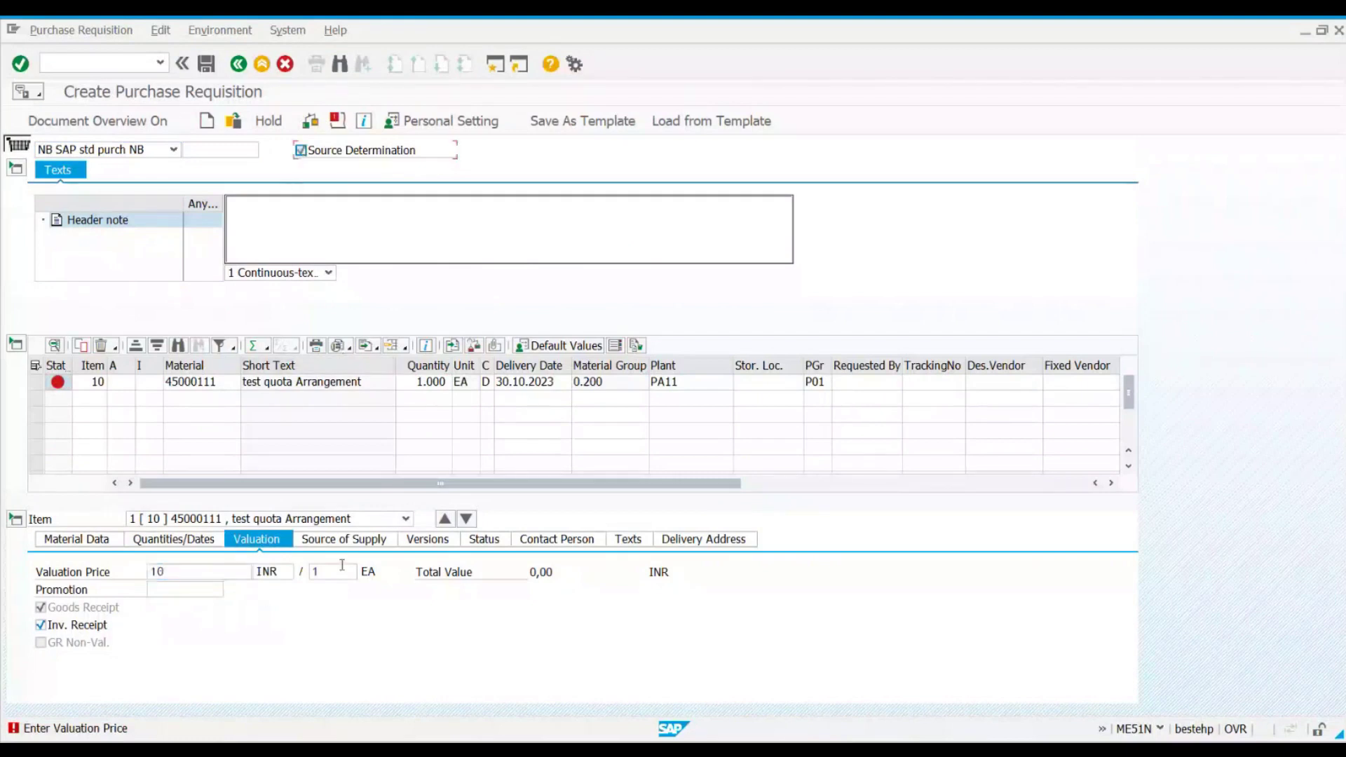
pyautogui.click(369, 541)
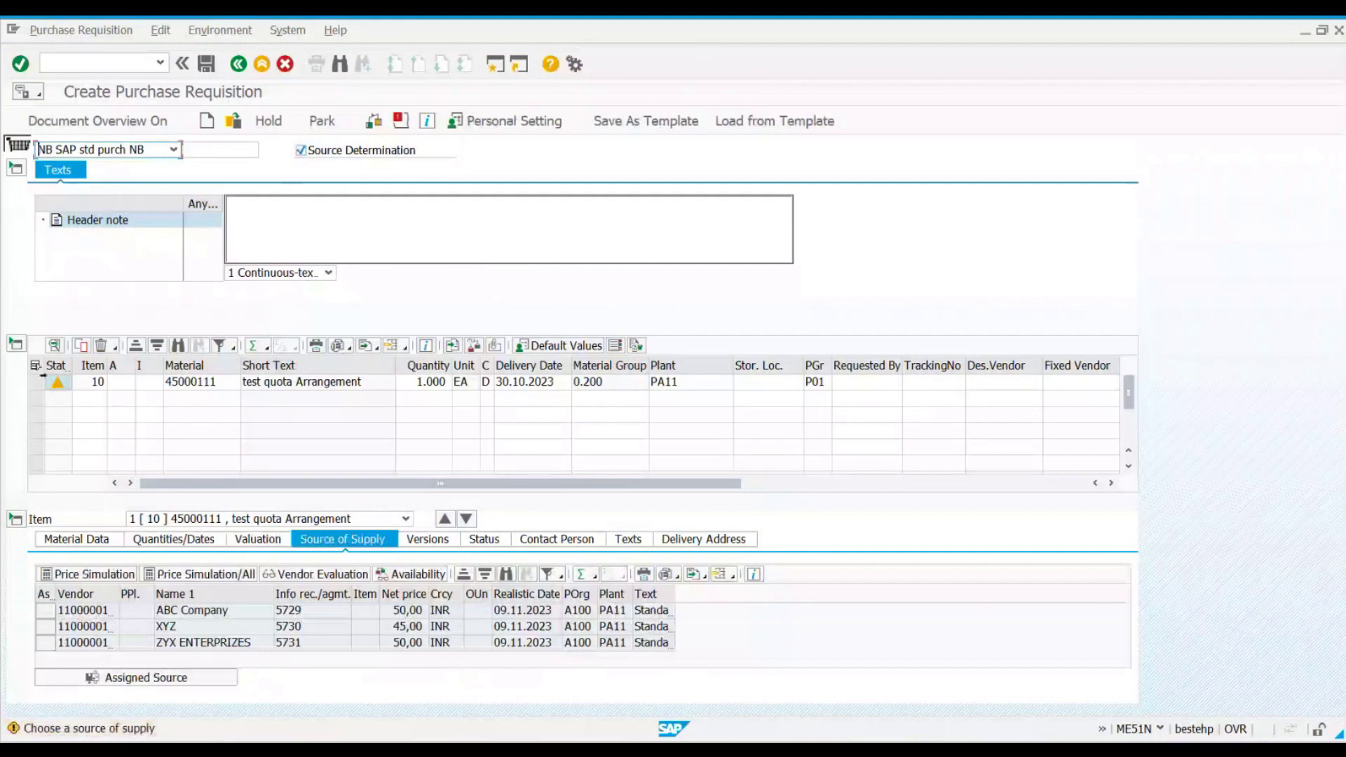
pyautogui.click(15, 344)
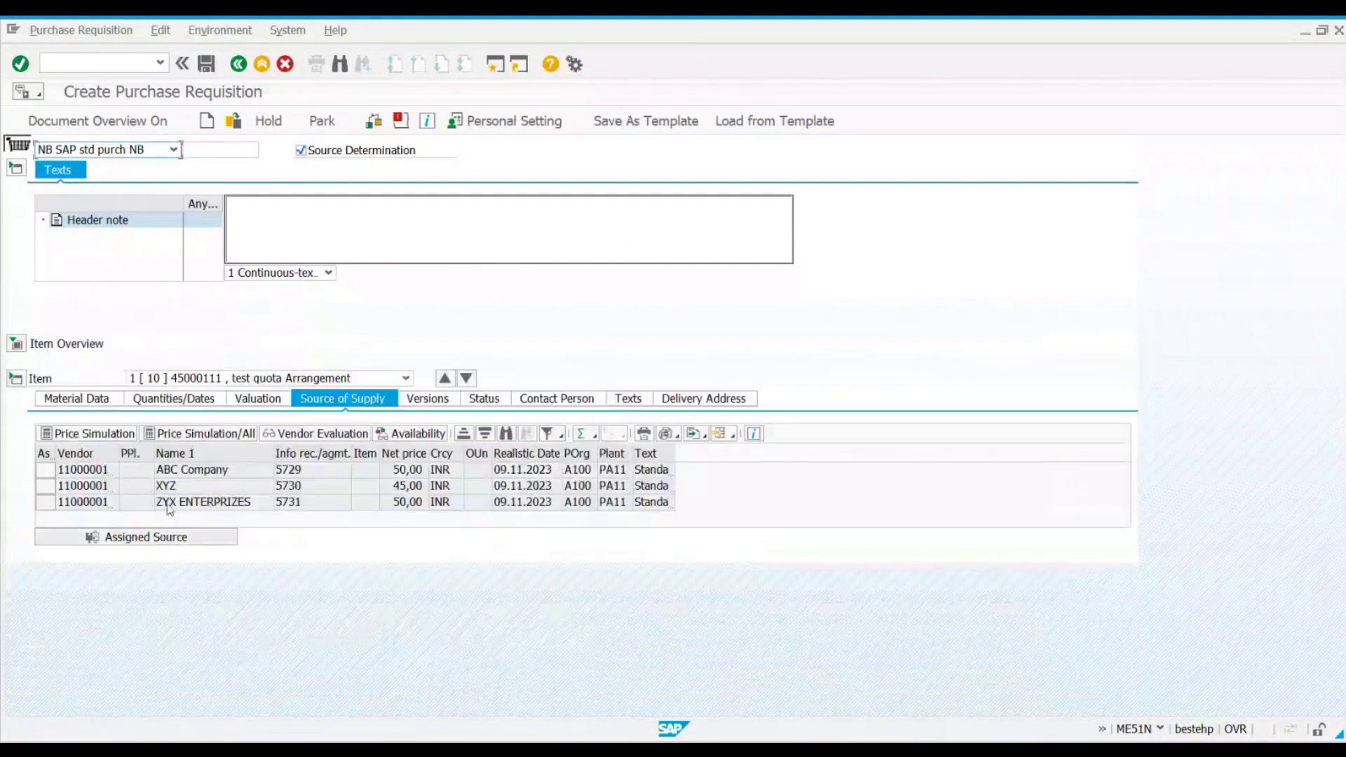
pyautogui.doubleClick(123, 454)
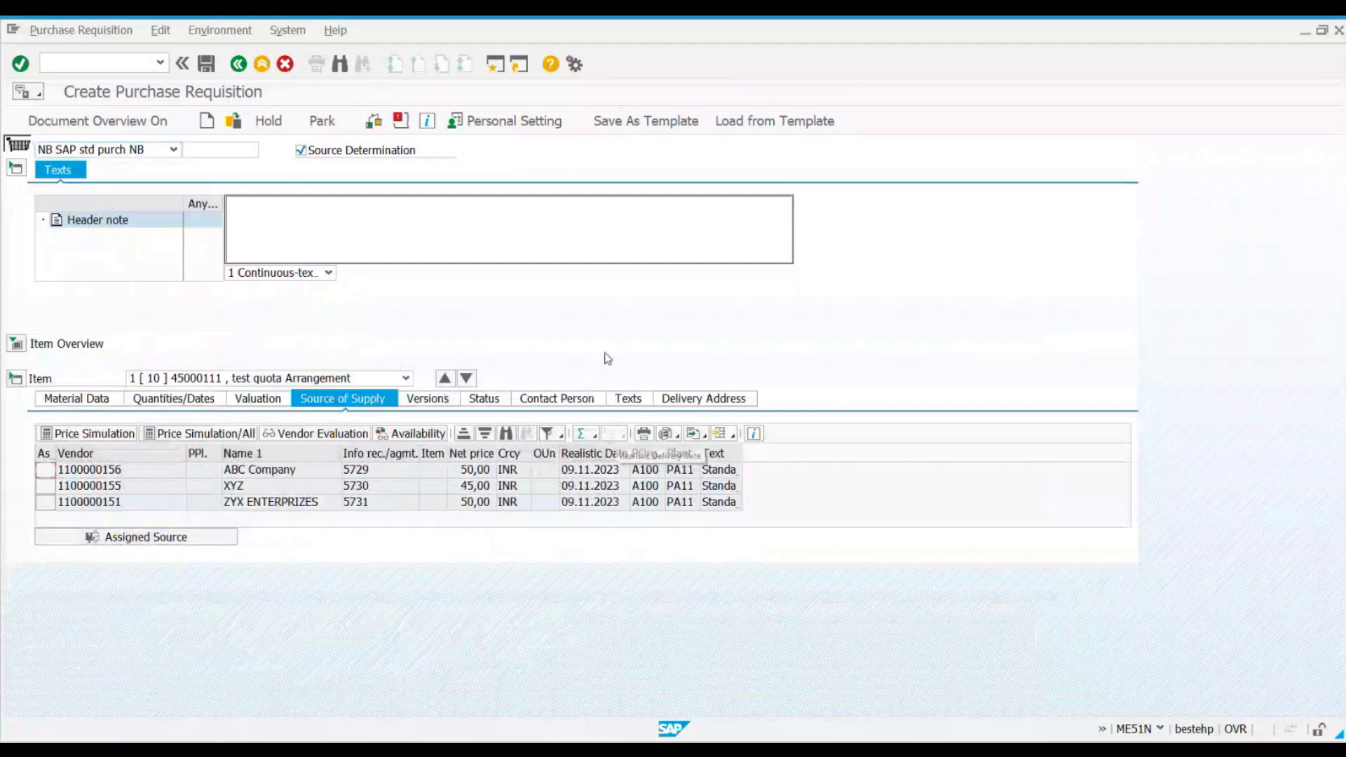
pyautogui.hotkey('alt', 'Tab')
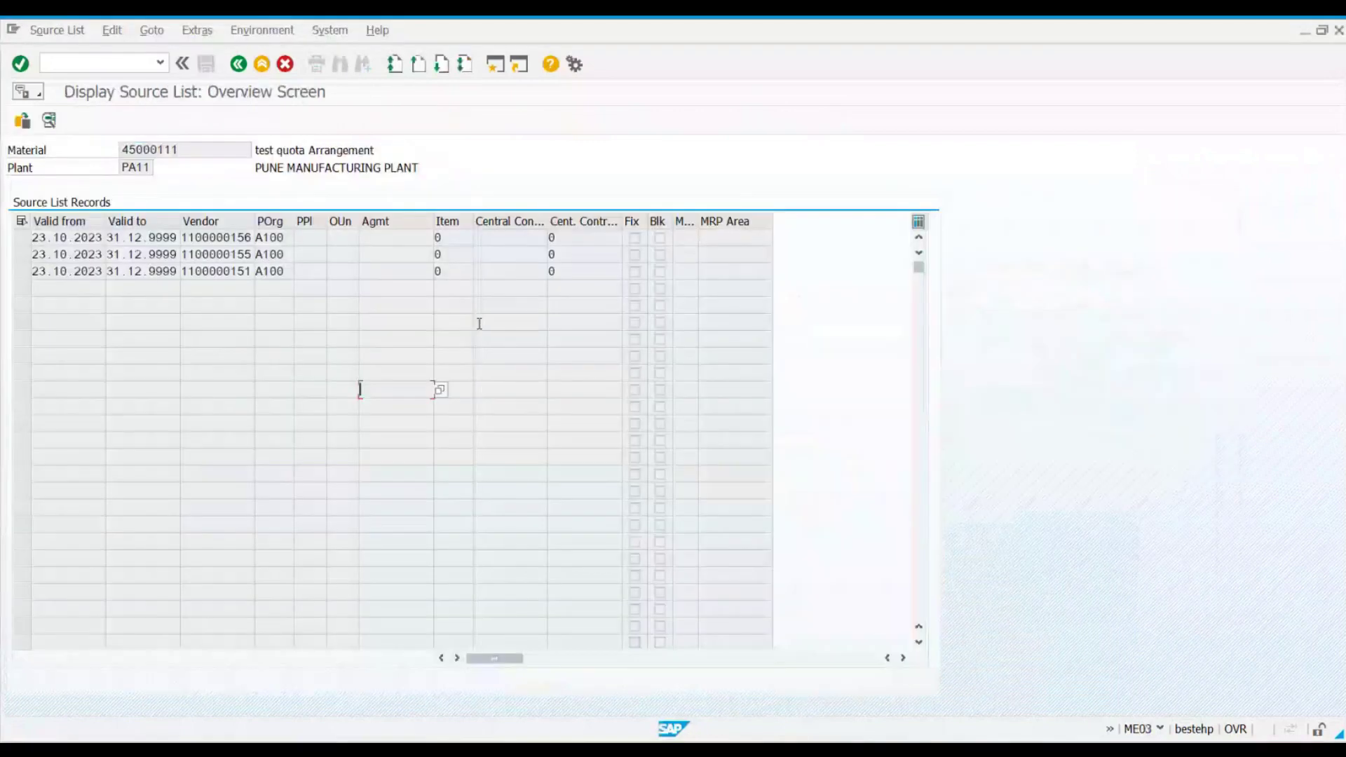
pyautogui.click(57, 30)
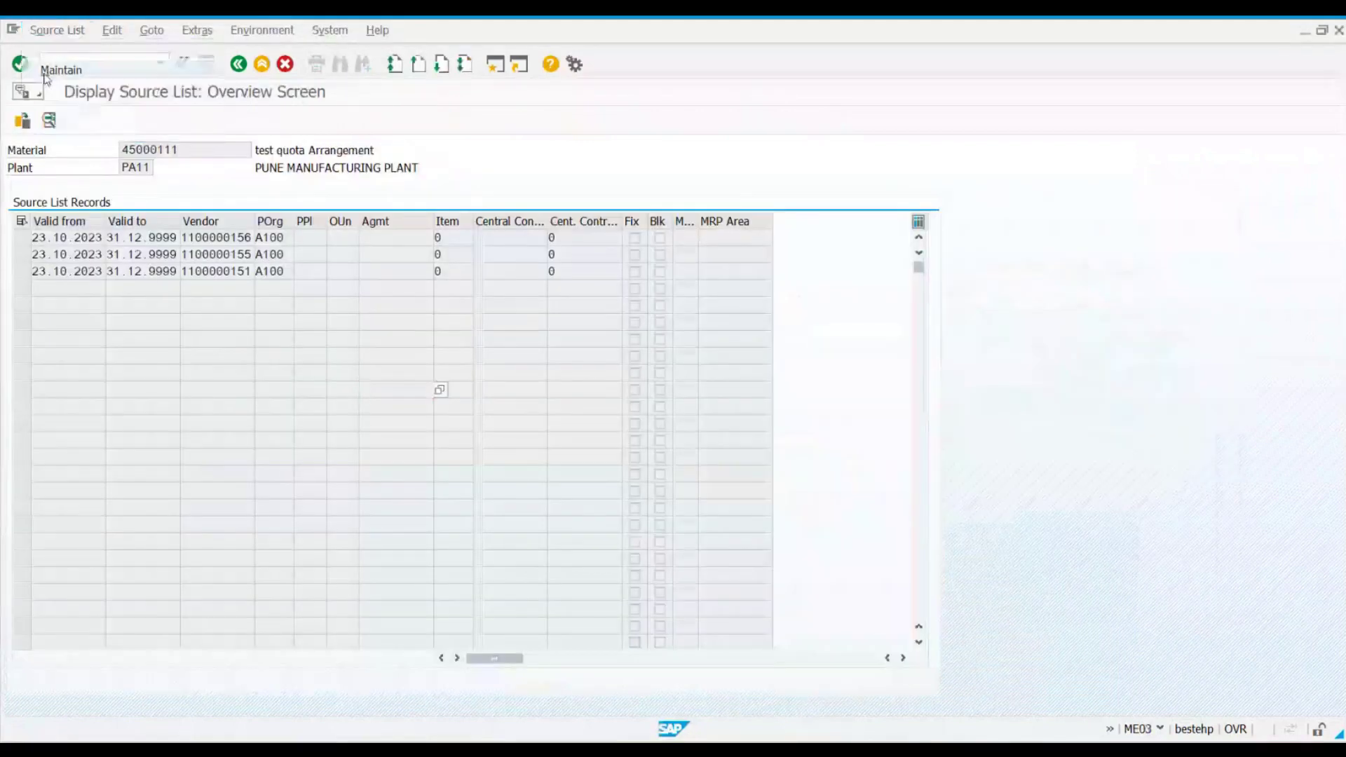
pyautogui.click(55, 65)
pyautogui.click(634, 238)
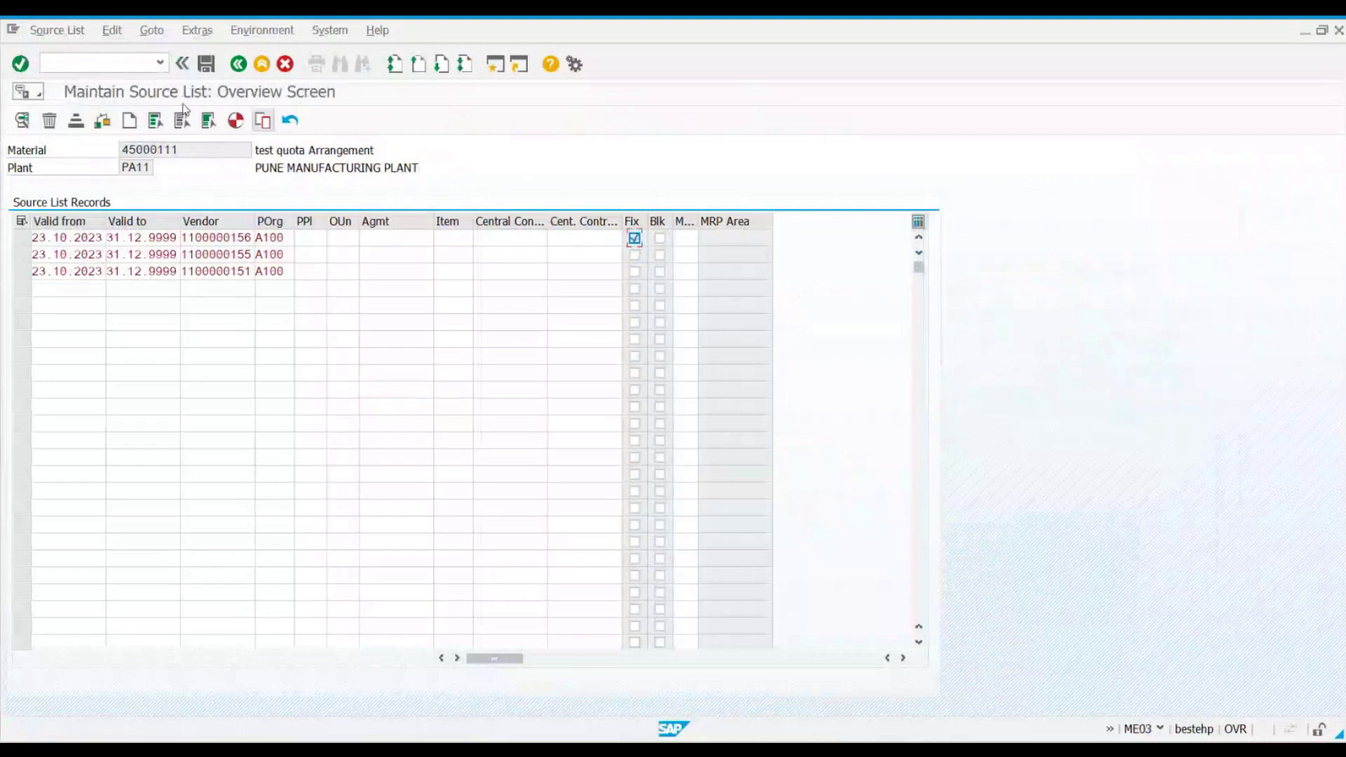
pyautogui.click(205, 66)
# Step: Switch to the open purchase requisition, discard it without saving and start a new requisition with transaction ME51N
pyautogui.hotkey('alt', 'Tab')
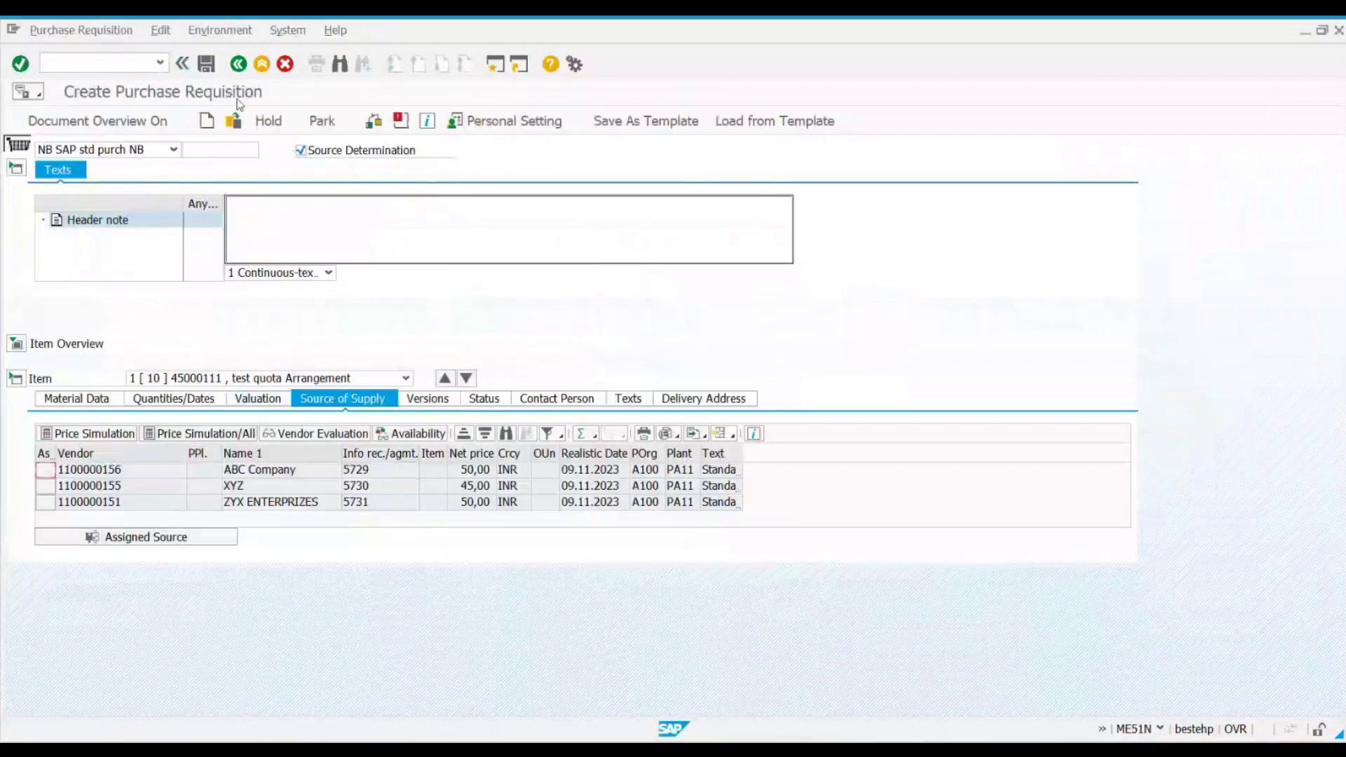
pyautogui.click(259, 67)
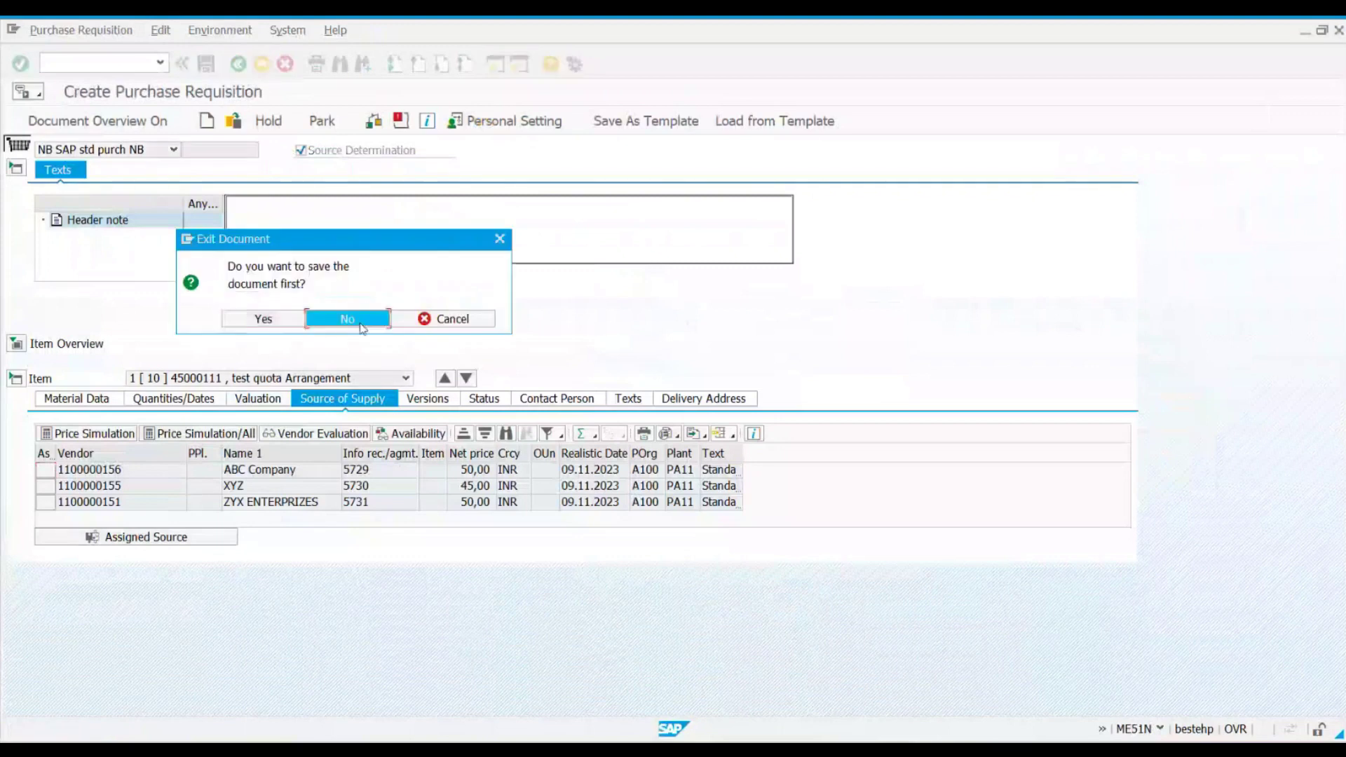
pyautogui.click(354, 319)
pyautogui.click(161, 62)
pyautogui.click(126, 80)
pyautogui.press('Return')
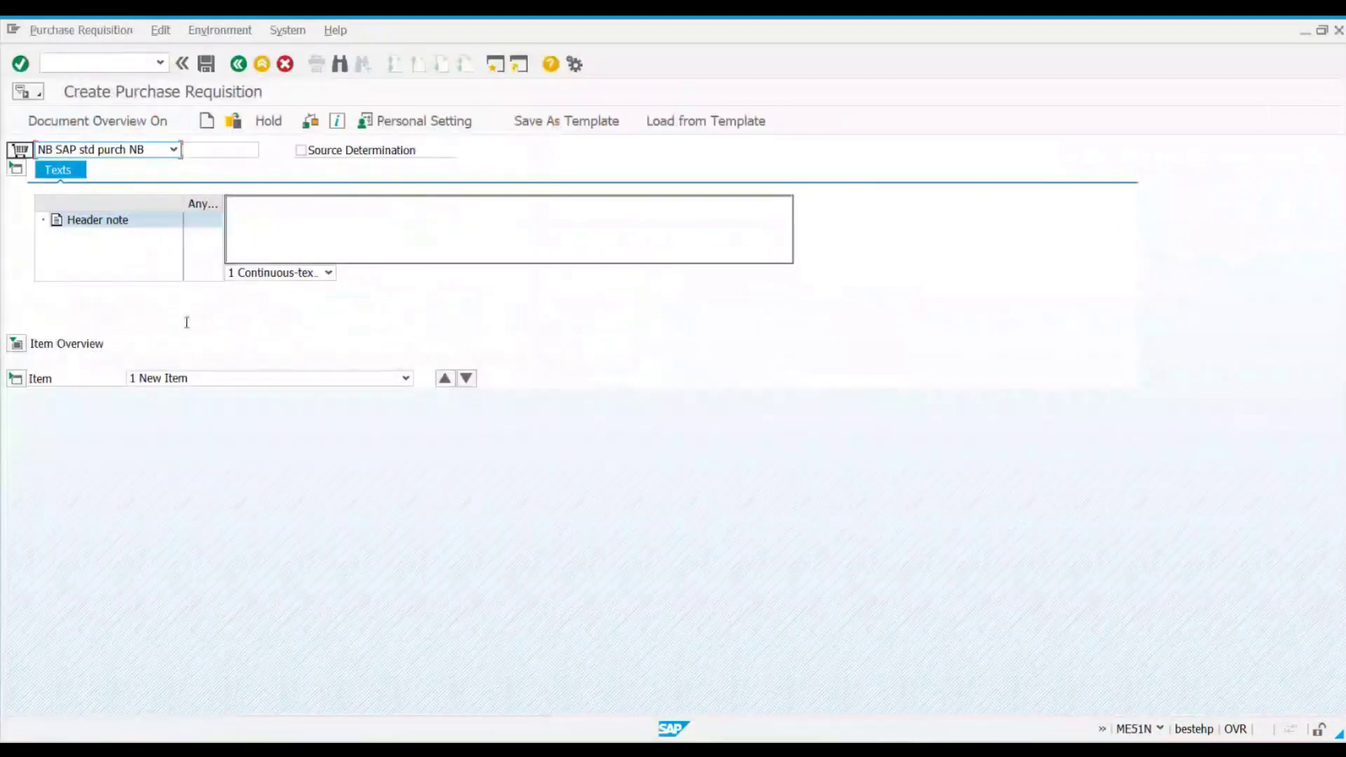
# Step: Expand the item overview and enter an item for material 45000111 with quantity 1000 and plant PA11
pyautogui.click(15, 344)
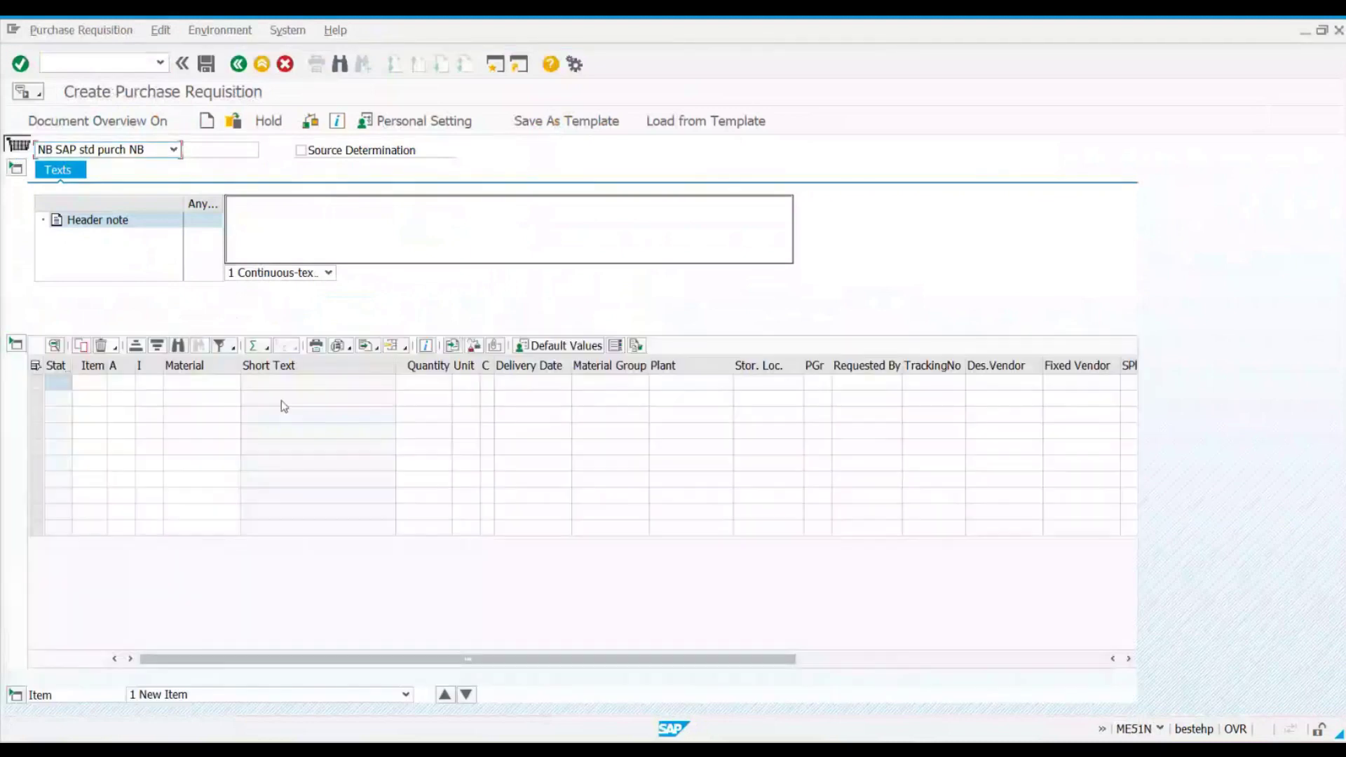
pyautogui.click(223, 391)
pyautogui.write('45000111')
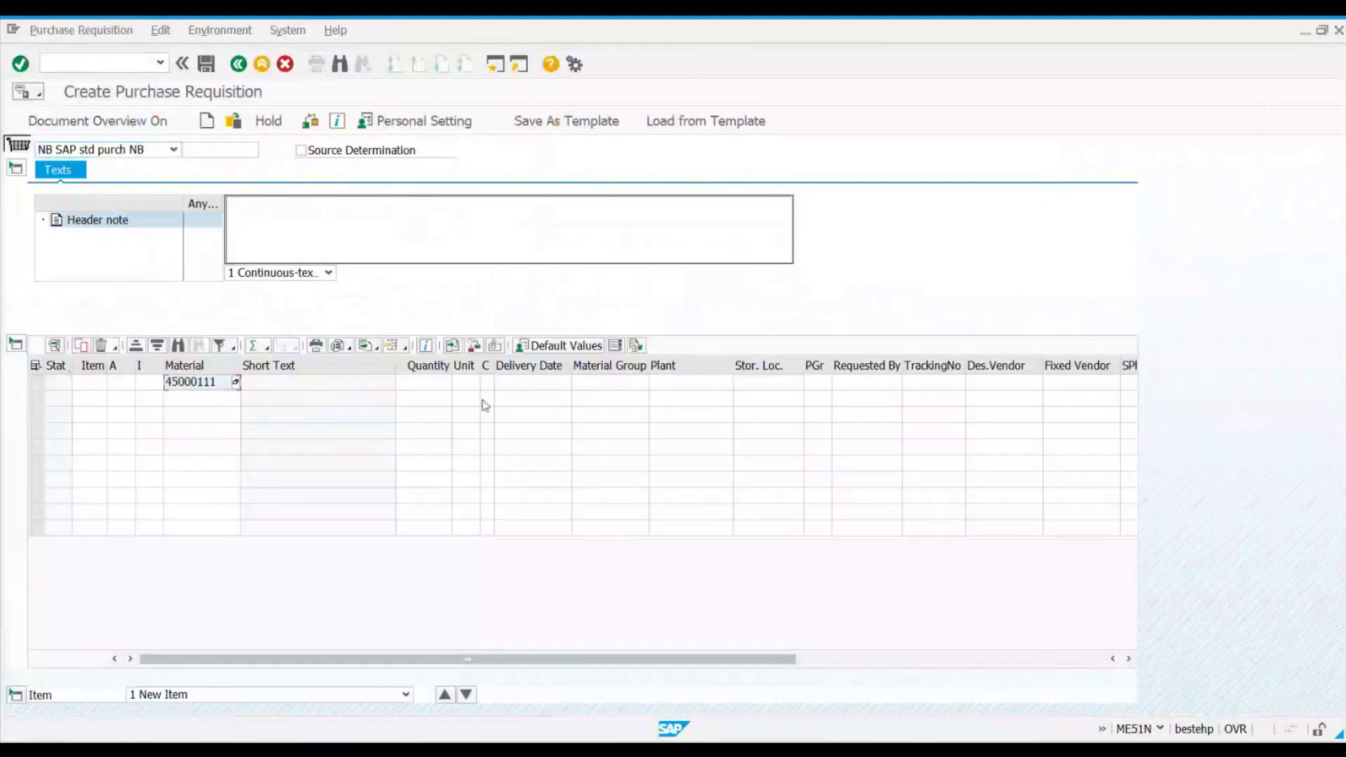
pyautogui.click(423, 382)
pyautogui.write('1000')
pyautogui.press('Tab')
pyautogui.press('Tab')
pyautogui.press('Tab')
pyautogui.press('Tab')
pyautogui.press('Tab')
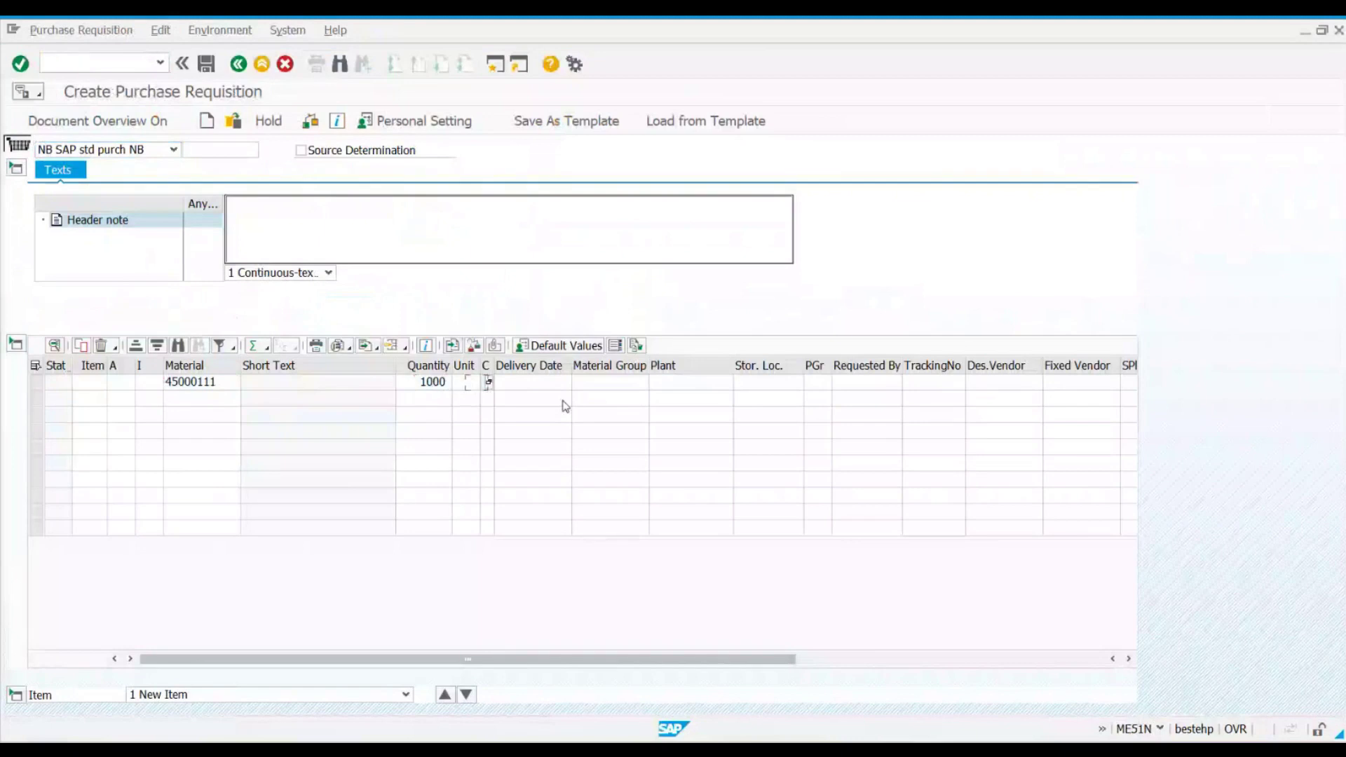
pyautogui.write('pa11')
pyautogui.press('Return')
# Step: Set the valuation price to 10 INR, enable source determination and assign the item's source of supply
pyautogui.write('10')
pyautogui.press('Return')
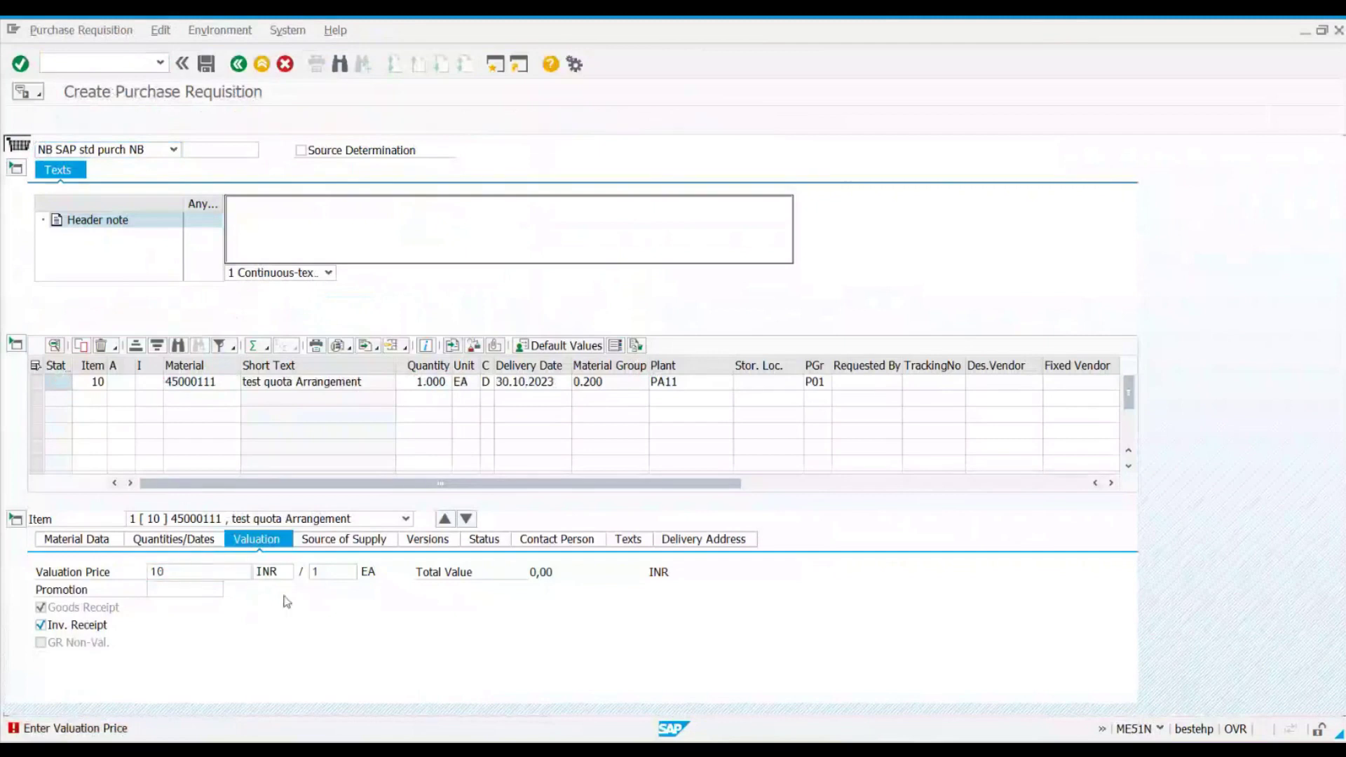
pyautogui.click(332, 542)
pyautogui.click(304, 150)
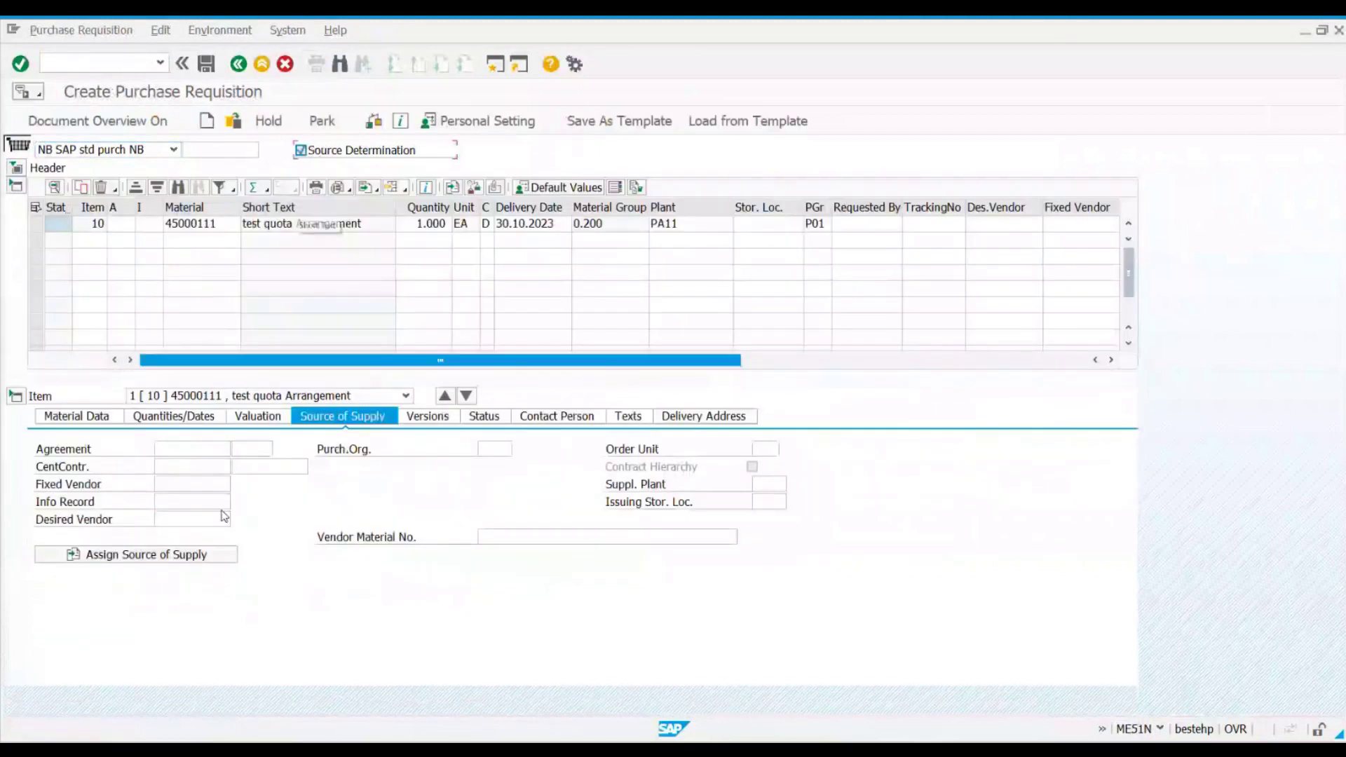
pyautogui.click(161, 551)
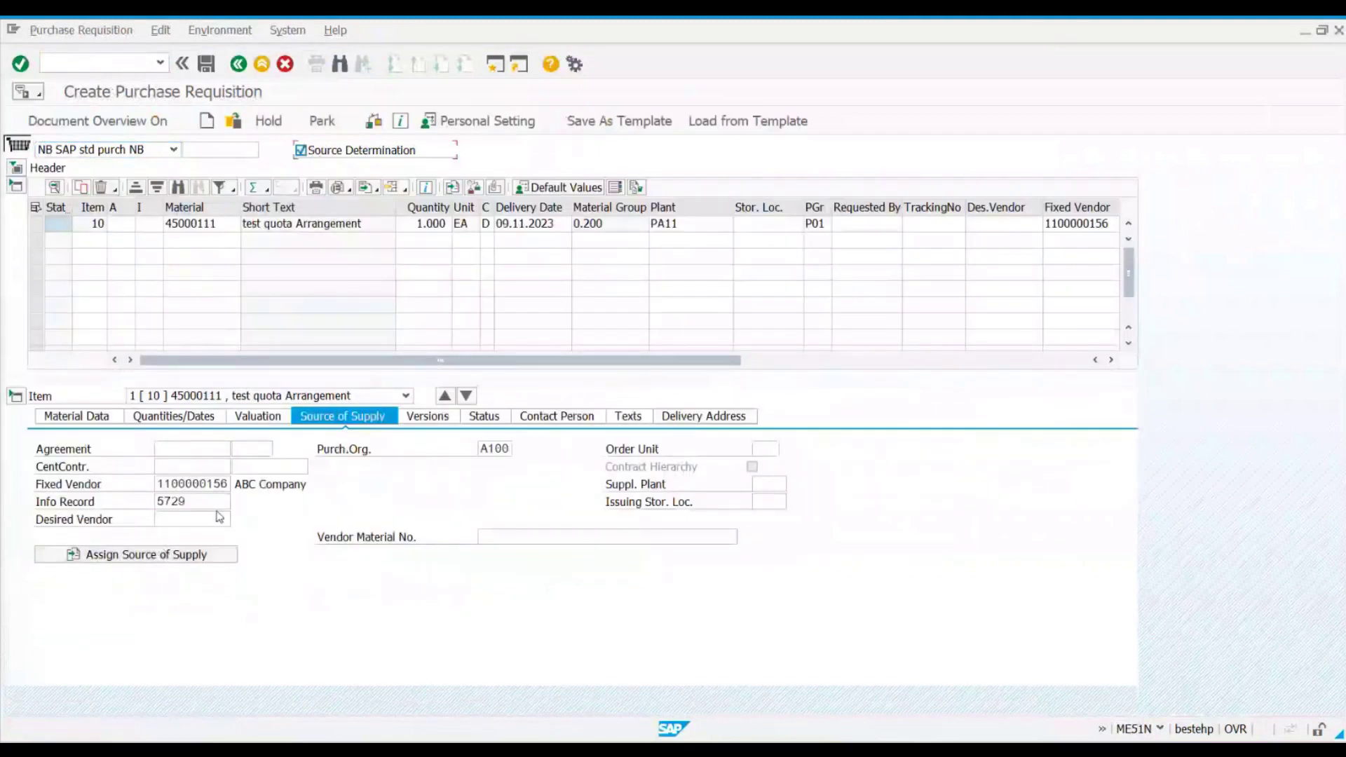
pyautogui.moveTo(157, 483); pyautogui.dragTo(236, 483)
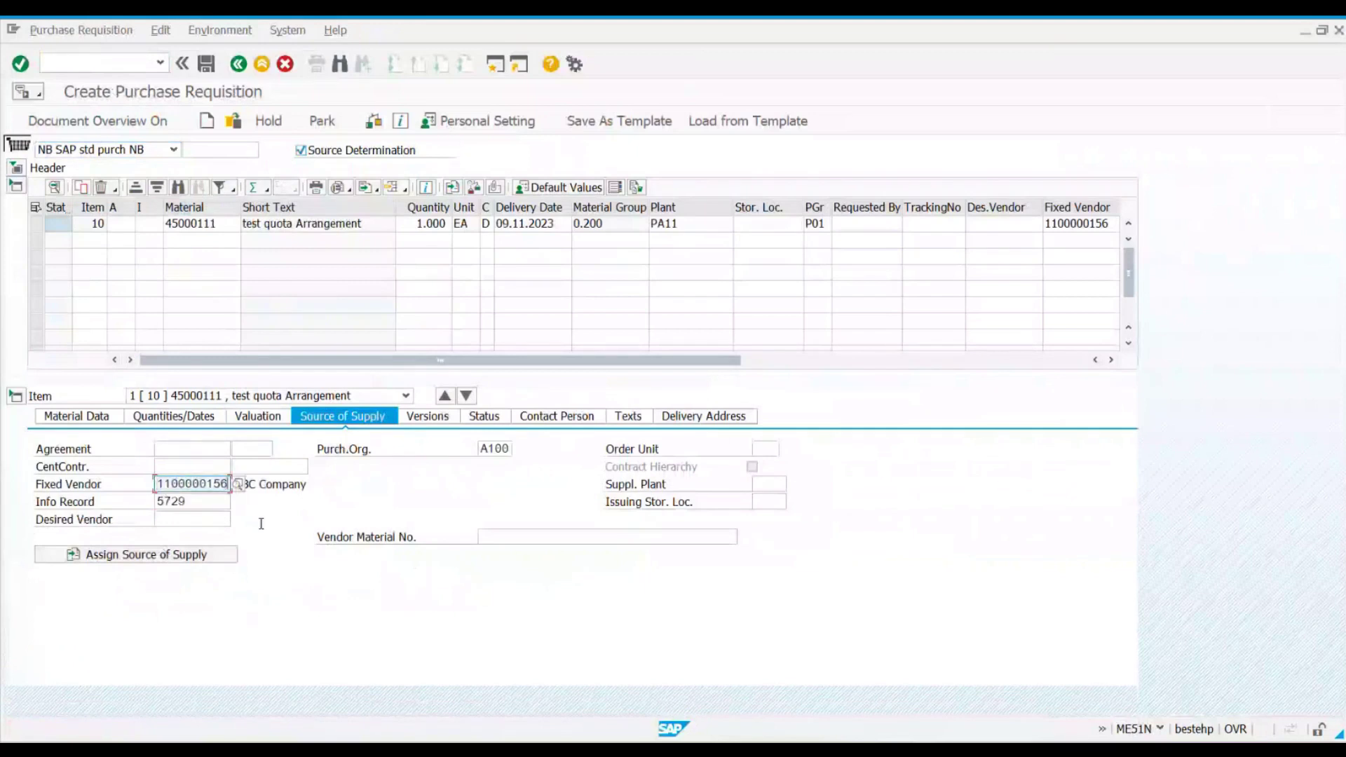
# Step: Switch to the source list window, display the records for material 45000111 and check the fixed vendor's entry
pyautogui.hotkey('alt', 'Tab')
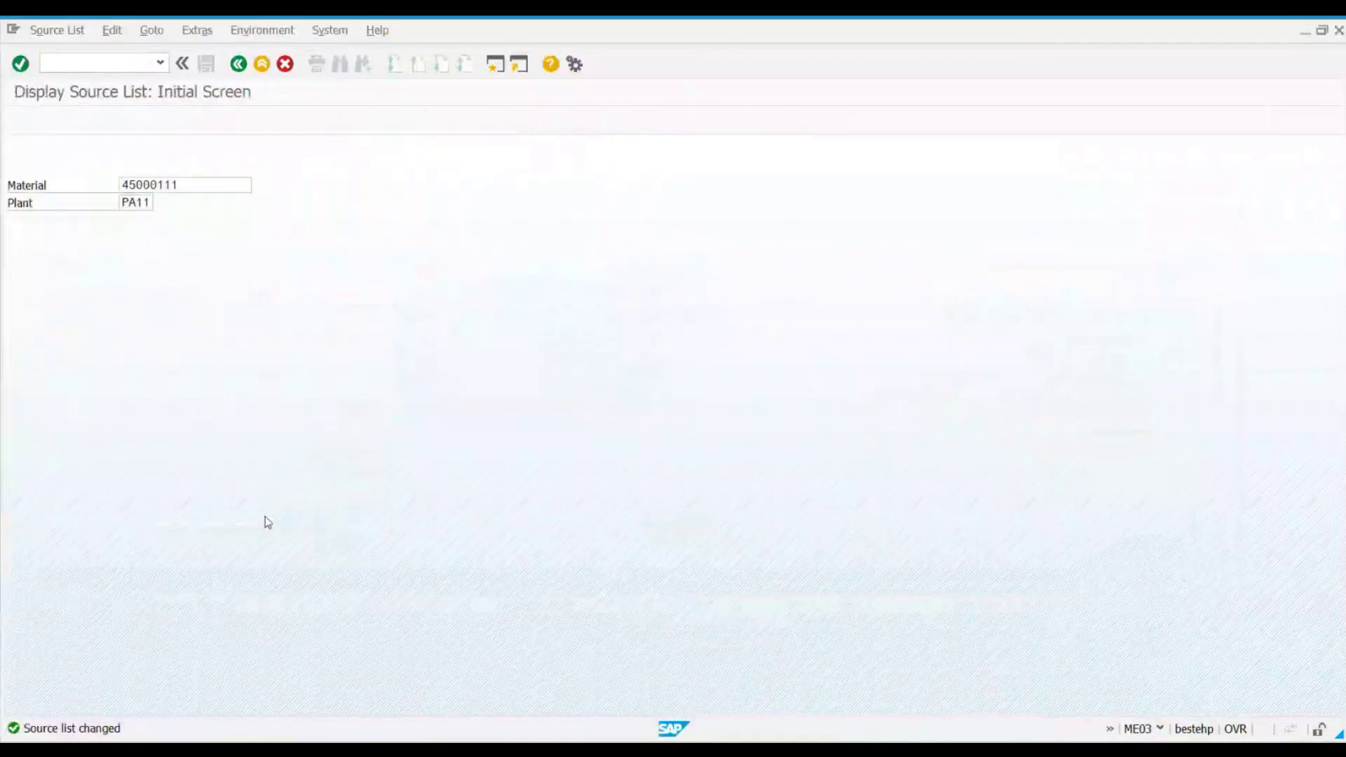
pyautogui.press('Return')
pyautogui.click(631, 238)
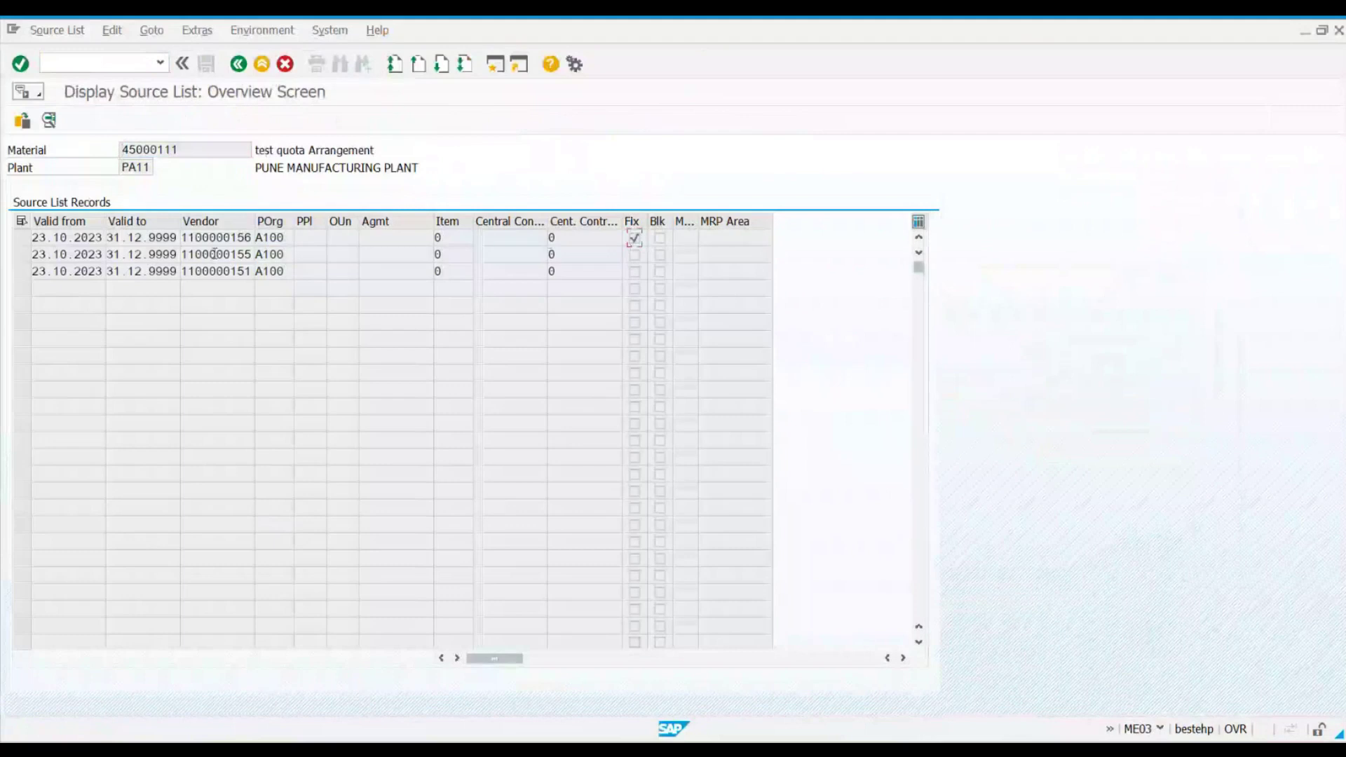
pyautogui.click(21, 238)
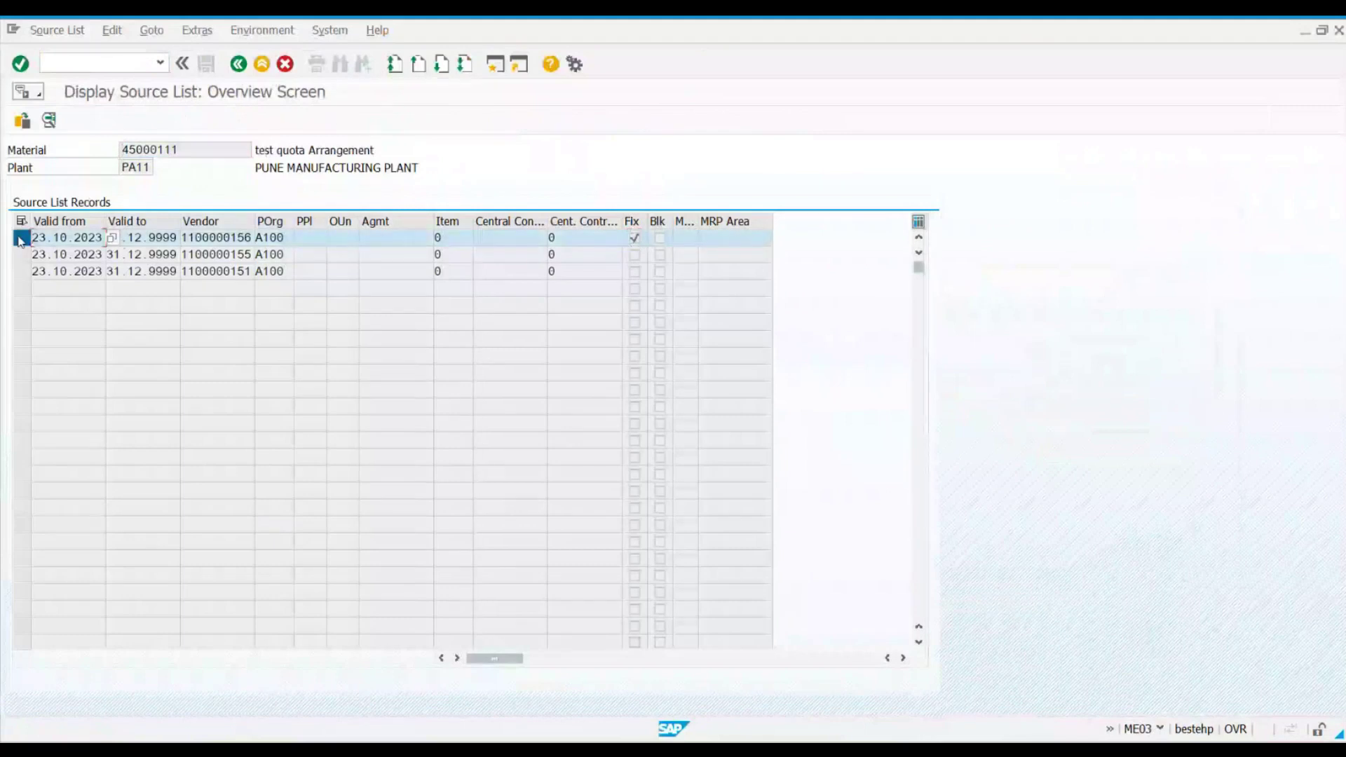
pyautogui.click(197, 241)
pyautogui.click(204, 152)
pyautogui.hotkey('alt', 'Tab')
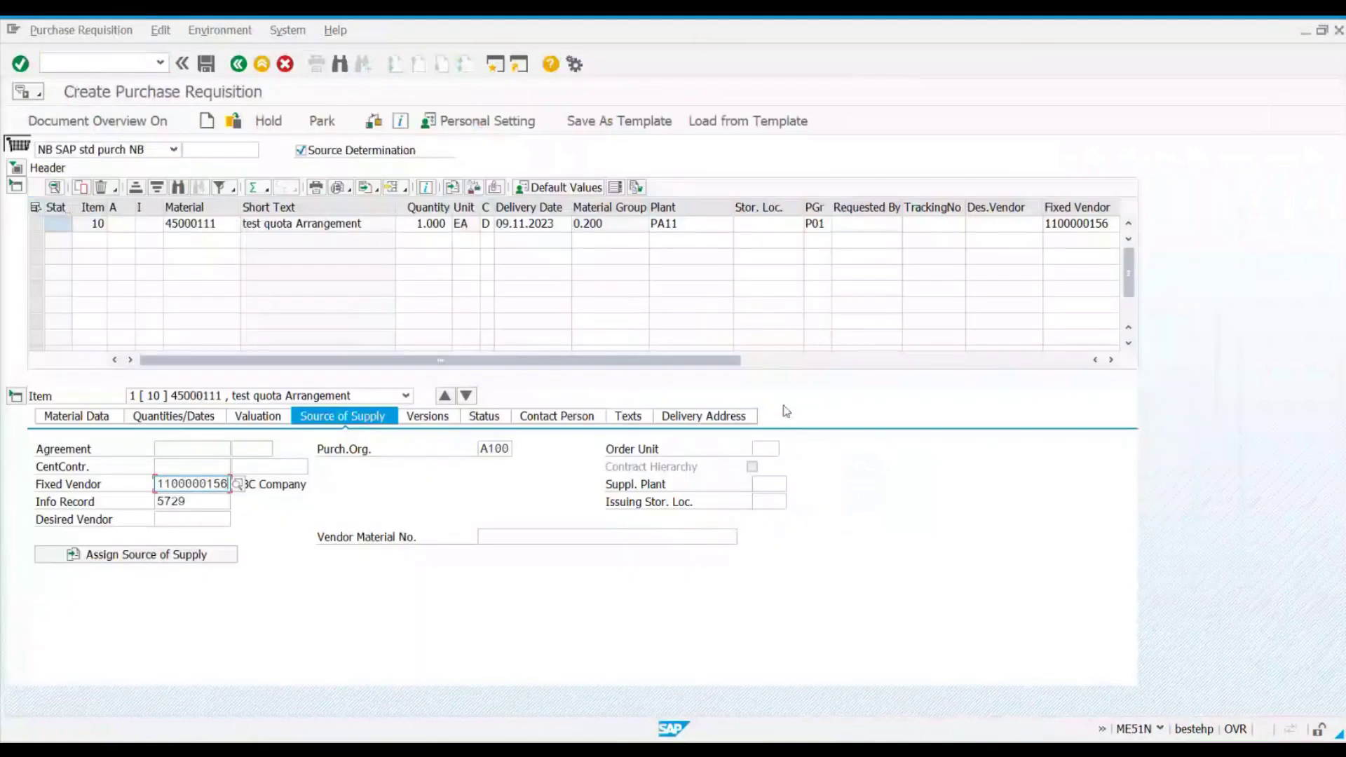
pyautogui.hotkey('alt', 'Tab')
pyautogui.hotkey('alt', 'Tab')
pyautogui.moveTo(704, 319); pyautogui.dragTo(741, 346)
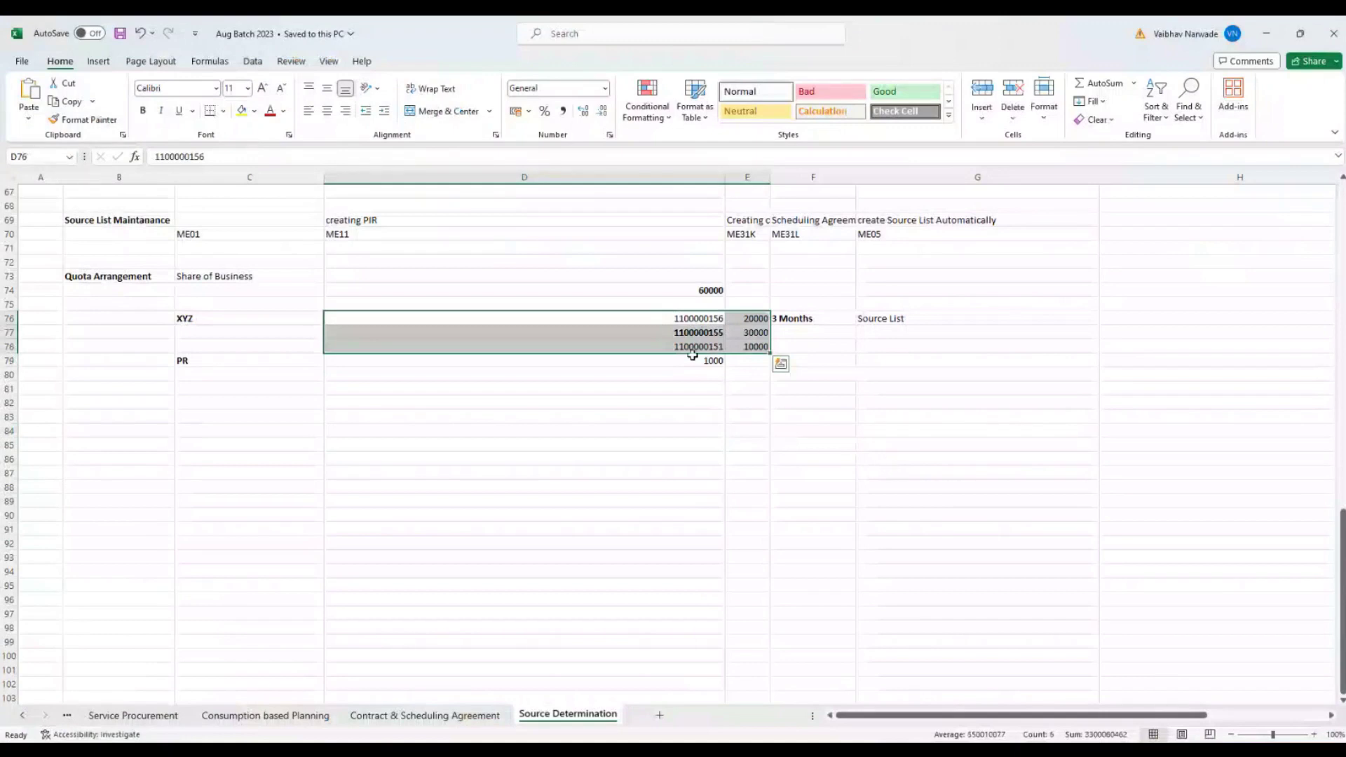
pyautogui.click(667, 322)
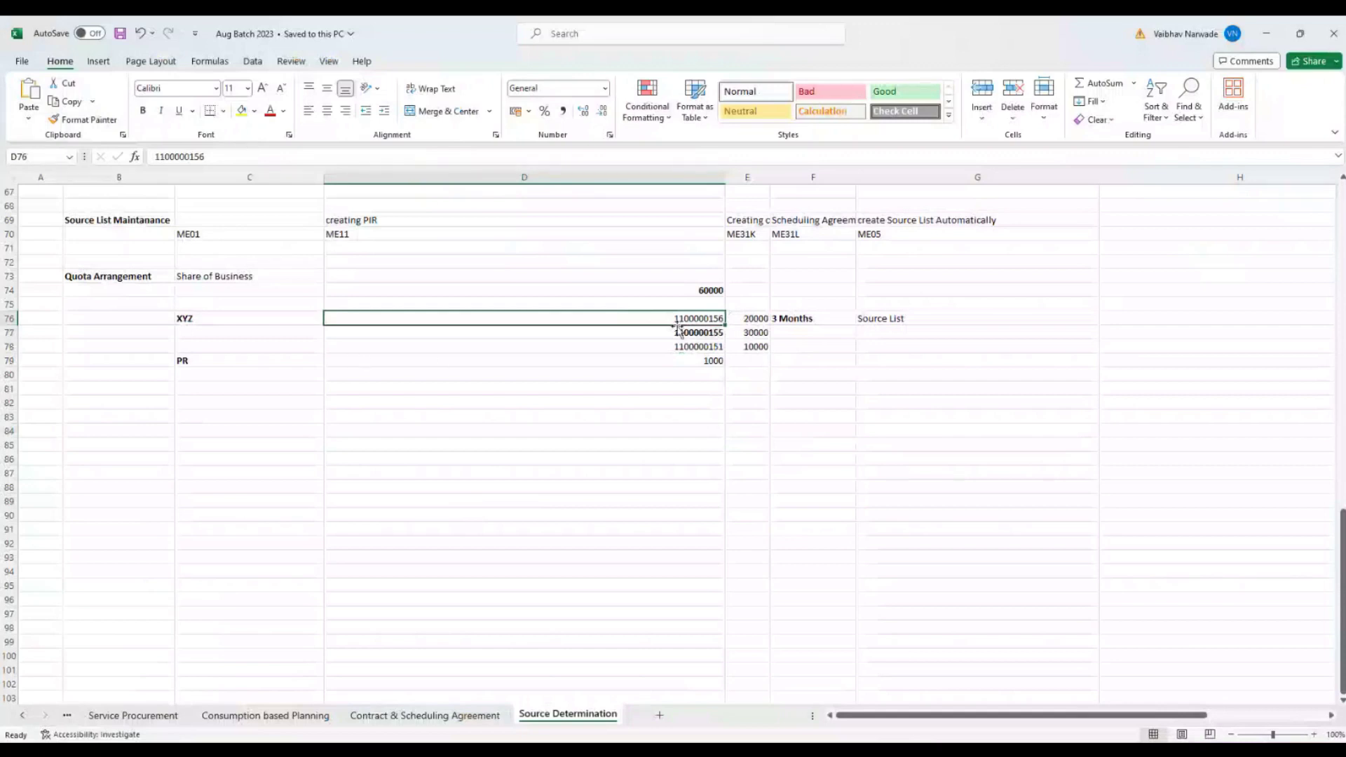
pyautogui.hotkey('ctrl', 'c')
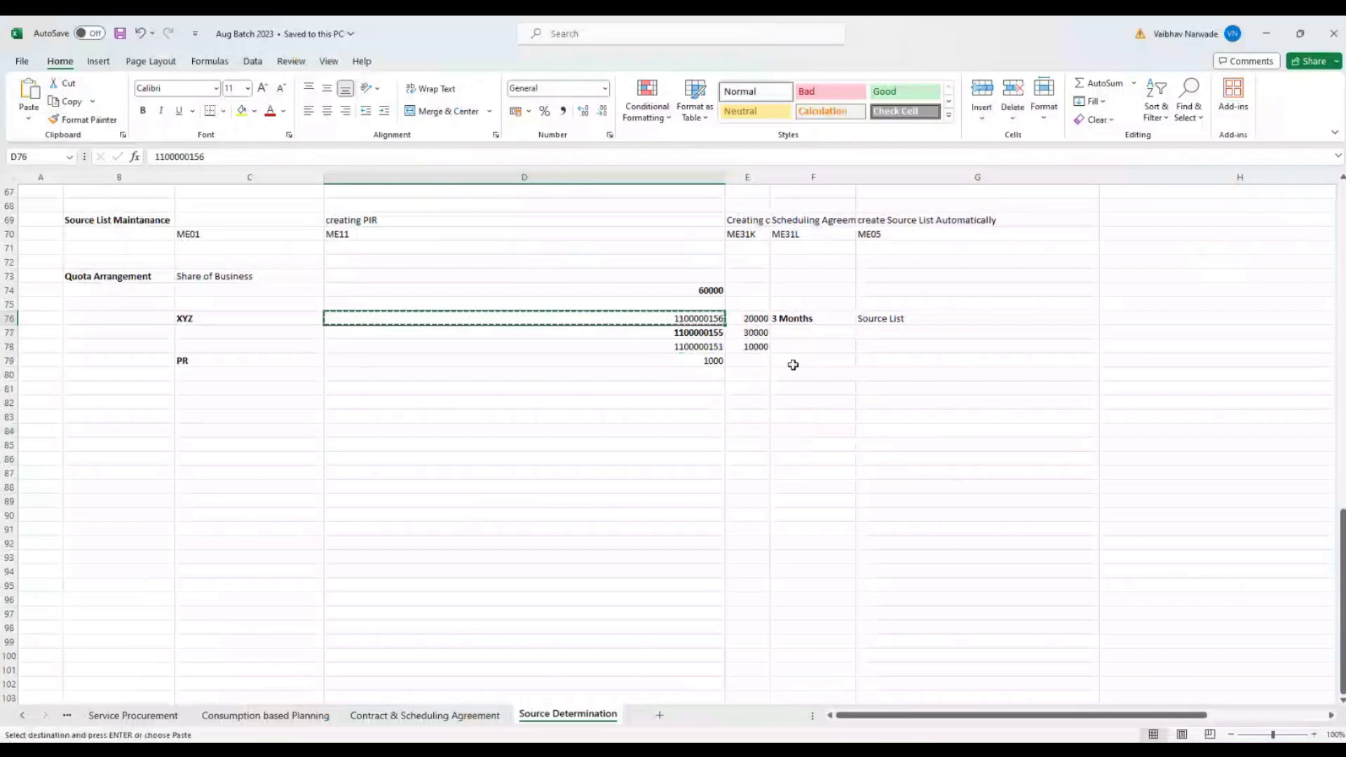
pyautogui.click(756, 363)
pyautogui.hotkey('ctrl', 'v')
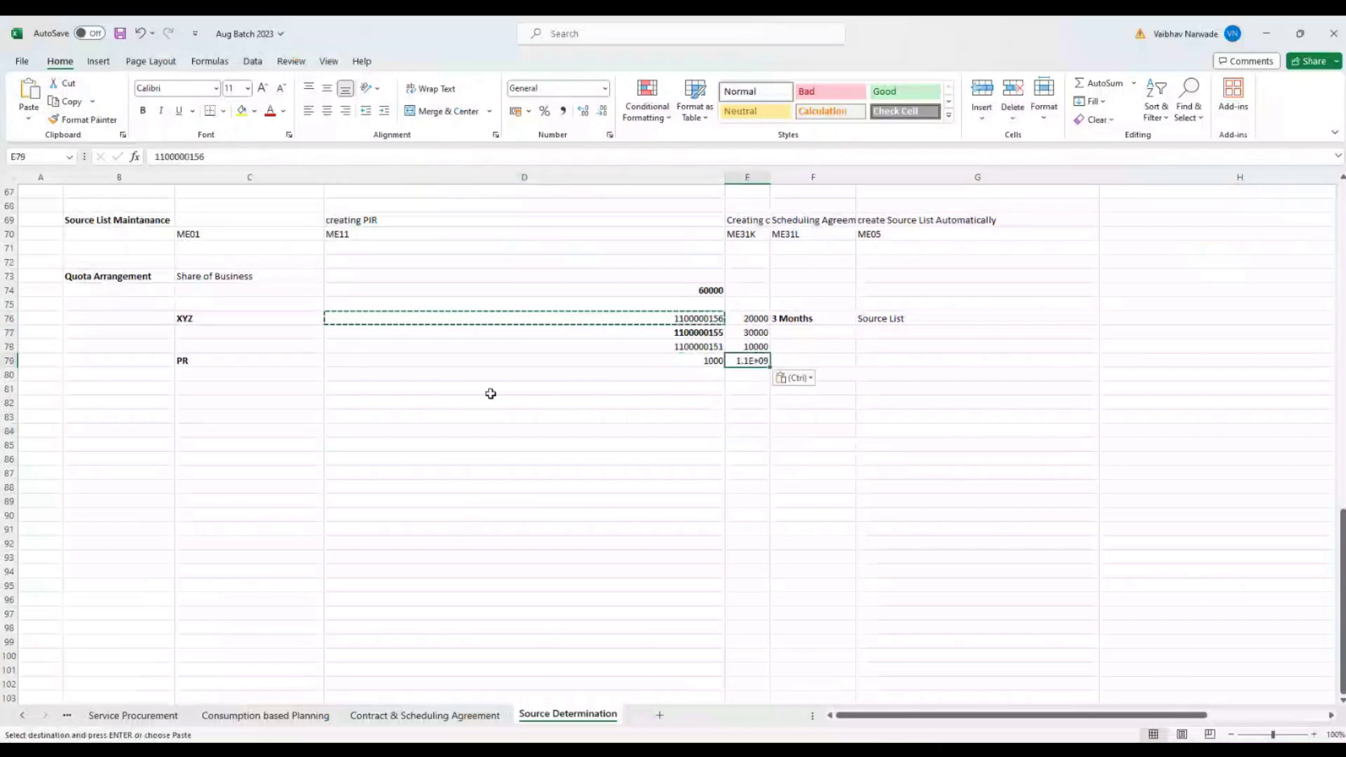
# Step: Move the PR entry in C79:E79 down to row 81 and widen column E to fit the vendor number
pyautogui.moveTo(213, 362); pyautogui.dragTo(751, 363)
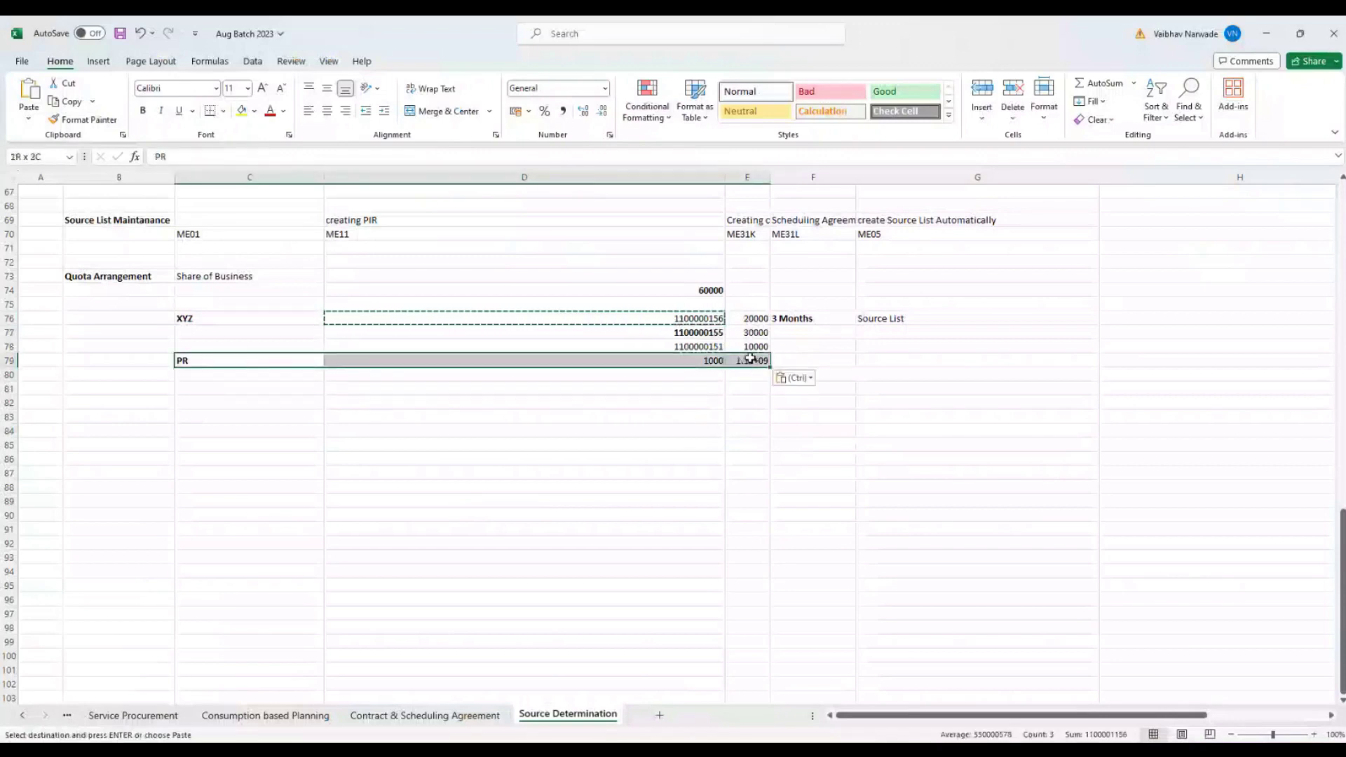
pyautogui.hotkey('ctrl', 'c')
pyautogui.click(298, 385)
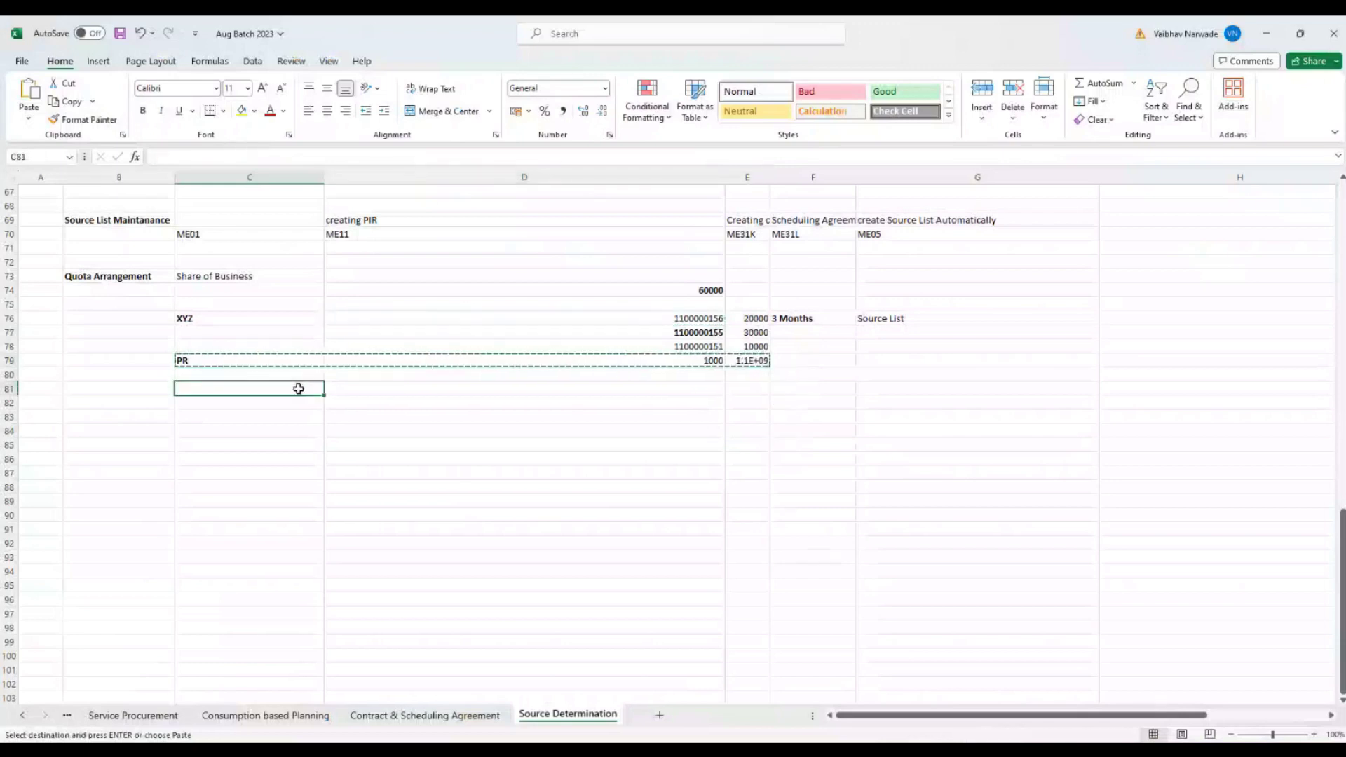
pyautogui.hotkey('ctrl', 'v')
pyautogui.moveTo(770, 172); pyautogui.dragTo(805, 172)
pyautogui.click(769, 418)
pyautogui.click(768, 389)
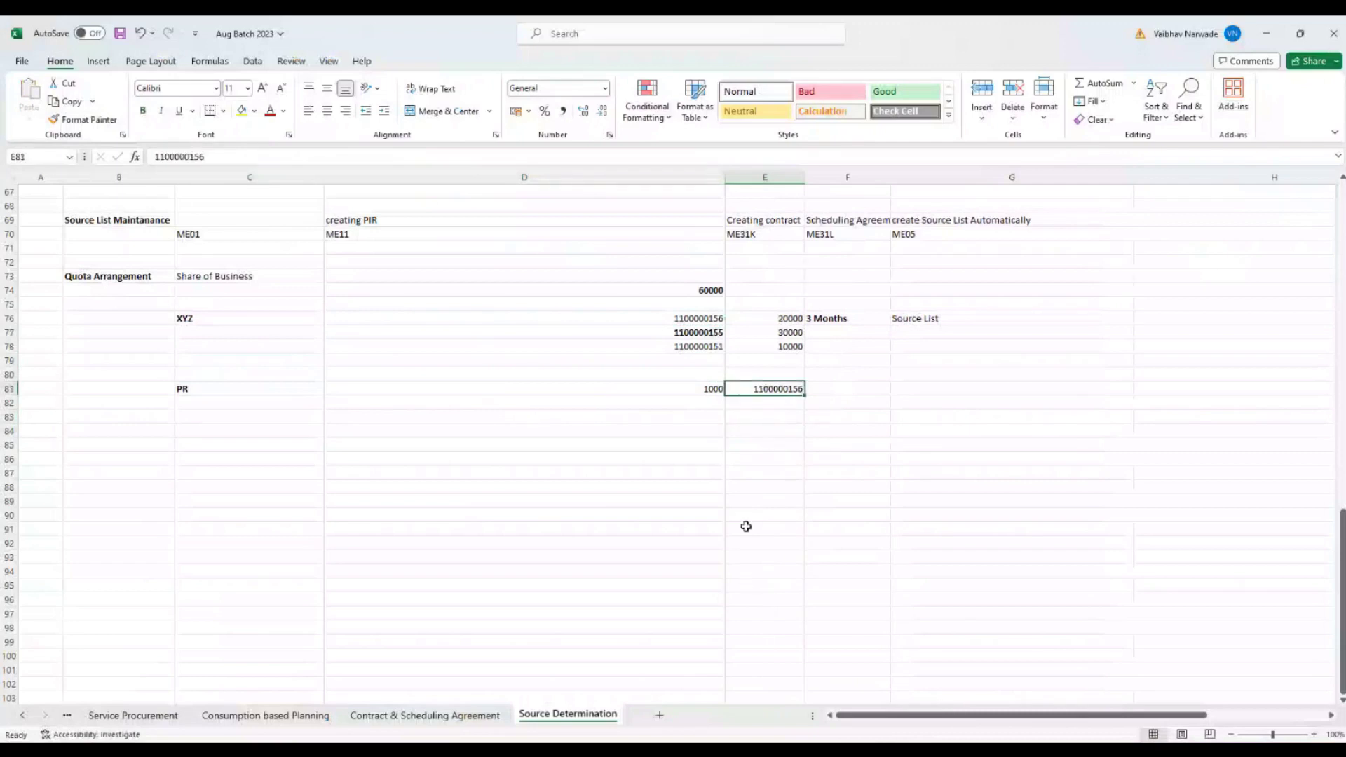
# Step: Examine the three vendor numbers in D76:D78 against the PR quantity in D81
pyautogui.click(700, 321)
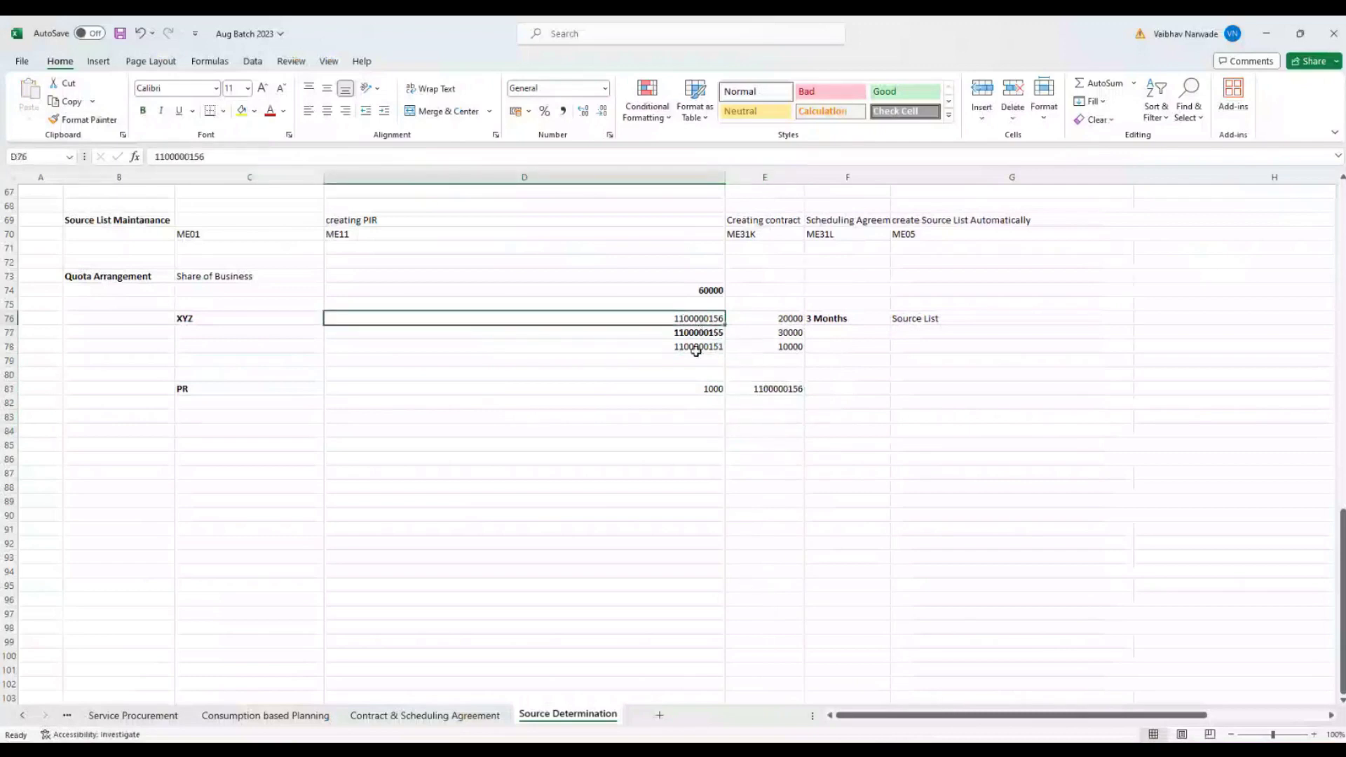
pyautogui.click(634, 338)
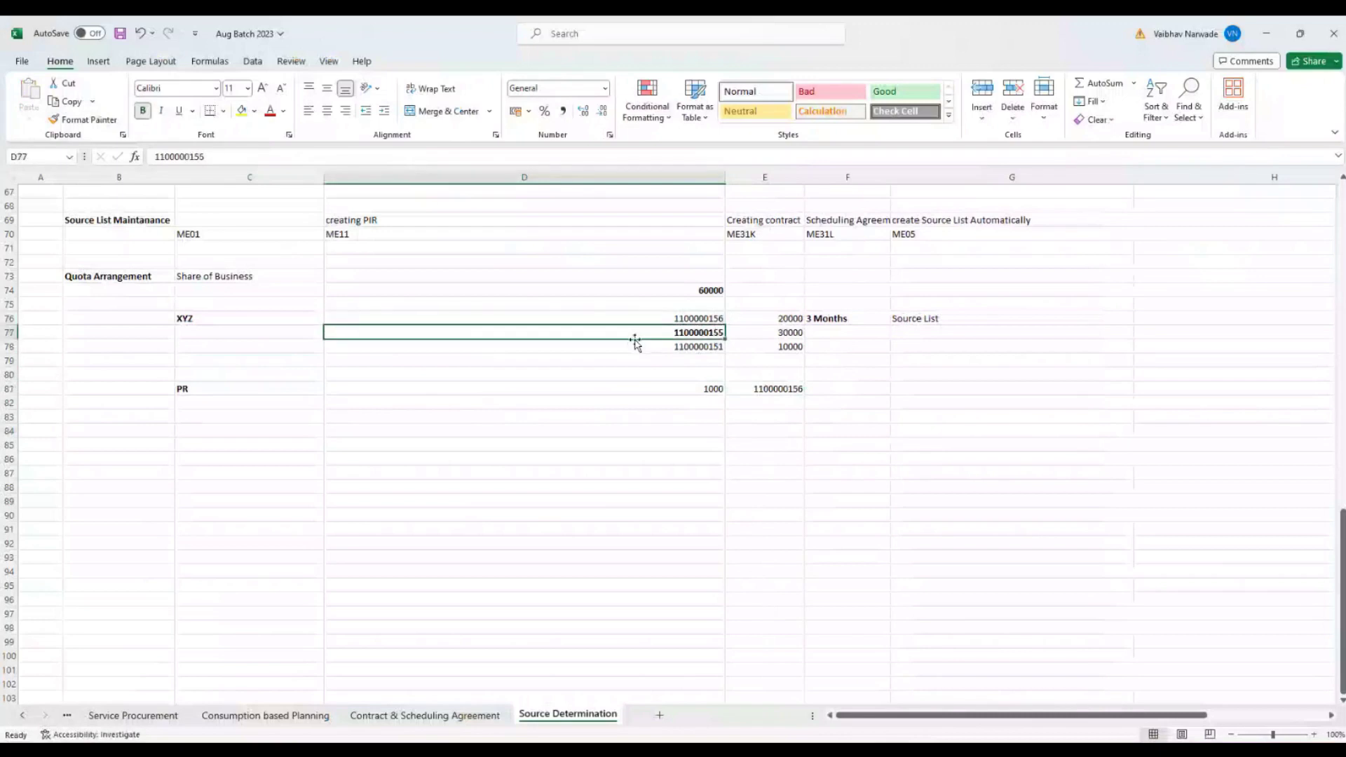
pyautogui.click(630, 344)
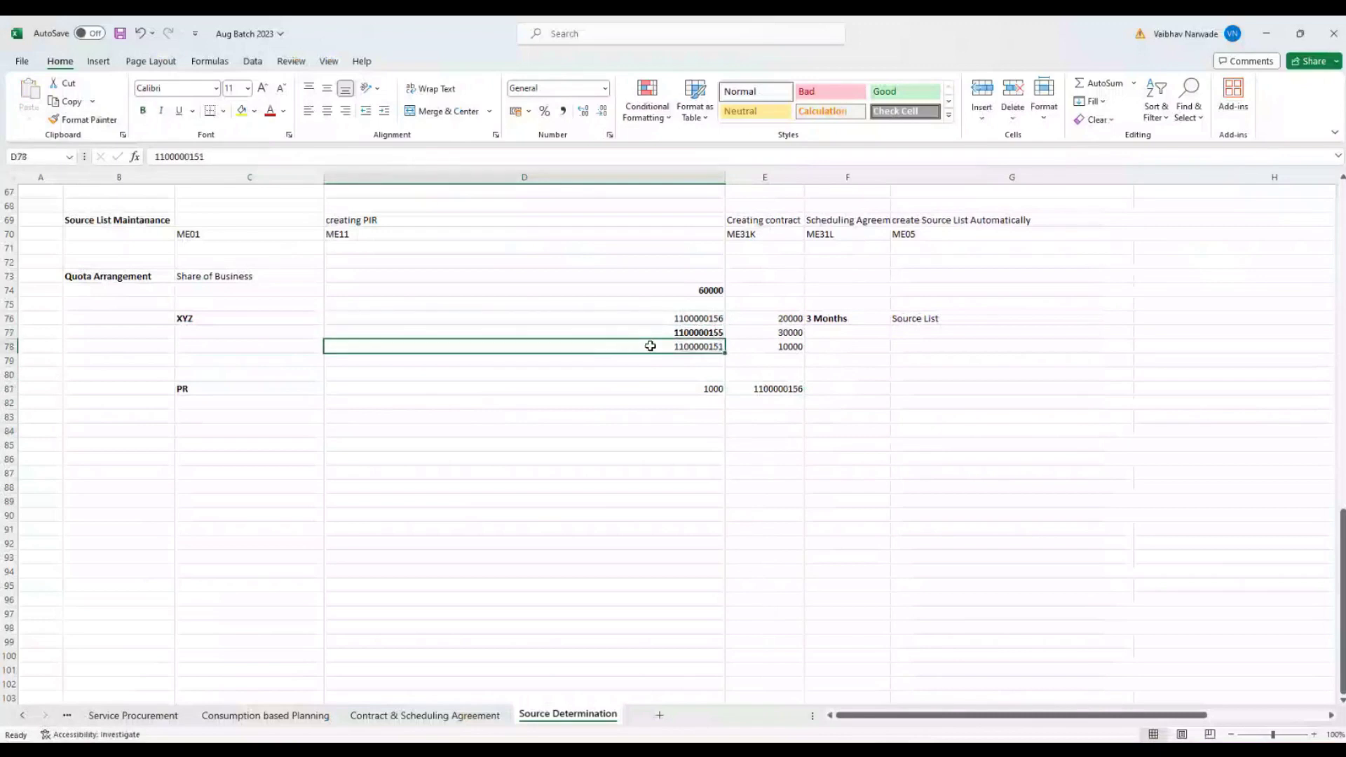
pyautogui.click(651, 333)
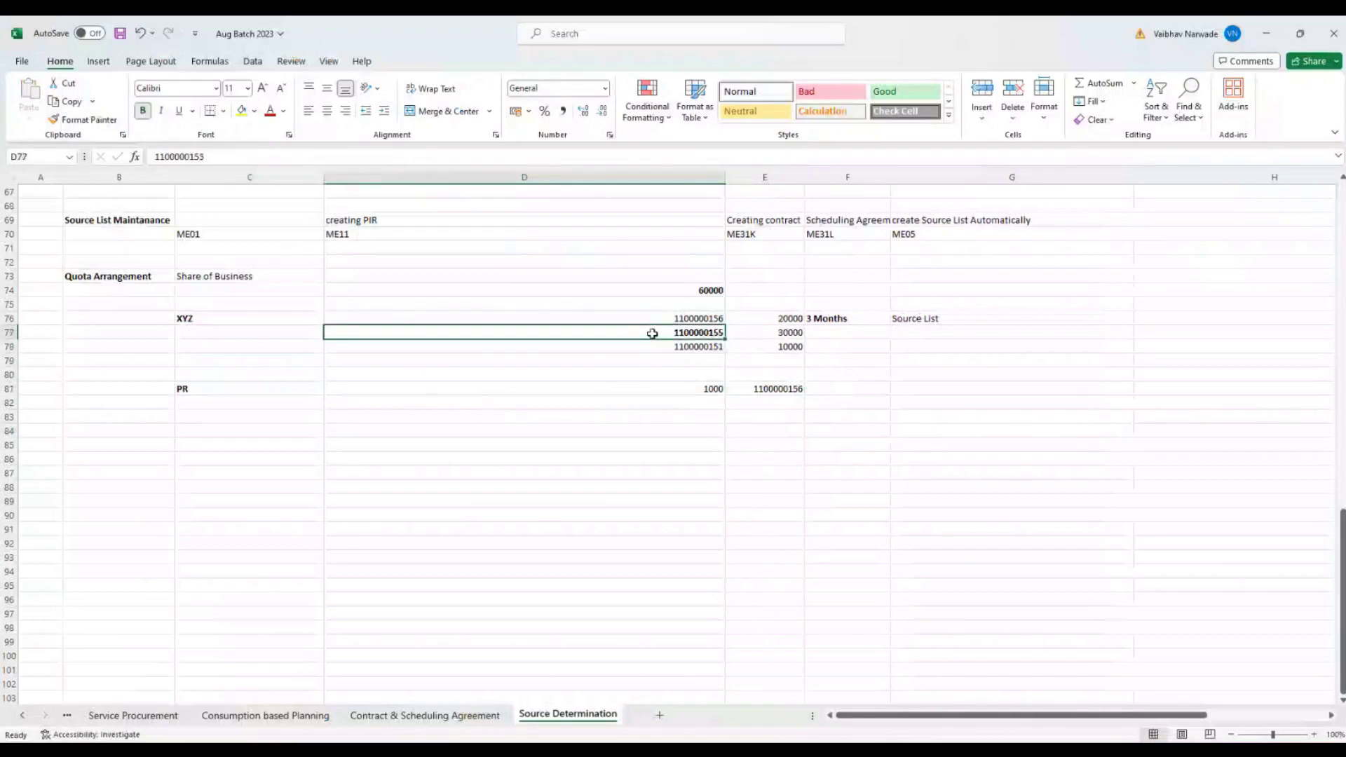
pyautogui.click(640, 318)
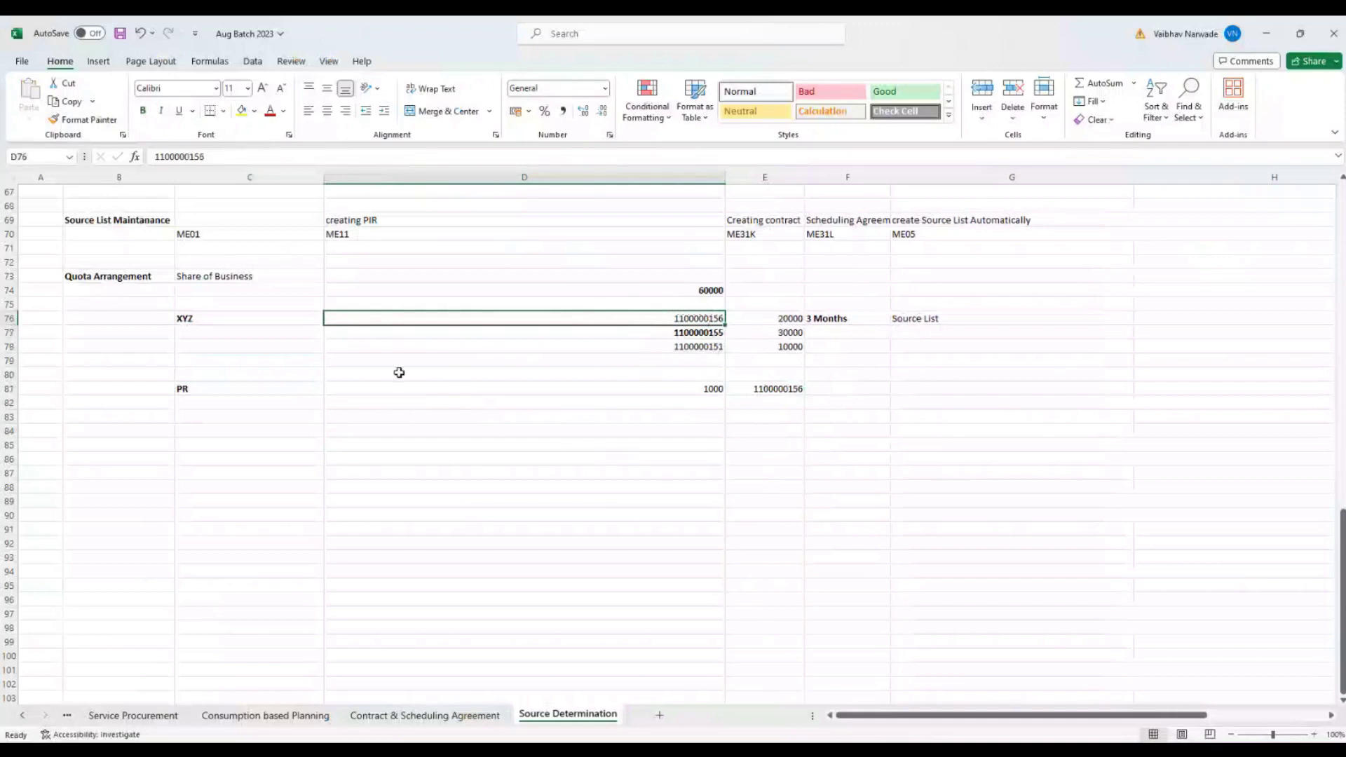
pyautogui.click(419, 388)
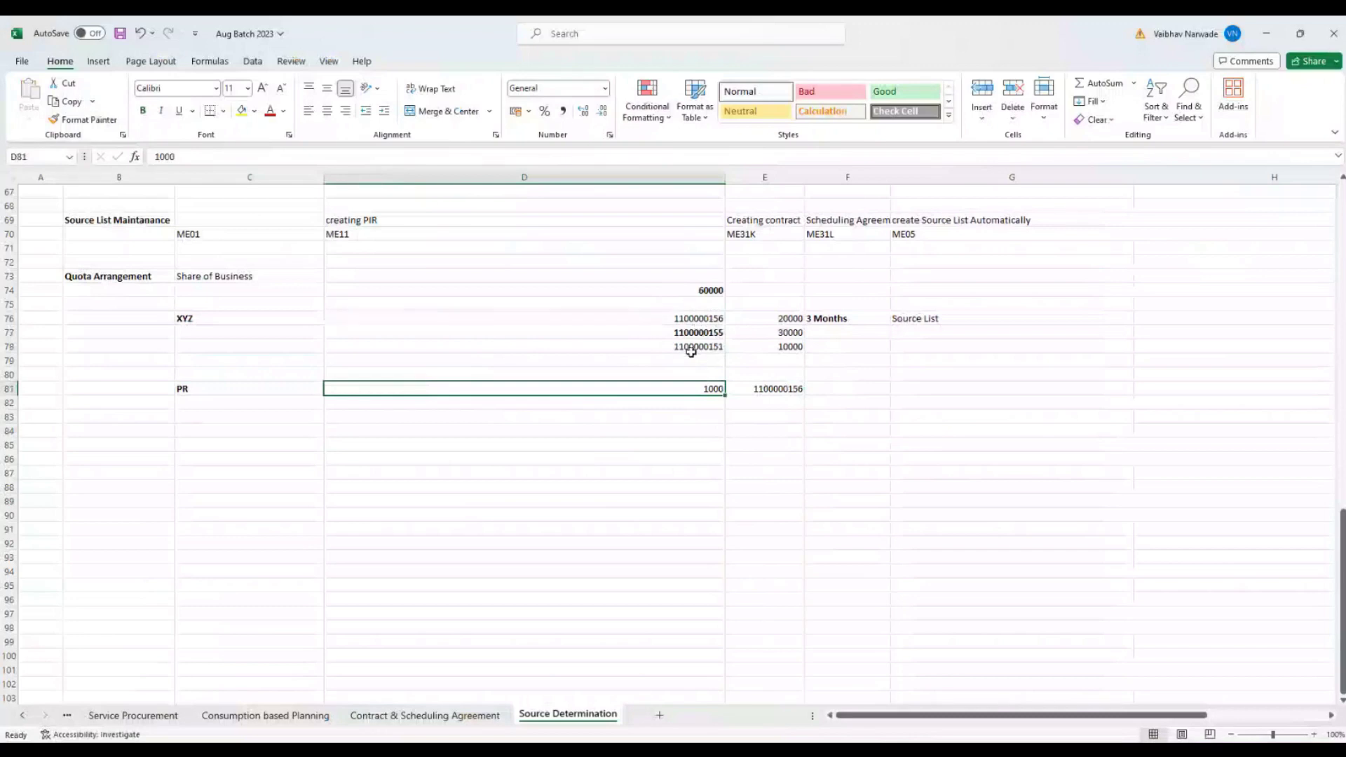
pyautogui.click(683, 320)
pyautogui.click(415, 403)
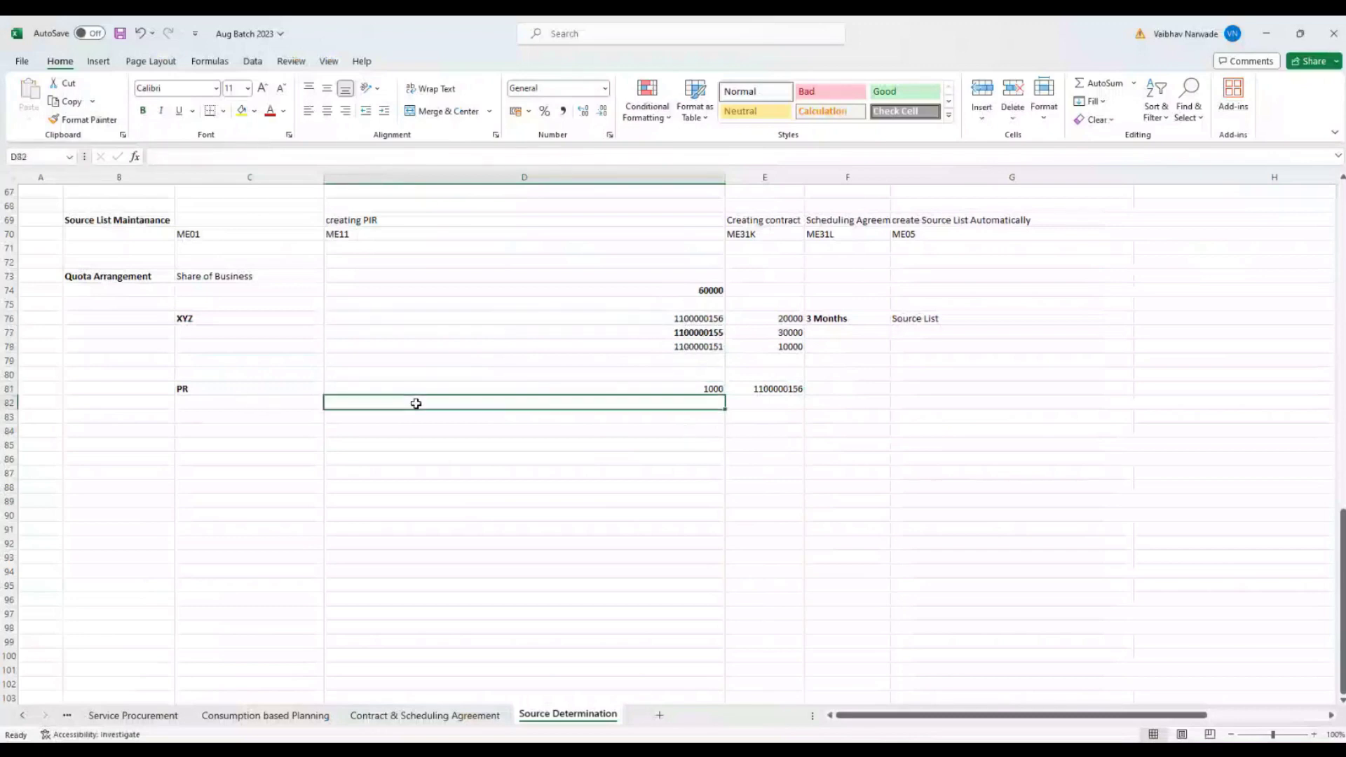
pyautogui.write('2000')
pyautogui.press('Tab')
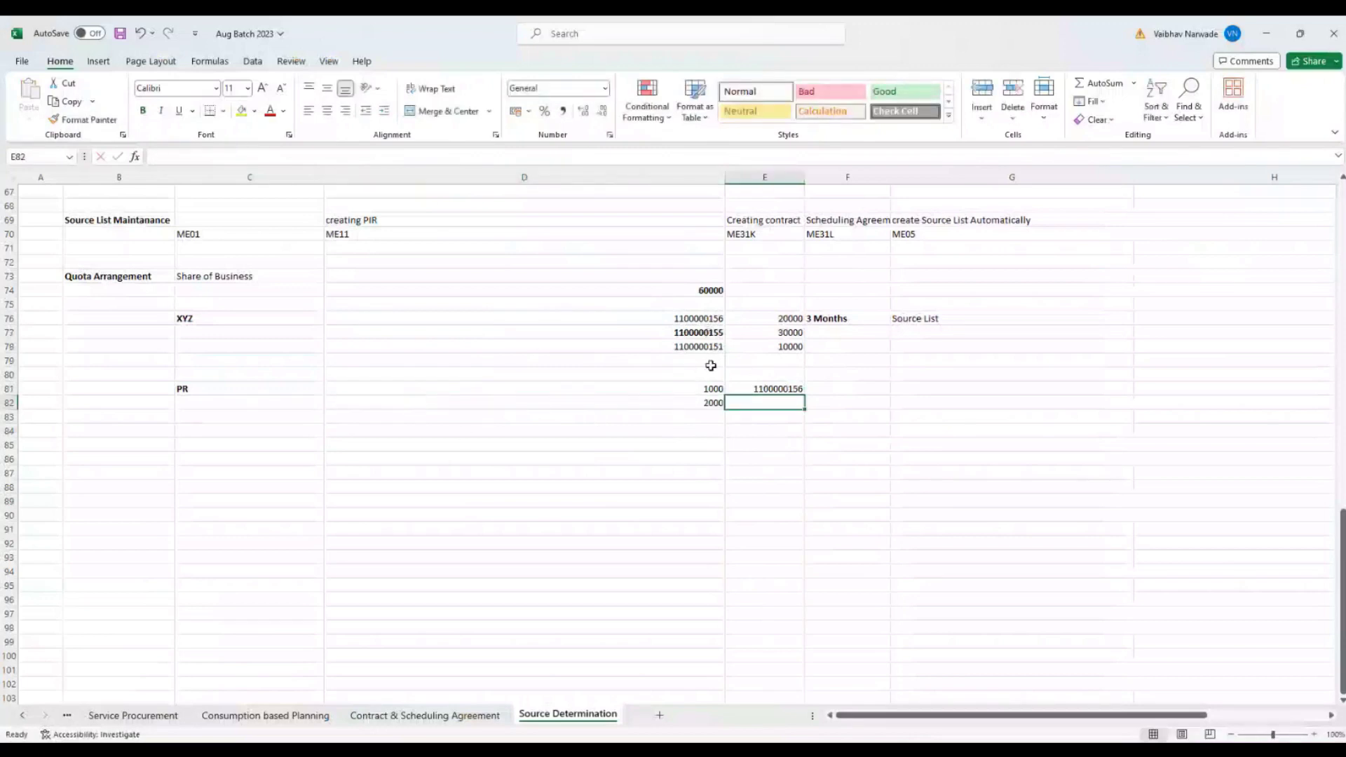
pyautogui.click(708, 334)
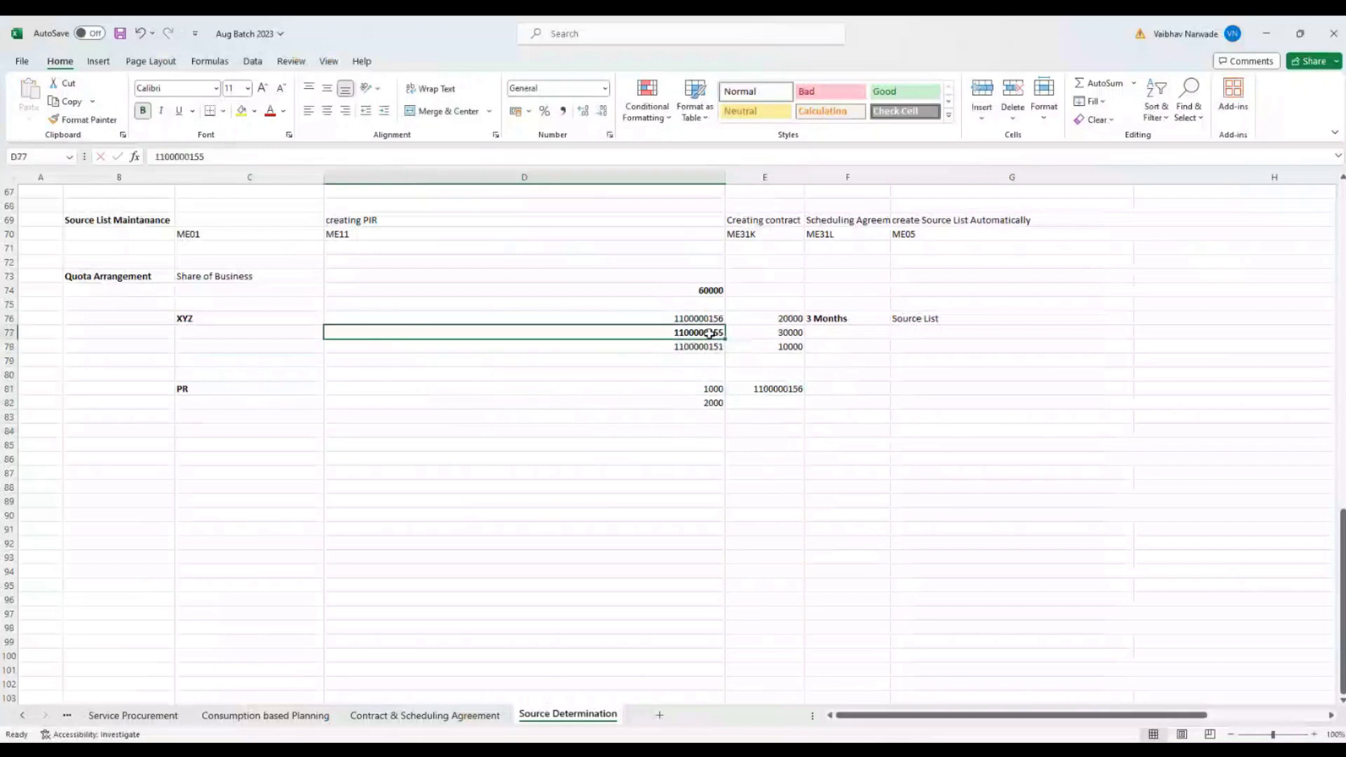
pyautogui.hotkey('ctrl', 'c')
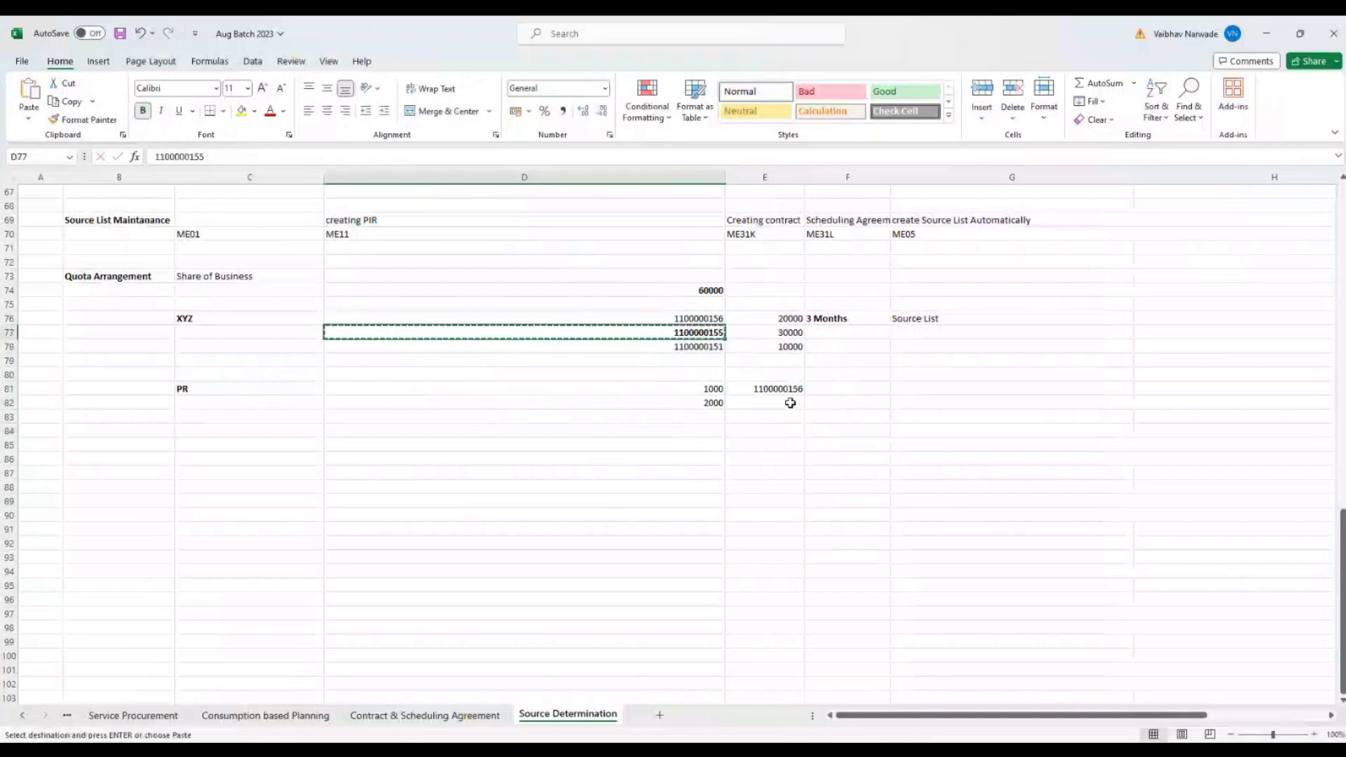
pyautogui.click(789, 402)
pyautogui.hotkey('ctrl', 'v')
pyautogui.click(703, 419)
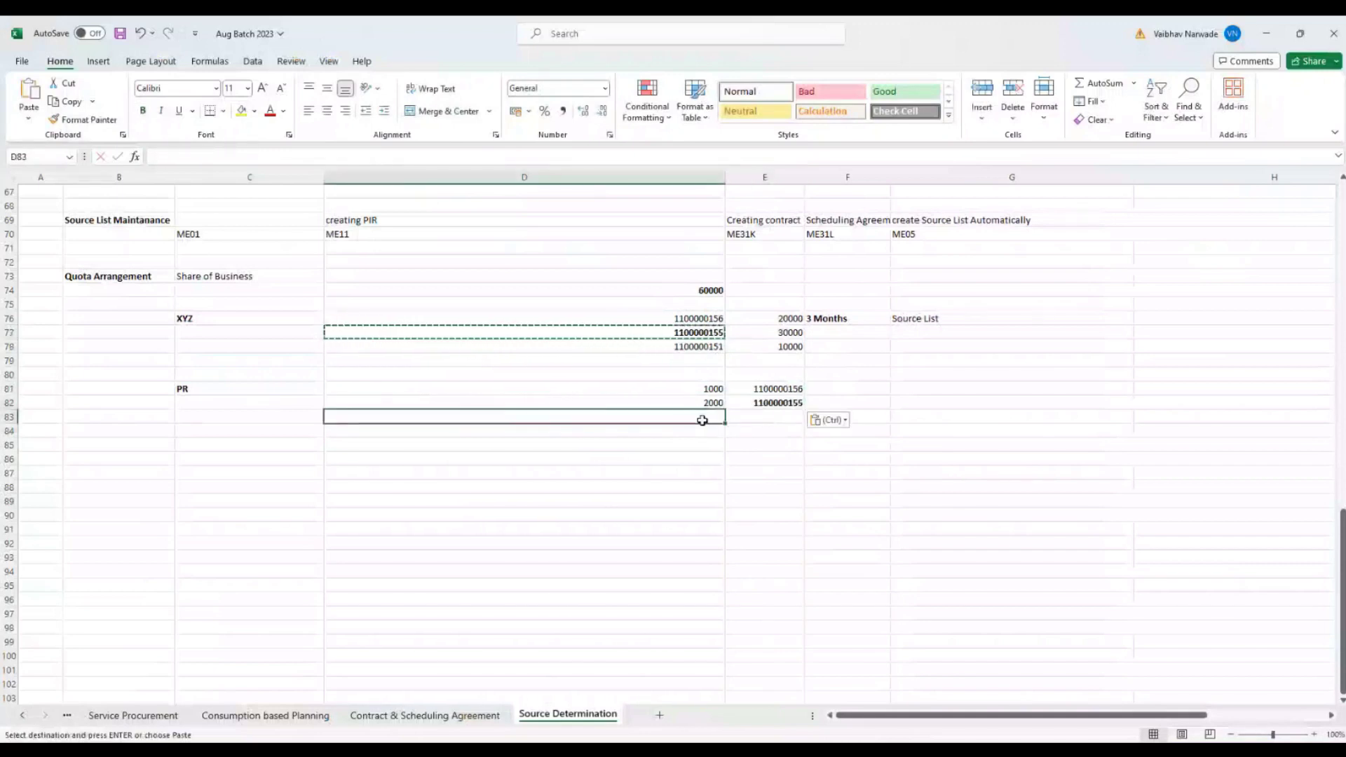
pyautogui.write('15000')
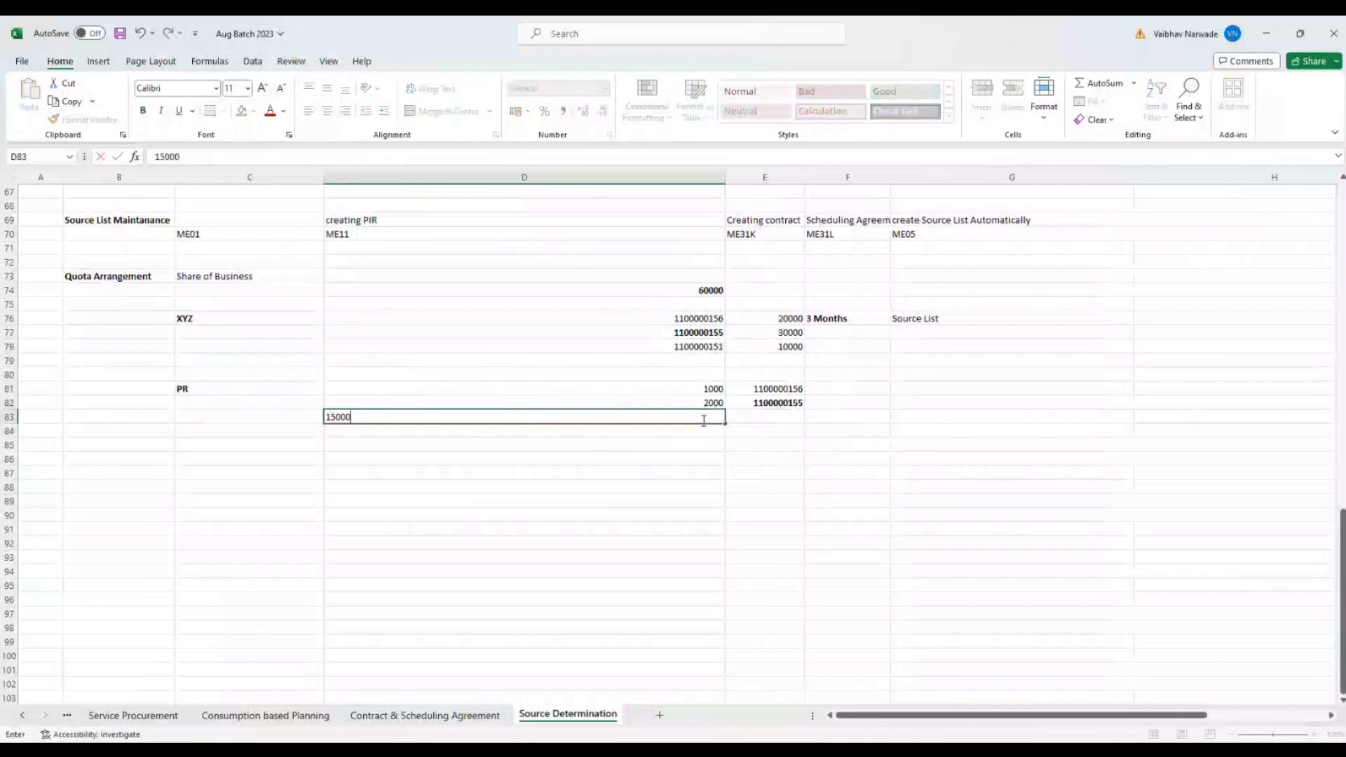
pyautogui.press('Return')
pyautogui.click(707, 346)
pyautogui.hotkey('ctrl', 'c')
pyautogui.click(786, 417)
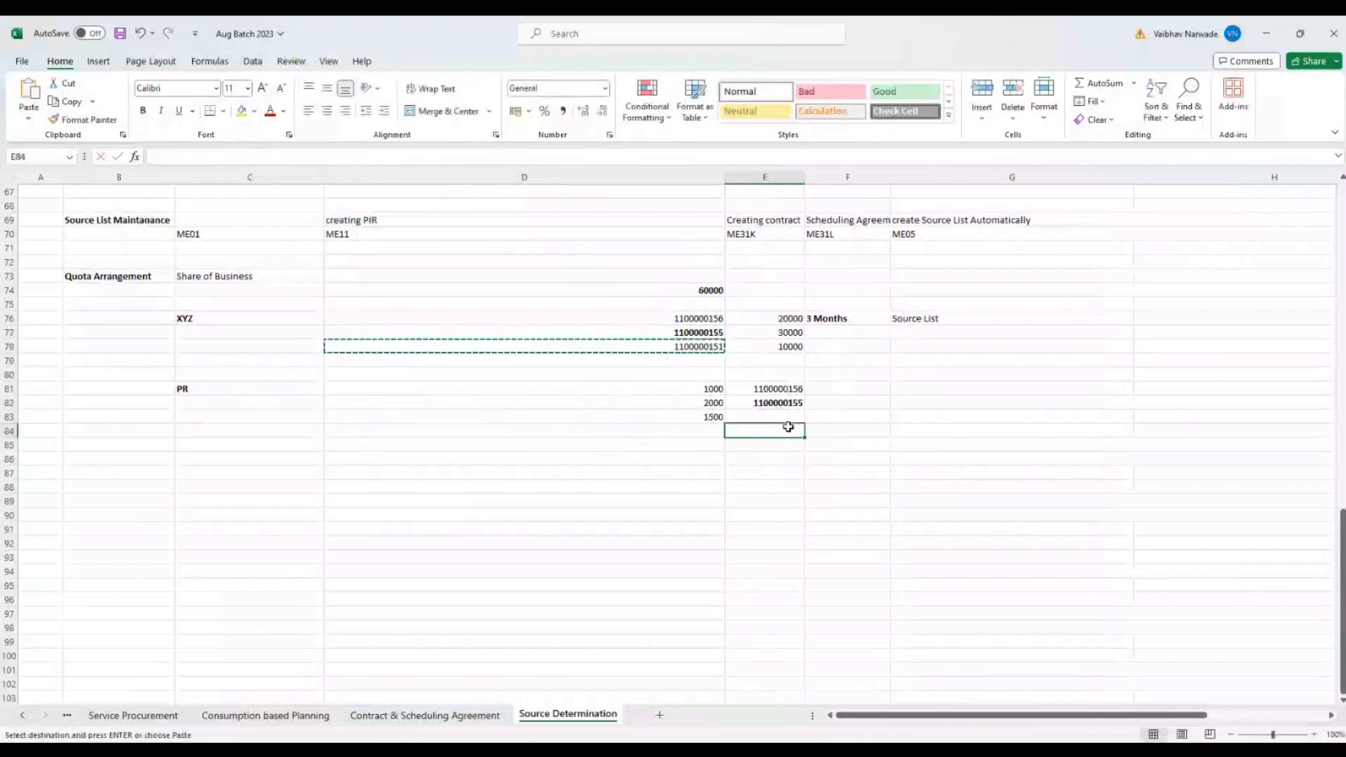
pyautogui.hotkey('ctrl', 'v')
pyautogui.press('Escape')
pyautogui.click(709, 427)
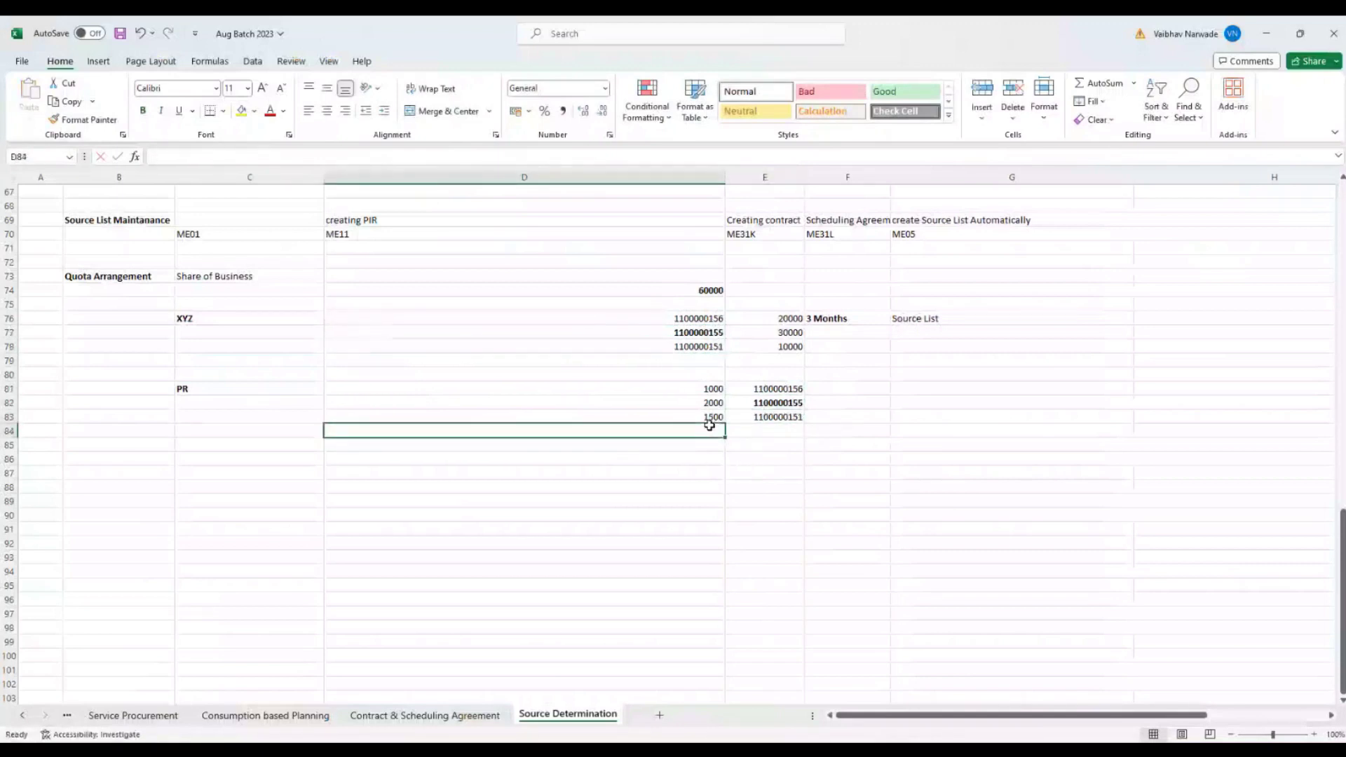
# Step: Add a fourth PR line in row 84 with quantity 2000 and the vendor number copied from E81
pyautogui.write('2000')
pyautogui.press('Tab')
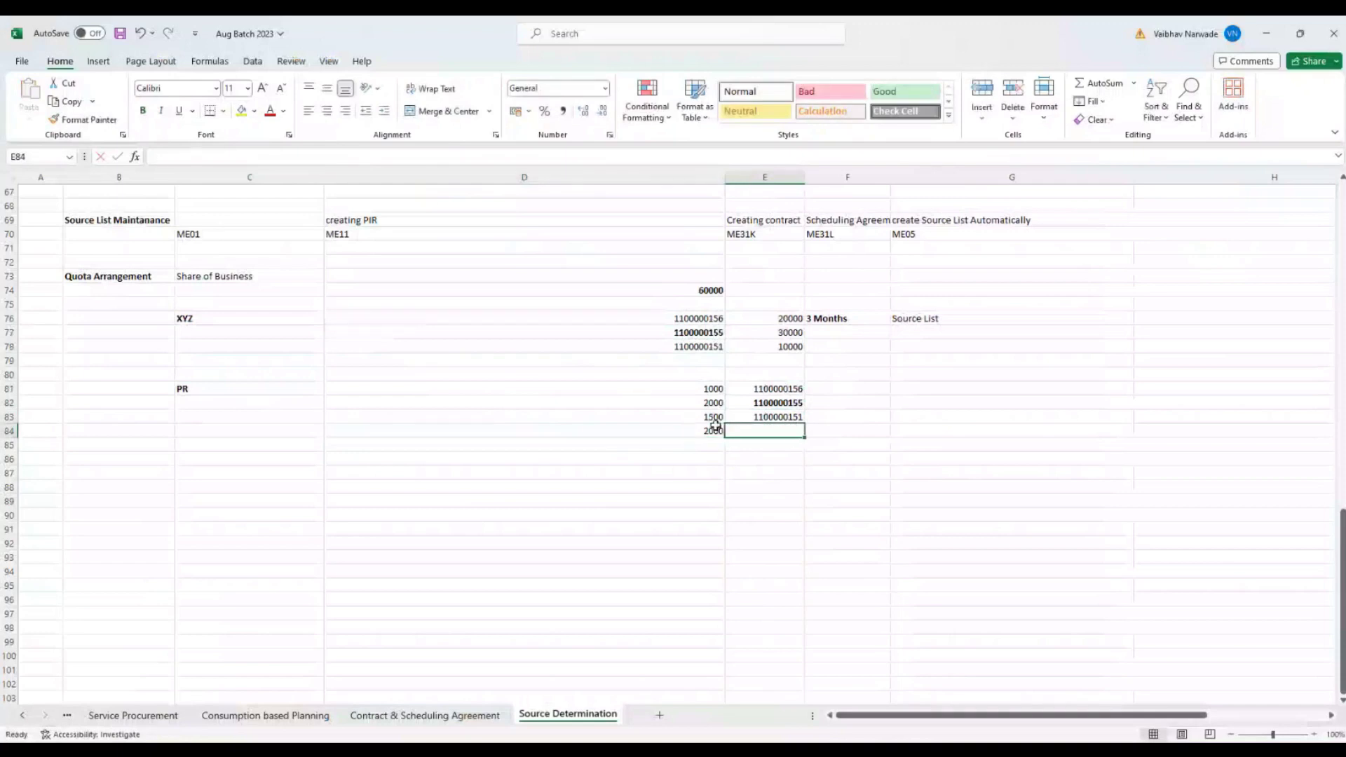
pyautogui.press('Up')
pyautogui.press('Up')
pyautogui.press('Up')
pyautogui.hotkey('ctrl', 'c')
pyautogui.press('Down')
pyautogui.press('Down')
pyautogui.press('Down')
pyautogui.hotkey('ctrl', 'v')
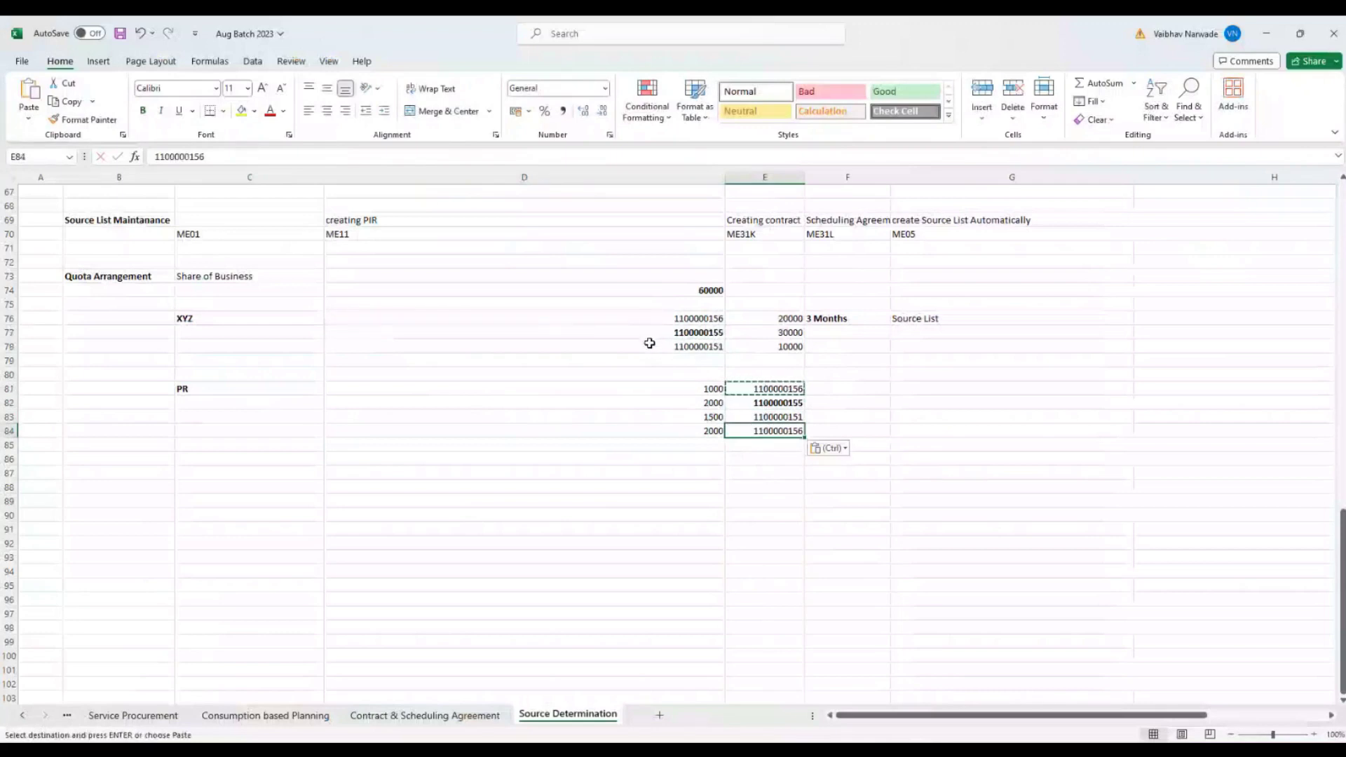
# Step: Examine each vendor number in D76:D78 together with its share of the quantity in E76:E78
pyautogui.click(698, 320)
pyautogui.click(765, 314)
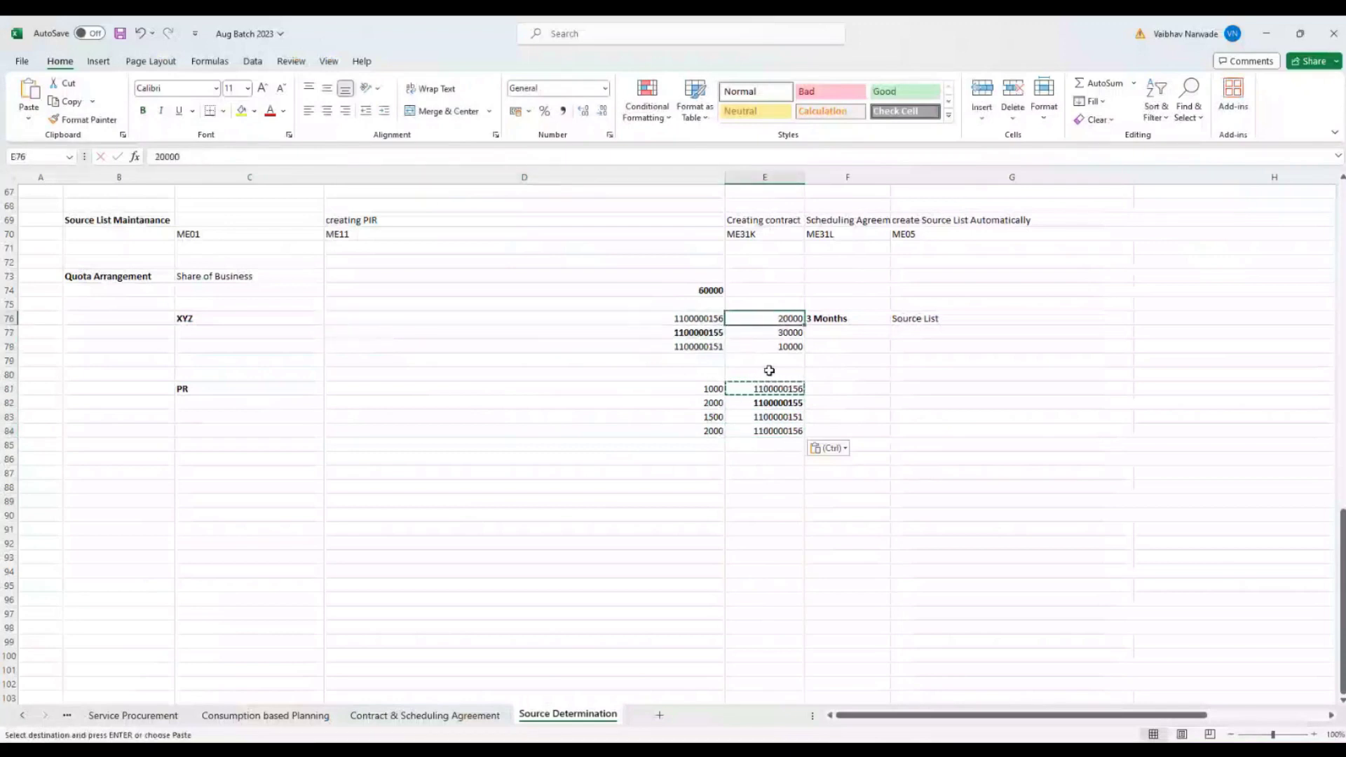
pyautogui.click(650, 329)
pyautogui.click(770, 333)
pyautogui.click(672, 356)
pyautogui.click(675, 346)
pyautogui.click(771, 348)
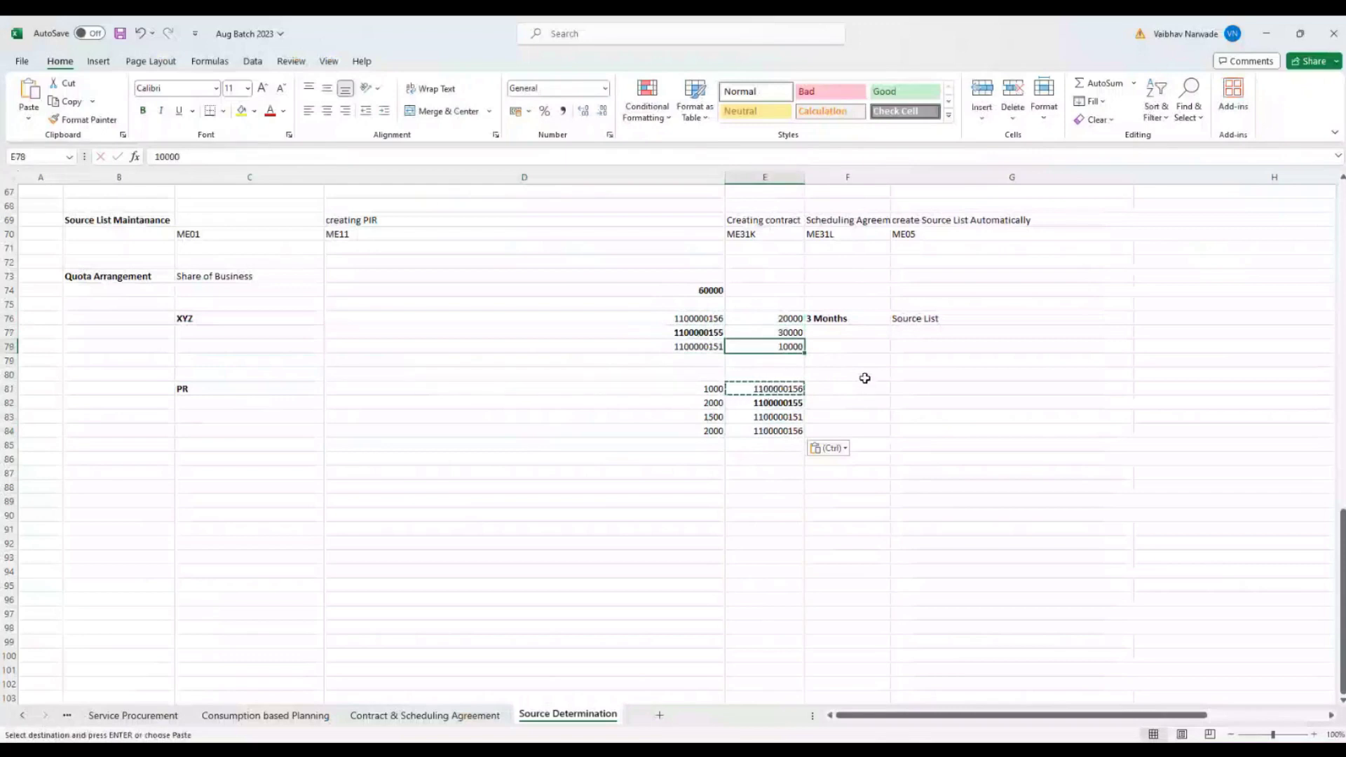
pyautogui.press('Escape')
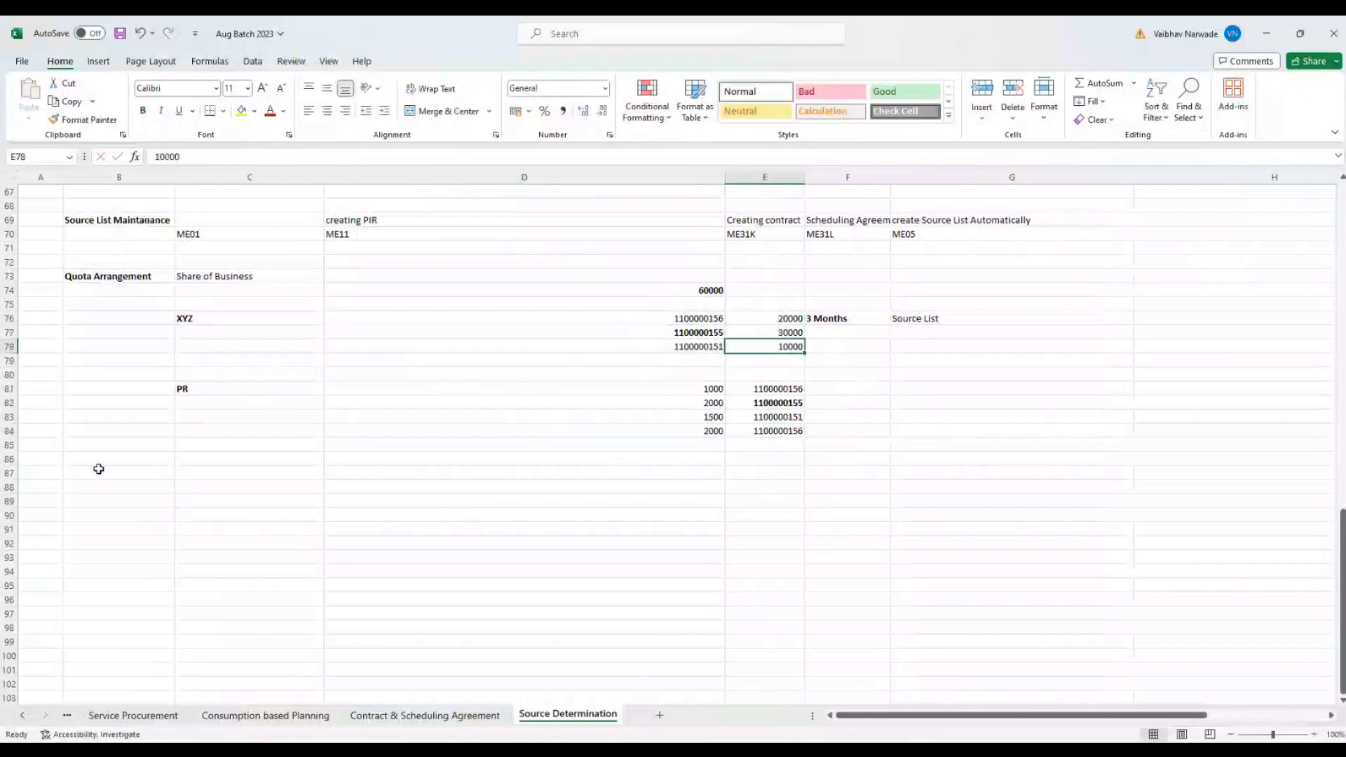
# Step: Enter the transaction code MEQ1 in B85 and the description "Maintai Quota Arrangement" in C85
pyautogui.click(111, 439)
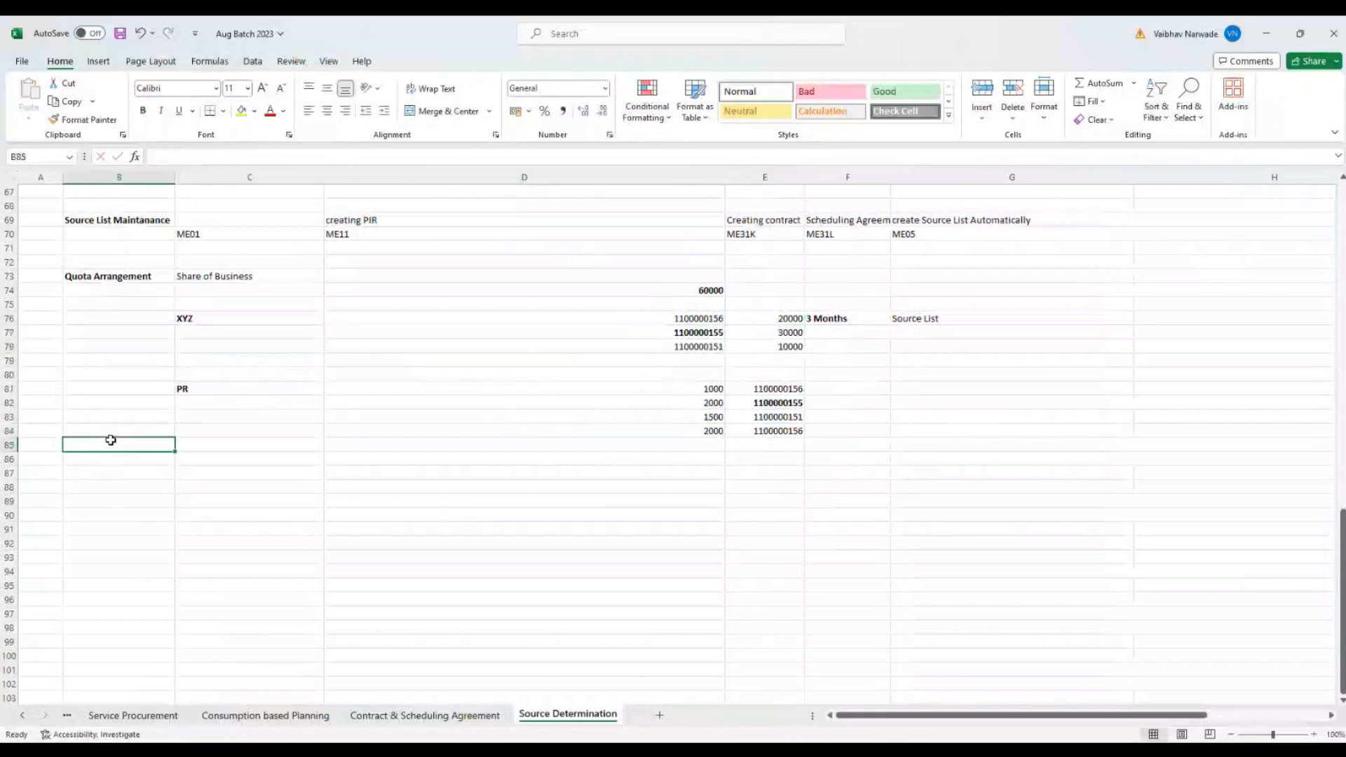
pyautogui.write('ME')
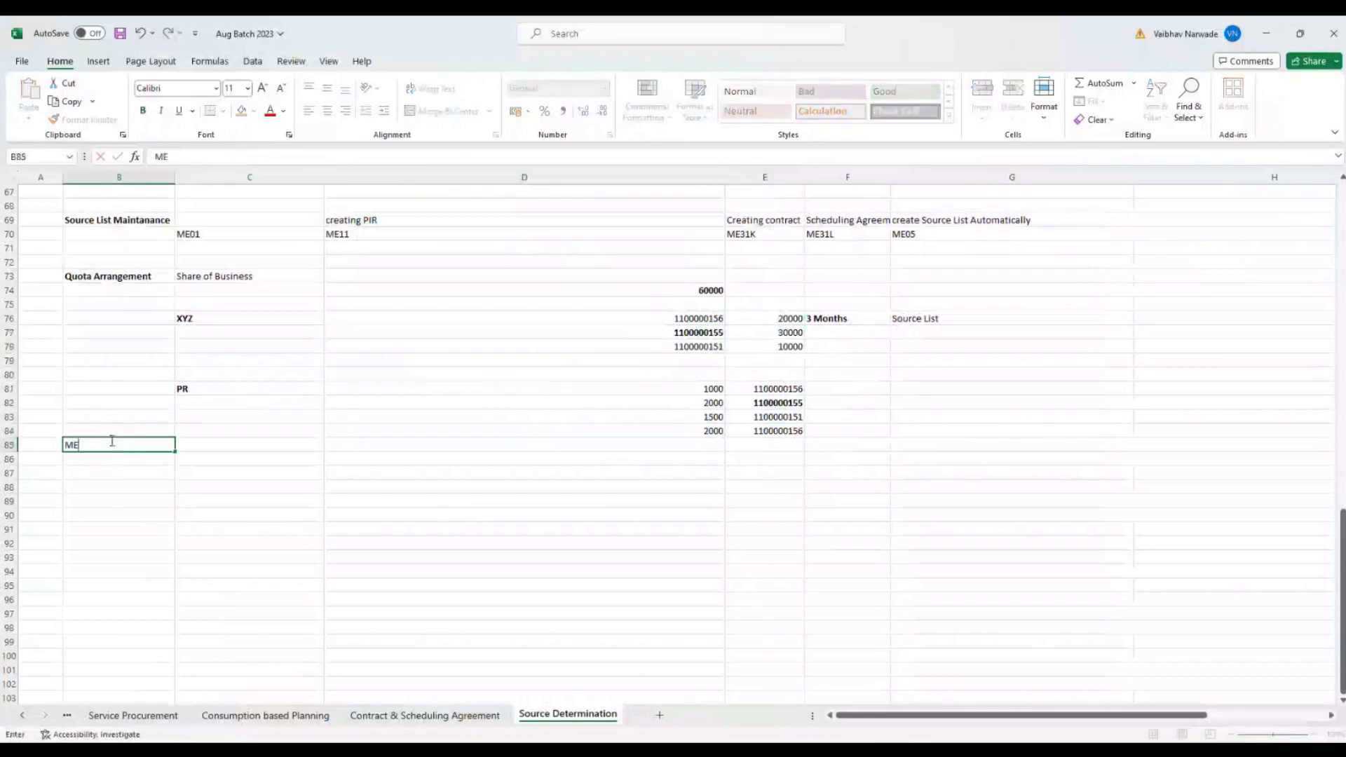
pyautogui.write('q1')
pyautogui.press('Return')
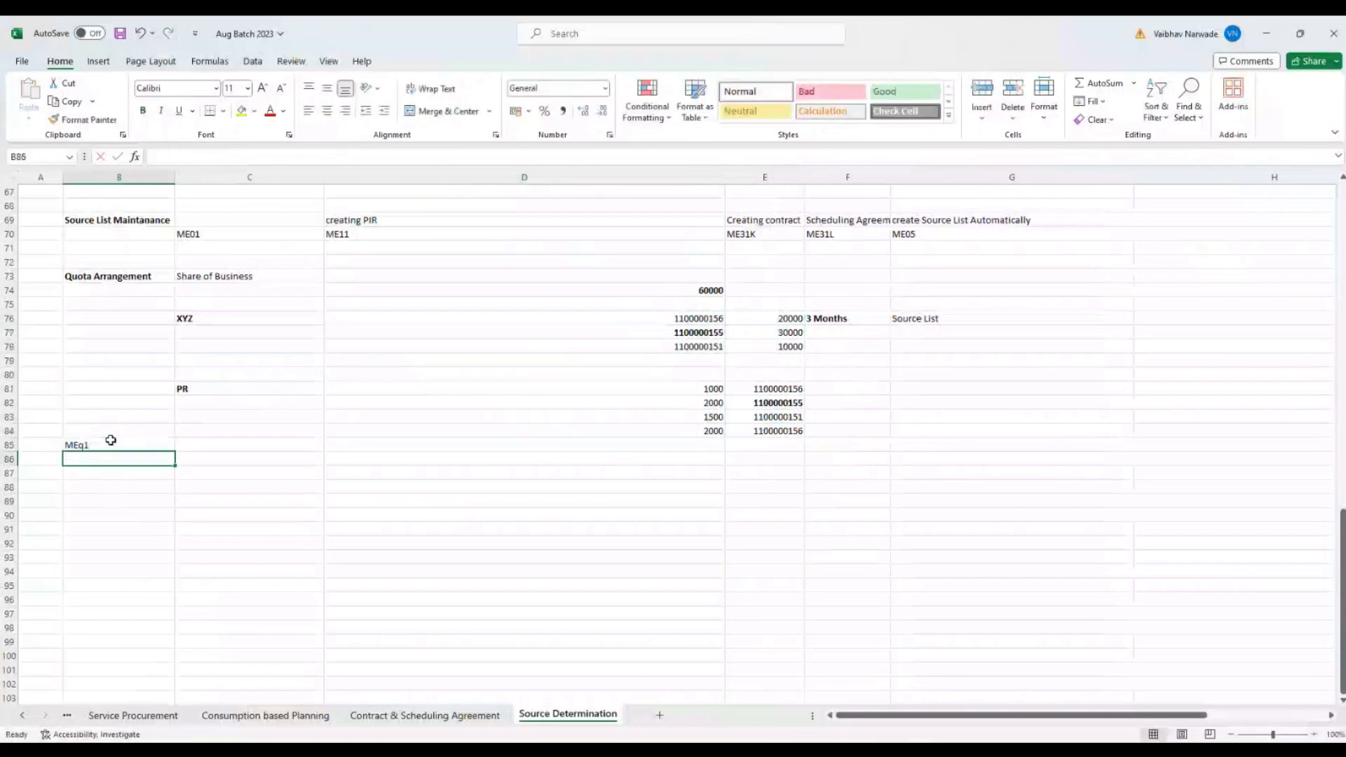
pyautogui.click(110, 441)
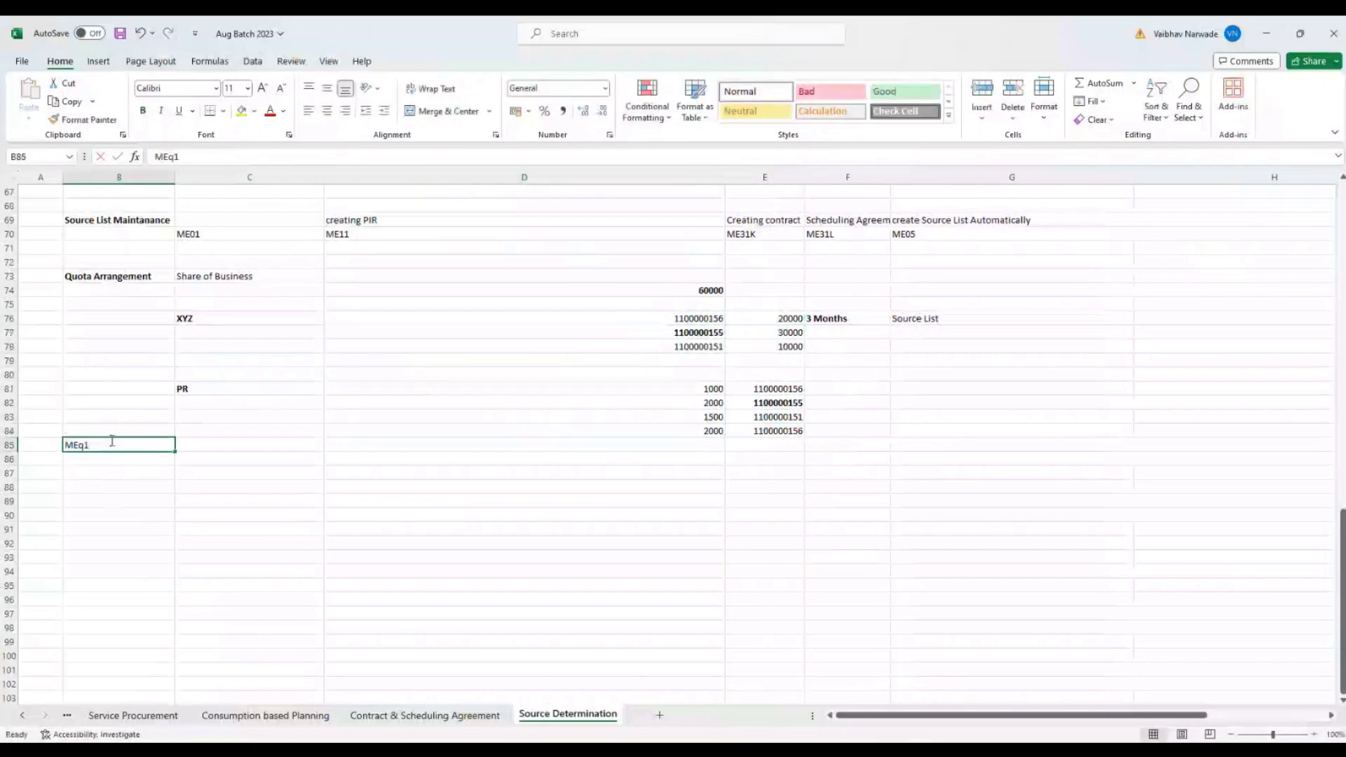
pyautogui.write('MEQ1')
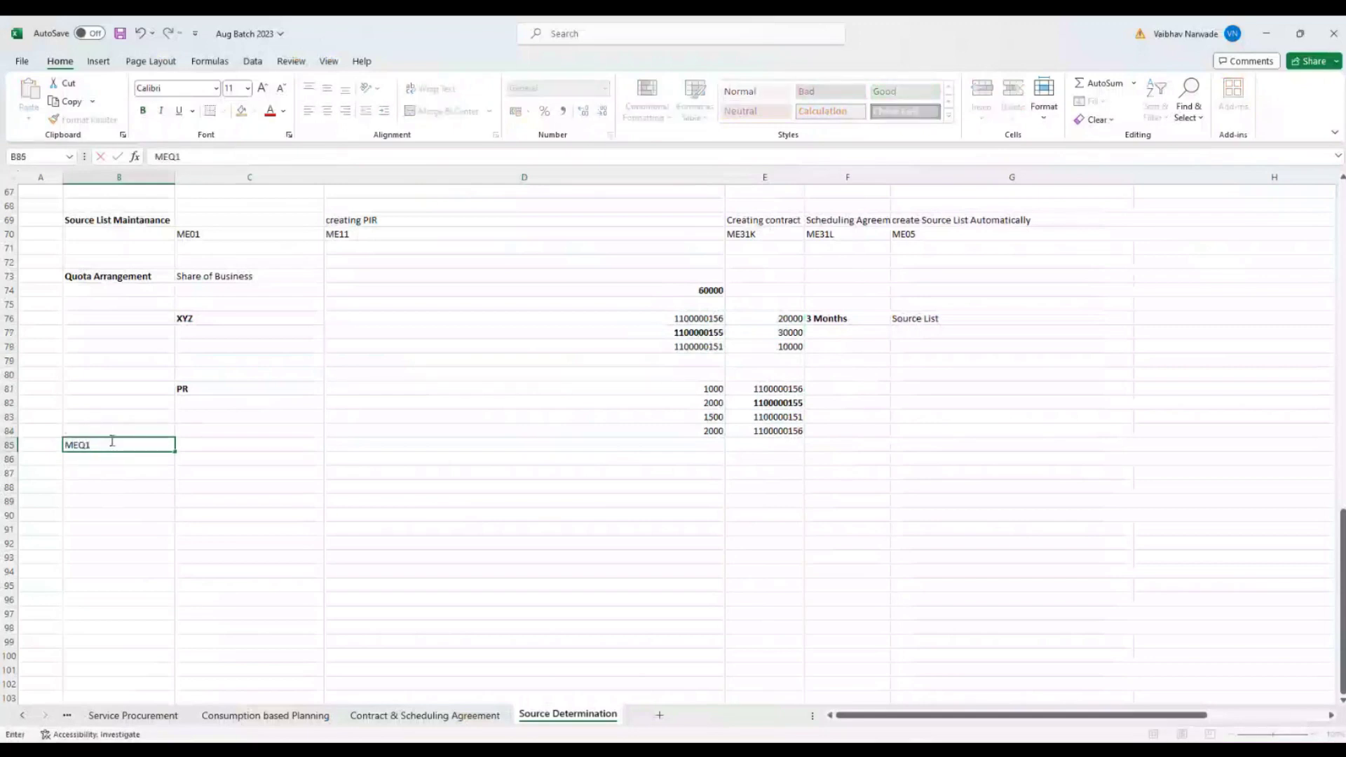
pyautogui.press('Tab')
pyautogui.write('Maintai Quo')
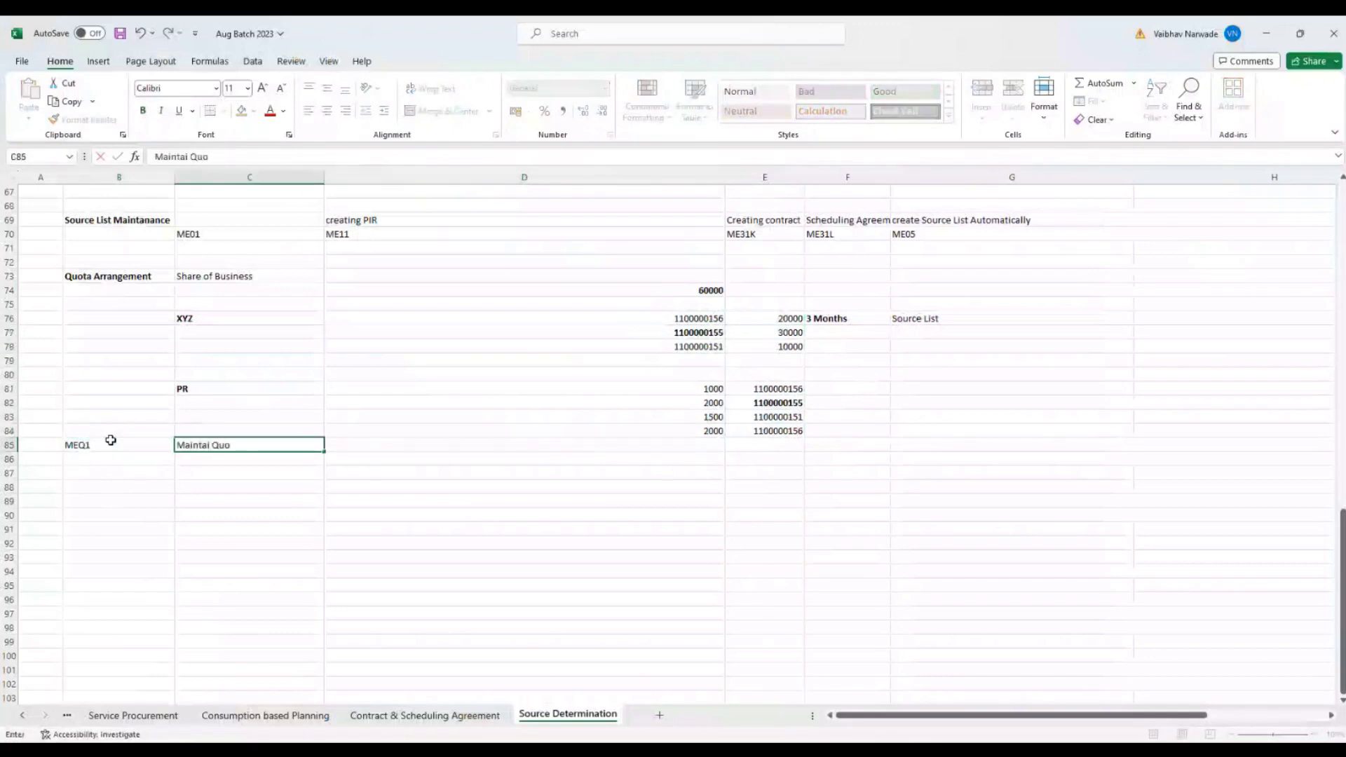
pyautogui.write('ta Arrangement')
pyautogui.press('Return')
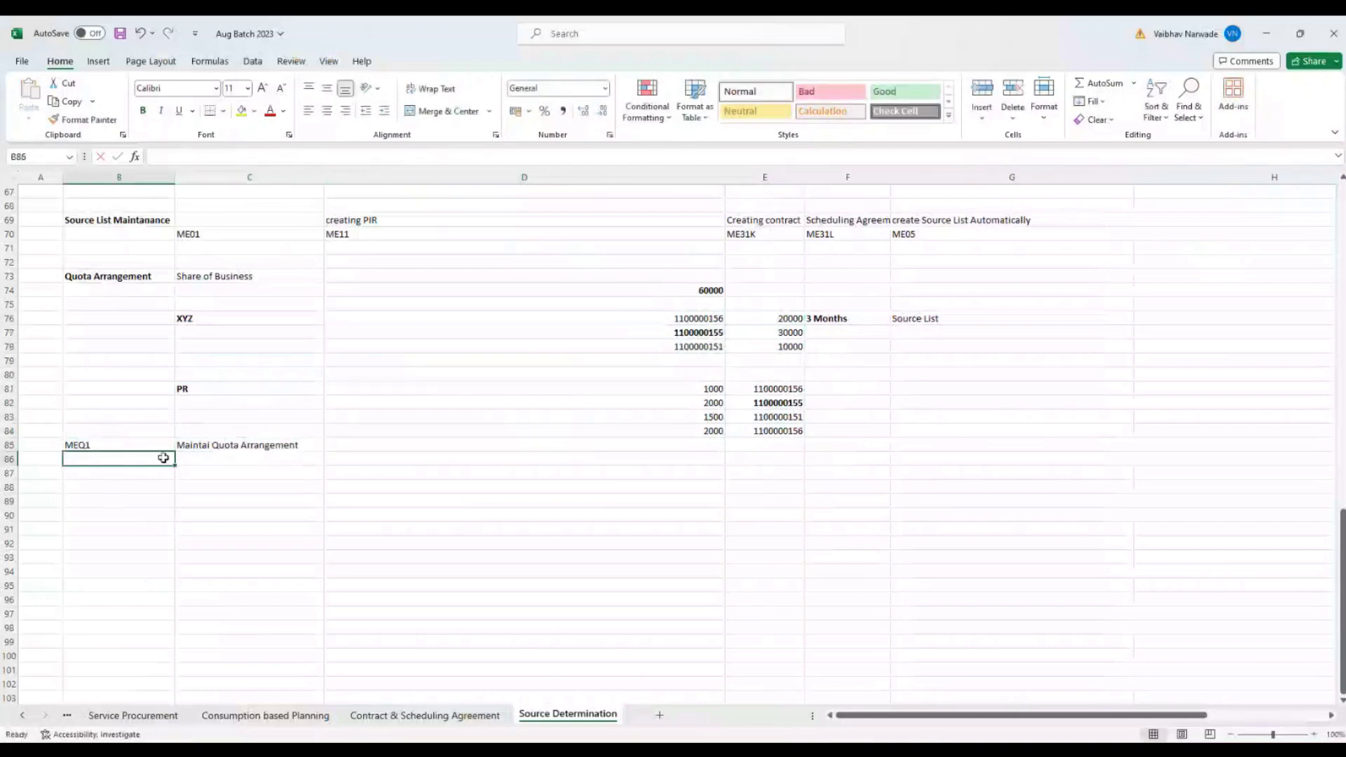
# Step: Make the MEQ1 entry in B85 bold and save the workbook
pyautogui.click(127, 443)
pyautogui.hotkey('ctrl', 'b')
pyautogui.click(227, 486)
pyautogui.click(120, 33)
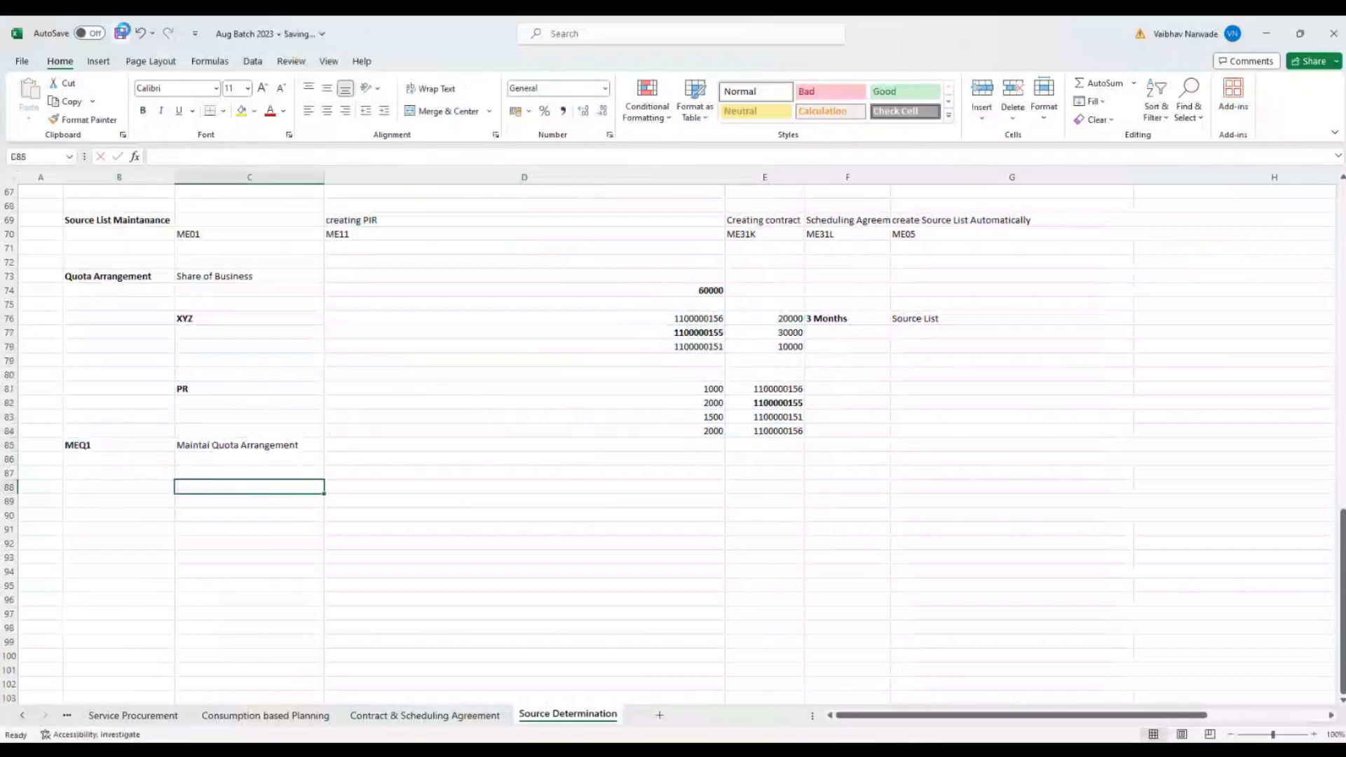
# Step: Enter "Material Master Purchasing data" in B88 and "Quota arrangement usage" in C88
pyautogui.click(100, 485)
pyautogui.write('Material M')
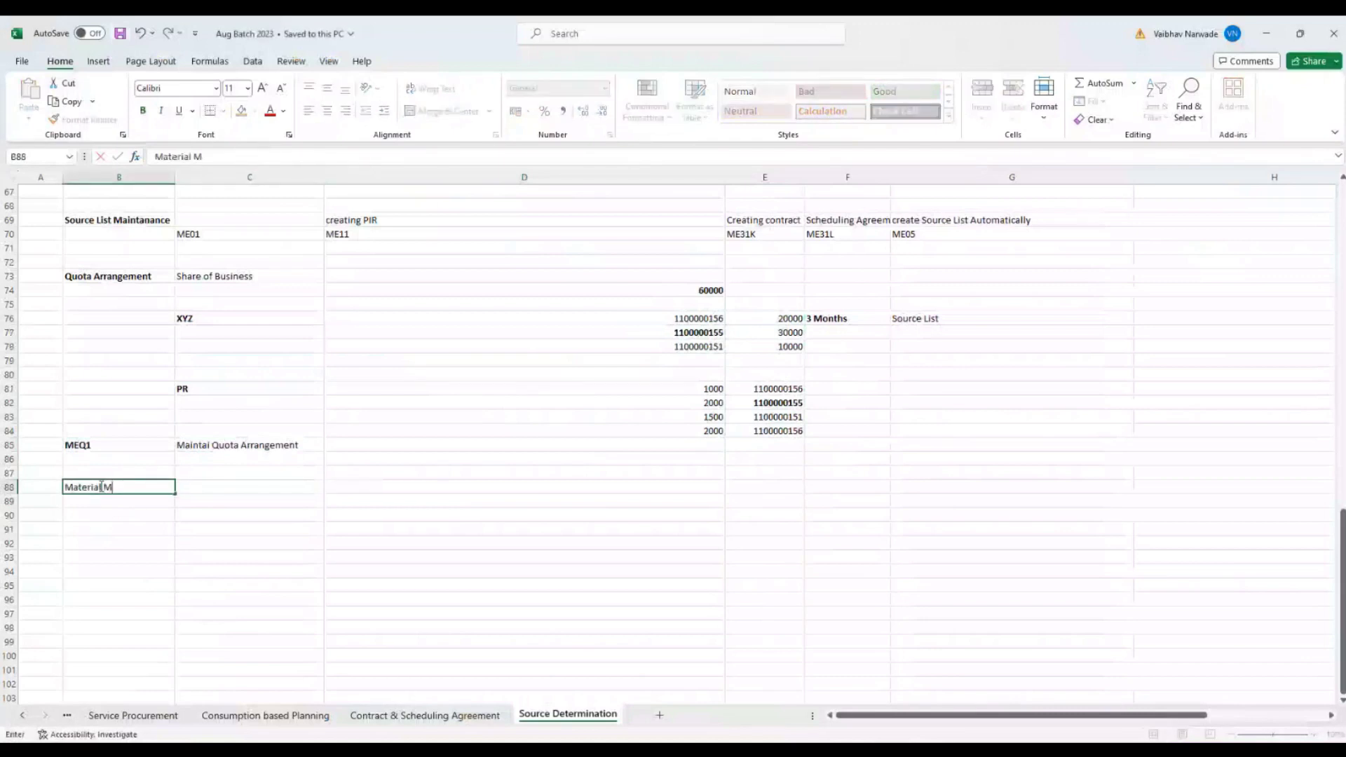
pyautogui.write('aster Purchasing data')
pyautogui.press('Tab')
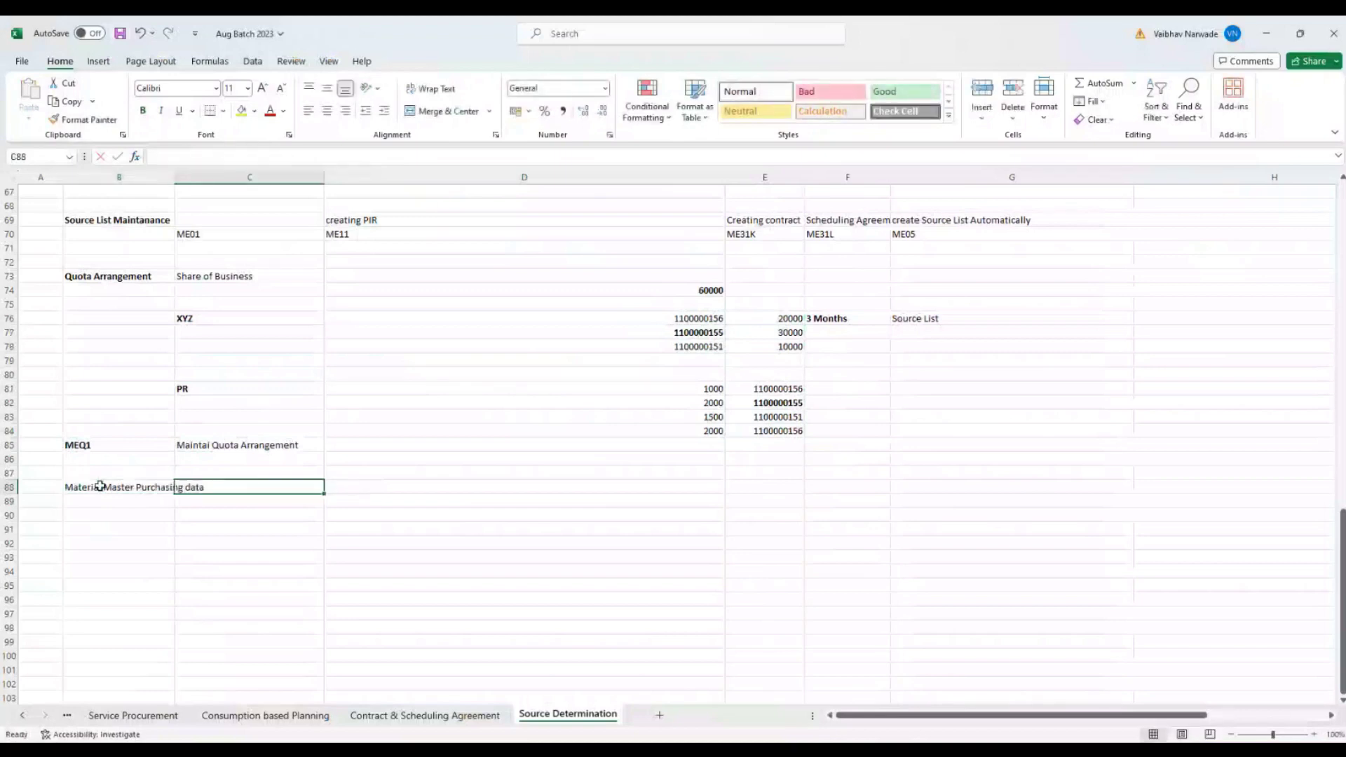
pyautogui.write('Quot')
pyautogui.write('rangemenrt')
pyautogui.press('BackSpace')
pyautogui.press('BackSpace')
pyautogui.write('t ')
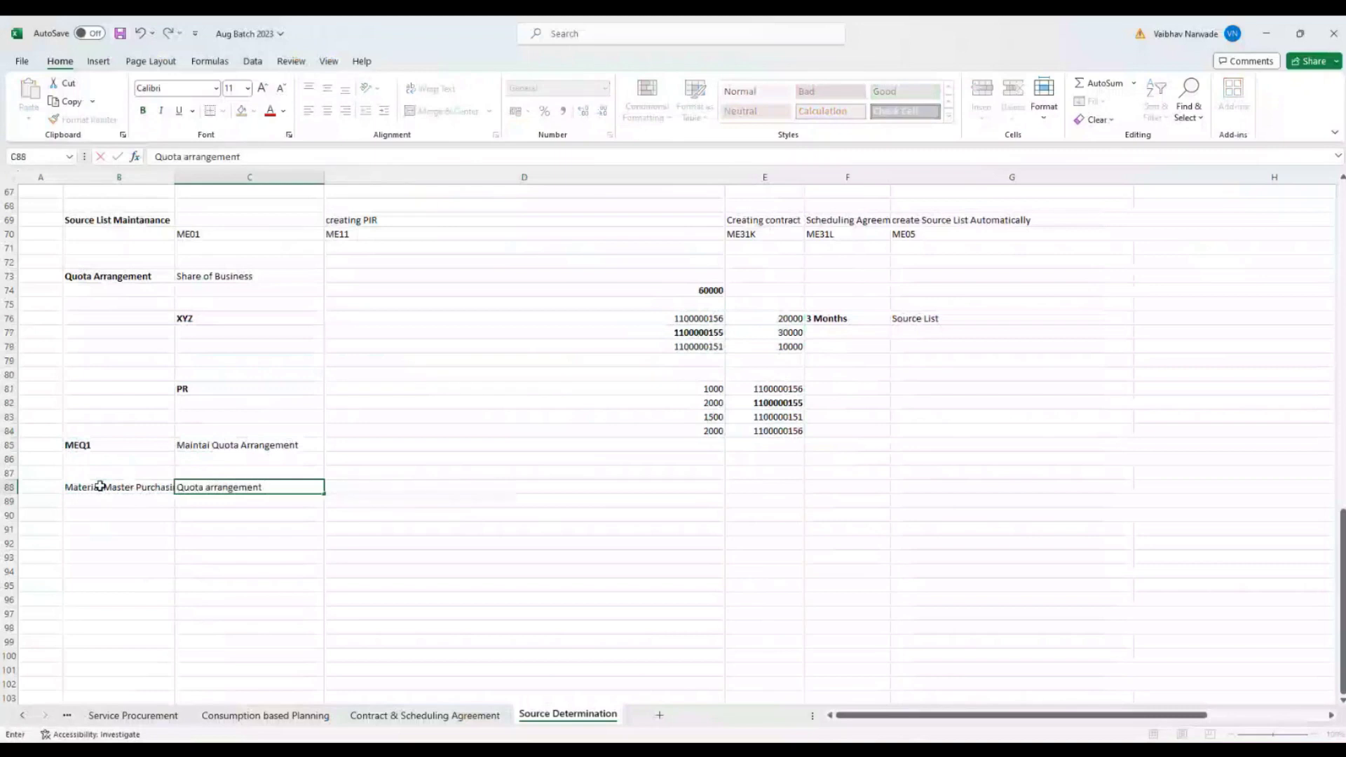
pyautogui.write('usage')
pyautogui.press('Return')
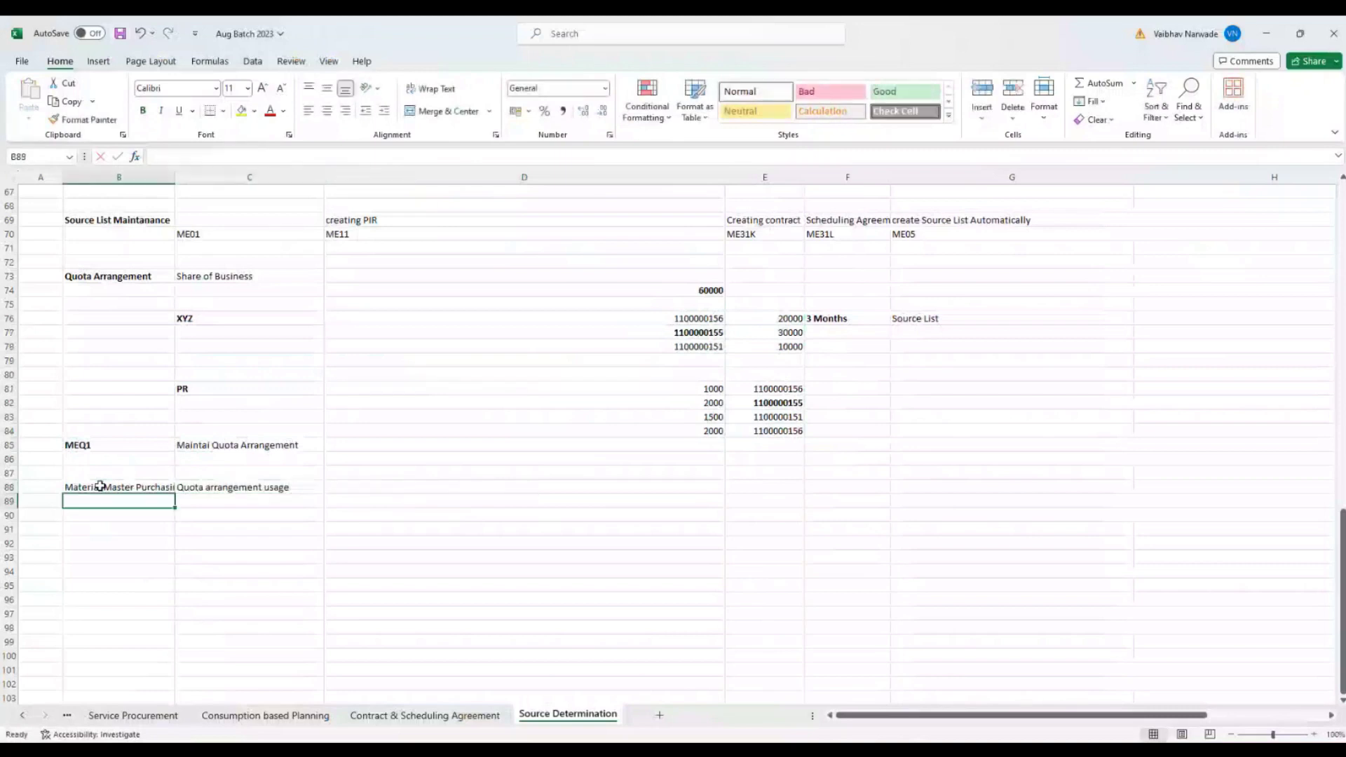
# Step: Save the workbook and review the notes in rows 85 and 88
pyautogui.click(107, 487)
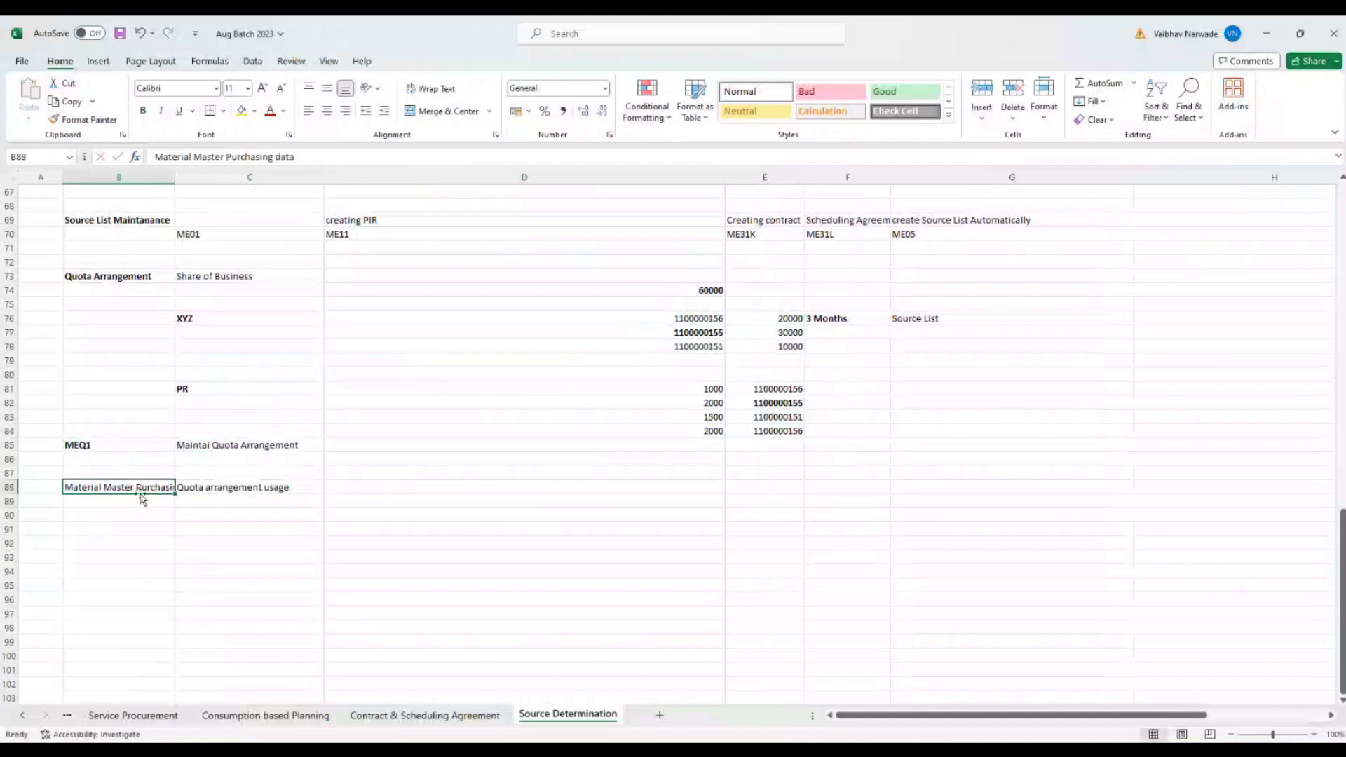
pyautogui.click(295, 488)
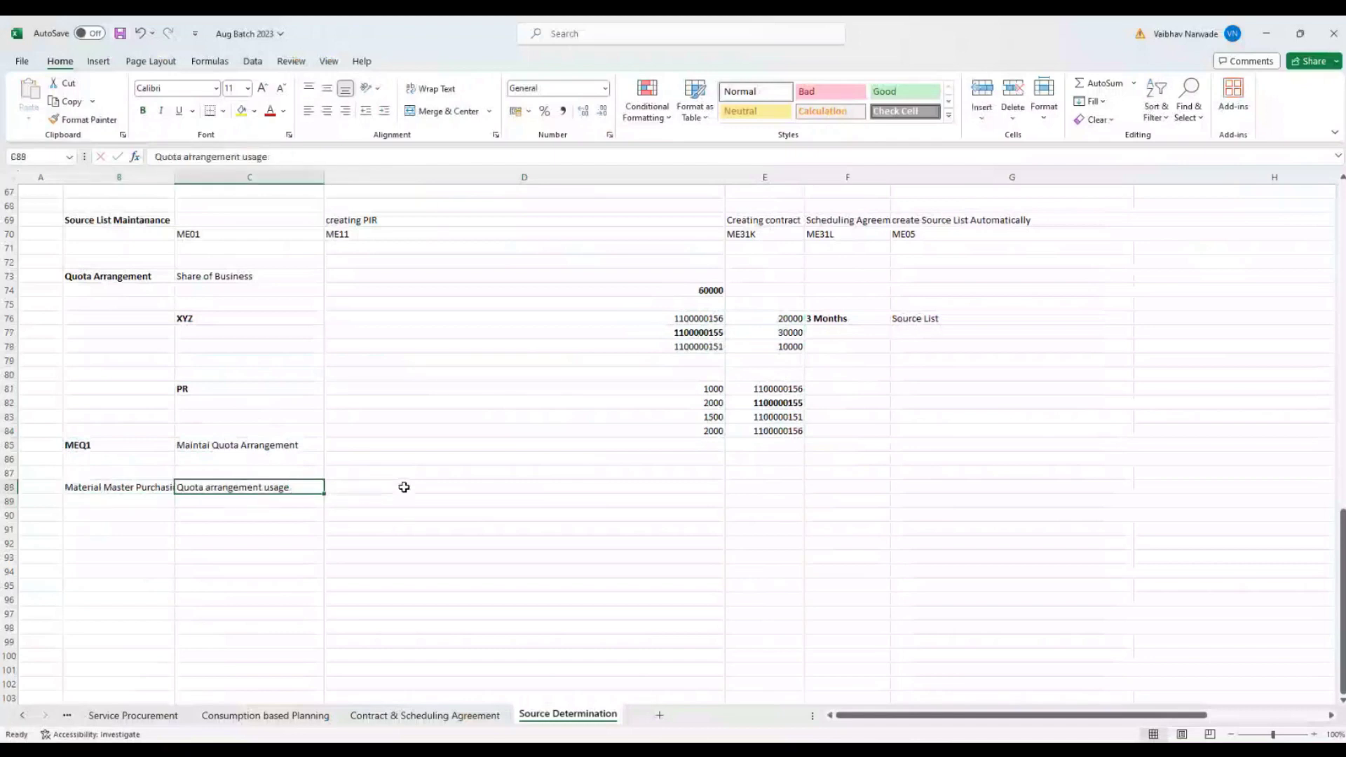
pyautogui.click(119, 35)
pyautogui.click(342, 492)
pyautogui.click(279, 490)
pyautogui.click(81, 447)
pyautogui.click(220, 450)
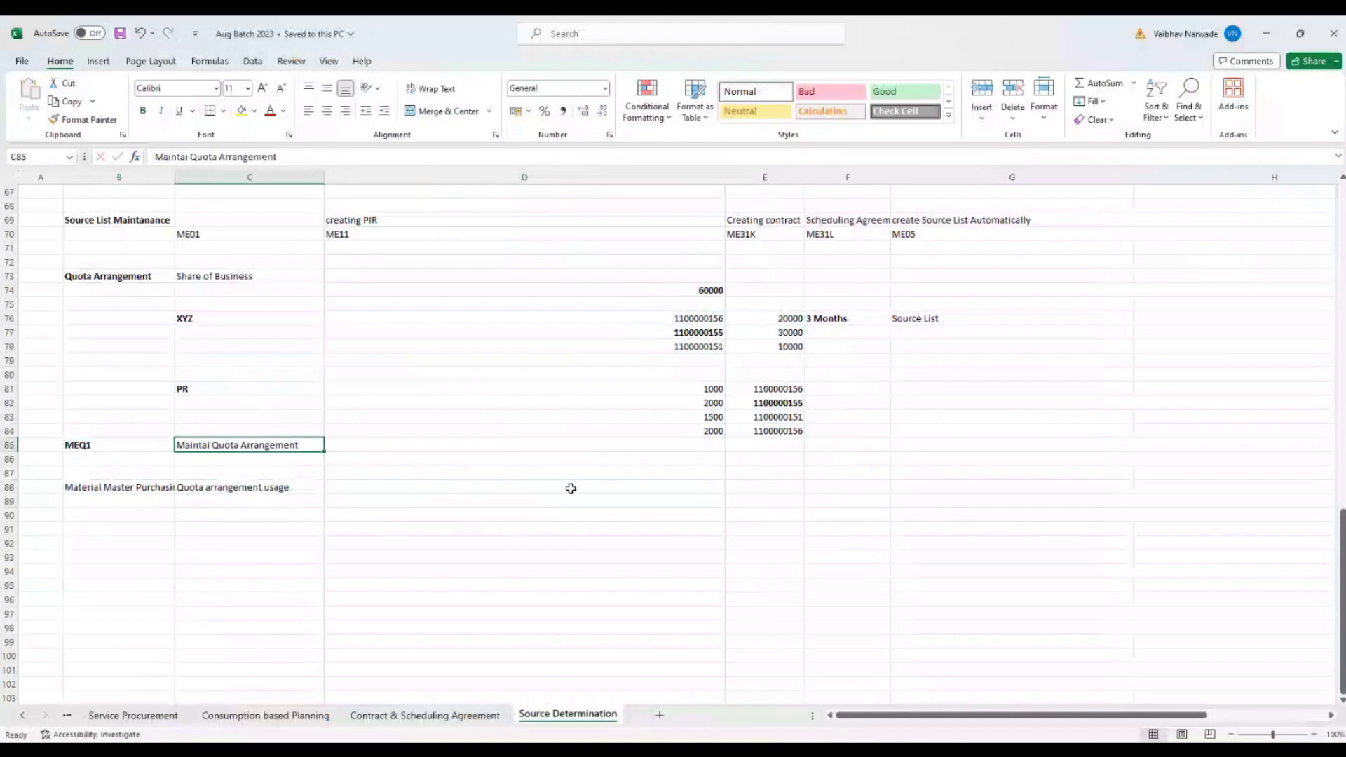
# Step: Switch to the SAP material display session and open material 45000111 for immediate change in the Purchasing view for plant PA11
pyautogui.click(948, 729)
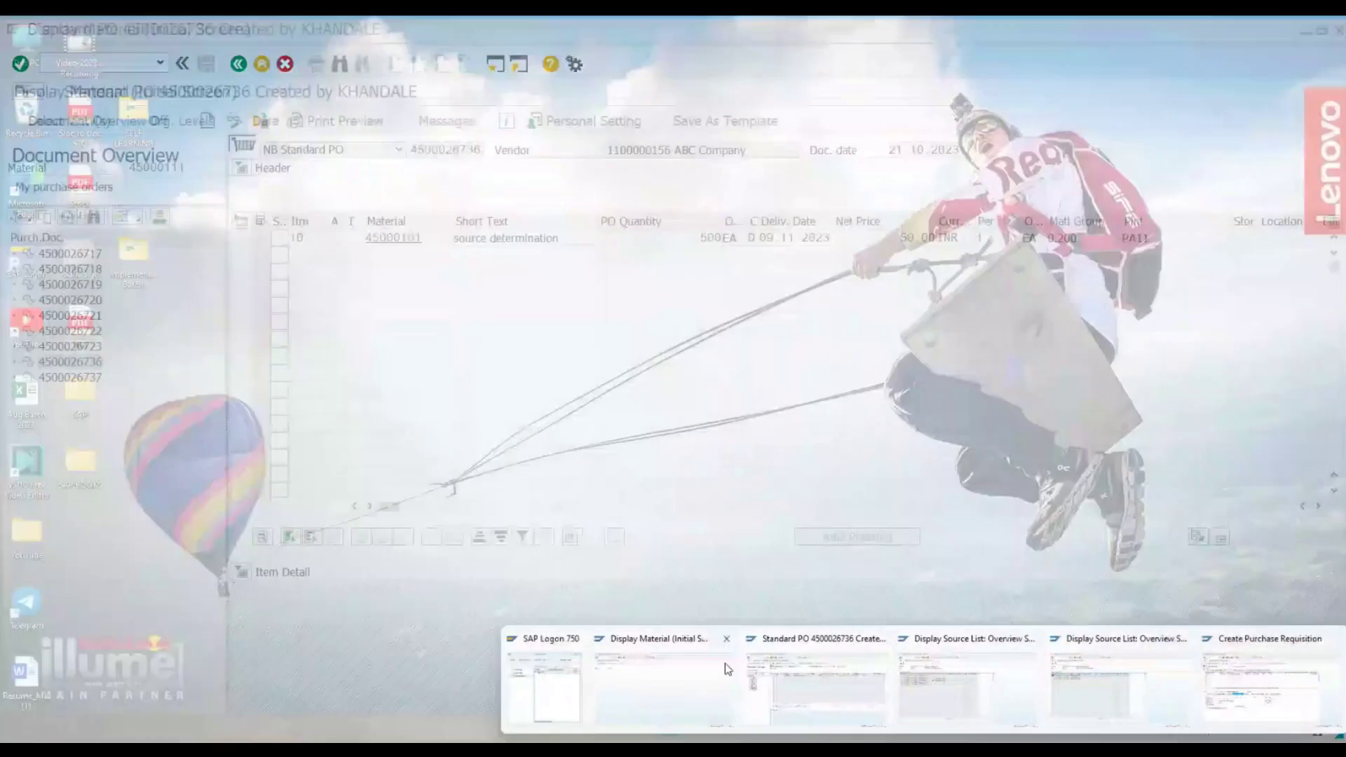
pyautogui.click(722, 658)
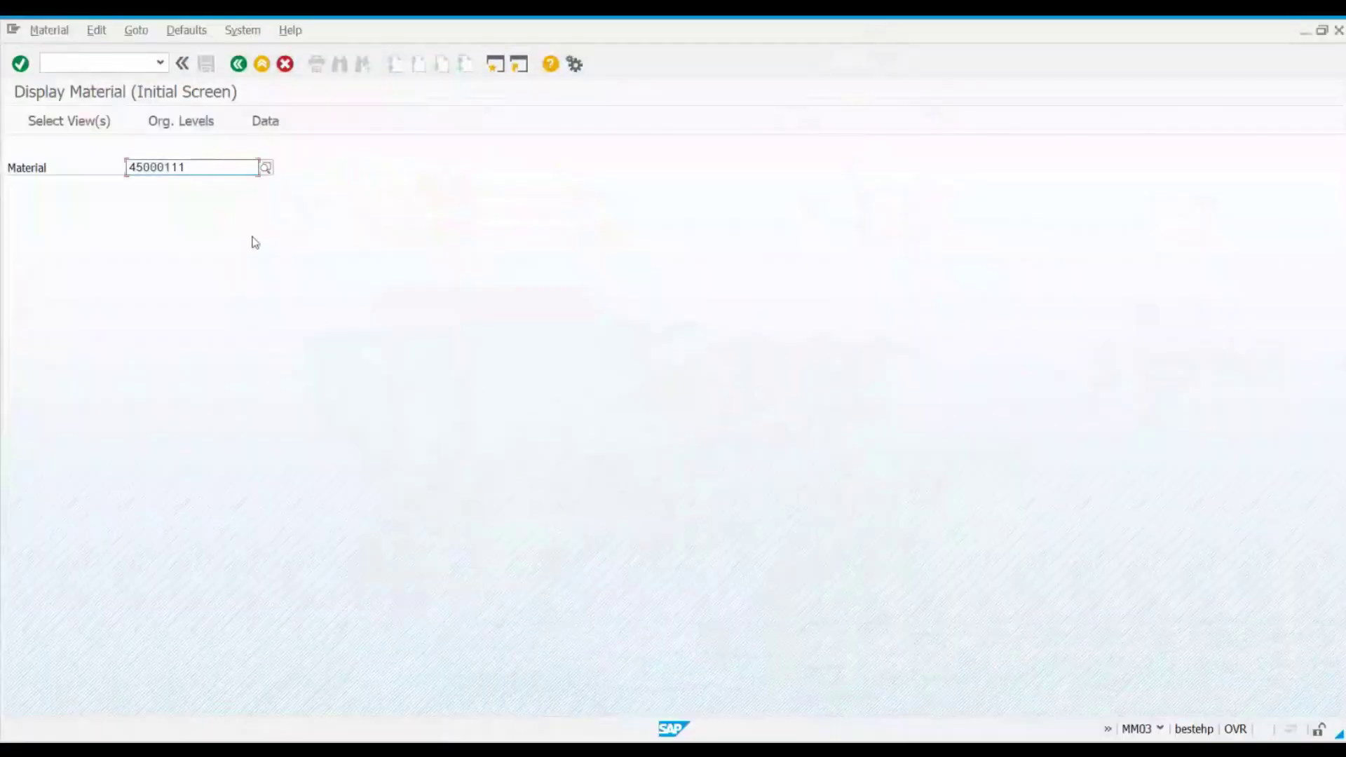
pyautogui.click(49, 30)
pyautogui.moveTo(128, 98)
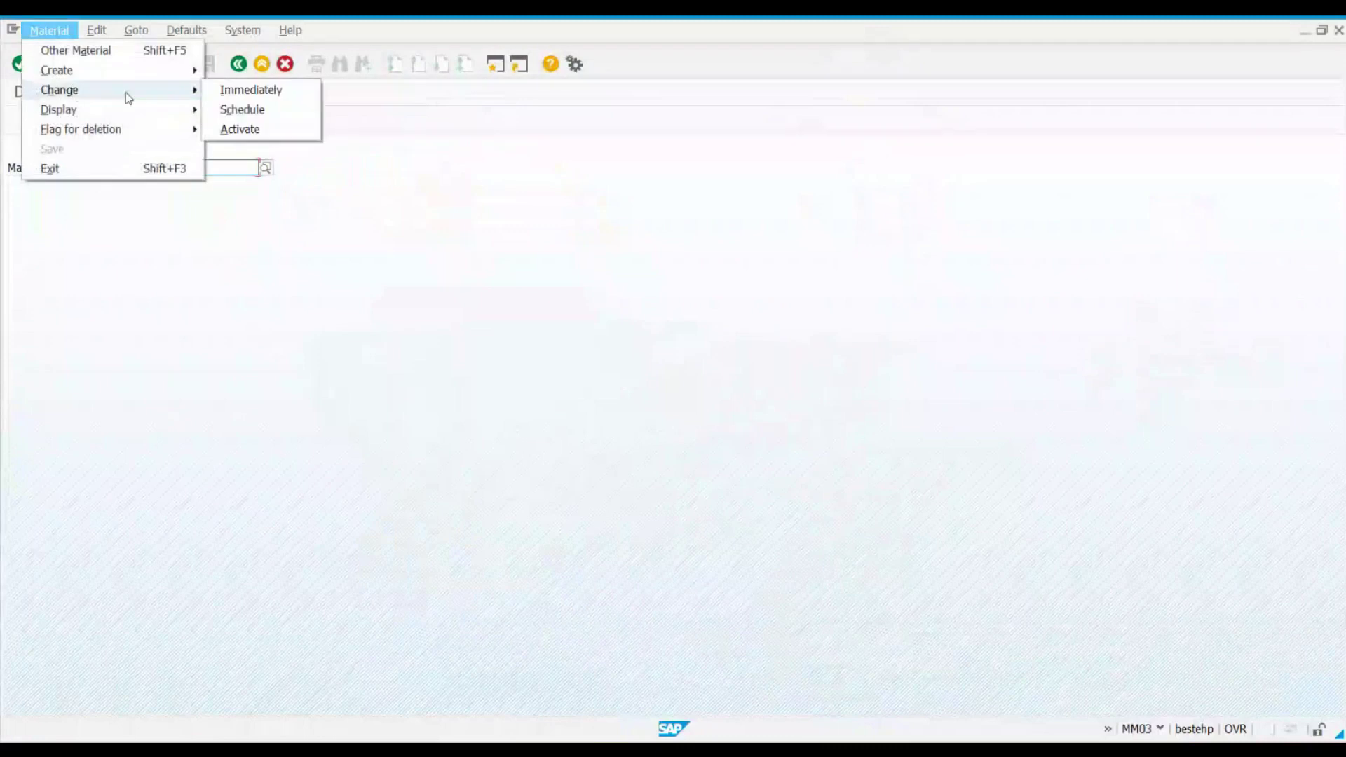
pyautogui.click(255, 91)
pyautogui.press('Return')
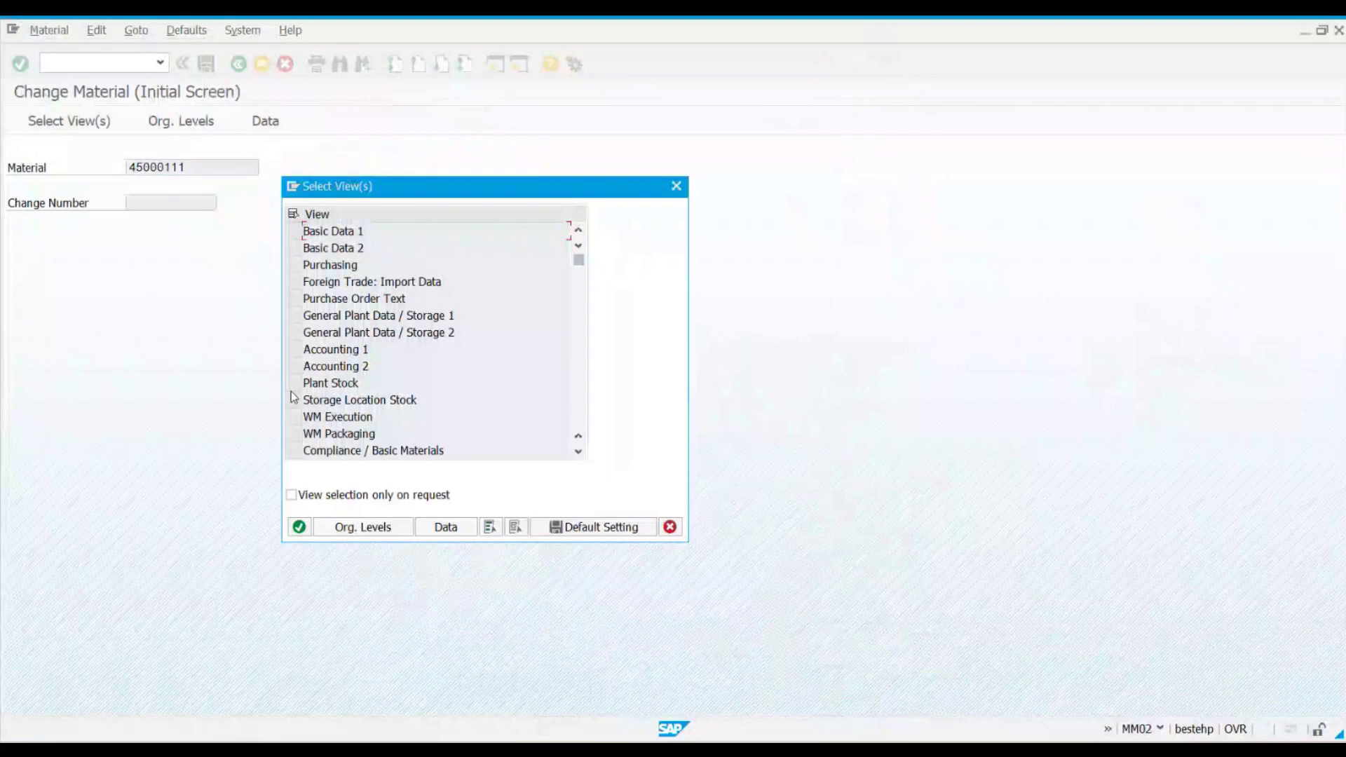
pyautogui.click(293, 265)
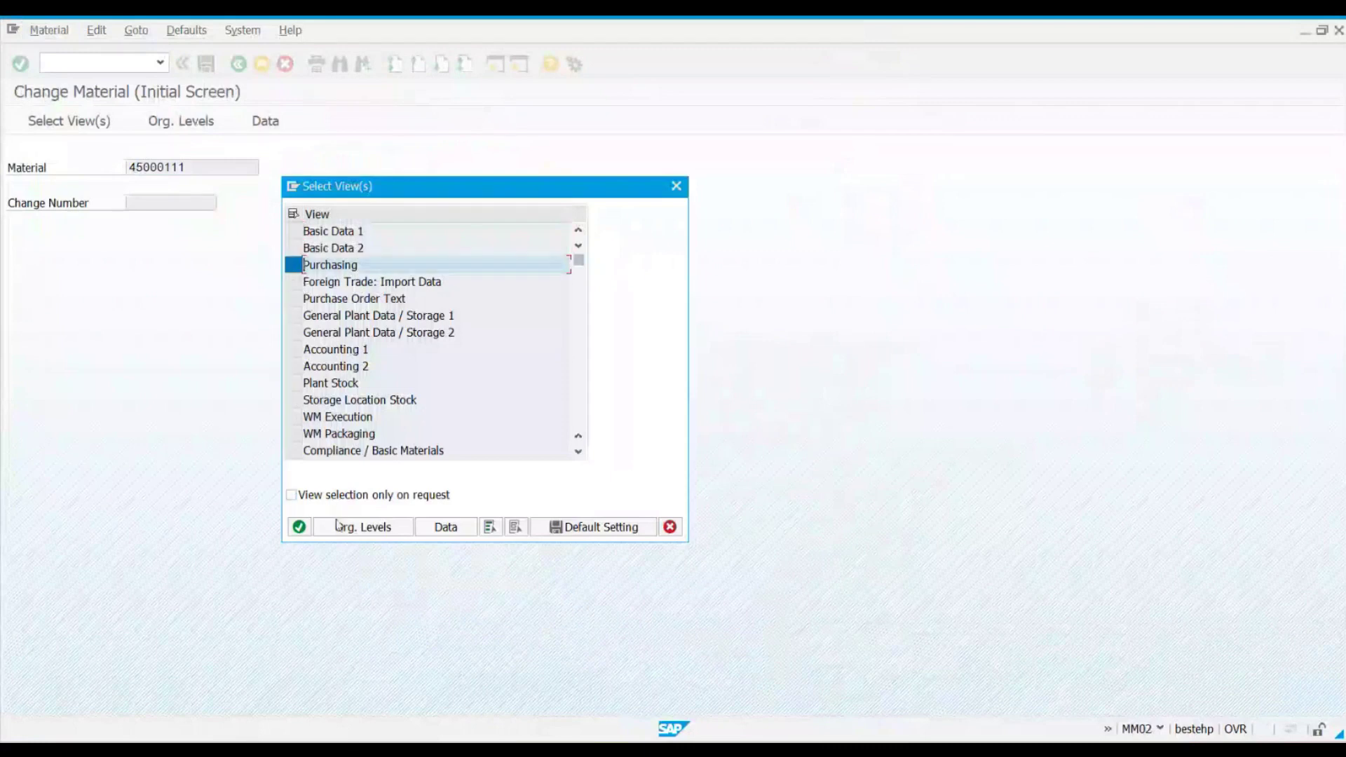
pyautogui.click(299, 526)
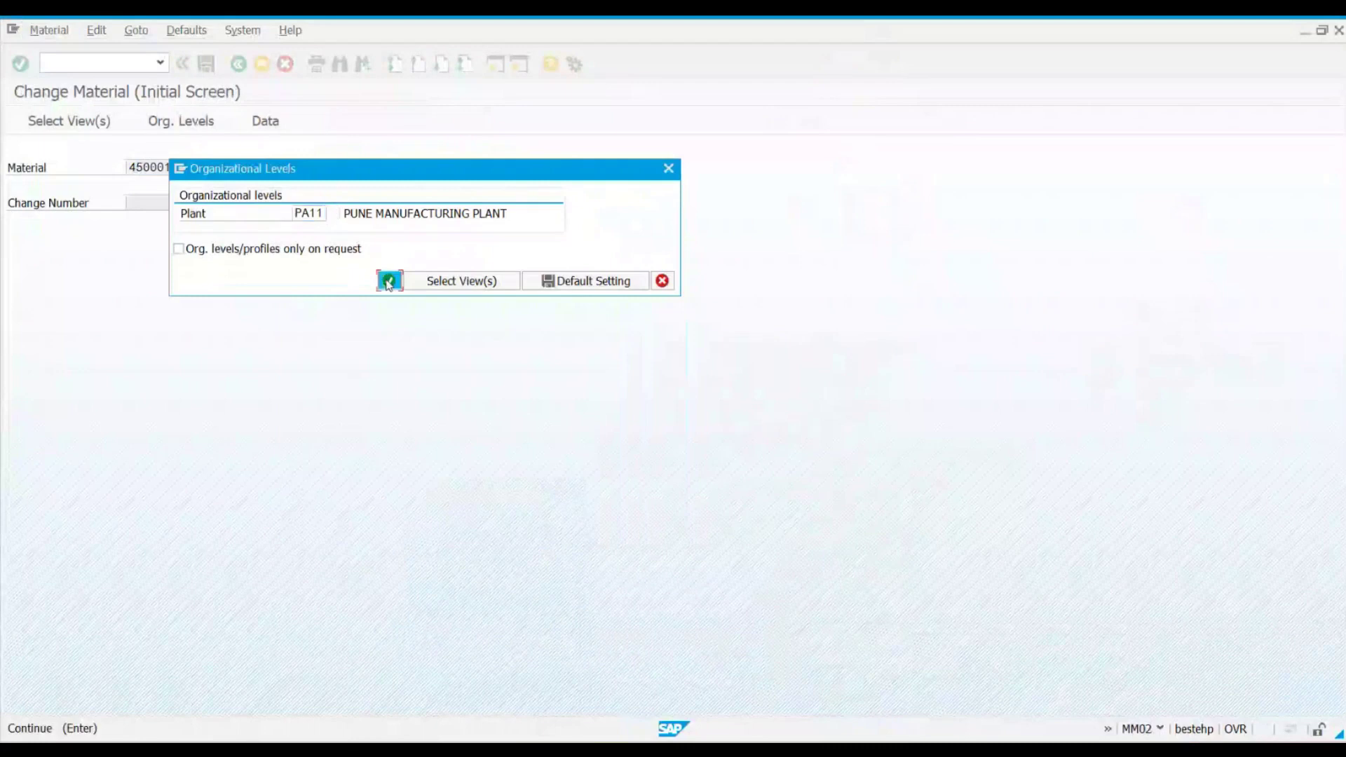
pyautogui.click(389, 280)
# Step: Compare the possible quota arrangement usage entries, set the material's usage to 3, and save the material
pyautogui.click(174, 572)
pyautogui.click(187, 572)
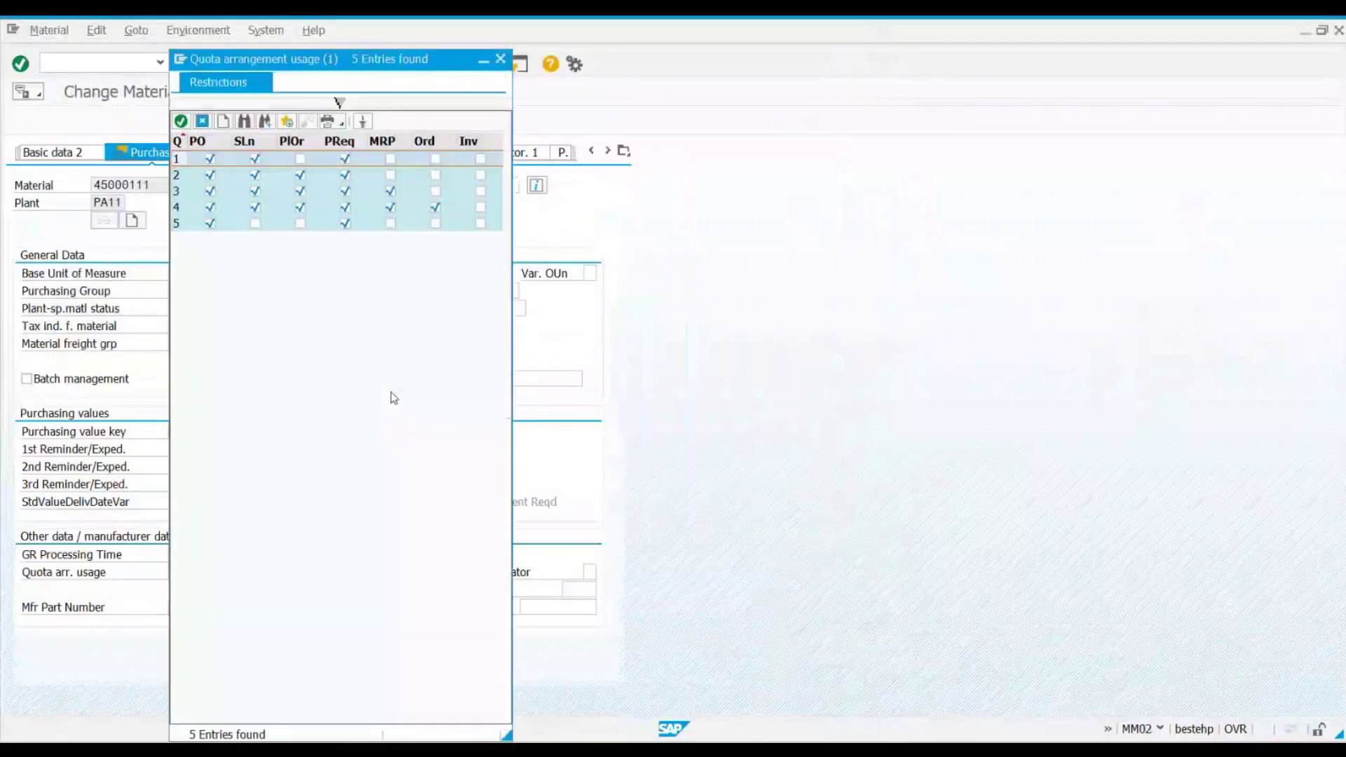
pyautogui.moveTo(371, 67); pyautogui.dragTo(729, 243)
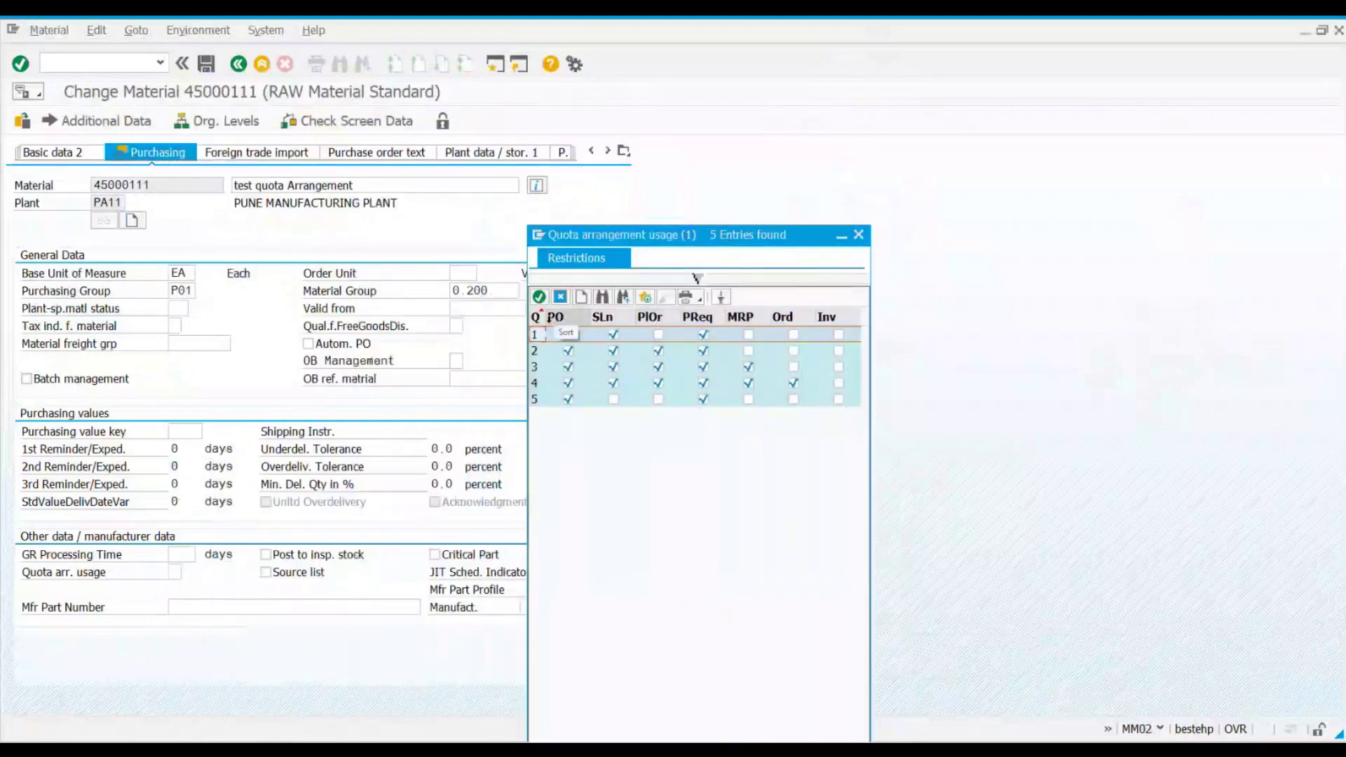
pyautogui.moveTo(545, 318); pyautogui.dragTo(567, 318)
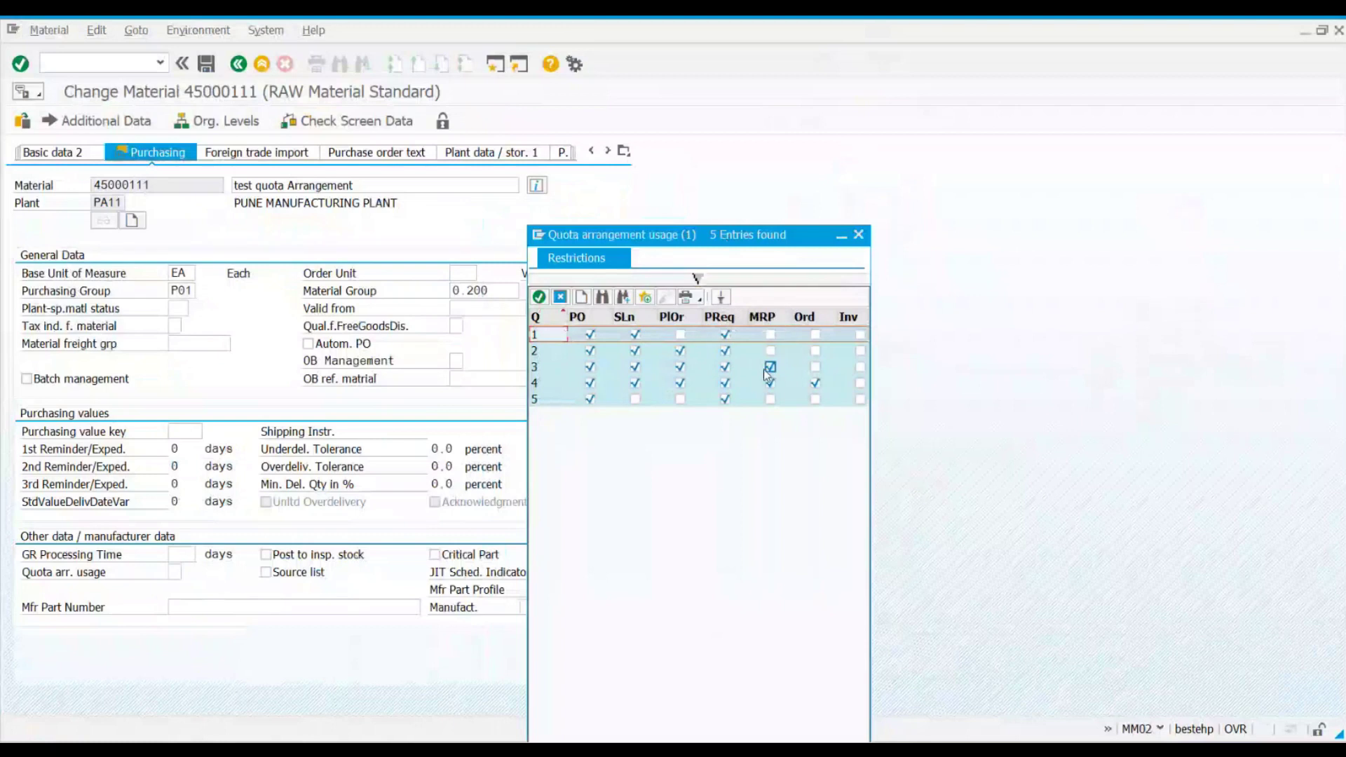
pyautogui.click(813, 383)
pyautogui.doubleClick(541, 370)
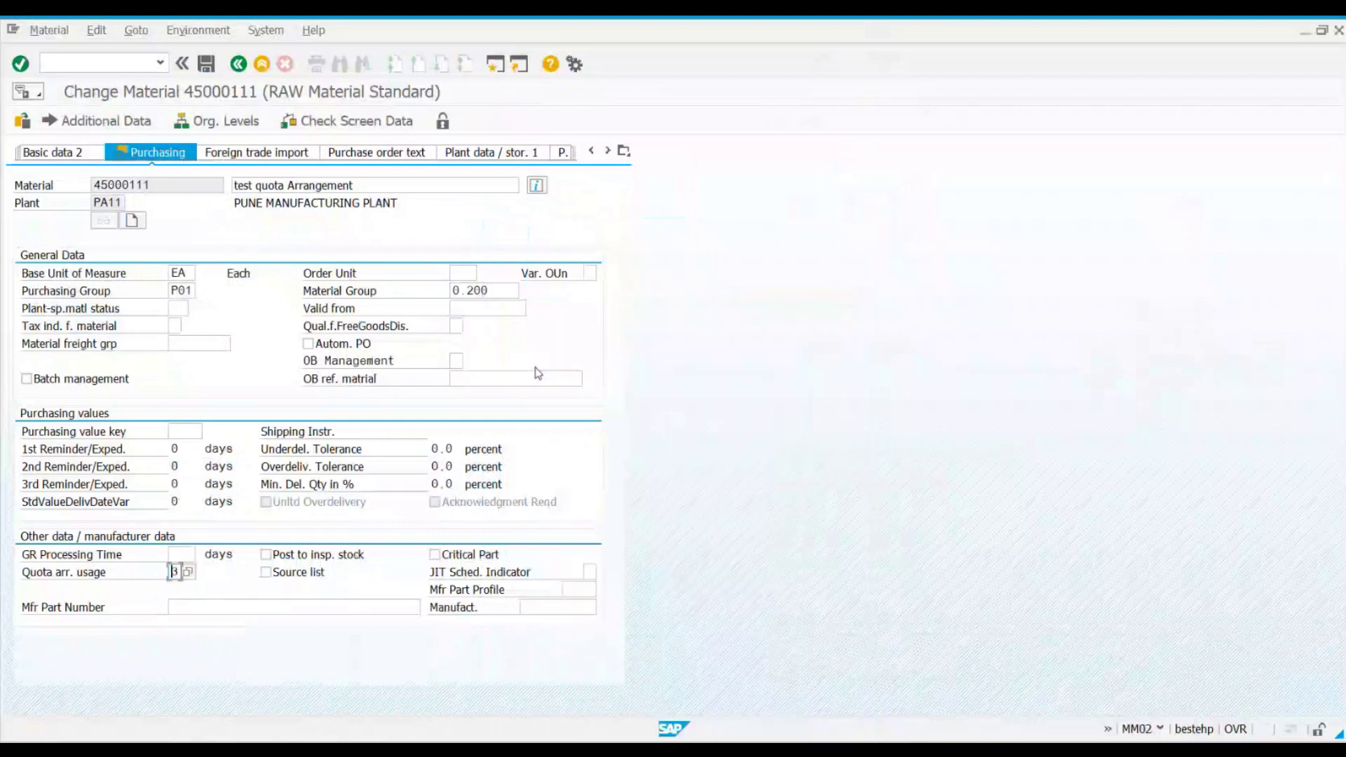
pyautogui.press('Return')
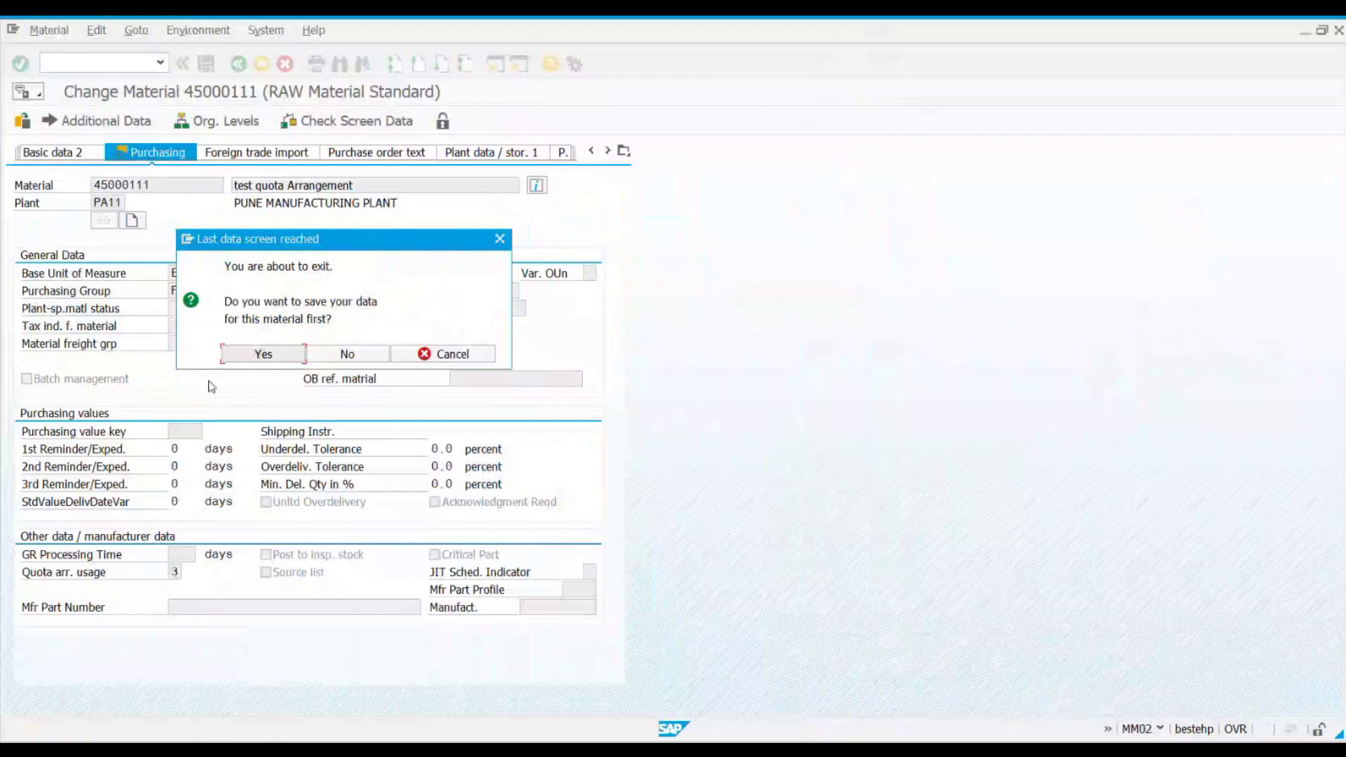
pyautogui.click(242, 354)
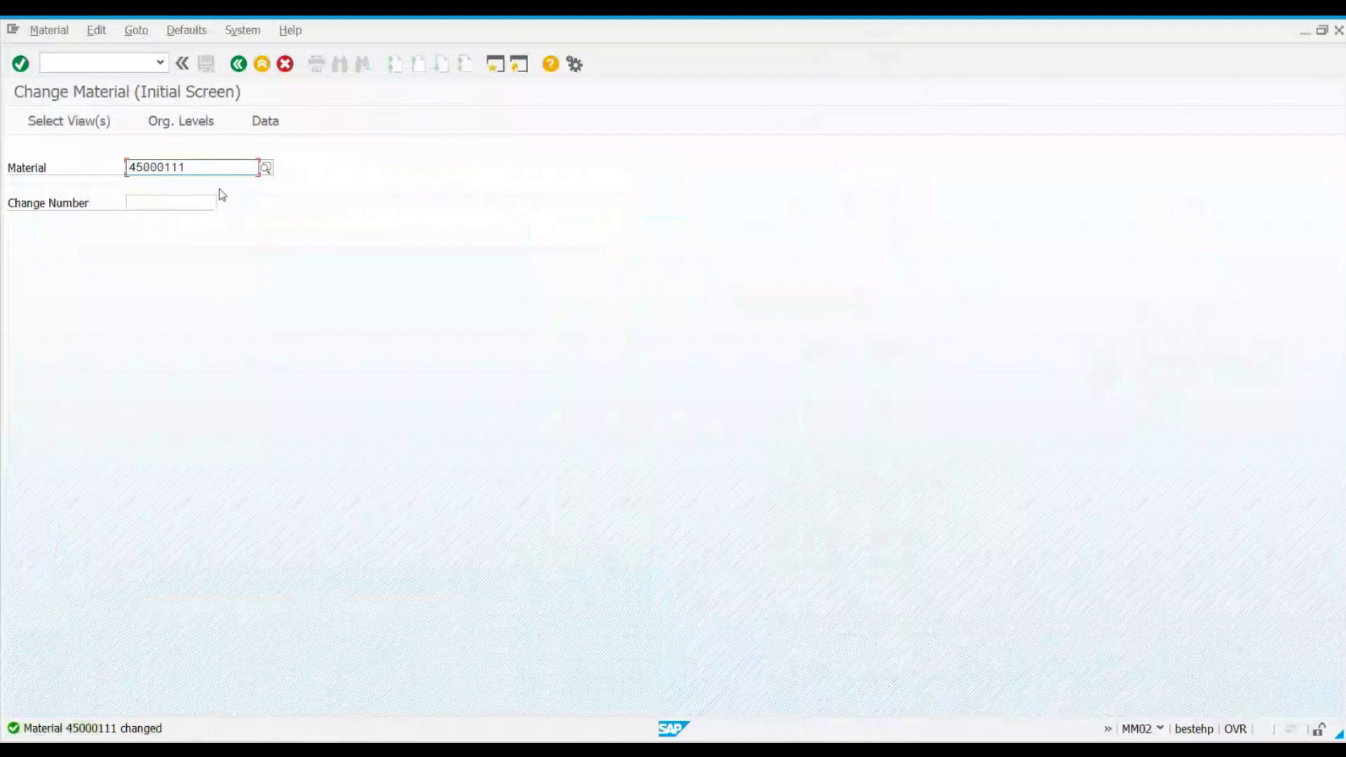
# Step: Copy the material number and open the quota arrangement periods in transaction MEQ1 for material 45000111 and plant PA11
pyautogui.moveTo(182, 166); pyautogui.dragTo(112, 166)
pyautogui.hotkey('ctrl', 'c')
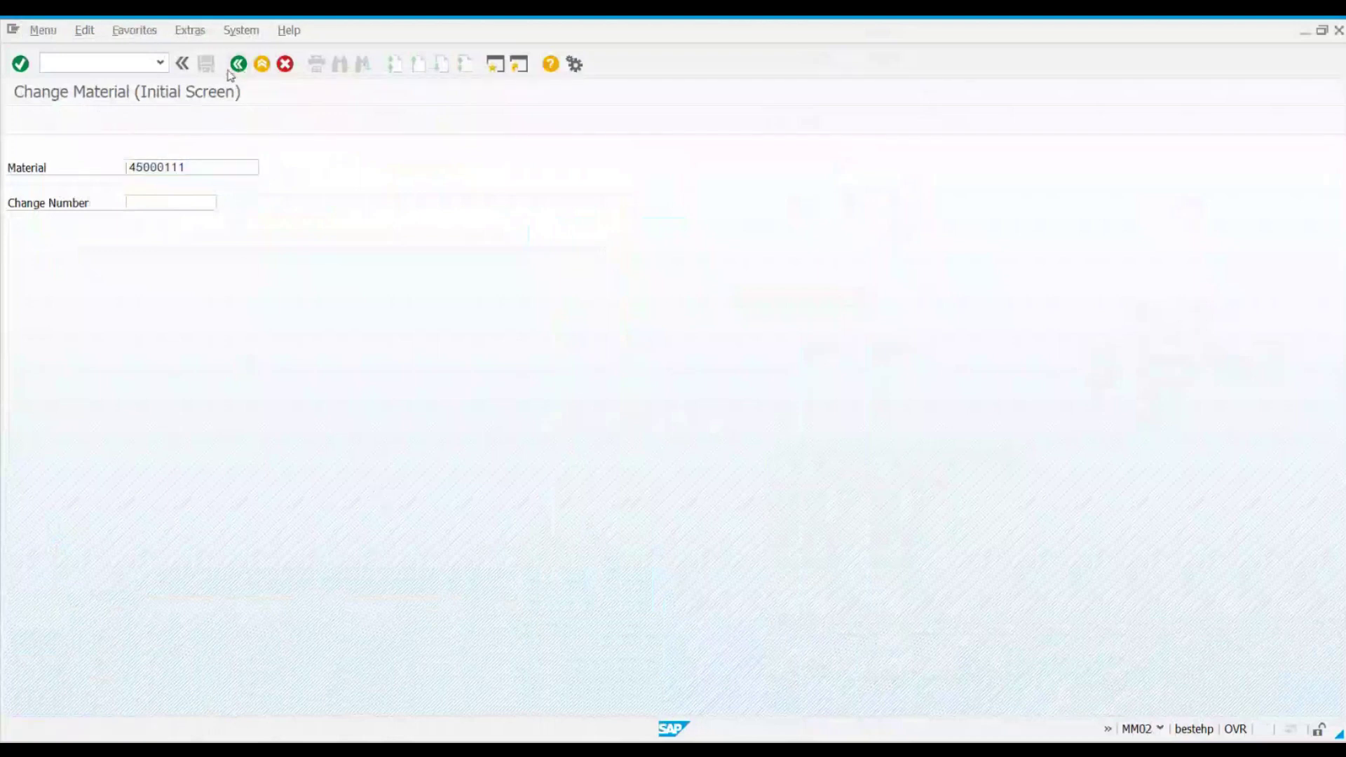
pyautogui.click(238, 64)
pyautogui.write('meq1')
pyautogui.press('Return')
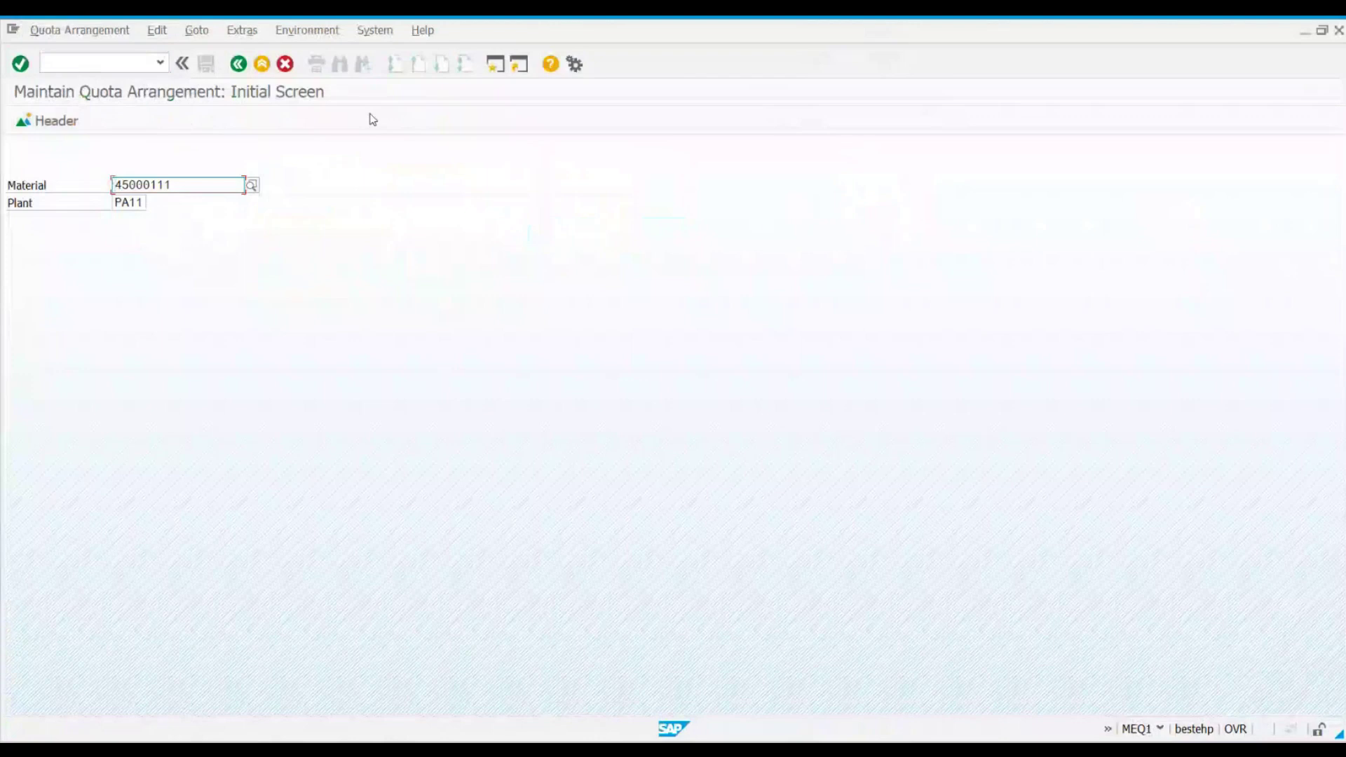
pyautogui.press('Return')
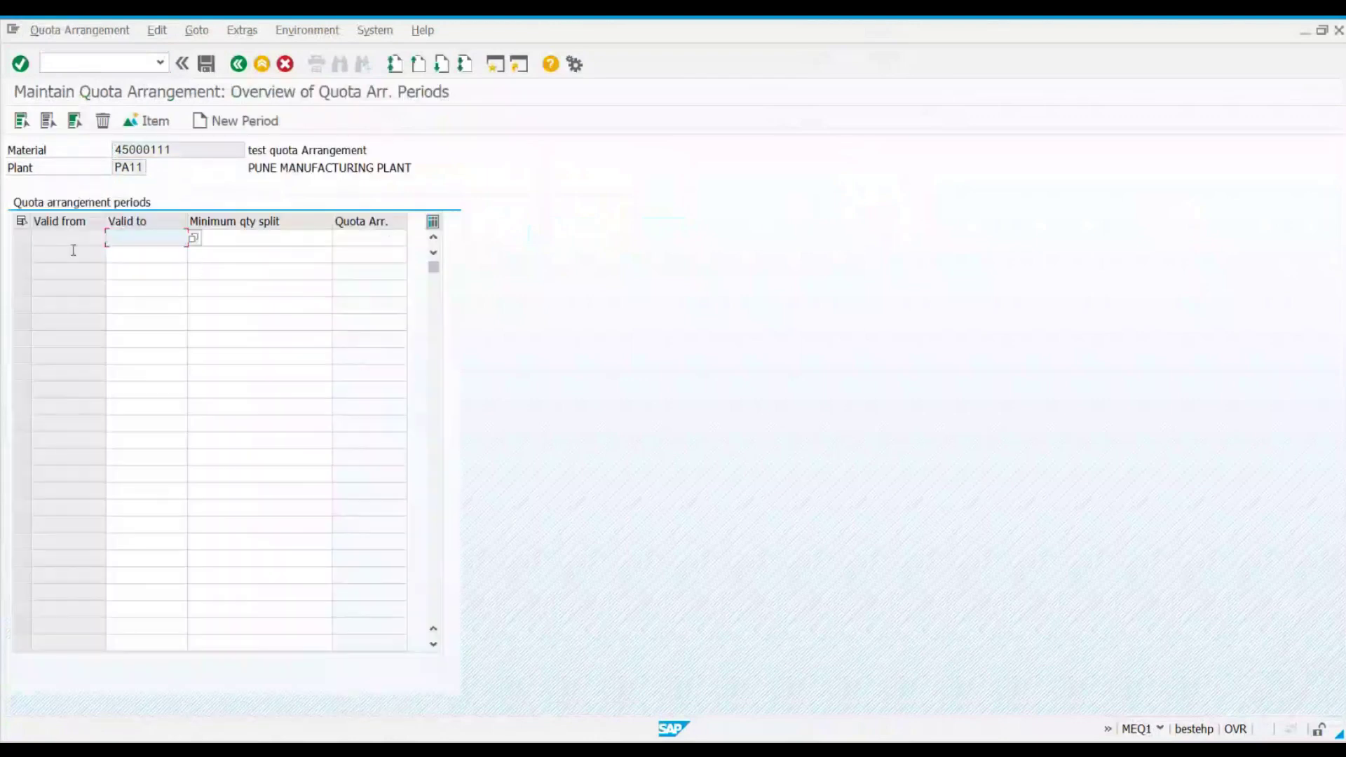
# Step: Enter 23.12.2023 as the valid-to date of a new quota arrangement period
pyautogui.click(49, 236)
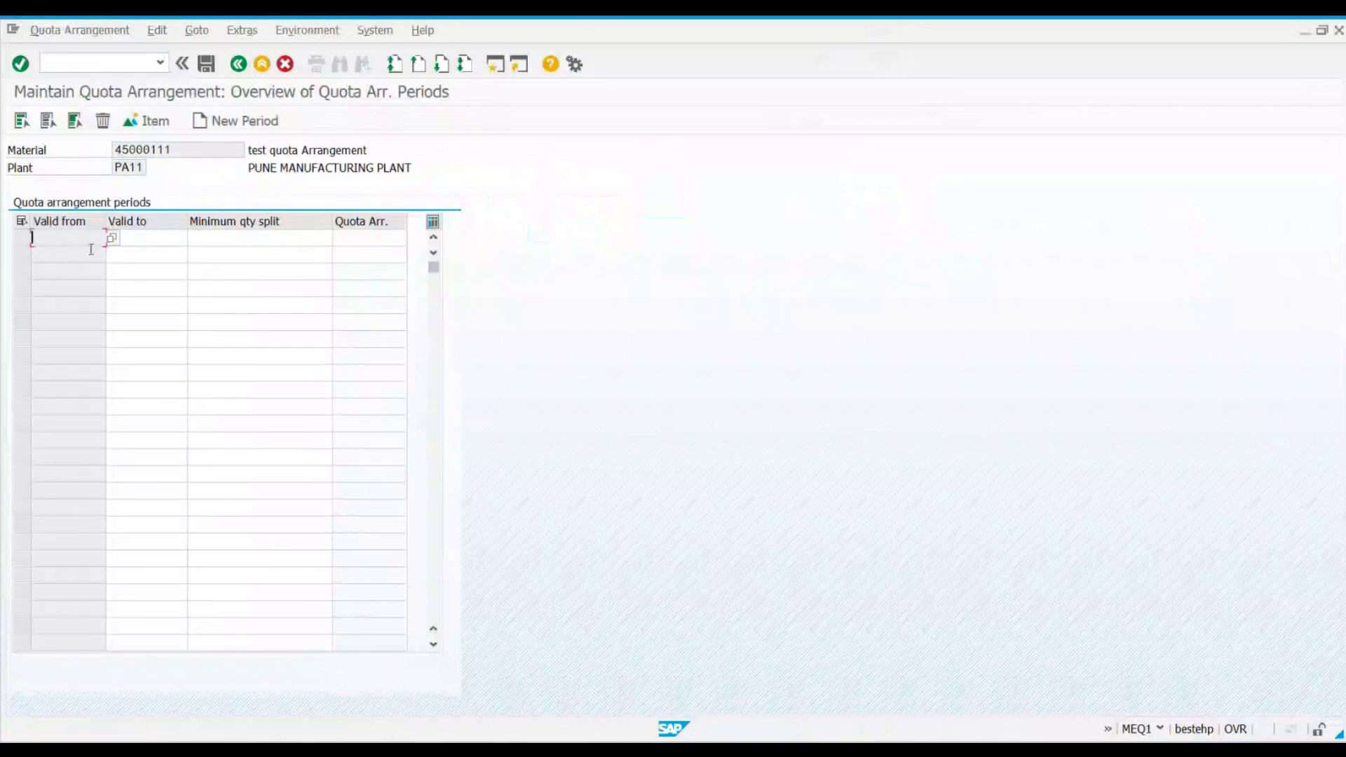
pyautogui.press('F4')
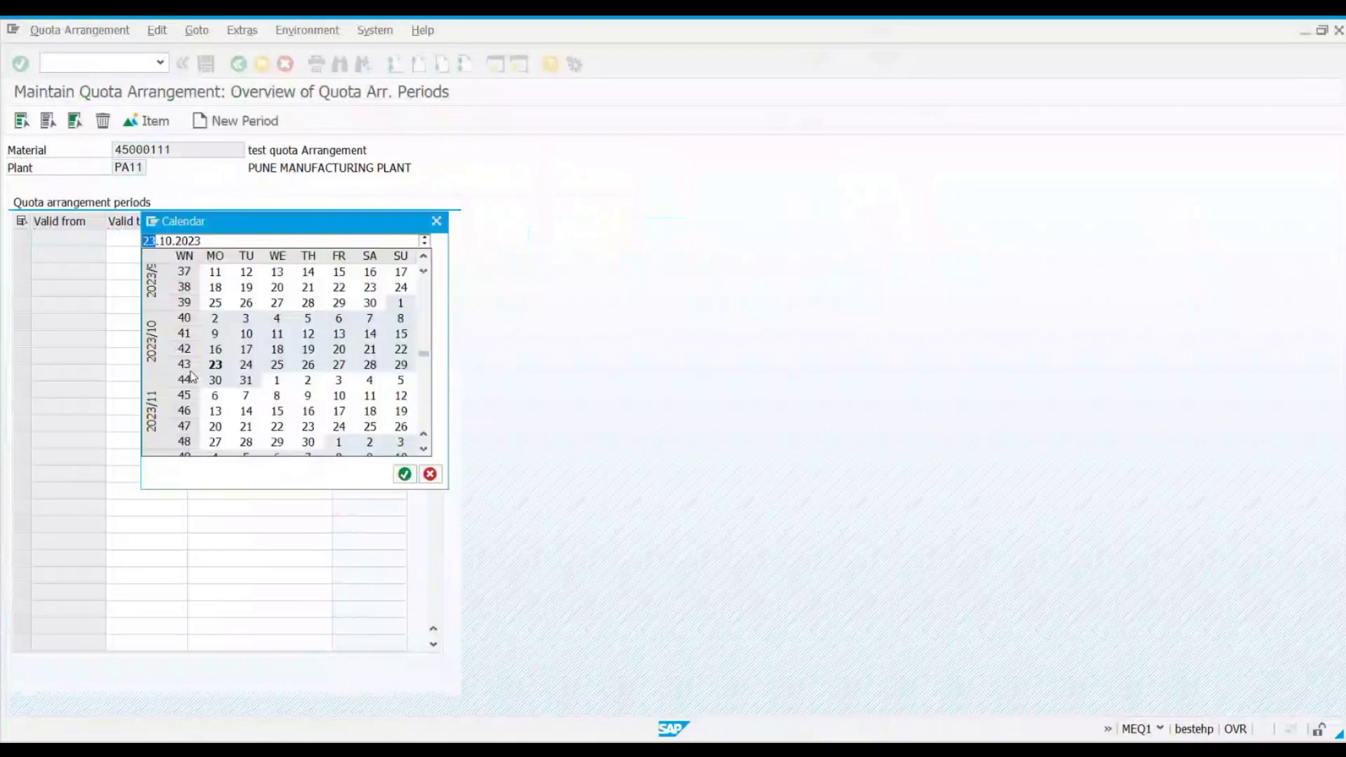
pyautogui.doubleClick(222, 365)
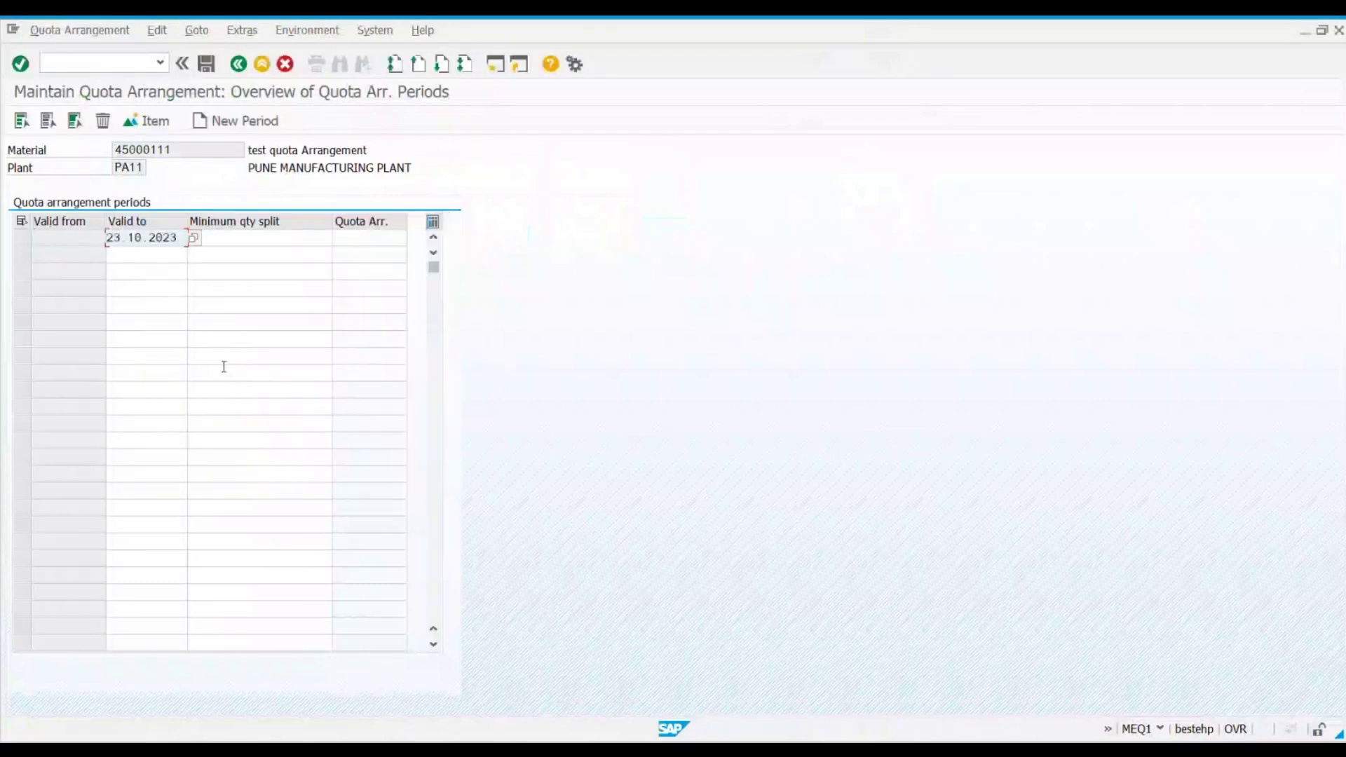
pyautogui.press('F4')
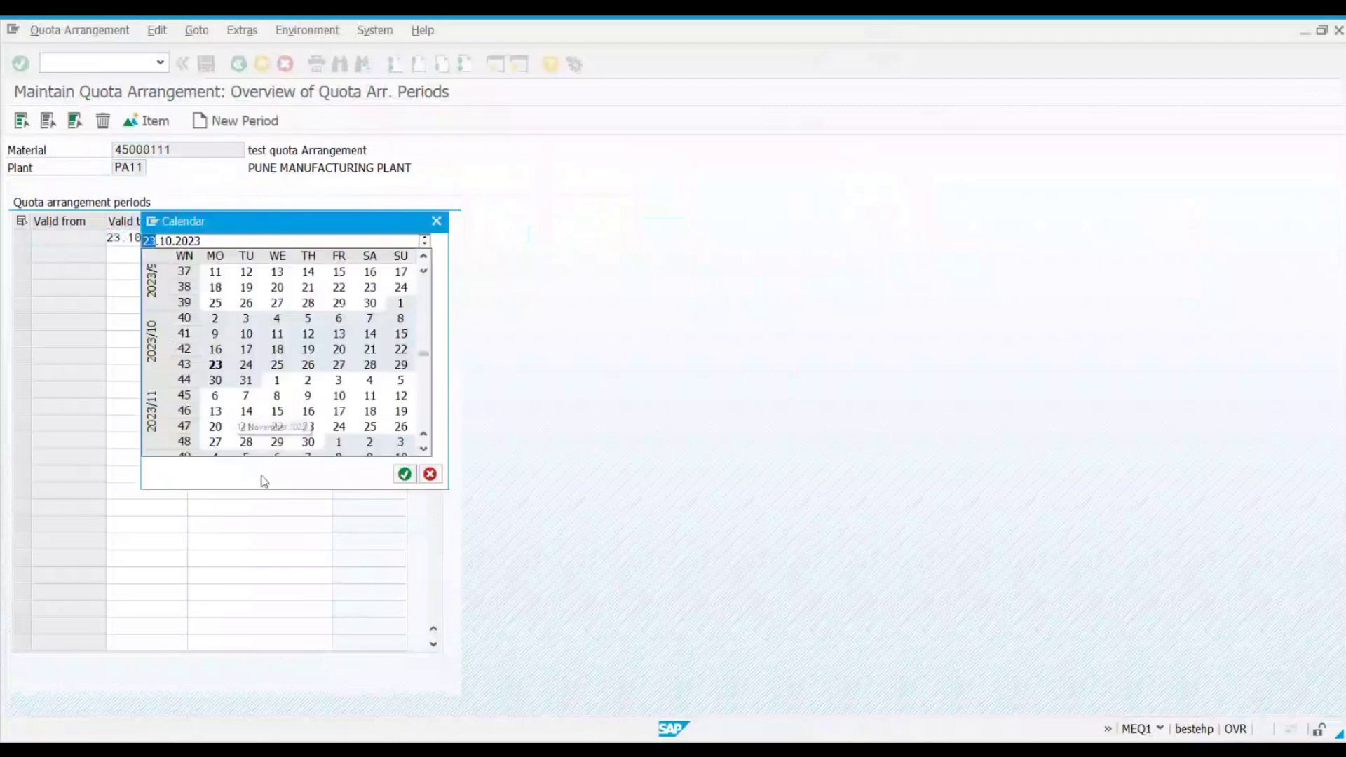
pyautogui.click(436, 221)
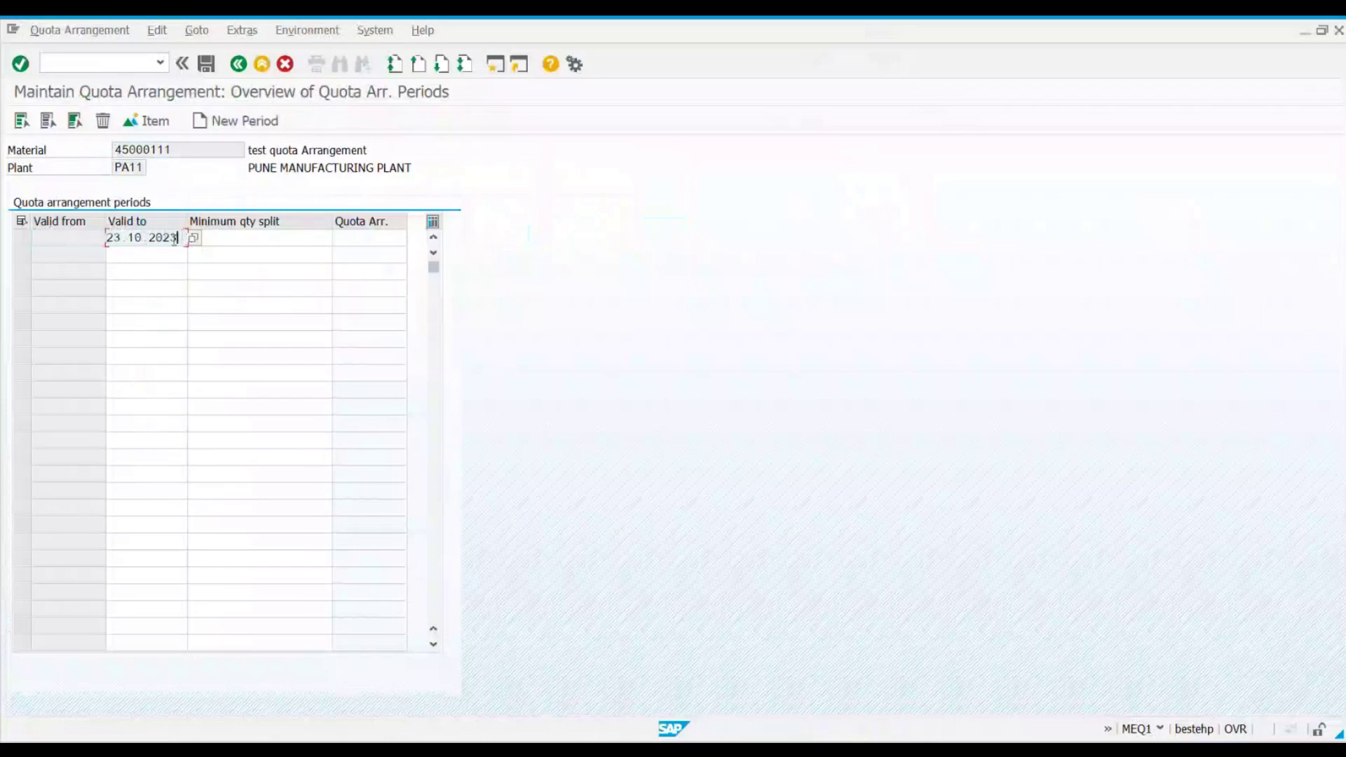
pyautogui.click(142, 239)
pyautogui.press('BackSpace')
pyautogui.write('2.2023')
pyautogui.press('Return')
pyautogui.click(72, 249)
pyautogui.click(165, 242)
# Step: Open the items of the new period and set the first item's procurement type to F, external procurement
pyautogui.click(28, 240)
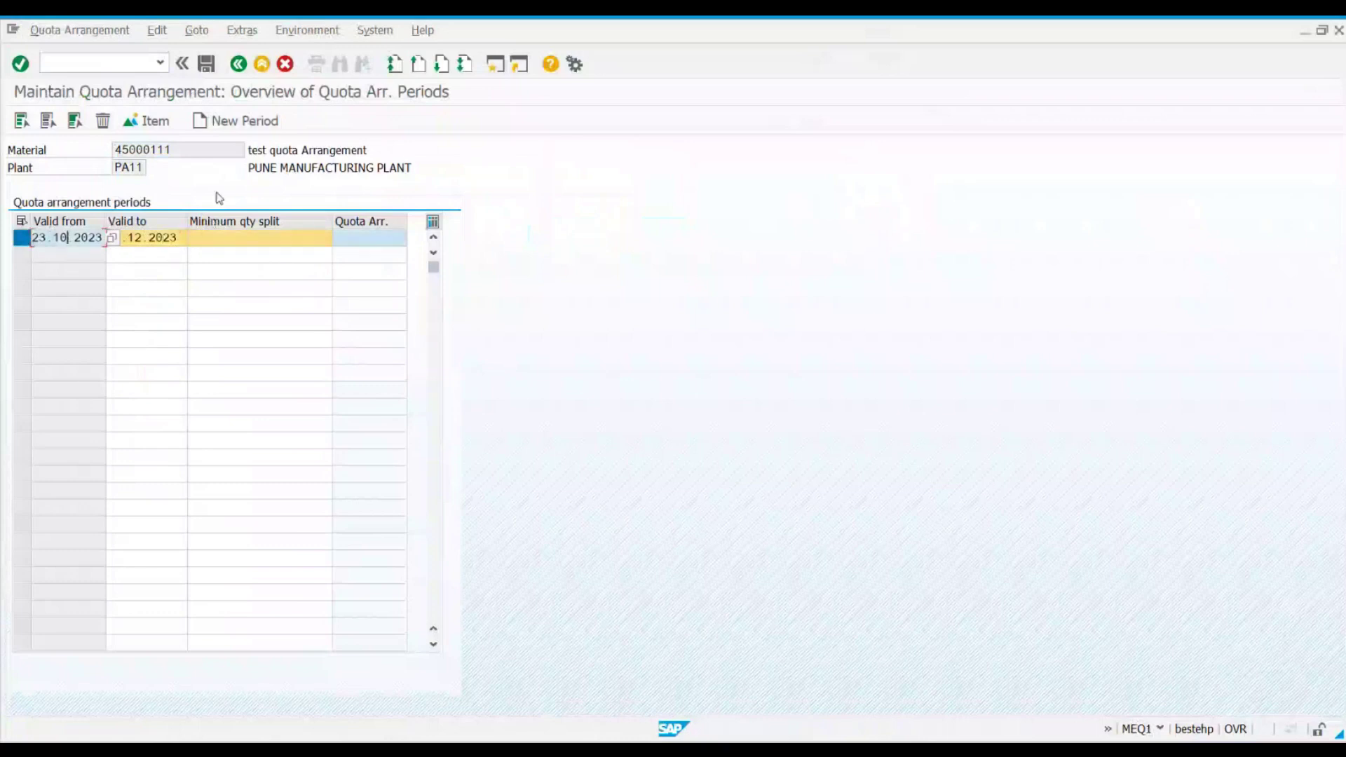
pyautogui.click(154, 122)
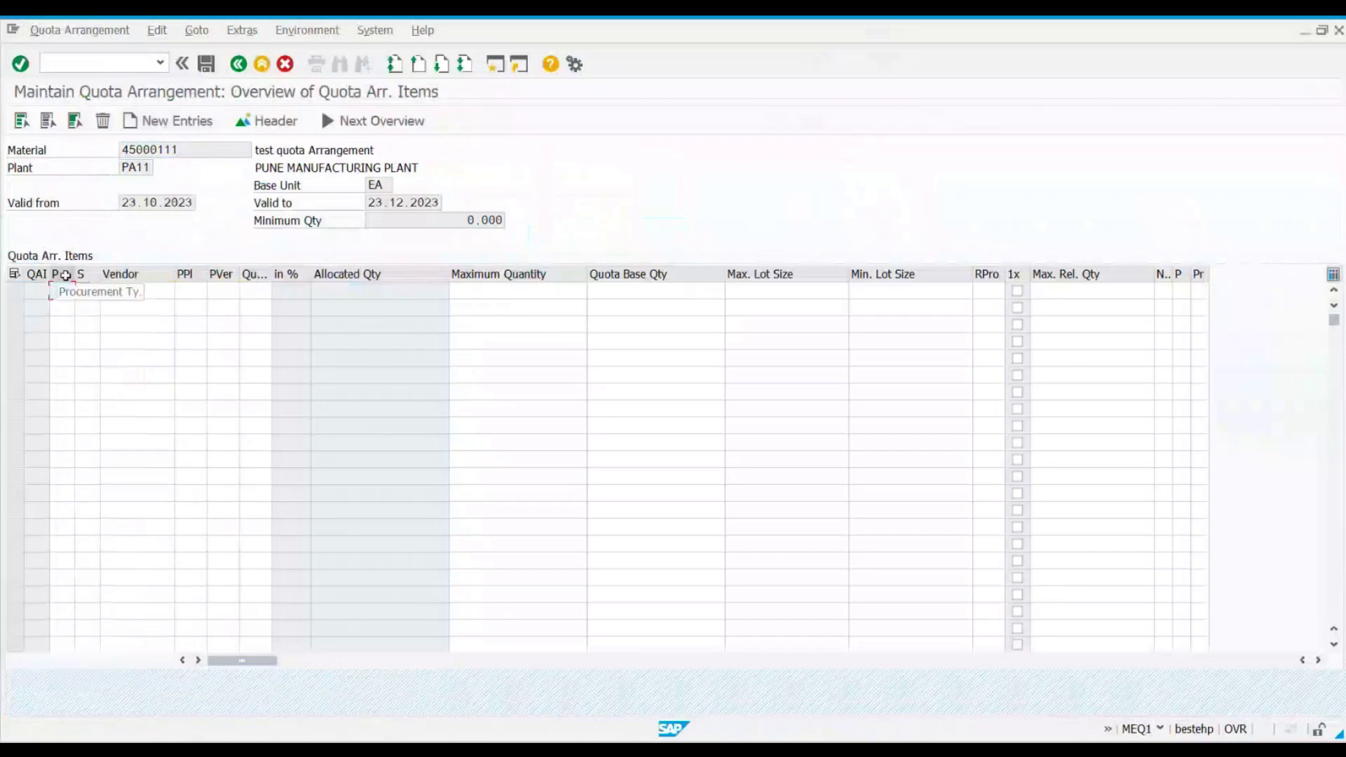
pyautogui.click(81, 290)
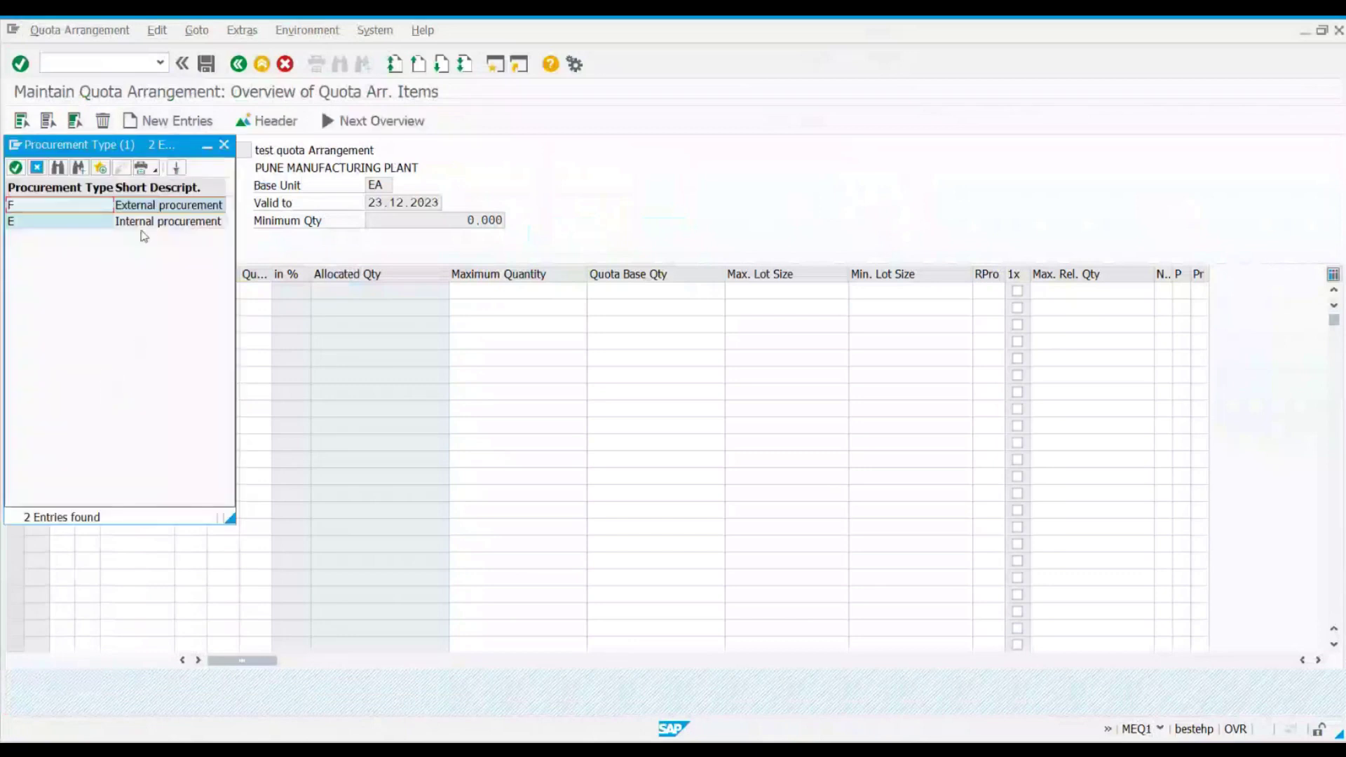
pyautogui.doubleClick(55, 206)
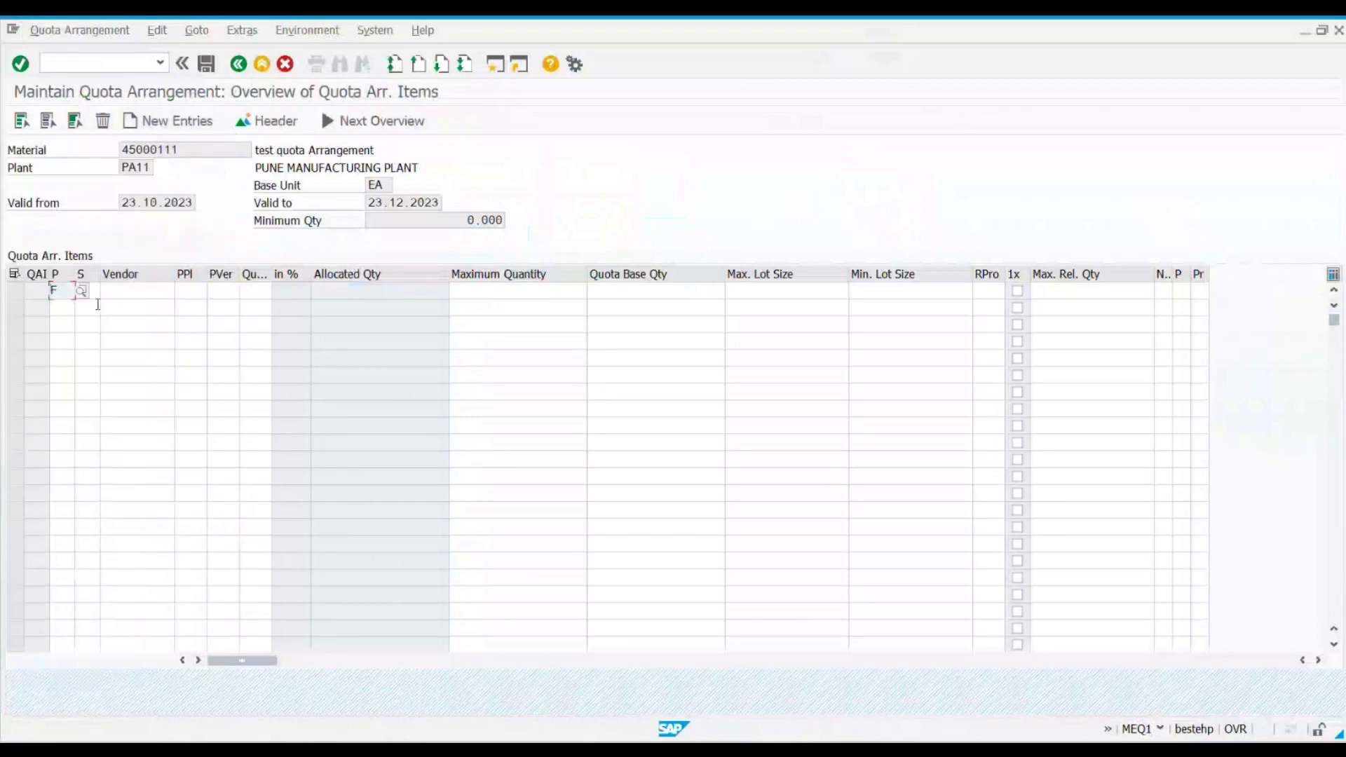
# Step: Copy the first vendor number from the material's displayed source list into the first quota item
pyautogui.click(160, 295)
pyautogui.hotkey('alt', 'Tab')
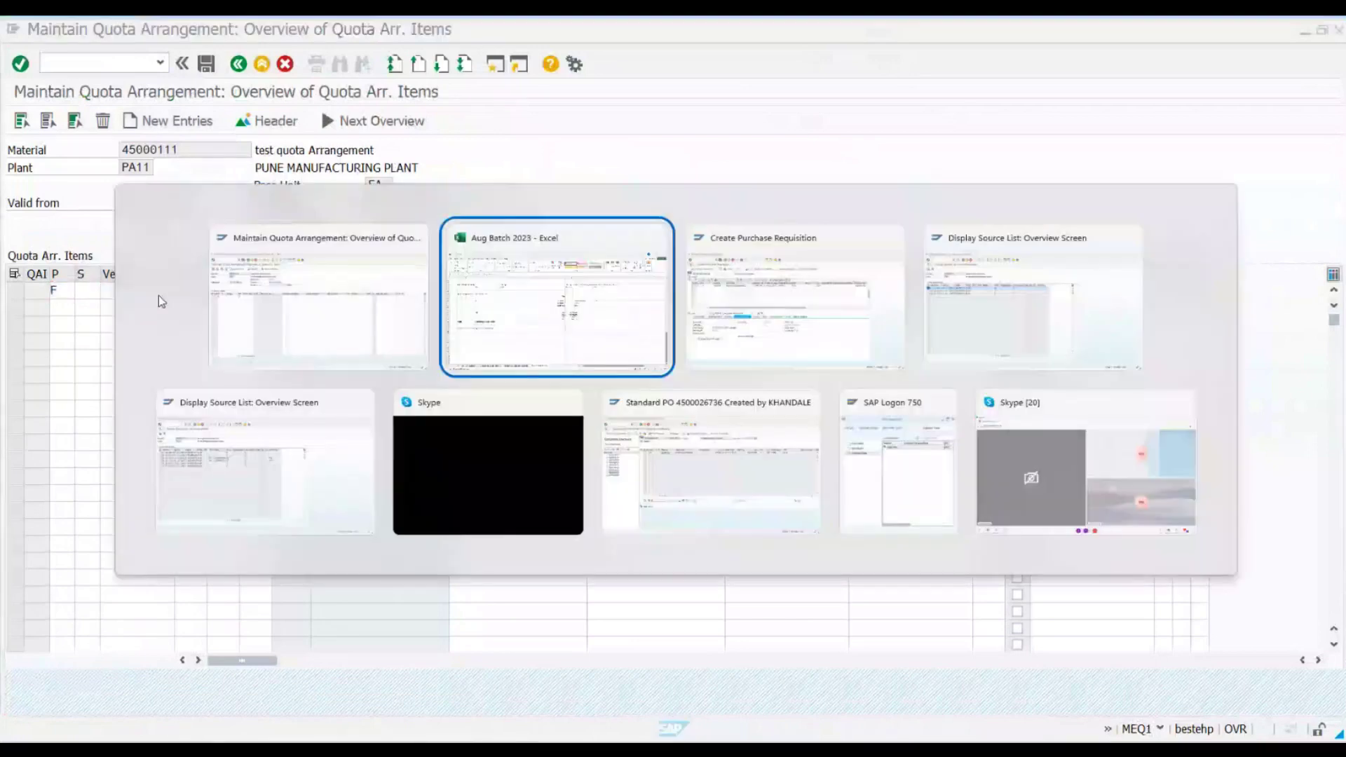
pyautogui.hotkey('alt', 'Tab')
pyautogui.hotkey('alt', 'Tab')
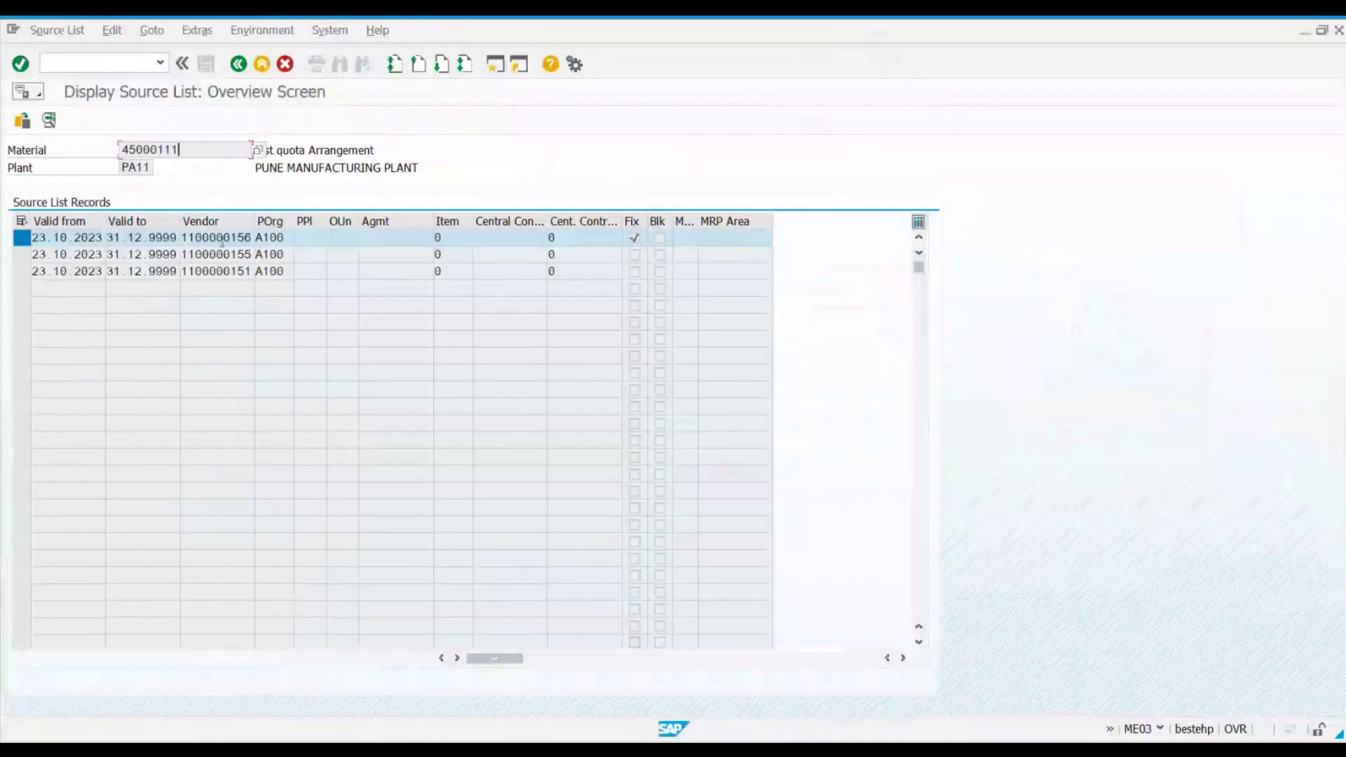
pyautogui.moveTo(184, 237); pyautogui.dragTo(258, 239)
pyautogui.hotkey('alt', 'Tab')
pyautogui.click(128, 291)
pyautogui.hotkey('ctrl', 'v')
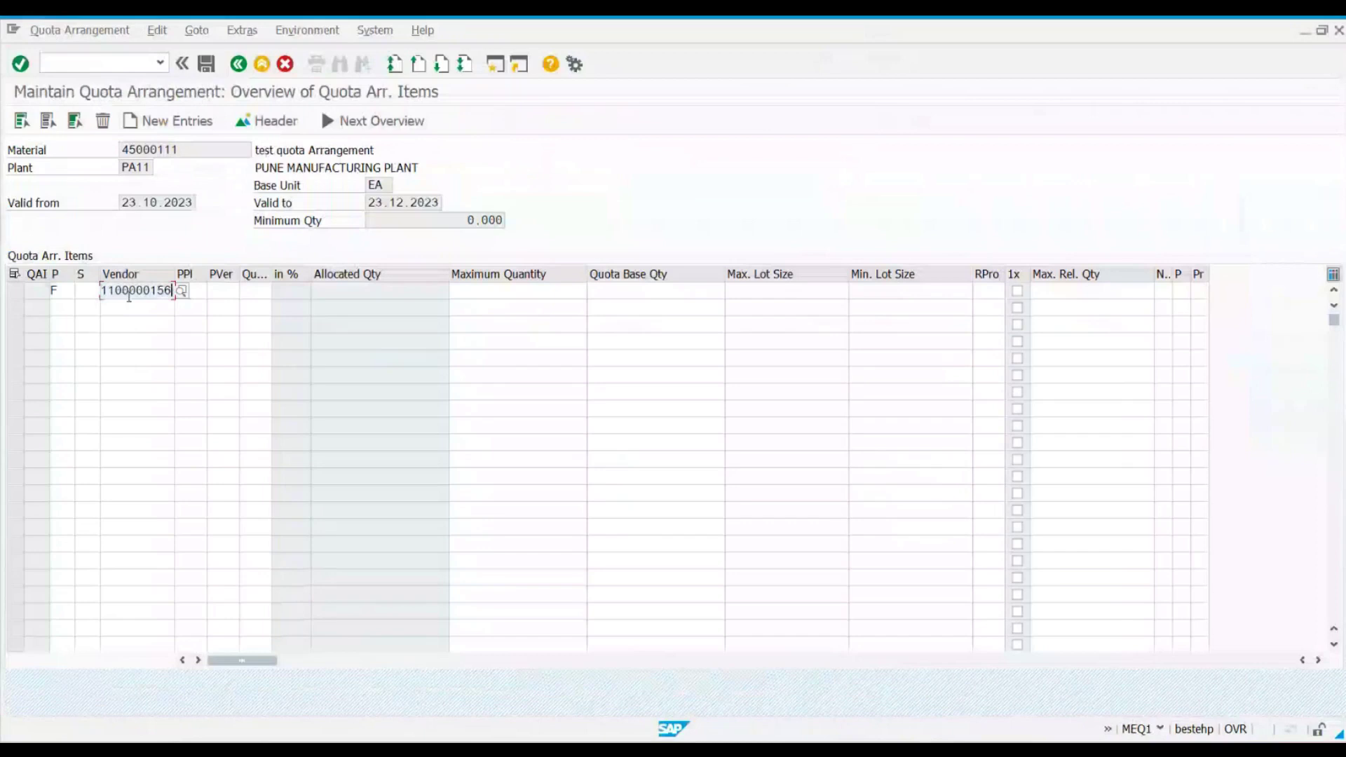
# Step: Check the first vendor's planned quantity in the Aug Batch 2023 Excel workbook and set the first item's quota to 20
pyautogui.hotkey('alt', 'Tab')
pyautogui.hotkey('alt', 'Tab')
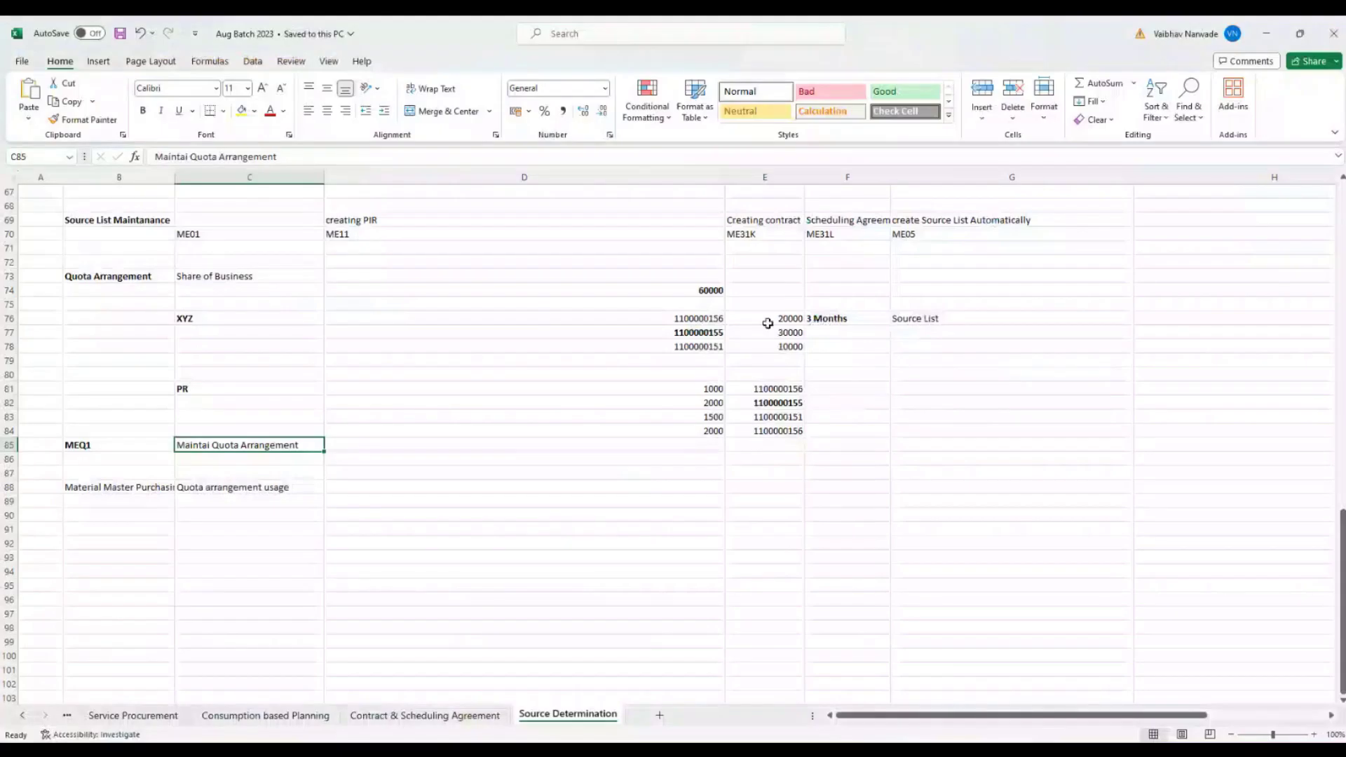
pyautogui.moveTo(715, 321); pyautogui.dragTo(717, 332)
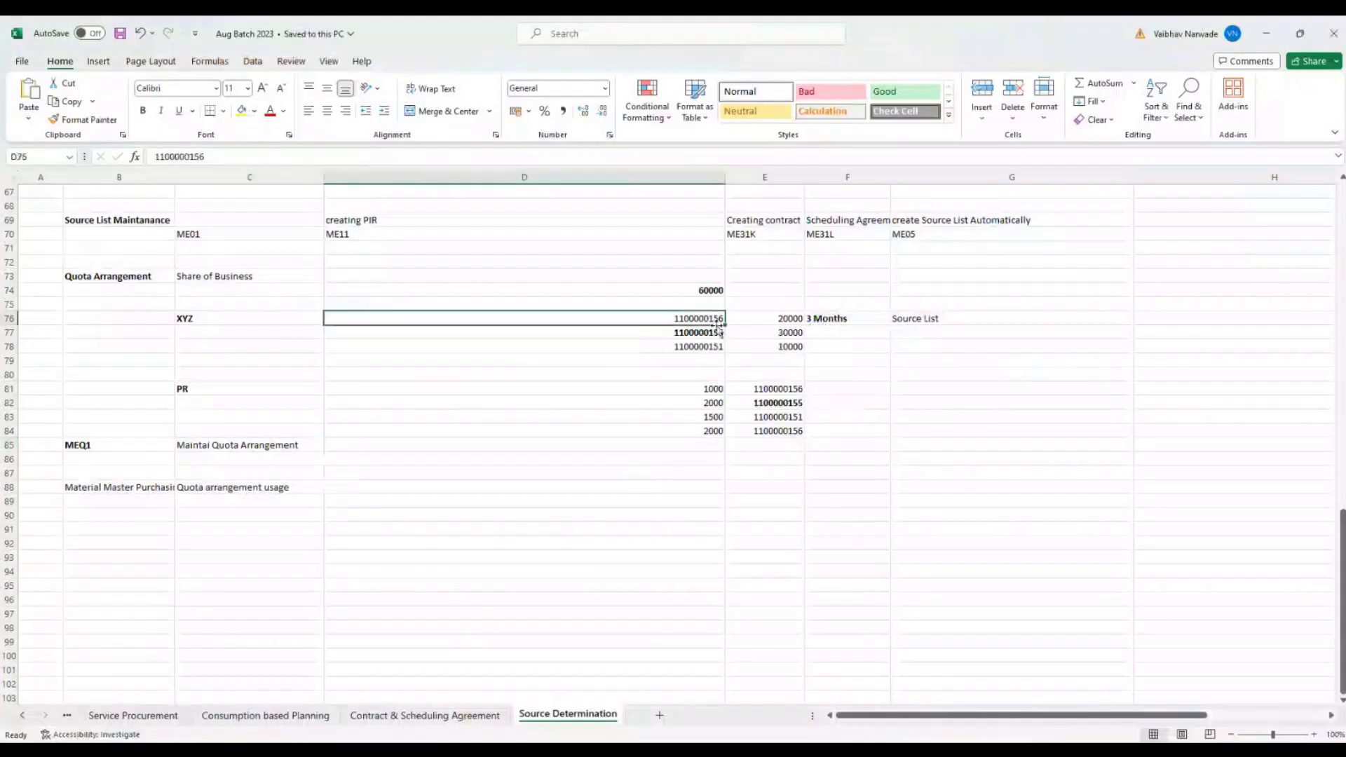
pyautogui.click(775, 322)
pyautogui.hotkey('alt', 'Tab')
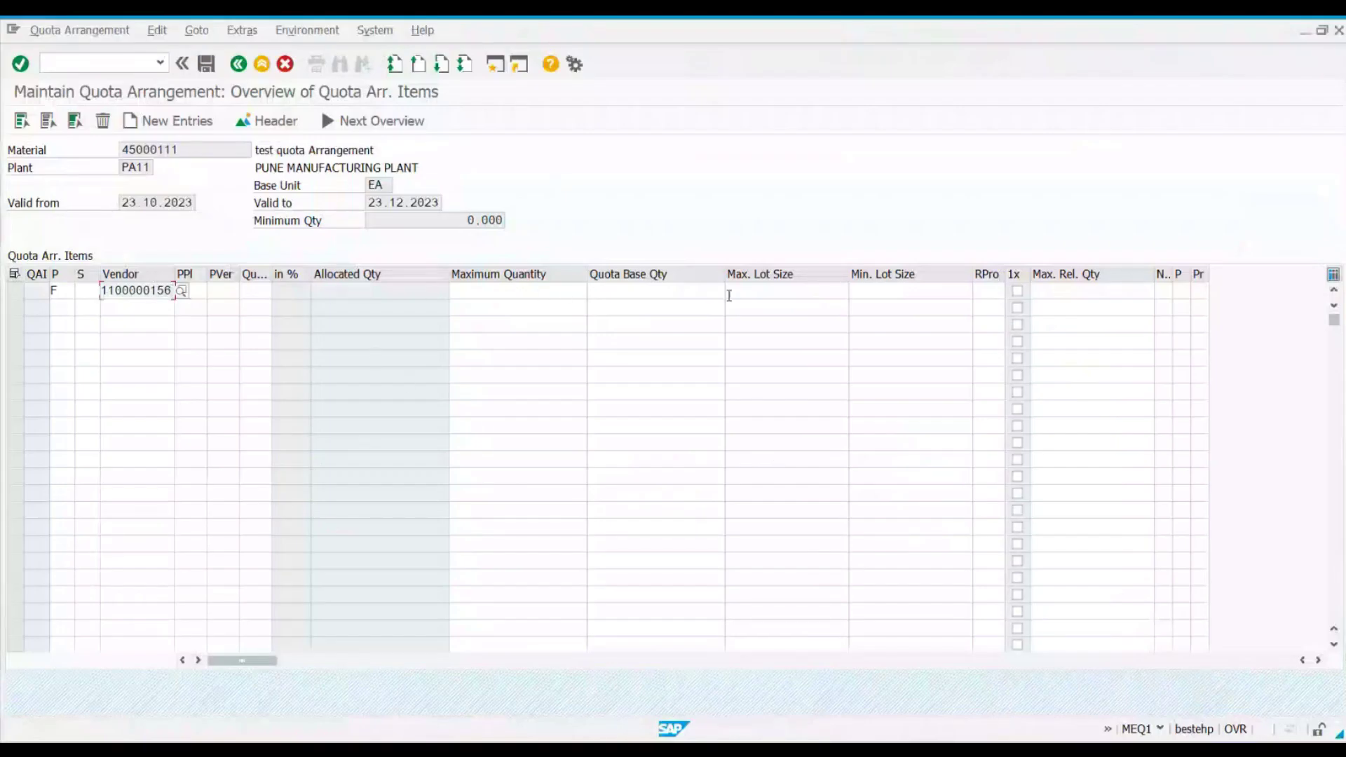
pyautogui.press('Return')
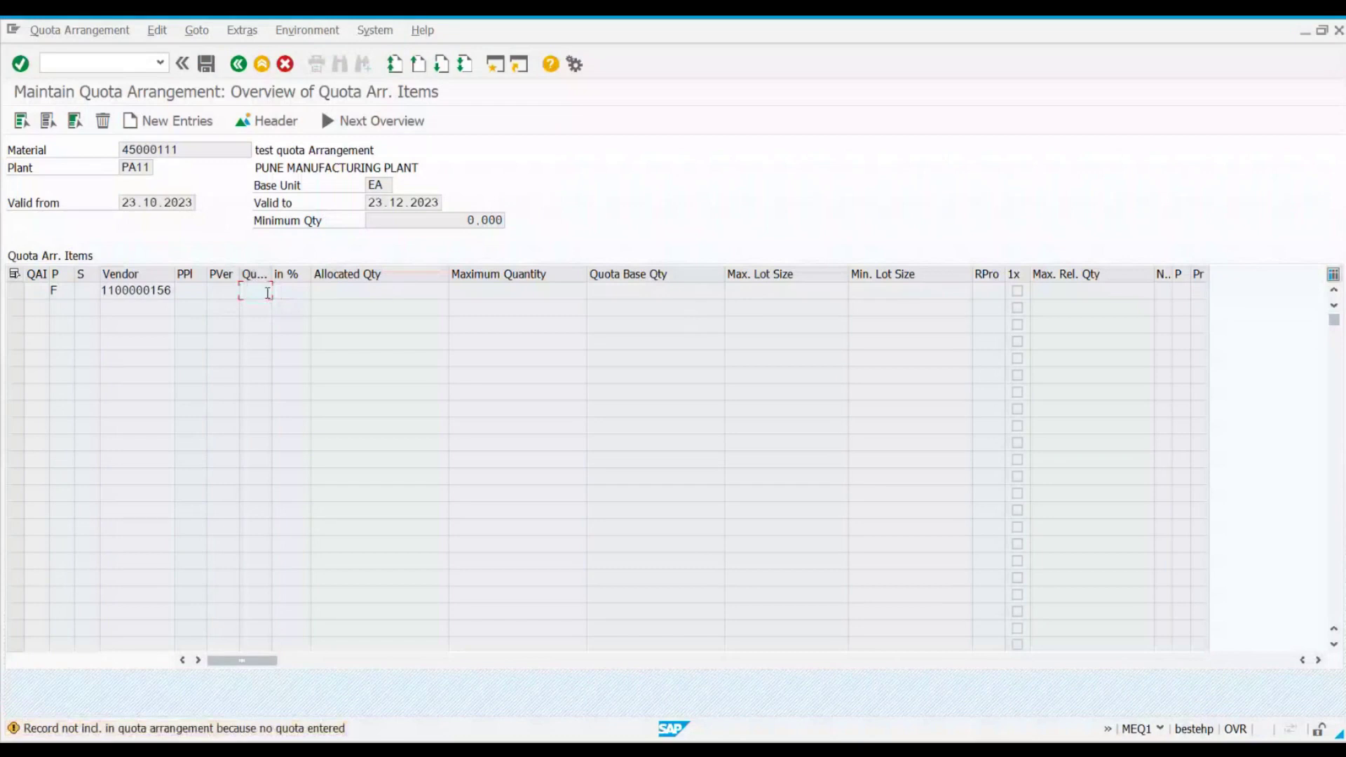
pyautogui.hotkey('alt', 'Tab')
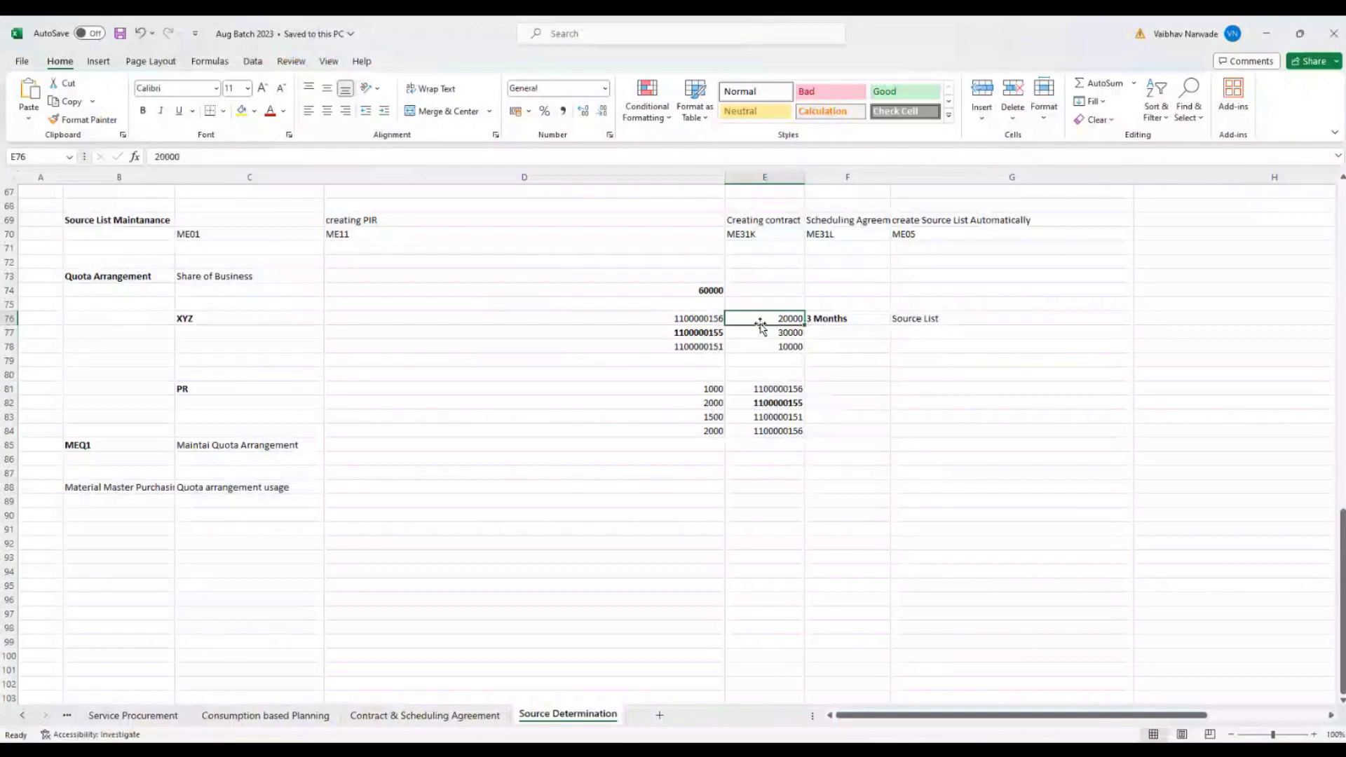
pyautogui.hotkey('alt', 'Tab')
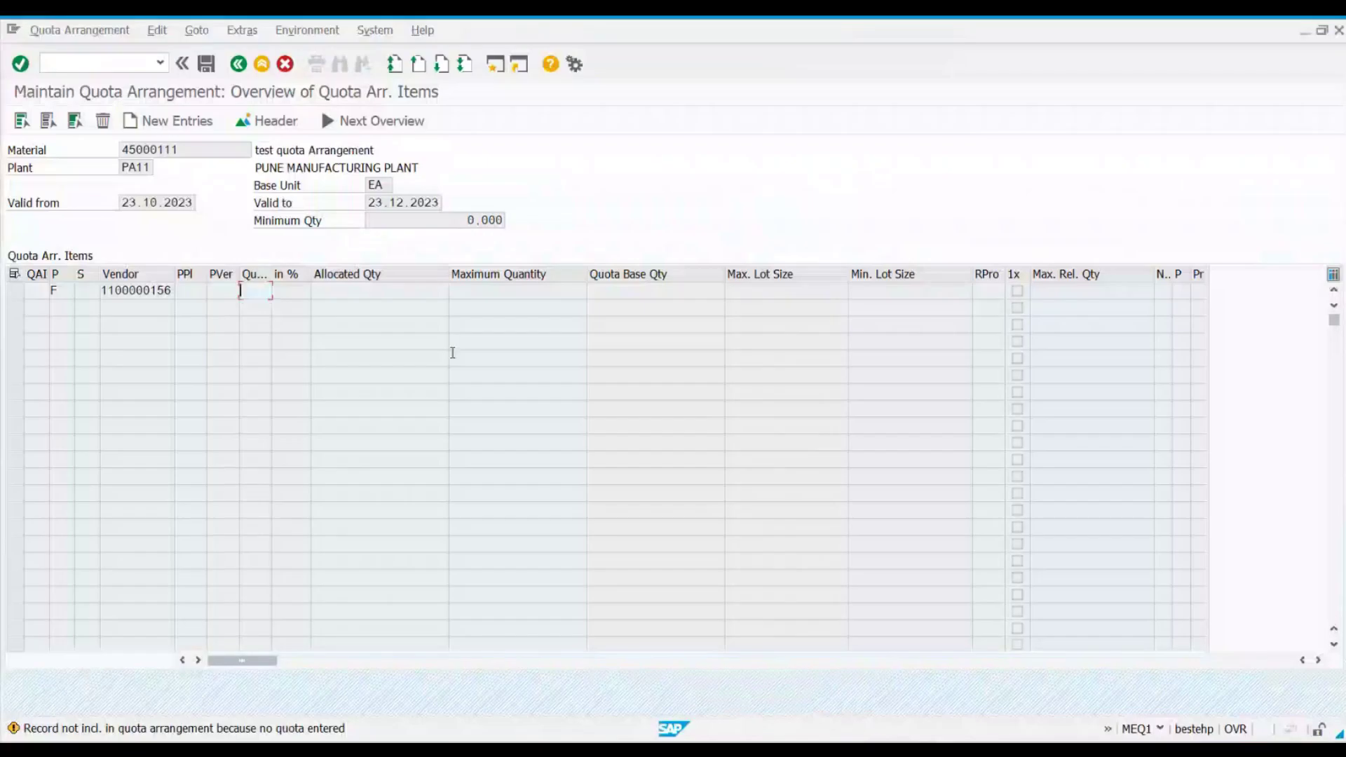
pyautogui.write('20')
pyautogui.press('Return')
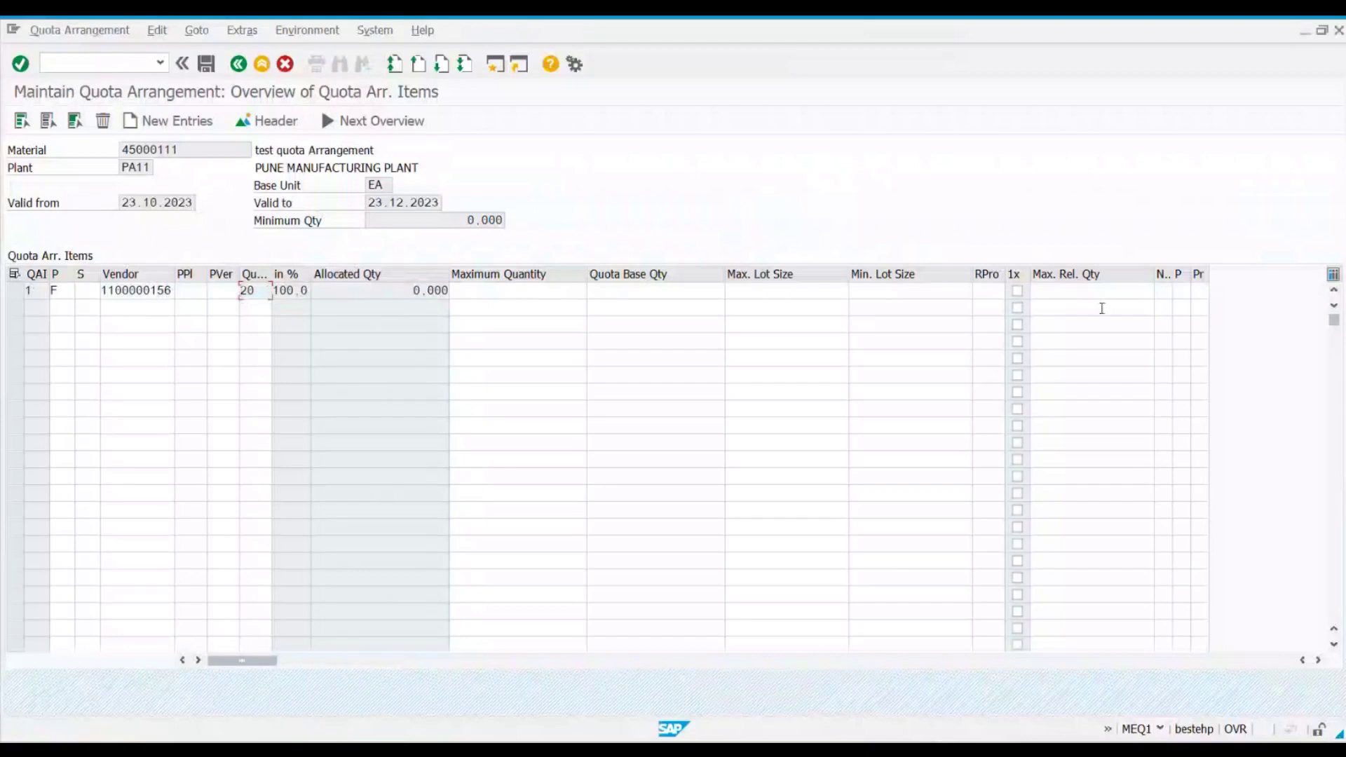
# Step: Set the first quota item's maximum release quantity to 20,000
pyautogui.click(300, 298)
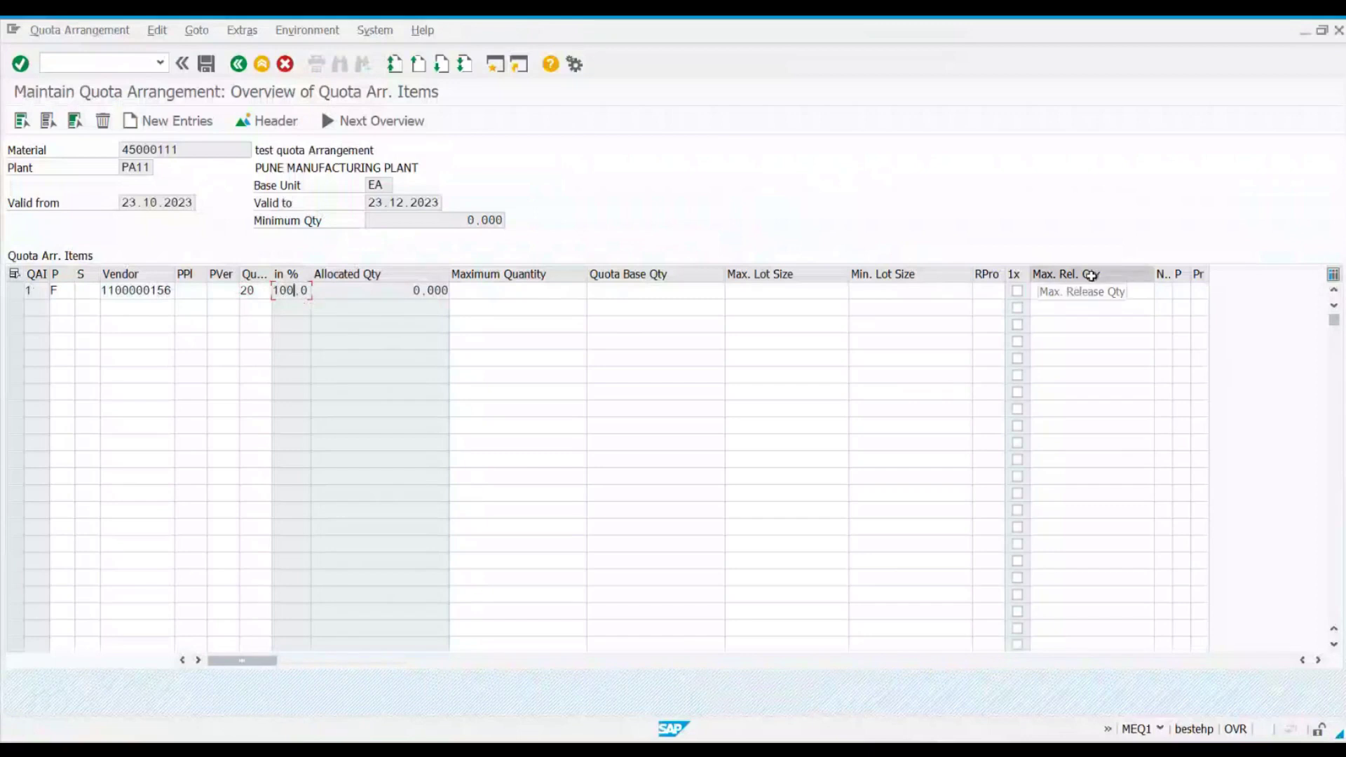
pyautogui.click(150, 291)
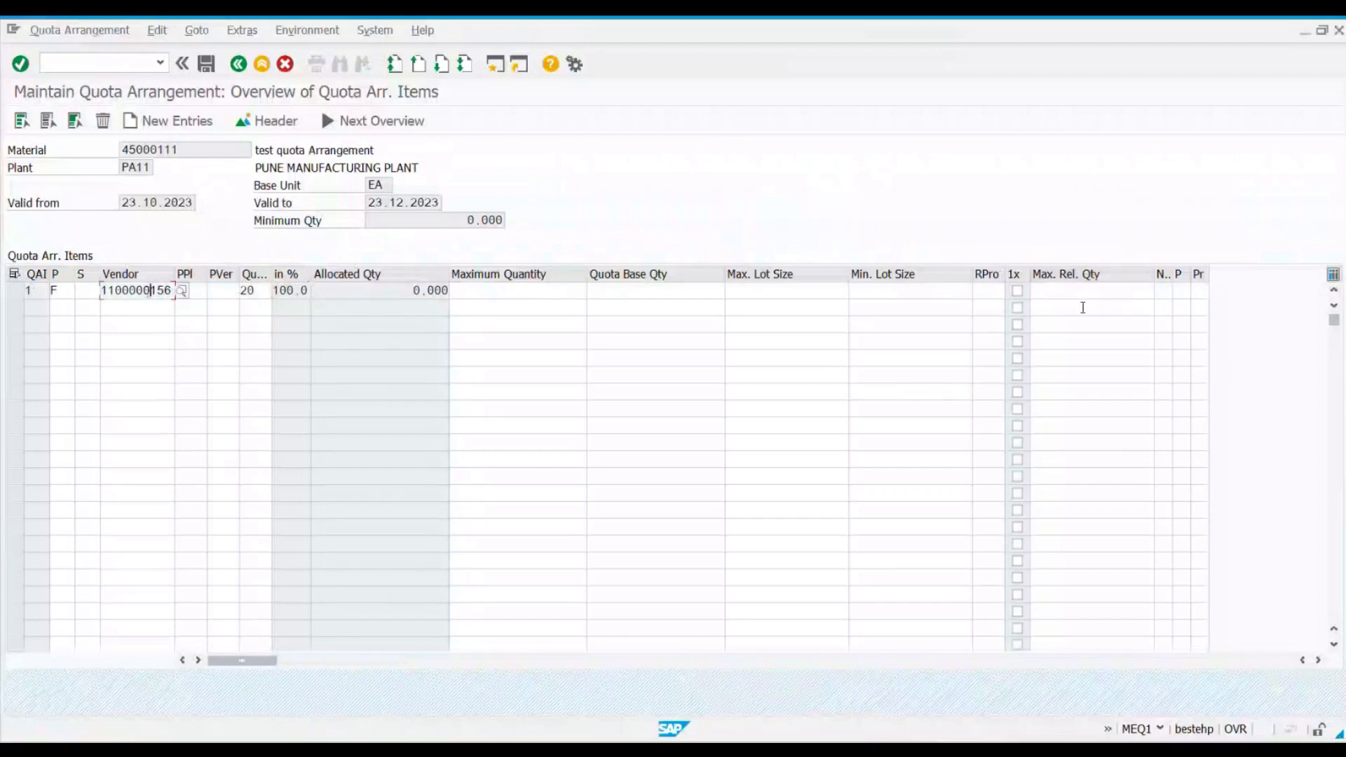
pyautogui.click(1069, 291)
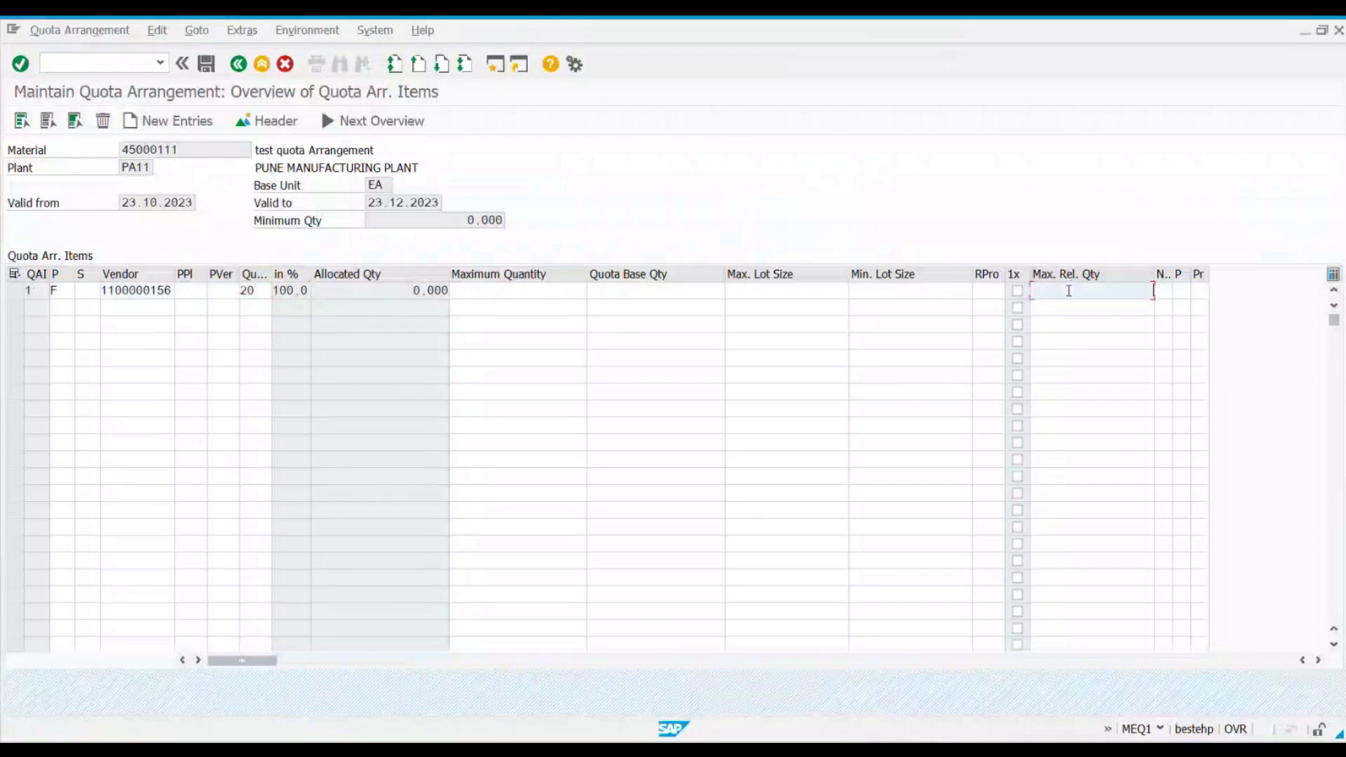
pyautogui.write('20 000')
pyautogui.press('Return')
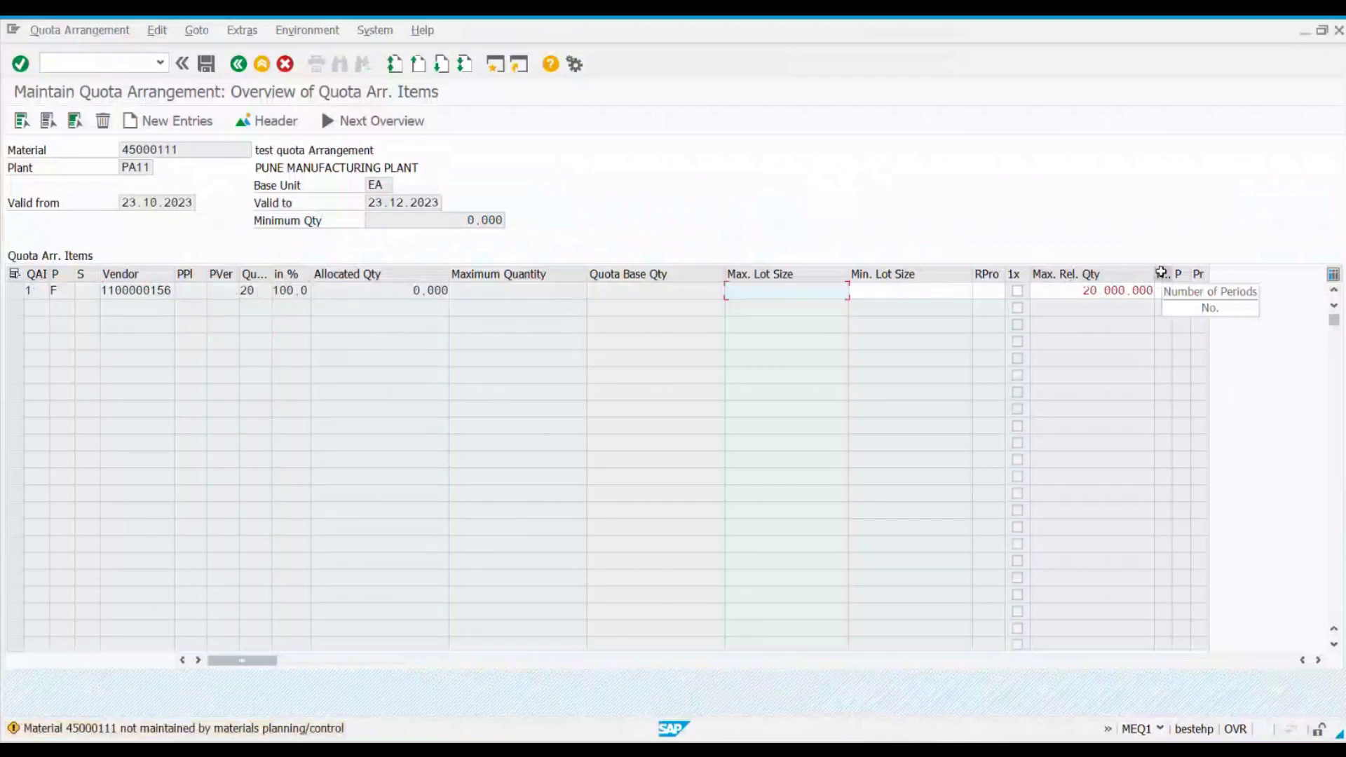
# Step: Set the first item's release period to 3 with period type M (month) and accept the entries
pyautogui.click(1162, 289)
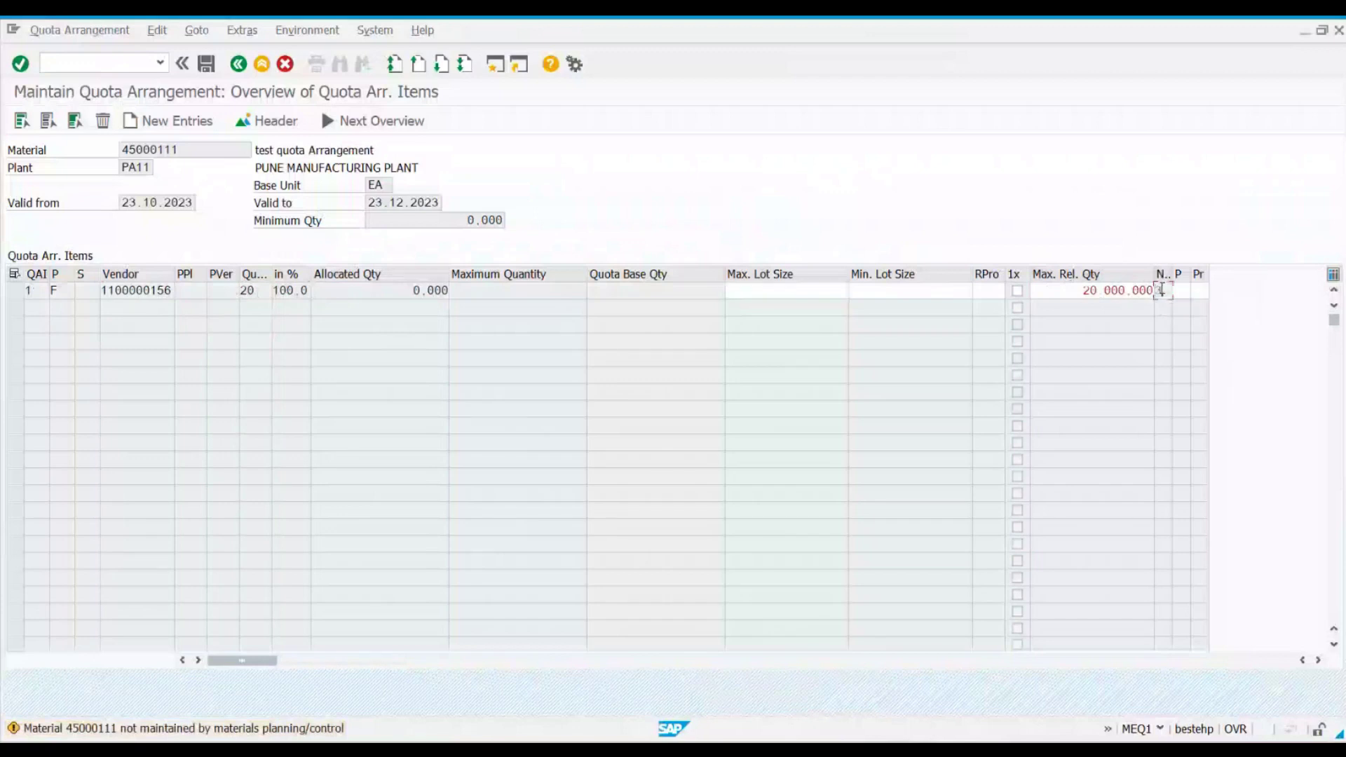
pyautogui.write('3')
pyautogui.press('Tab')
pyautogui.click(1197, 290)
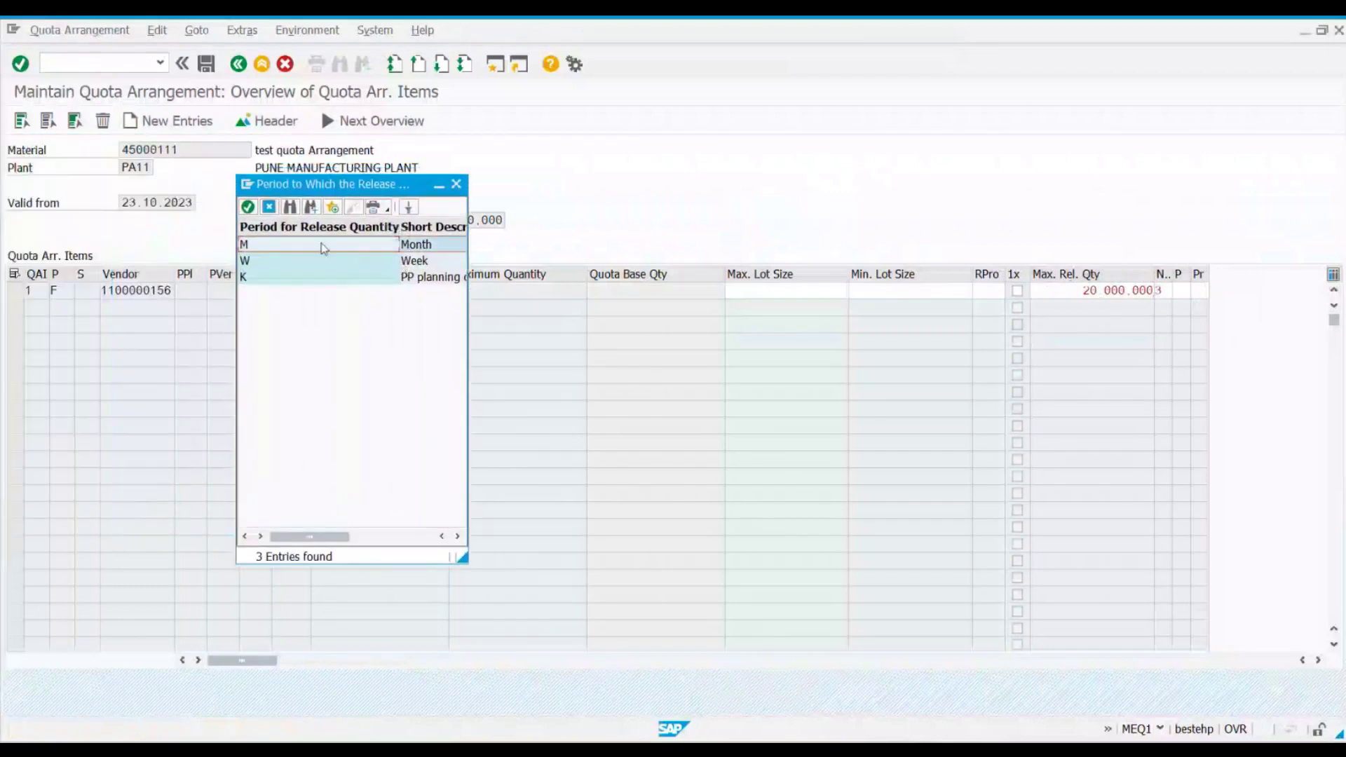
pyautogui.doubleClick(324, 248)
pyautogui.press('Return')
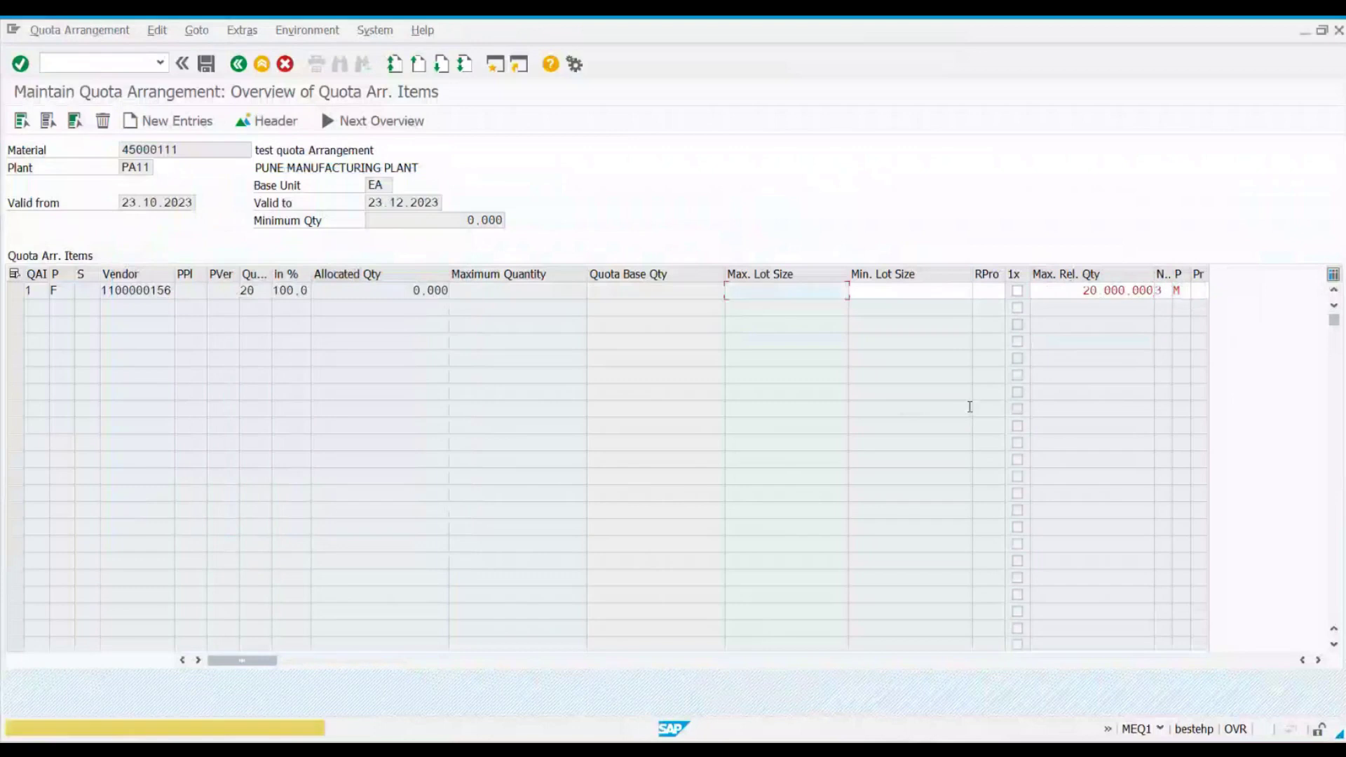
pyautogui.click(1122, 290)
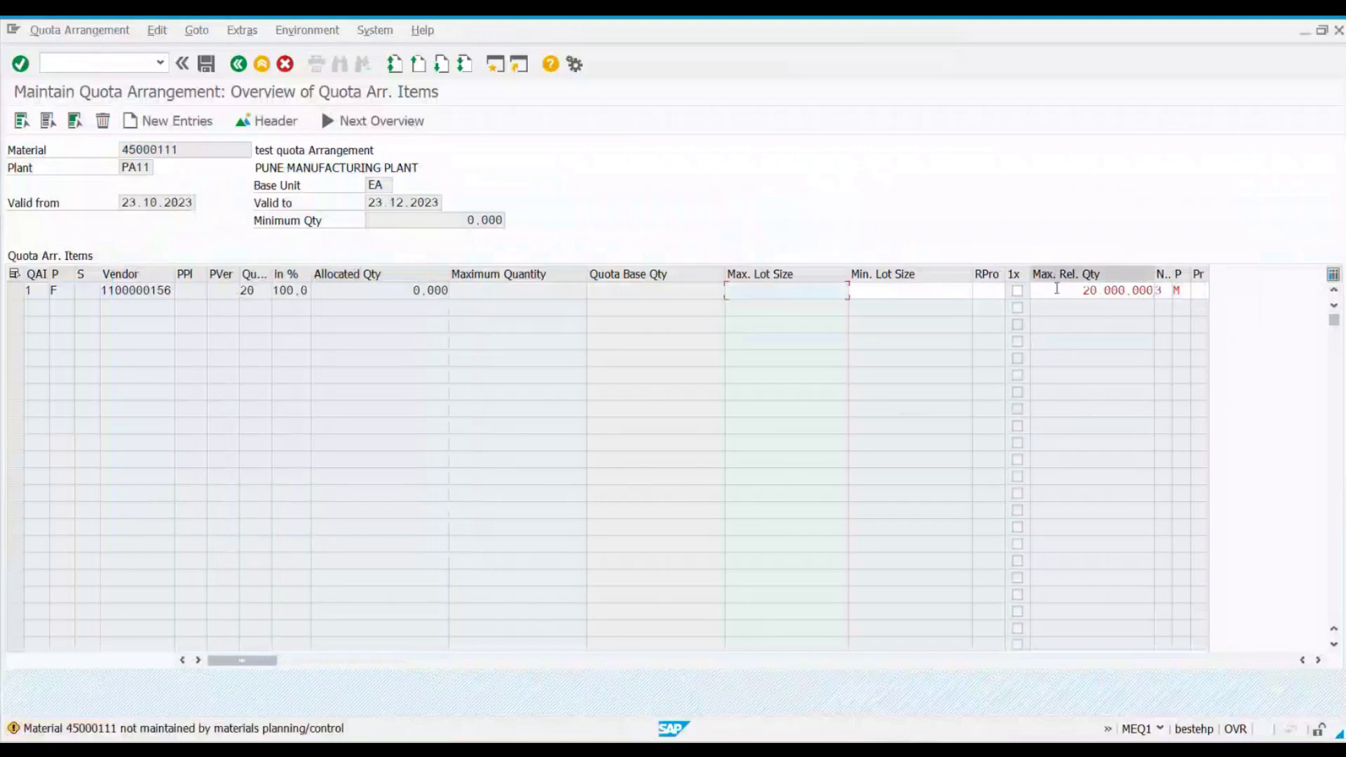
pyautogui.click(1164, 291)
pyautogui.click(1183, 290)
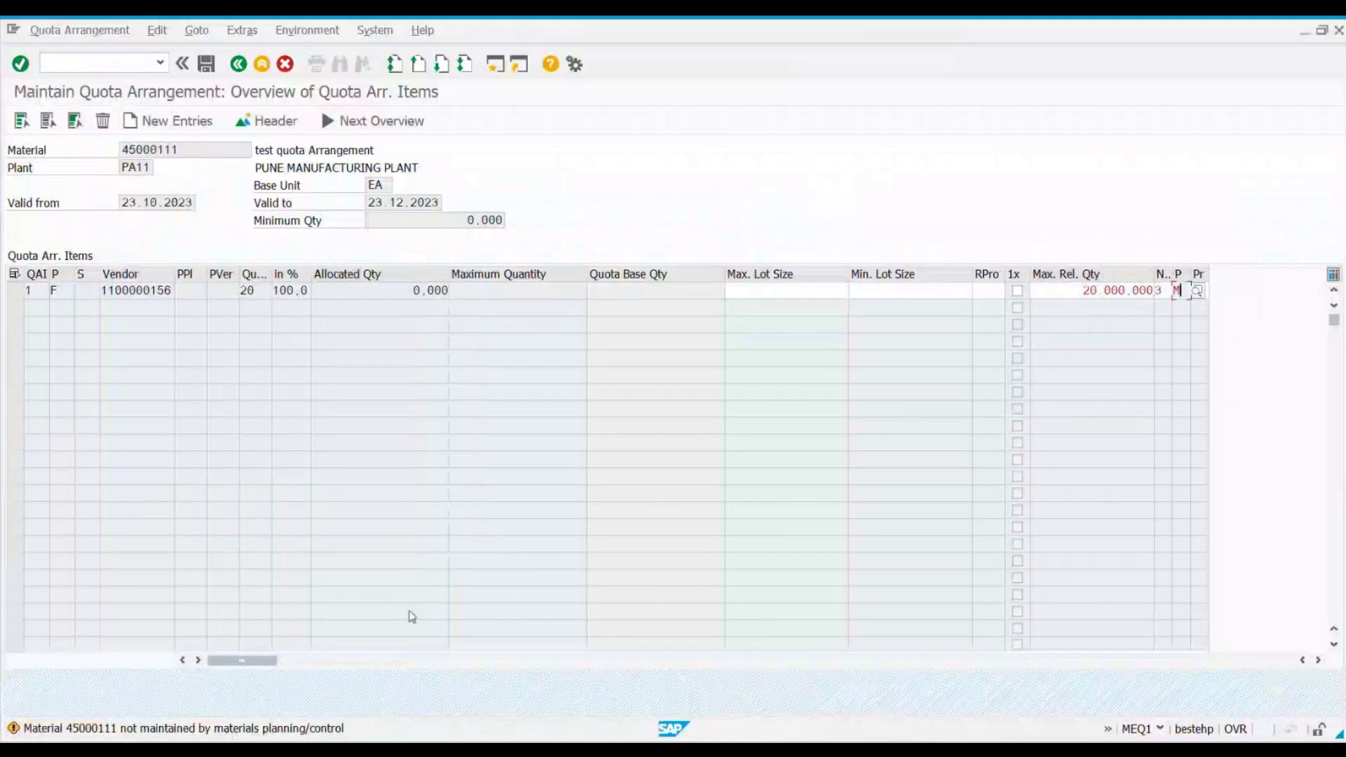
pyautogui.press('Return')
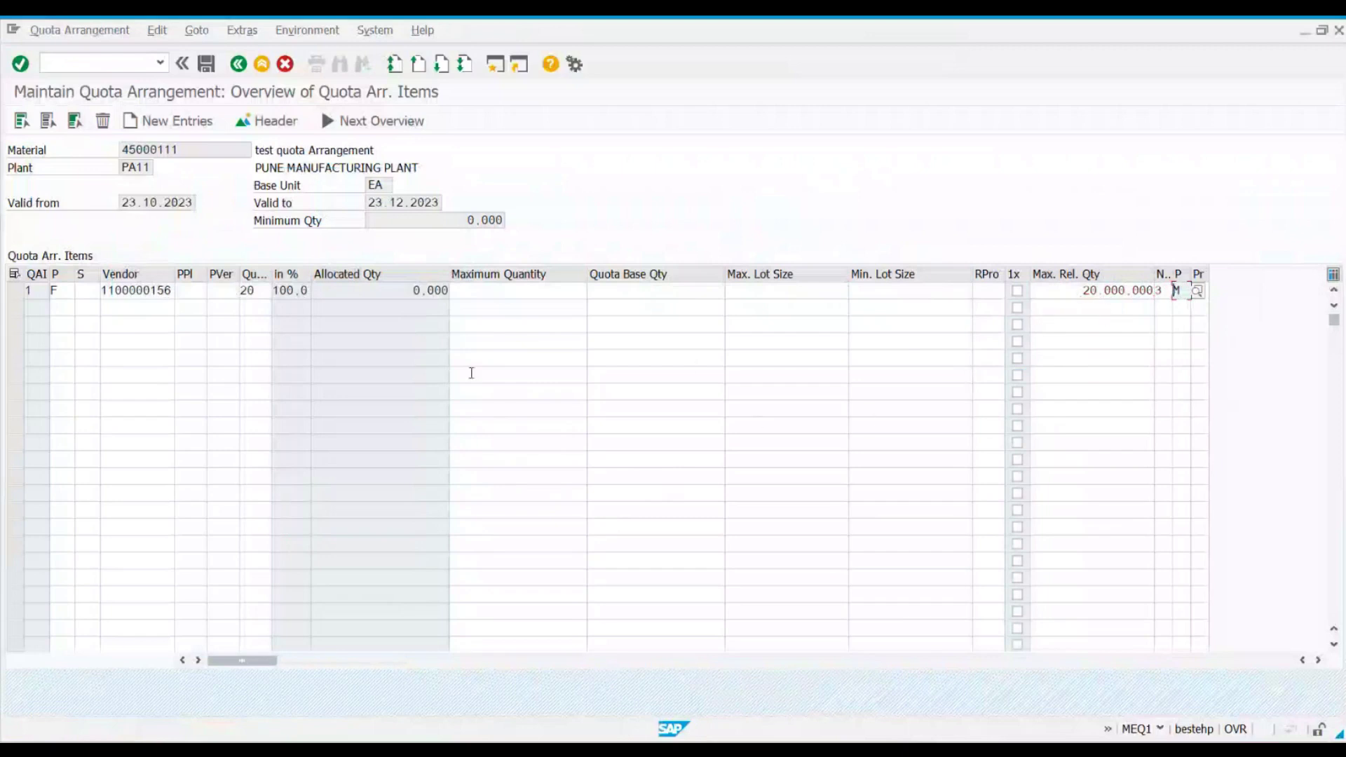
# Step: Add a second quota item with procurement type F for the second vendor in the source list, reusing the first item's vendor number
pyautogui.click(51, 305)
pyautogui.write('F')
pyautogui.press('Tab')
pyautogui.moveTo(106, 290); pyautogui.dragTo(173, 290)
pyautogui.hotkey('ctrl', 'c')
pyautogui.click(154, 307)
pyautogui.hotkey('ctrl', 'v')
pyautogui.press('Return')
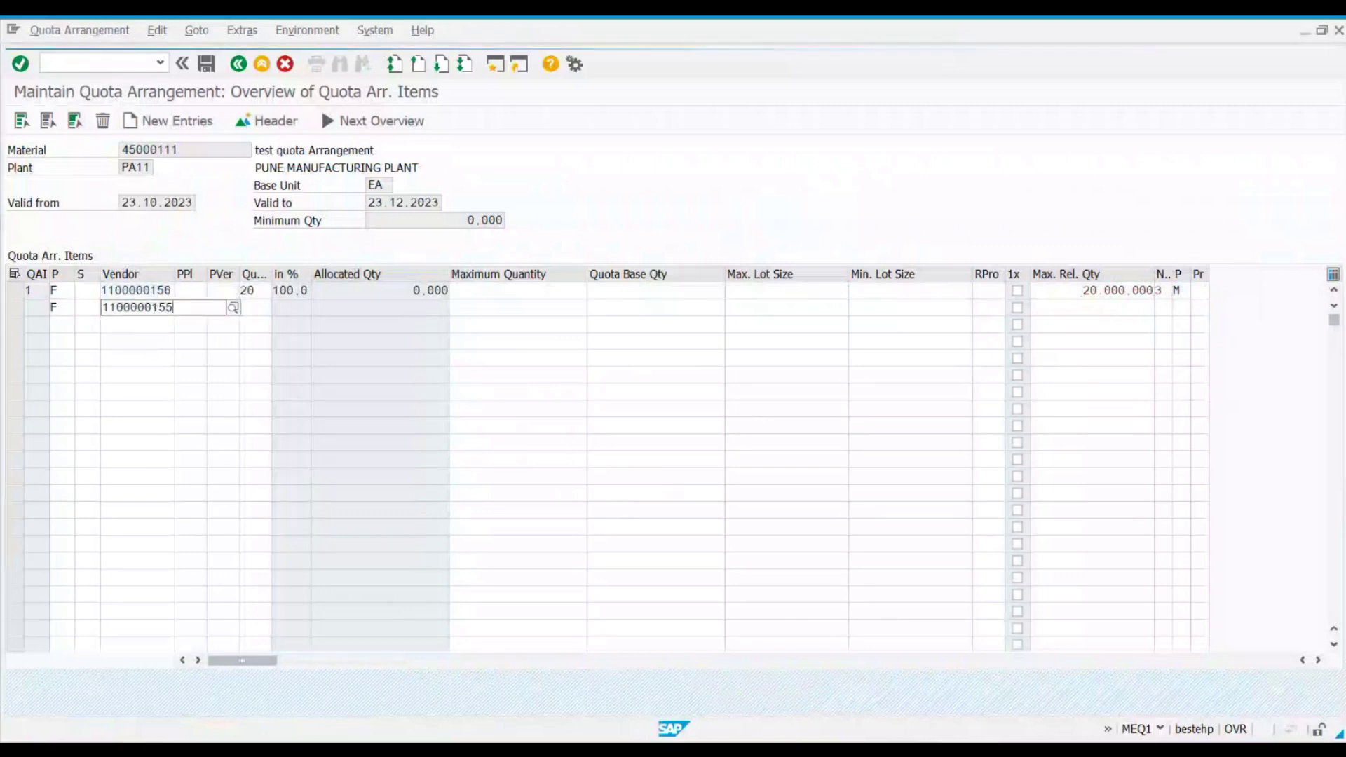
# Step: Give the second item quota 30, maximum release quantity 30000, and a release period of 3 months (M)
pyautogui.click(263, 306)
pyautogui.write('30')
pyautogui.click(1100, 310)
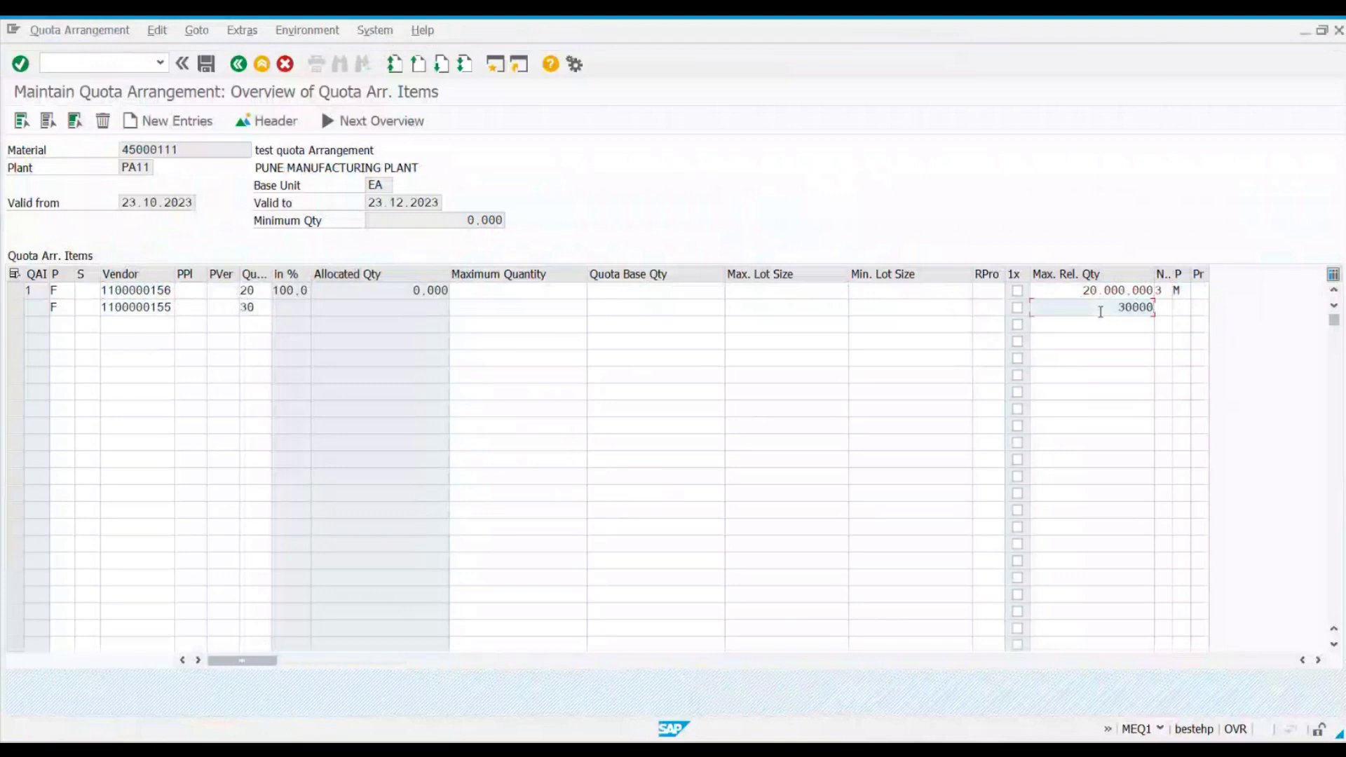
pyautogui.press('Tab')
pyautogui.write('3')
pyautogui.press('Tab')
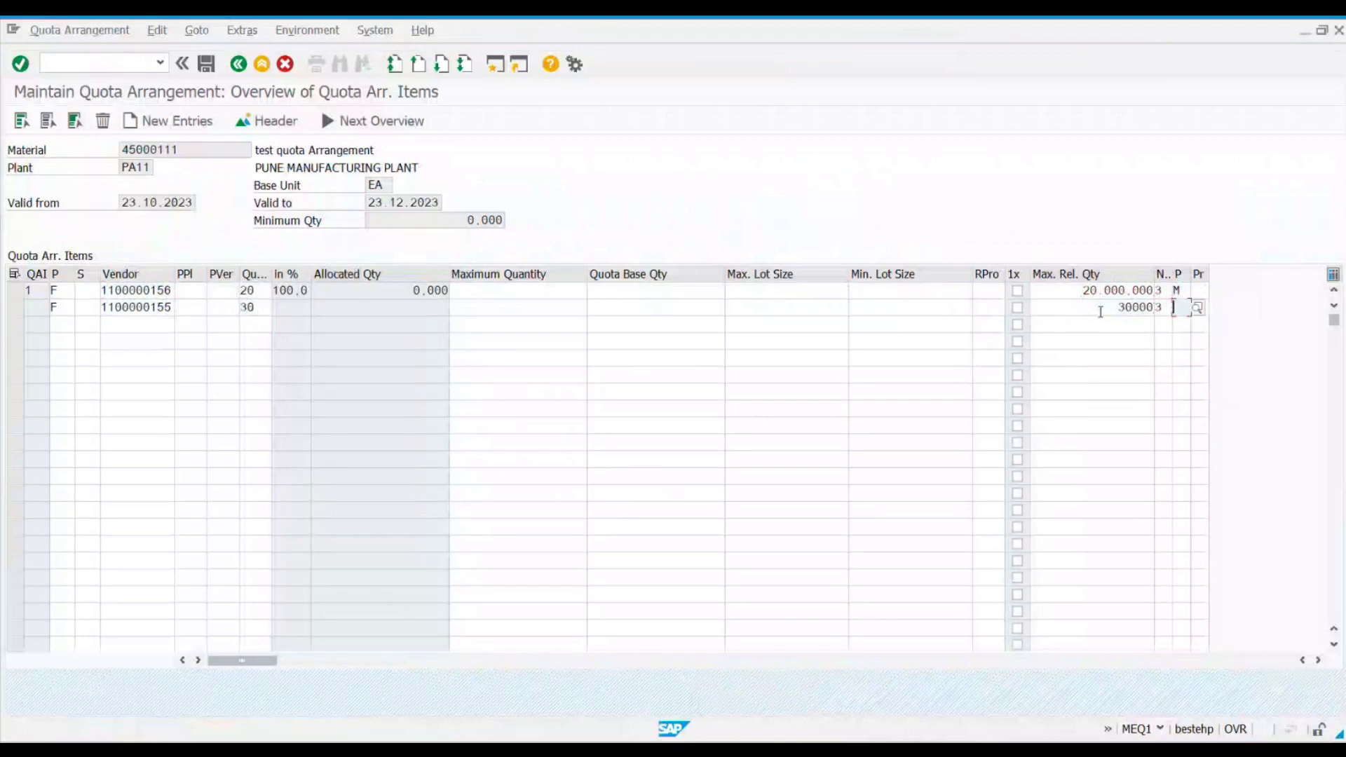
pyautogui.press('Return')
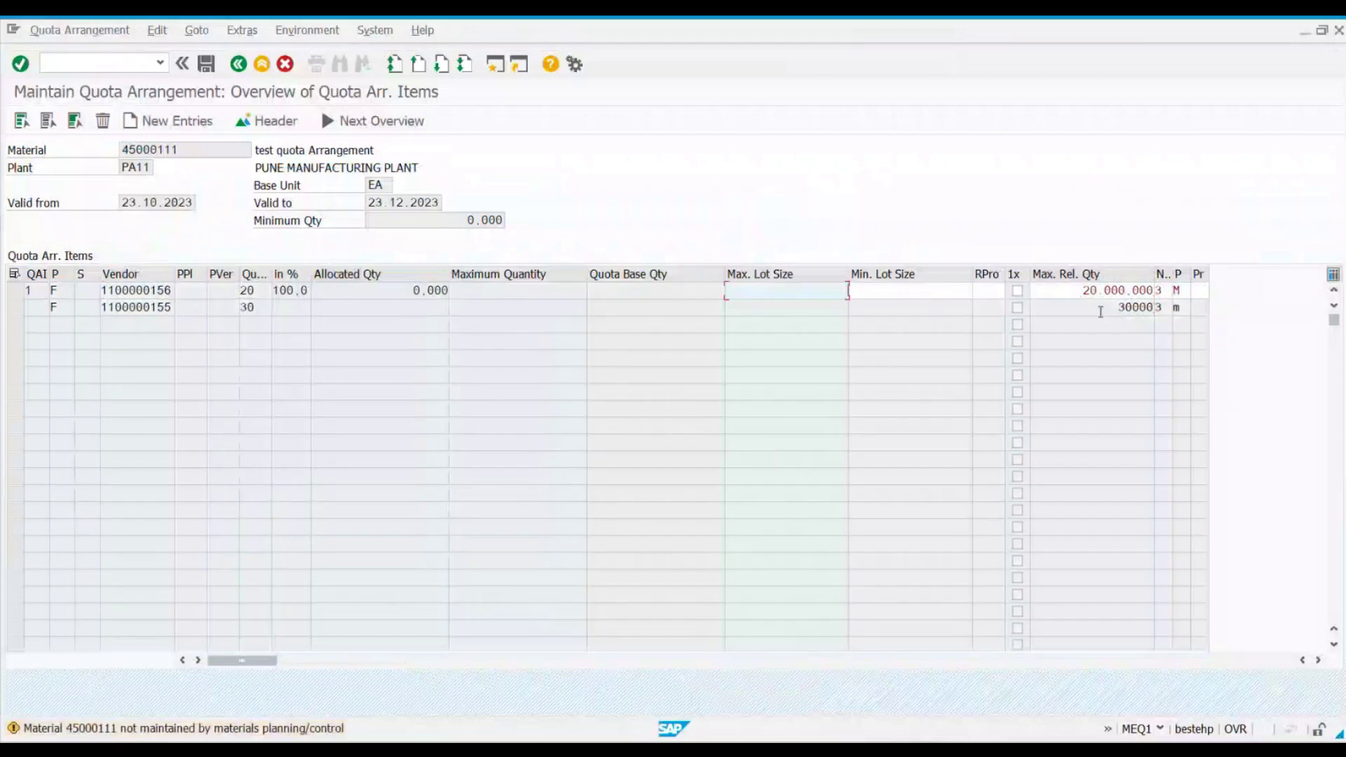
pyautogui.press('Return')
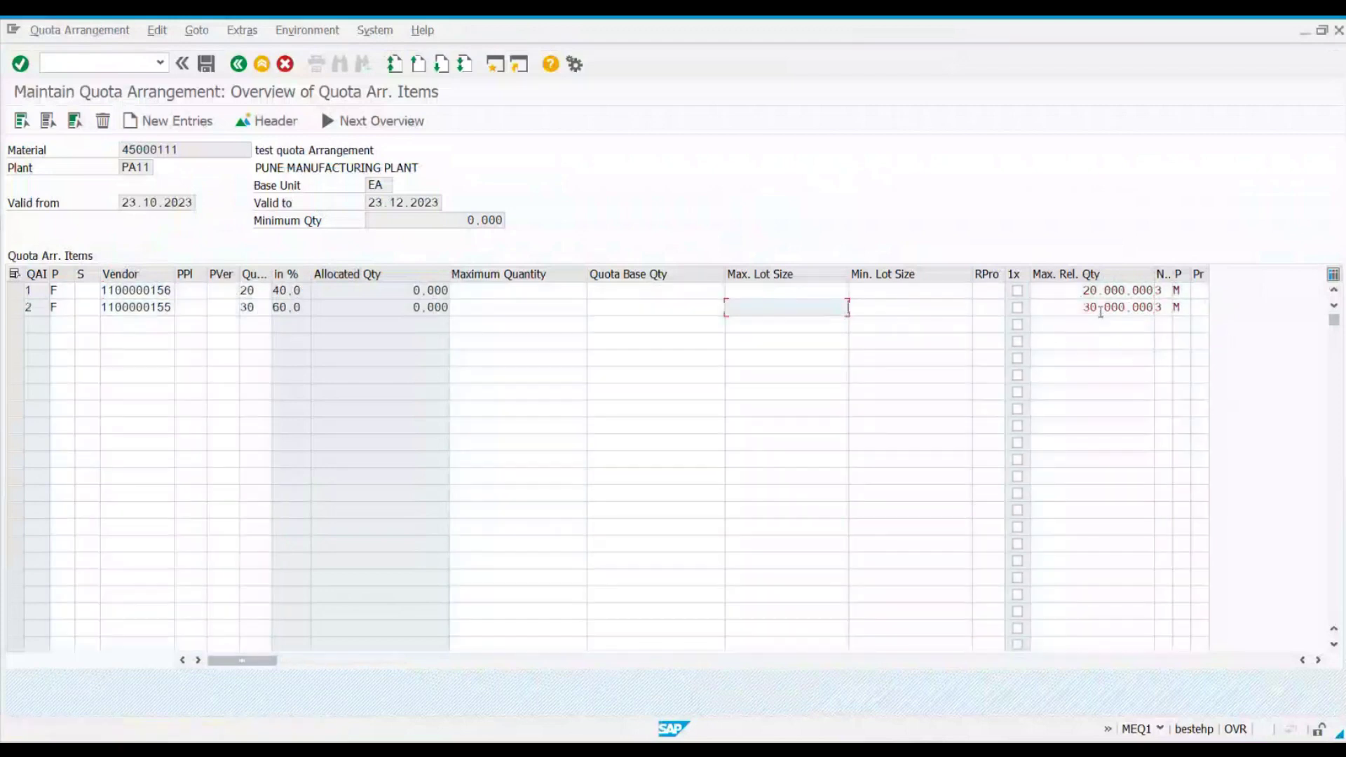
# Step: Add a third quota item with procurement type F for the third source-list vendor, reusing the second item's vendor number with its last digit changed to 1
pyautogui.click(67, 322)
pyautogui.write('F')
pyautogui.moveTo(103, 306); pyautogui.dragTo(174, 307)
pyautogui.hotkey('ctrl', 'c')
pyautogui.click(154, 324)
pyautogui.hotkey('ctrl', 'v')
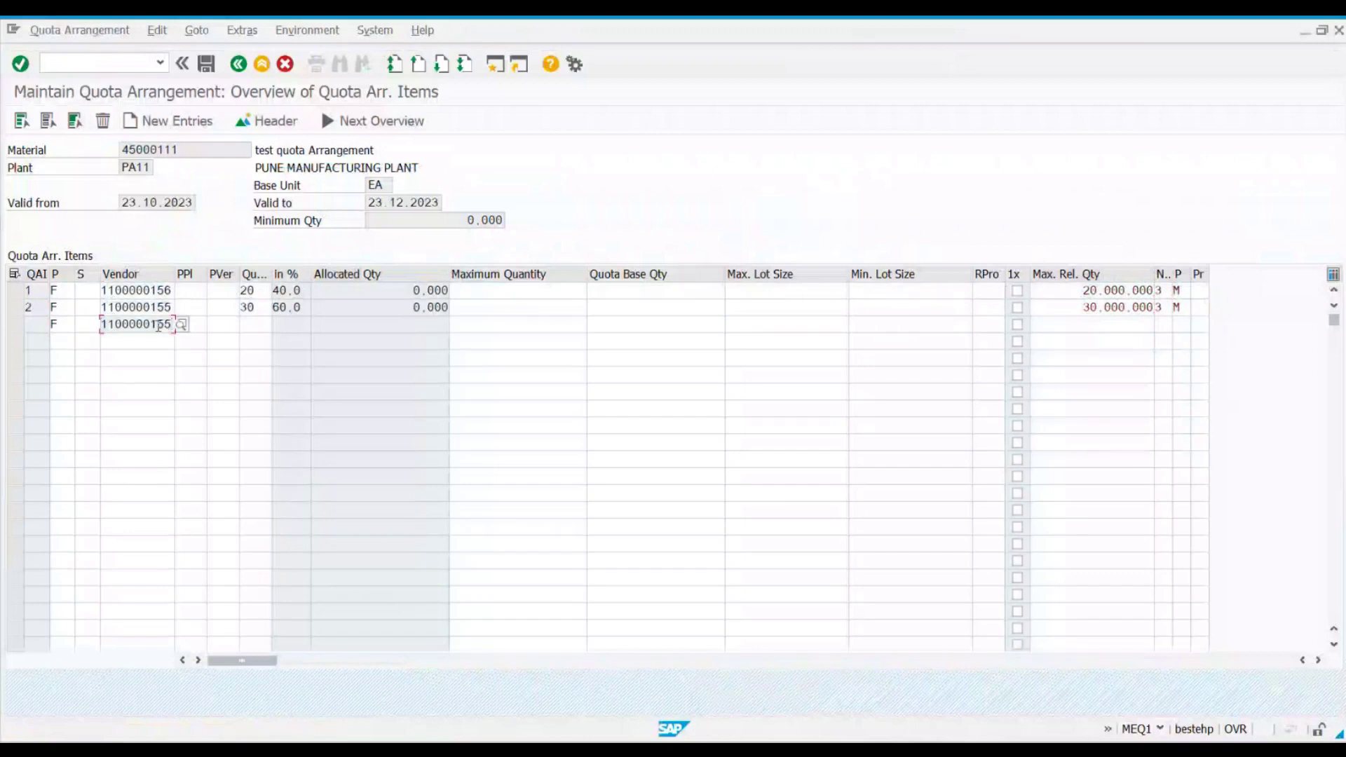
pyautogui.press('BackSpace')
pyautogui.write('1')
# Step: Give the third item quota 10 and a maximum release quantity of 10000
pyautogui.press('Tab')
pyautogui.press('Tab')
pyautogui.write('10')
pyautogui.press('Tab')
pyautogui.press('Tab')
pyautogui.press('Tab')
pyautogui.press('Tab')
pyautogui.press('Tab')
pyautogui.press('Tab')
pyautogui.press('Tab')
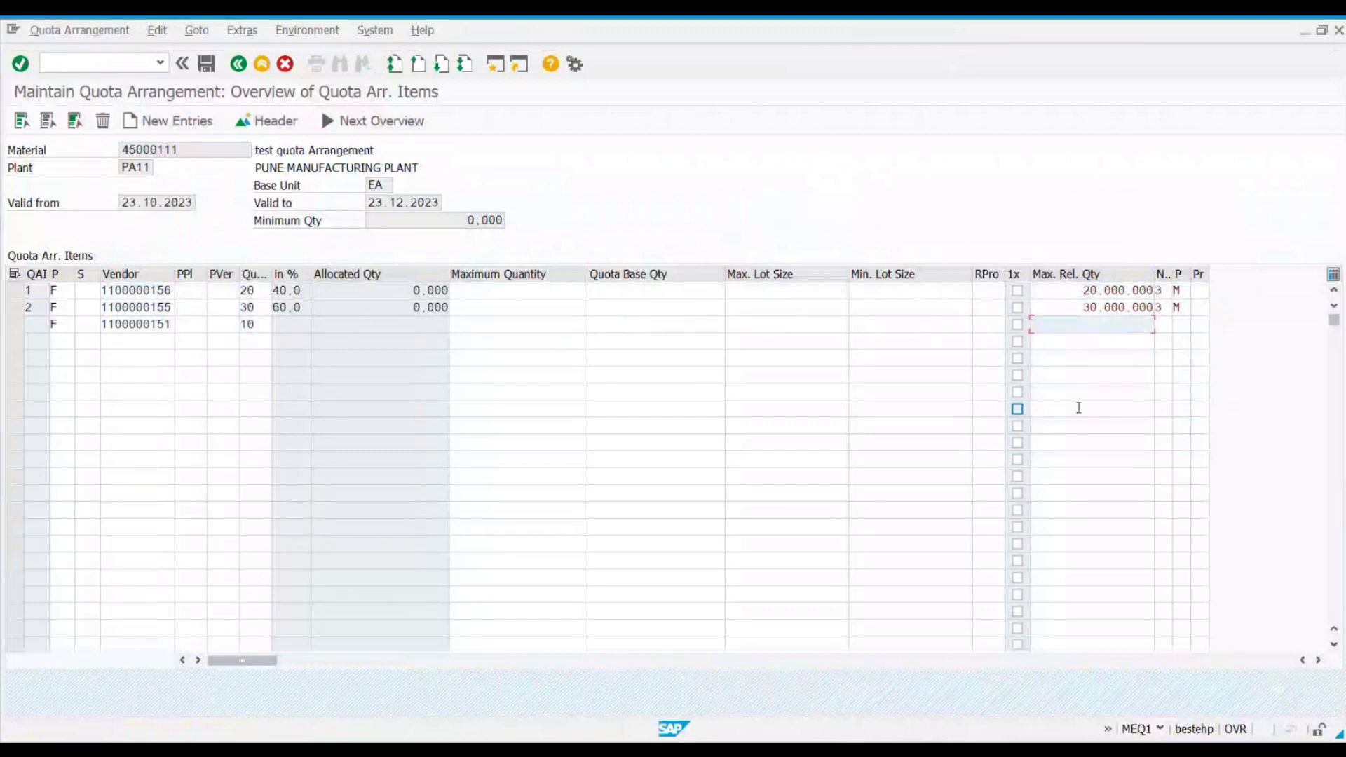
pyautogui.write('10000')
pyautogui.press('Tab')
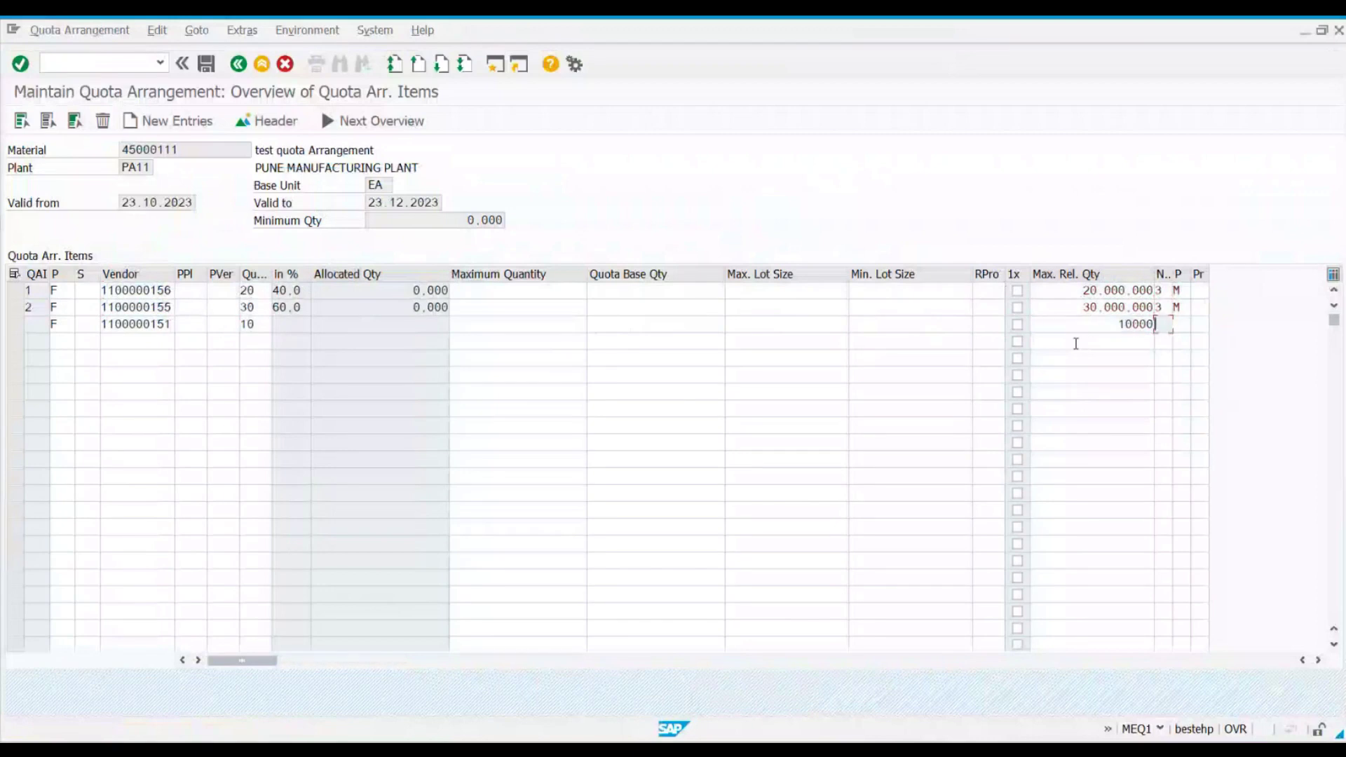
# Step: Set the third item's release period to 3 with period type M and accept the entries
pyautogui.write('3')
pyautogui.press('Tab')
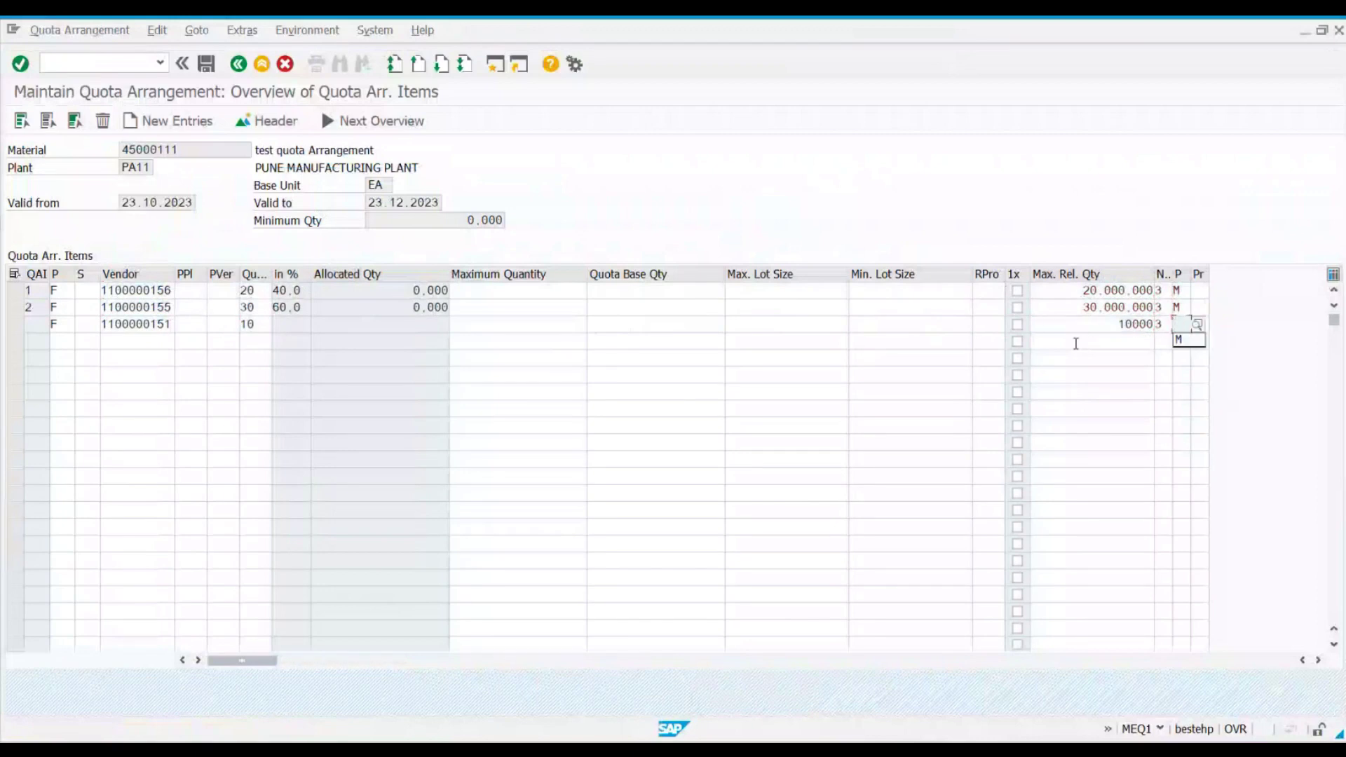
pyautogui.write('M')
pyautogui.press('Return')
pyautogui.press('Return')
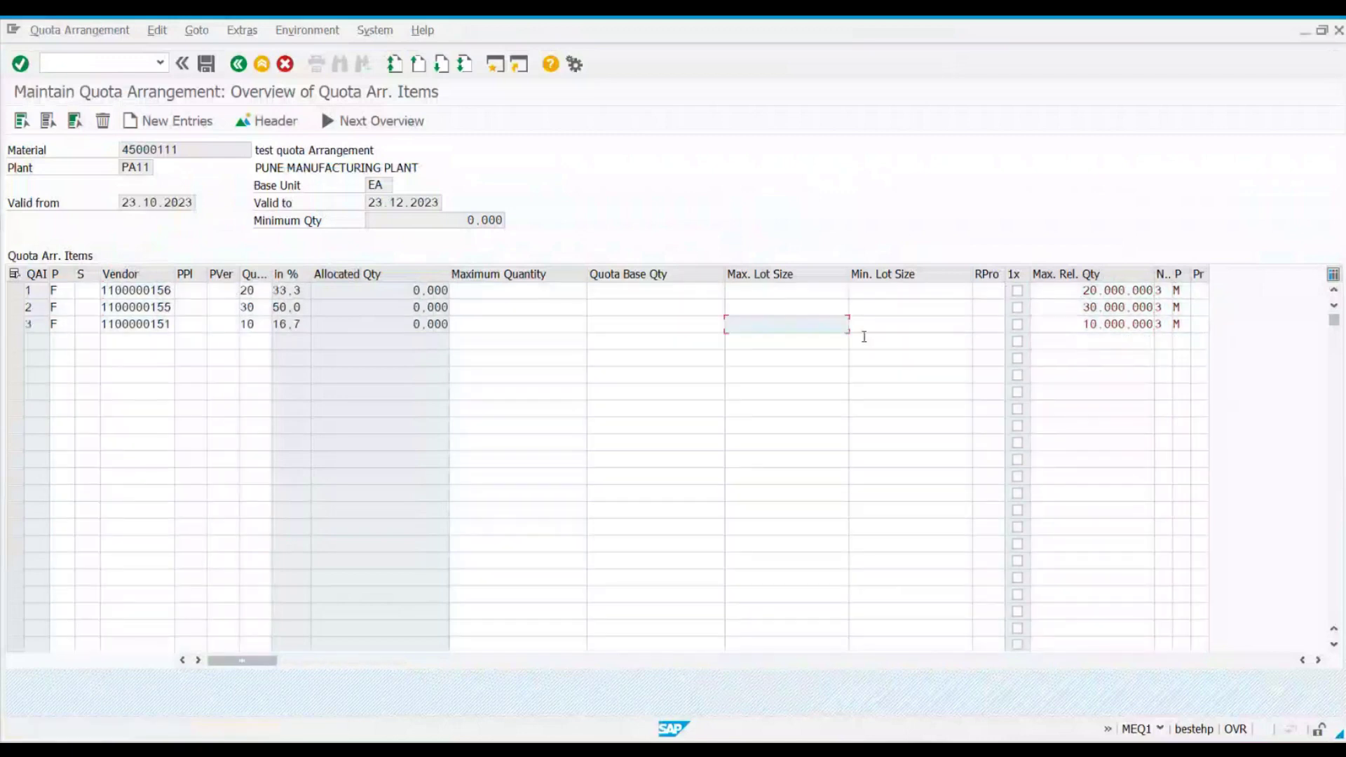
# Step: Review the percentage shares of the items and save the quota arrangement, accepting the warnings
pyautogui.click(302, 308)
pyautogui.click(302, 324)
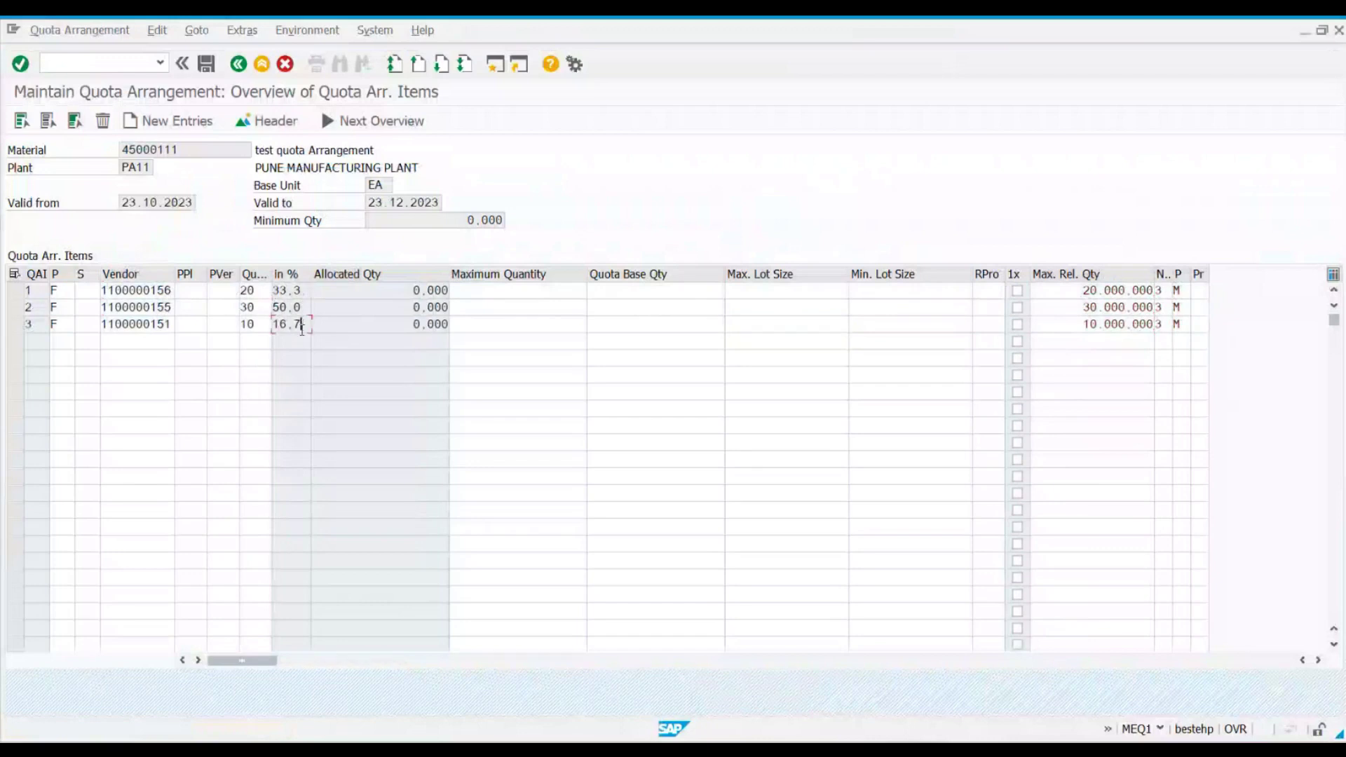
pyautogui.click(261, 306)
pyautogui.click(280, 291)
pyautogui.click(206, 67)
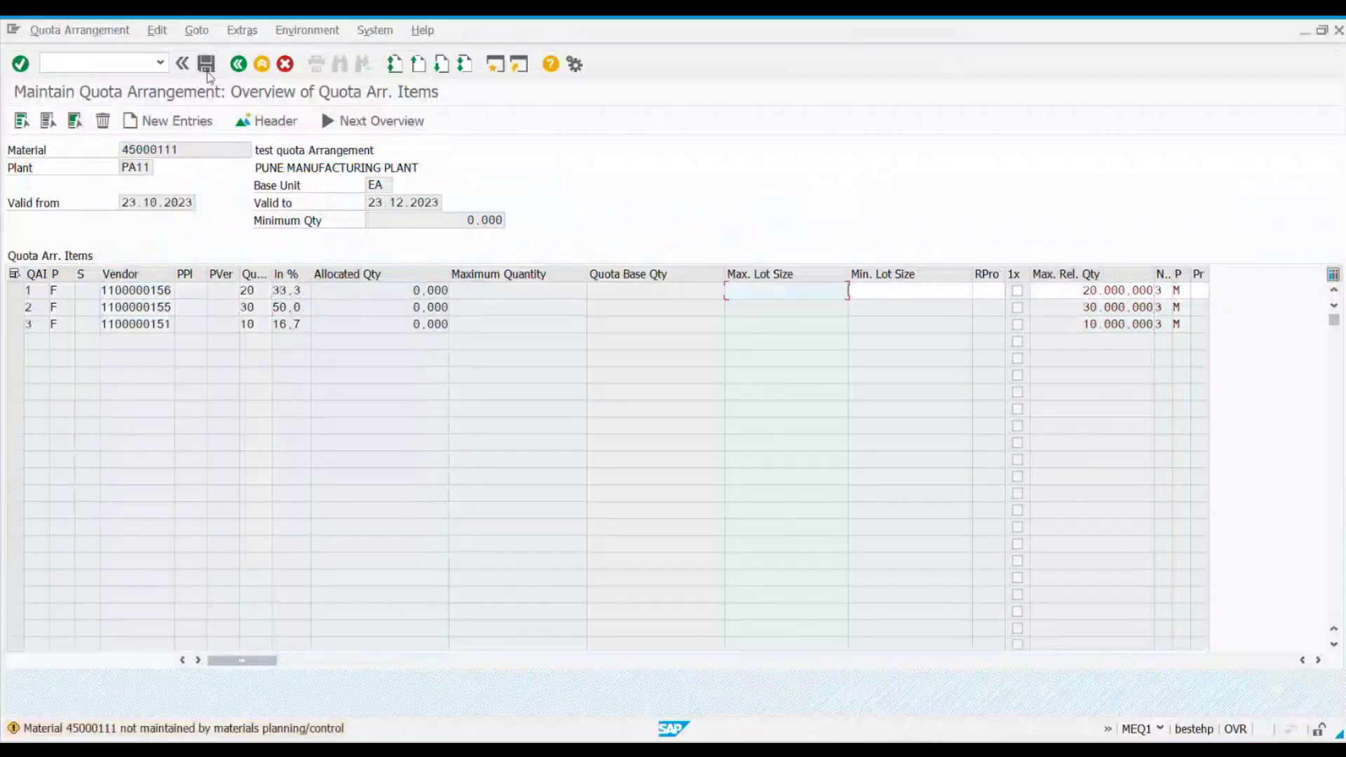
pyautogui.press('Return')
pyautogui.press('Return')
pyautogui.press('Return')
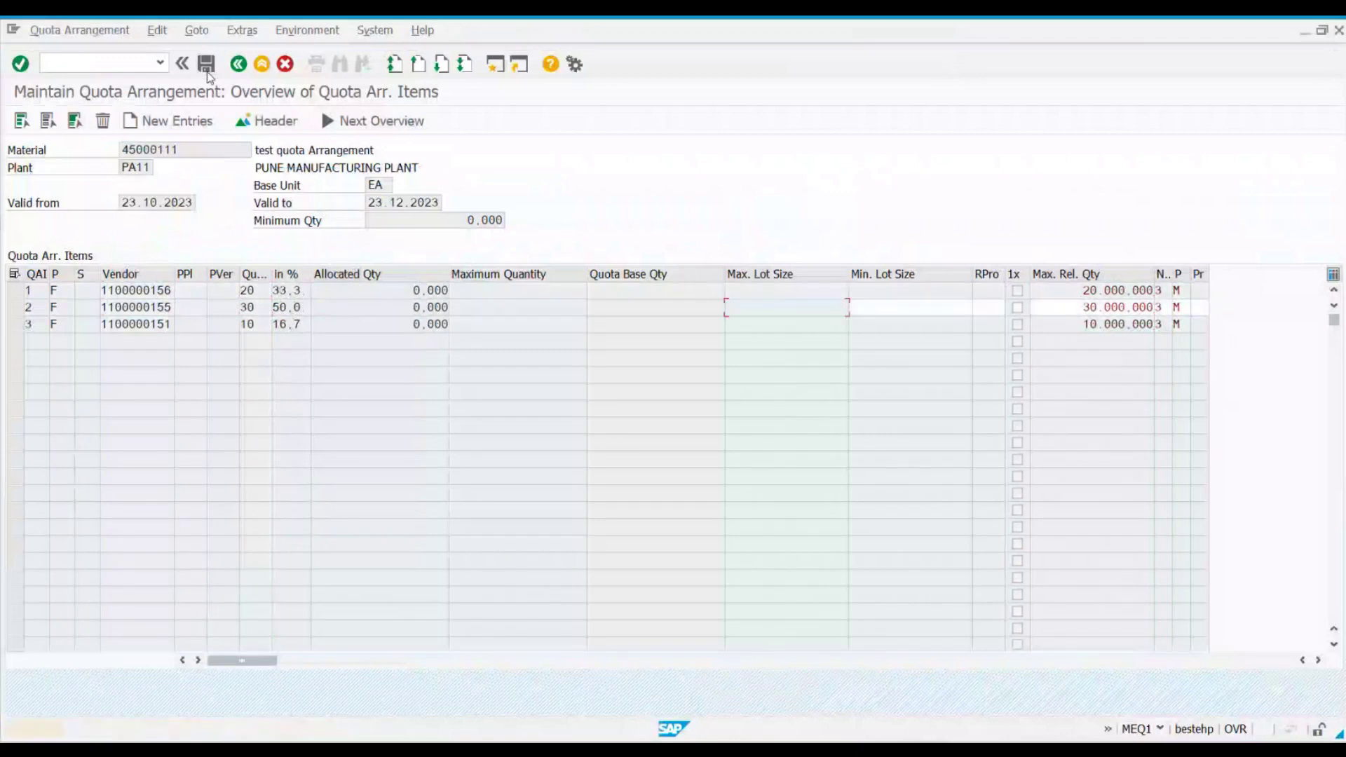
pyautogui.press('Return')
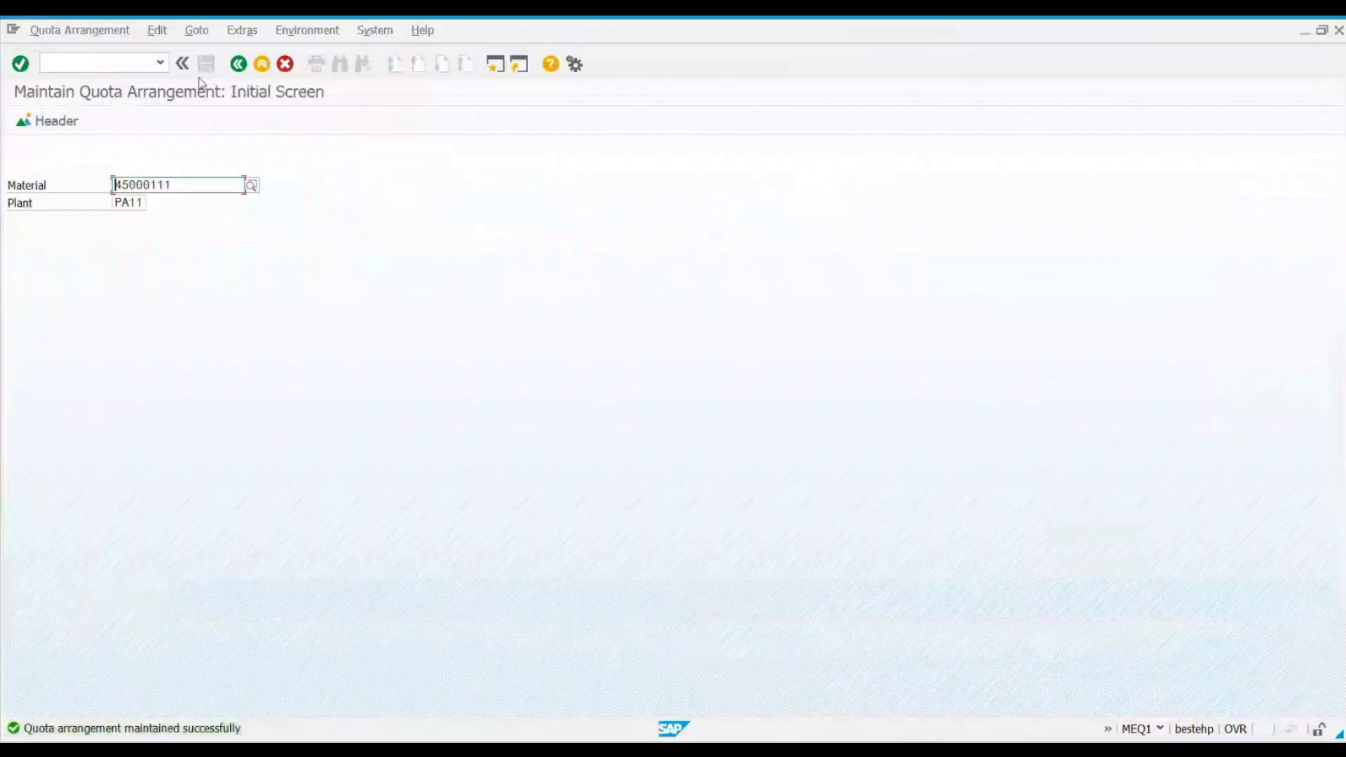
# Step: Switch to displaying the quota arrangement for material 45000111 and open the items of the period starting 23.10.2023
pyautogui.click(60, 32)
pyautogui.click(53, 89)
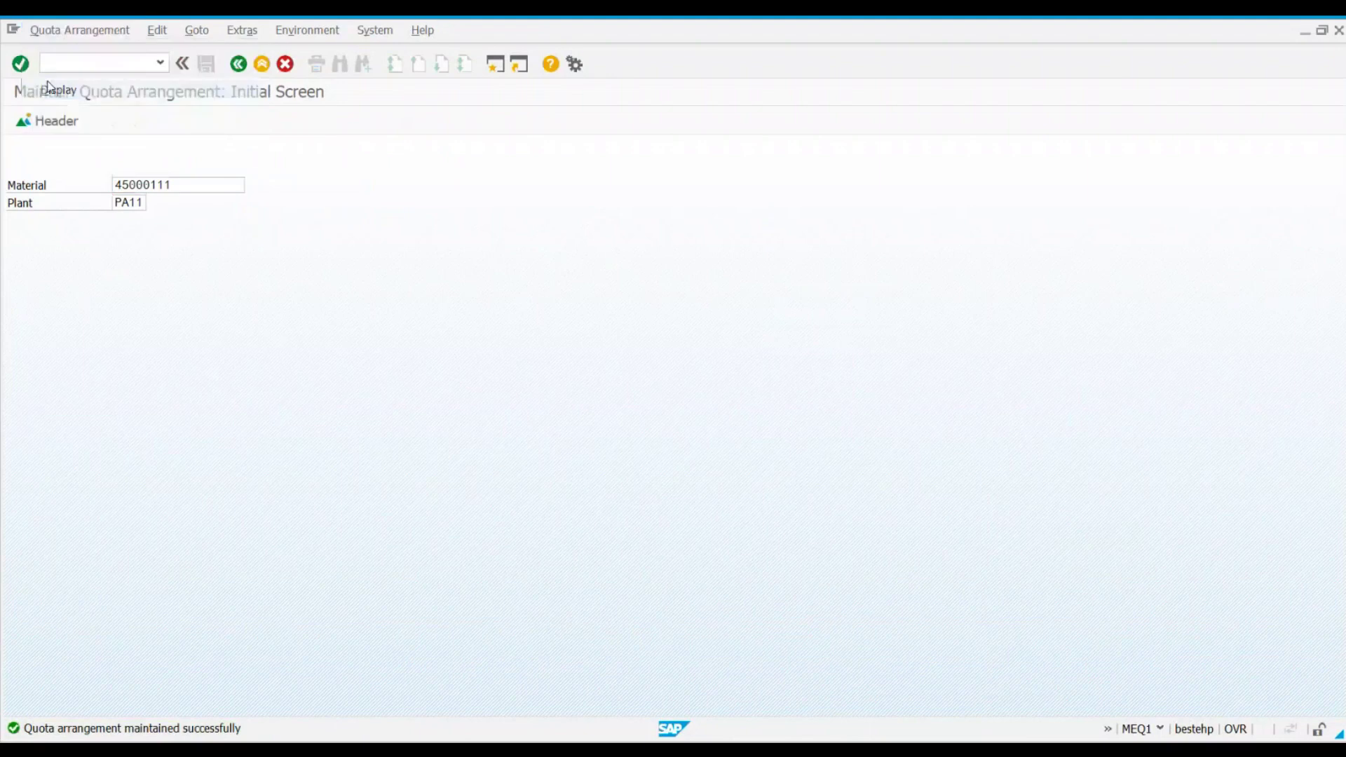
pyautogui.press('Return')
pyautogui.click(21, 238)
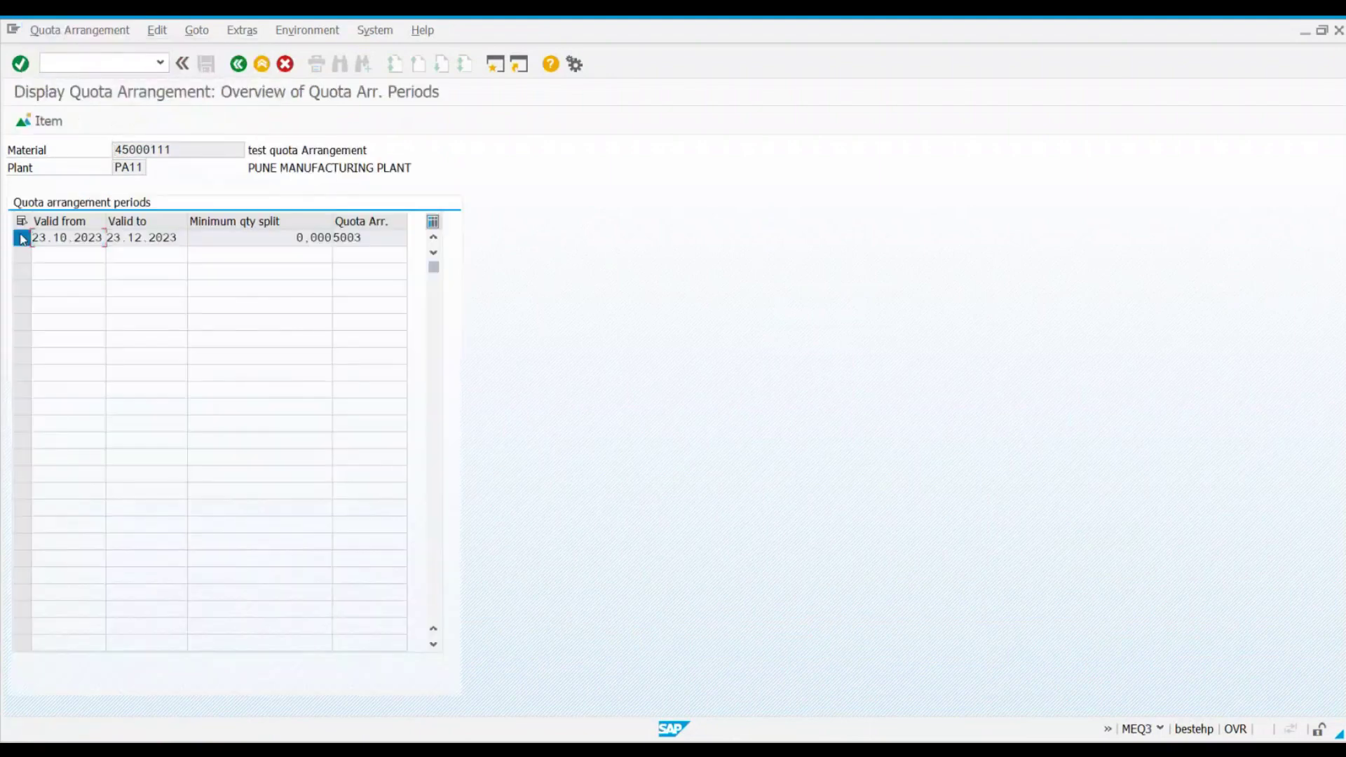
pyautogui.click(43, 122)
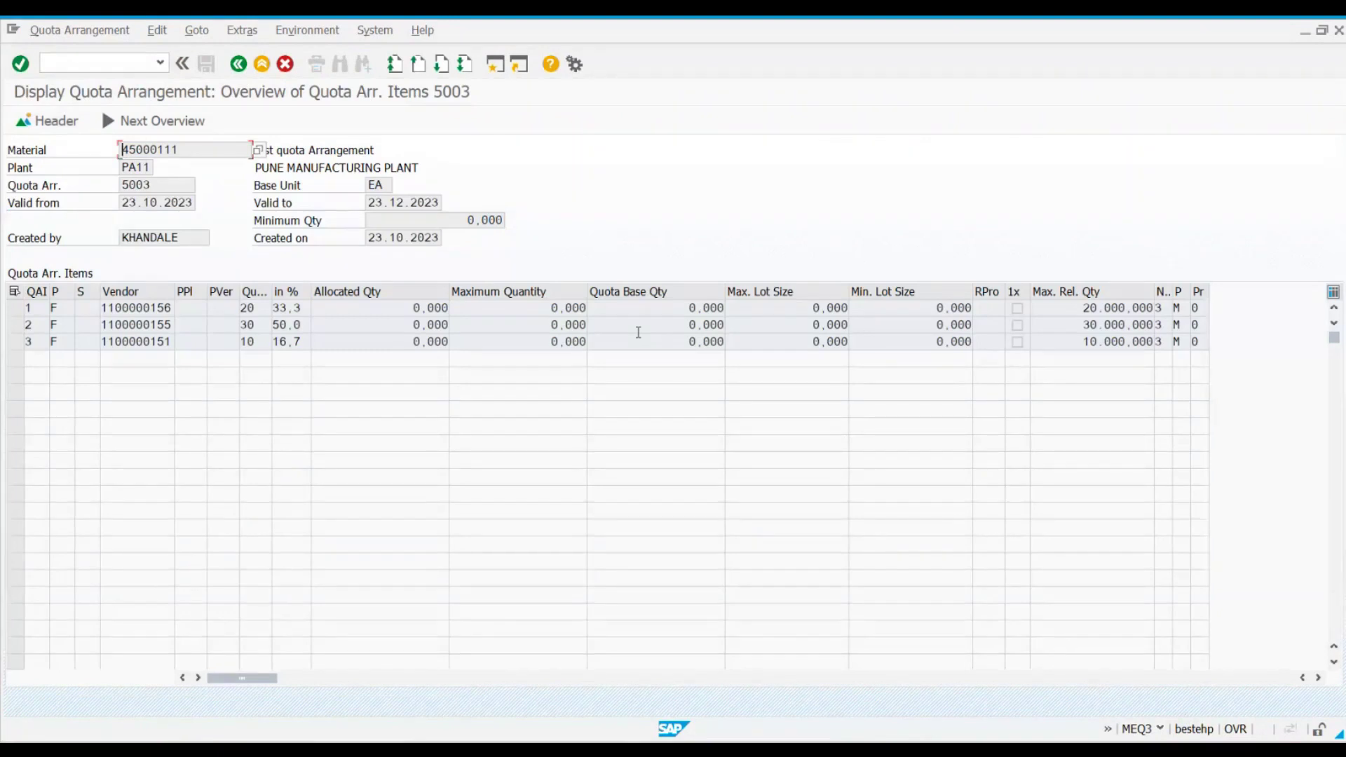
# Step: Examine the vendors, quotas, percentage shares and maximum release quantities of the saved quota items
pyautogui.click(135, 309)
pyautogui.click(135, 326)
pyautogui.click(269, 309)
pyautogui.click(267, 329)
pyautogui.click(264, 344)
pyautogui.click(293, 324)
pyautogui.click(1078, 325)
# Step: Switch to the source list of material 45000111 and look at its vendor records
pyautogui.moveTo(894, 749)
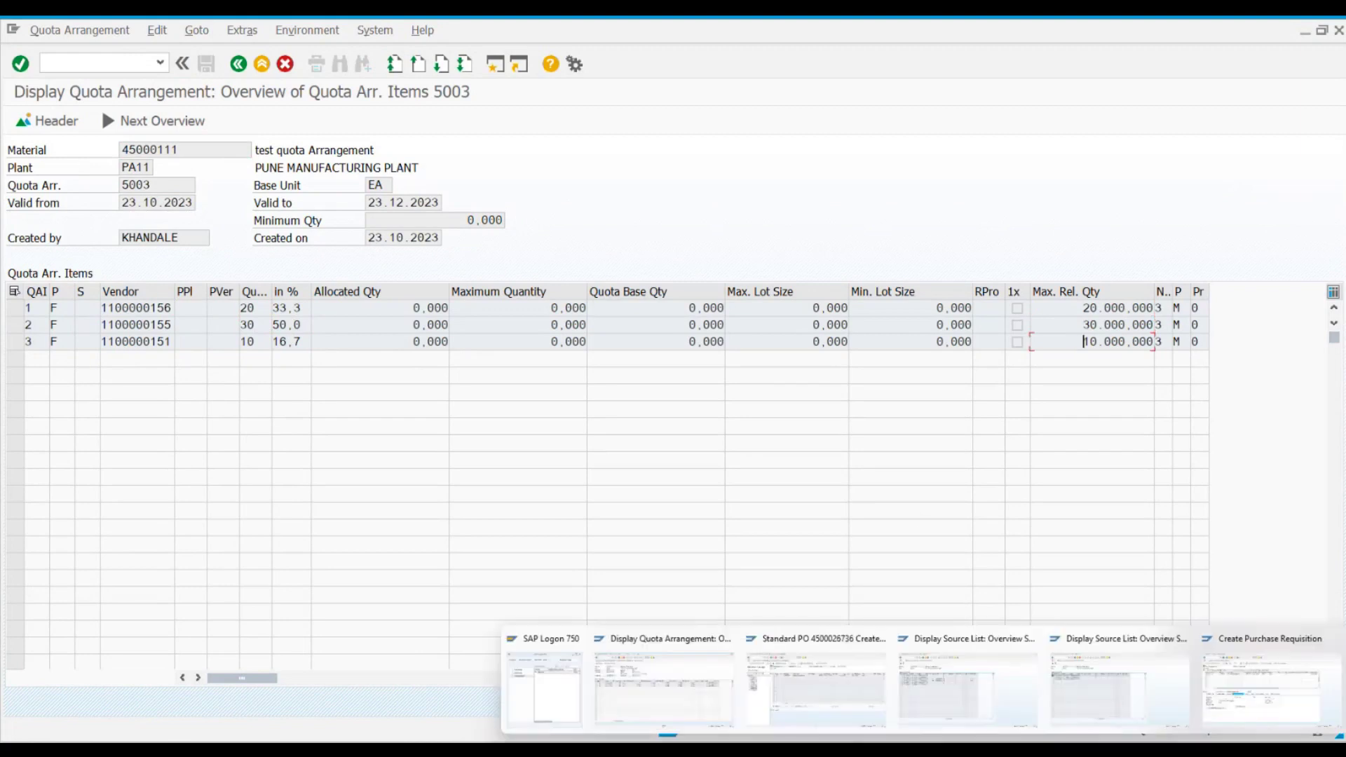
pyautogui.click(935, 704)
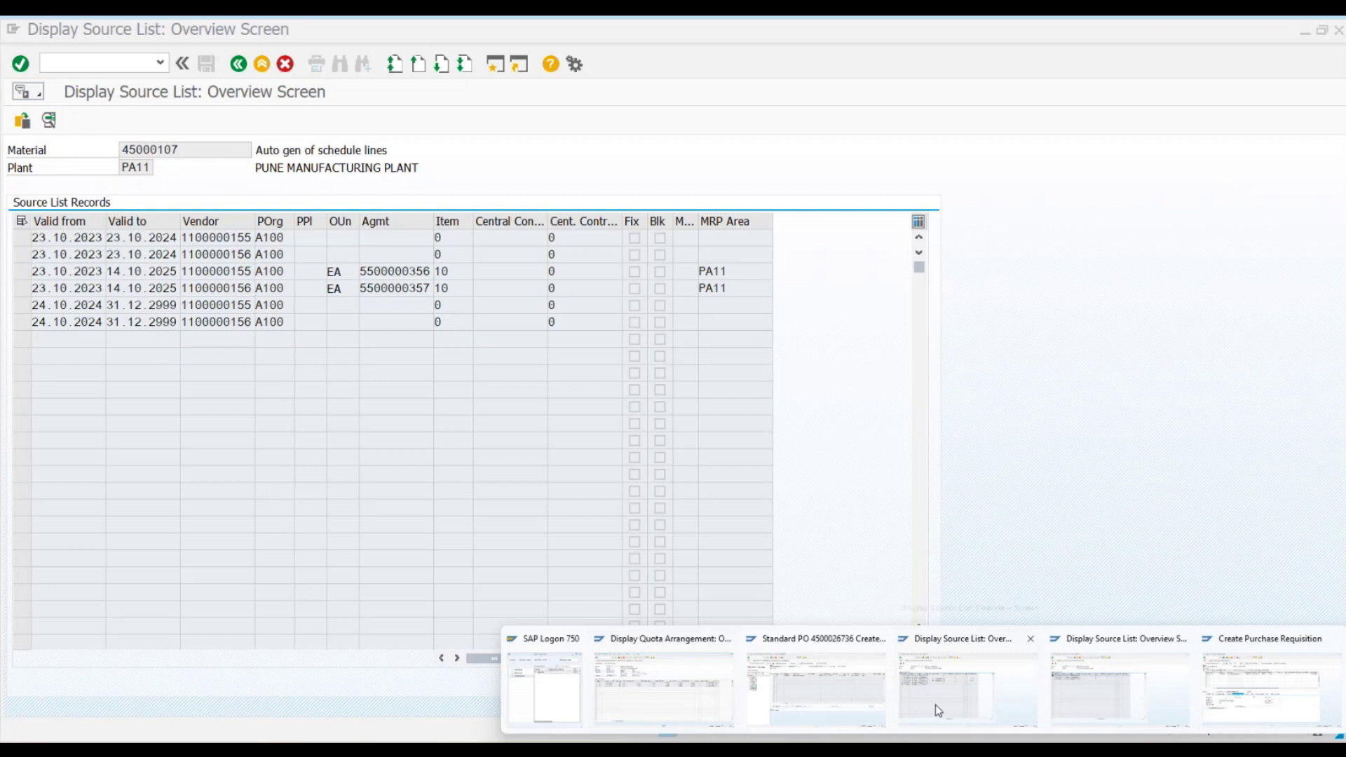
pyautogui.click(1062, 697)
pyautogui.click(597, 256)
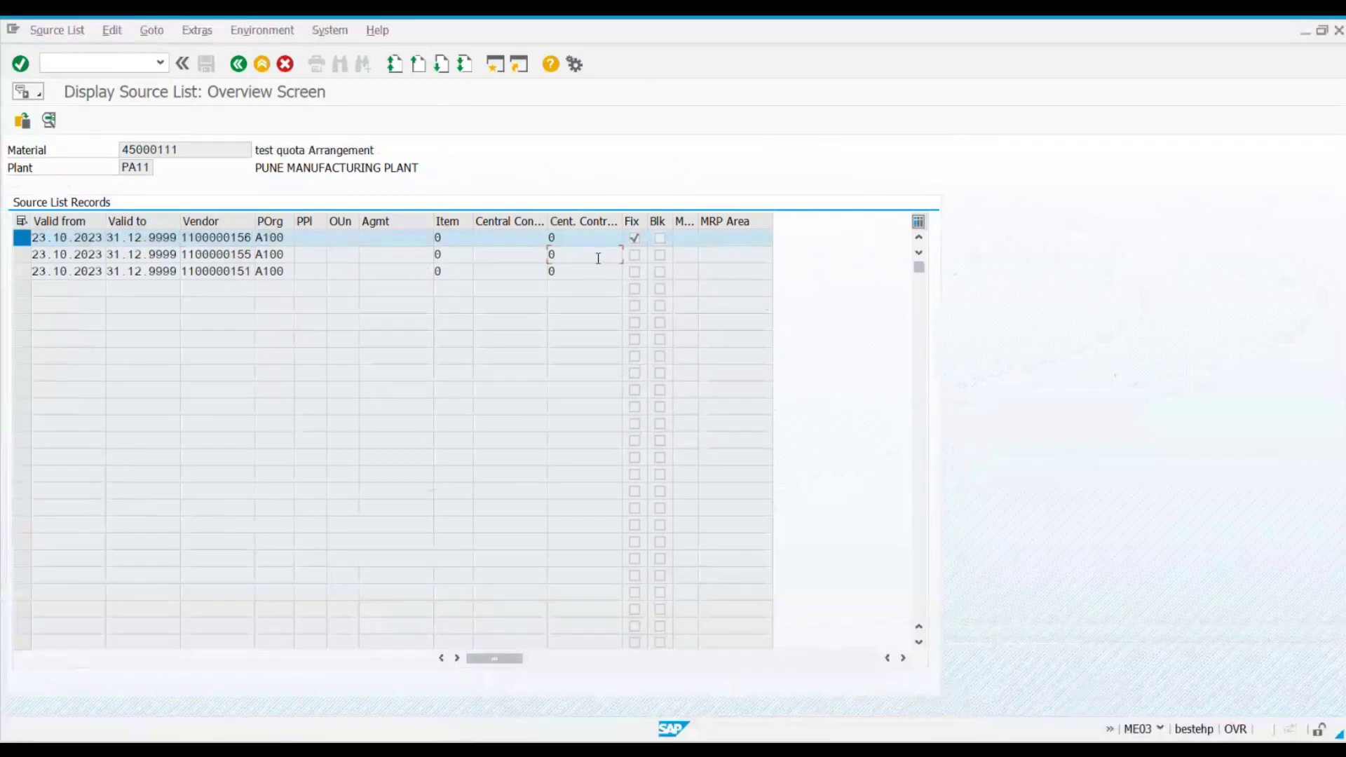
# Step: Discard the open purchase requisition without saving and start a new one with transaction ME51N
pyautogui.moveTo(926, 751)
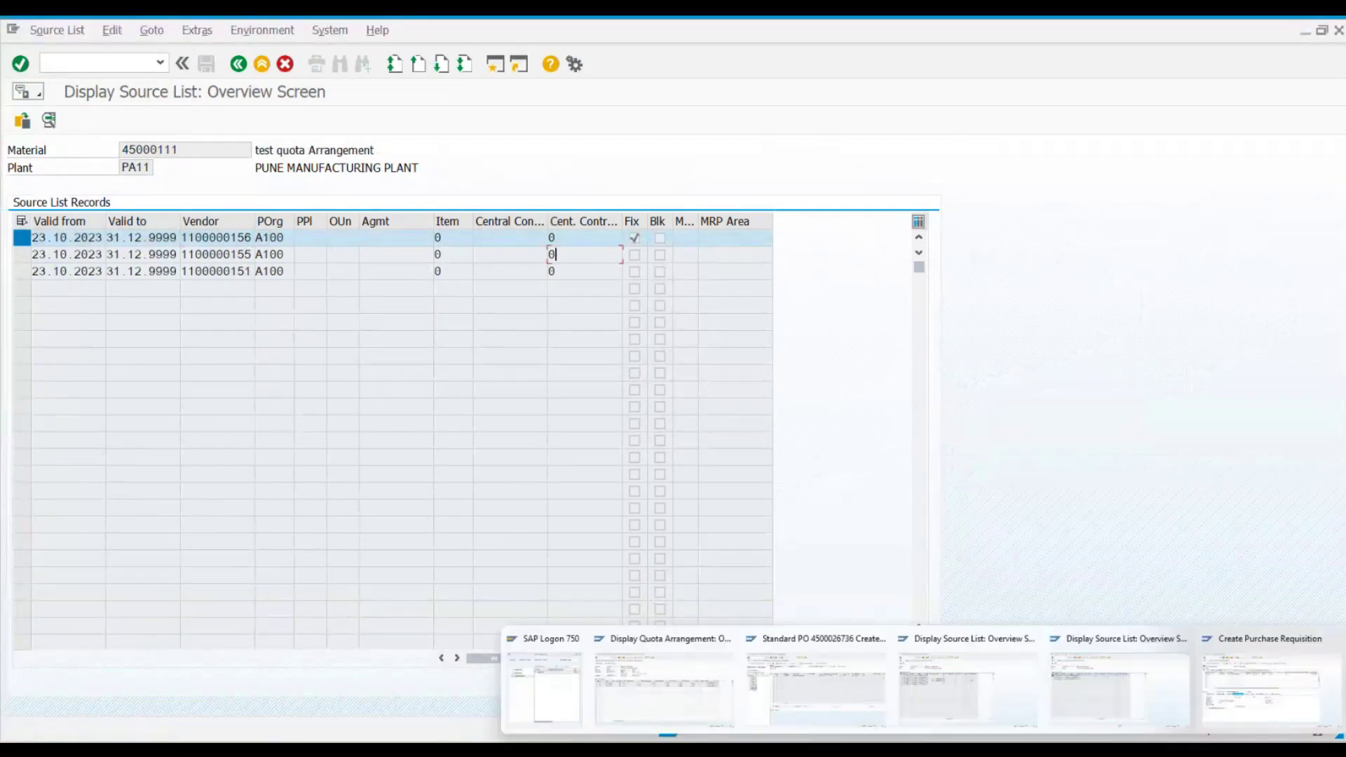
pyautogui.click(1232, 694)
pyautogui.click(262, 66)
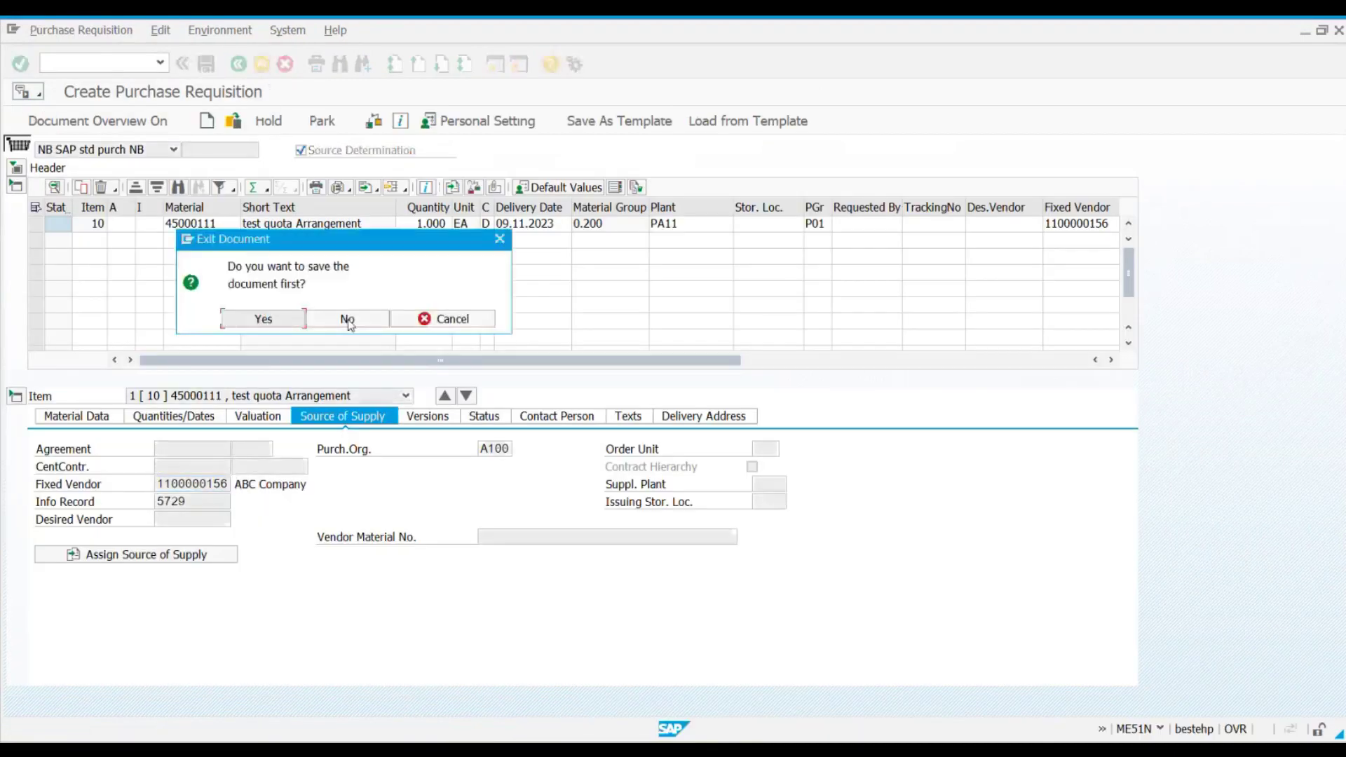
pyautogui.click(347, 319)
pyautogui.write('me51n')
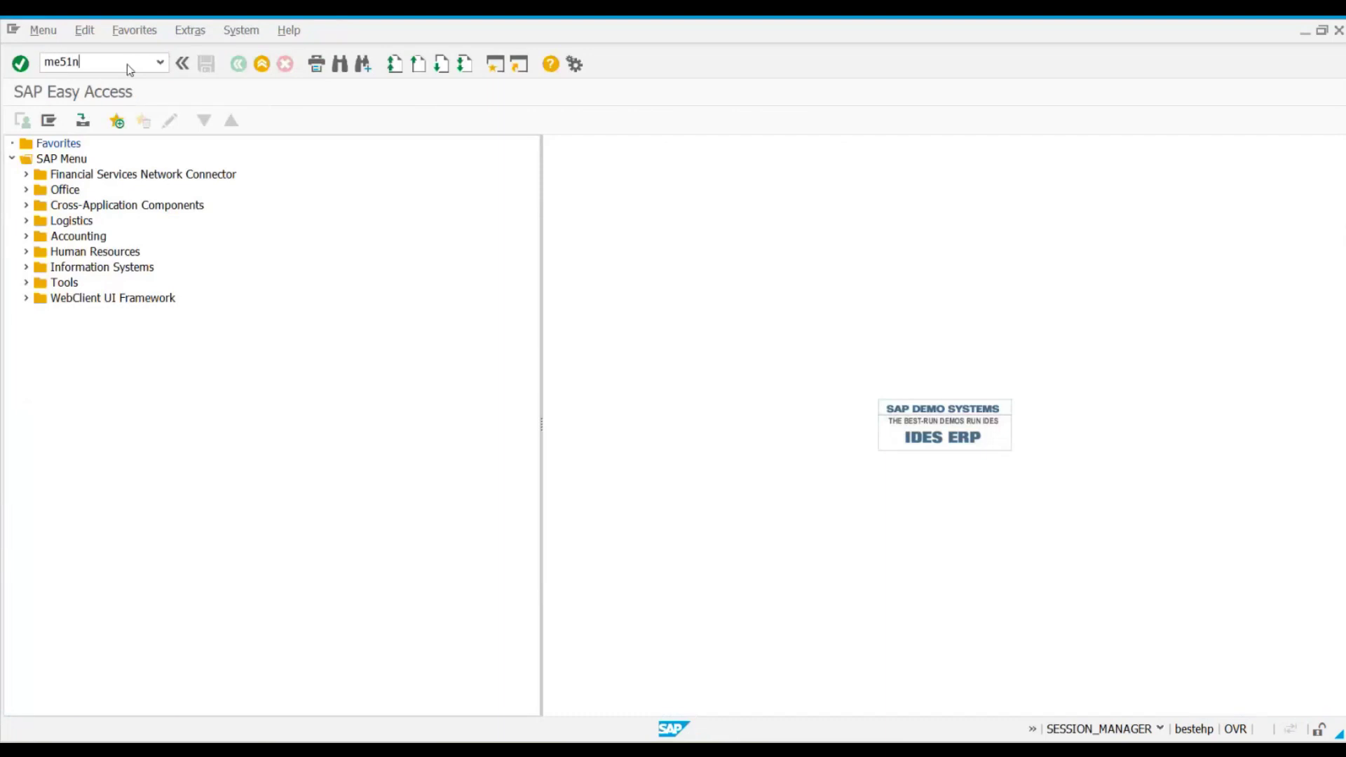
pyautogui.press('Return')
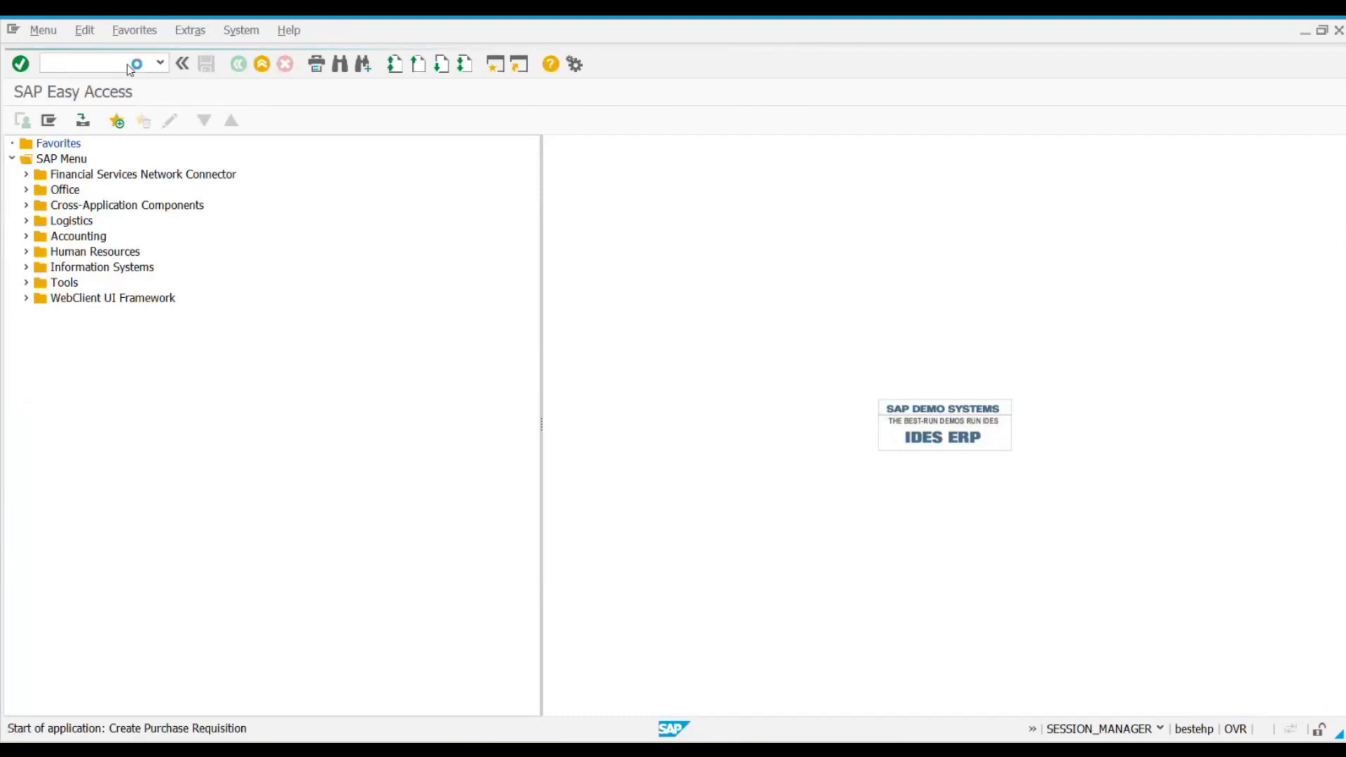
# Step: Turn on source determination for the requisition and enter material 45000111 from the source list in the first item
pyautogui.click(313, 156)
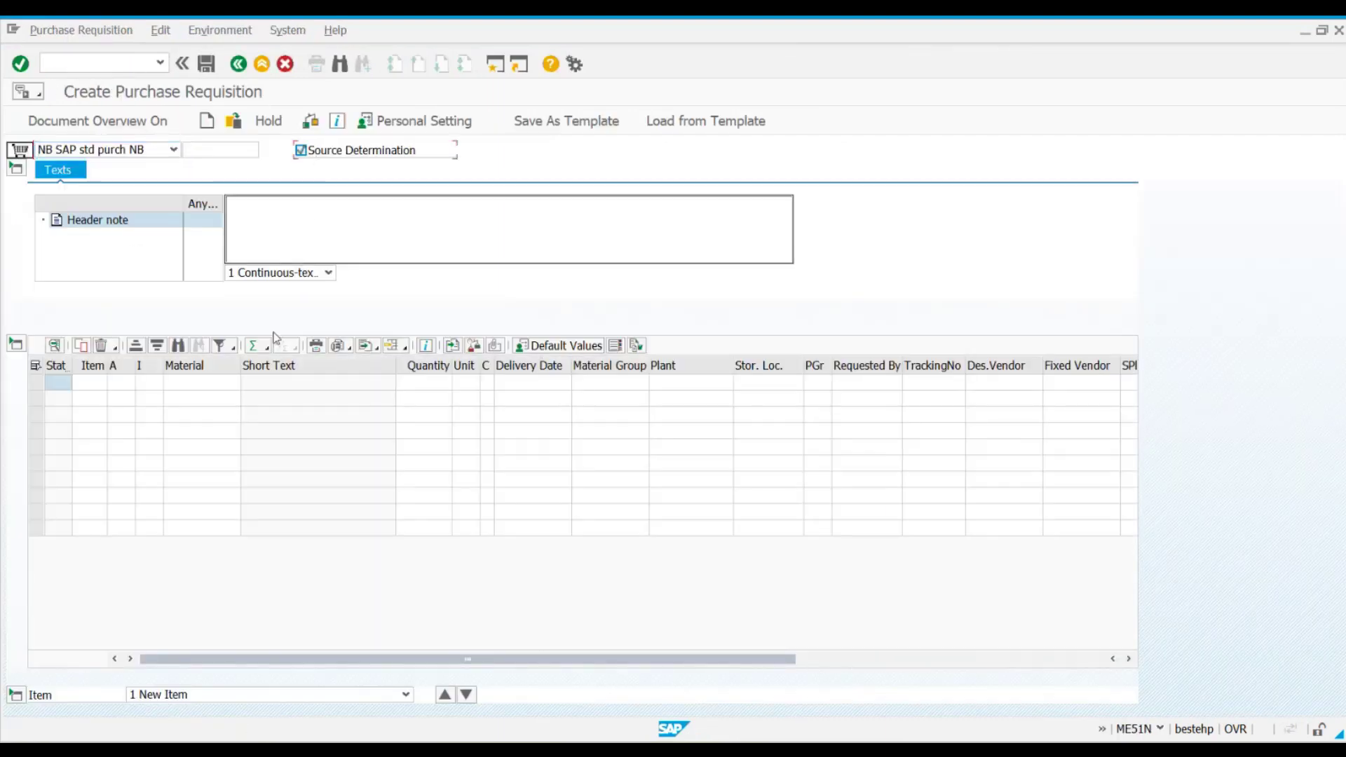
pyautogui.click(212, 386)
pyautogui.hotkey('alt', 'Tab')
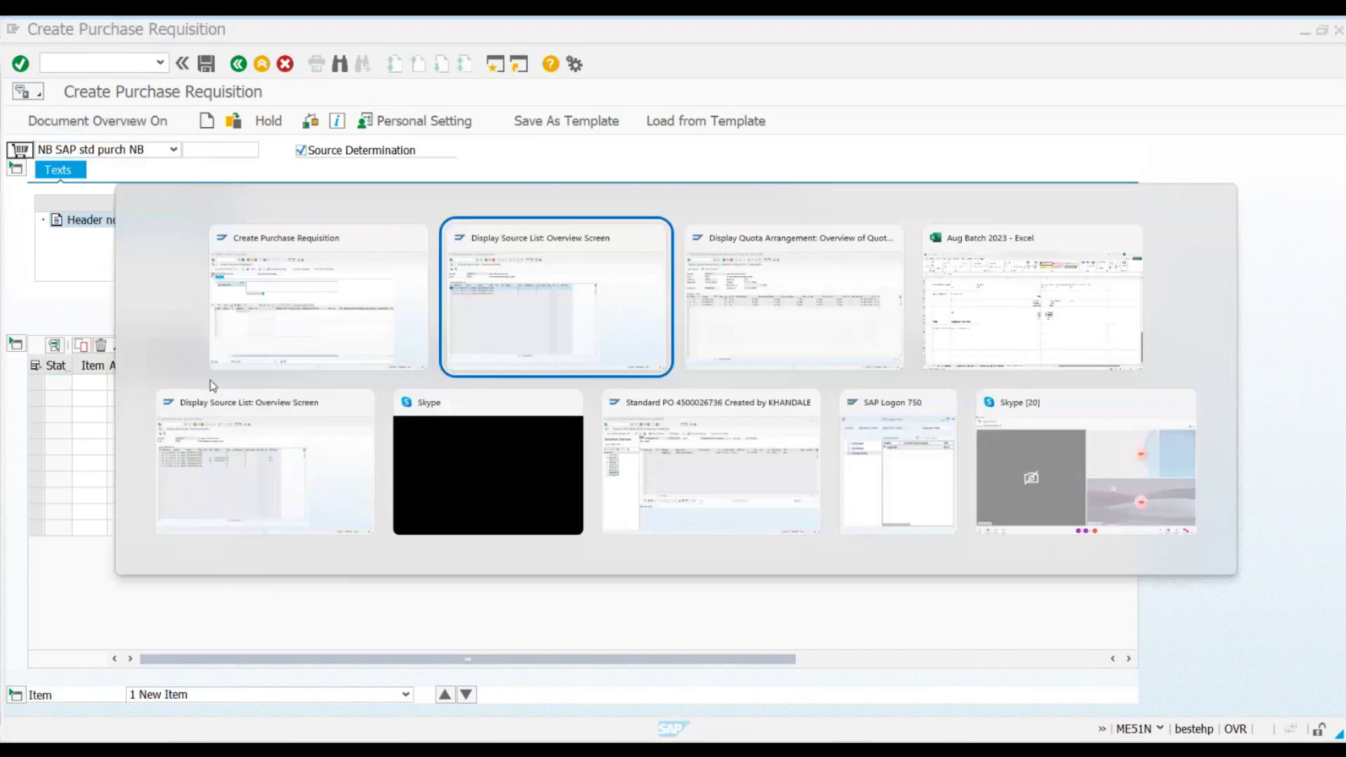
pyautogui.moveTo(200, 150); pyautogui.dragTo(120, 150)
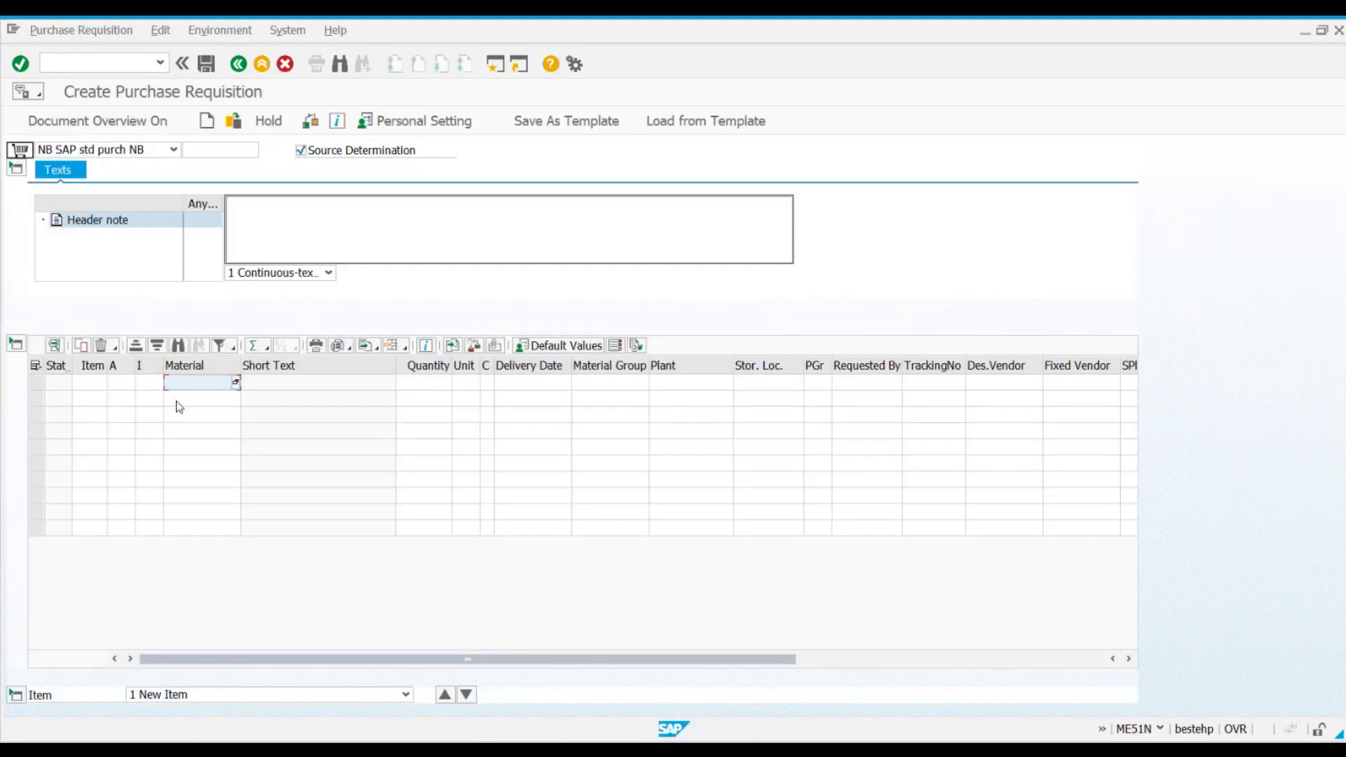
pyautogui.write('45000111')
# Step: Give the requisition item quantity 1000 and plant PA11, and set its valuation price to 10 INR
pyautogui.press('Return')
pyautogui.hotkey('shift', 'Tab')
pyautogui.write('10000')
pyautogui.press('BackSpace')
pyautogui.press('Tab')
pyautogui.press('Tab')
pyautogui.press('Tab')
pyautogui.press('Tab')
pyautogui.press('Tab')
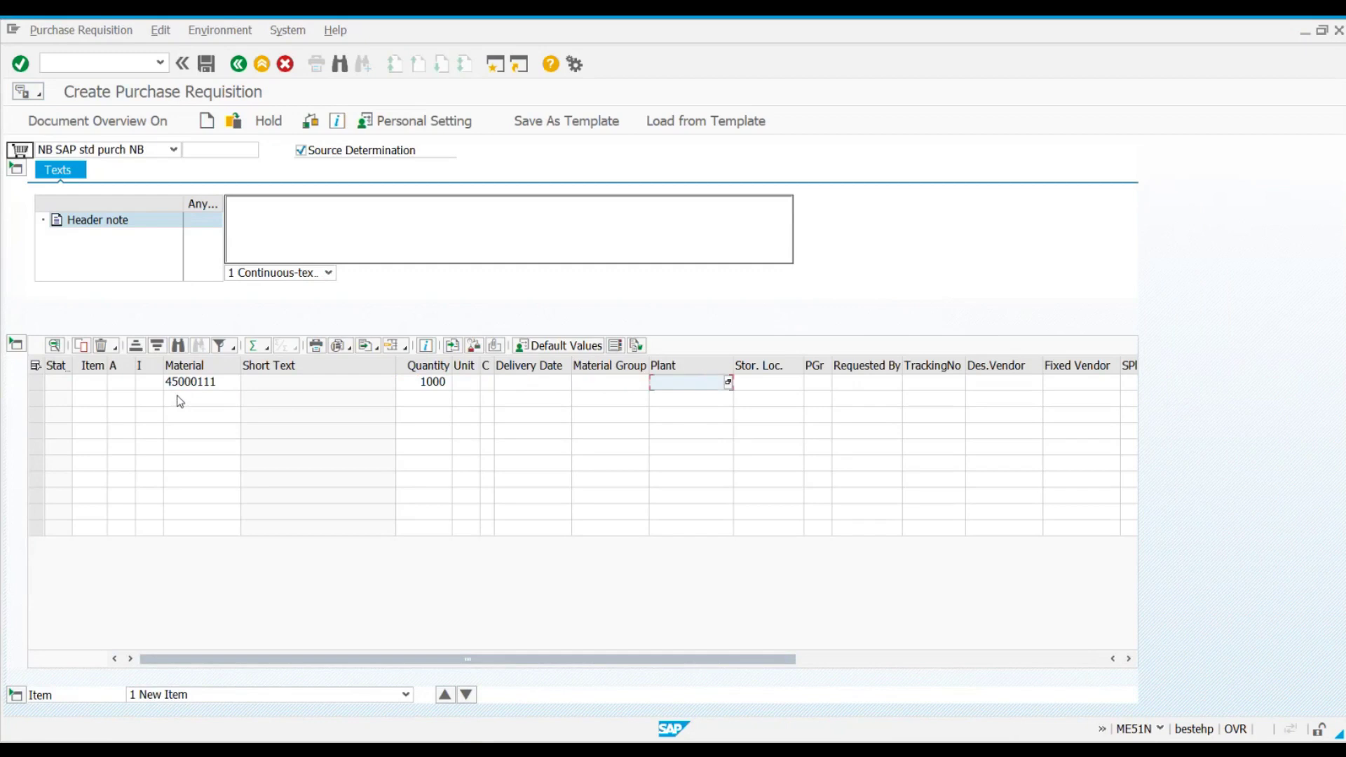
pyautogui.write('pa11')
pyautogui.press('Return')
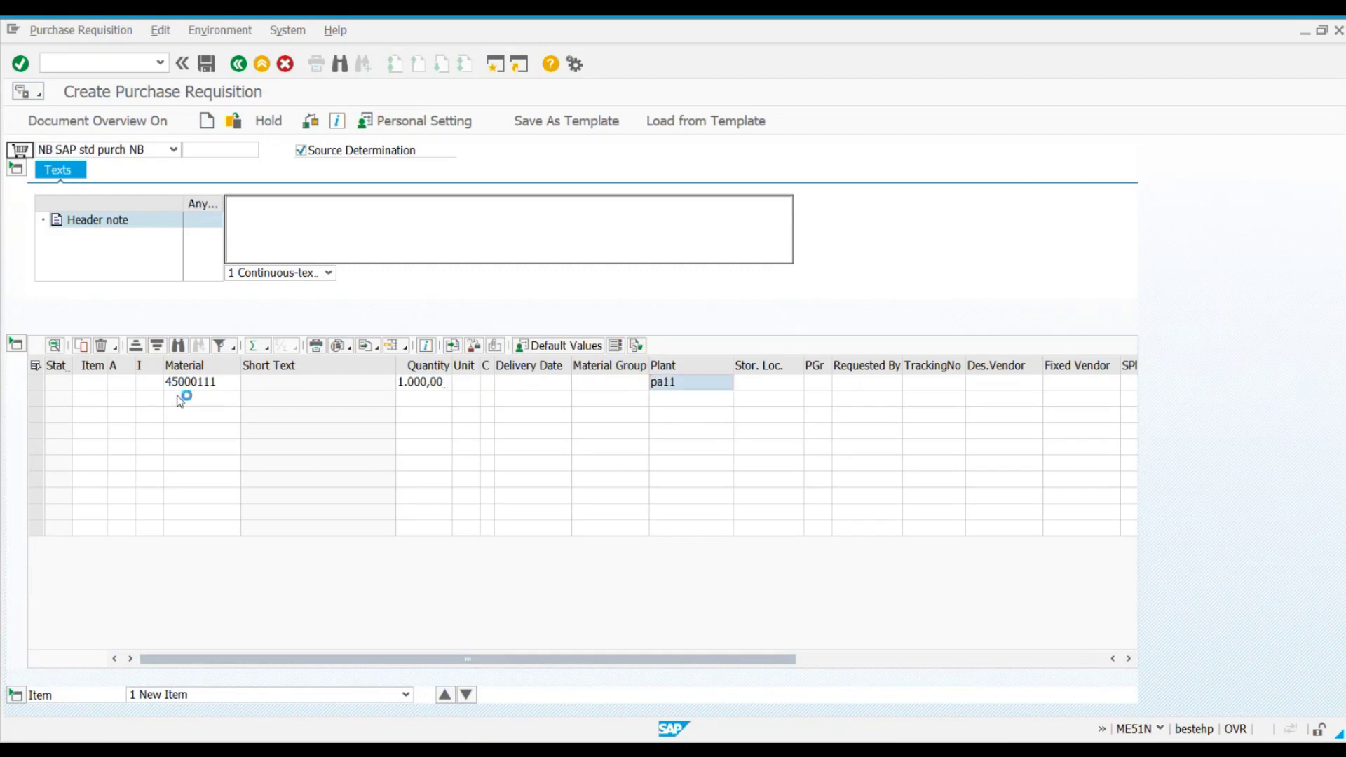
pyautogui.write('10')
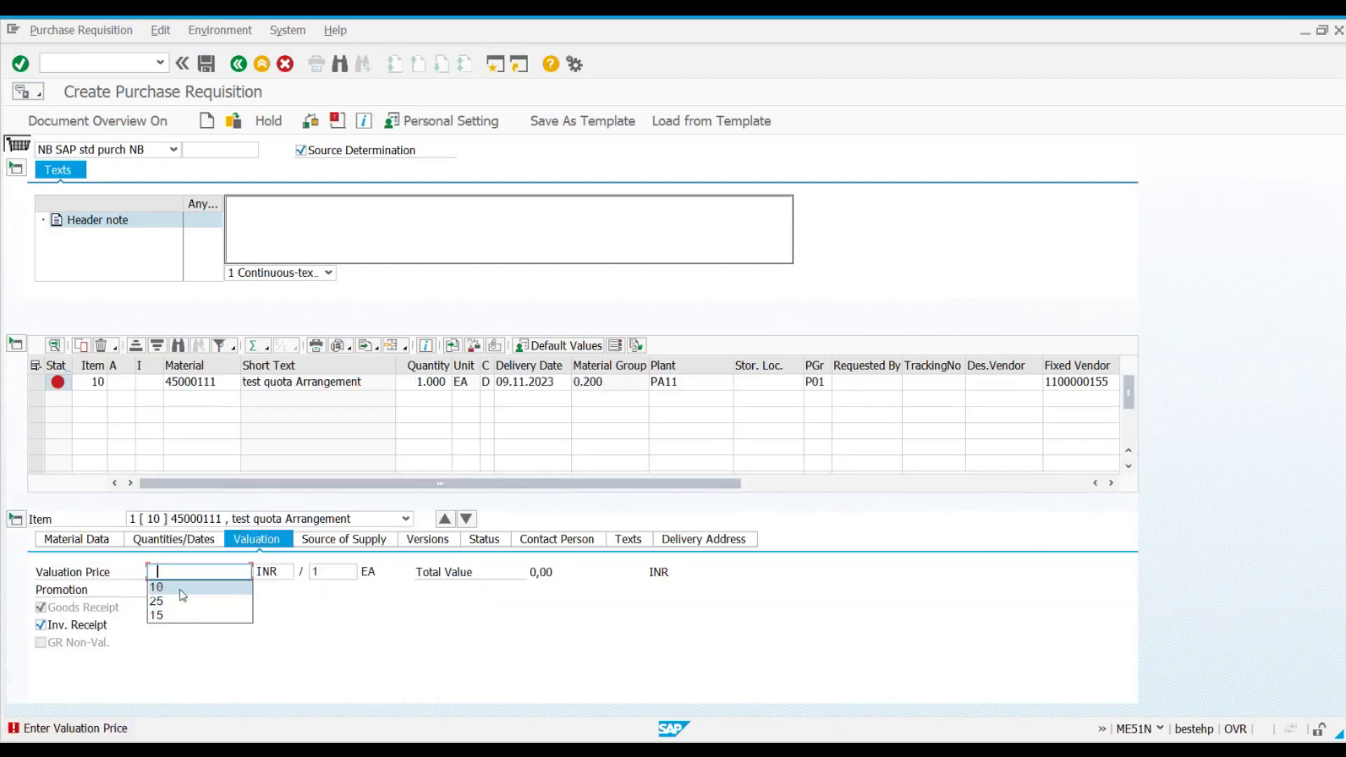
pyautogui.press('Return')
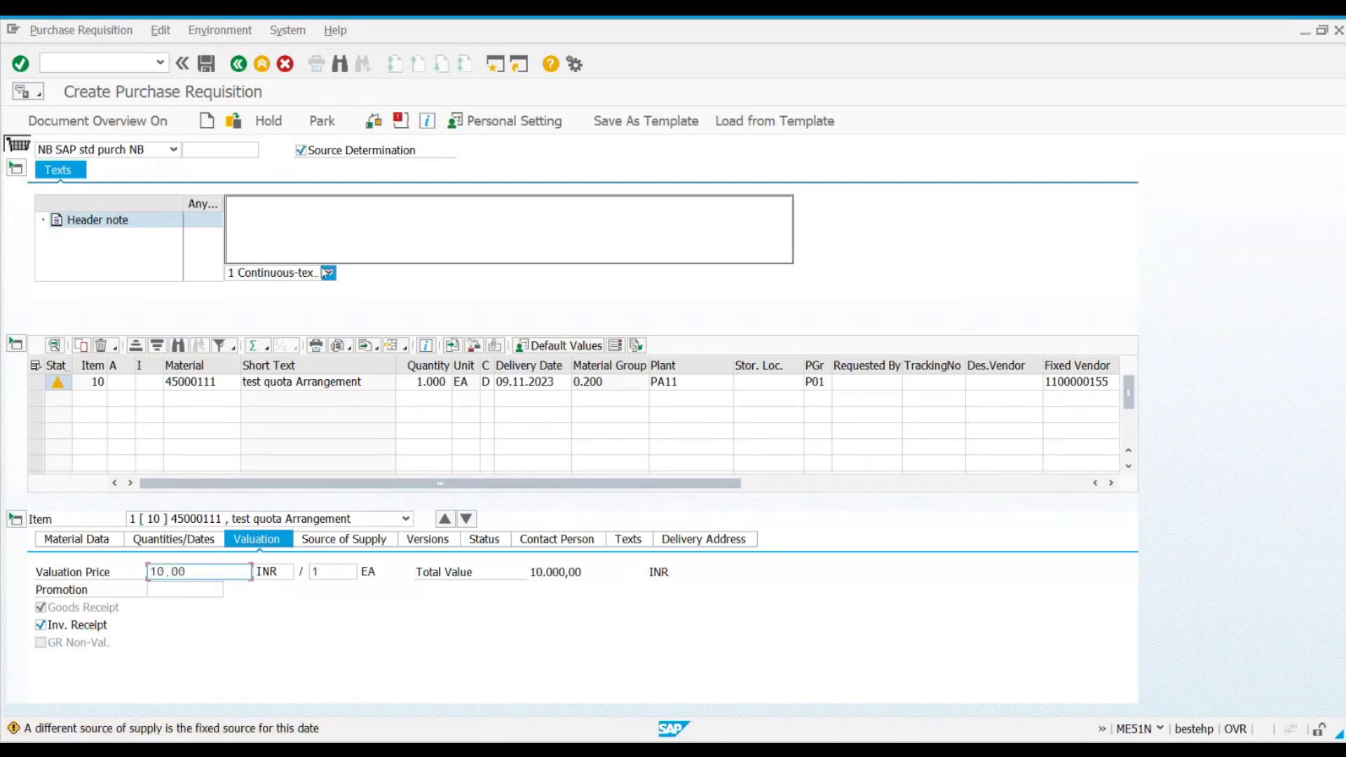
# Step: Compare the vendor in the requisition item's source of supply with the fixed vendor in material 45000111's source list
pyautogui.click(347, 539)
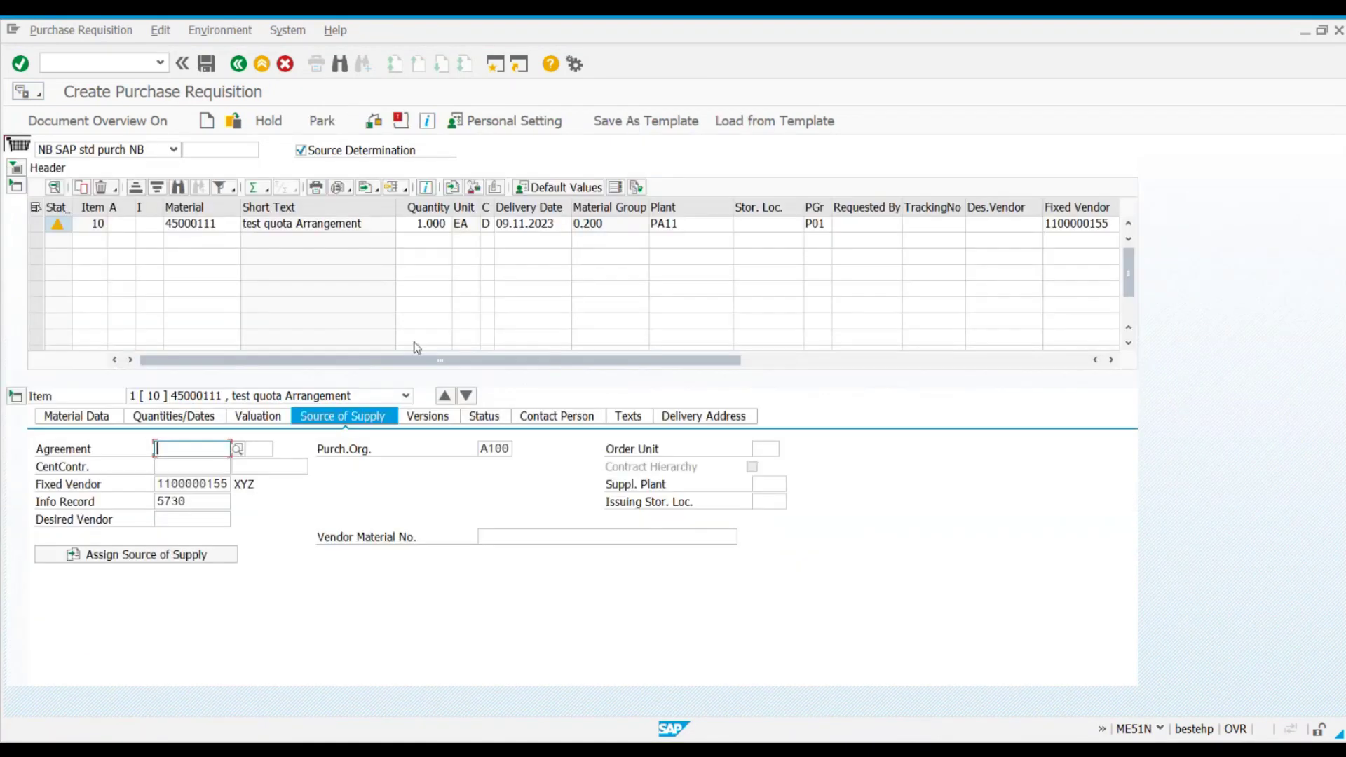
pyautogui.click(479, 483)
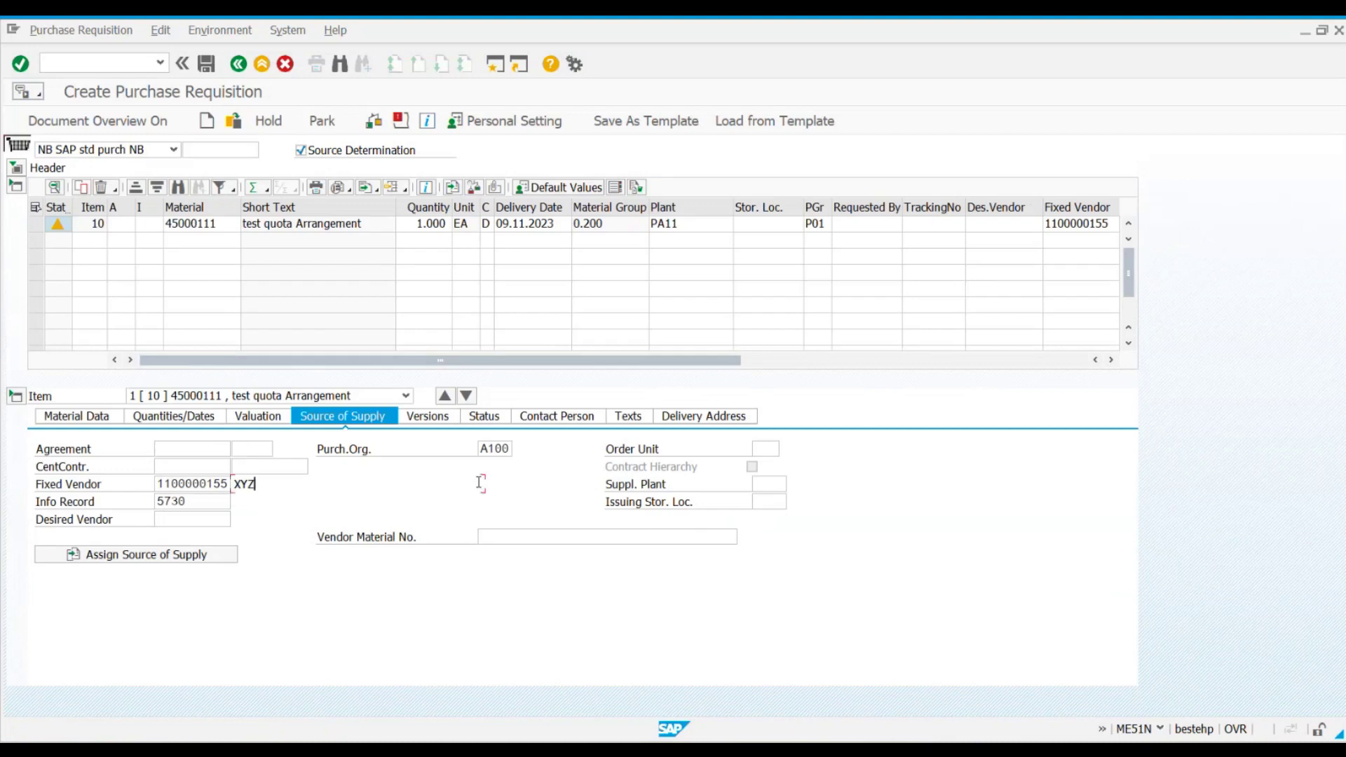
pyautogui.moveTo(919, 730)
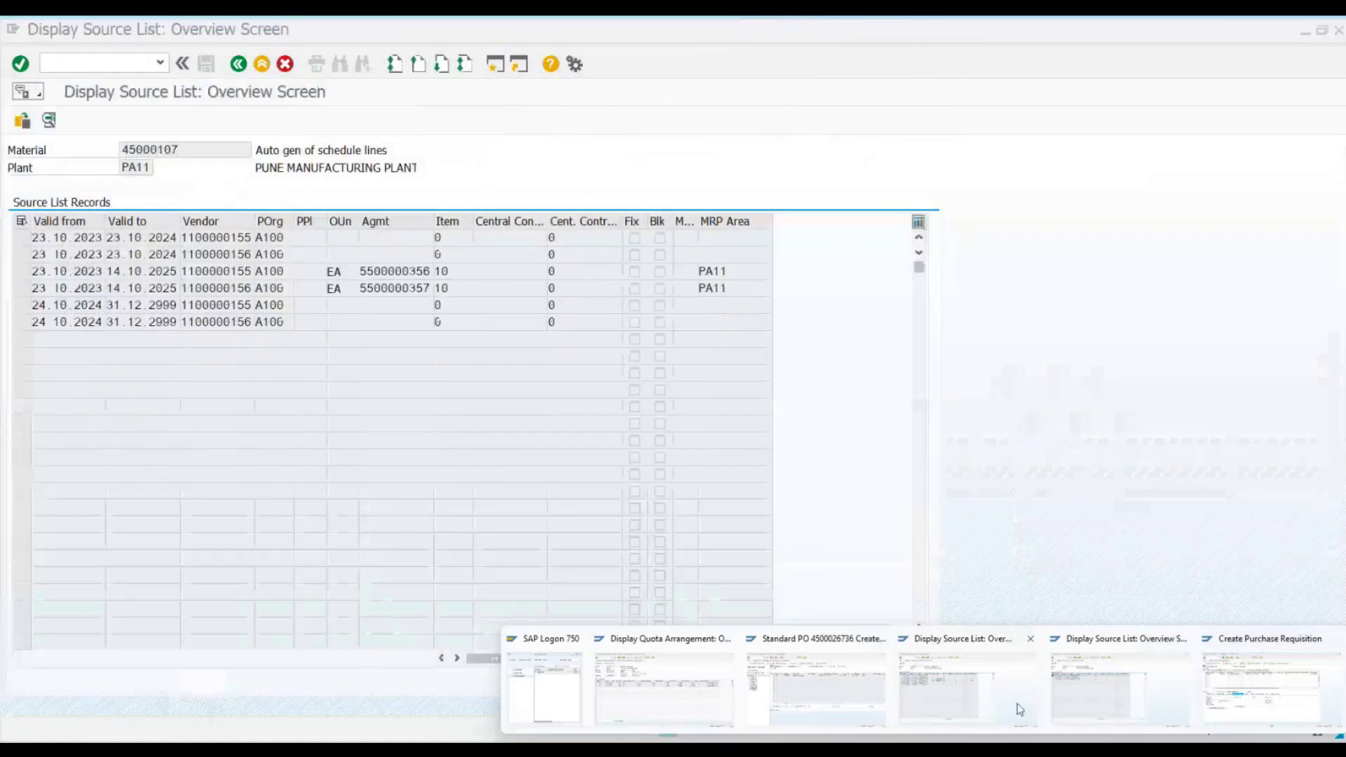
pyautogui.click(1069, 700)
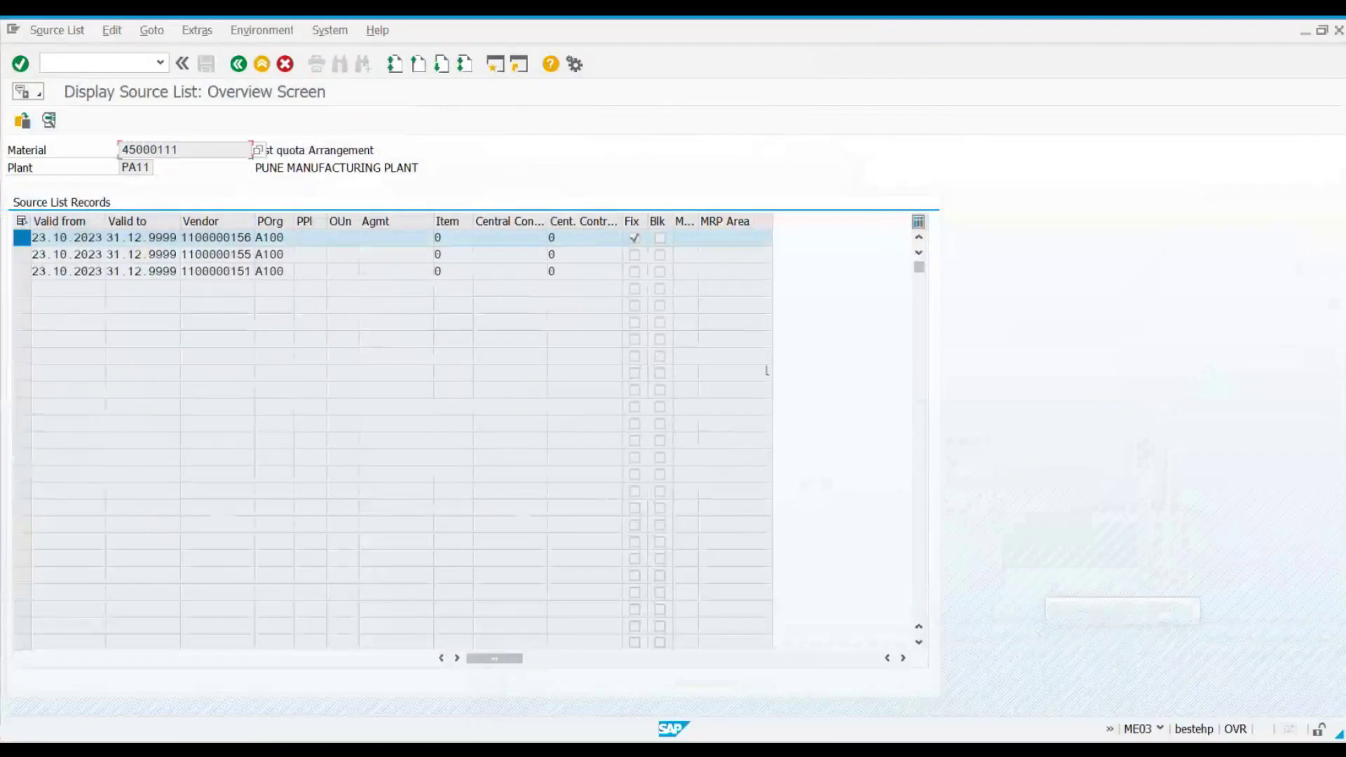
pyautogui.click(634, 237)
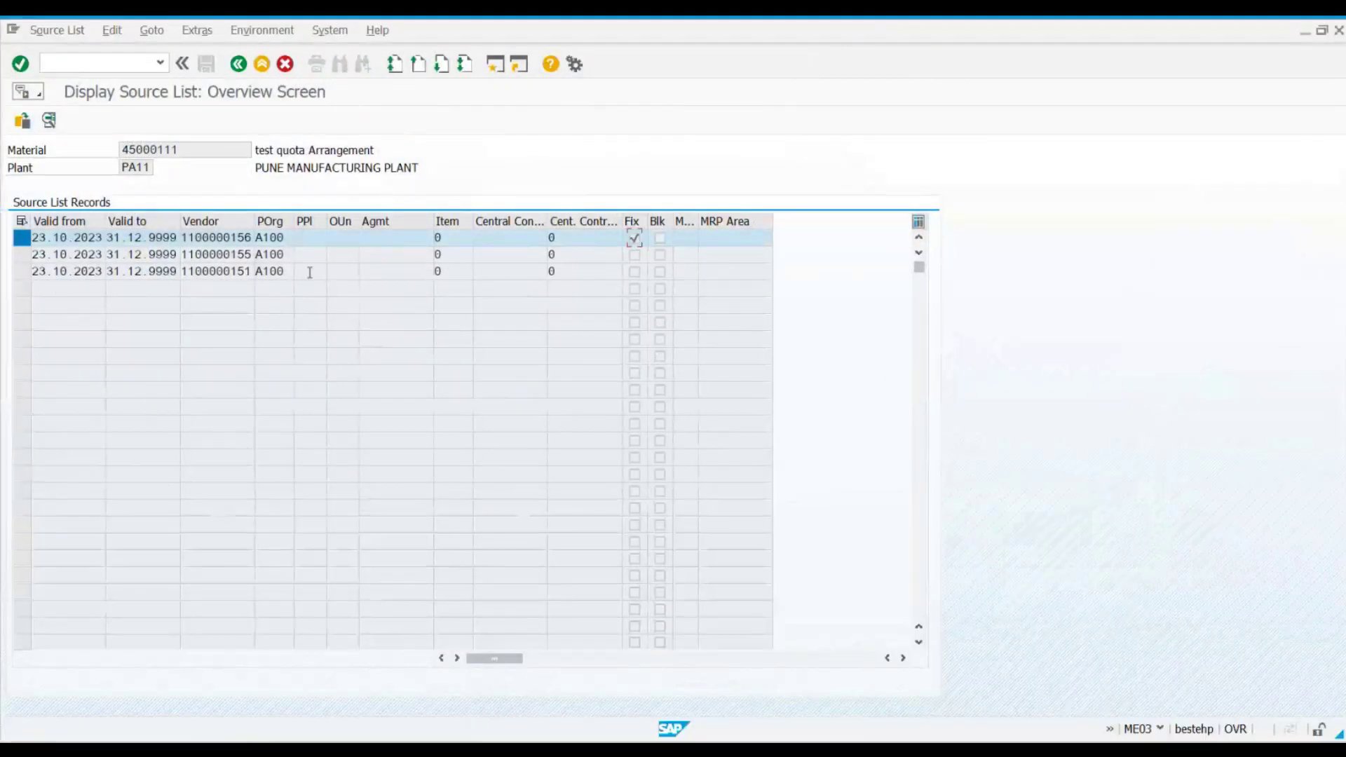
pyautogui.moveTo(230, 237); pyautogui.dragTo(252, 237)
pyautogui.click(254, 238)
pyautogui.hotkey('alt', 'Tab')
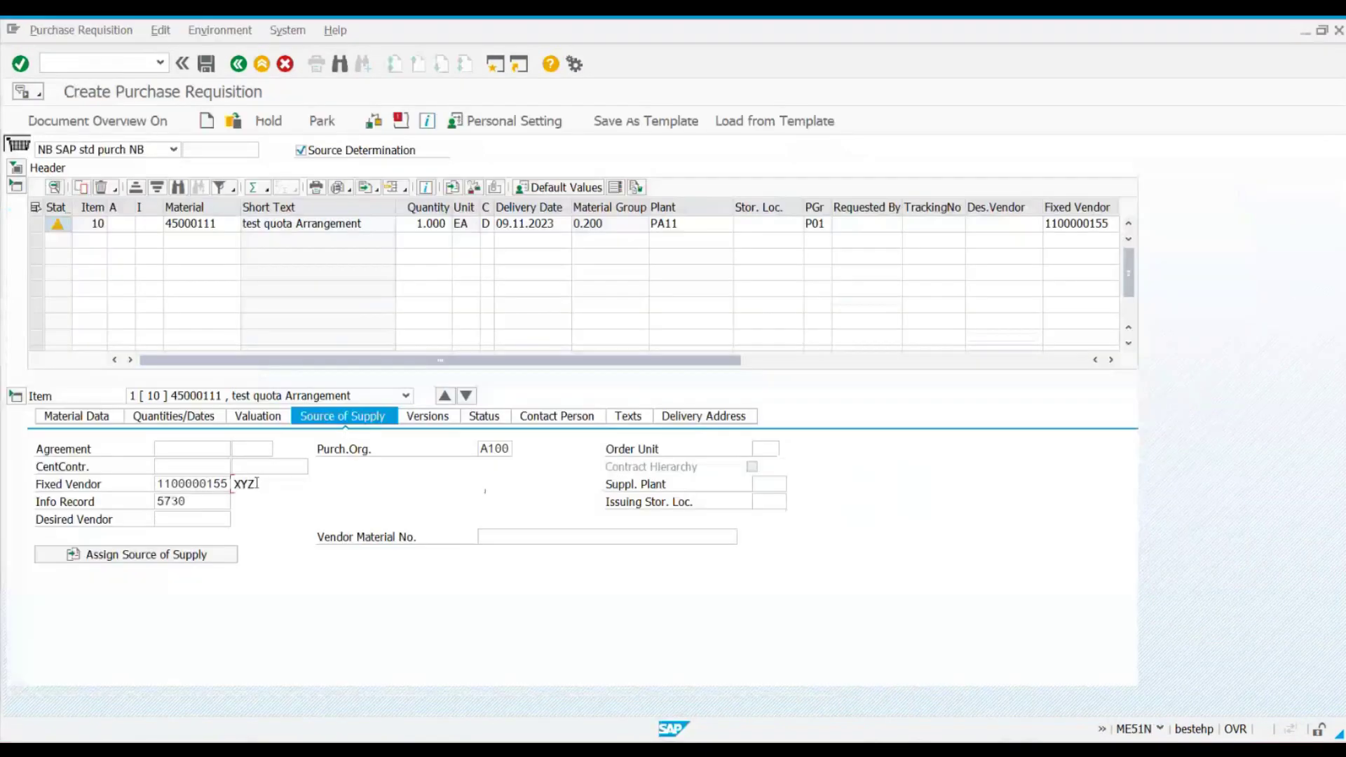
# Step: Check the requisition item's assigned vendor and return to the quota arrangement items to compare their vendors and quotas
pyautogui.moveTo(156, 483); pyautogui.dragTo(229, 483)
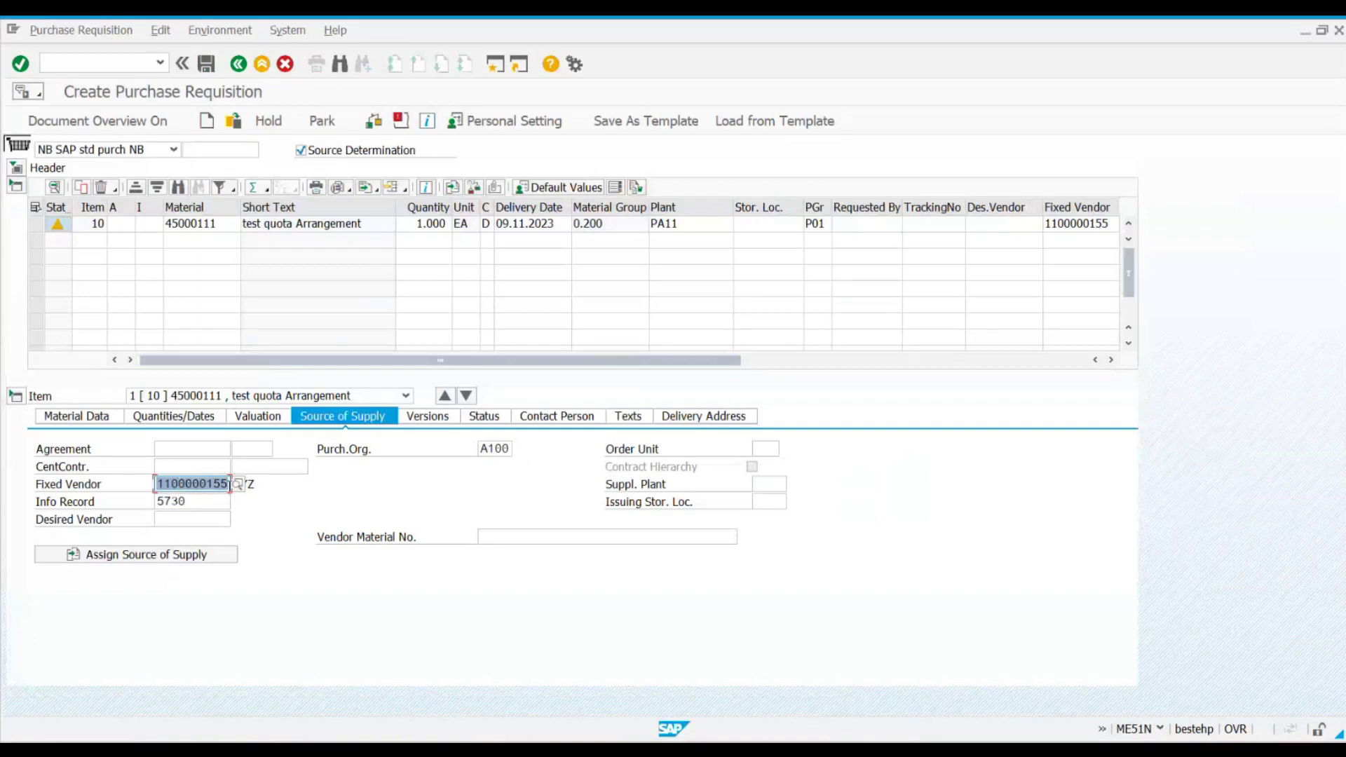
pyautogui.click(229, 484)
pyautogui.hotkey('alt', 'Tab')
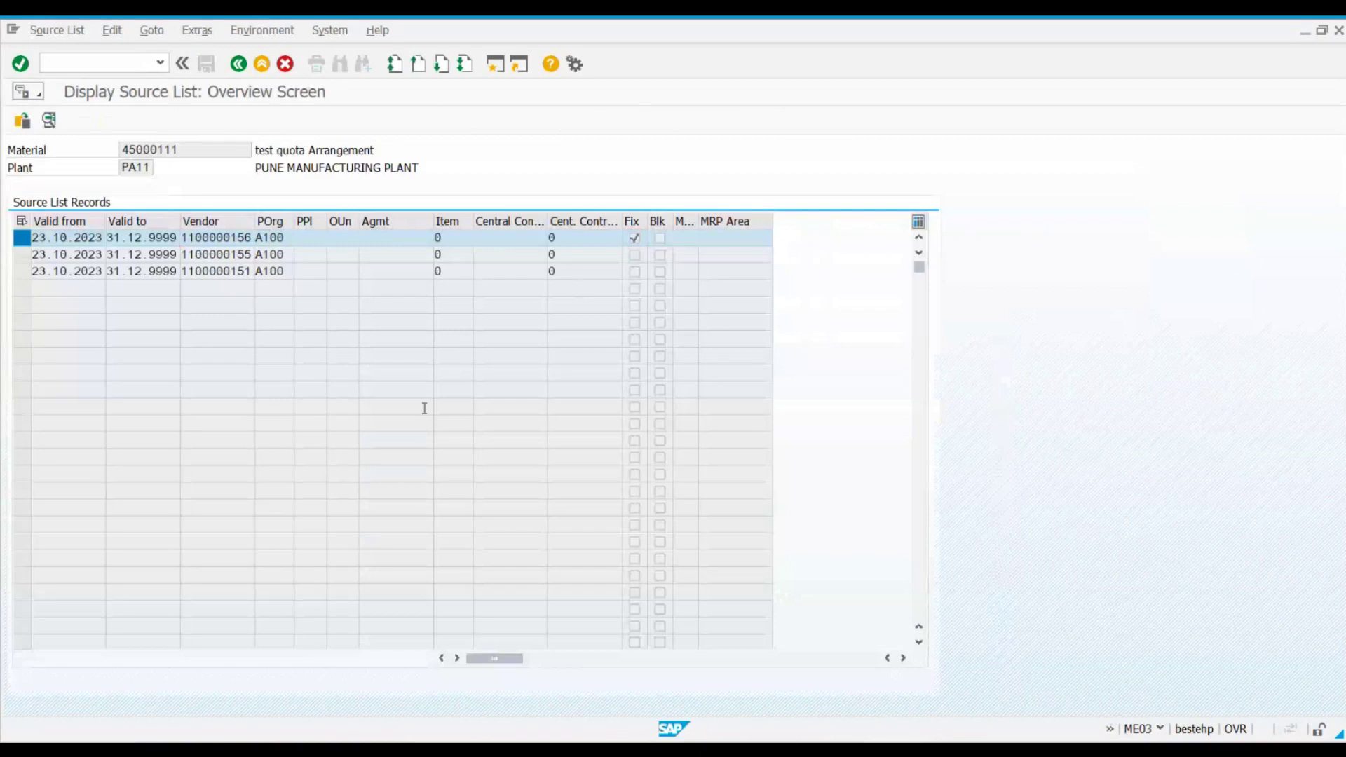
pyautogui.hotkey('alt', 'Tab')
pyautogui.hotkey('alt', 'Tab')
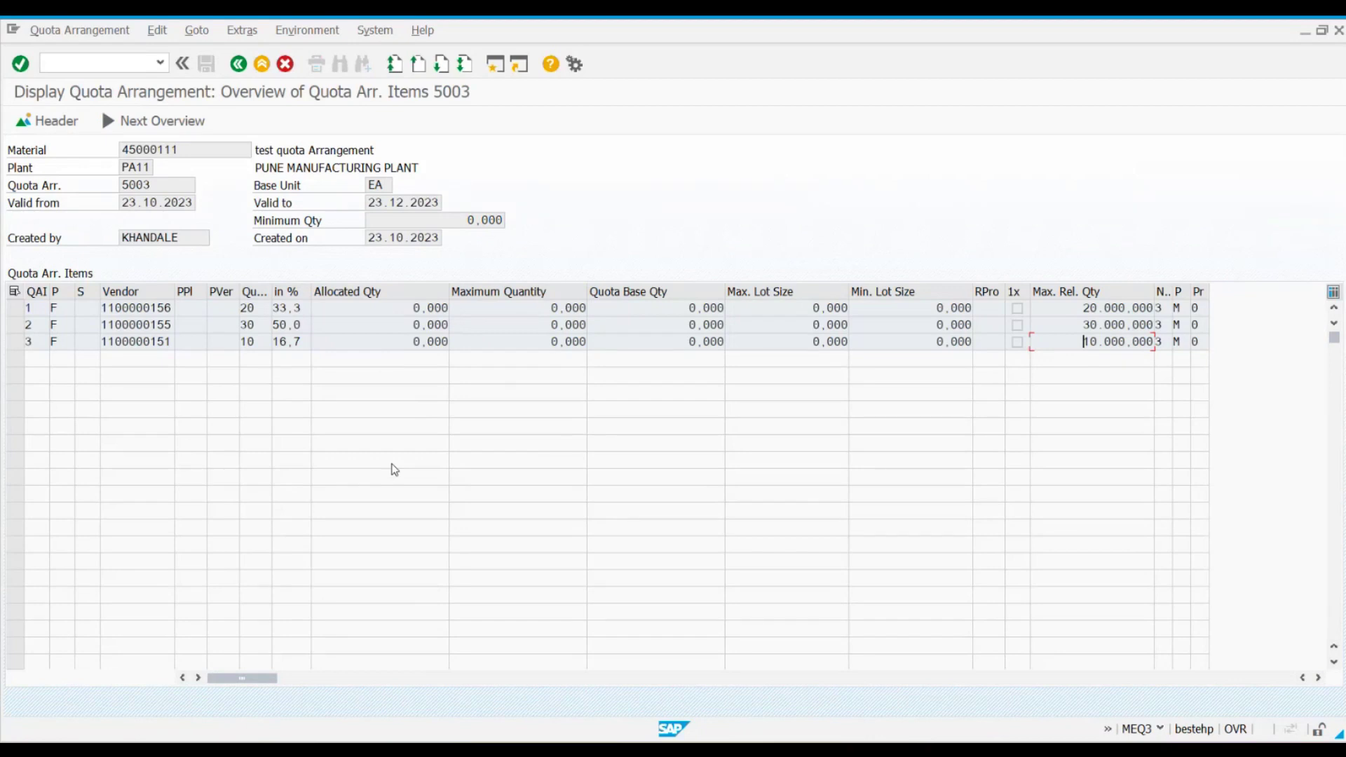
# Step: Switch to the Aug Batch 2023 Excel workbook and review the source determination priority list, comparing Quota Arrangement with Source List
pyautogui.hotkey('alt', 'Tab')
pyautogui.hotkey('alt', 'Tab')
pyautogui.hotkey('alt', 'Tab')
pyautogui.scroll(3, 225, 410)
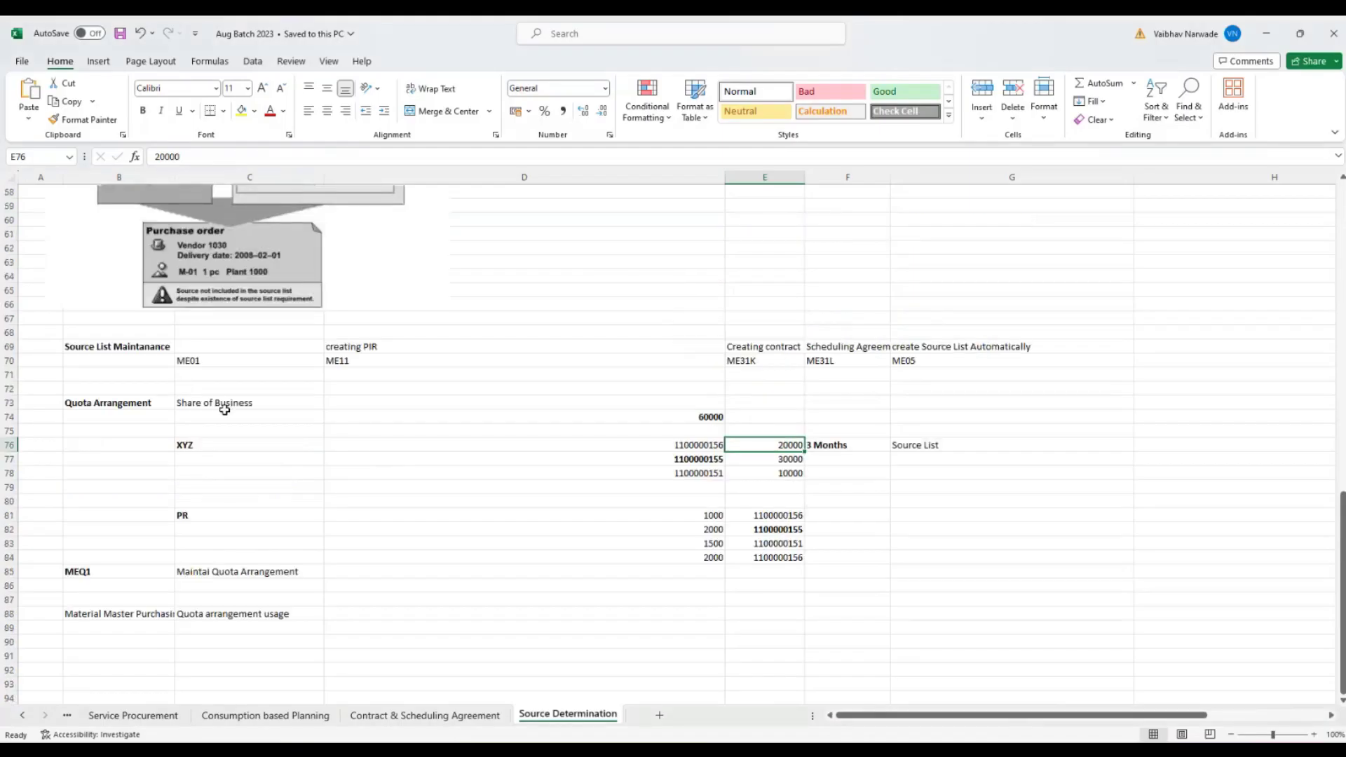
pyautogui.scroll(19, 400, 445)
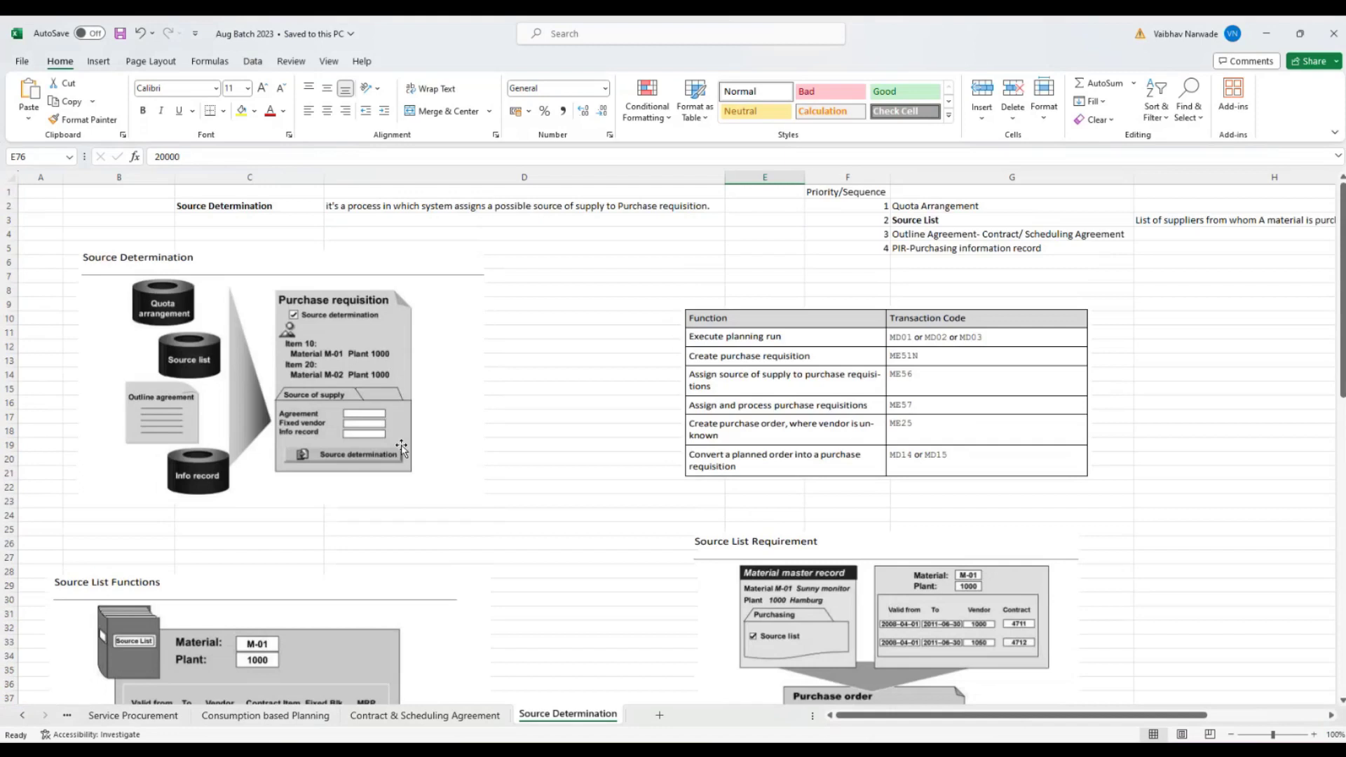
pyautogui.click(880, 206)
pyautogui.moveTo(882, 211); pyautogui.dragTo(1016, 249)
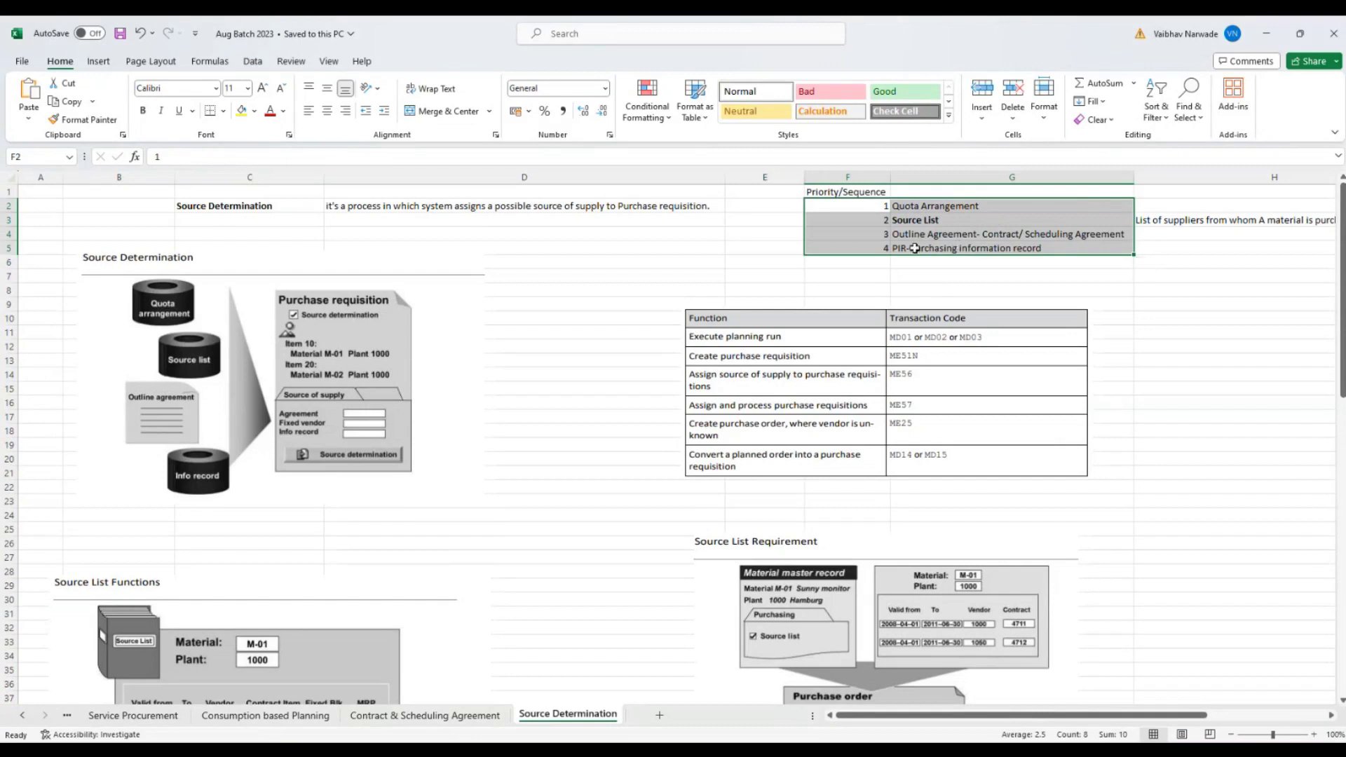
pyautogui.click(897, 206)
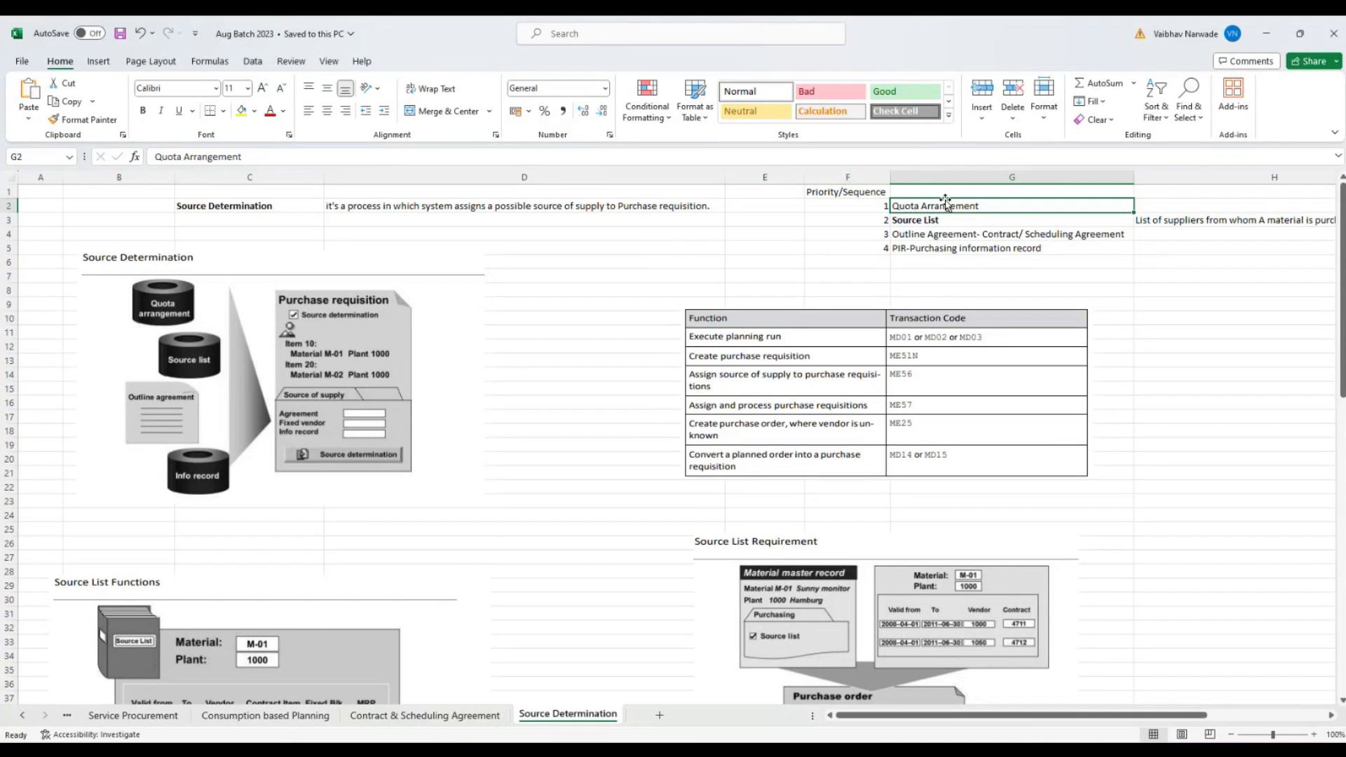
pyautogui.click(911, 223)
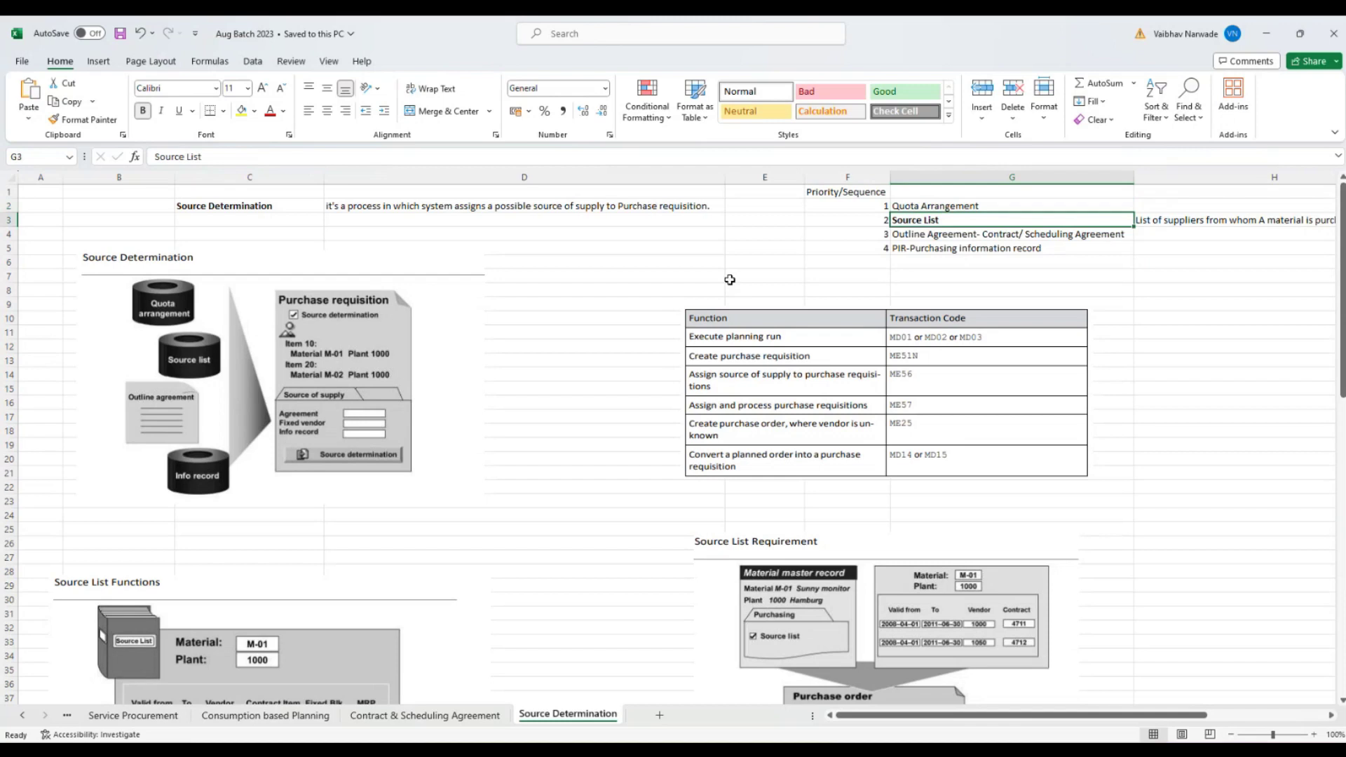
pyautogui.click(974, 196)
pyautogui.click(956, 209)
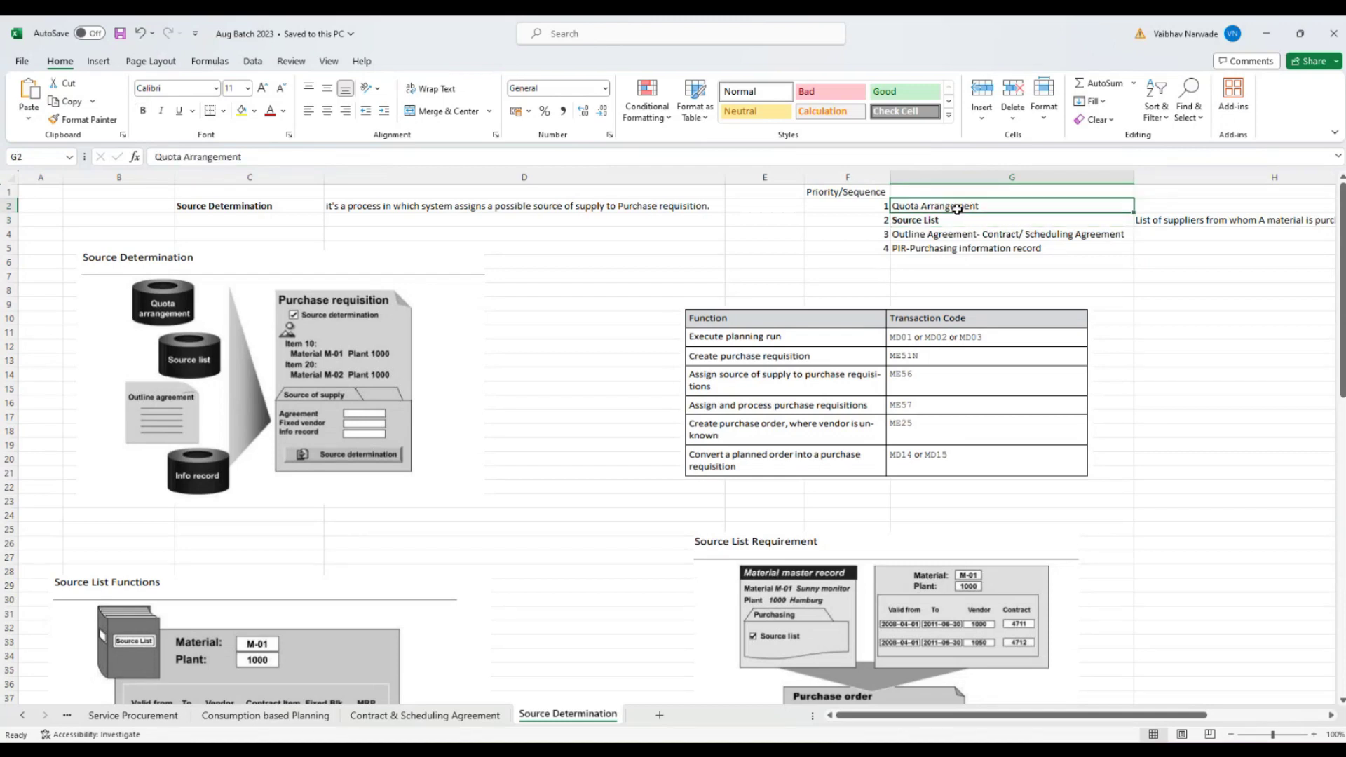
# Step: Check the fixed vendor in the SAP requisition item's source of supply against the vendors in the quota arrangement items
pyautogui.hotkey('alt', 'Tab')
pyautogui.press('Tab')
pyautogui.press('Tab')
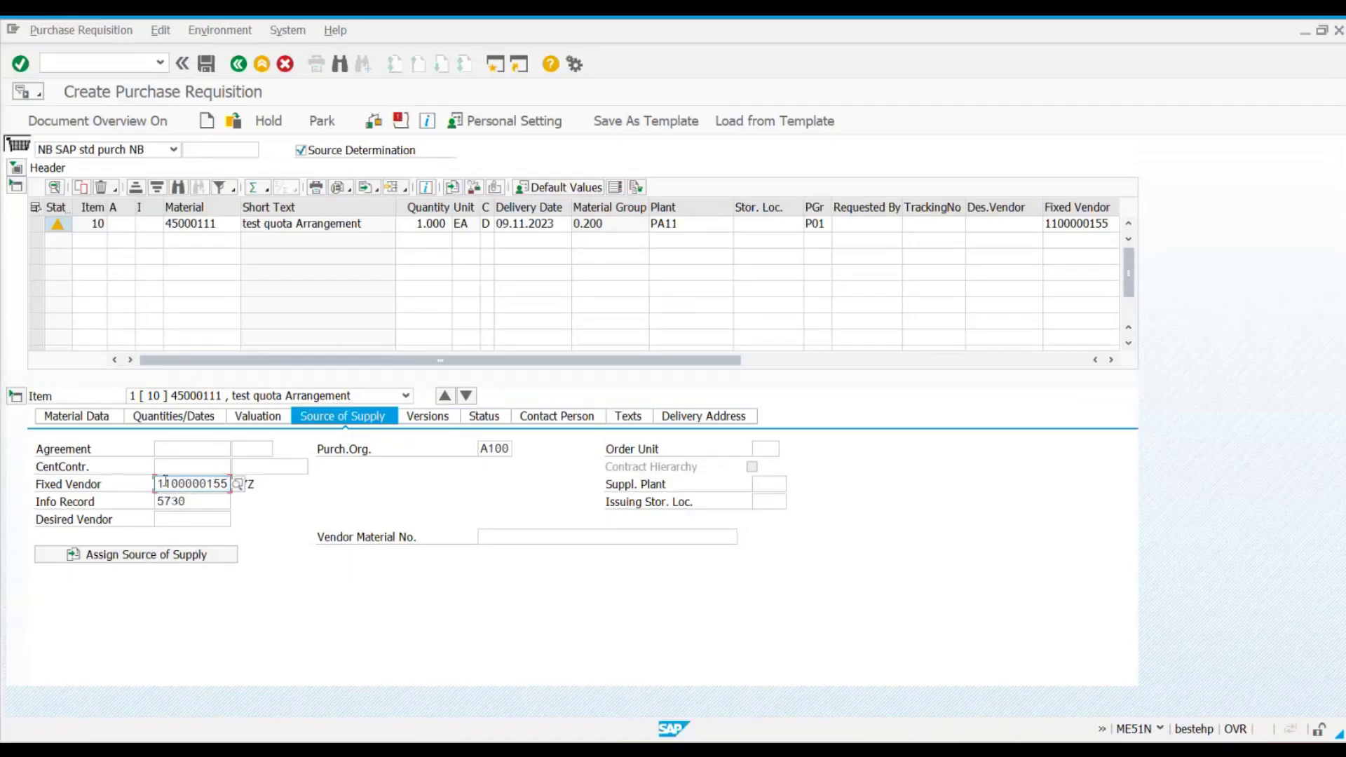
pyautogui.doubleClick(166, 482)
pyautogui.hotkey('alt', 'Tab')
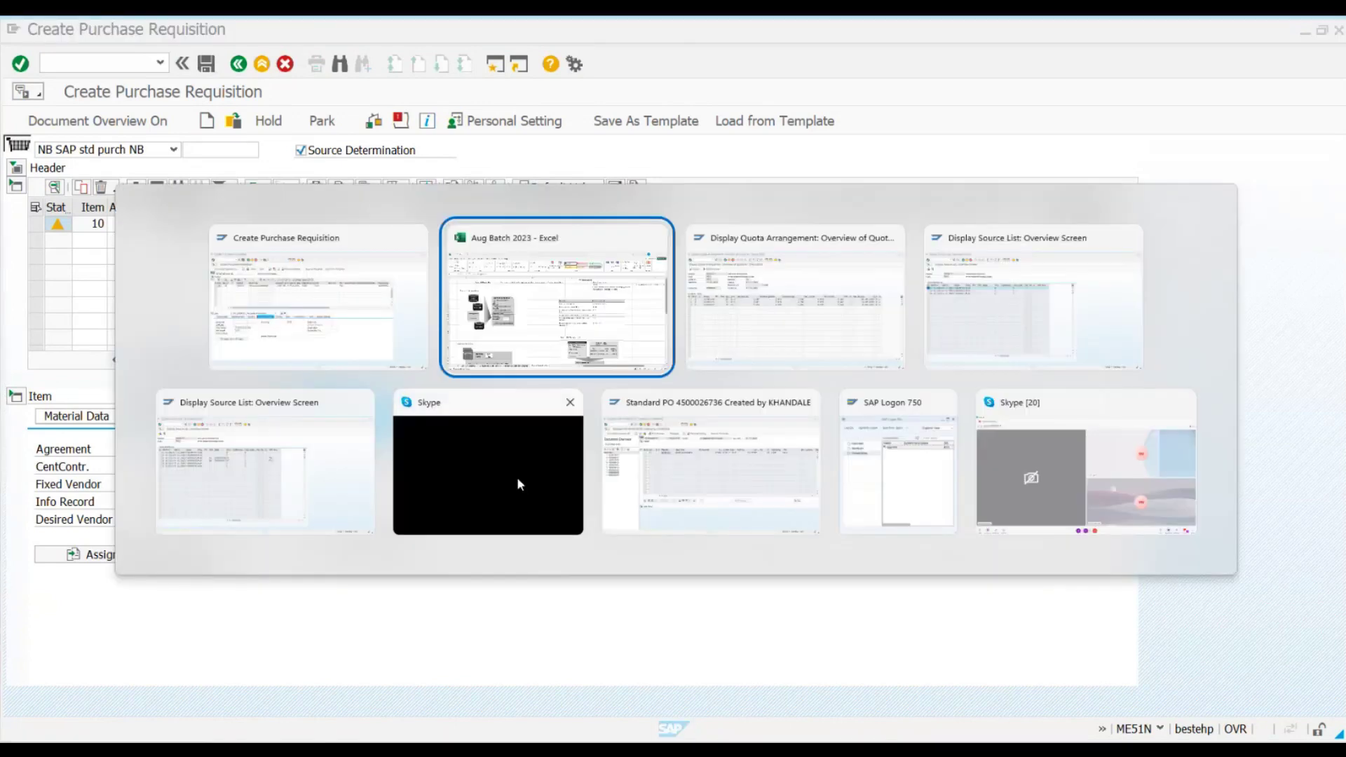
pyautogui.press('Tab')
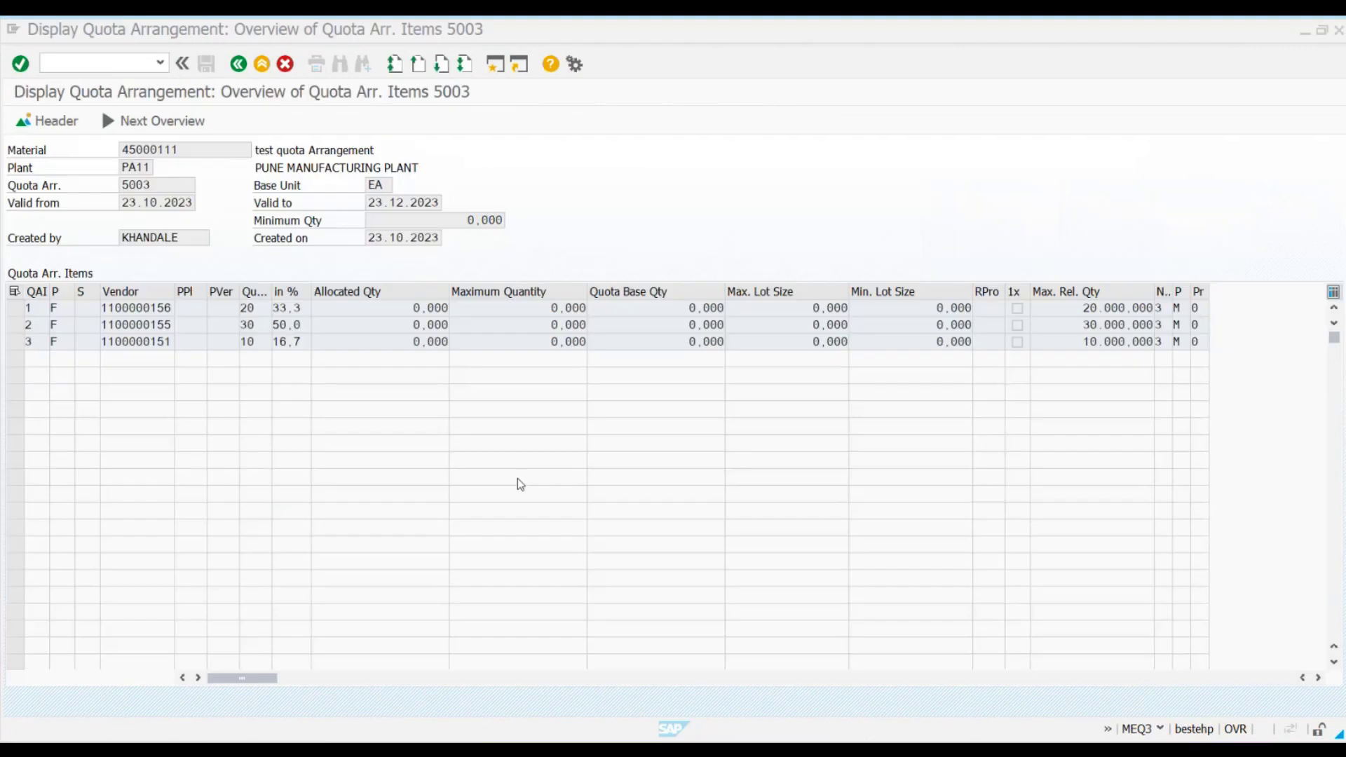